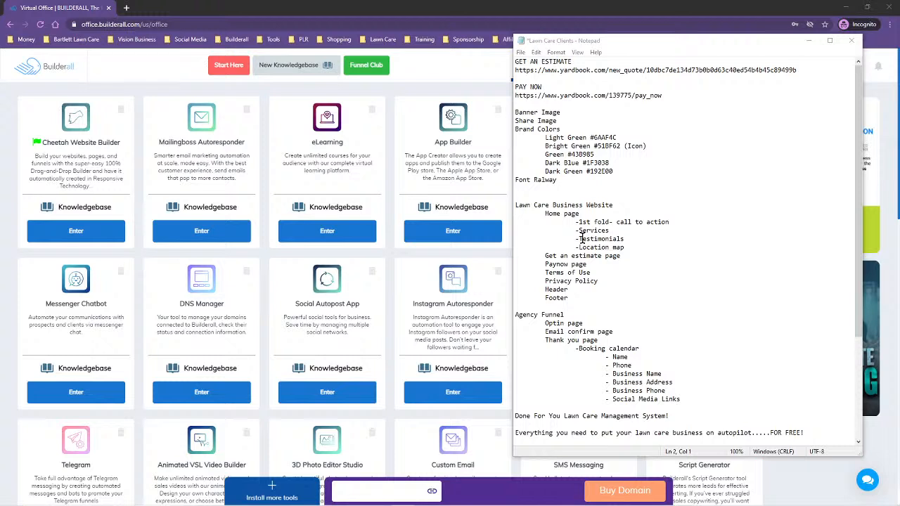
Step: Move the notes window aside and open the Lawn Care site in the Cheetah Website Builder
scroll(692, 334, down, 2)
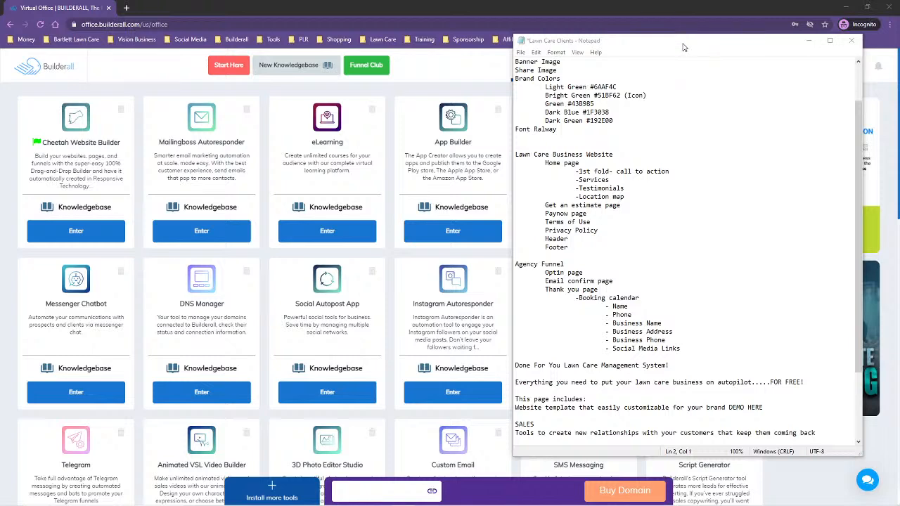
drag(683, 44, 898, 43)
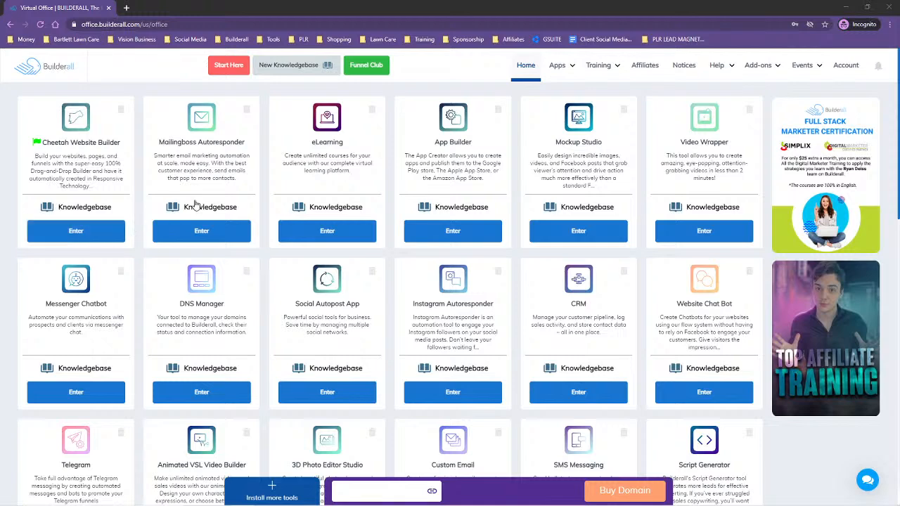
mouse_move(568, 66)
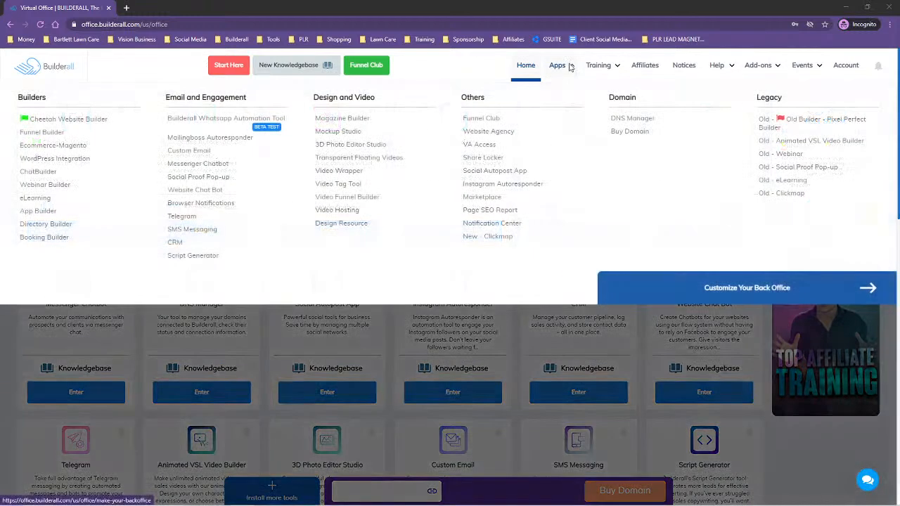
click(87, 121)
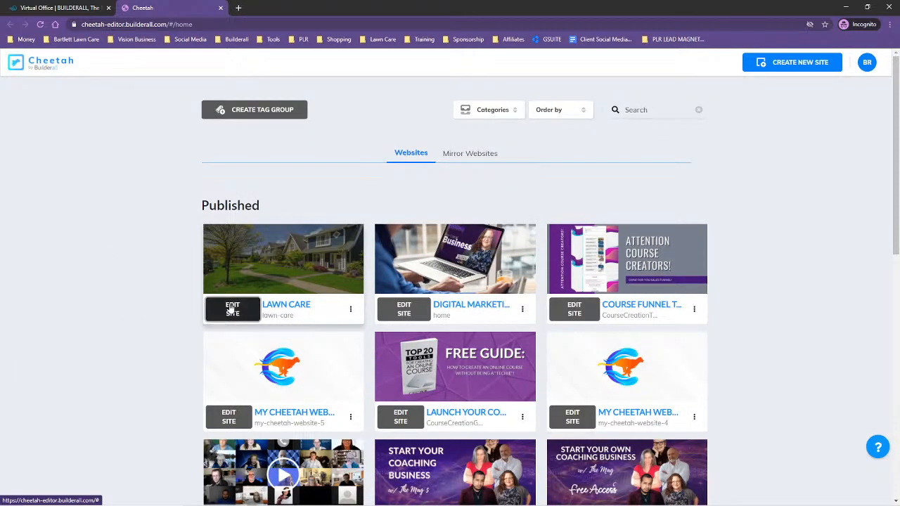
click(231, 308)
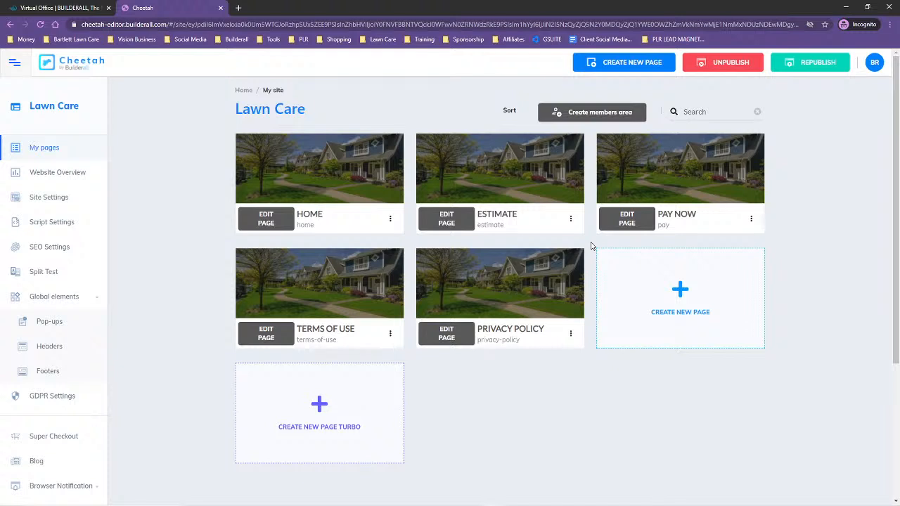
Step: Review the live Lawn Care home page down to its footer and the Pay Invoice page, closing the live site afterward
mouse_move(345, 180)
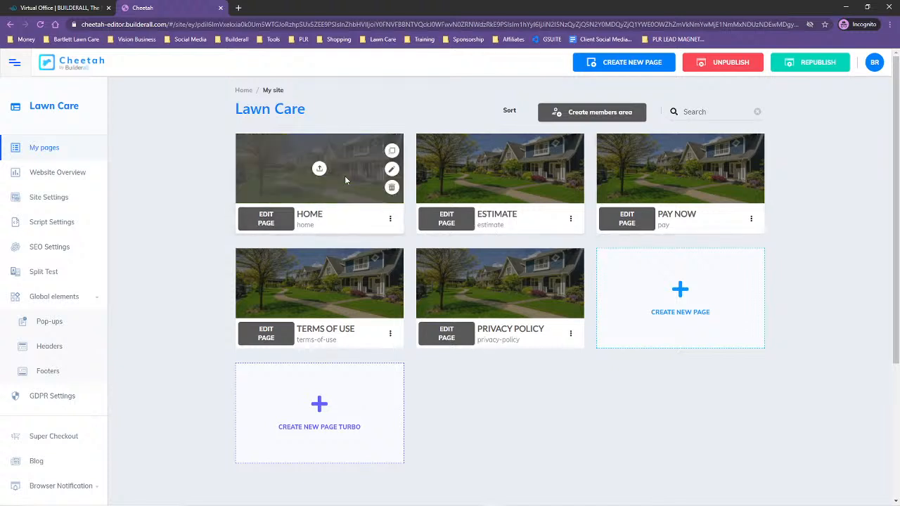
click(389, 224)
click(380, 262)
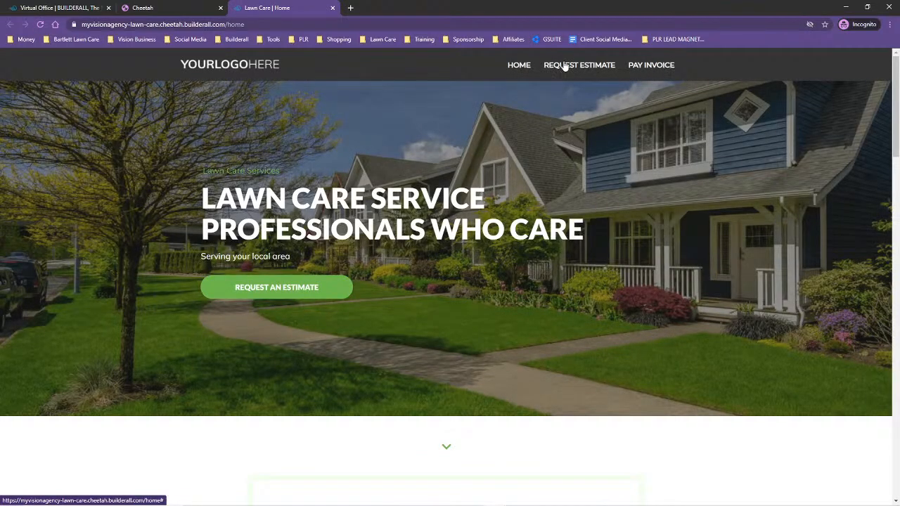
scroll(668, 270, down, 15)
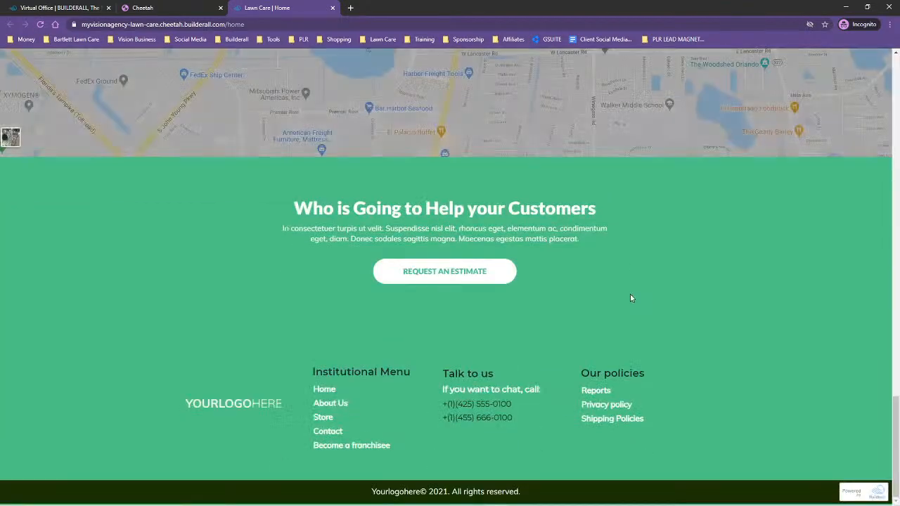
scroll(648, 335, up, 15)
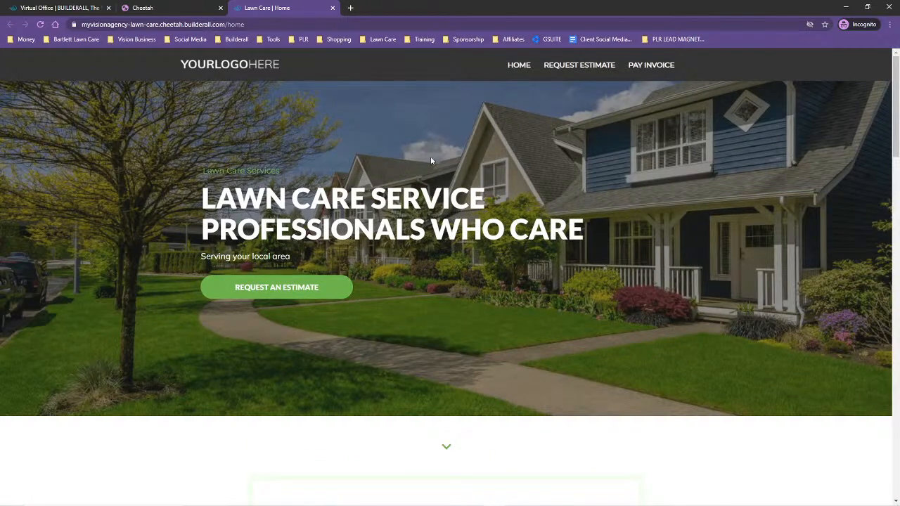
click(644, 65)
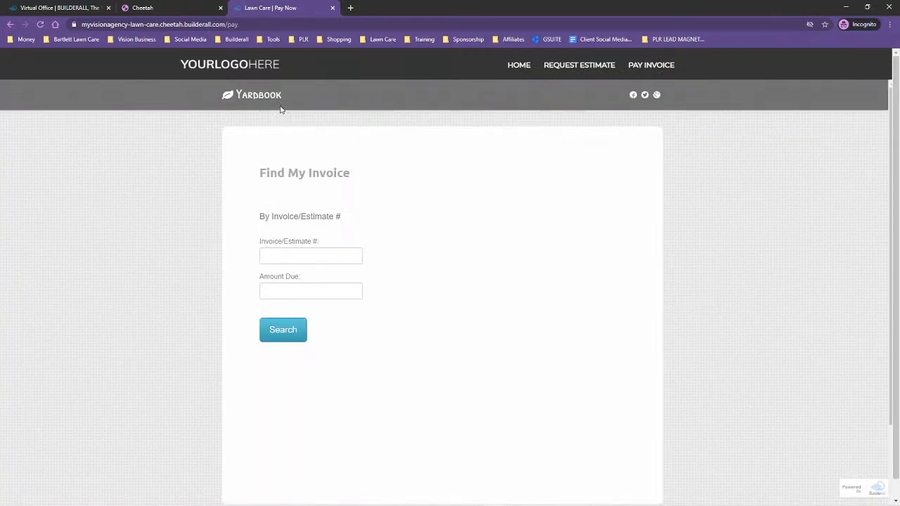
click(332, 8)
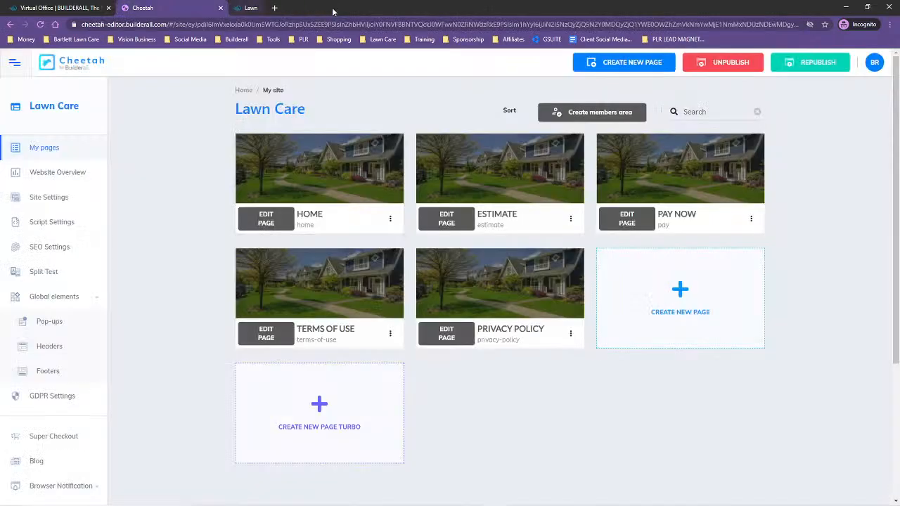
Step: Open the site's global header for editing and delete its navigation menu
click(56, 345)
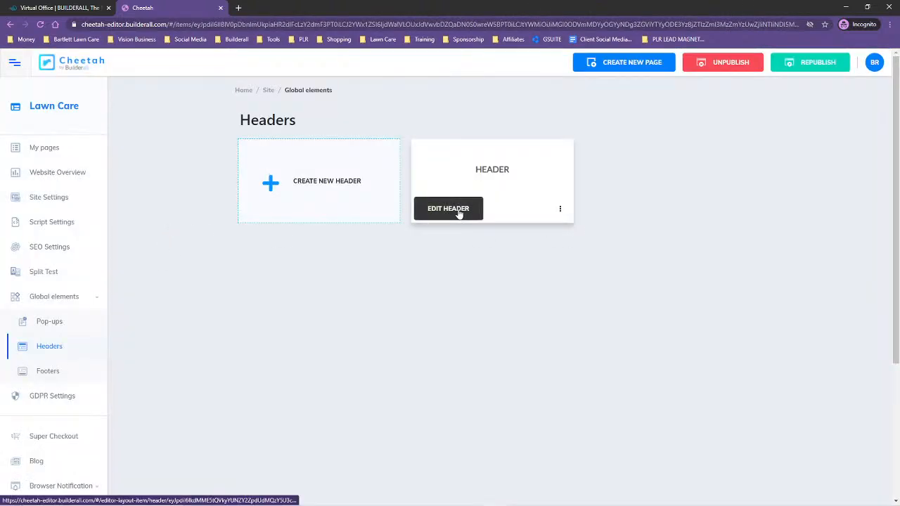
click(456, 209)
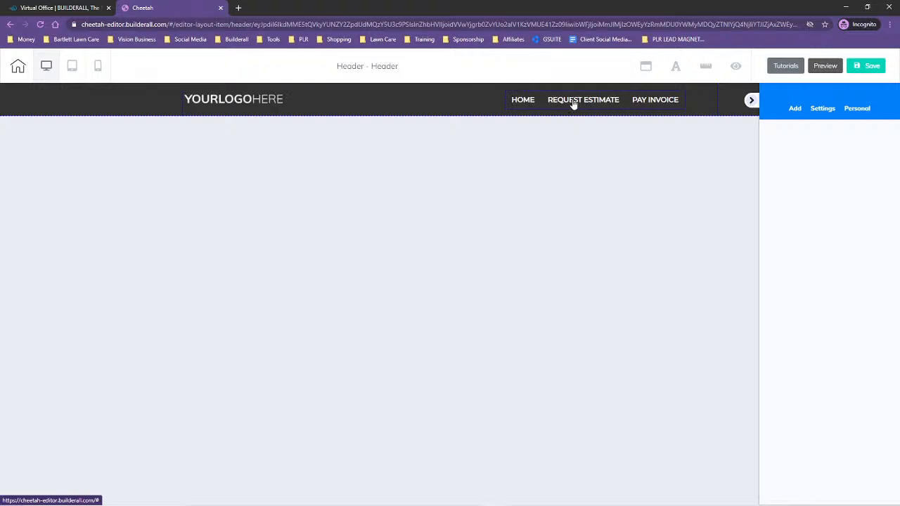
click(573, 104)
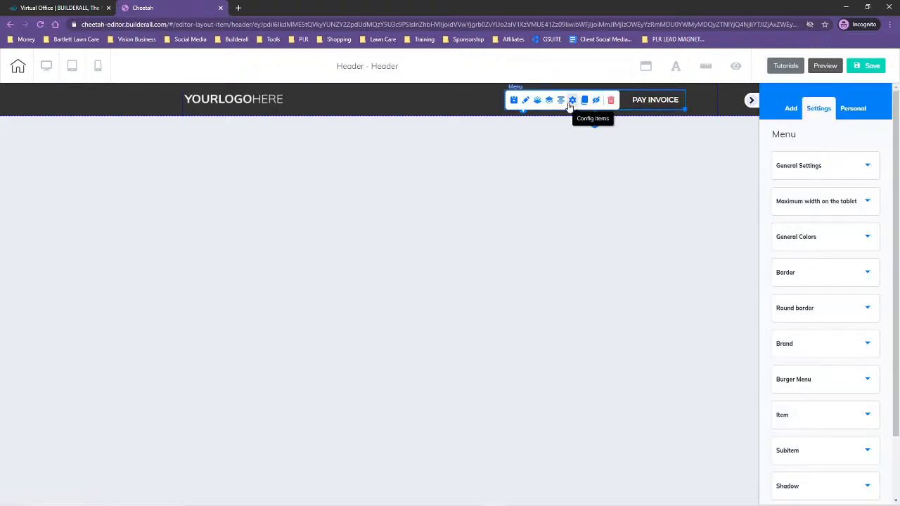
click(610, 101)
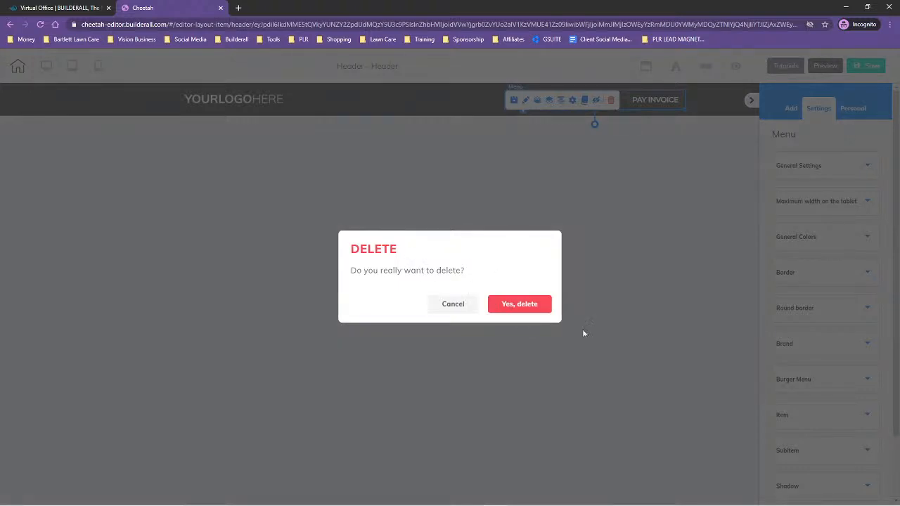
click(517, 304)
Step: Move the logo to the middle of the header and link it to the Home page, opening in the same tab
drag(237, 103, 456, 99)
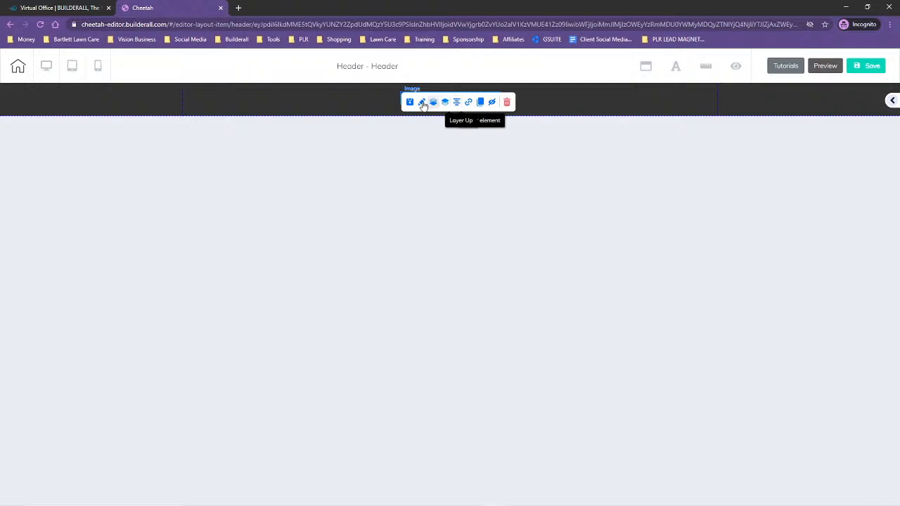
click(469, 102)
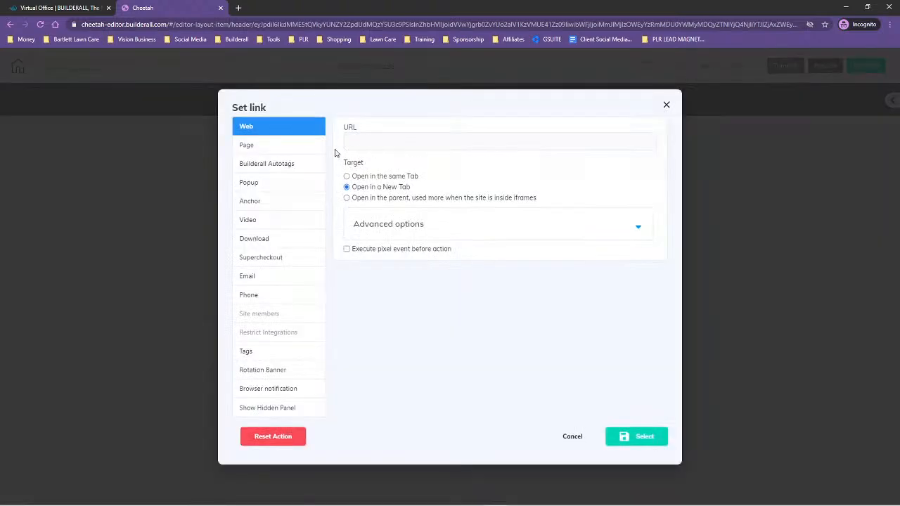
click(272, 147)
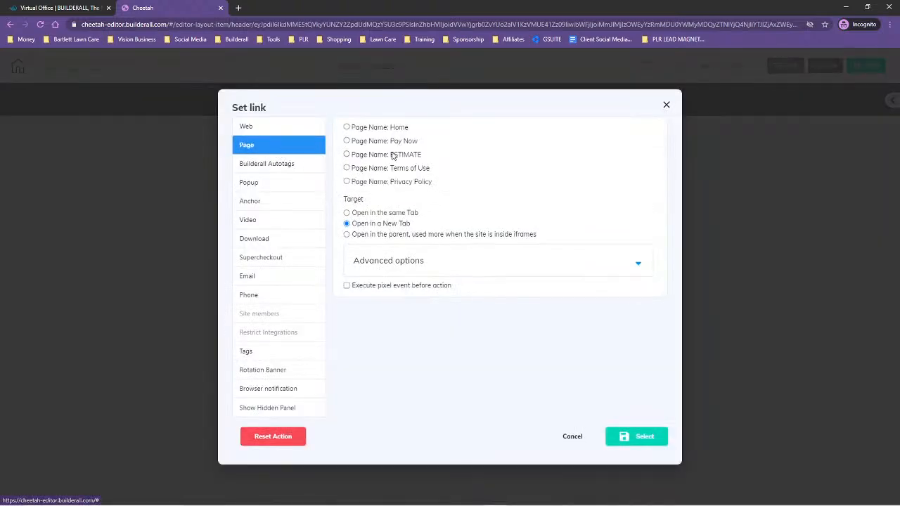
click(347, 128)
click(347, 213)
click(636, 437)
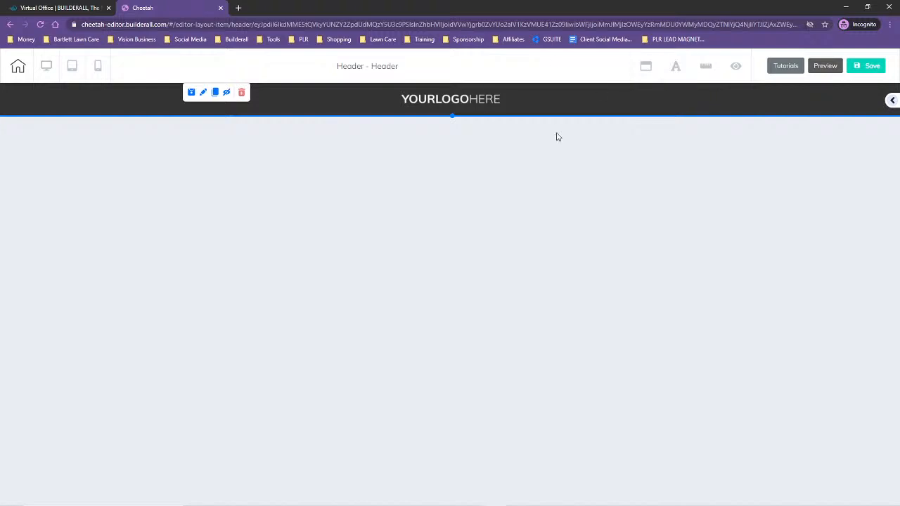
Step: Save the header changes and exit to the site's page list
click(866, 67)
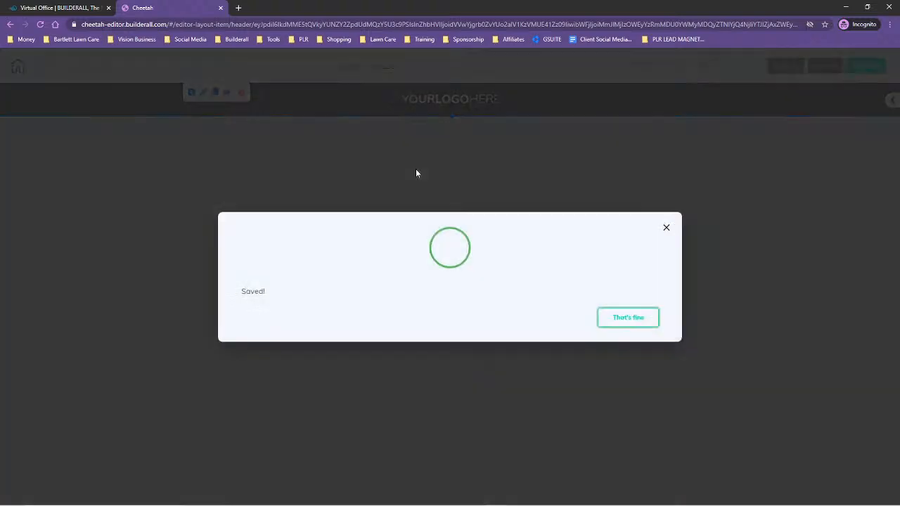
click(629, 324)
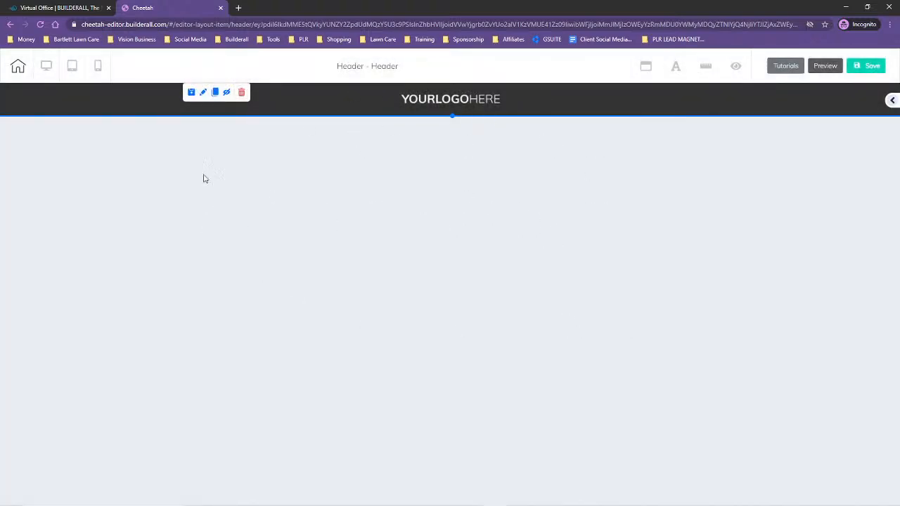
click(17, 70)
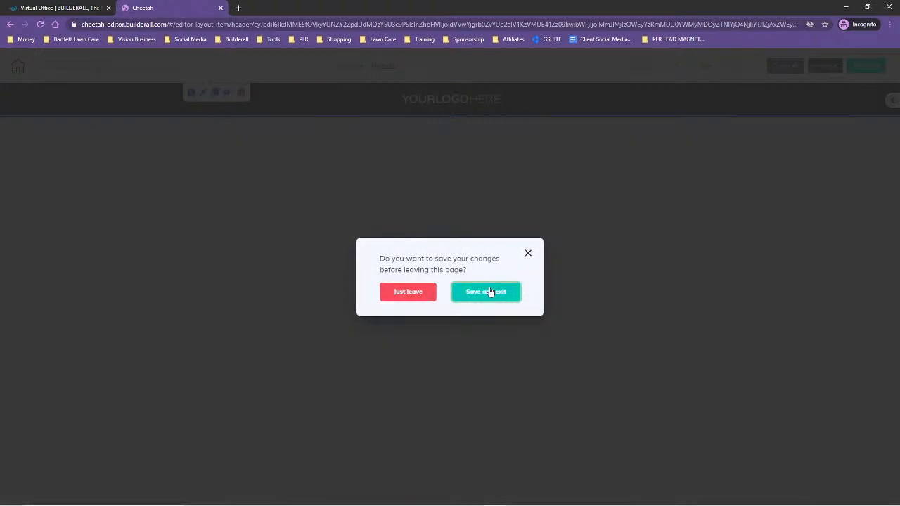
click(485, 291)
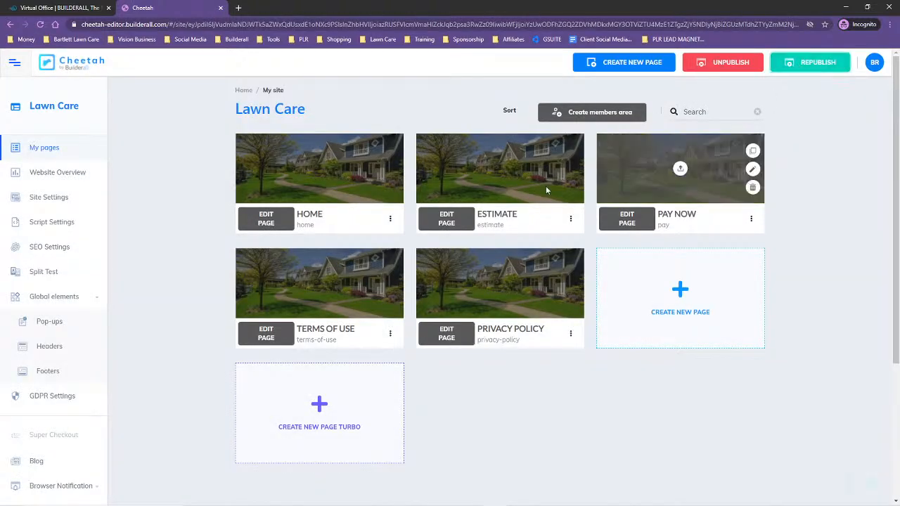
Step: Check the live home page with the edited header, its estimate request link, and the sections down the page
click(388, 221)
click(375, 262)
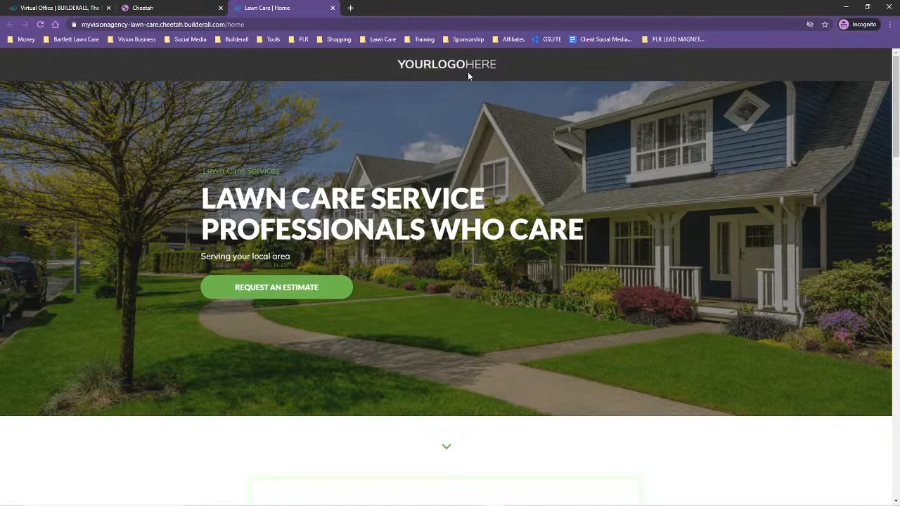
click(349, 286)
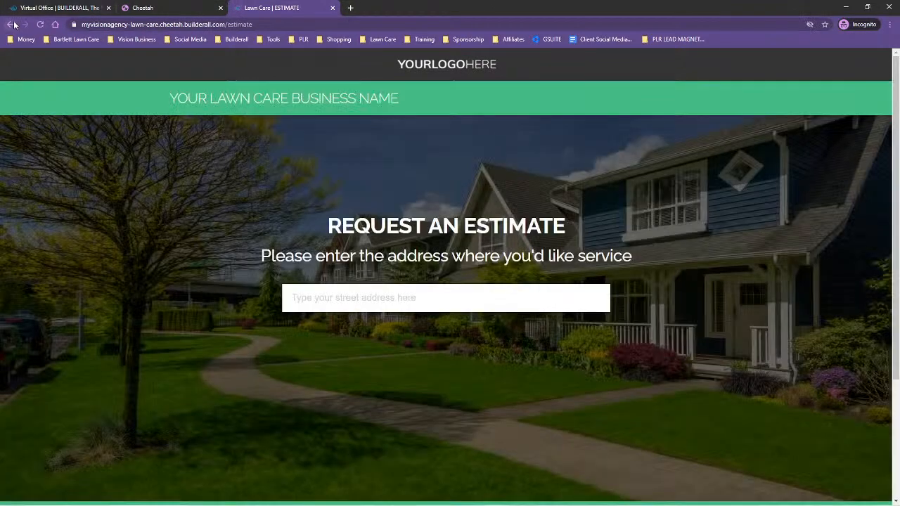
click(12, 25)
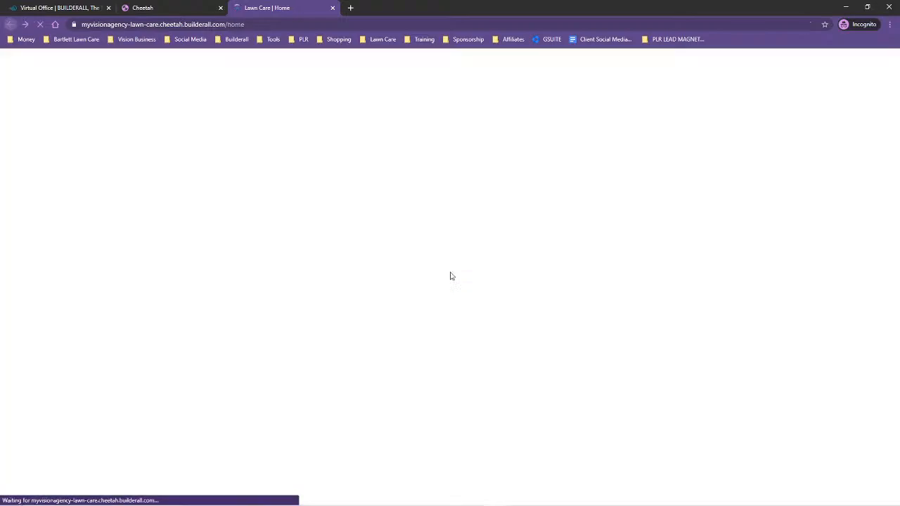
scroll(725, 333, down, 15)
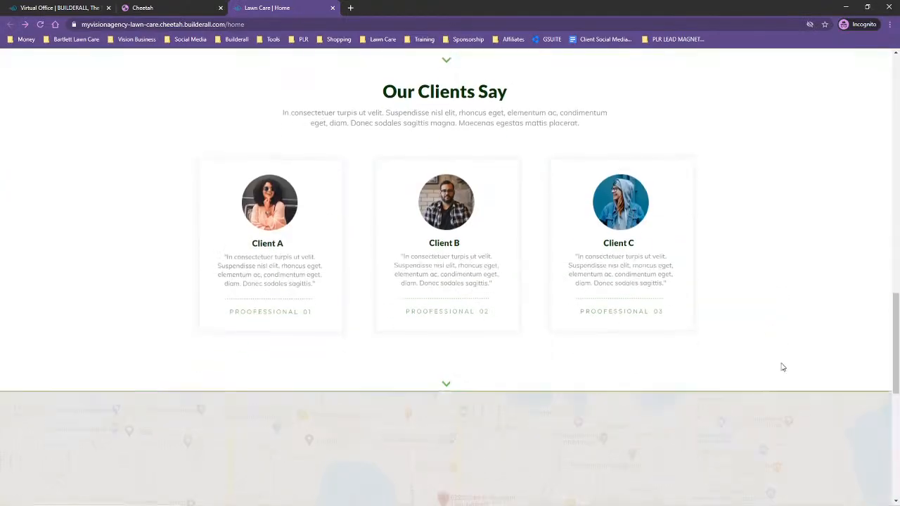
scroll(780, 373, down, 8)
scroll(516, 320, up, 20)
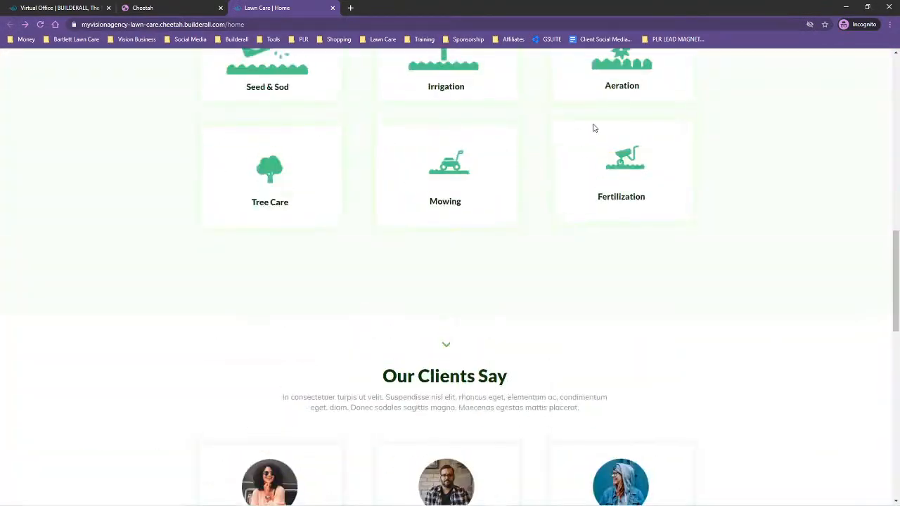
Step: Turn off the Made With Builderall Affiliate Button in the Lawn Care site settings and save them
click(181, 13)
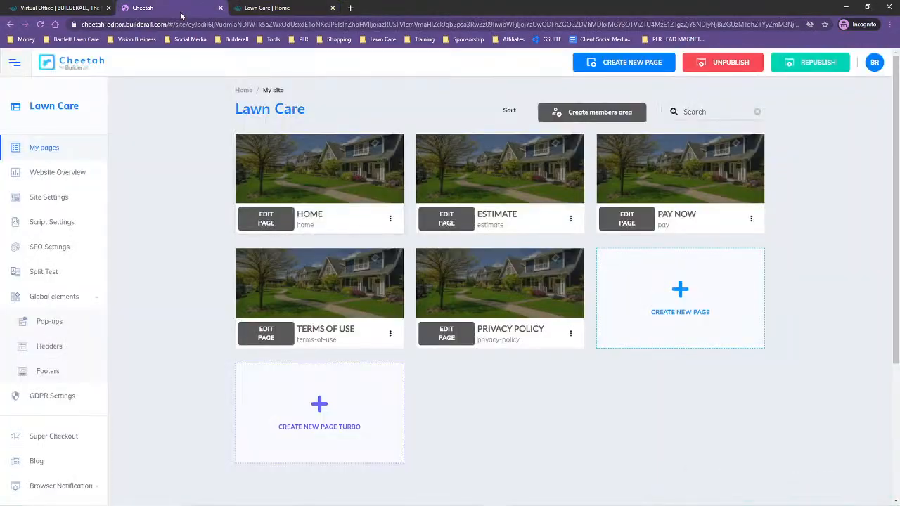
click(70, 199)
scroll(196, 382, down, 3)
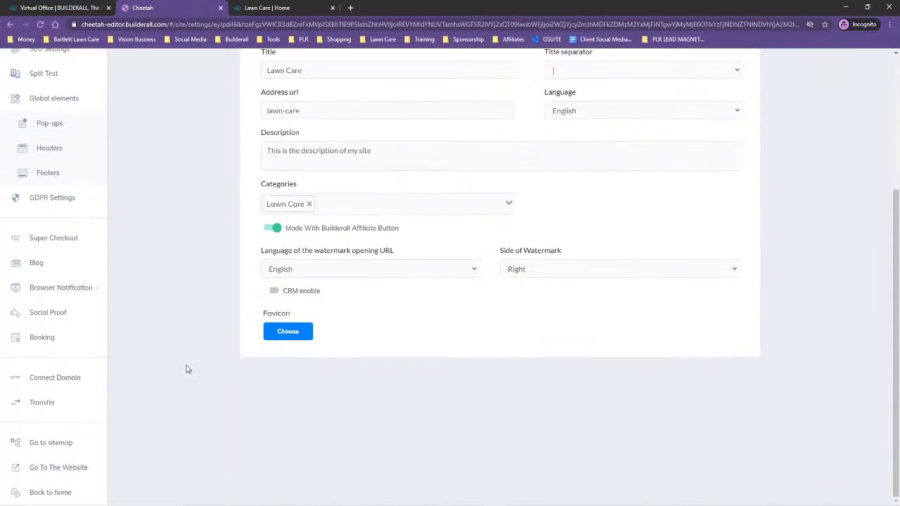
click(272, 230)
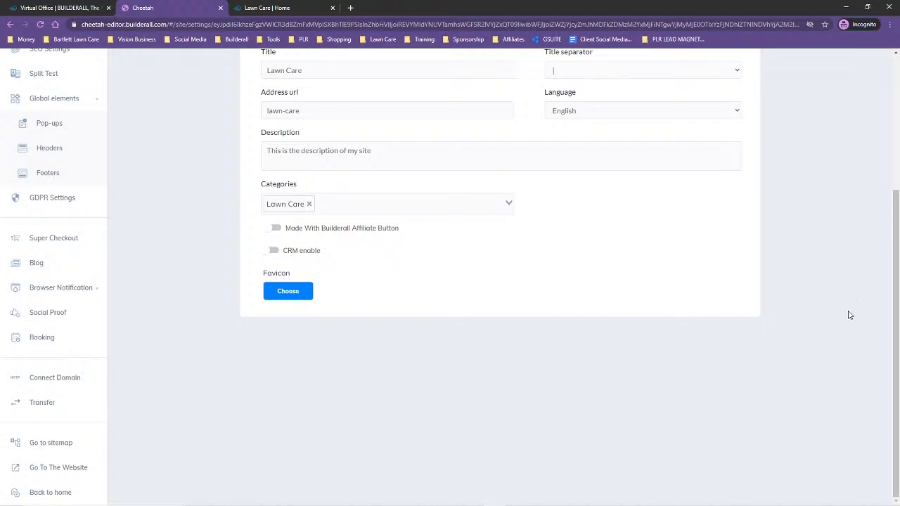
scroll(843, 316, up, 3)
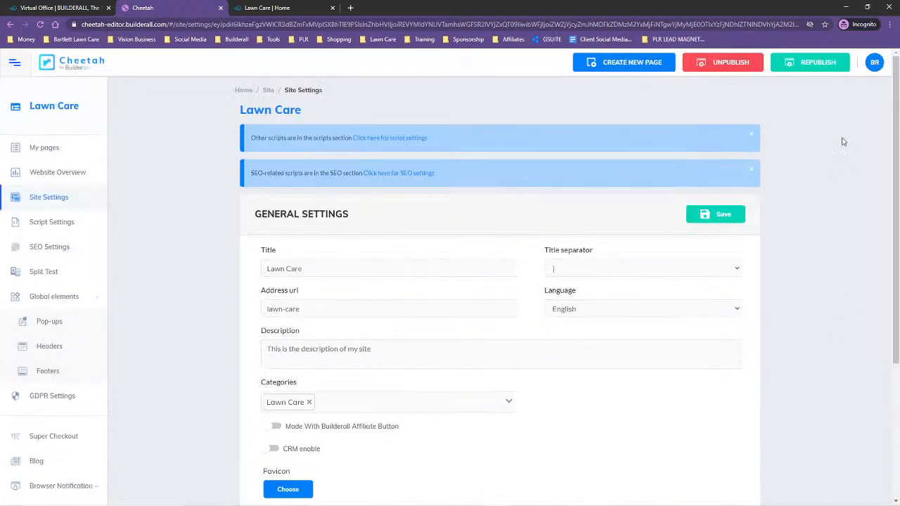
click(722, 213)
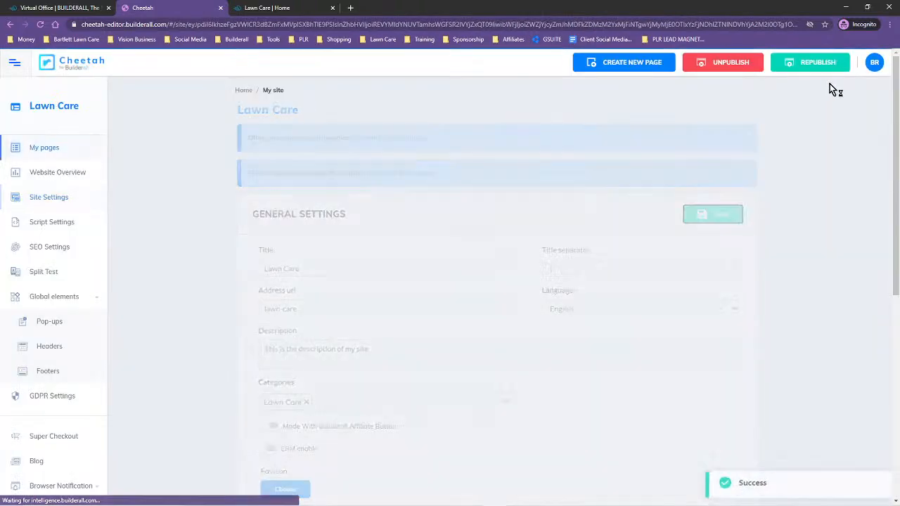
Step: Republish the Lawn Care site and close the Cheetah builder's browser tab
click(818, 64)
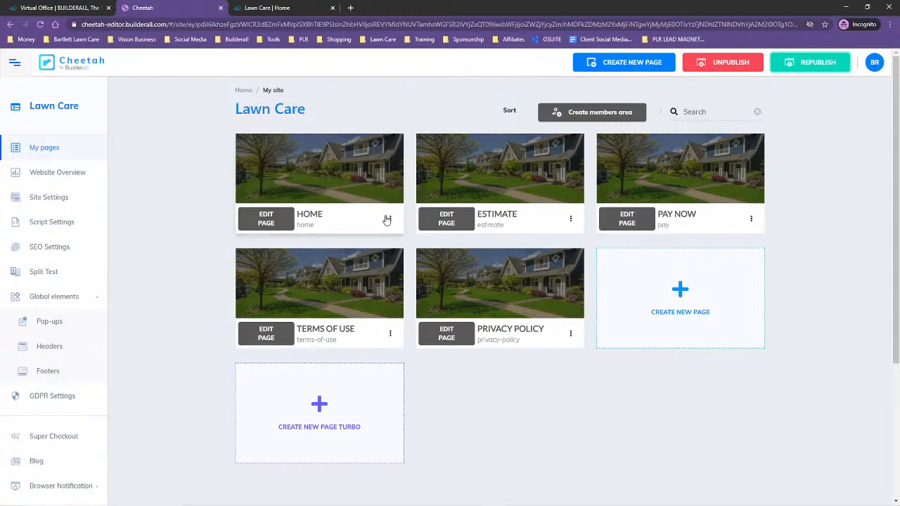
click(221, 8)
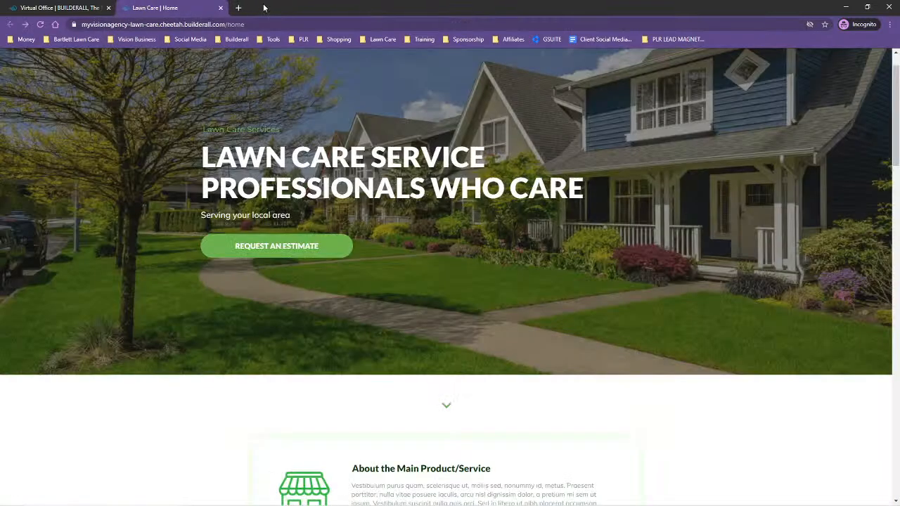
Step: Close the live Lawn Care page, reopen the Cheetah Website Builder and start a new site from a template
click(220, 9)
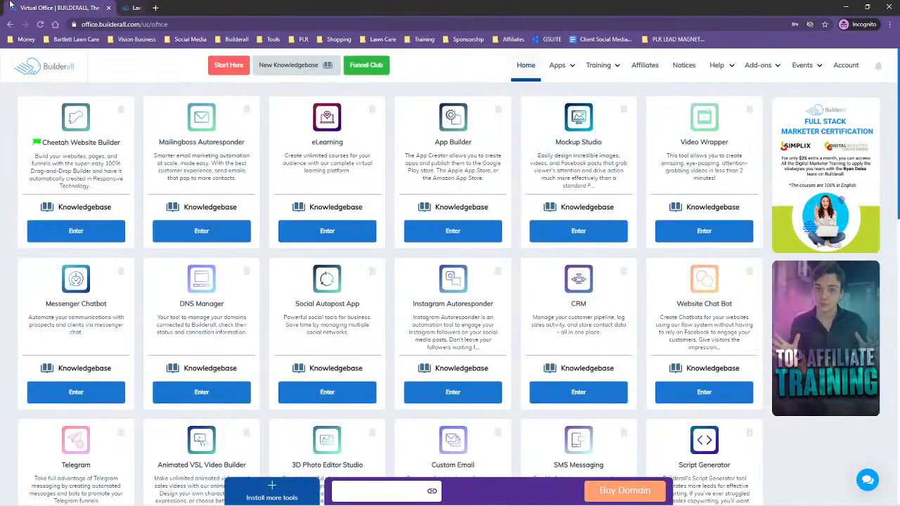
click(75, 232)
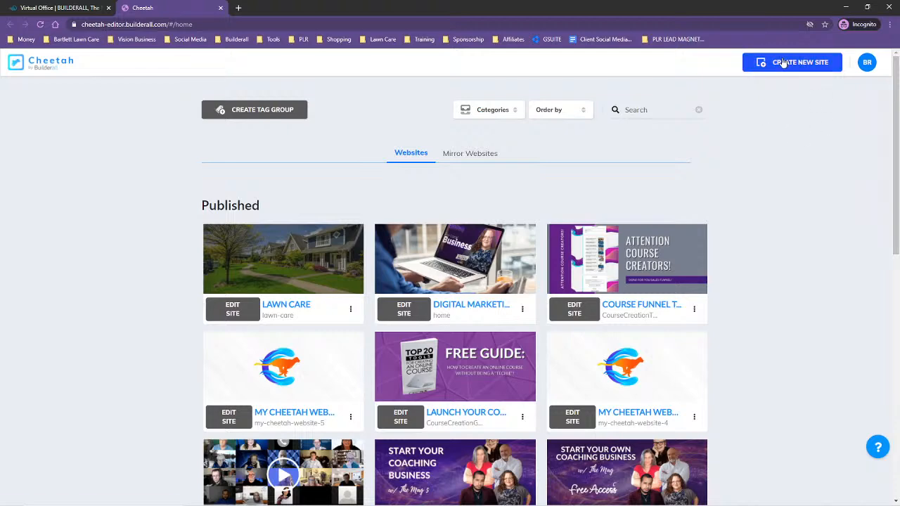
click(794, 62)
click(252, 281)
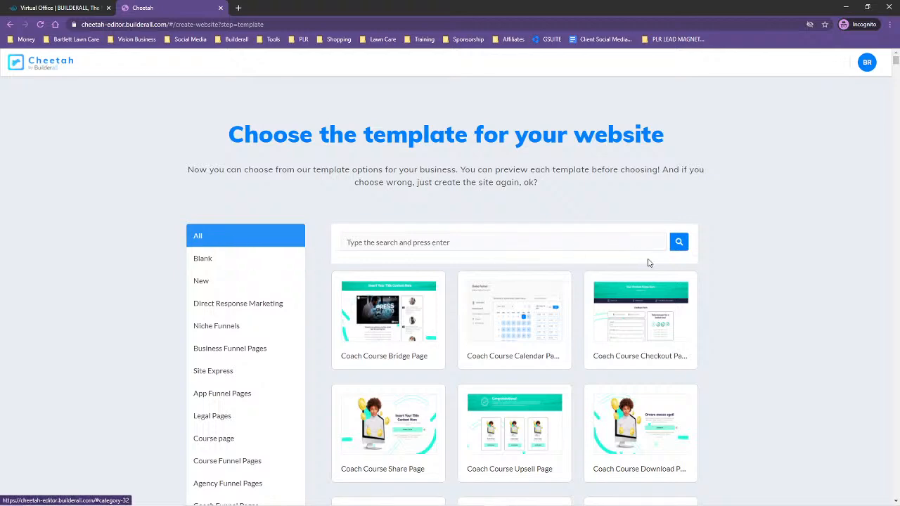
Step: Browse the website template categories and examine the Green Theme Funnel Pages templates
scroll(774, 281, down, 3)
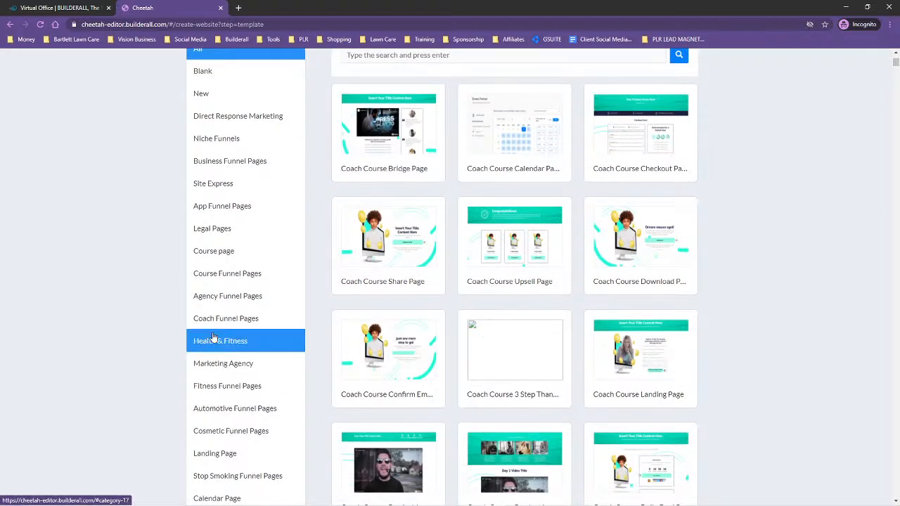
scroll(211, 339, down, 2)
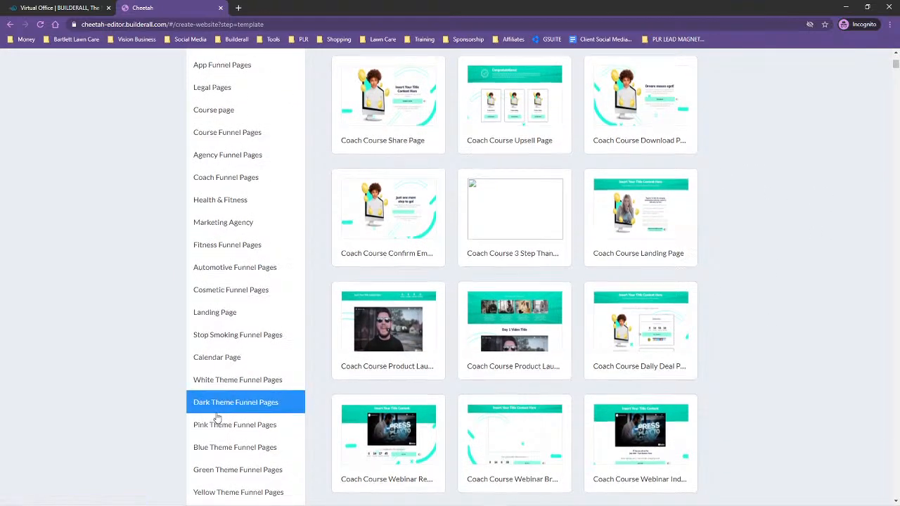
scroll(211, 421, down, 1)
scroll(211, 345, down, 2)
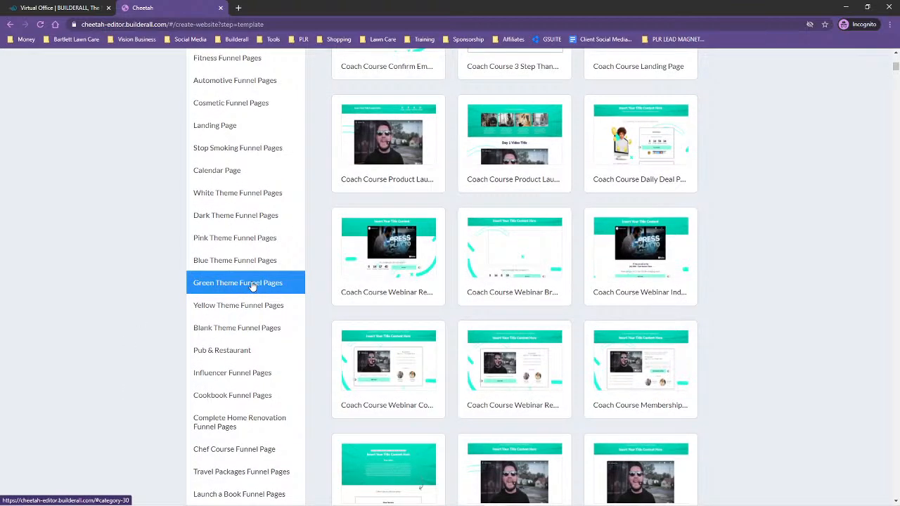
click(252, 283)
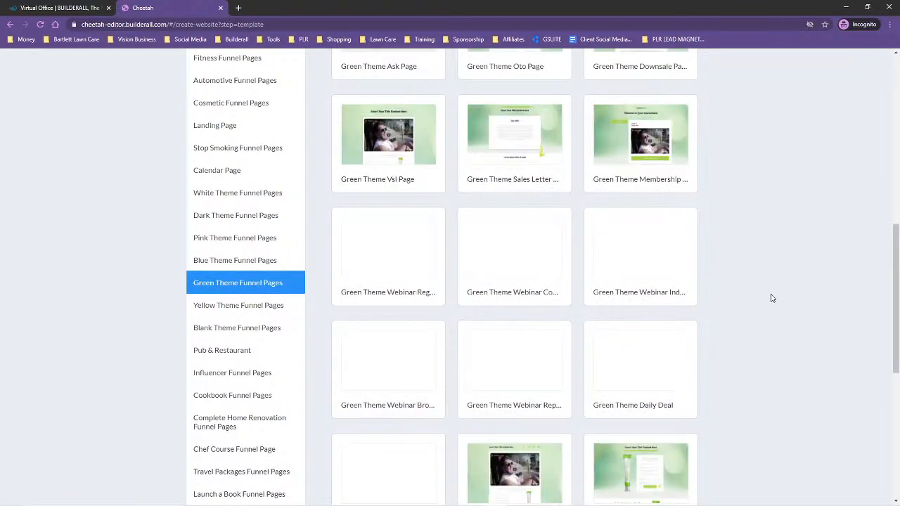
scroll(780, 316, up, 6)
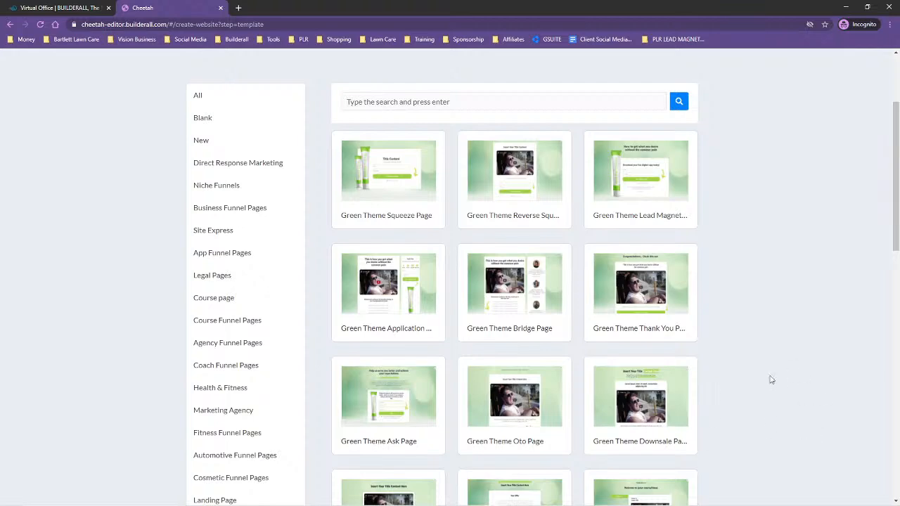
scroll(773, 383, up, 2)
scroll(777, 383, down, 5)
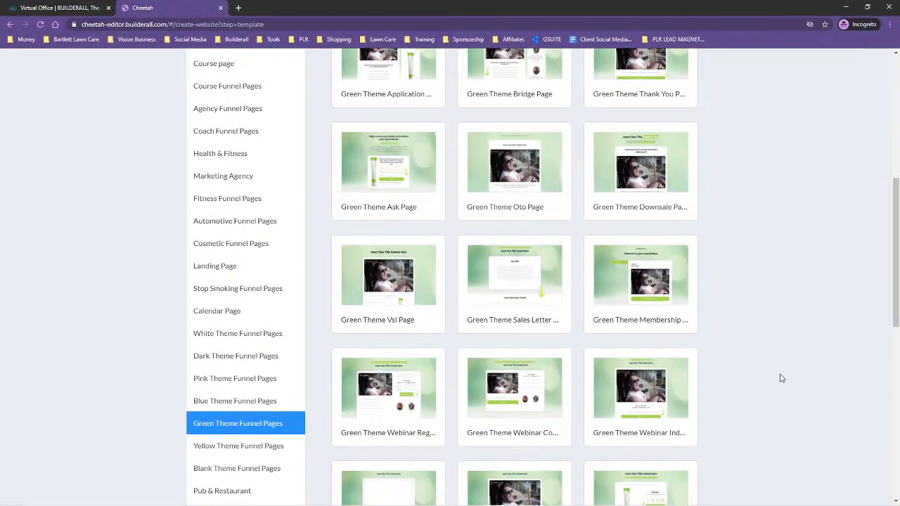
scroll(773, 377, up, 1)
scroll(771, 376, down, 4)
scroll(767, 375, up, 9)
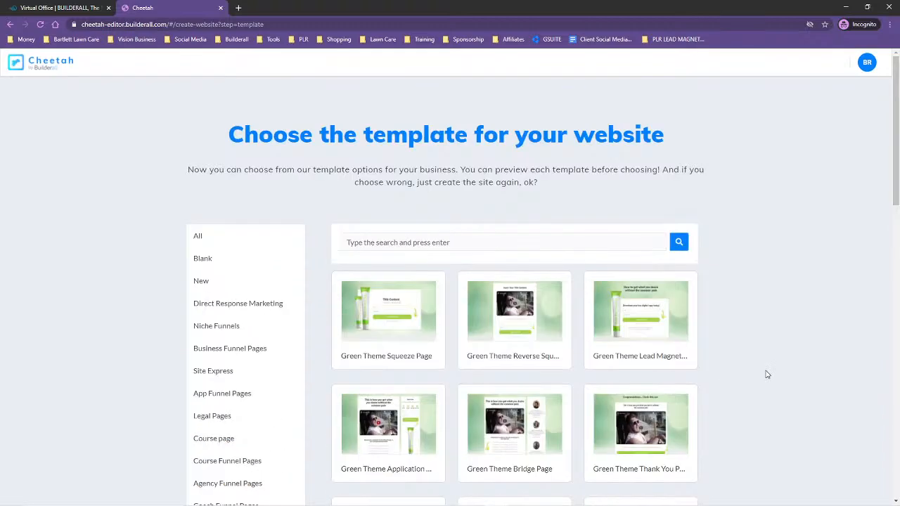
Step: Create the new site from the Blank Template and skip the dashboard tour
click(205, 260)
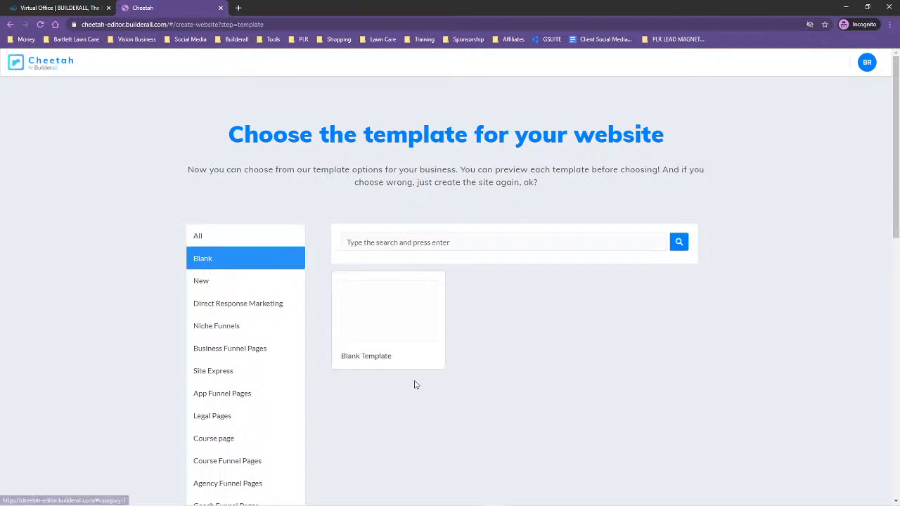
click(388, 339)
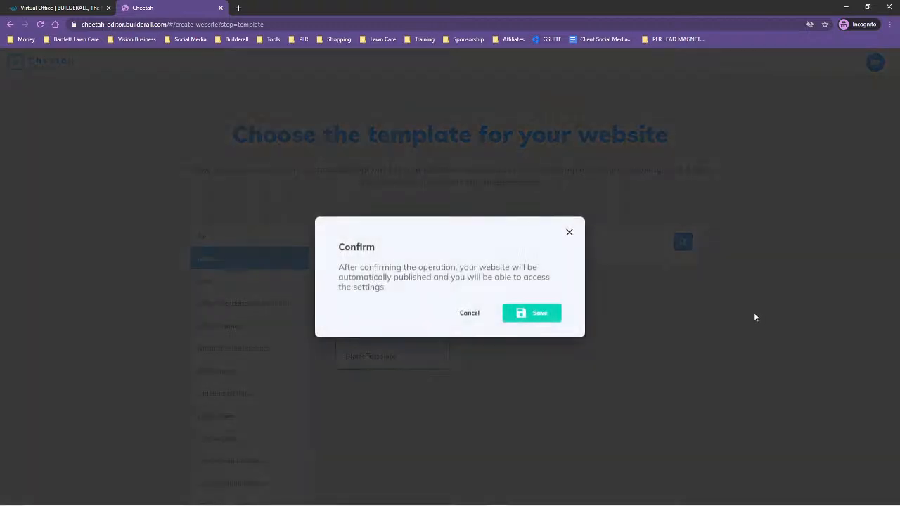
click(537, 314)
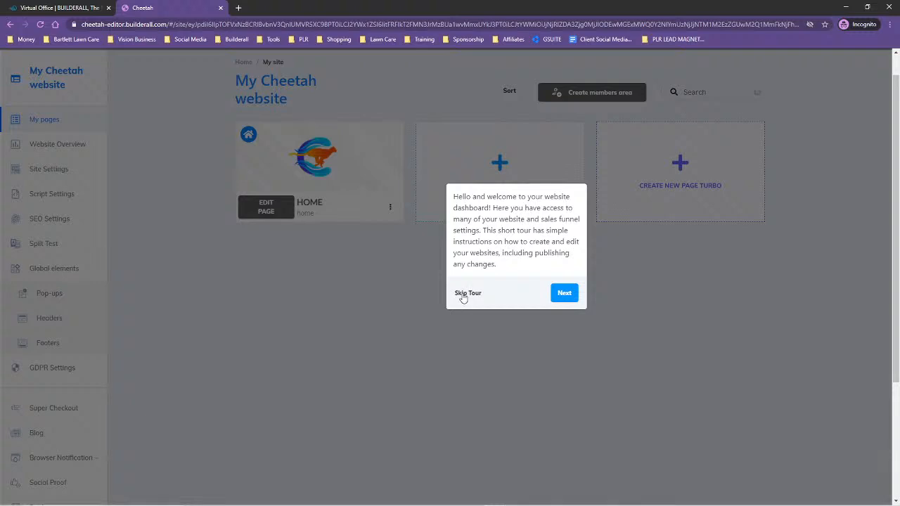
click(467, 293)
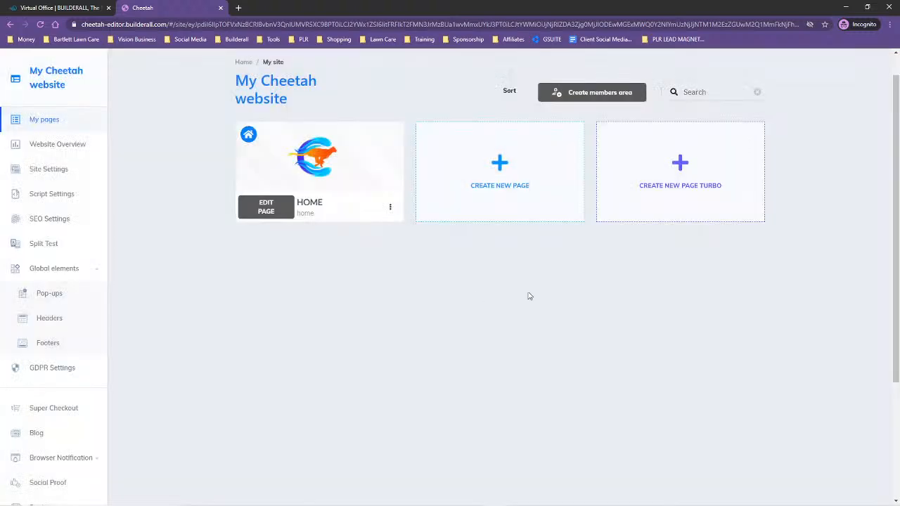
Step: Create a new global header named "Header" for the new site
click(59, 320)
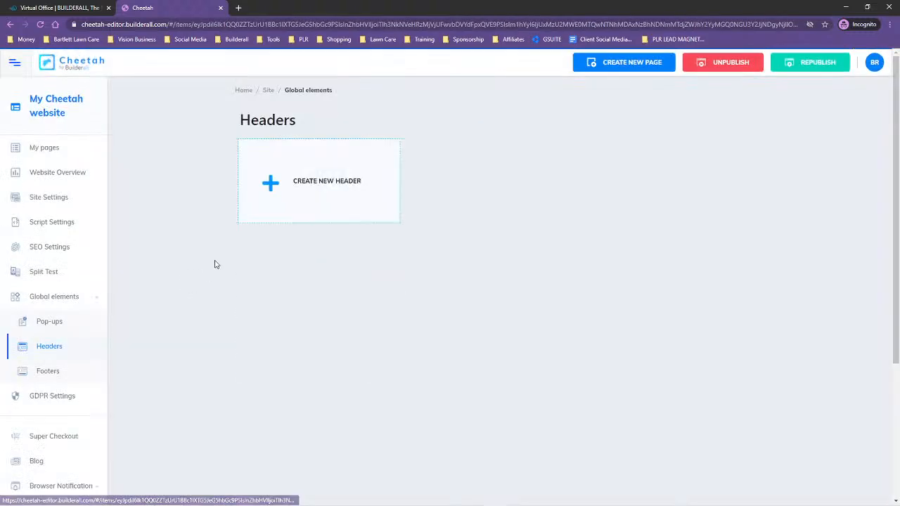
click(327, 180)
click(365, 275)
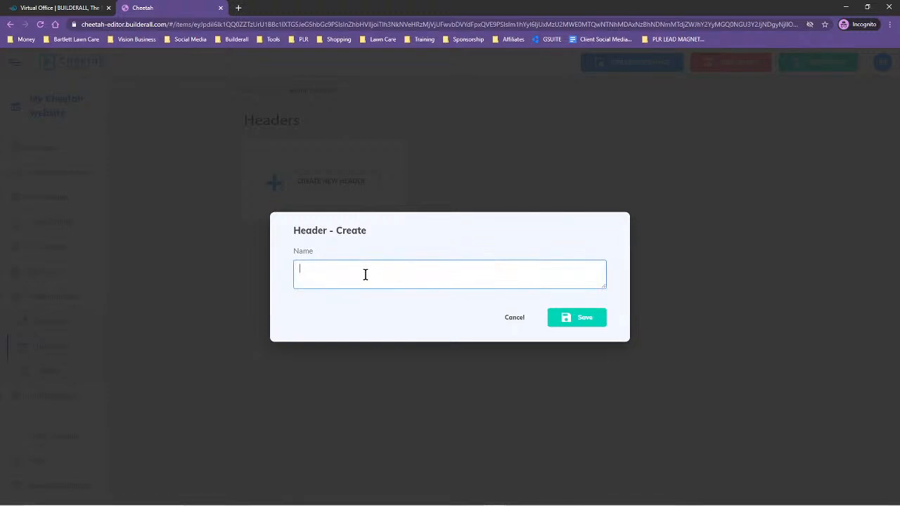
text(Header)
click(589, 318)
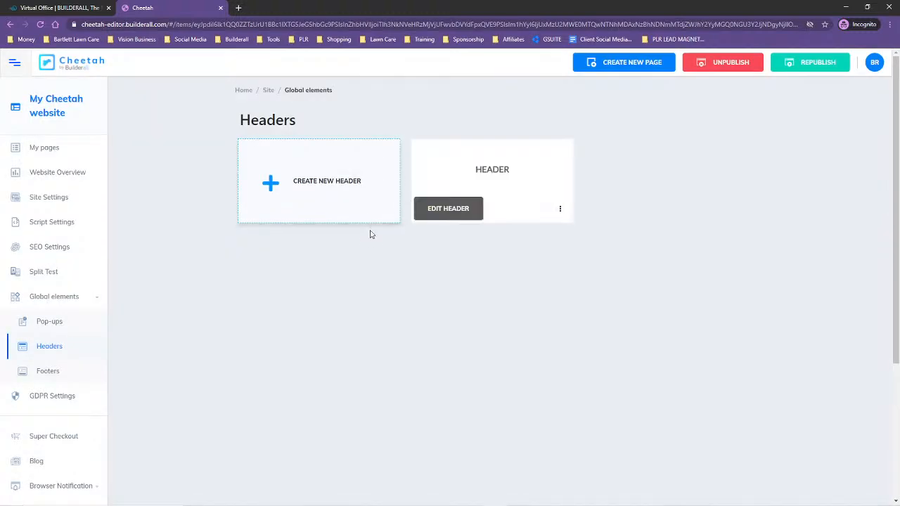
Step: Open the new header for editing and insert the saved personal panel Vision Header
click(463, 222)
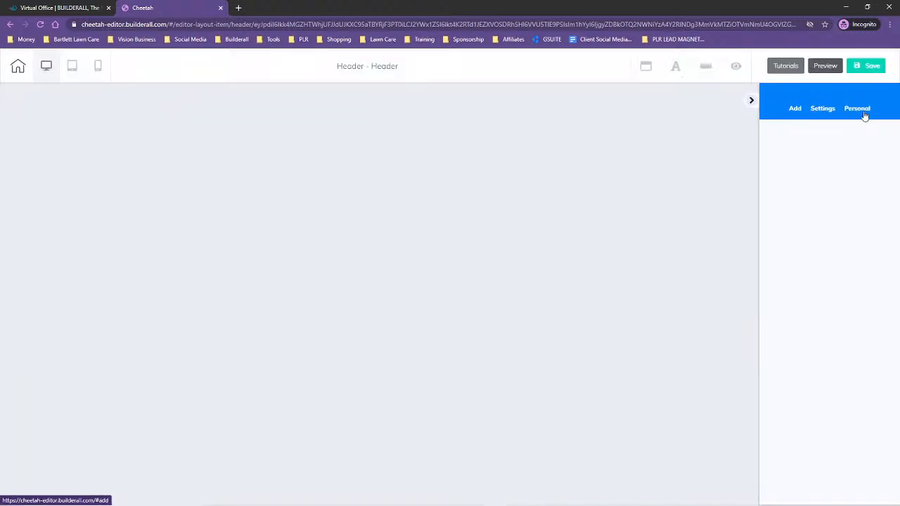
click(863, 111)
click(799, 137)
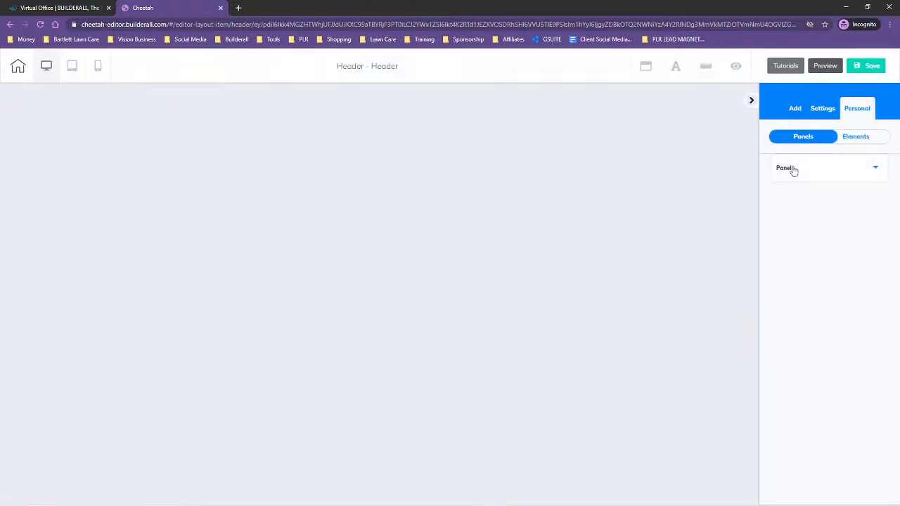
click(819, 172)
scroll(808, 338, down, 15)
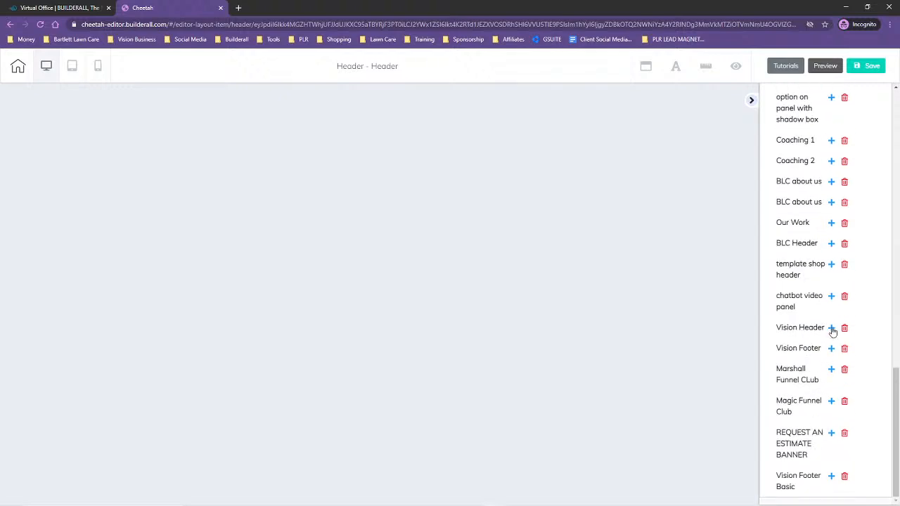
click(831, 327)
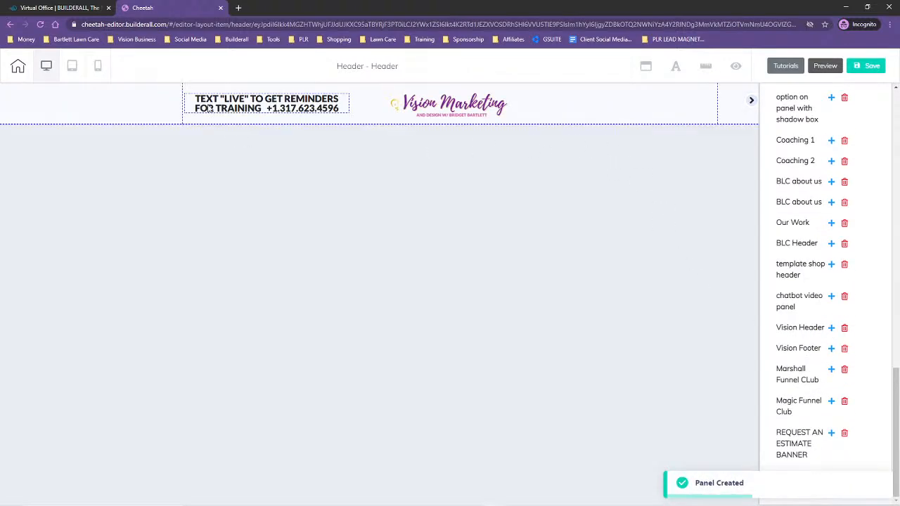
Step: Delete the training reminder text beside the Vision Marketing logo in the header
click(264, 107)
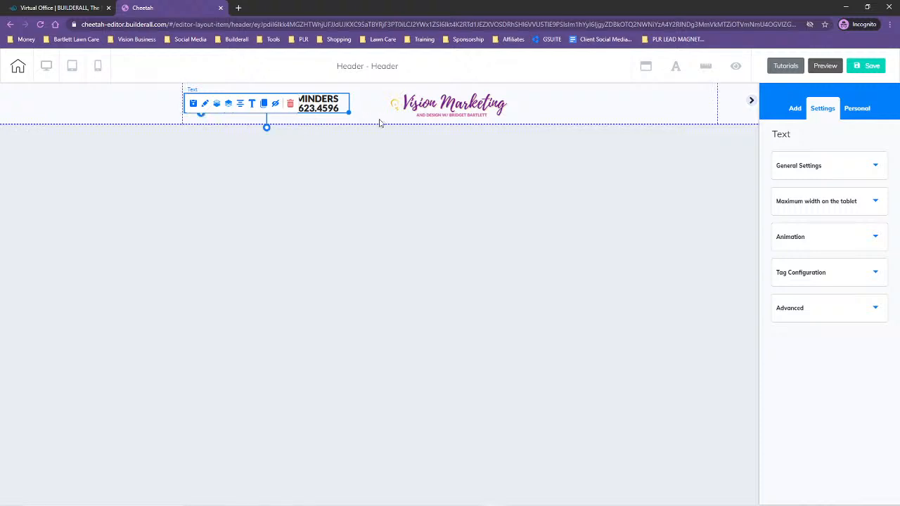
click(290, 104)
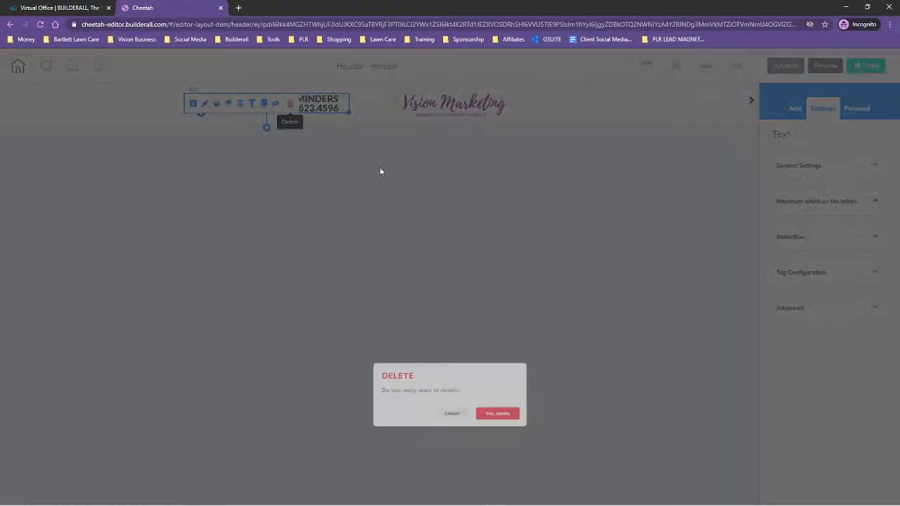
click(519, 304)
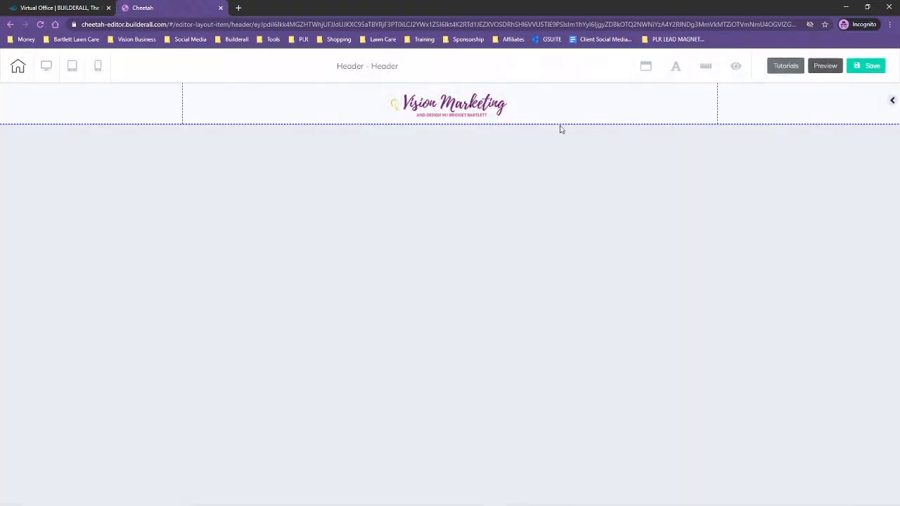
Step: Save the header and exit its editor to the site's page list
click(870, 68)
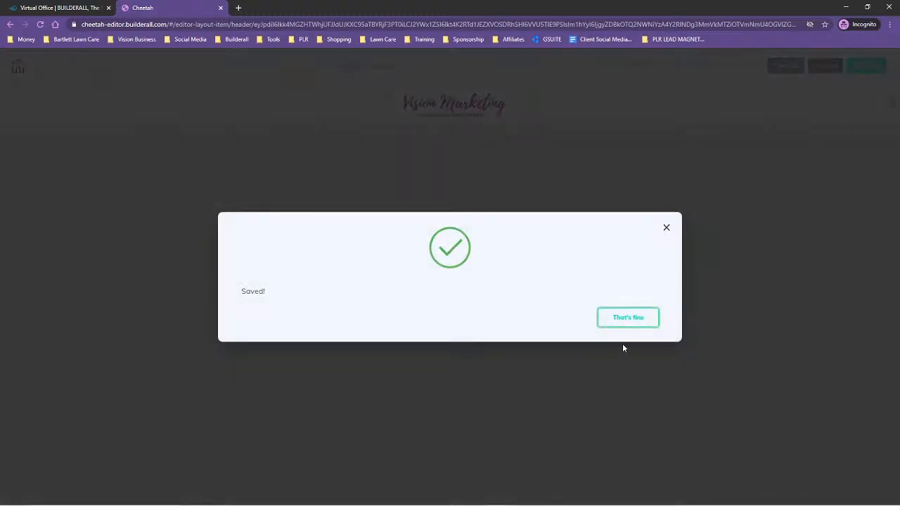
click(621, 317)
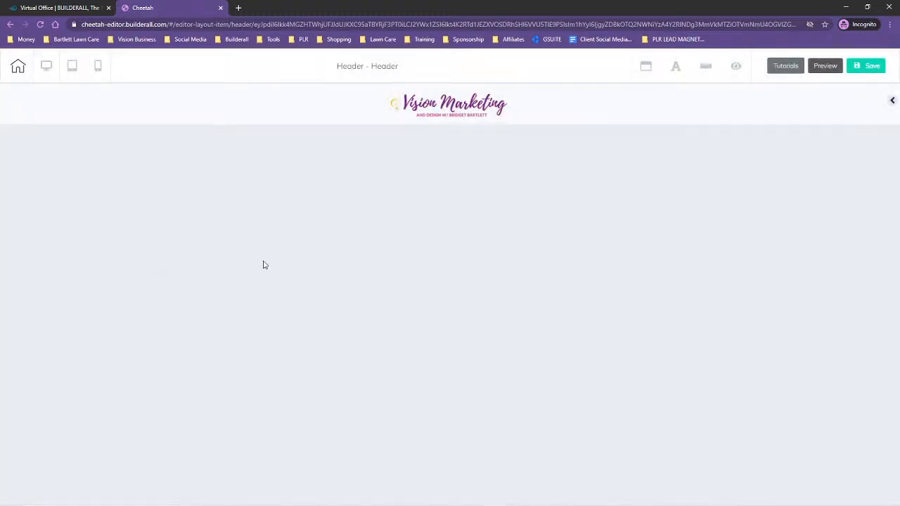
click(18, 67)
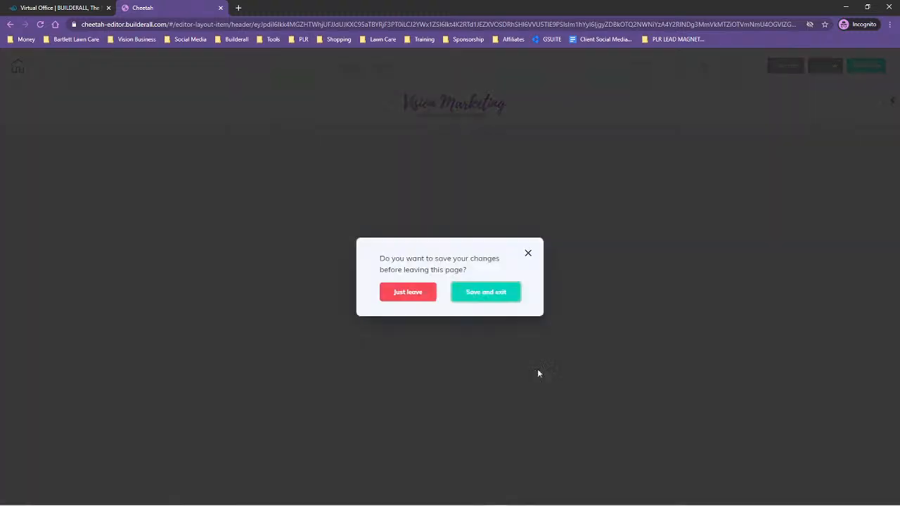
click(492, 293)
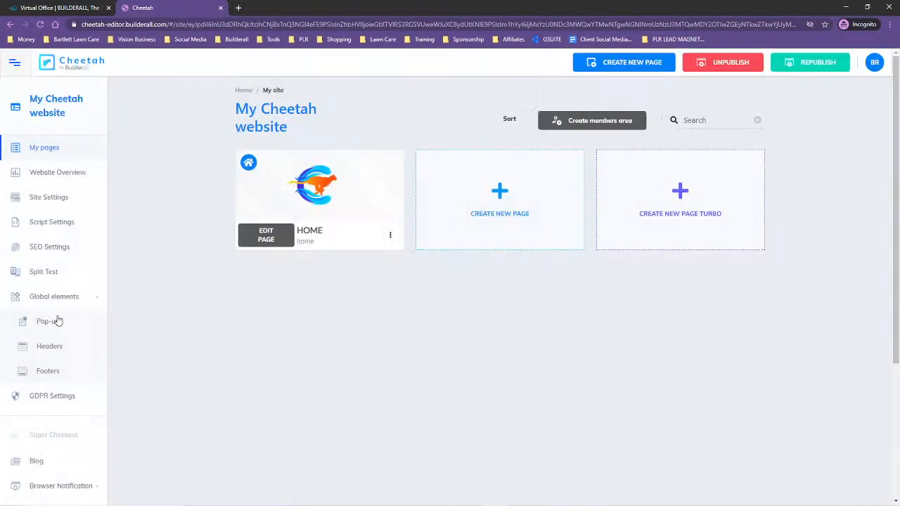
Step: Create a new global footer named "Footer" for the site
click(56, 368)
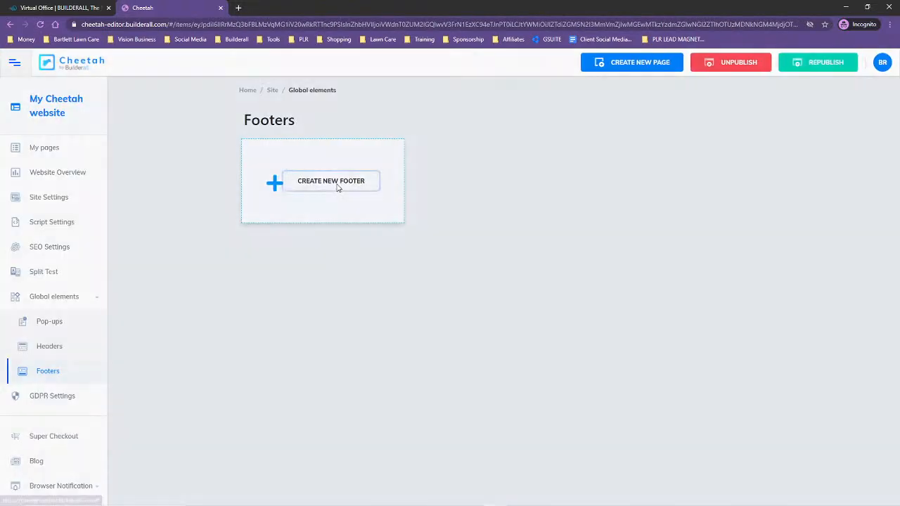
click(338, 185)
click(381, 274)
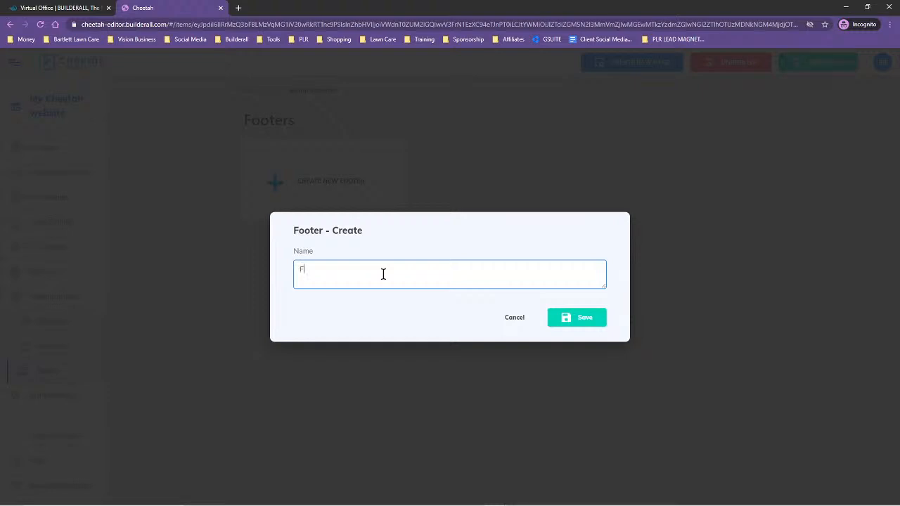
text(Footer)
click(570, 317)
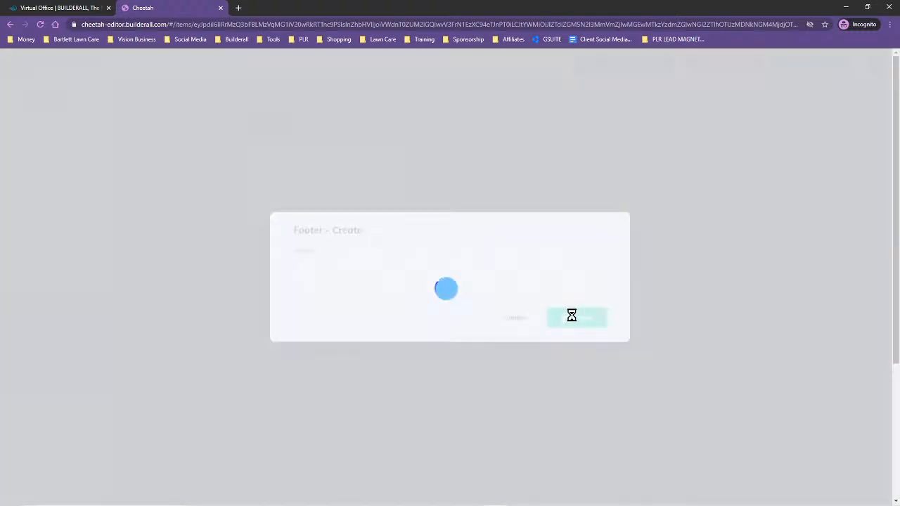
Step: Open the new footer for editing and insert the saved Vision footer panel with social icons and legal links
click(448, 209)
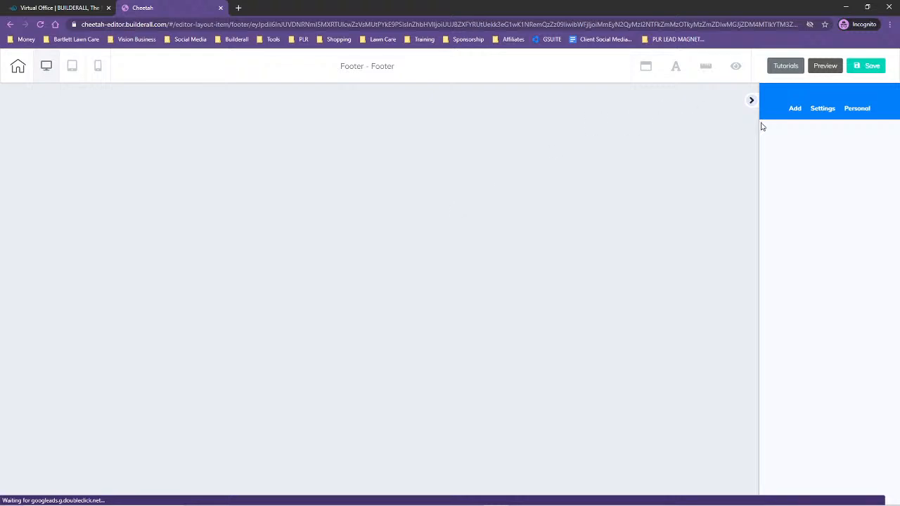
click(794, 111)
click(859, 110)
click(802, 138)
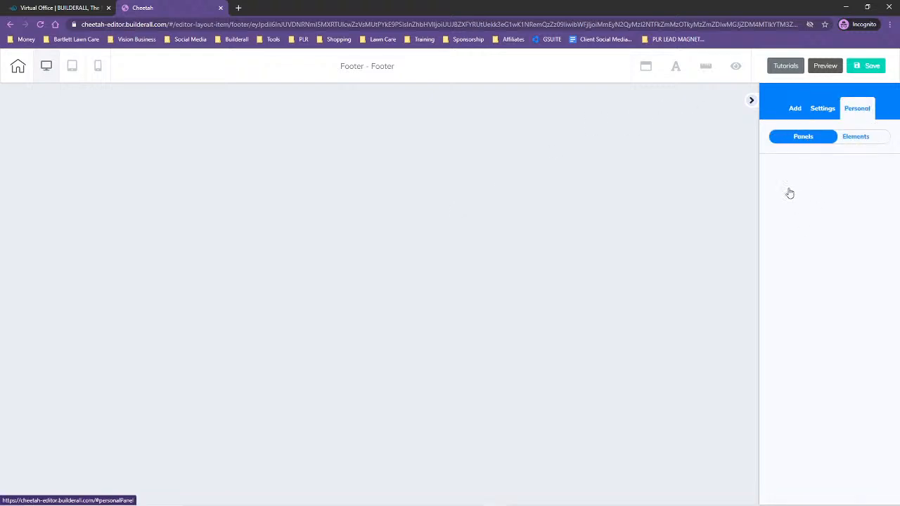
click(802, 166)
scroll(797, 267, down, 15)
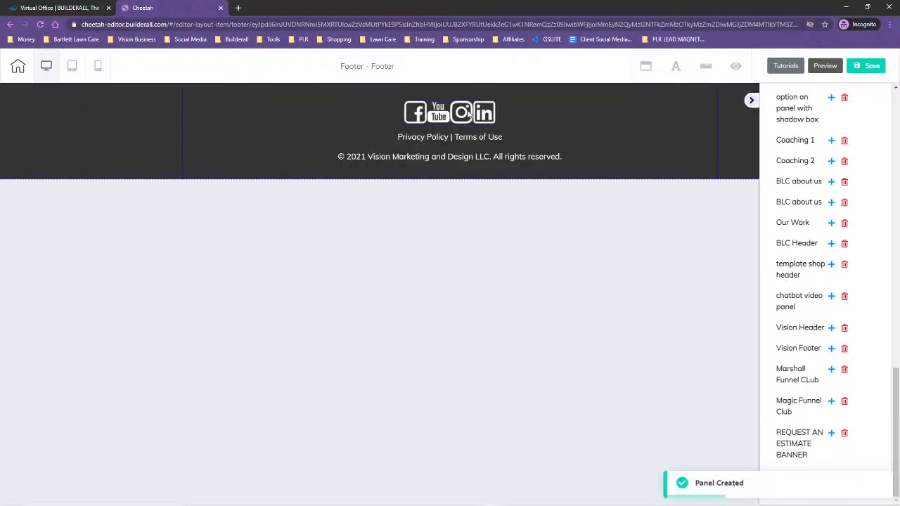
Step: Delete the social icon bar from the footer panel
click(468, 114)
click(497, 110)
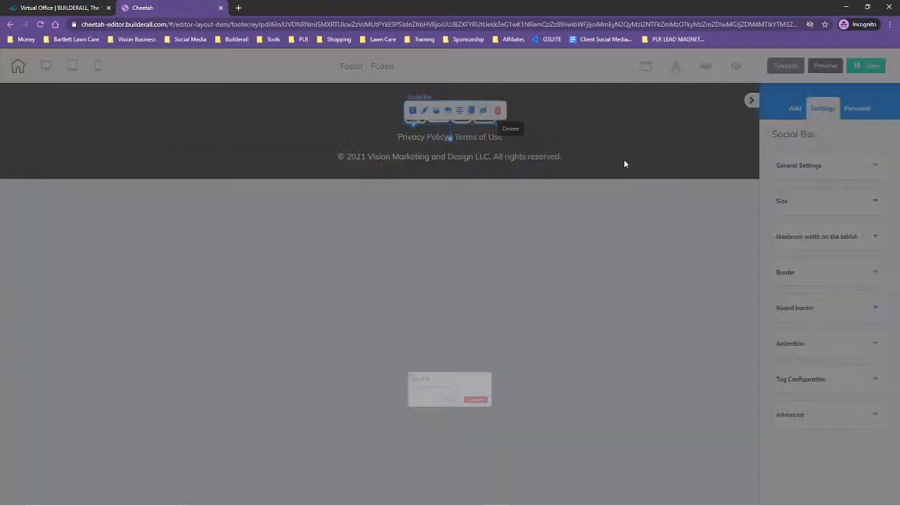
click(506, 306)
Step: Move the legal links and copyright line up in the footer, and shorten the panel to fit them
drag(463, 137, 463, 104)
drag(474, 158, 469, 128)
click(478, 171)
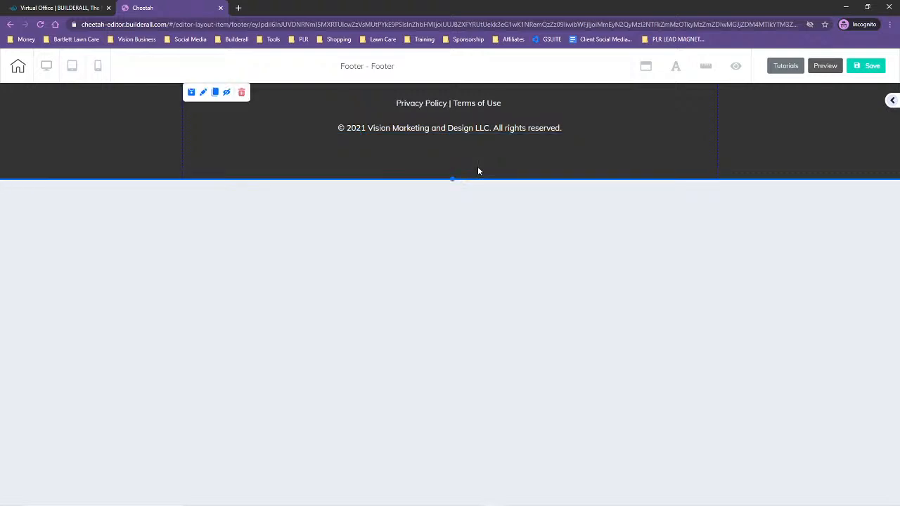
drag(451, 179, 457, 149)
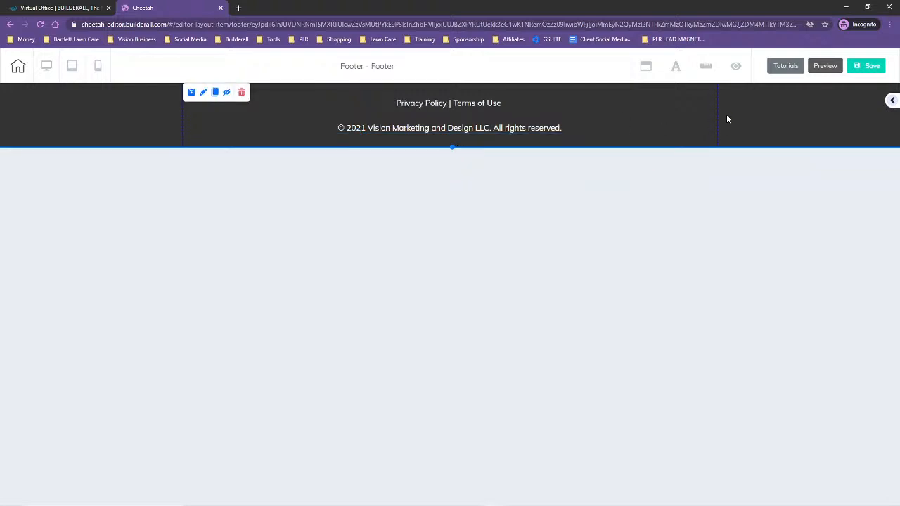
Step: Save the footer and exit its editor to the site's page list
click(863, 68)
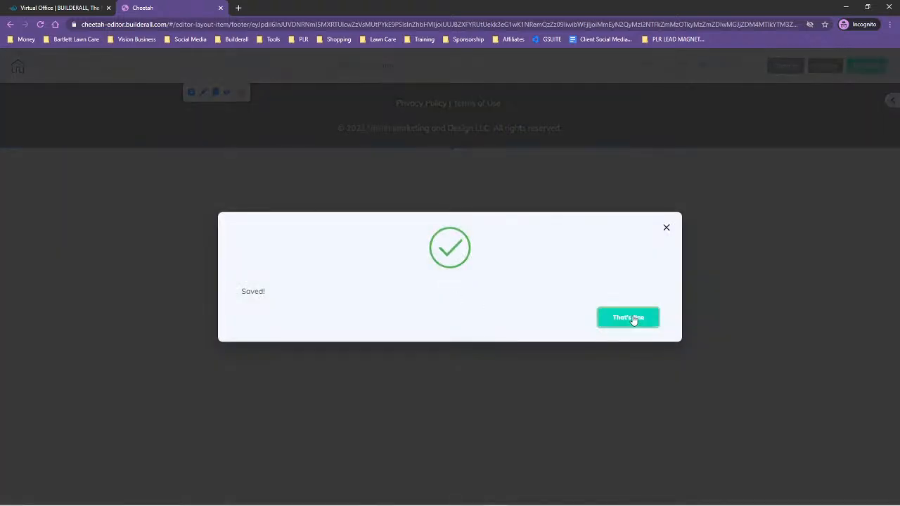
click(627, 318)
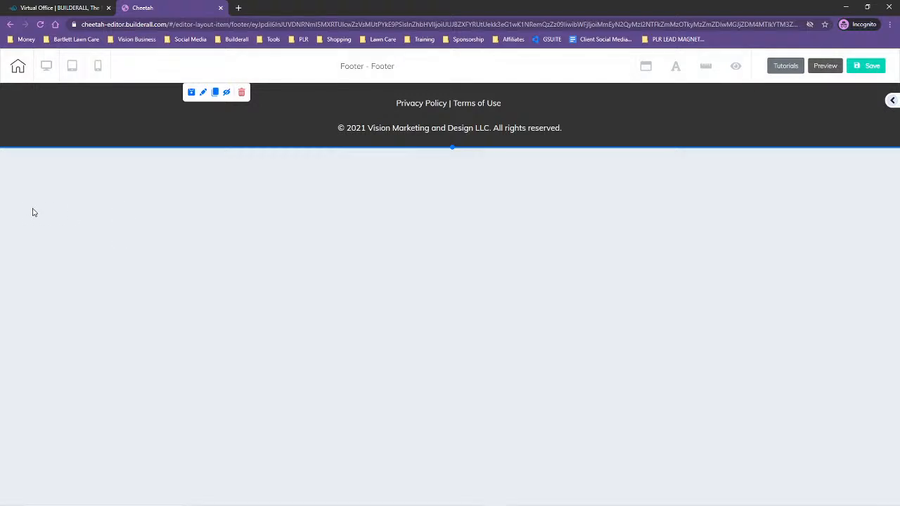
click(19, 70)
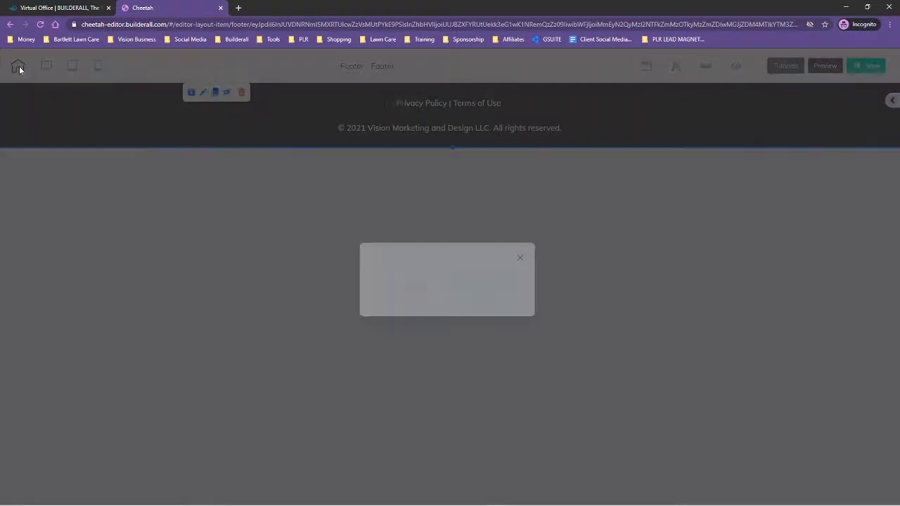
click(506, 290)
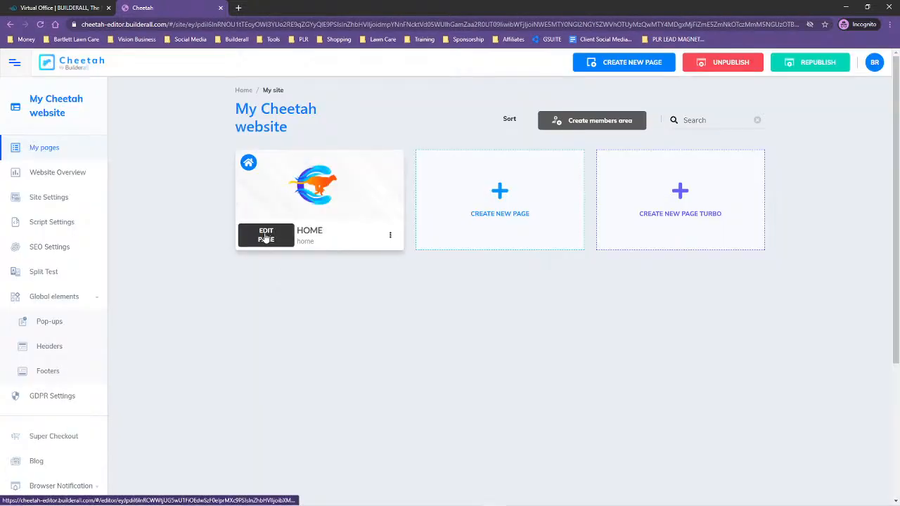
Step: Open the site settings and enter "Lawn Care Management System" as the title and "home" as the address url
click(47, 197)
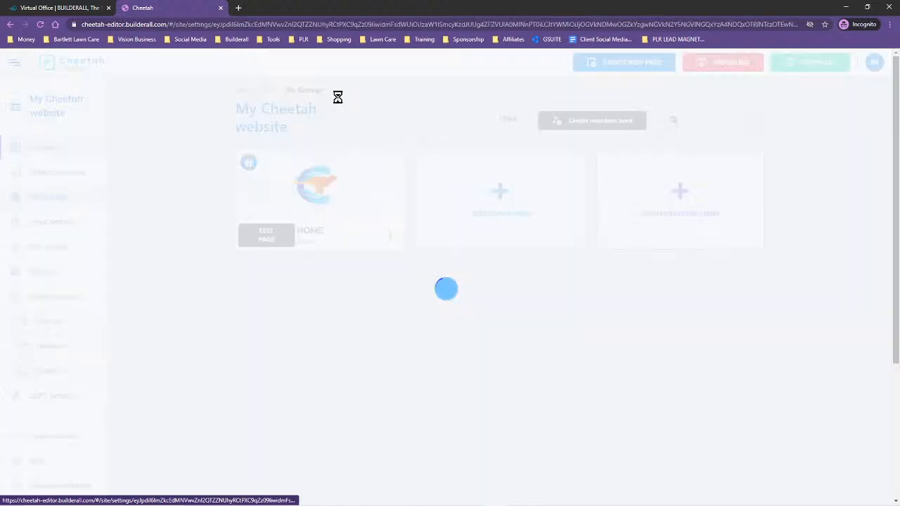
drag(355, 271, 241, 272)
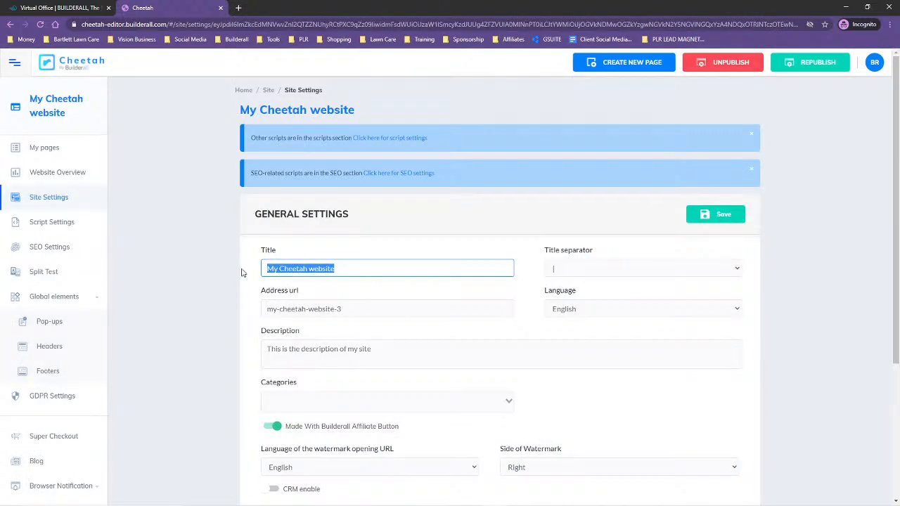
text(Lawn)
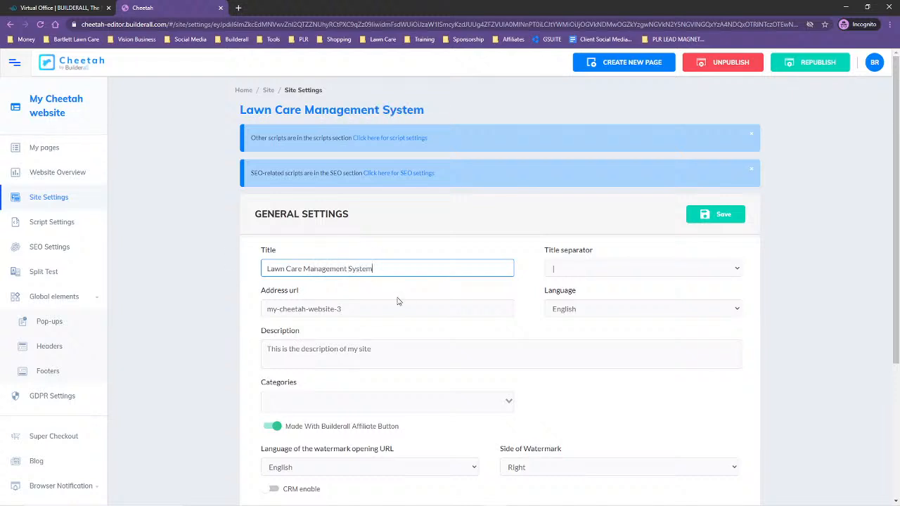
key(Tab)
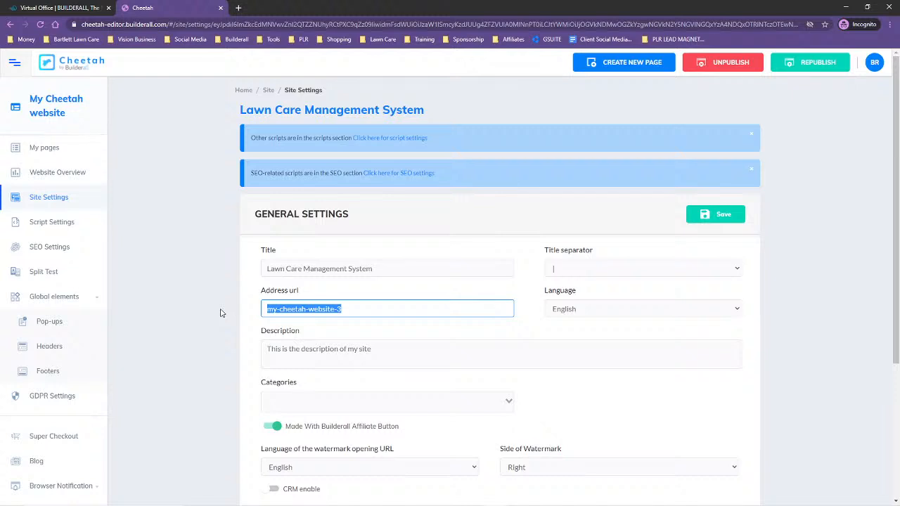
text(home)
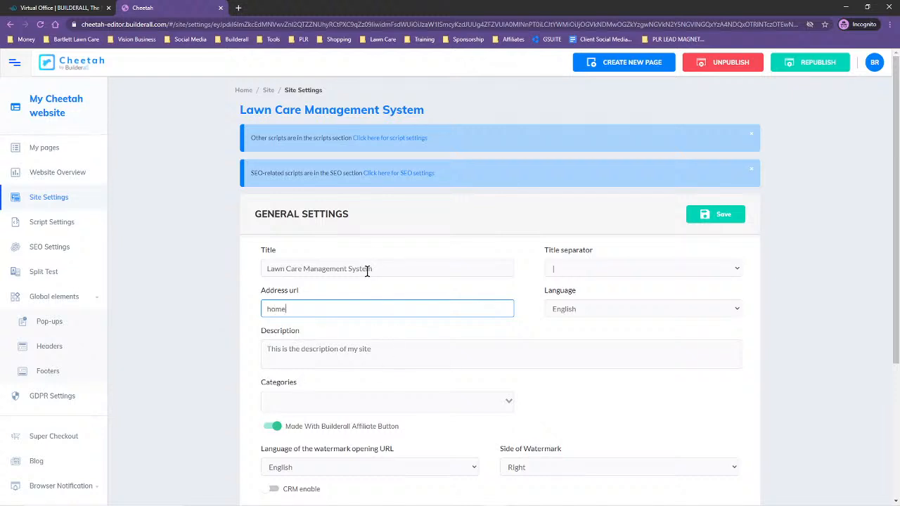
Step: Set the site description to "Lawn Care Management System", switch off the Made With Builderall Affiliate Button, and try to save
drag(373, 268, 264, 265)
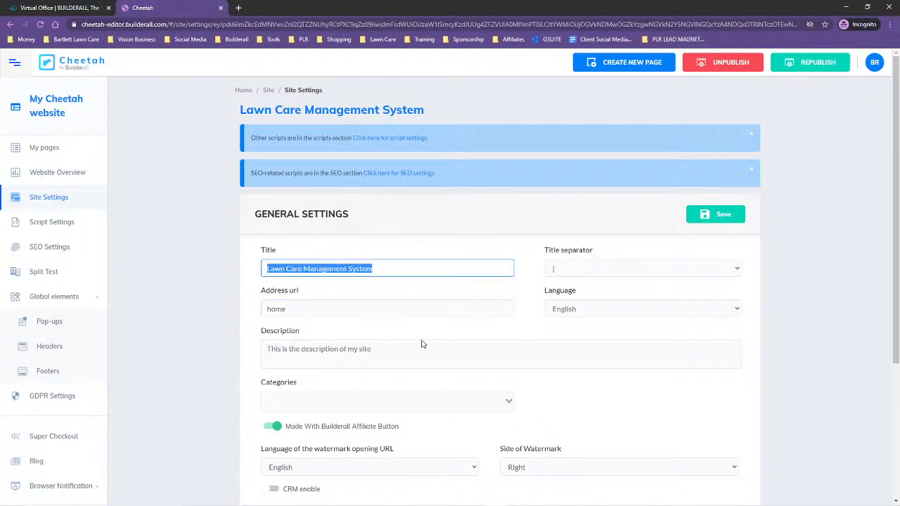
drag(384, 351, 257, 353)
text(Lawn Care Management System)
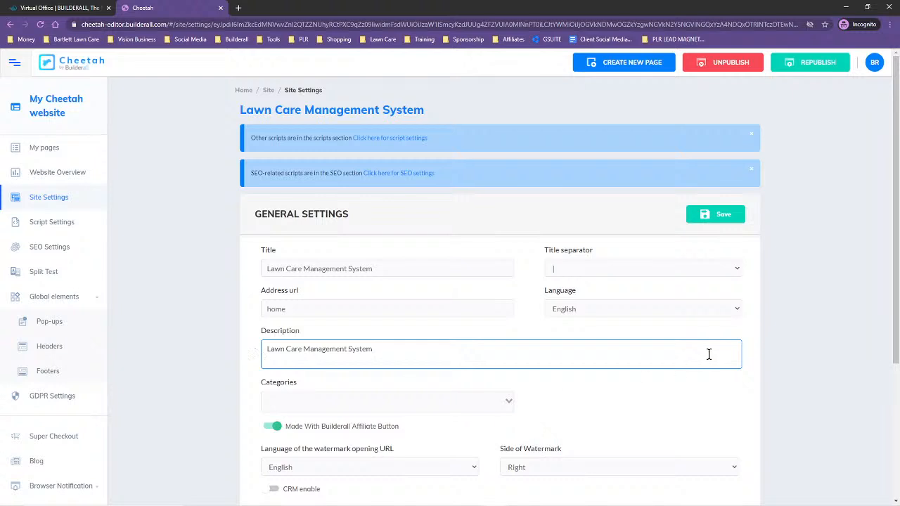
click(268, 429)
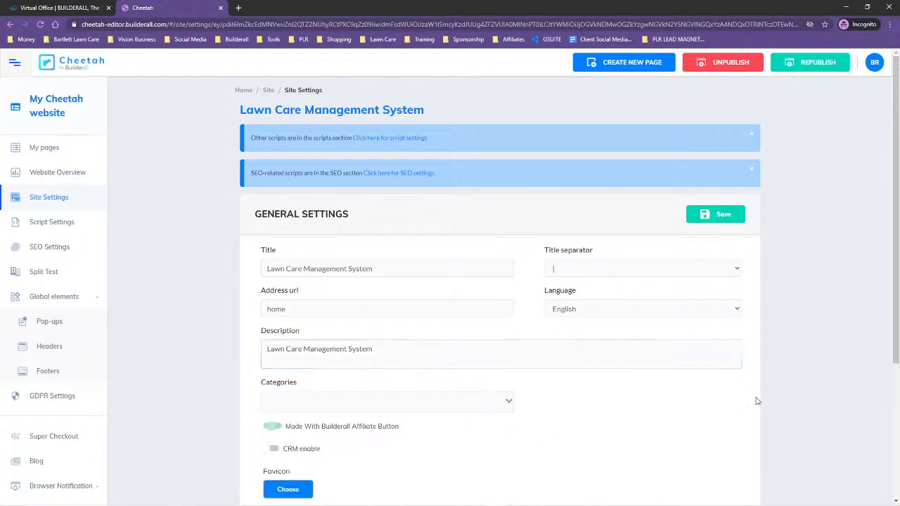
click(726, 216)
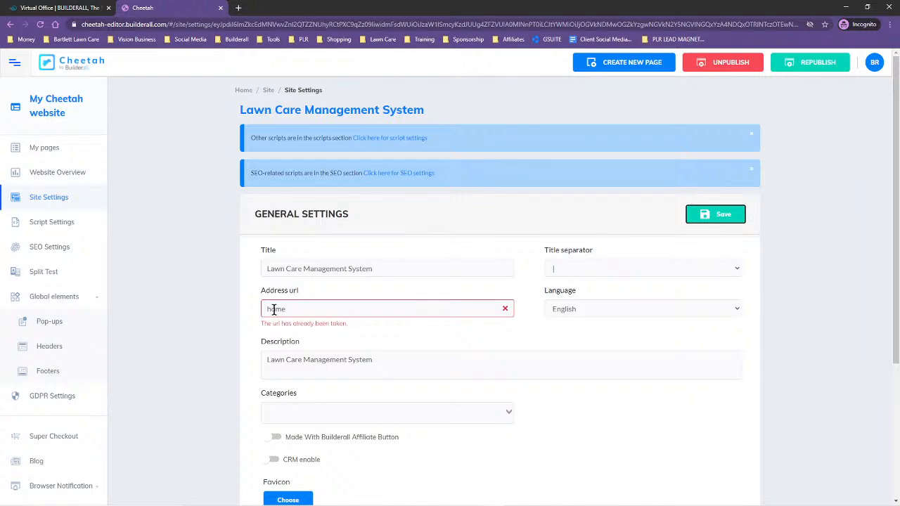
Step: Change the site's address url to "lawn-care-home" and save the site settings
click(304, 310)
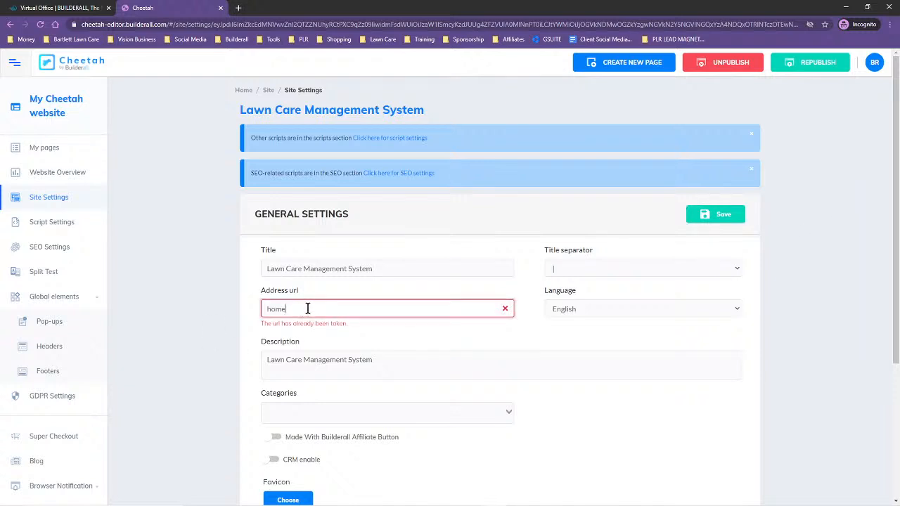
key(BackSpace)
key(BackSpace)
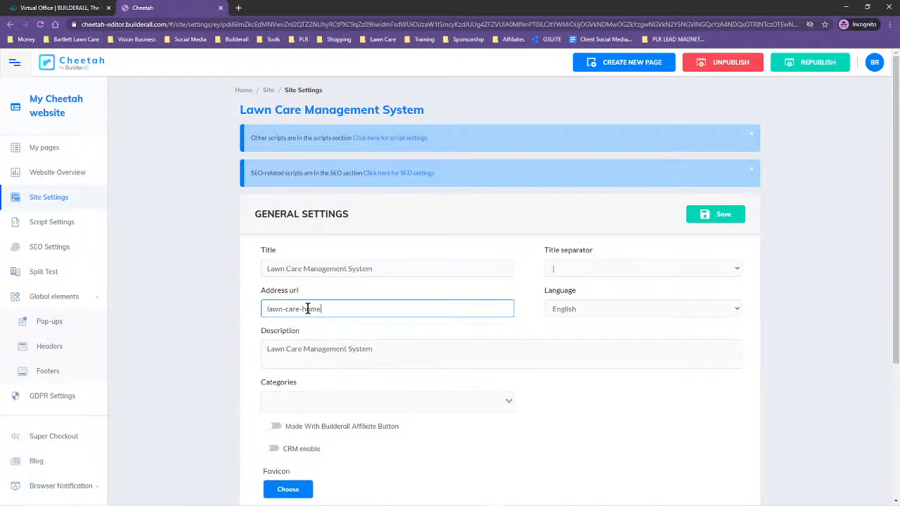
click(728, 214)
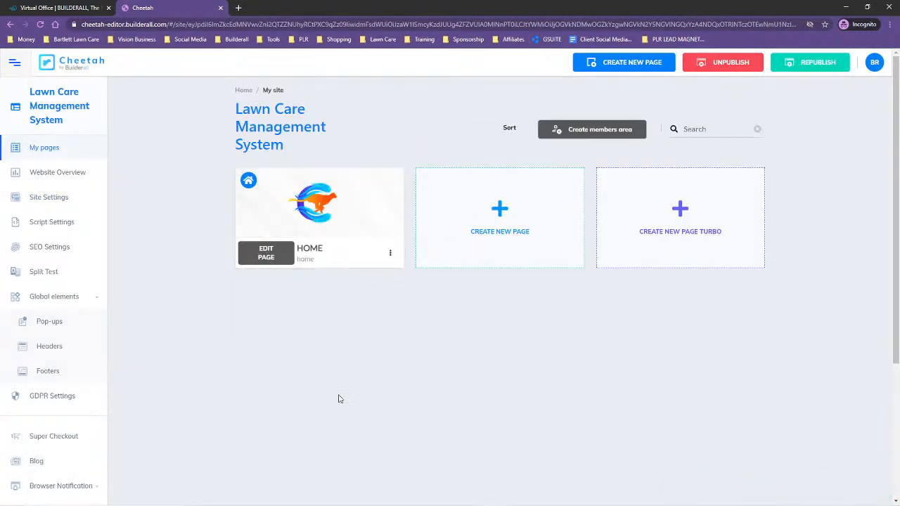
Step: Open the HOME page's settings and assign the global header "Header" for both desktop and mobile
click(389, 254)
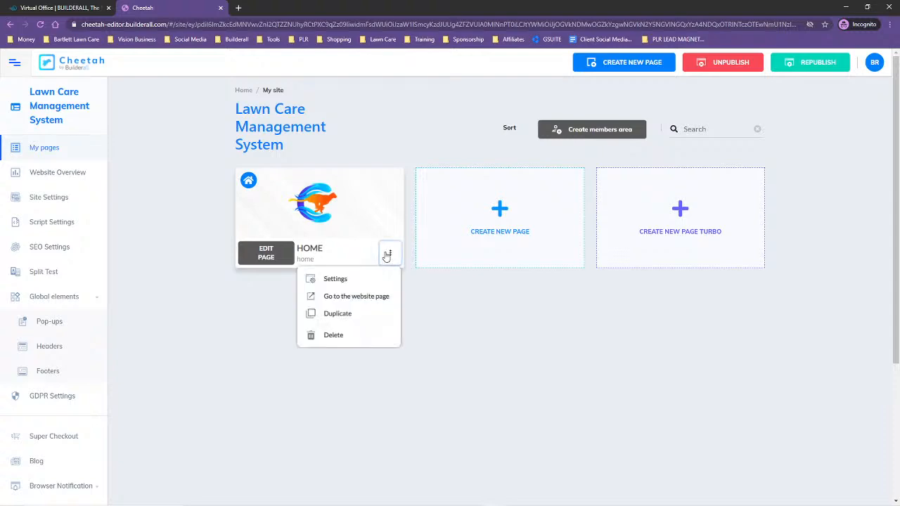
click(356, 280)
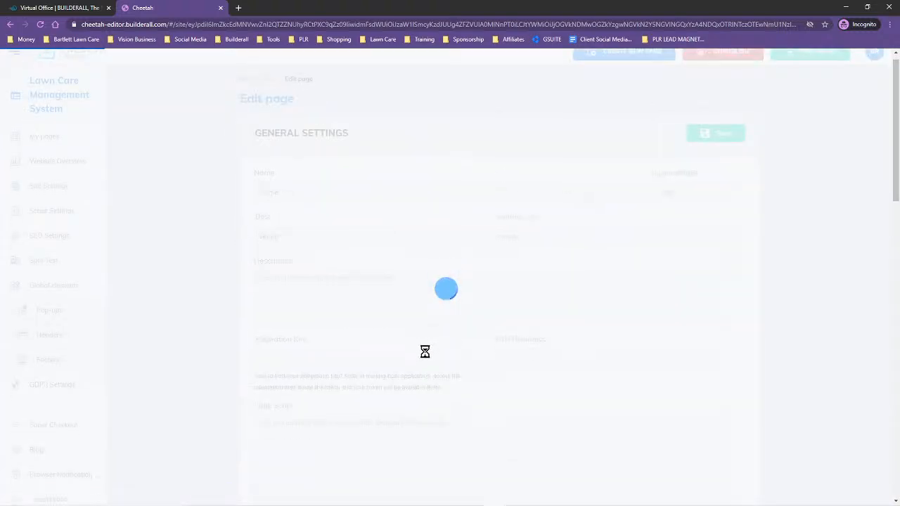
scroll(456, 358, down, 10)
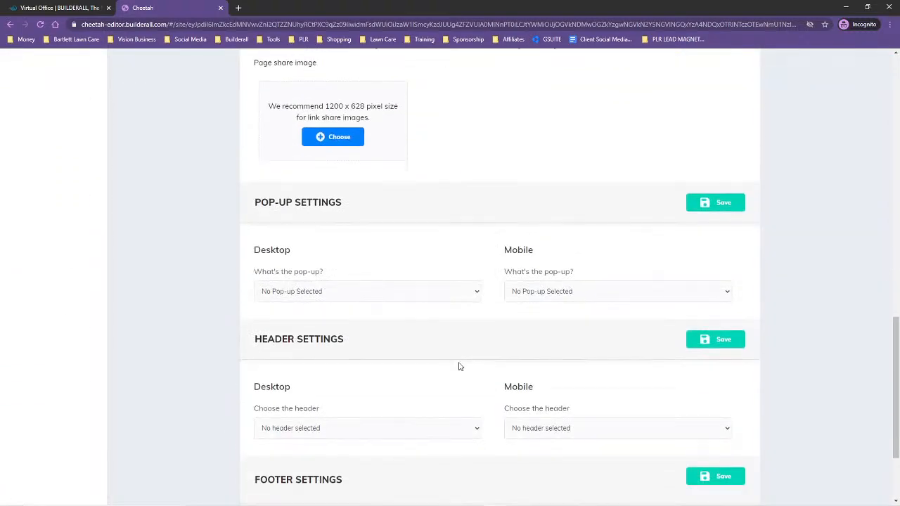
click(350, 302)
click(345, 329)
click(555, 308)
click(554, 328)
Step: Assign the global footer "Footer" to the HOME page for both desktop and mobile, and save the page settings
click(310, 450)
click(309, 472)
click(579, 447)
click(579, 471)
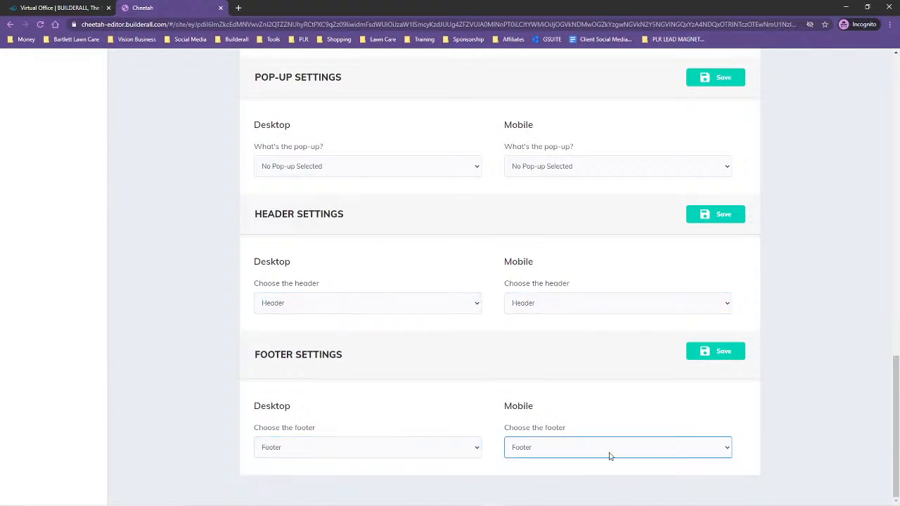
click(698, 351)
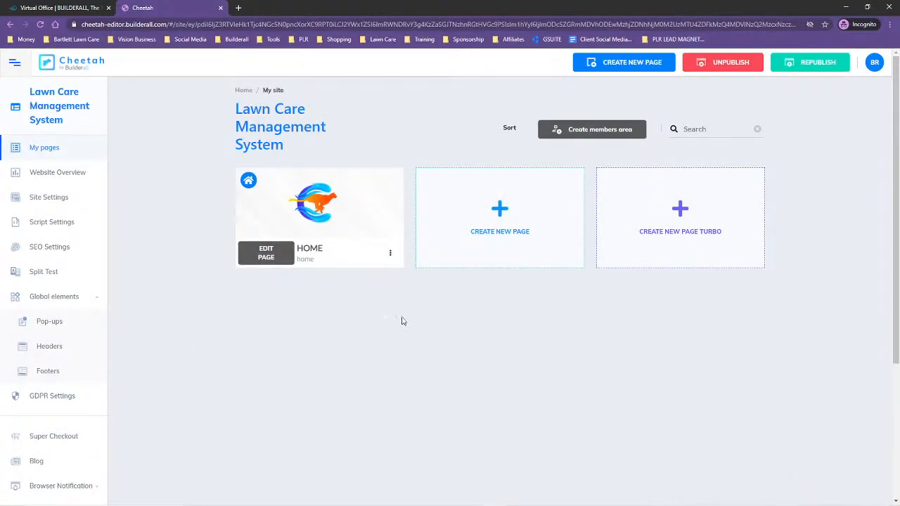
Step: Set the HOME page's thumbnail to the "lawn care share image dark" picture from the user files
click(316, 210)
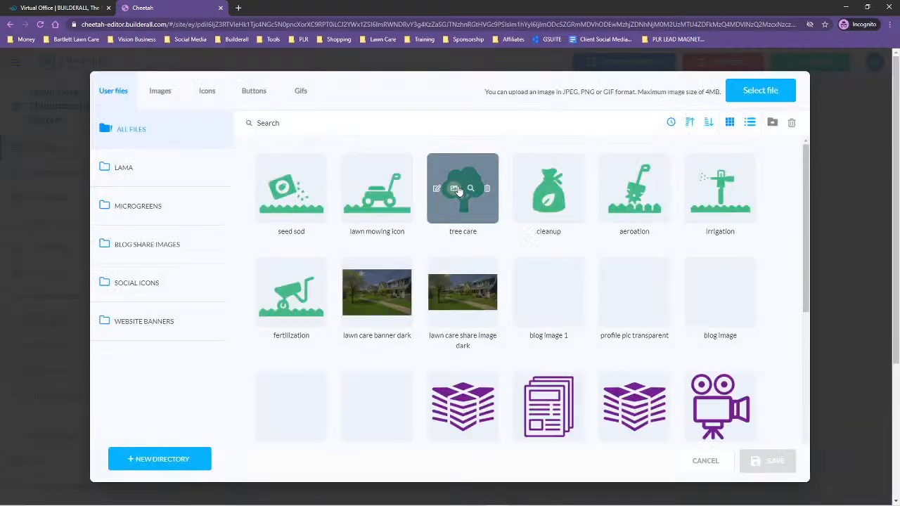
click(461, 273)
click(773, 461)
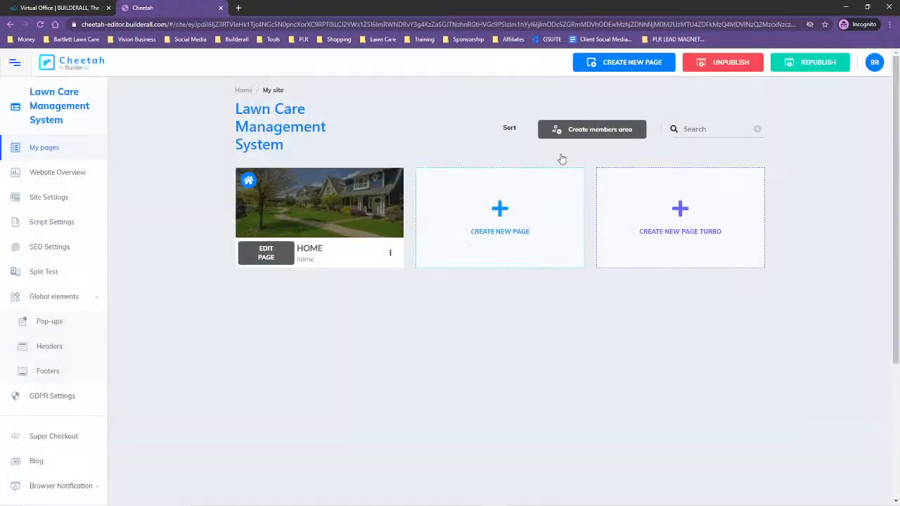
Step: Open the HOME page for editing and delete the placeholder Lorem ipsum text and its surrounding box
click(266, 253)
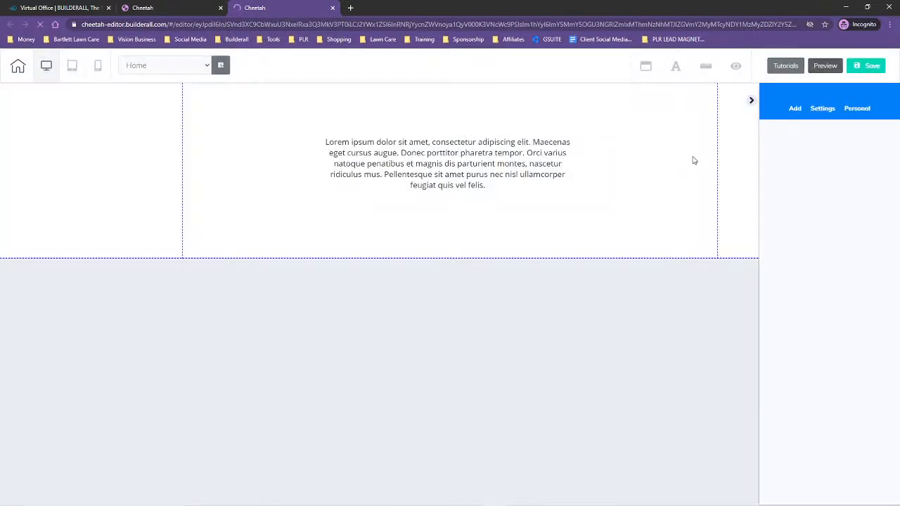
click(390, 163)
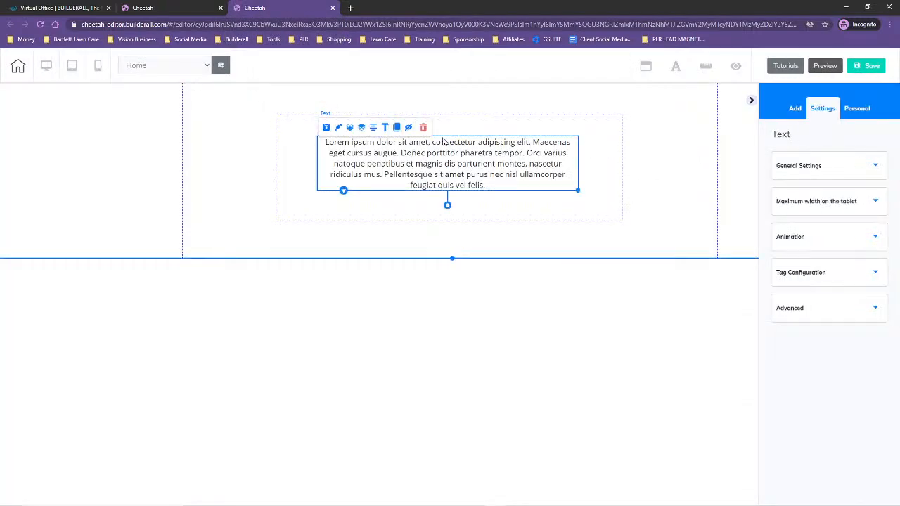
click(423, 127)
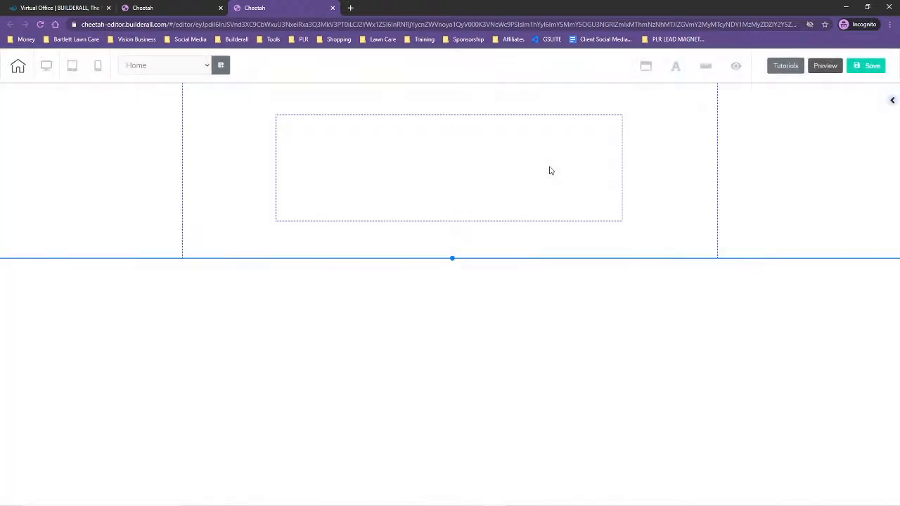
click(550, 163)
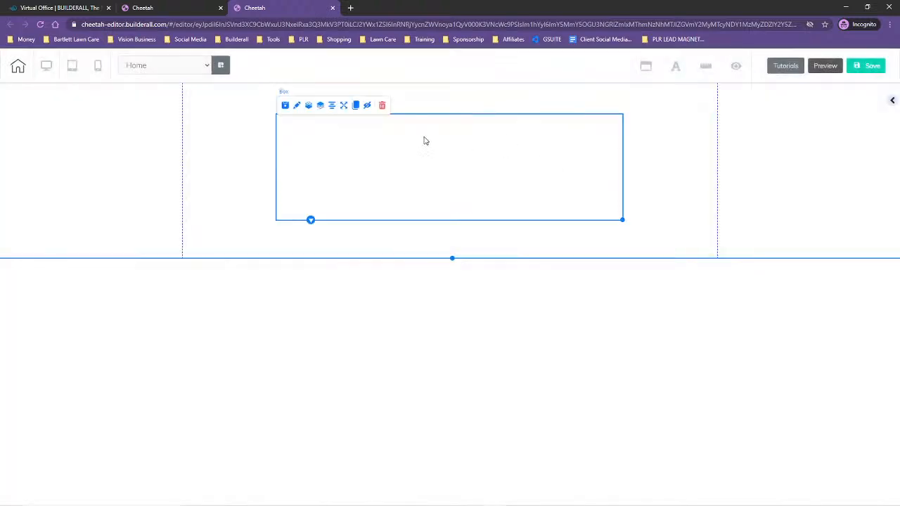
click(382, 107)
click(512, 302)
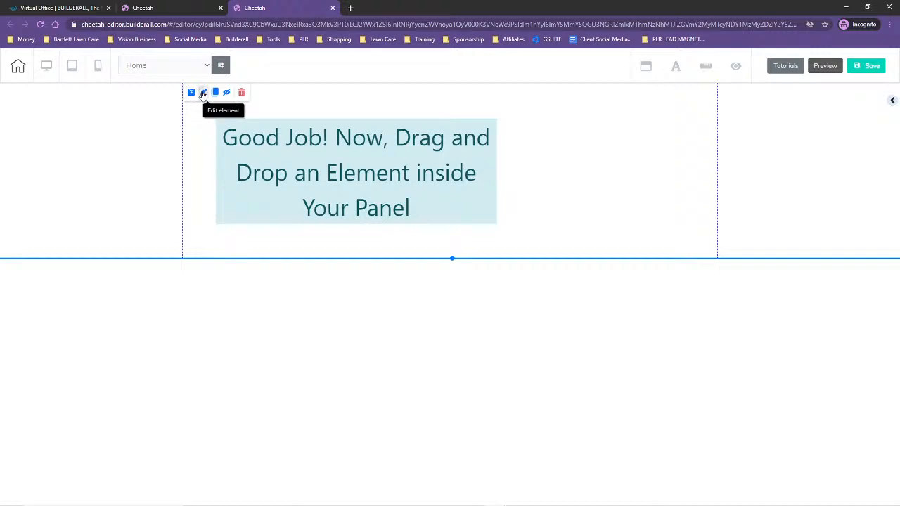
Step: Set the panel's background image to "lawn care banner dark" from the user files and extend the panel's height to roughly double
click(202, 93)
drag(502, 110, 763, 103)
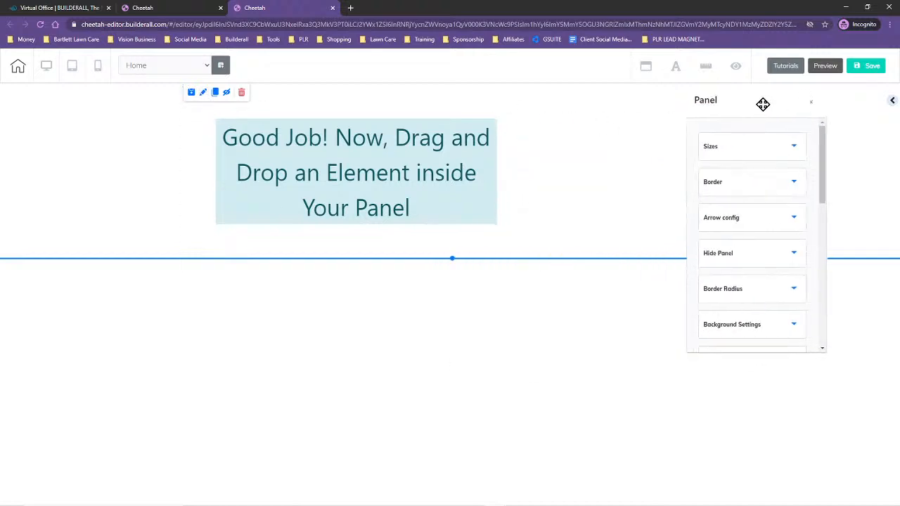
scroll(752, 325, down, 1)
click(752, 232)
scroll(761, 280, down, 3)
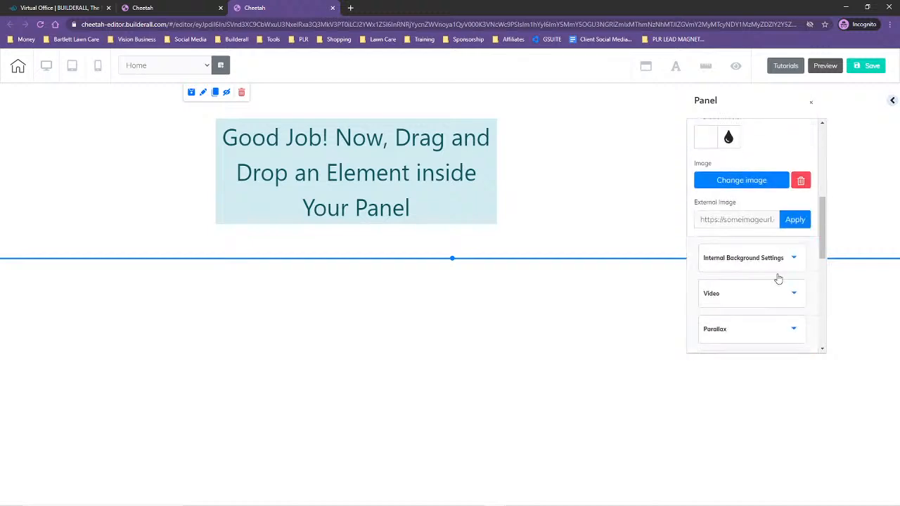
click(737, 122)
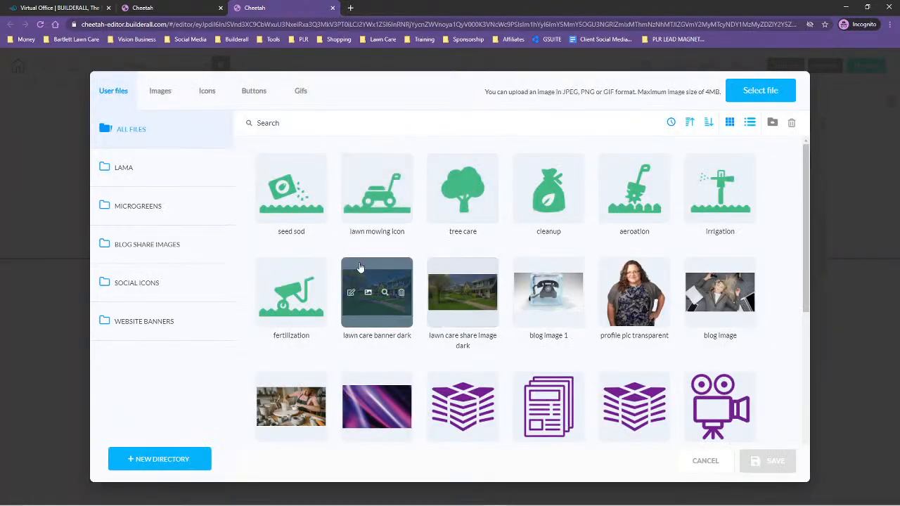
click(360, 267)
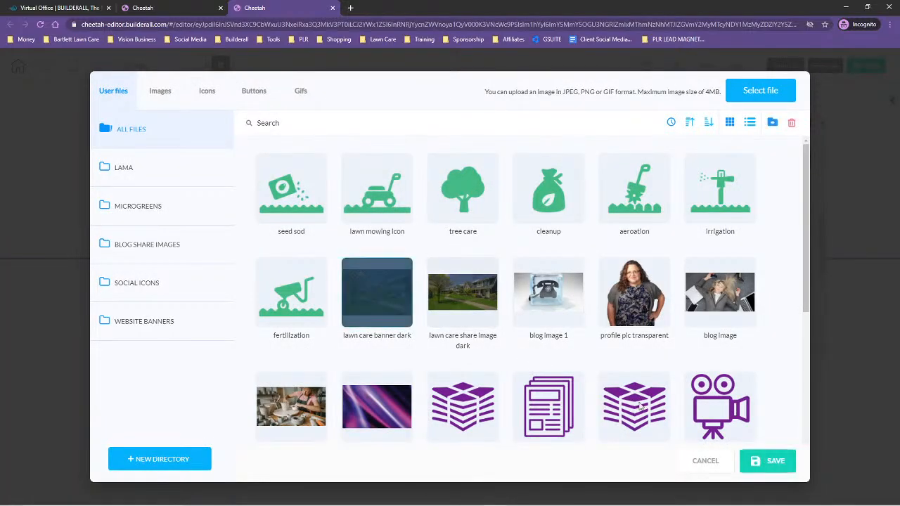
click(775, 463)
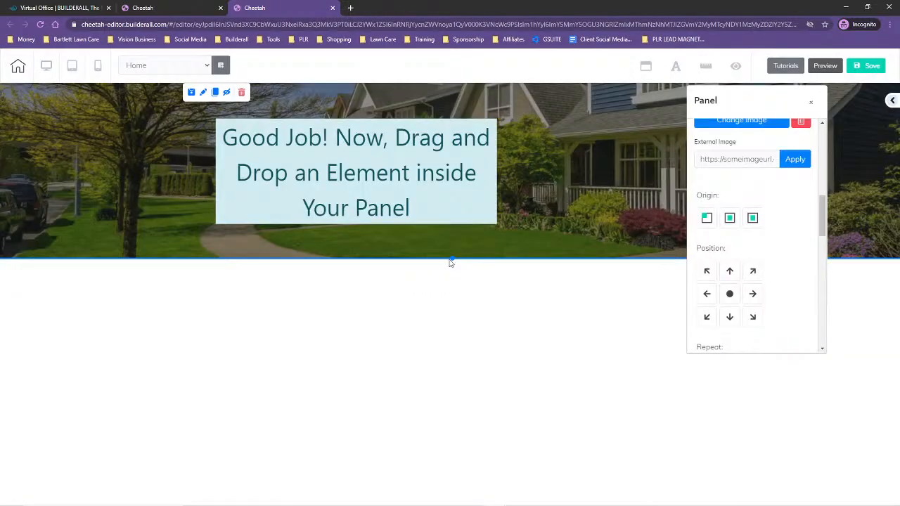
drag(454, 260, 470, 451)
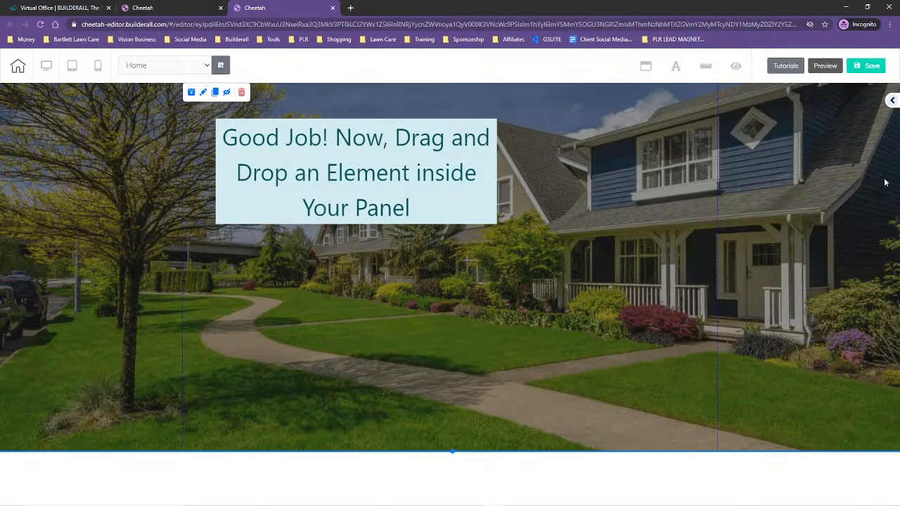
Step: Add a Title H1 text element to the upper middle of the banner panel
click(891, 103)
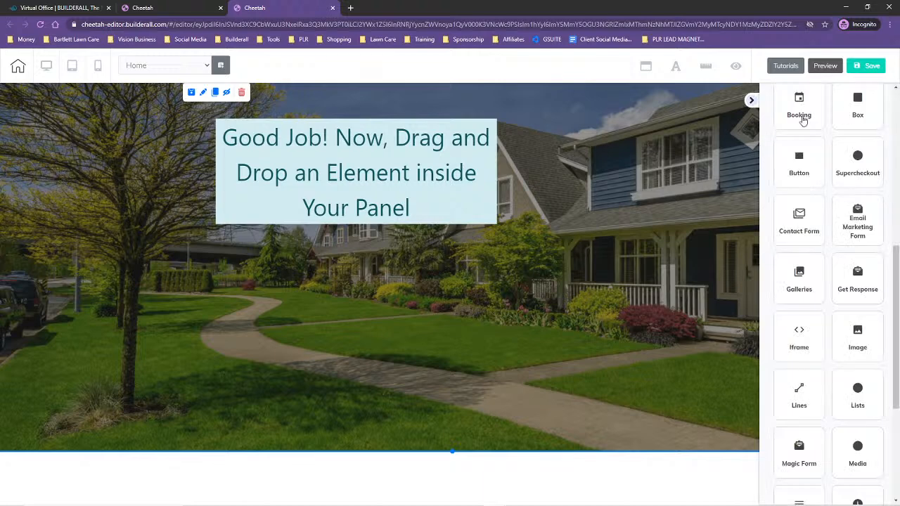
click(801, 214)
drag(862, 230, 453, 182)
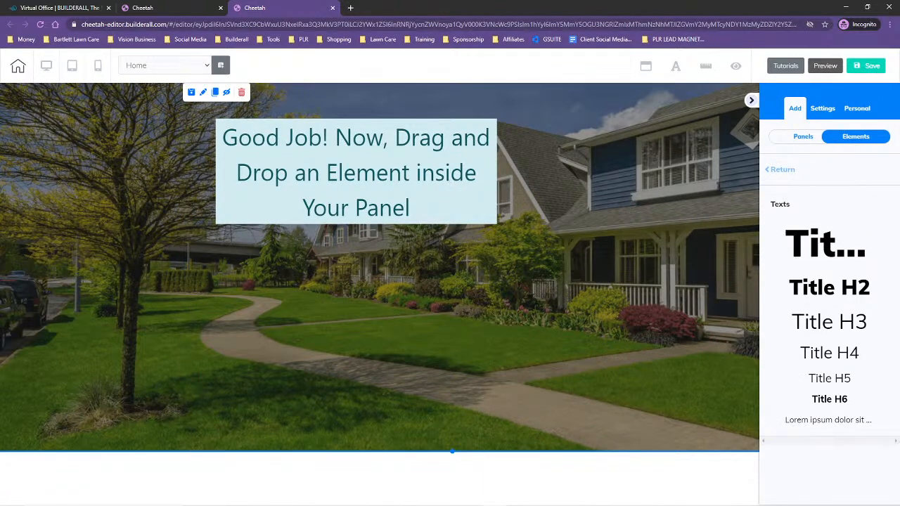
drag(416, 150, 408, 165)
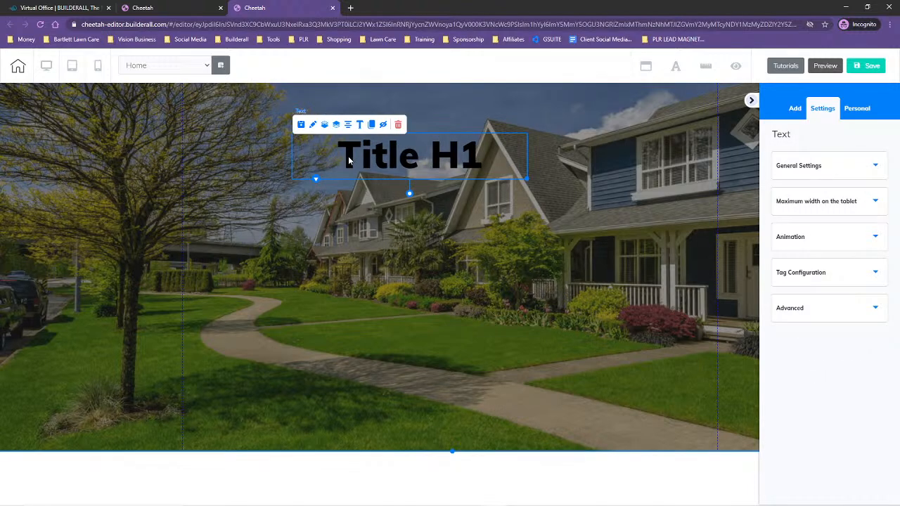
Step: Color the Title H1 text white and give it a black text shadow with a blur of 2
double_click(348, 161)
drag(336, 156, 488, 156)
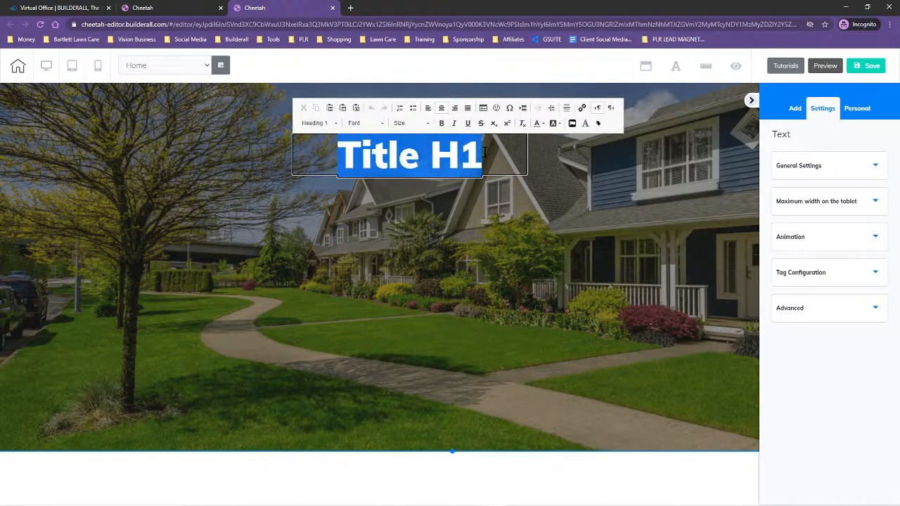
click(542, 125)
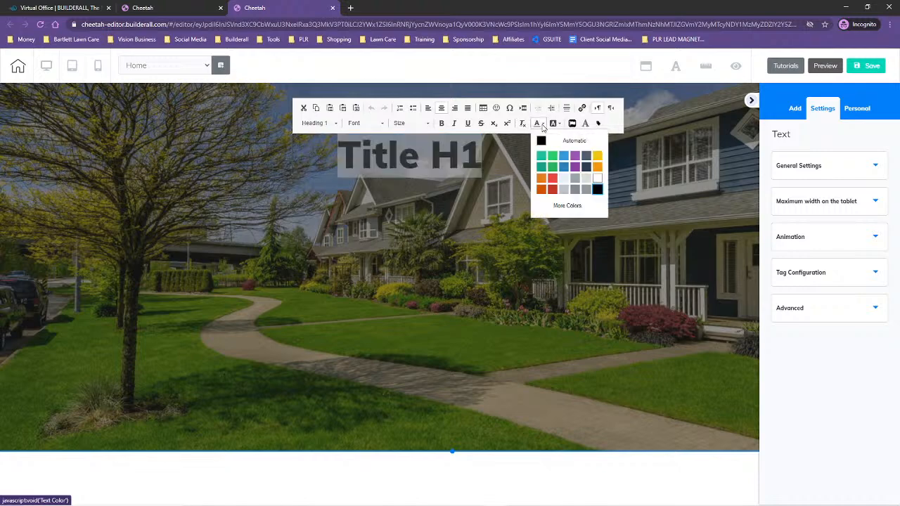
click(597, 181)
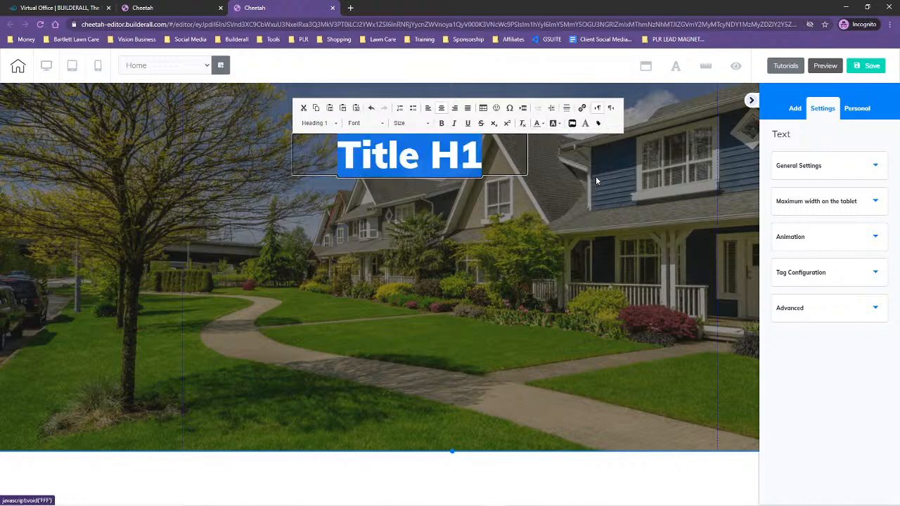
click(585, 124)
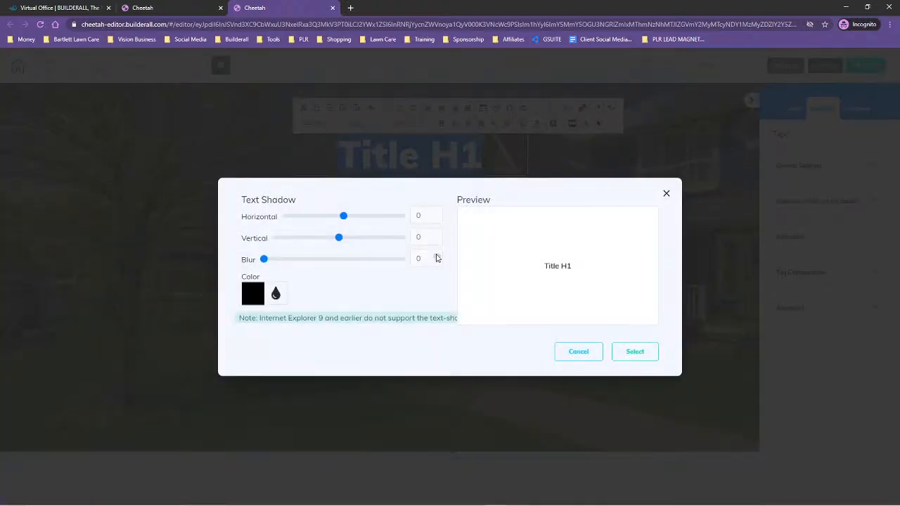
click(437, 255)
click(437, 256)
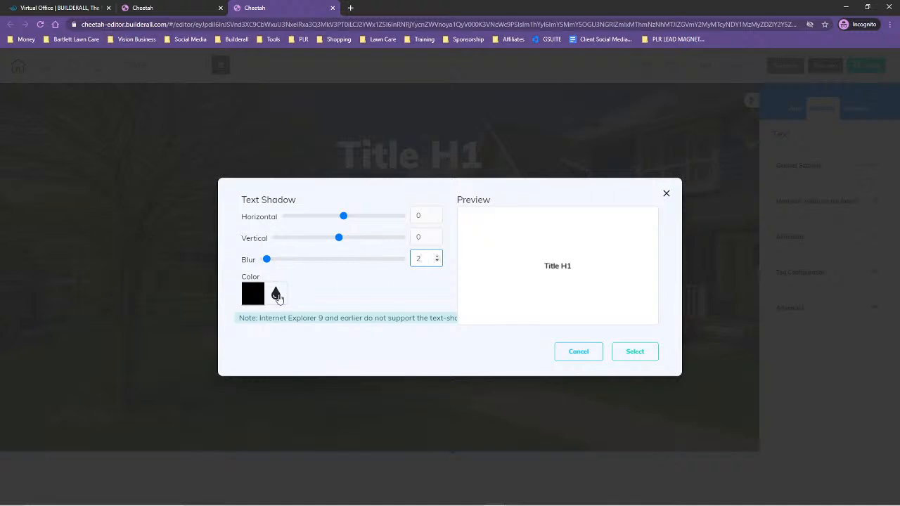
click(635, 352)
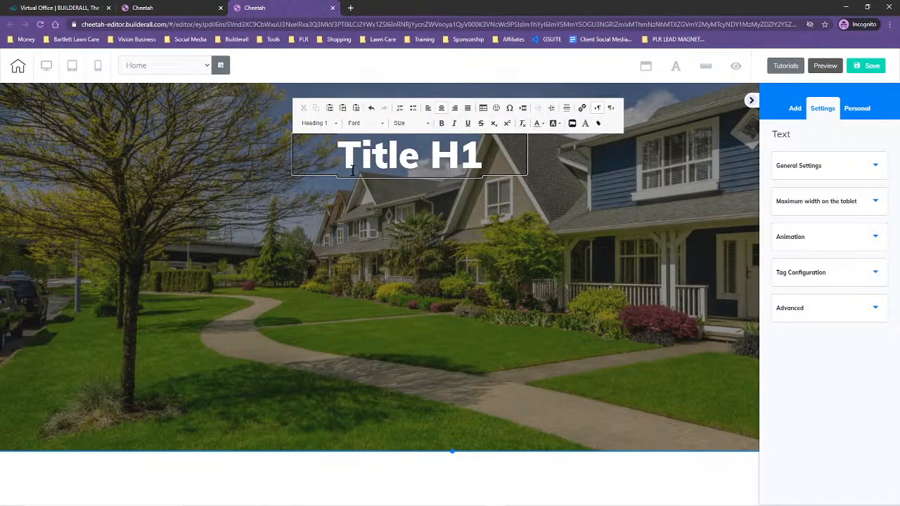
Step: Replace the title's placeholder text with "DONE FOR YOU LAWN CARE MANAGEMENT SYSTEM!"
drag(342, 157, 478, 156)
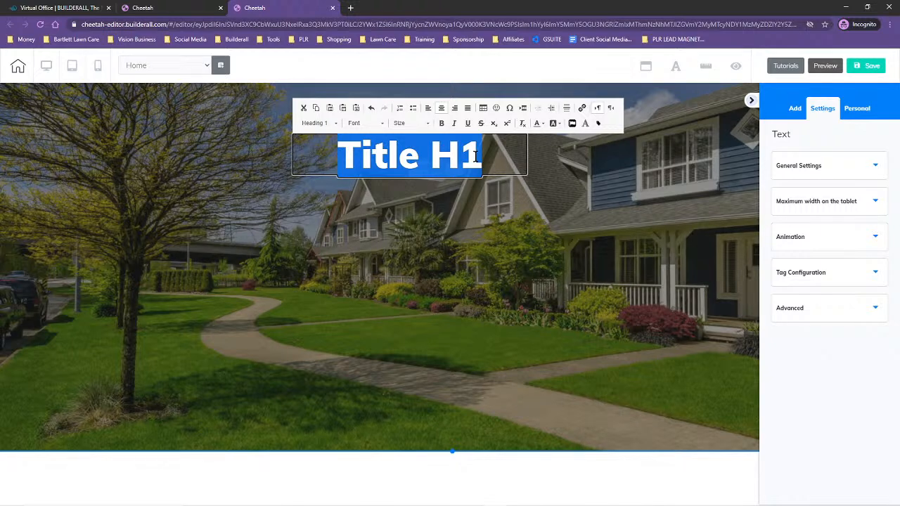
text(DO)
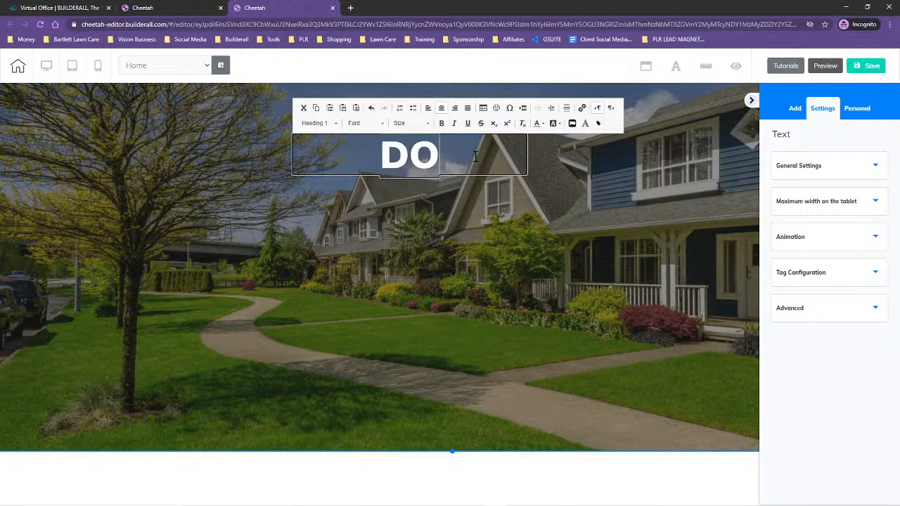
text(NE FOR YOUR)
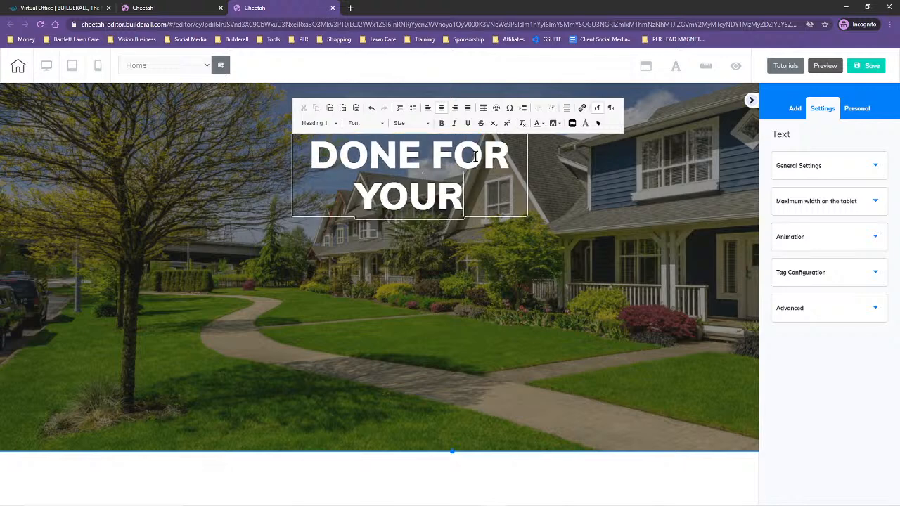
key(BackSpace)
text(LAWN)
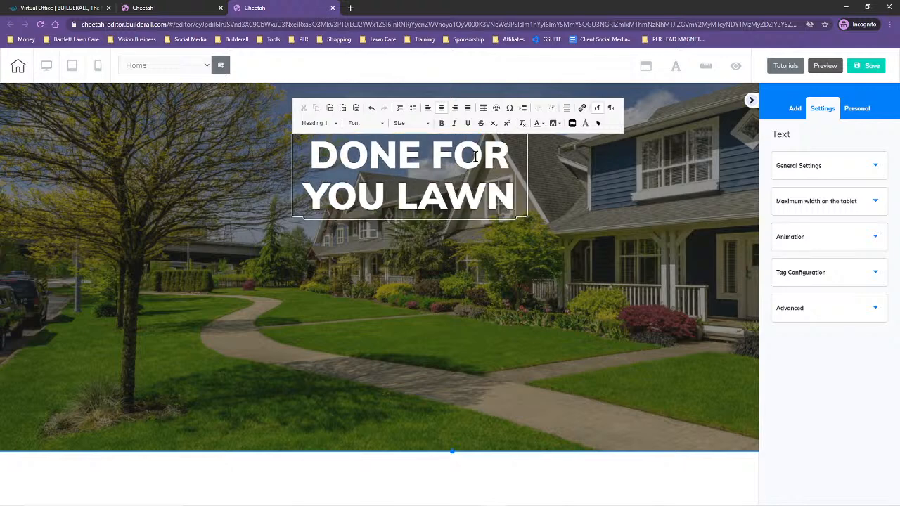
text( CARE MANA)
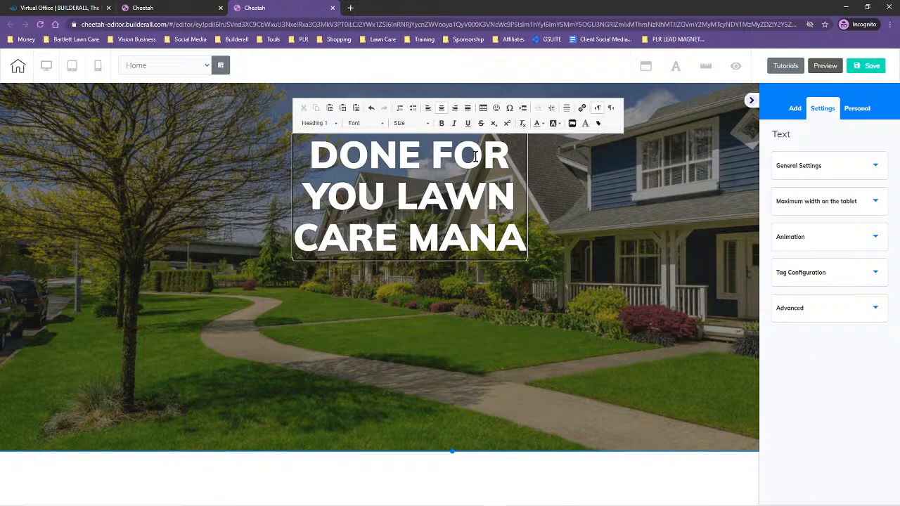
text(GEMENT)
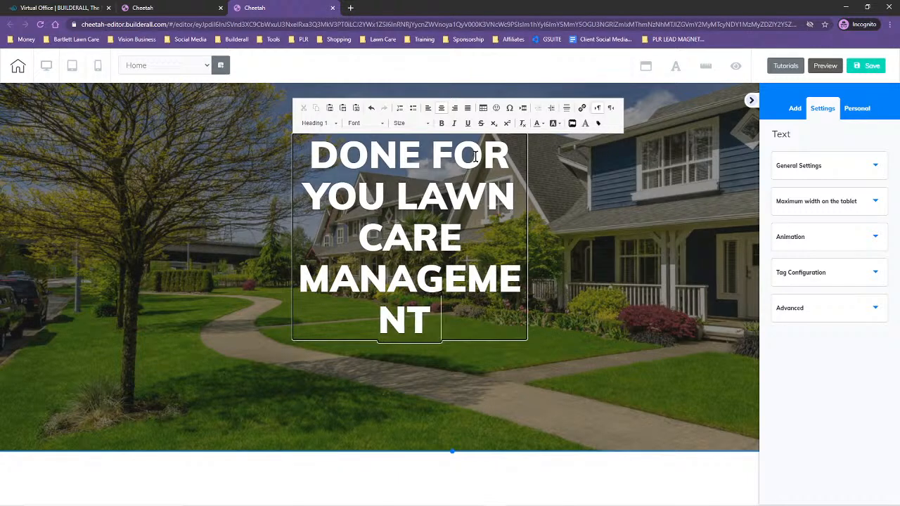
text( SYSTEM)
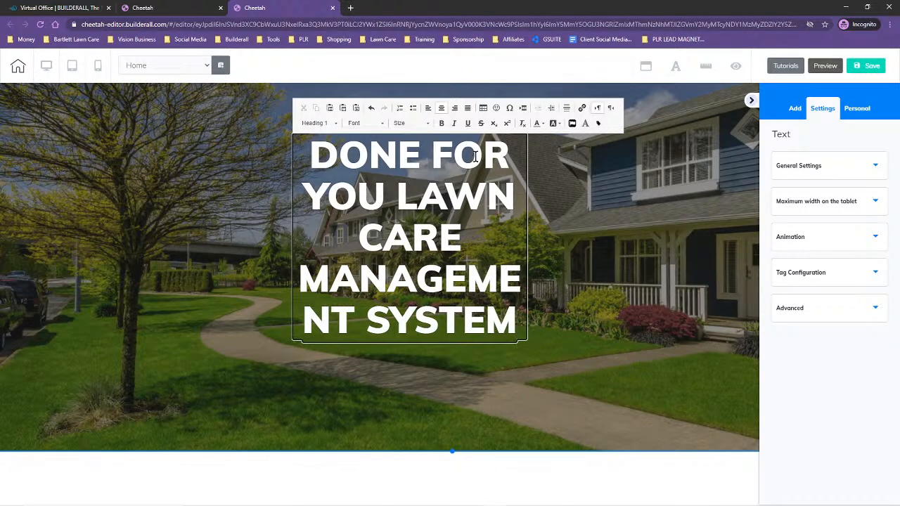
text(!)
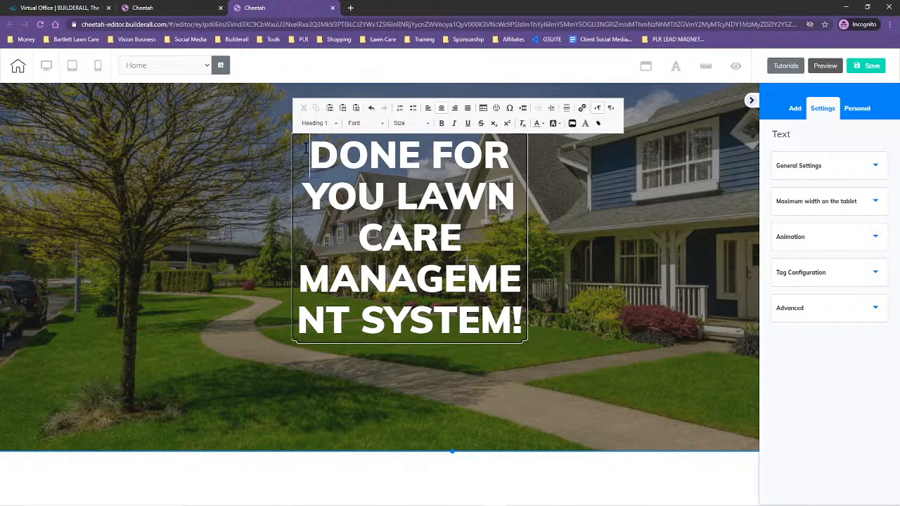
Step: Widen the heading's text box until the text fits on two lines, and center it across the upper part of the banner
drag(305, 148, 579, 317)
click(618, 250)
drag(399, 239, 309, 196)
click(322, 216)
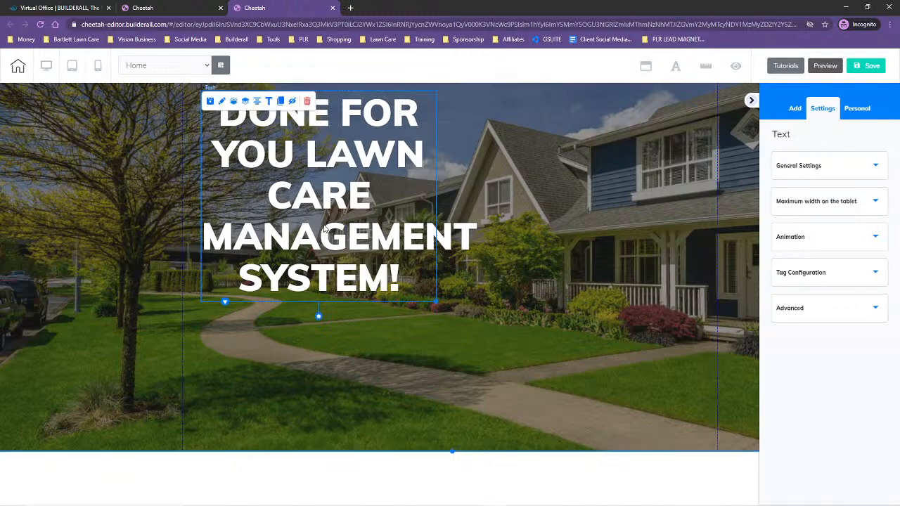
drag(434, 300, 749, 229)
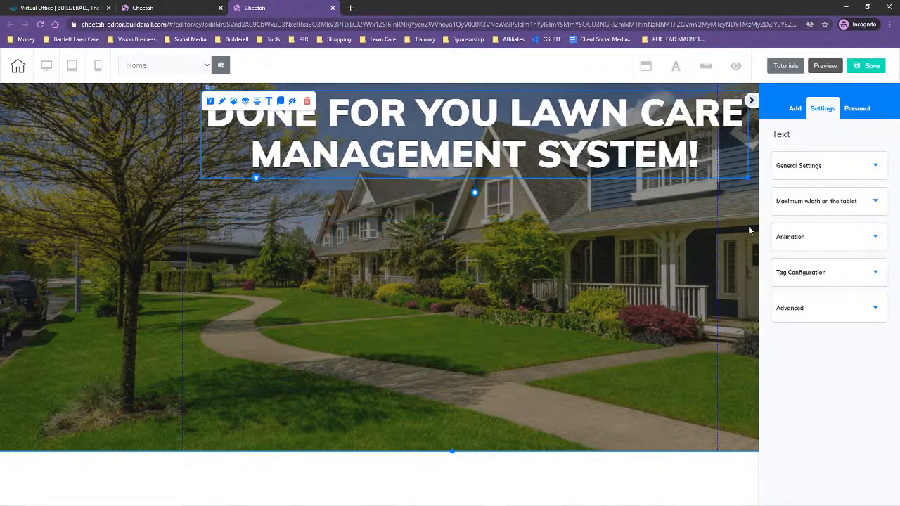
drag(490, 144, 468, 166)
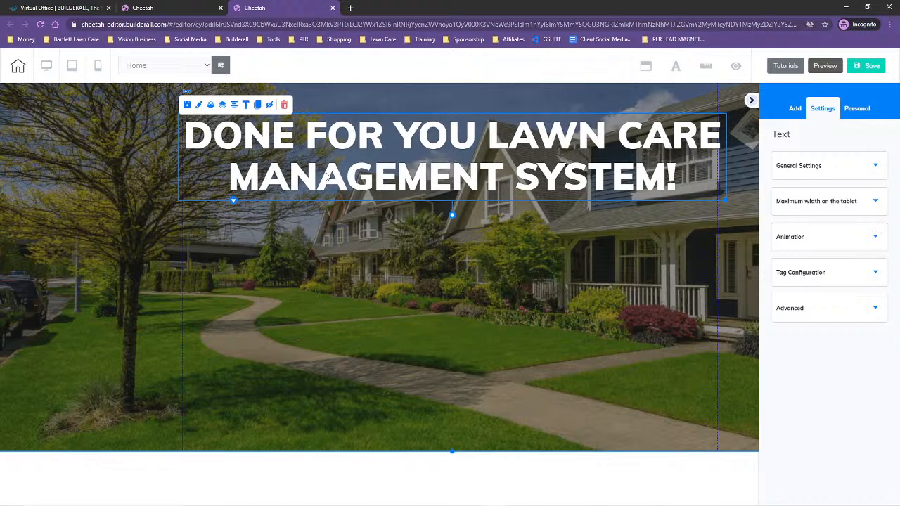
Step: Review the site-wide Title H1 font settings, including font family, desktop and mobile sizes, and line height
click(674, 67)
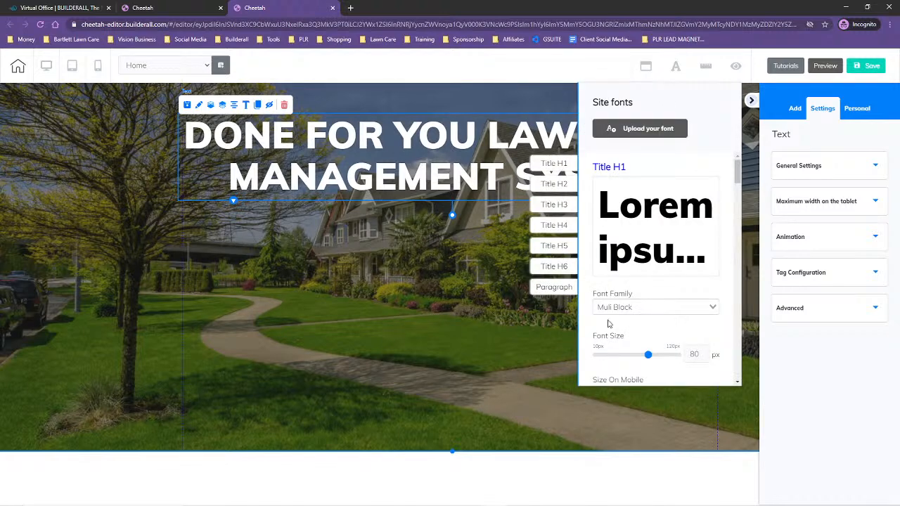
scroll(722, 316, down, 2)
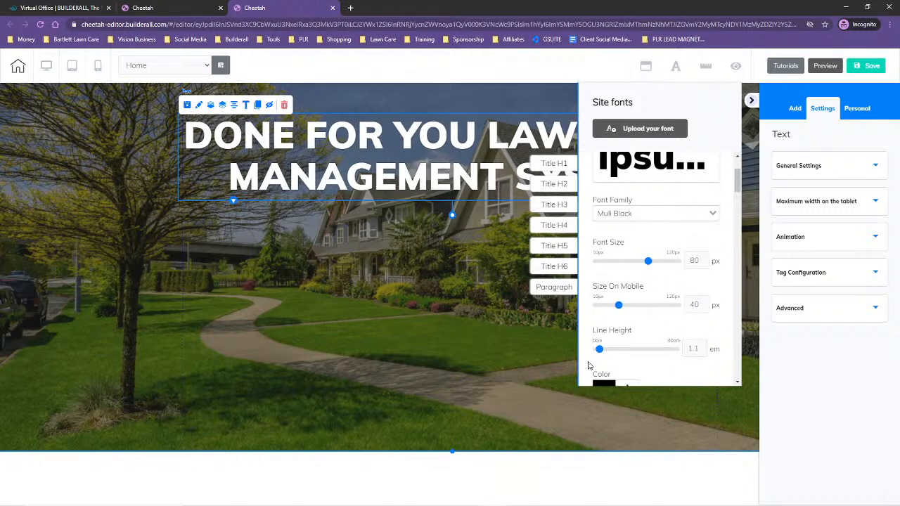
click(368, 348)
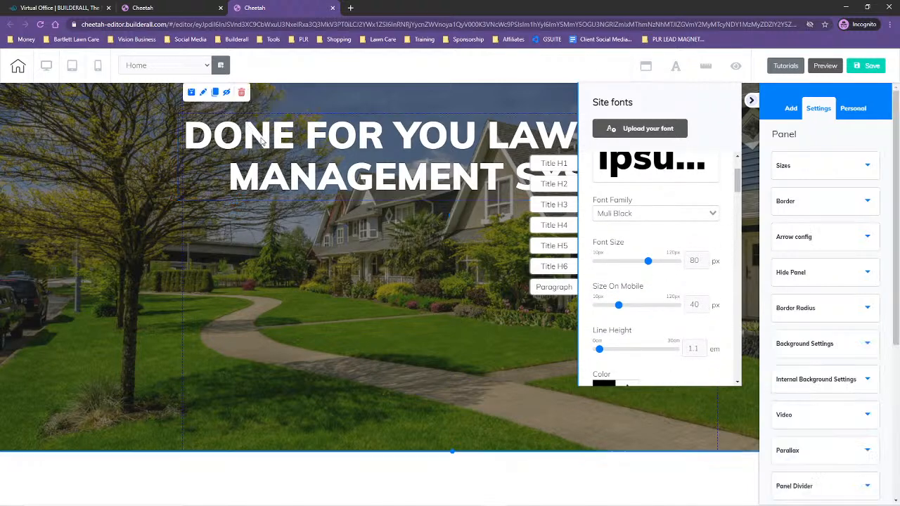
click(260, 143)
click(261, 142)
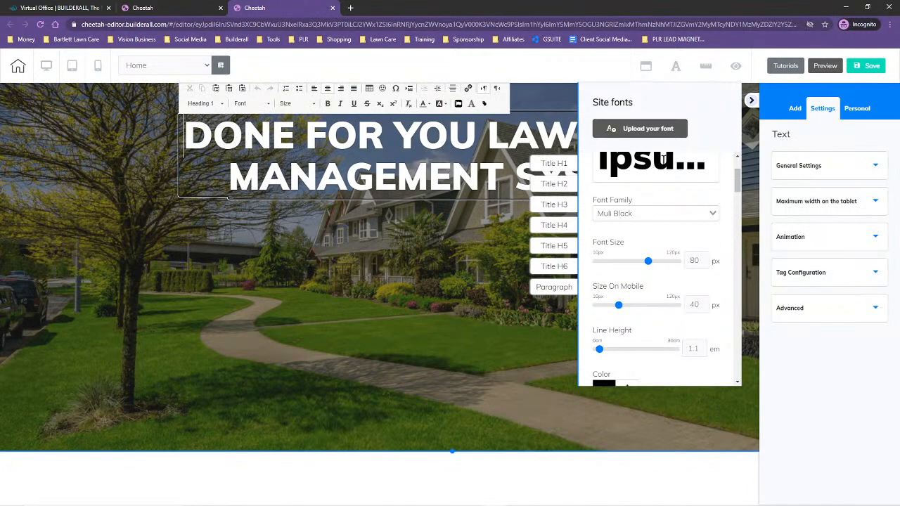
click(675, 66)
Step: Change the paragraph format of the whole banner heading from Heading 1 to Neutral
click(230, 136)
drag(186, 137, 730, 217)
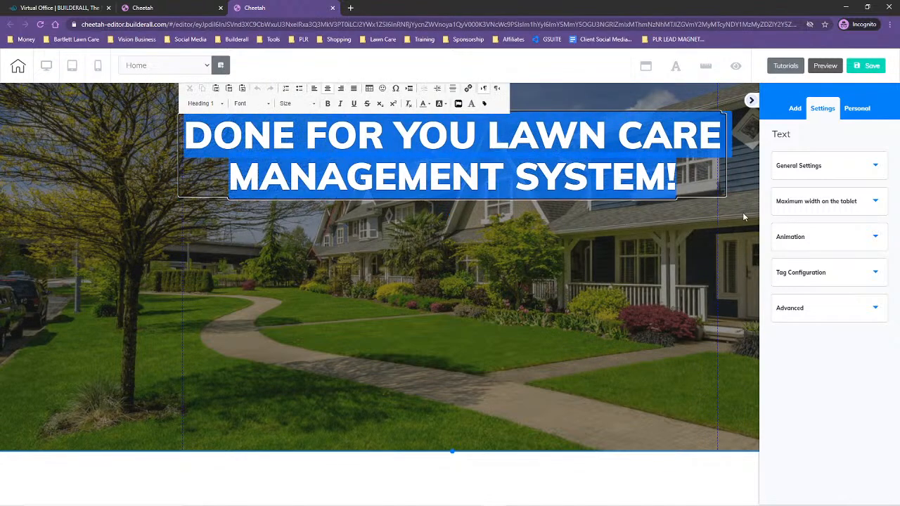
click(203, 104)
scroll(225, 178, down, 3)
click(206, 149)
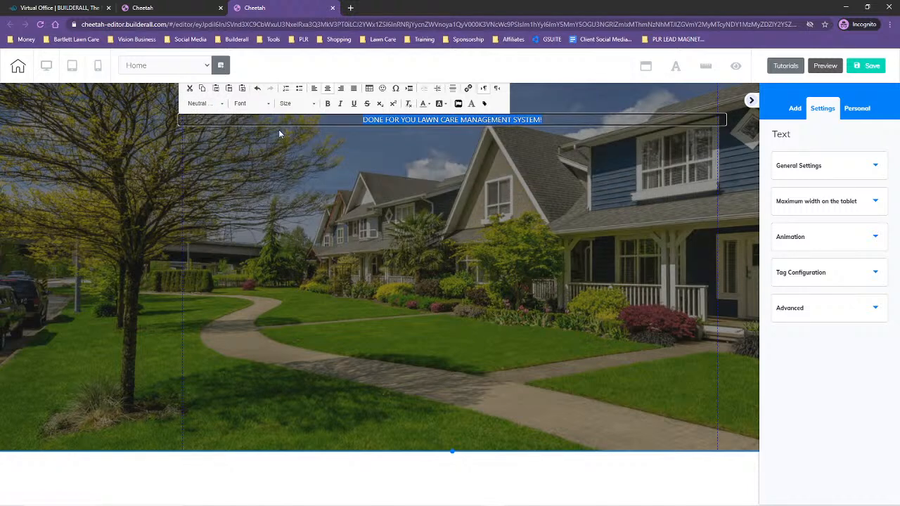
Step: Set the banner heading's font to Lato Black
click(246, 103)
scroll(258, 175, down, 8)
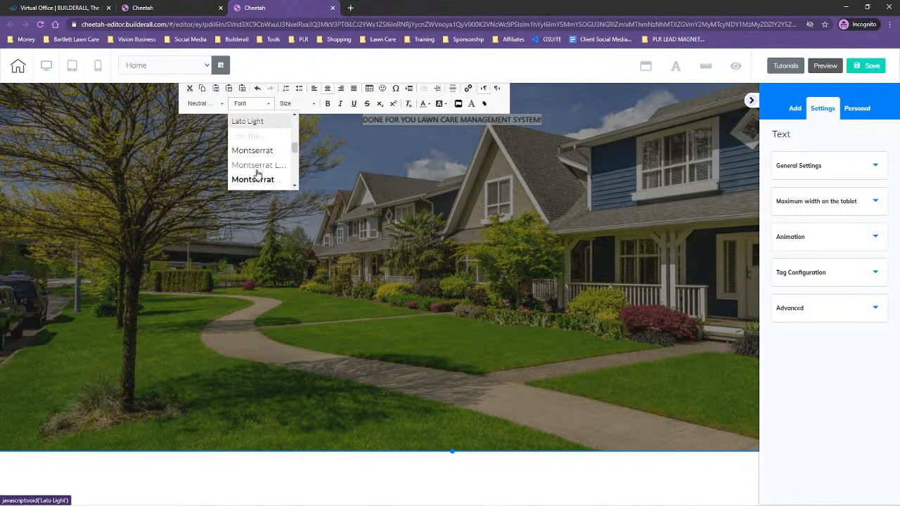
scroll(258, 175, up, 3)
scroll(267, 149, down, 2)
scroll(267, 154, up, 4)
click(267, 153)
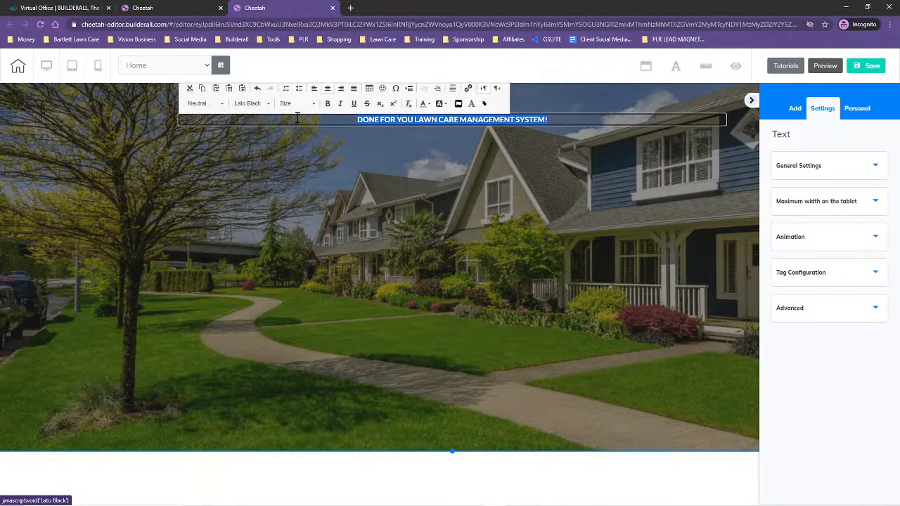
Step: Set the font size of the whole banner heading to 50
click(298, 104)
scroll(303, 164, down, 15)
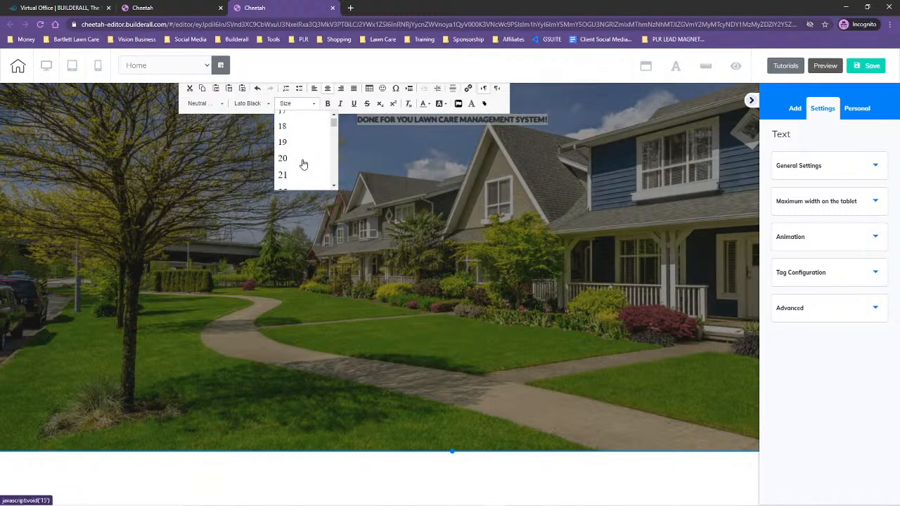
scroll(303, 165, down, 3)
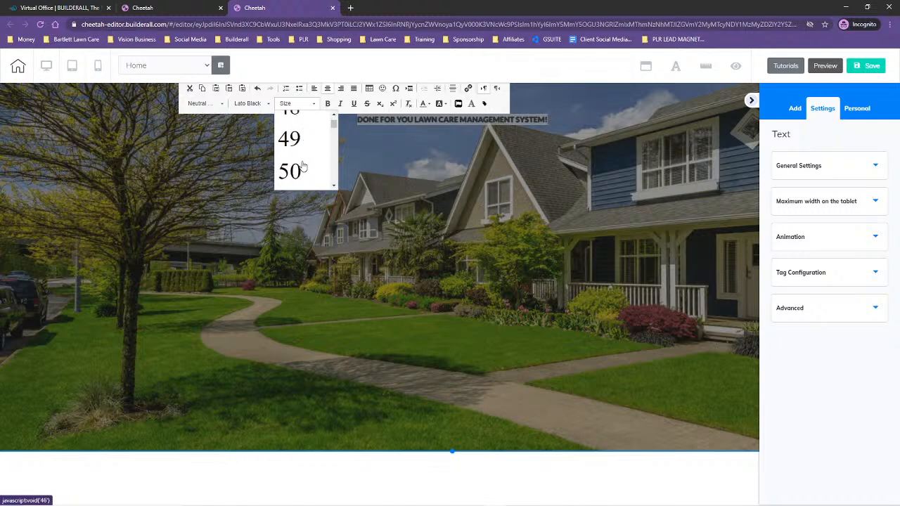
scroll(303, 164, up, 1)
click(294, 143)
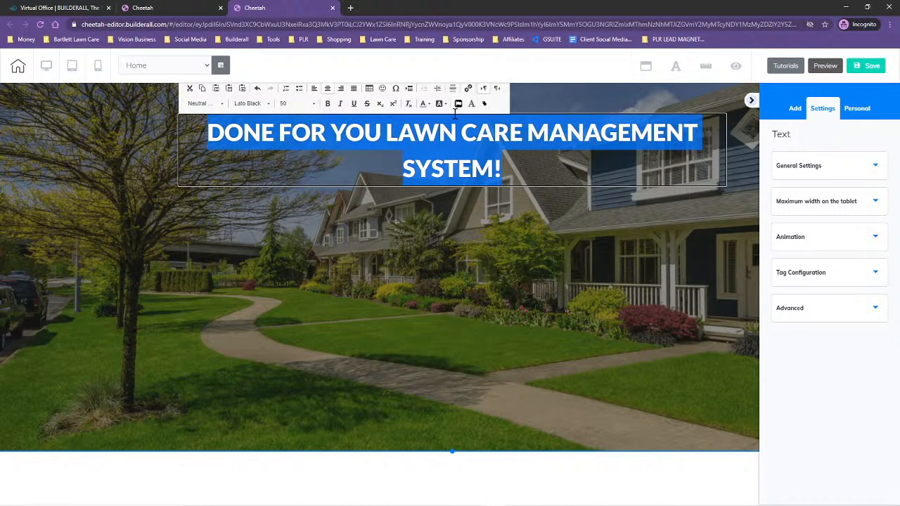
Step: Change the banner heading's text color to white
click(425, 103)
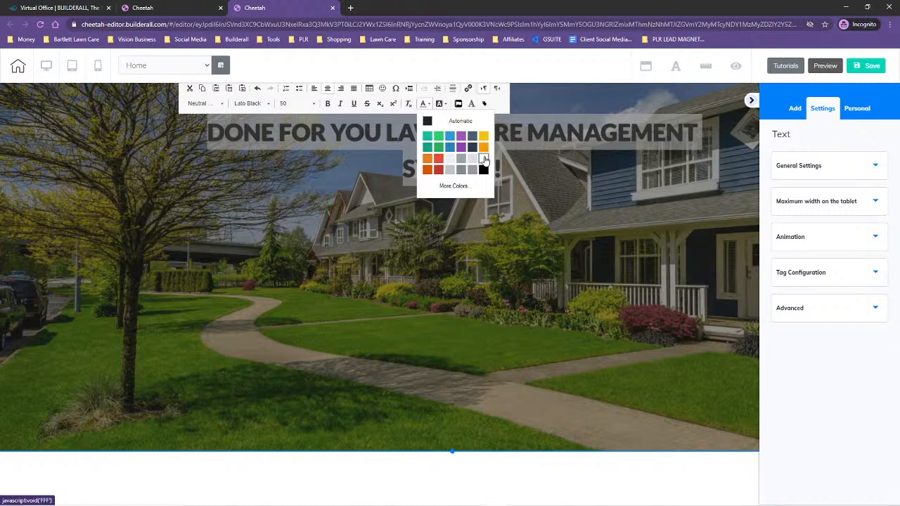
click(484, 160)
click(467, 218)
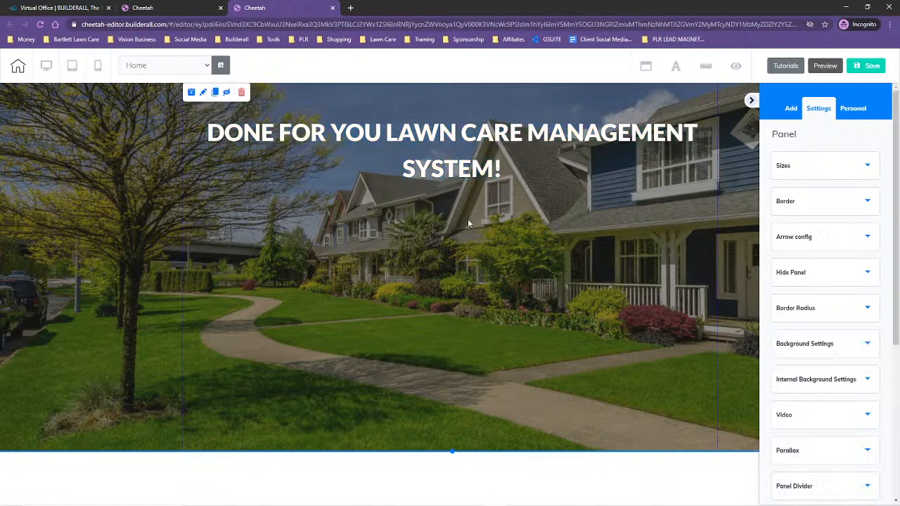
Step: Set the line height of the entire banner heading to 1
click(428, 147)
double_click(427, 149)
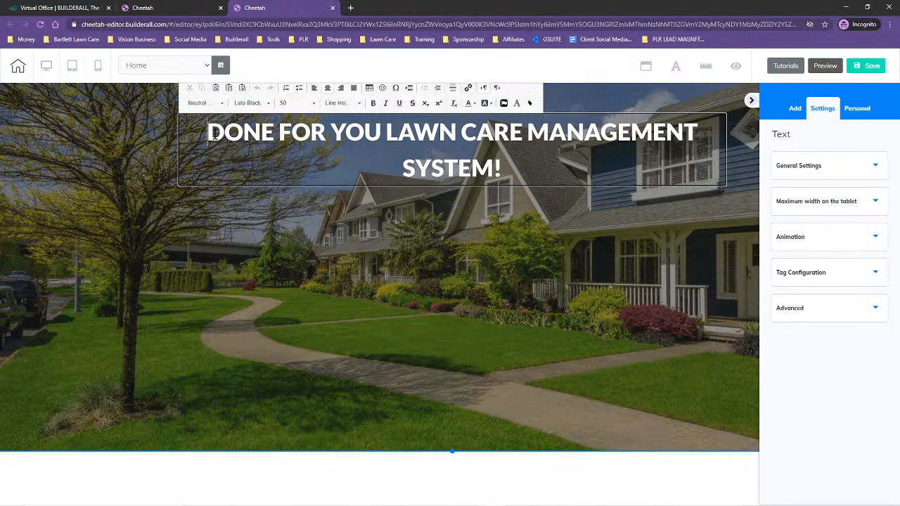
key(ctrl+a)
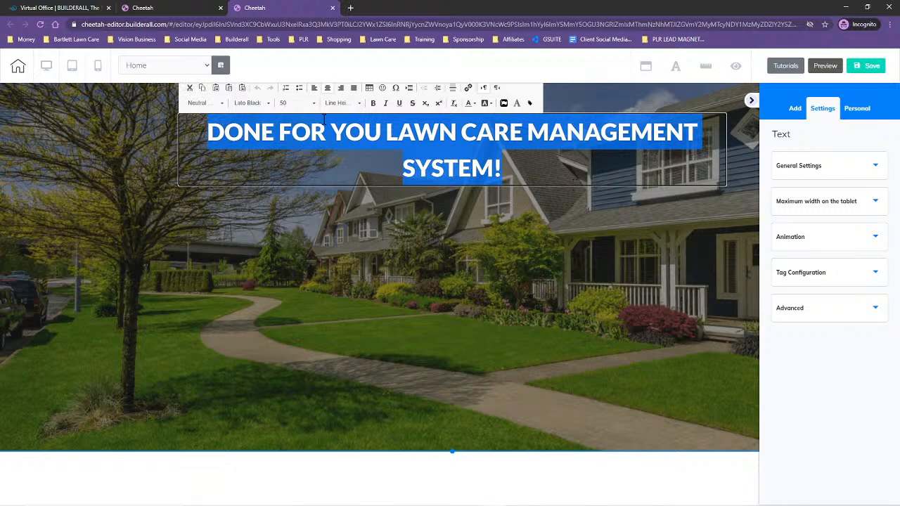
click(338, 102)
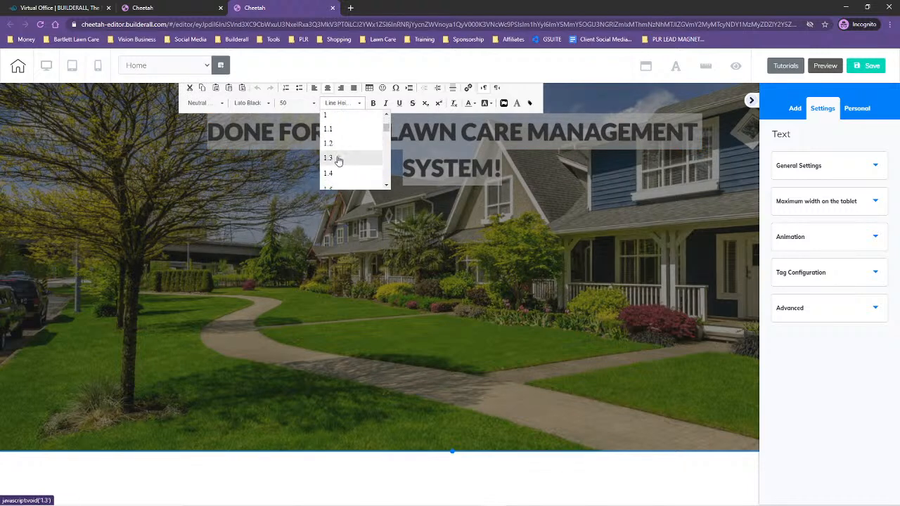
click(327, 116)
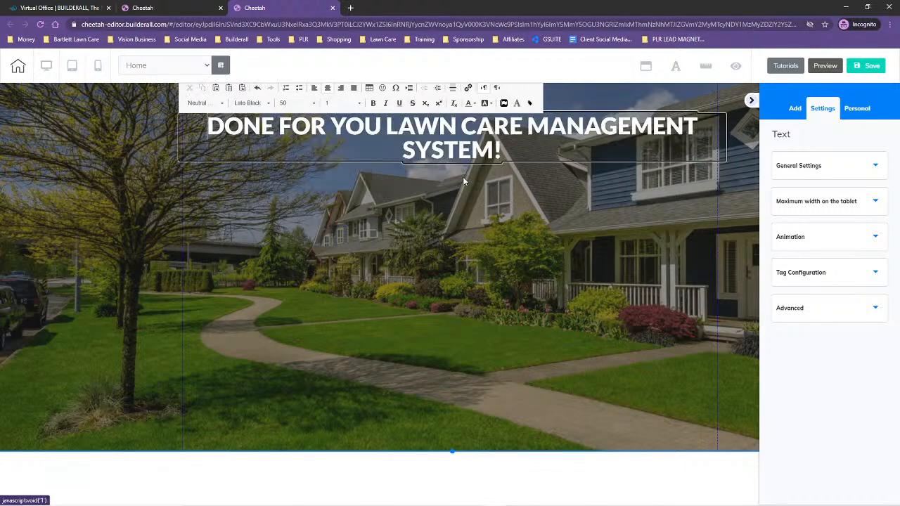
click(550, 181)
Step: Narrow the heading's text box so the text wraps after LAWN CARE, and center it across the upper part of the banner
click(571, 154)
drag(720, 164, 574, 156)
drag(404, 132, 440, 143)
click(439, 144)
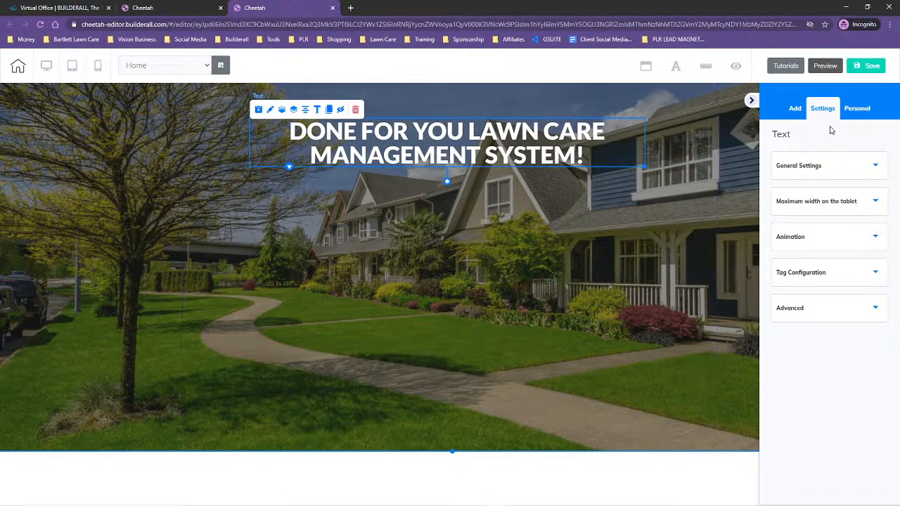
Step: Find the Email Marketing Form designs among the elements that can be added to the page
click(797, 109)
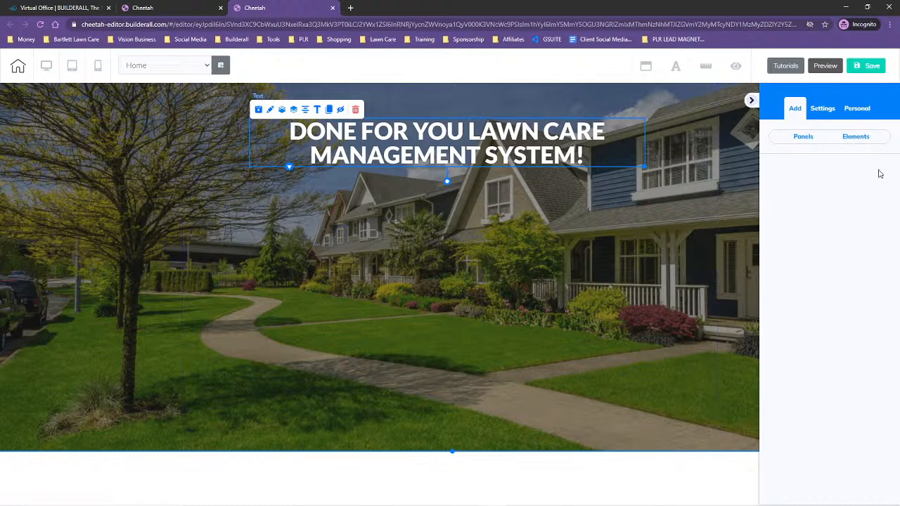
click(854, 138)
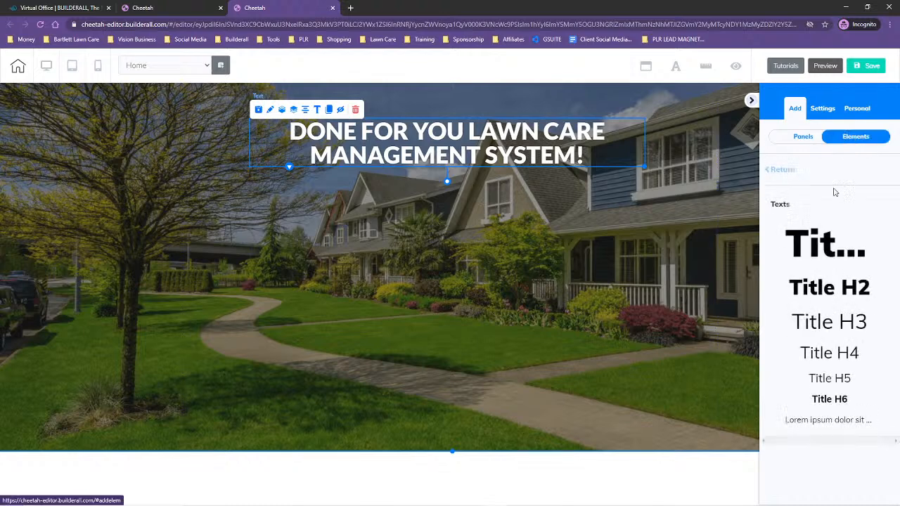
click(772, 172)
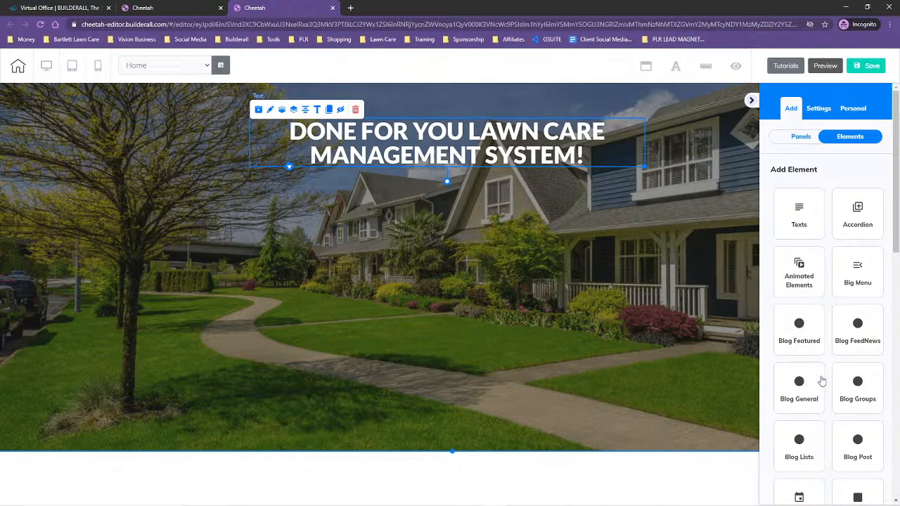
scroll(814, 394, down, 9)
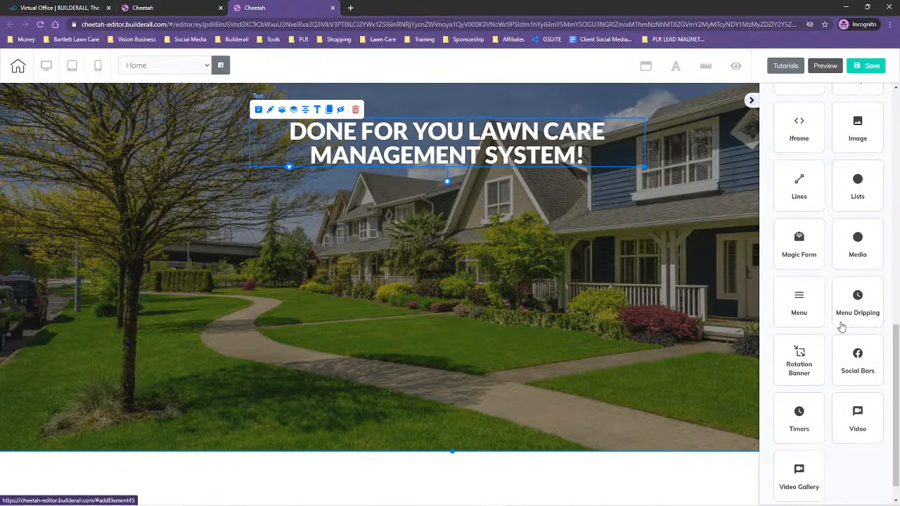
scroll(841, 327, up, 2)
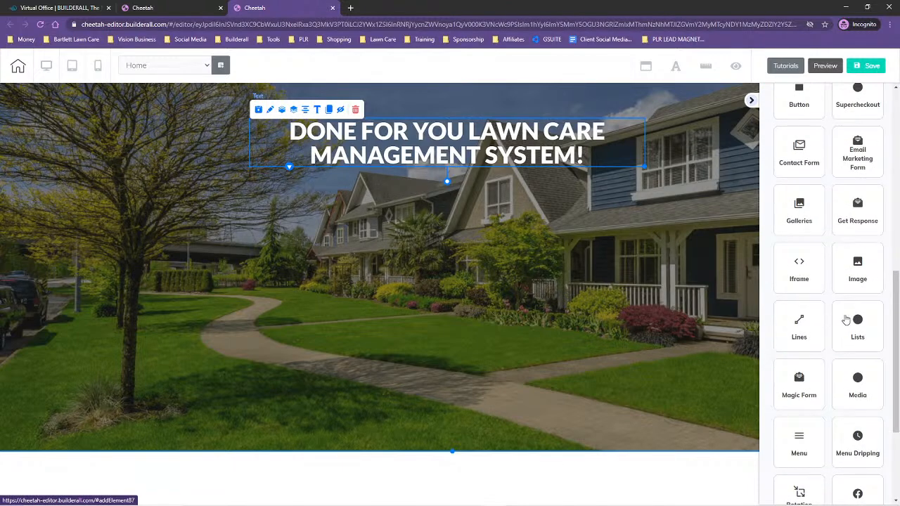
scroll(841, 415, down, 3)
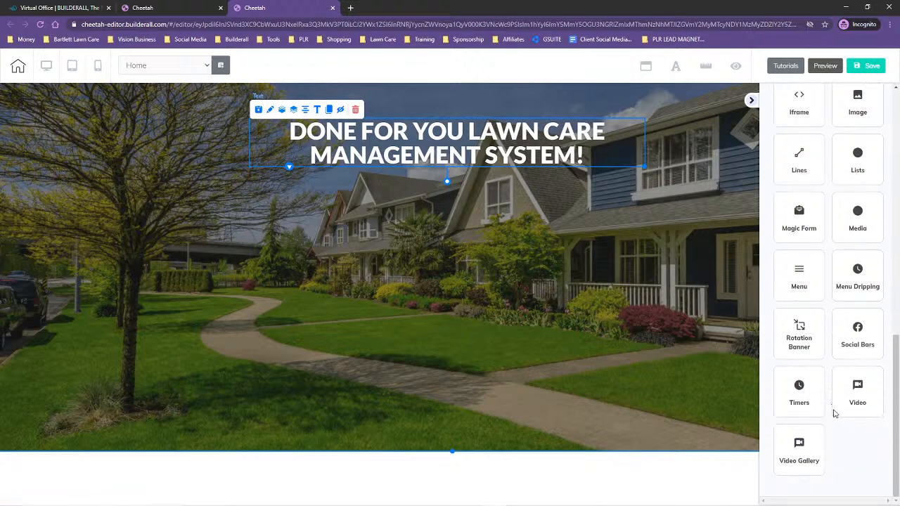
scroll(832, 414, up, 5)
click(866, 354)
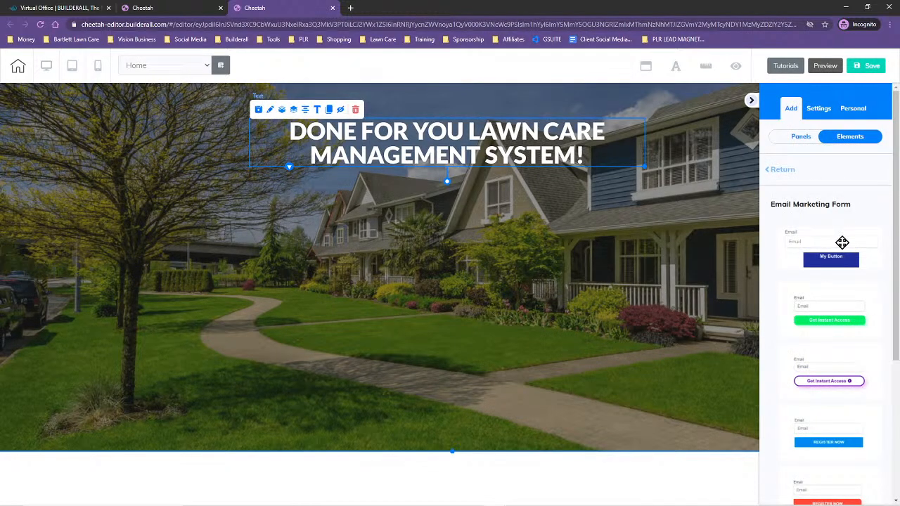
Step: Place the email form with the blue REGISTER NOW button on the banner below the heading, and look through the available Mailingboss lists
scroll(847, 391, down, 3)
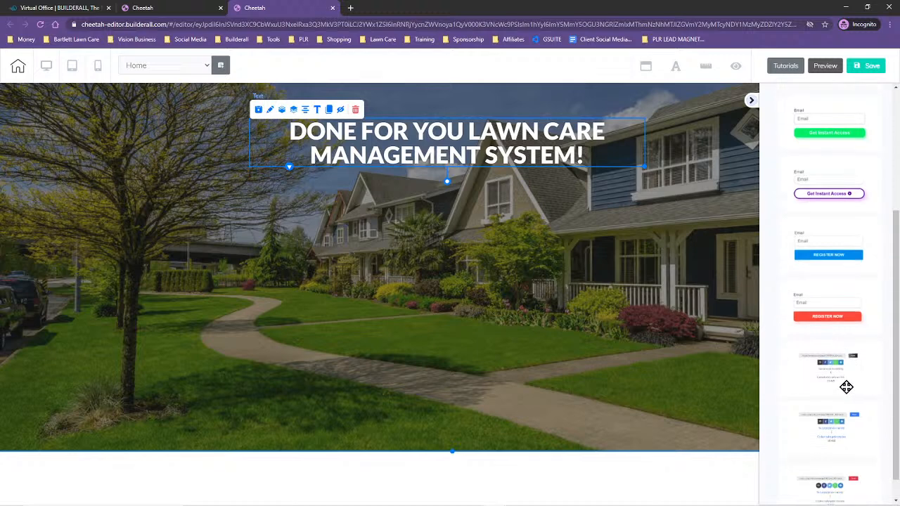
scroll(833, 265, up, 1)
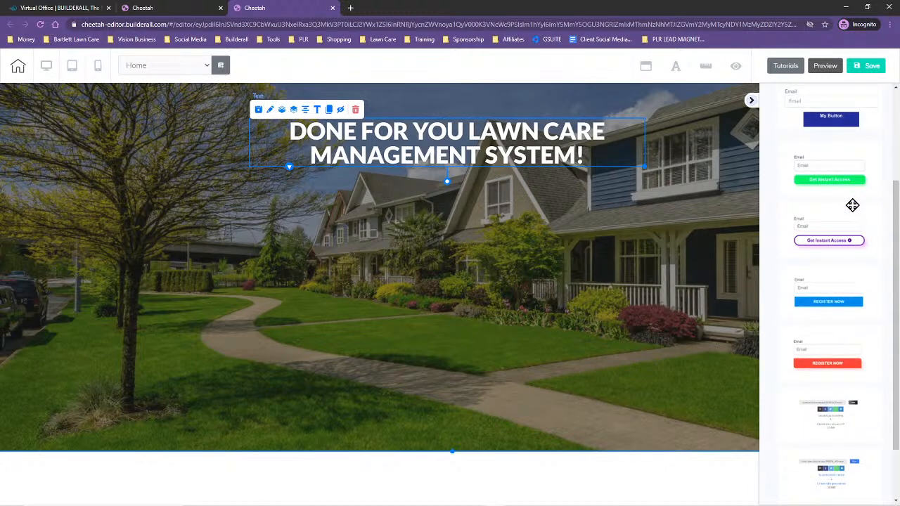
scroll(853, 198, up, 2)
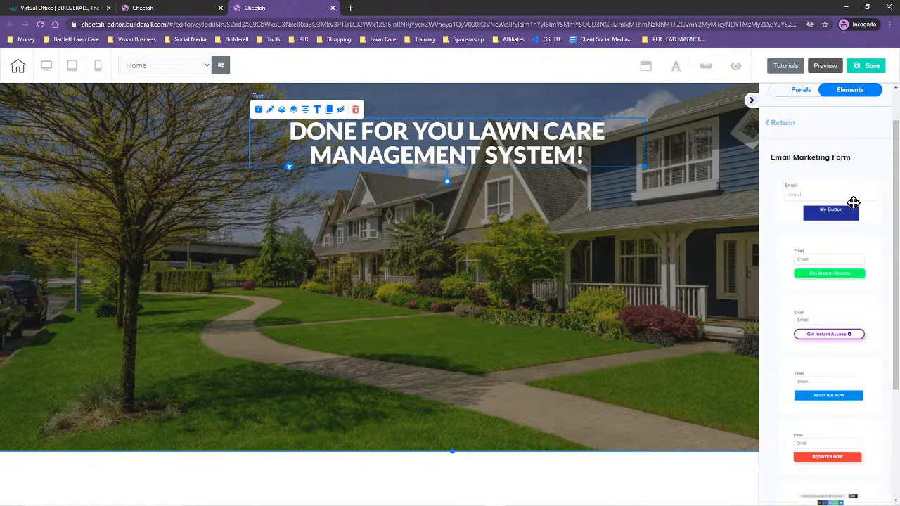
drag(834, 377, 392, 240)
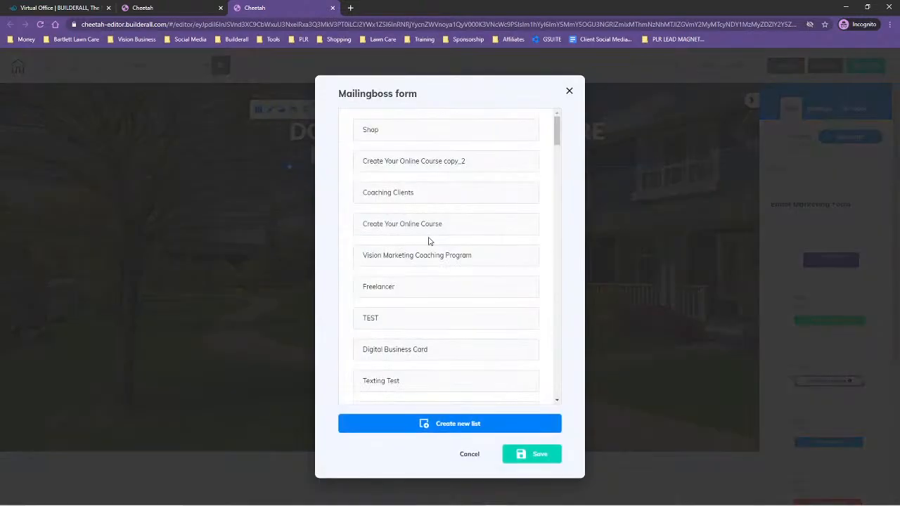
scroll(524, 244, down, 15)
scroll(478, 224, down, 1)
Step: Switch to the Builderall office, enter the Mailingboss Autoresponder, and open its workflow builder
click(141, 5)
click(64, 4)
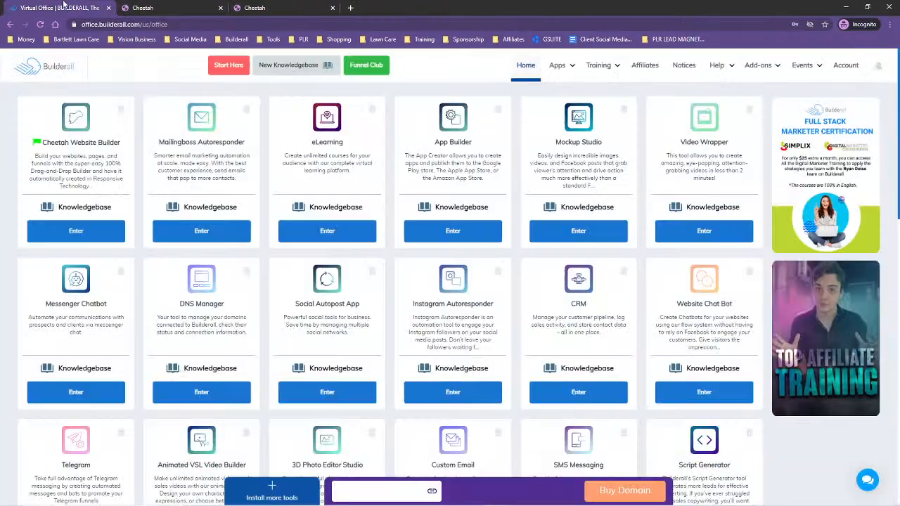
click(211, 232)
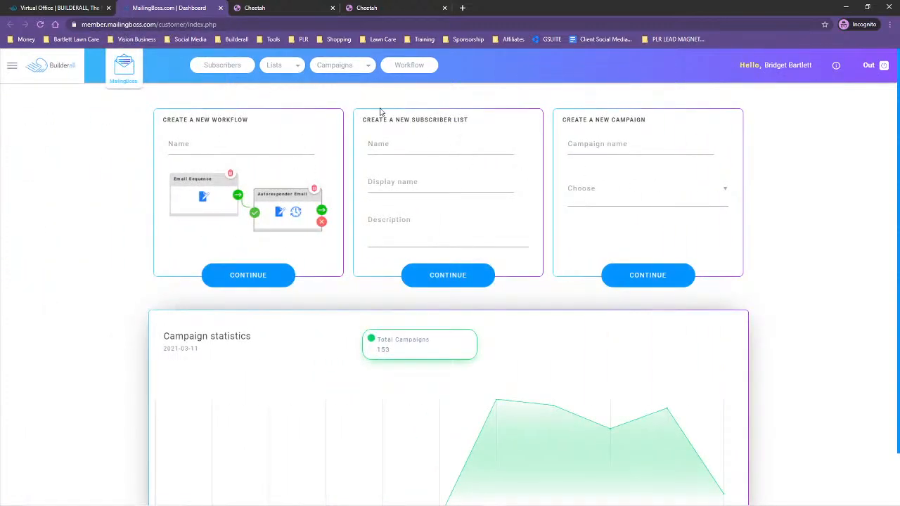
click(404, 68)
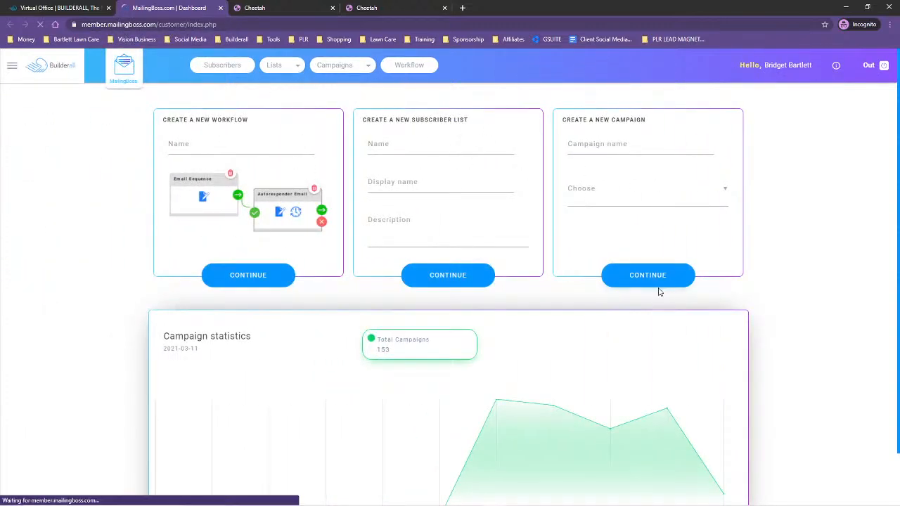
Step: Try to create a new workflow named Lawn Care Clients, and check for it among the existing workflows
click(102, 123)
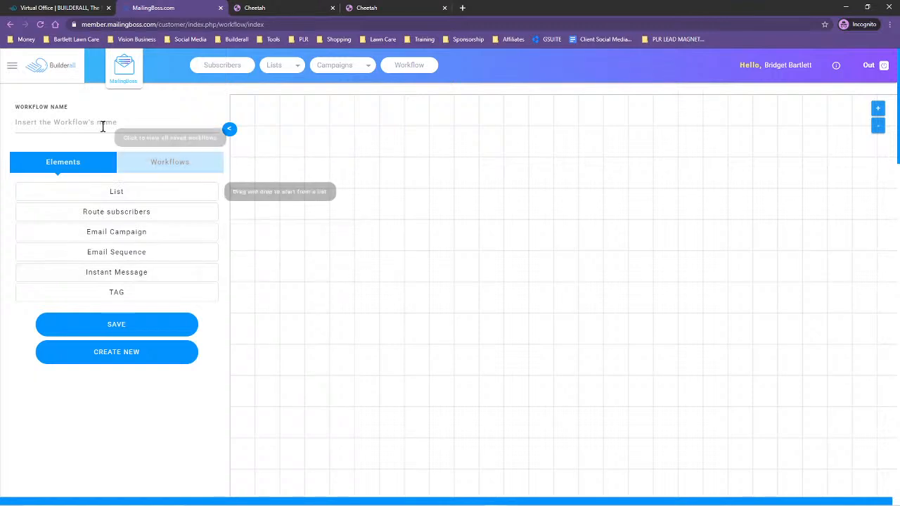
text(Lawn Care Clie)
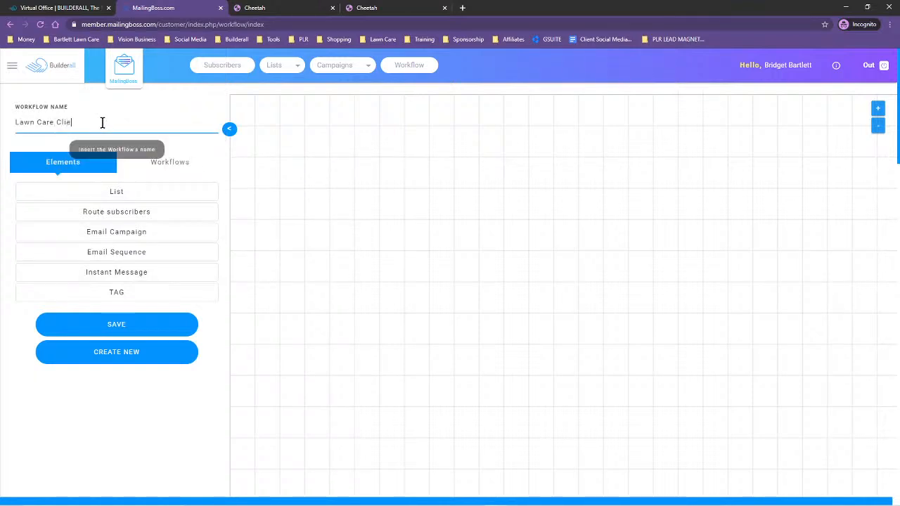
text(nts)
click(118, 351)
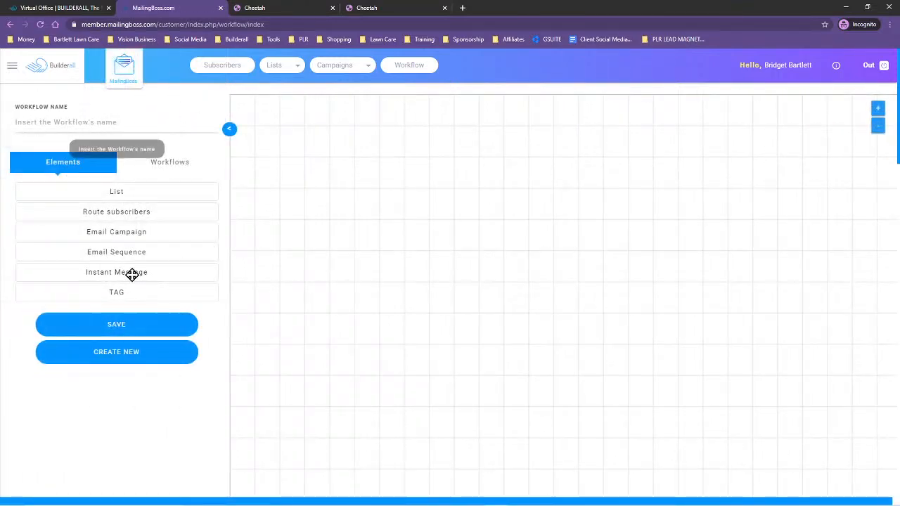
click(163, 172)
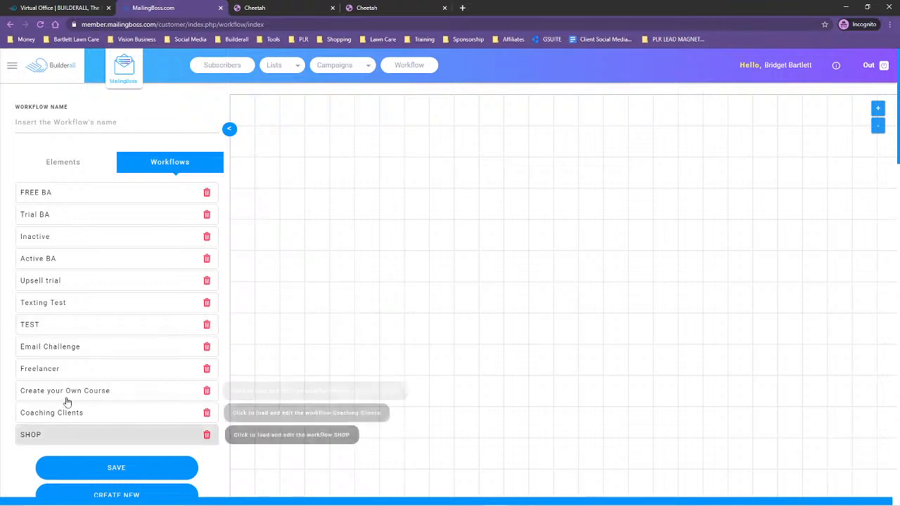
Step: Name the workflow Lawn Care Clients and save it
click(38, 123)
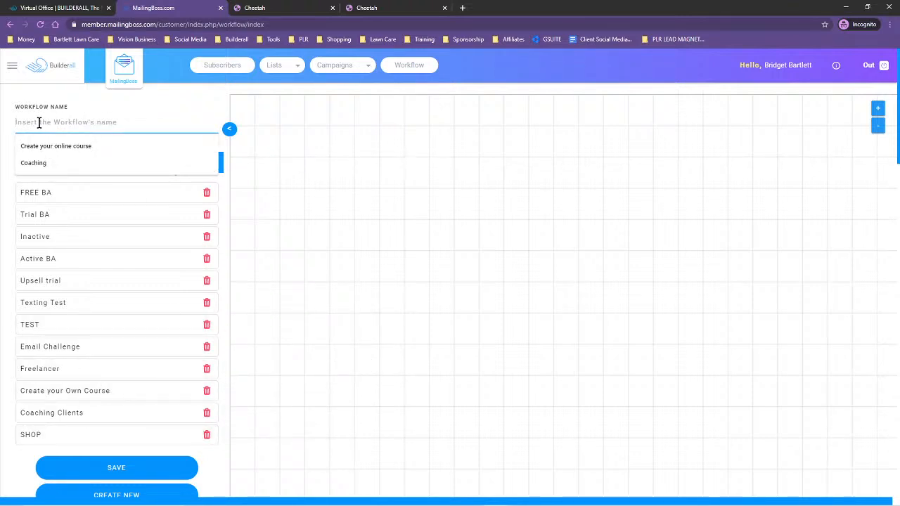
text(Lawn Care Clients)
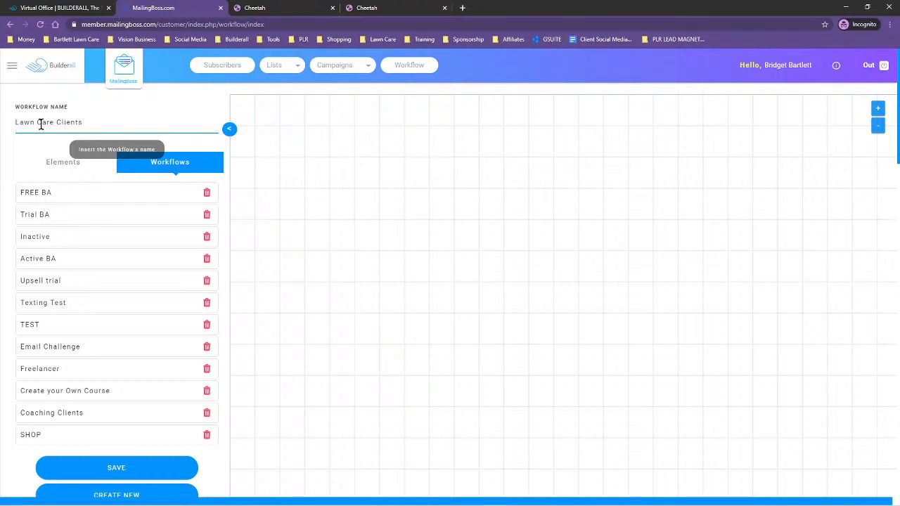
click(115, 471)
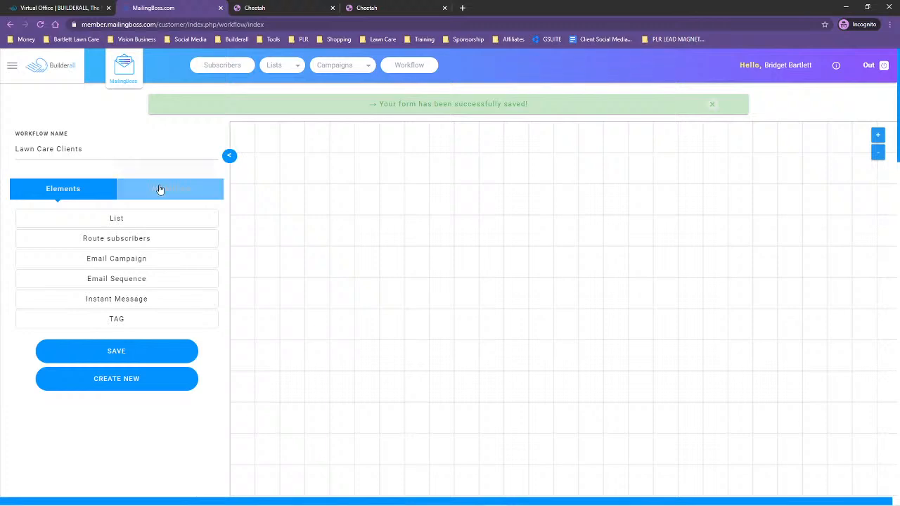
Step: Load the Lawn Care Clients workflow from the saved workflows for editing
click(159, 190)
scroll(75, 456, down, 5)
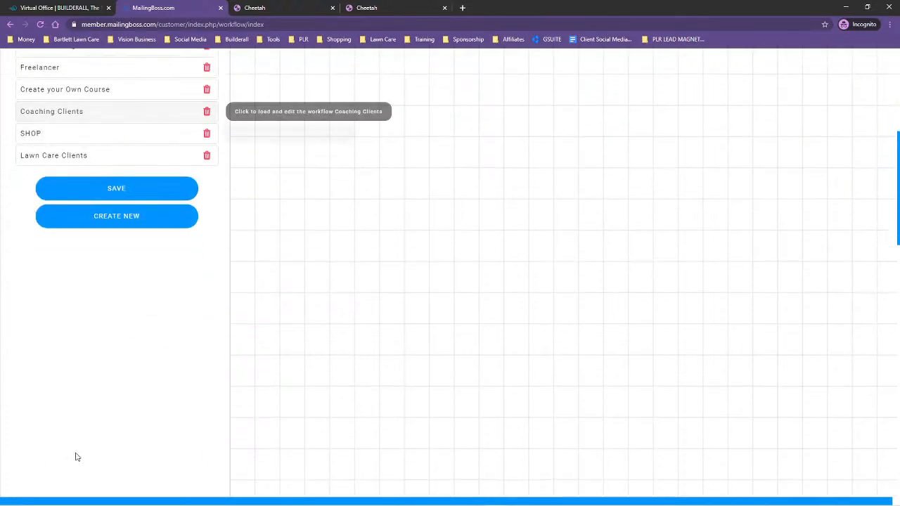
click(64, 155)
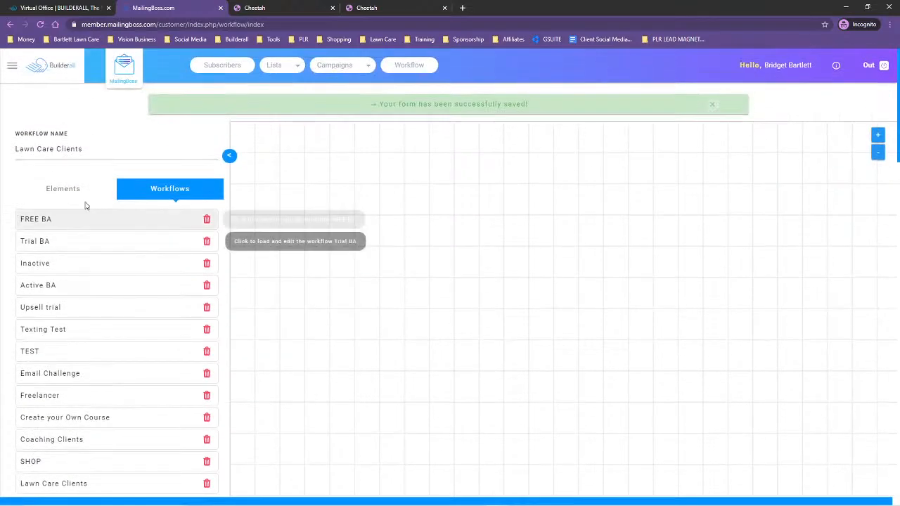
Step: Add a List element to the Lawn Care Clients workflow canvas and start creating a new subscriber list from it
click(83, 191)
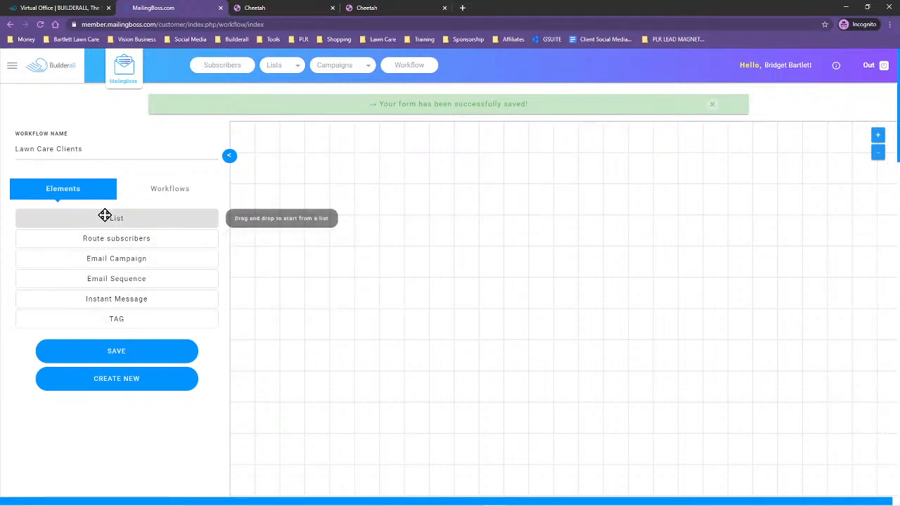
drag(104, 216, 427, 189)
click(343, 191)
click(461, 177)
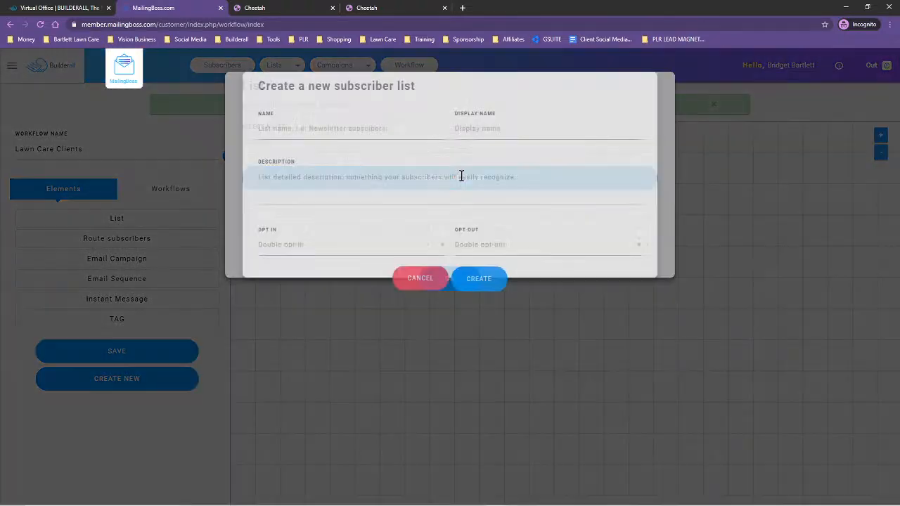
Step: Create the subscriber list with Lawn Care Clients as its name, display name and description
click(331, 127)
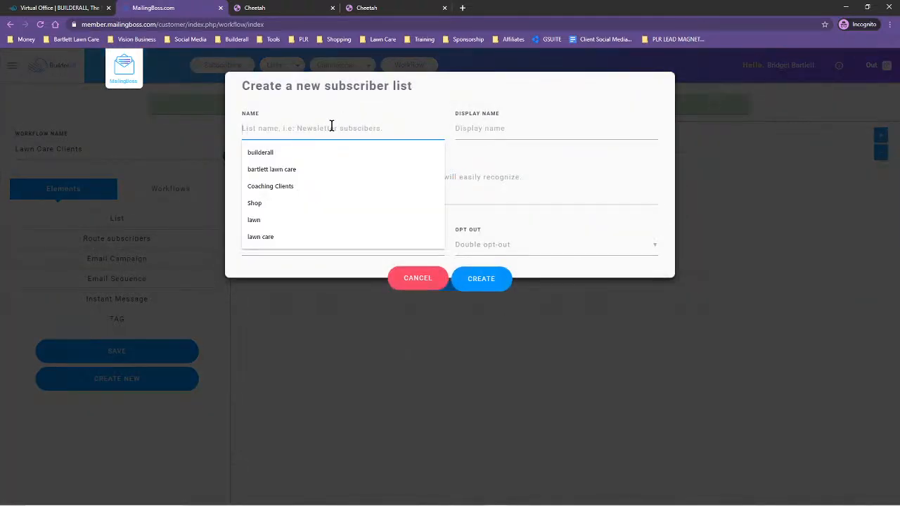
text(Lawn Care Cl)
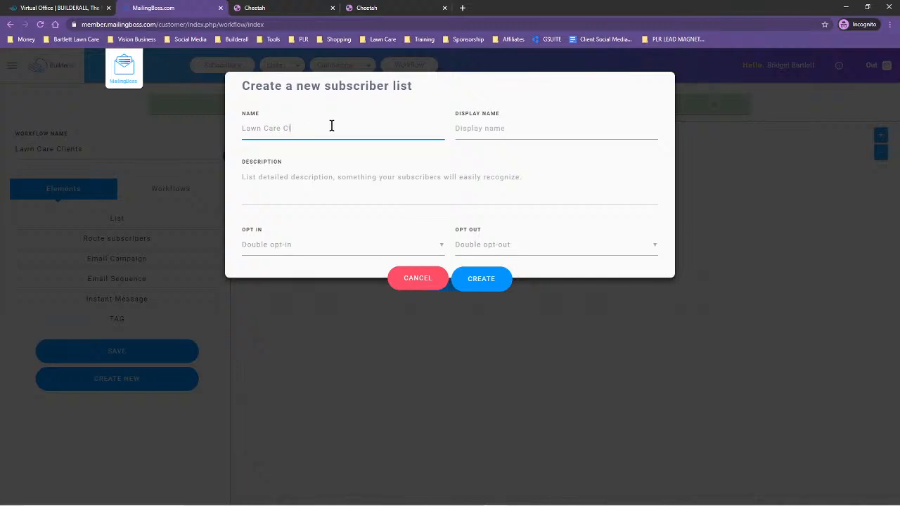
drag(305, 129, 232, 133)
key(ctrl+c)
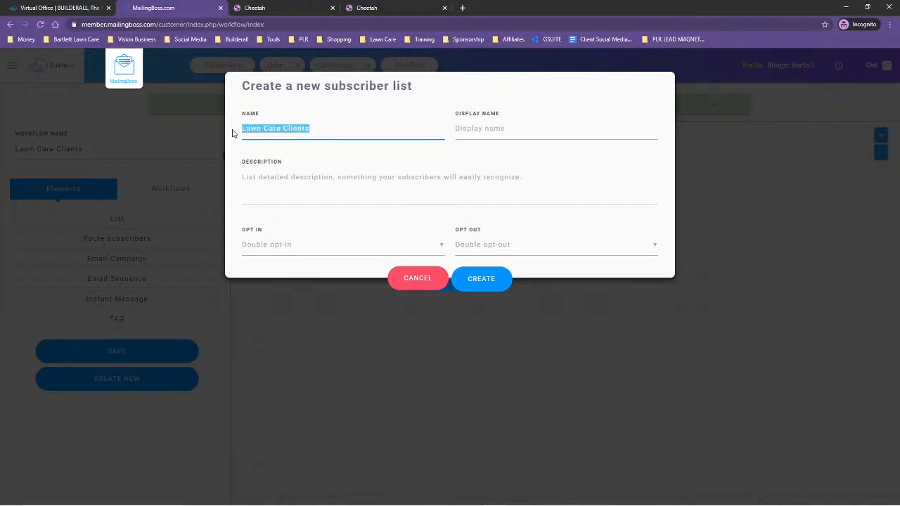
click(512, 129)
key(ctrl+v)
click(290, 178)
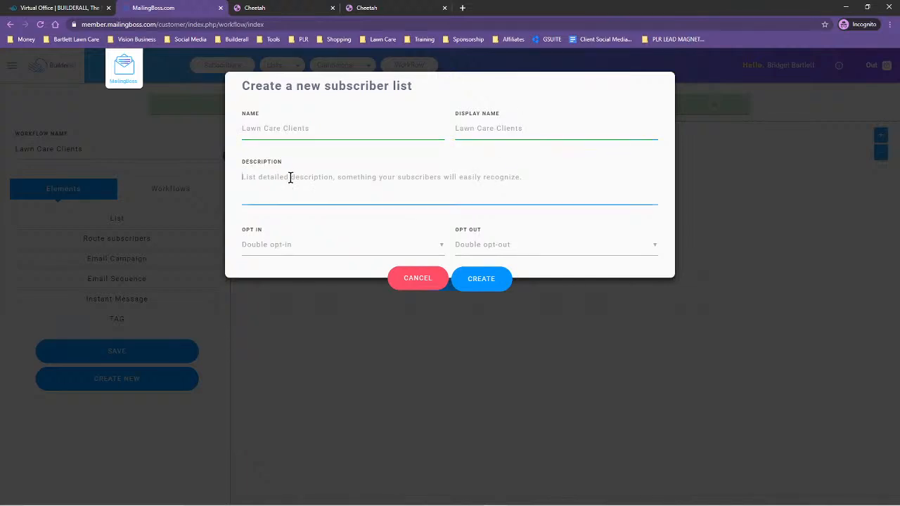
key(ctrl+v)
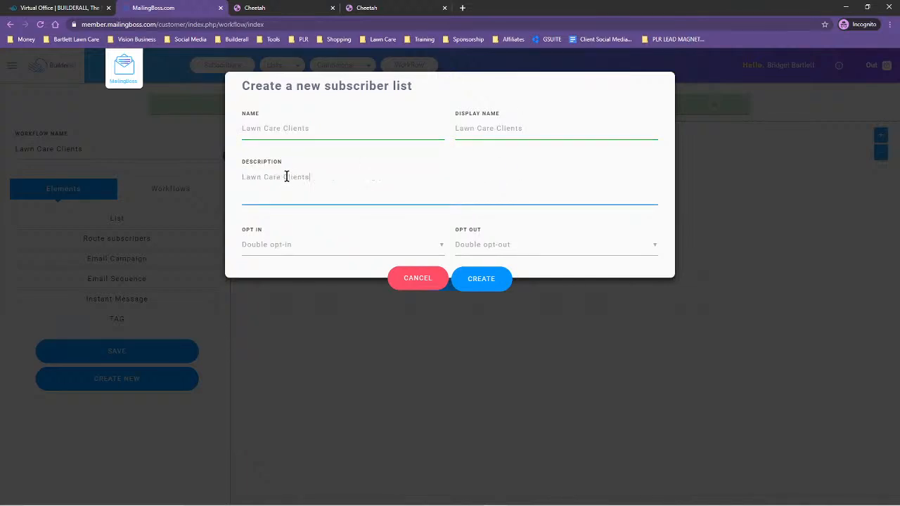
click(483, 281)
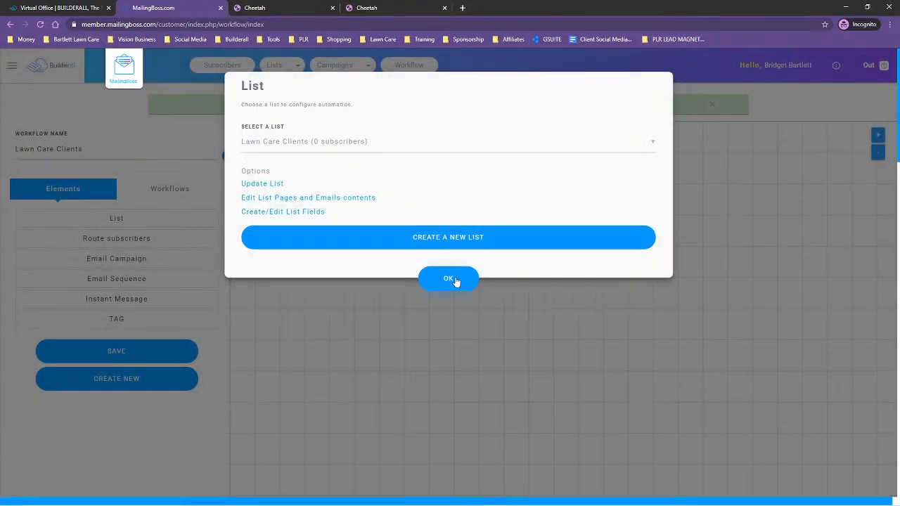
Step: Confirm the Lawn Care Clients list for the workflow element, save the workflow, and close Mailingboss
click(454, 280)
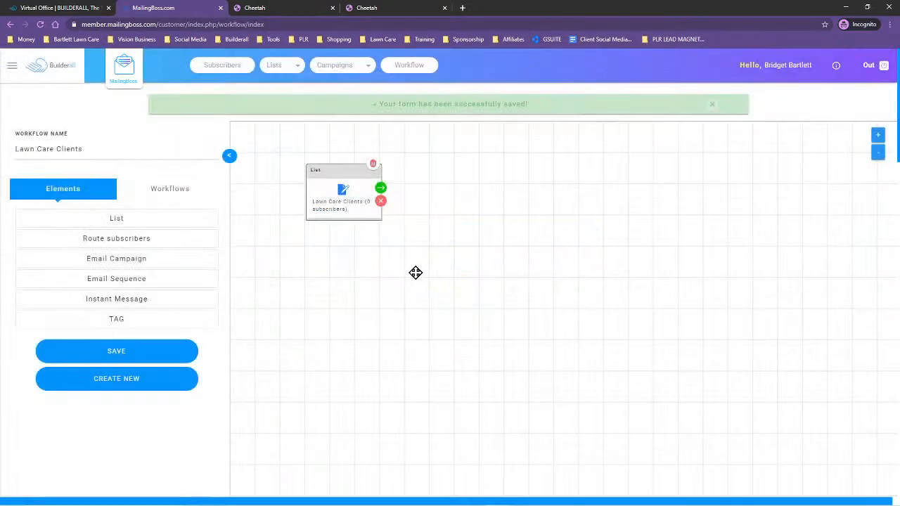
click(125, 351)
click(220, 7)
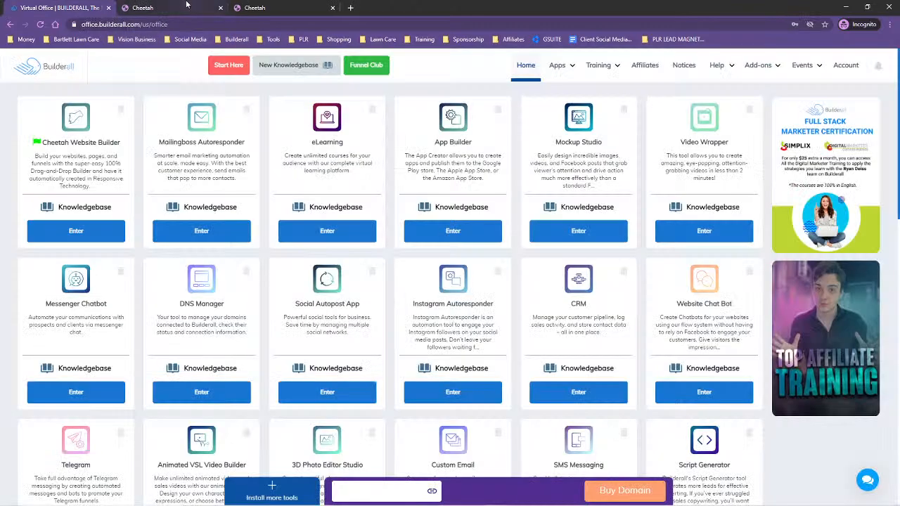
Step: Return to the Cheetah editor, cancel the Mailingboss list selection, and save and publish the site
click(274, 6)
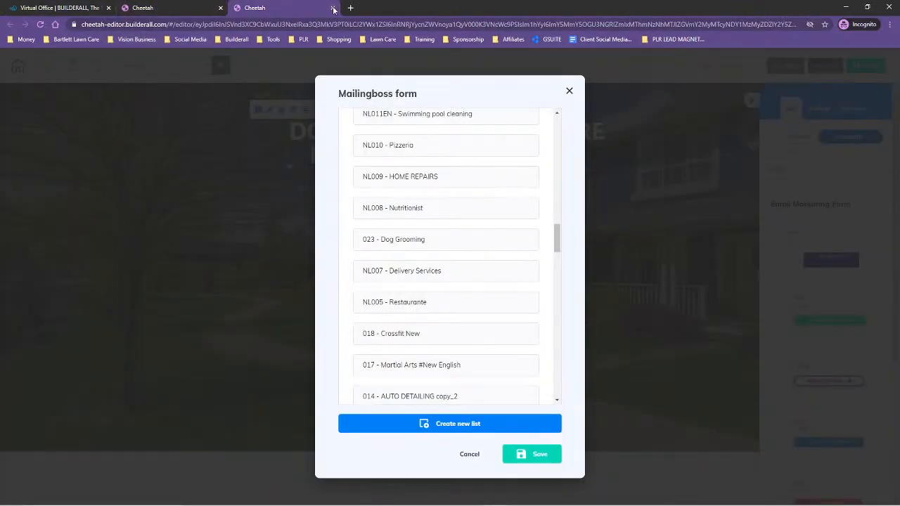
click(466, 455)
click(870, 67)
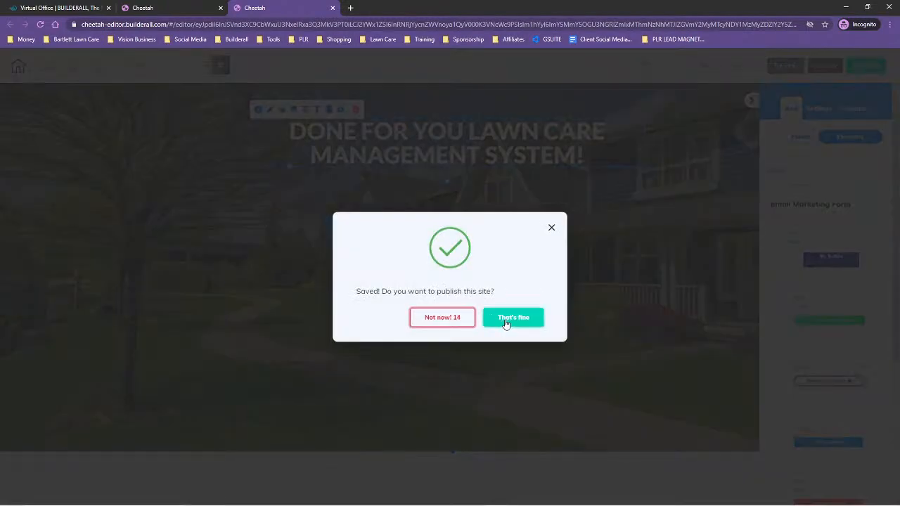
click(508, 317)
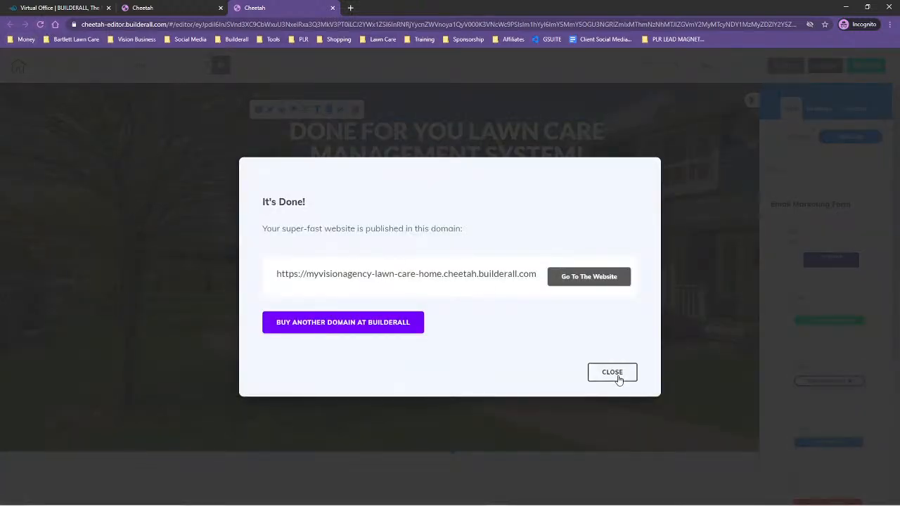
click(612, 372)
Step: Reload the Cheetah editor, link the banner form to the Lawn Care Clients list, and shift the form beneath the heading
key(F5)
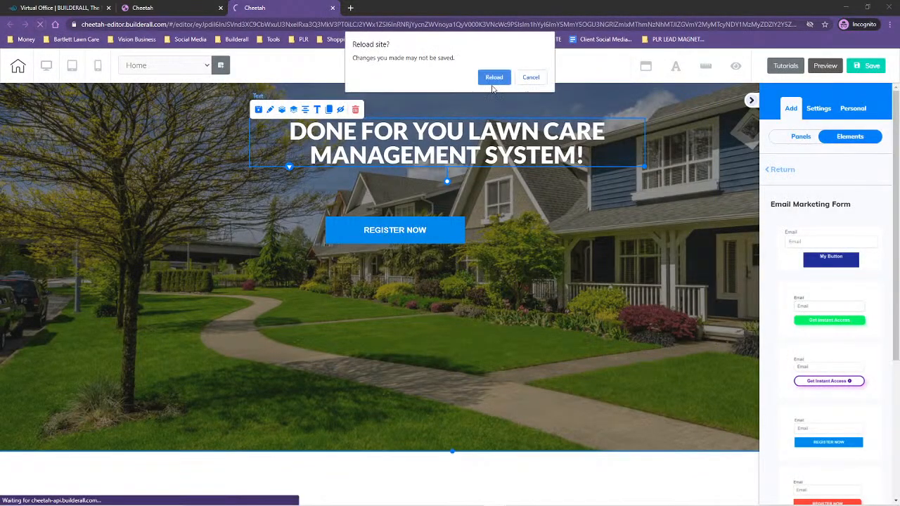
click(485, 77)
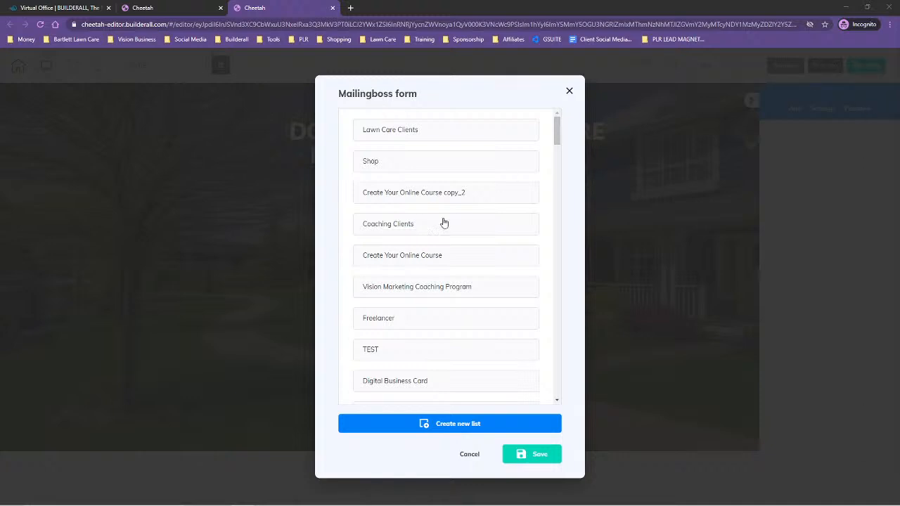
click(402, 130)
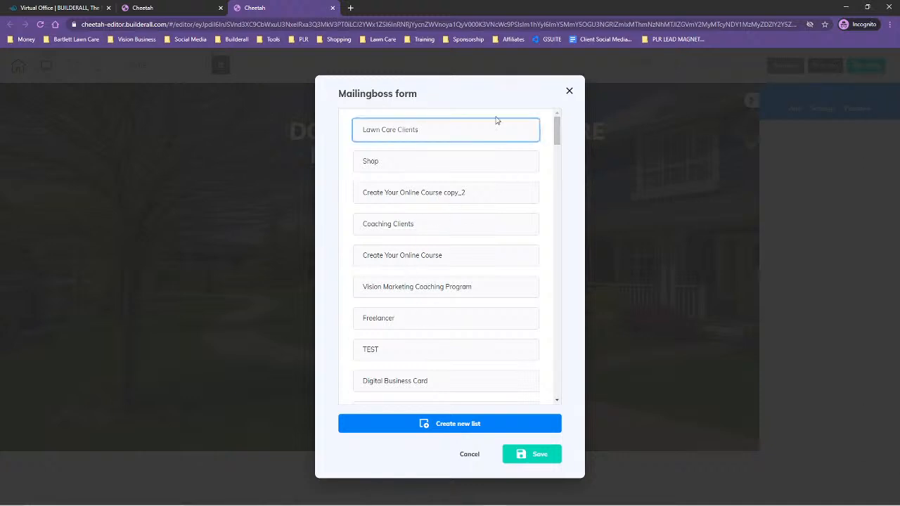
click(530, 457)
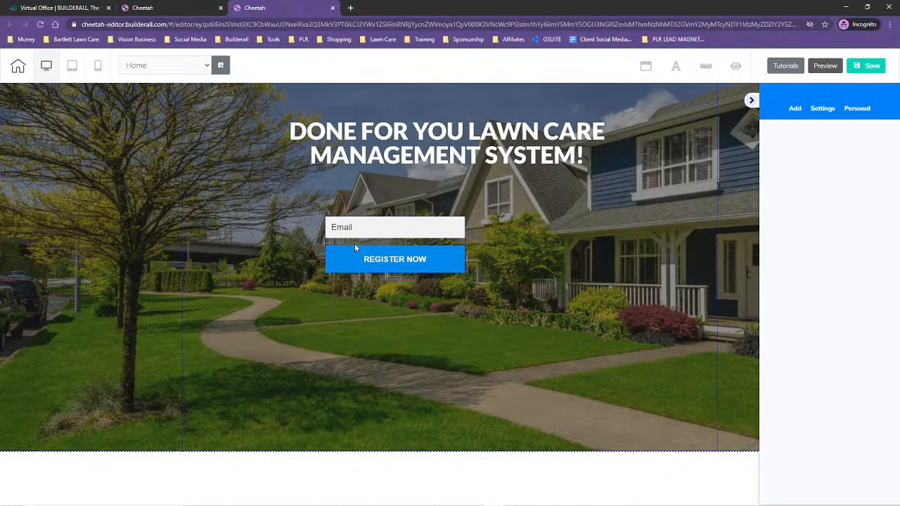
drag(391, 241, 426, 255)
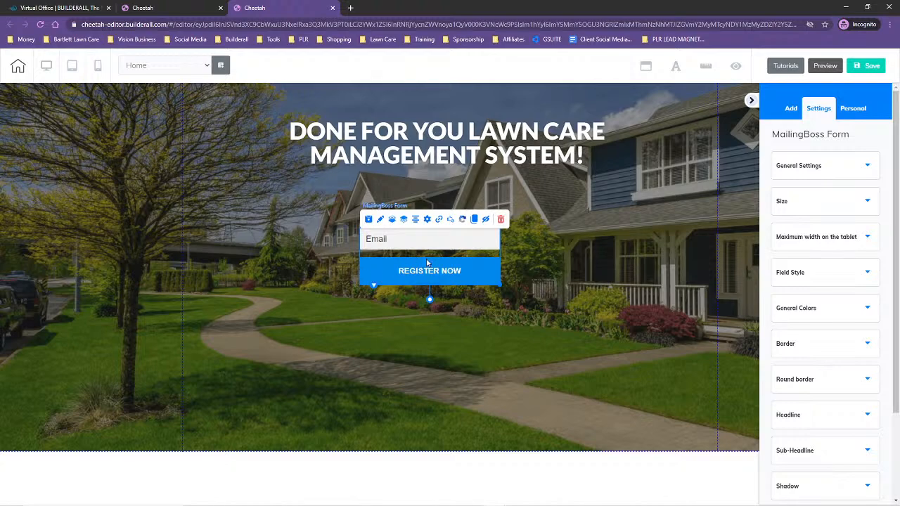
Step: Switch to the Builderall office, enter the Mailingboss Autoresponder, and open the Lawn Care Clients list's field settings
click(42, 8)
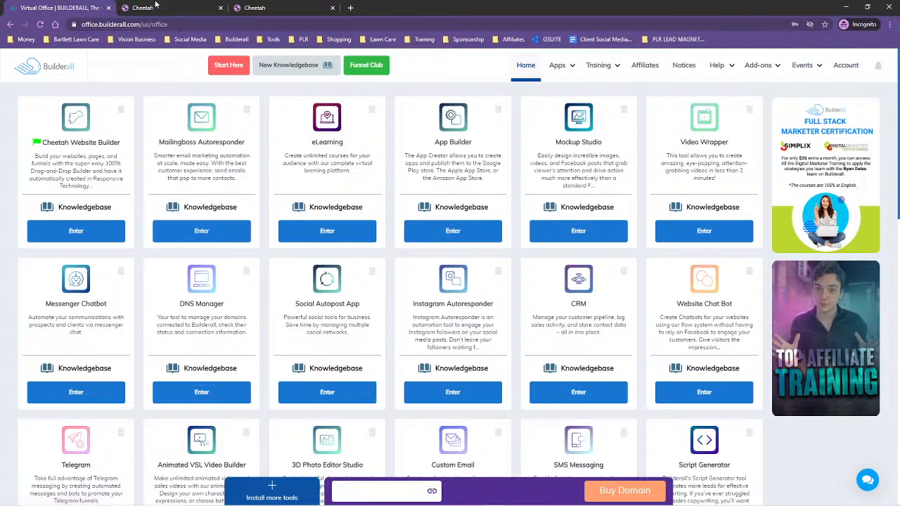
click(203, 232)
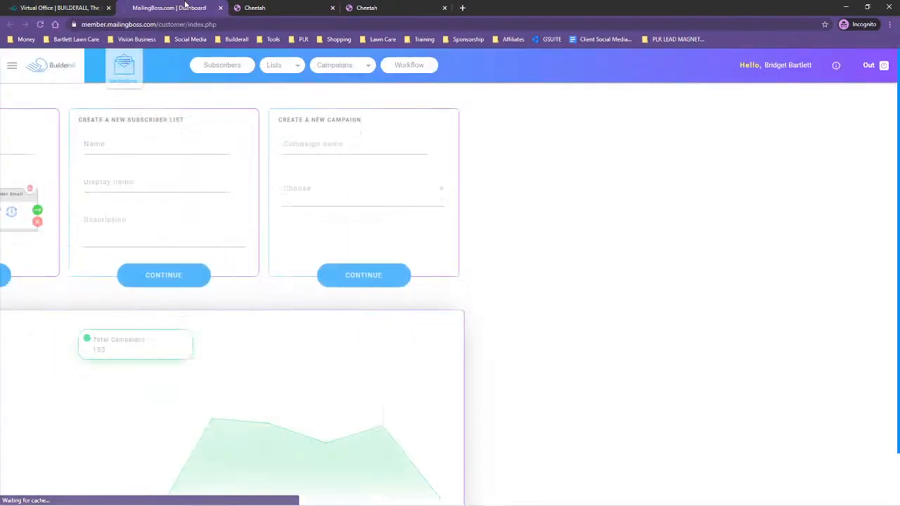
click(419, 67)
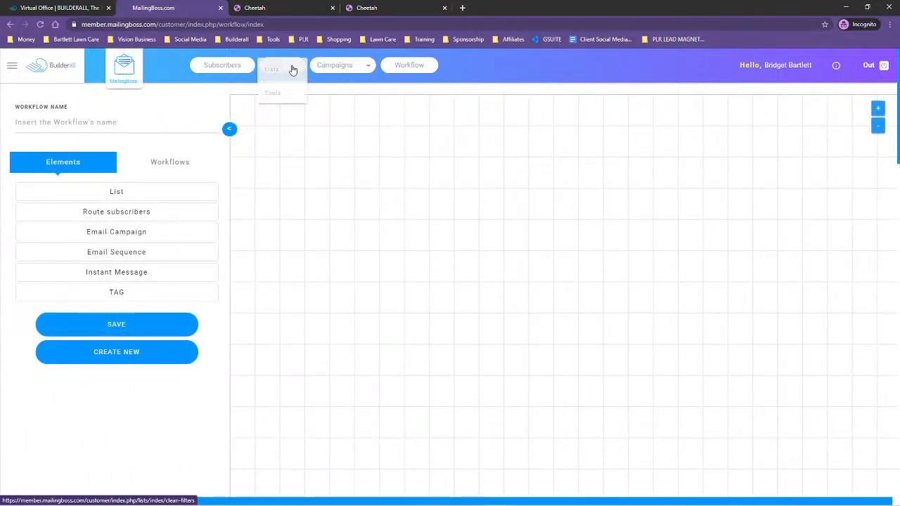
click(287, 69)
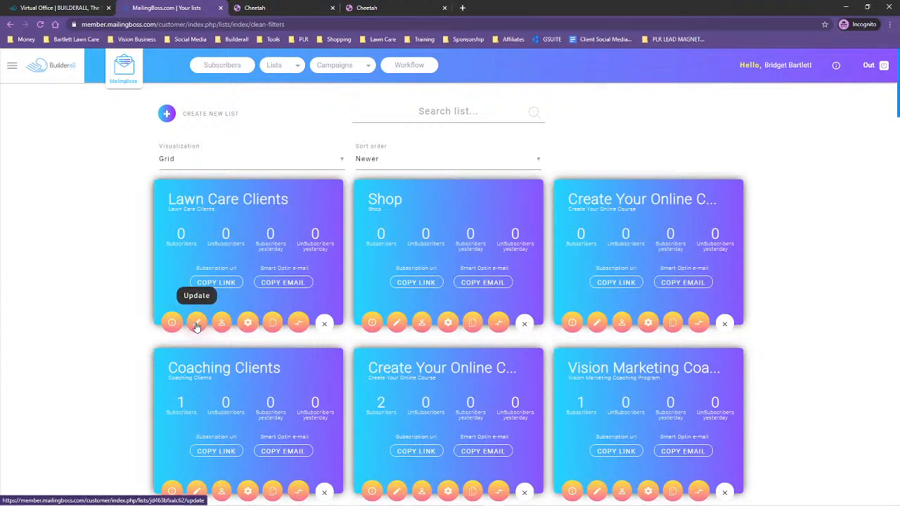
click(197, 324)
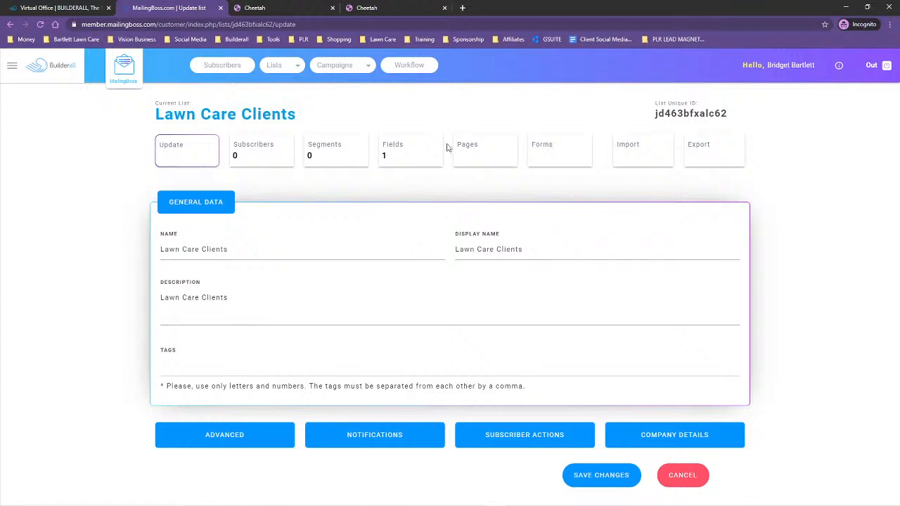
click(424, 151)
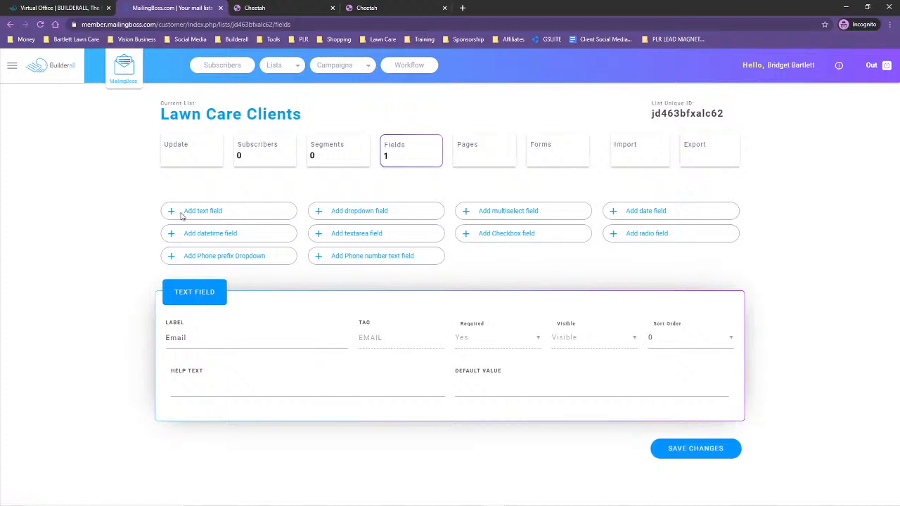
Step: Add a text field labelled First Name with the tag FNAME and sort order 1
click(174, 210)
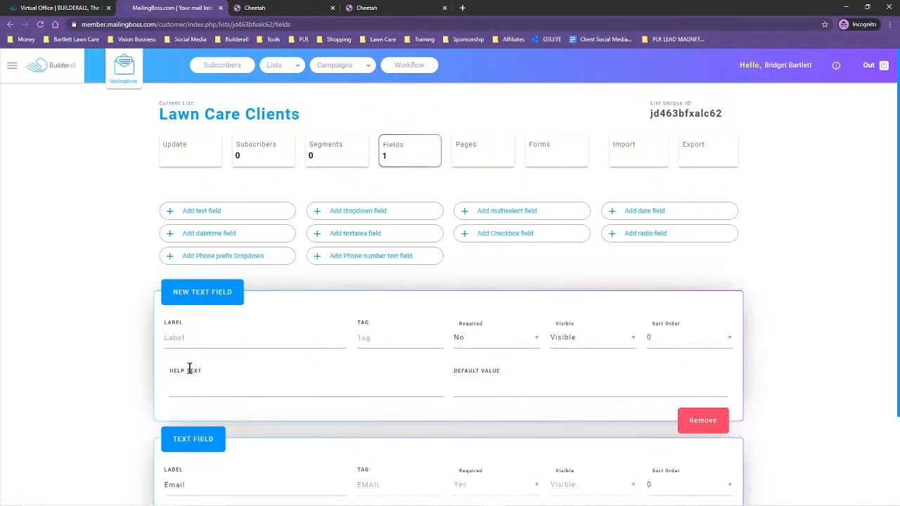
scroll(151, 356, down, 1)
scroll(152, 357, down, 1)
click(201, 227)
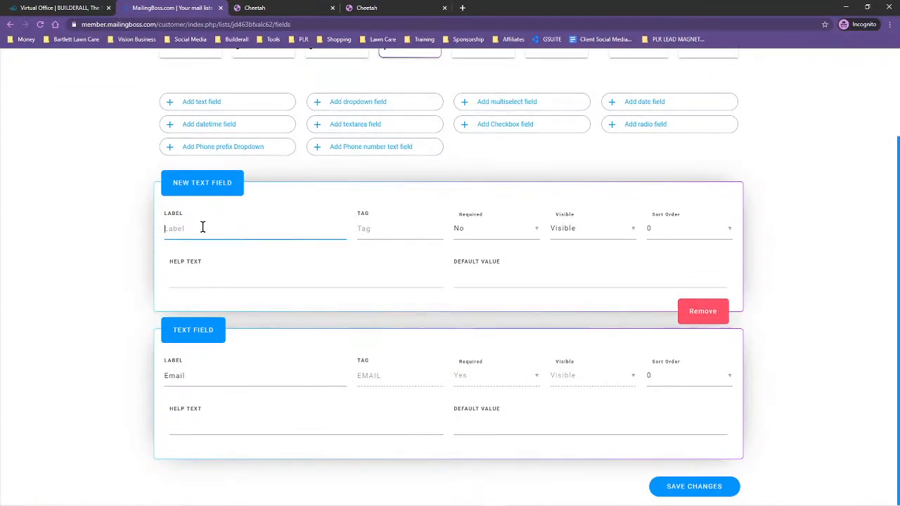
text(First Name)
click(395, 237)
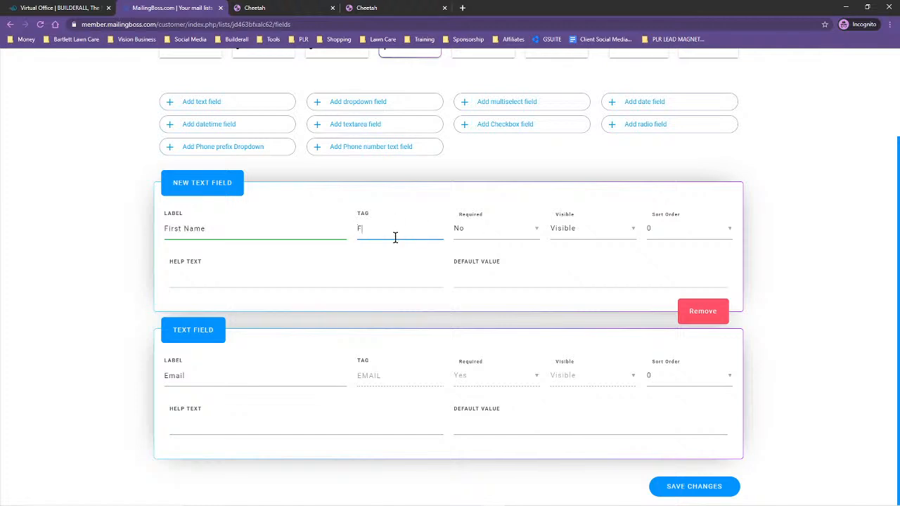
click(653, 232)
click(662, 256)
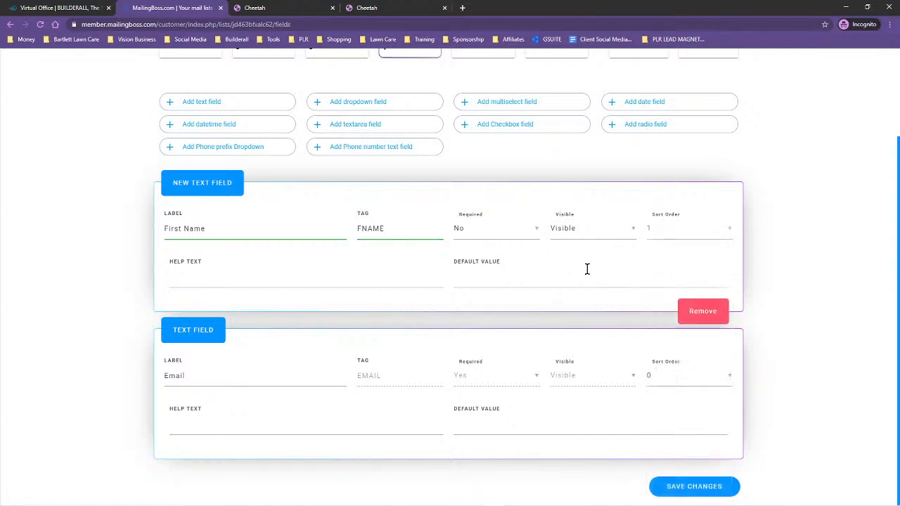
Step: Set the Email field's sort order to 2, make First Name required, and save the list fields
click(651, 376)
click(656, 138)
click(457, 228)
click(464, 230)
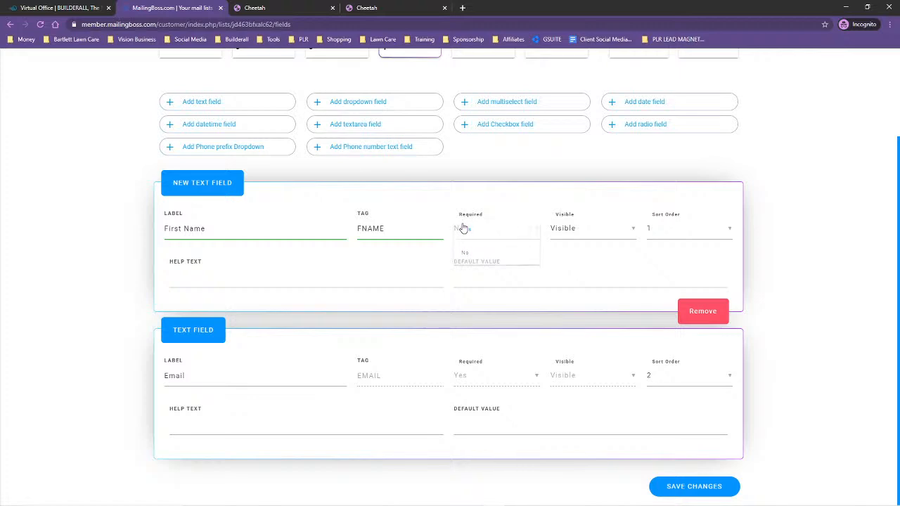
click(698, 486)
Step: Switch to the Cheetah editor, reload it, and link the banner's Mailingboss form to the Lawn Care Clients list
click(386, 7)
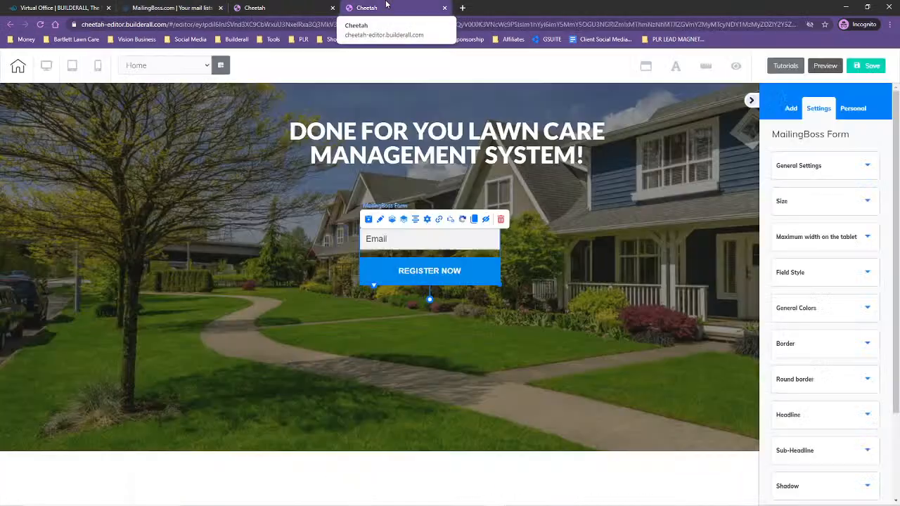
click(44, 24)
click(492, 76)
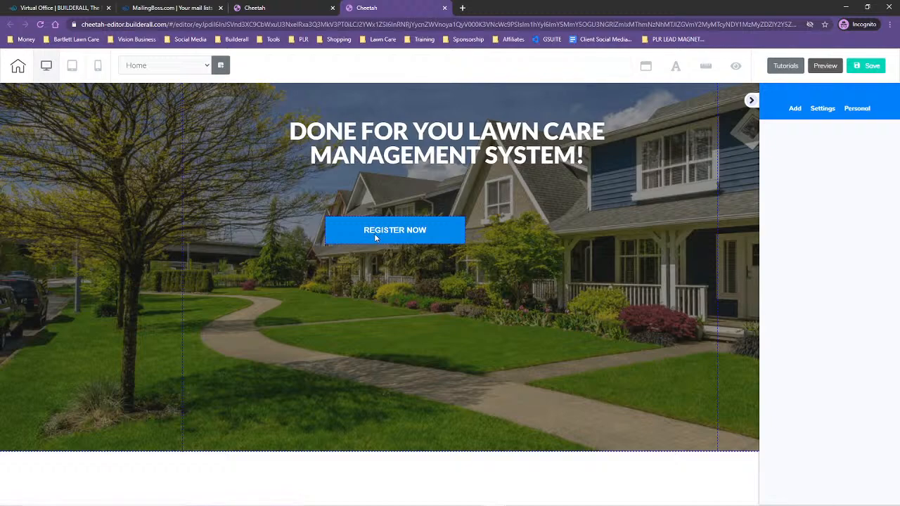
double_click(374, 233)
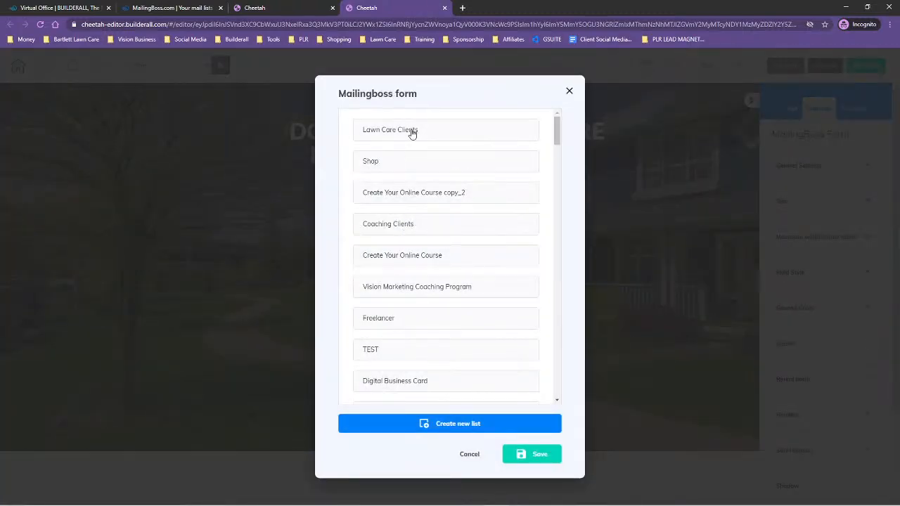
click(411, 133)
click(520, 453)
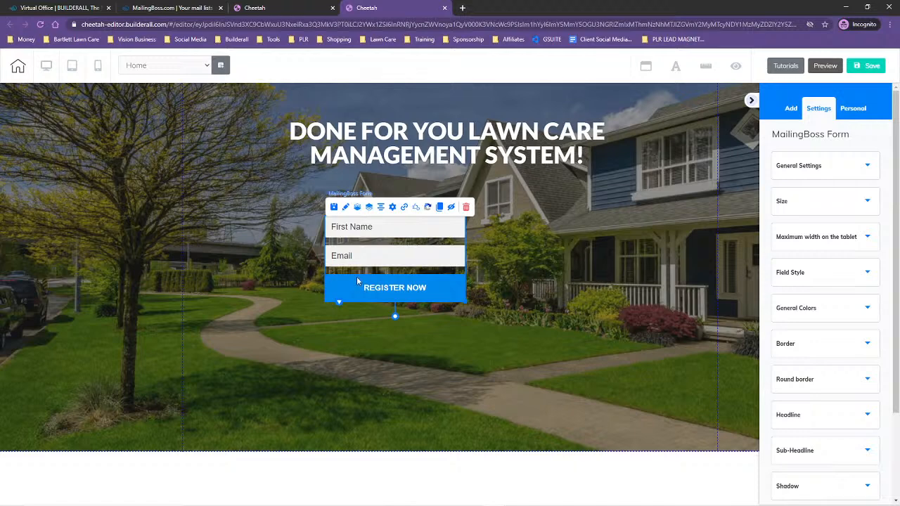
Step: Move the MailingBoss form to the right beneath the banner headline and set its button text to "GET YOUR FREE SYSTEM!"
drag(390, 258, 442, 263)
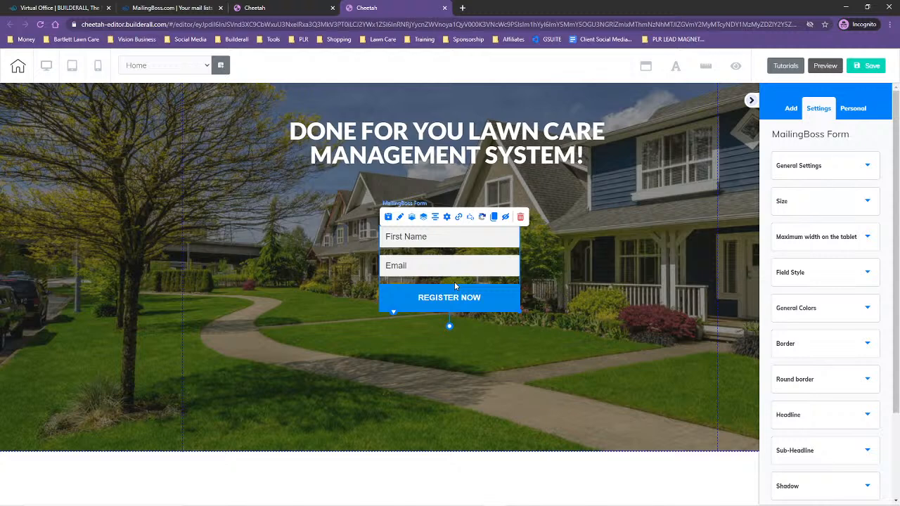
click(822, 417)
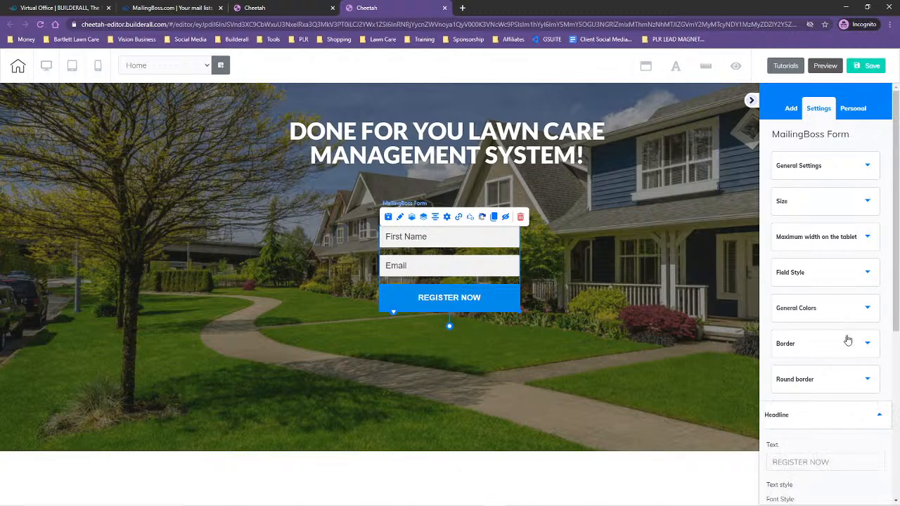
scroll(843, 330, down, 4)
drag(838, 163, 739, 170)
text(GET)
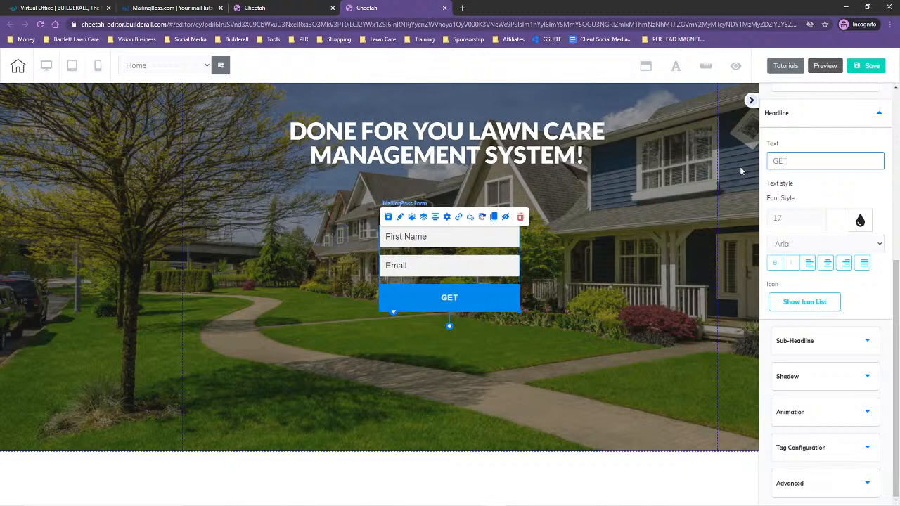
text( YOUR FREE)
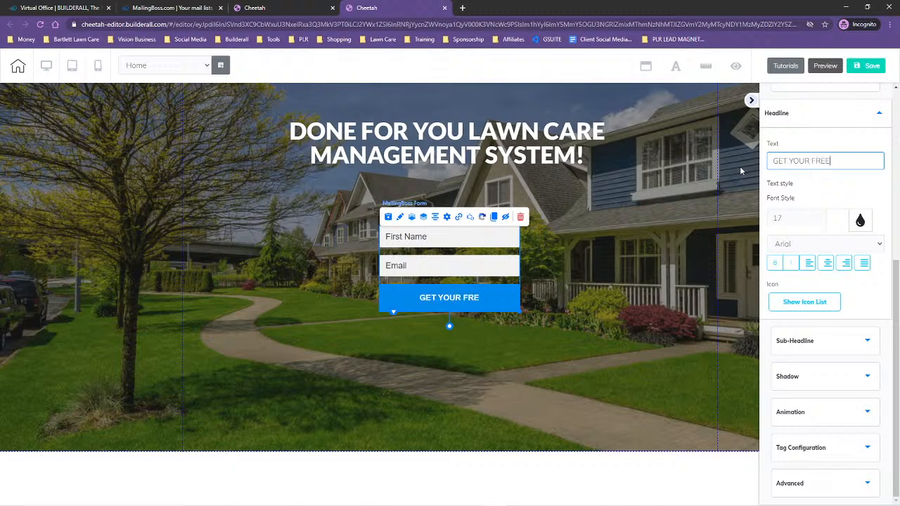
text( SYSTEM)
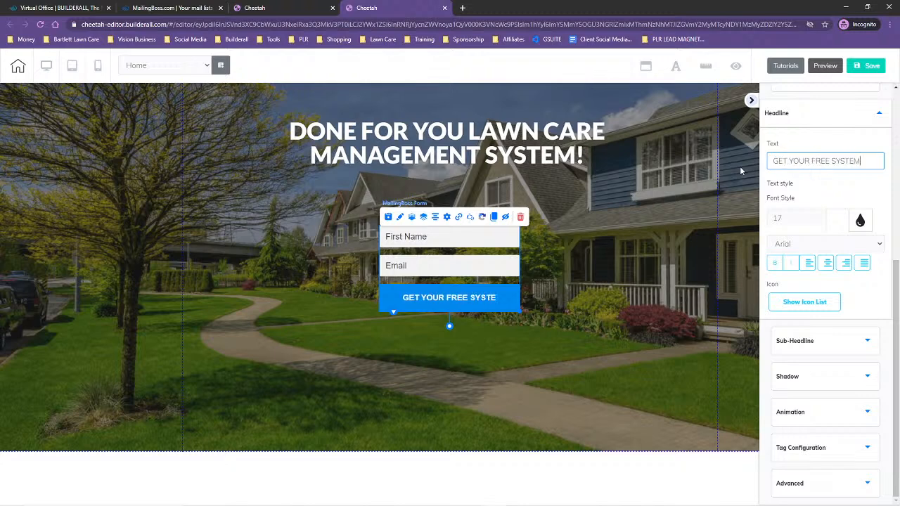
text(!)
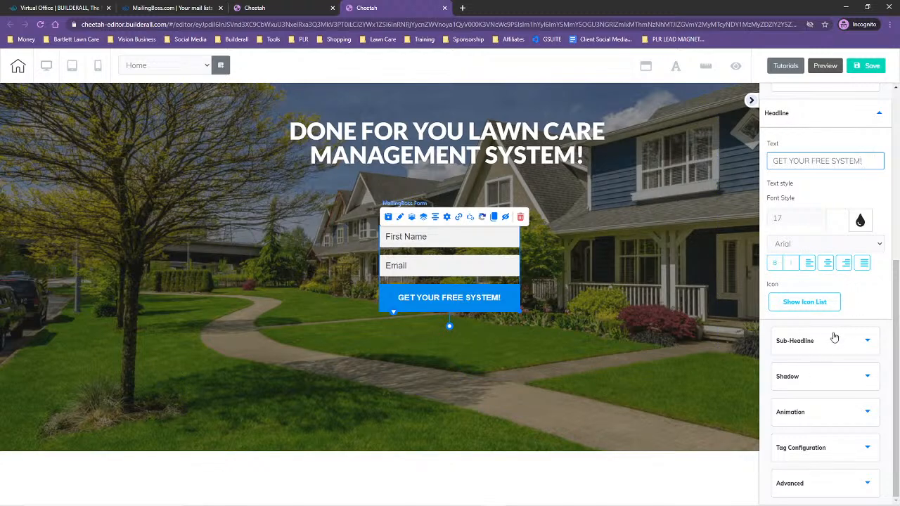
Step: Set the form button's background colour to green 00B51F and its hover background colour to black 000000
scroll(837, 268, up, 4)
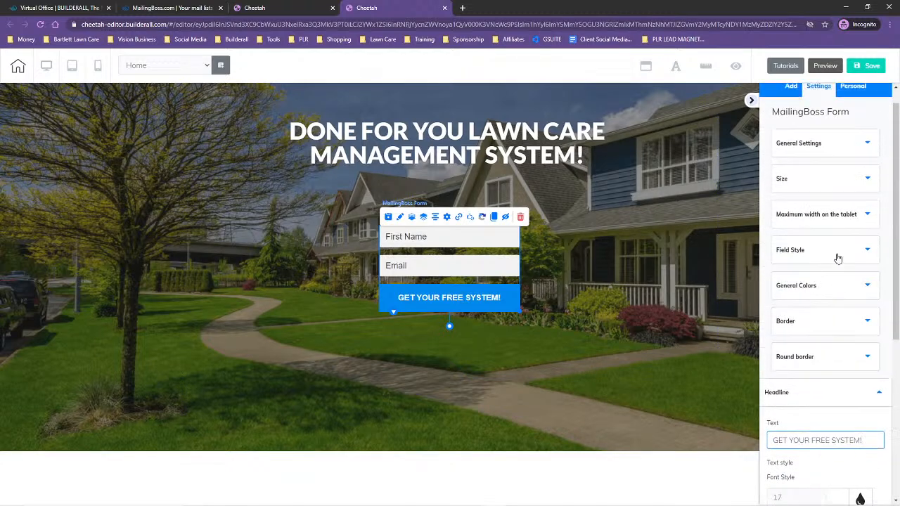
click(799, 284)
click(785, 150)
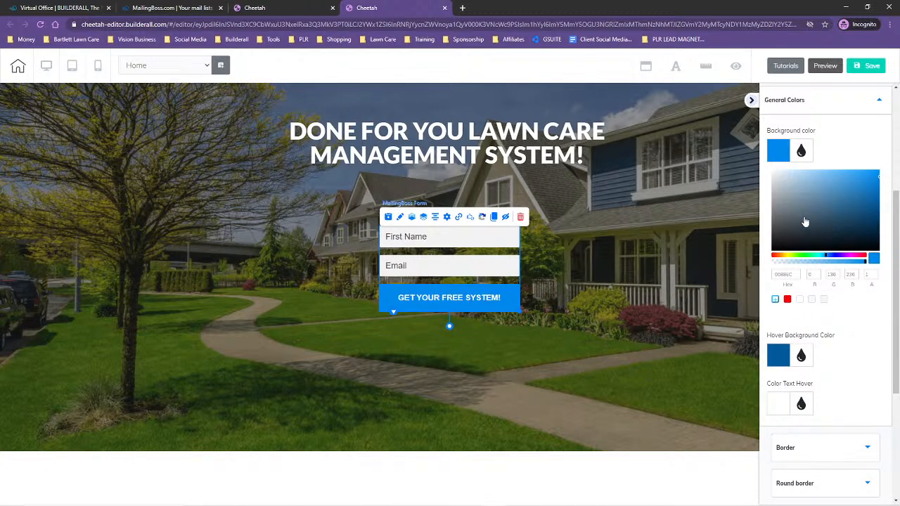
click(808, 259)
drag(852, 224, 892, 197)
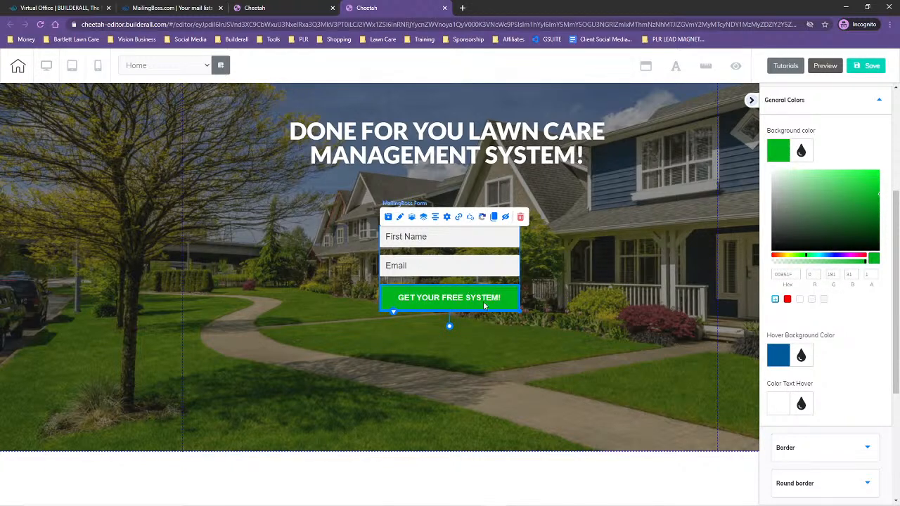
click(773, 358)
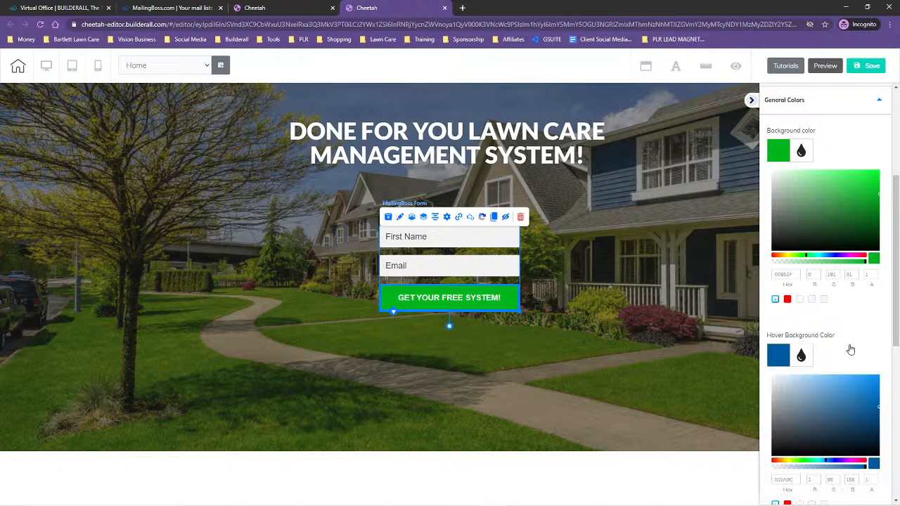
scroll(851, 344, down, 2)
drag(809, 292, 752, 322)
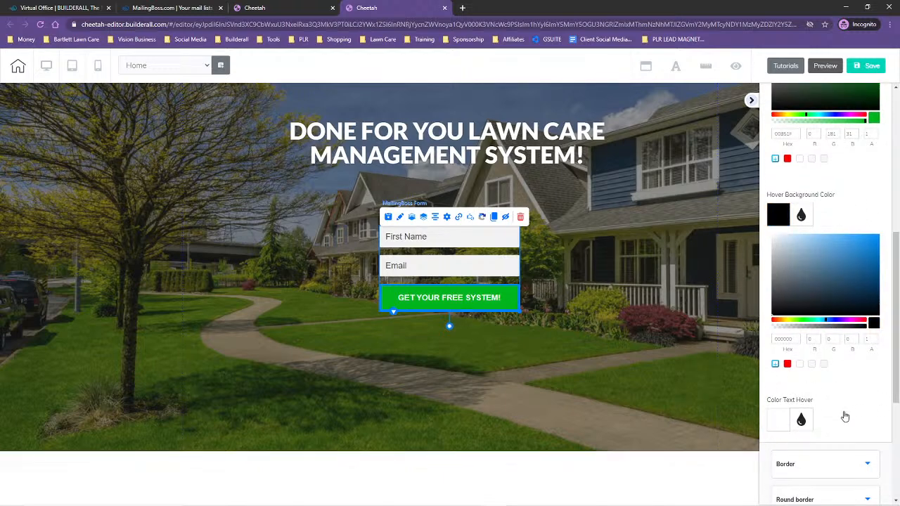
Step: Remove the blue border from the form's button by choosing the blank border shape
scroll(857, 373, down, 3)
click(818, 246)
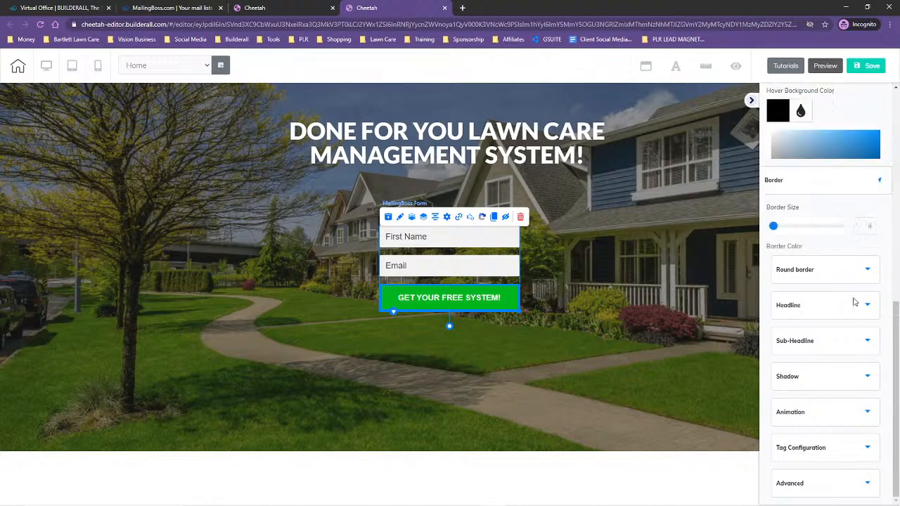
scroll(833, 246, down, 2)
click(818, 237)
click(832, 250)
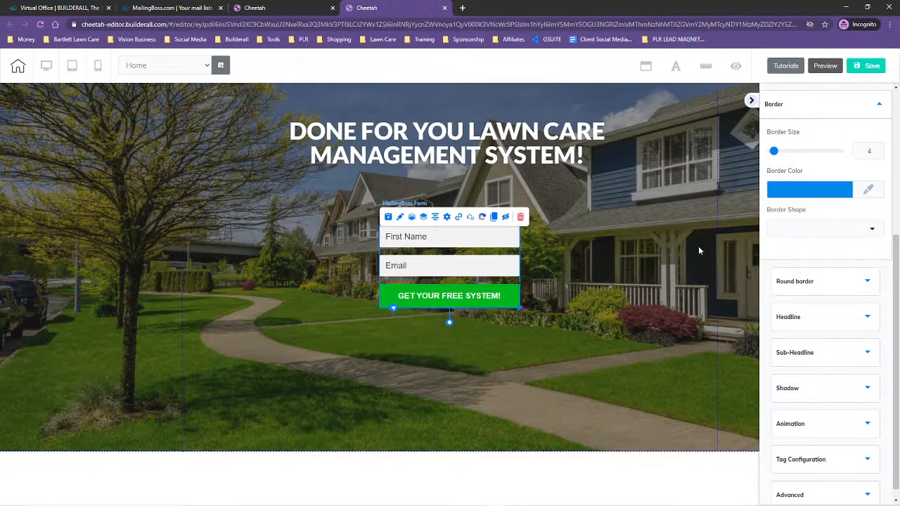
Step: Widen the MailingBoss form and recentre it beneath the banner headline
click(516, 309)
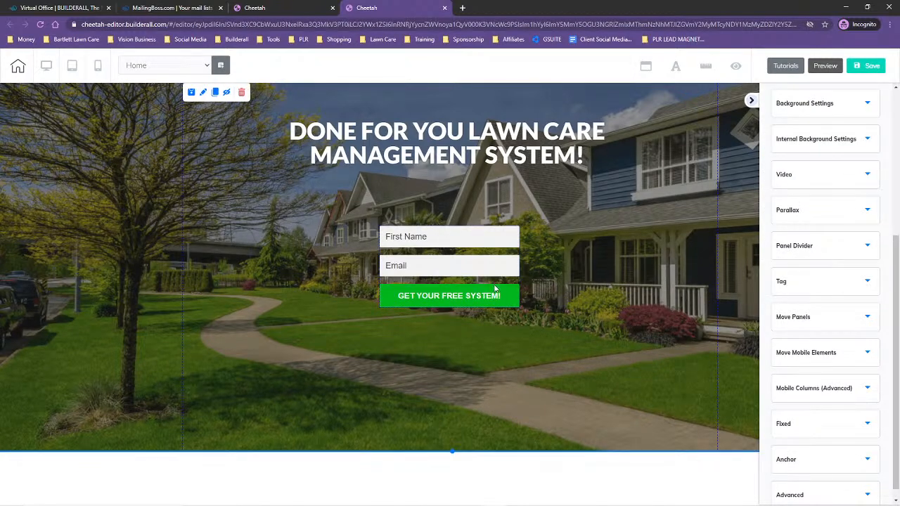
click(519, 302)
drag(520, 308, 574, 305)
drag(473, 255, 438, 248)
Step: Add a Title H2 text element to the banner just below the form
scroll(834, 283, up, 3)
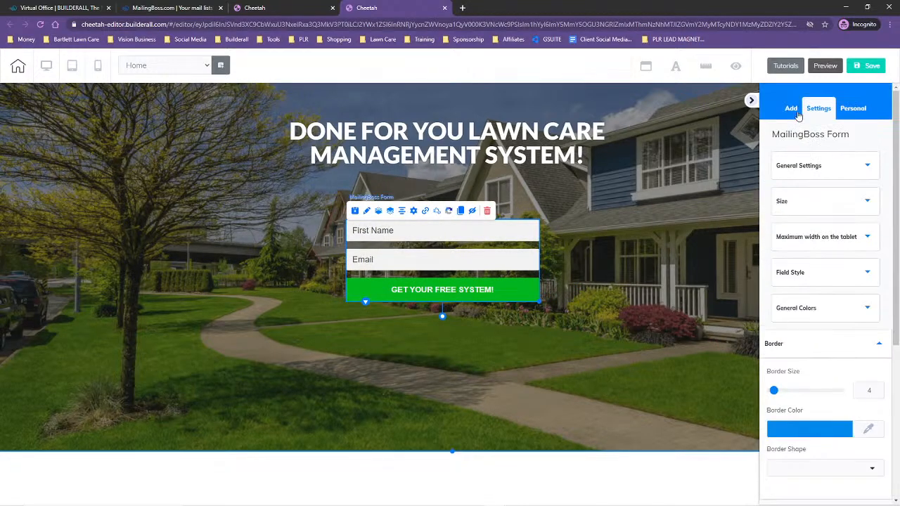
click(791, 109)
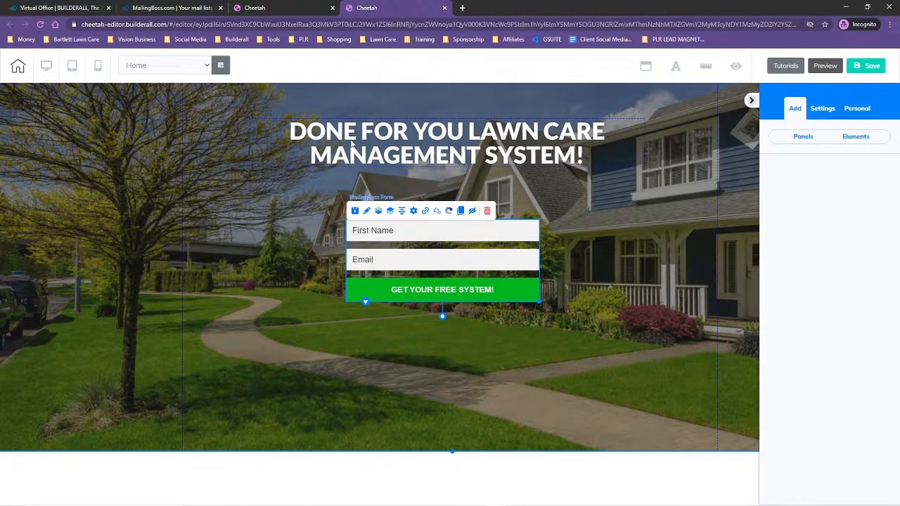
click(835, 138)
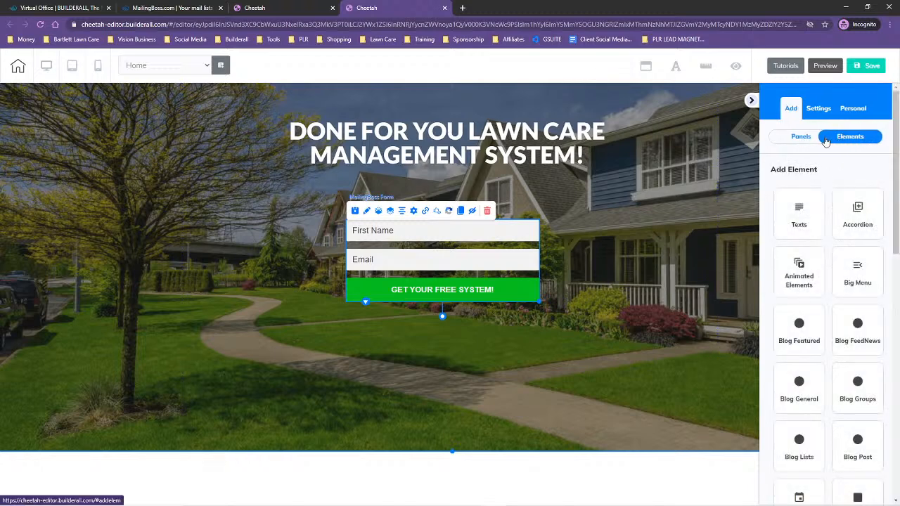
click(796, 215)
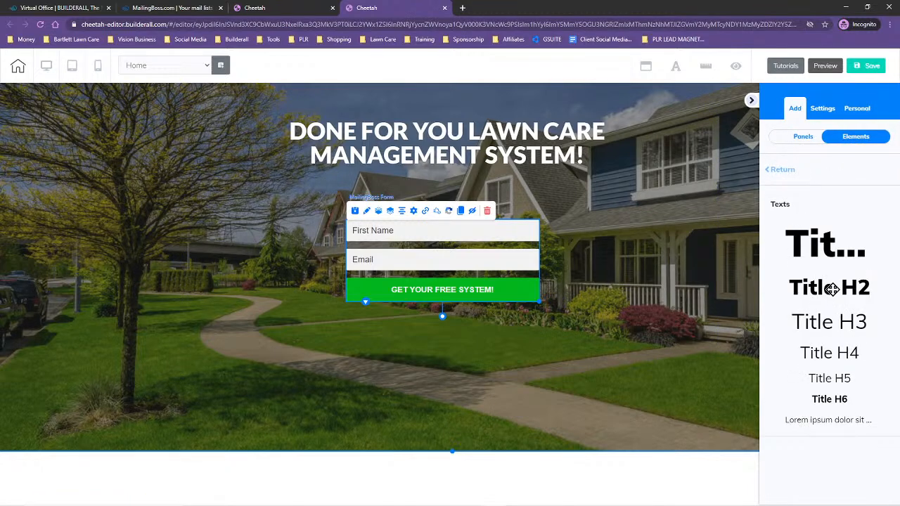
drag(830, 289, 459, 357)
Step: Change the new title's paragraph format to Neutral Heading 3
double_click(357, 352)
click(325, 324)
scroll(328, 372, down, 5)
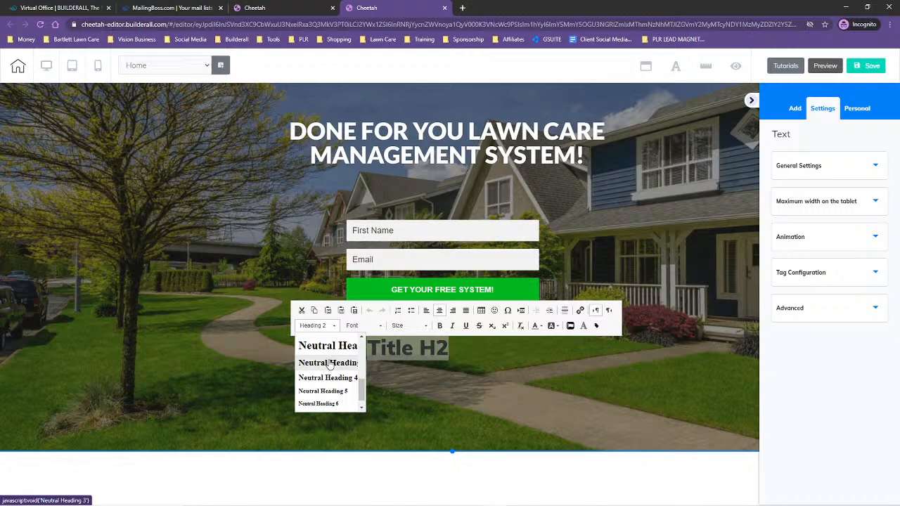
click(329, 363)
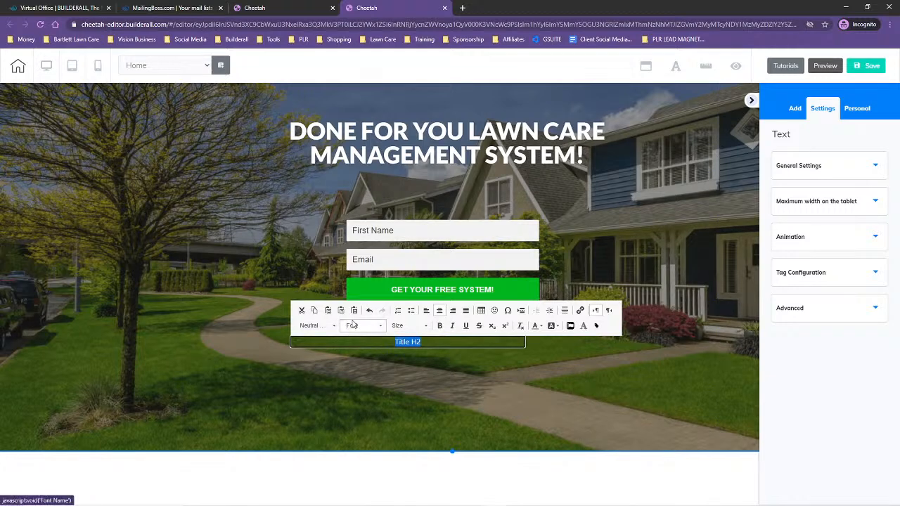
Step: Set the new title's font to Lato Black at size 30
click(351, 325)
scroll(376, 383, down, 10)
scroll(376, 385, up, 5)
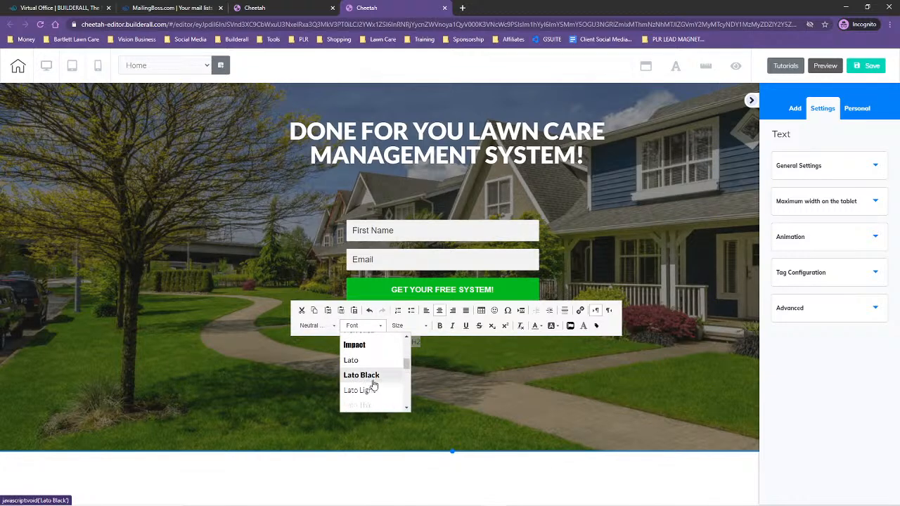
click(374, 380)
click(404, 325)
scroll(404, 395, down, 8)
scroll(405, 392, up, 2)
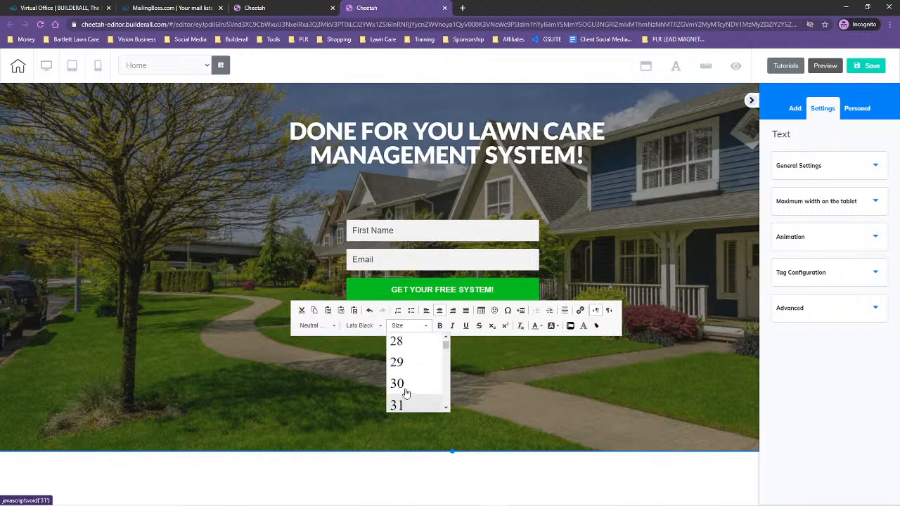
click(400, 383)
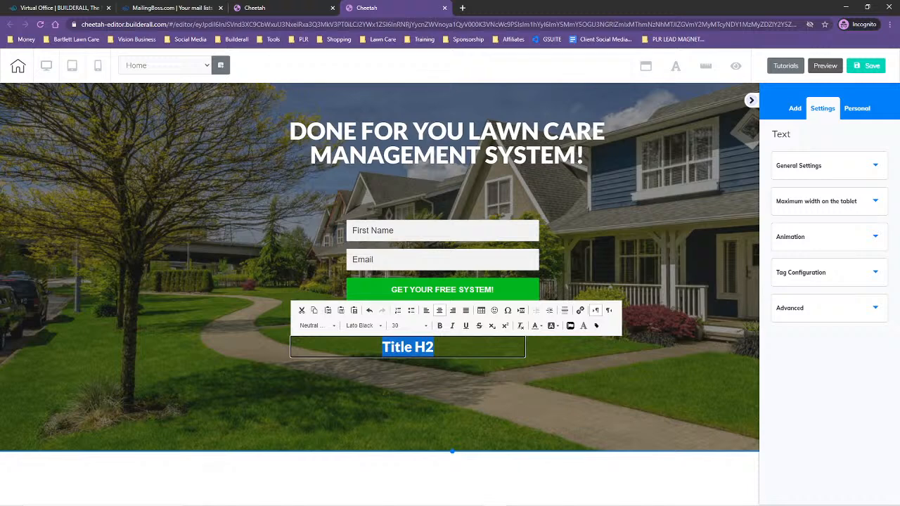
Step: Replace the placeholder title with "Everything" and colour the text white
text(Everything)
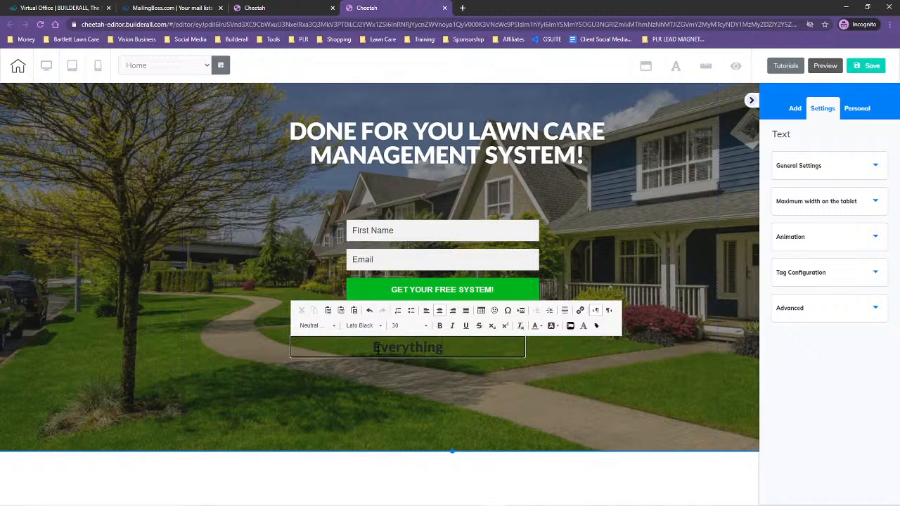
drag(372, 346, 471, 353)
click(540, 325)
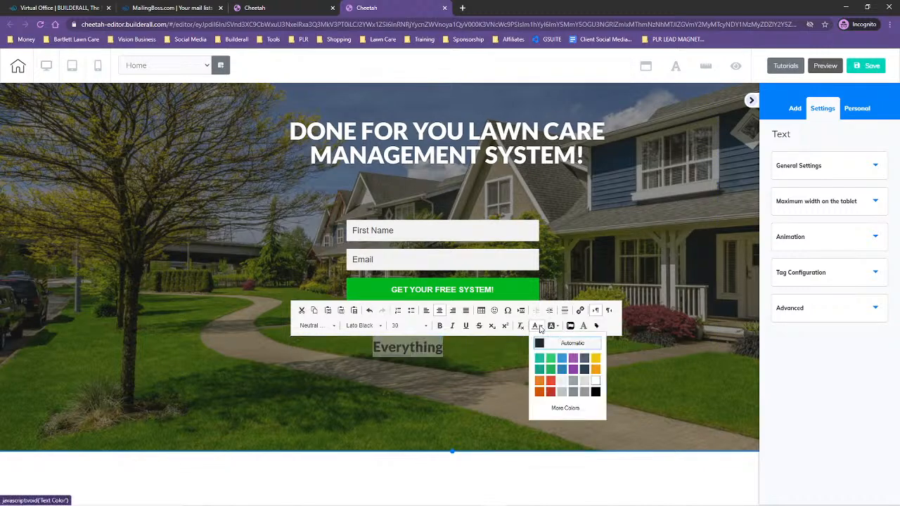
click(596, 384)
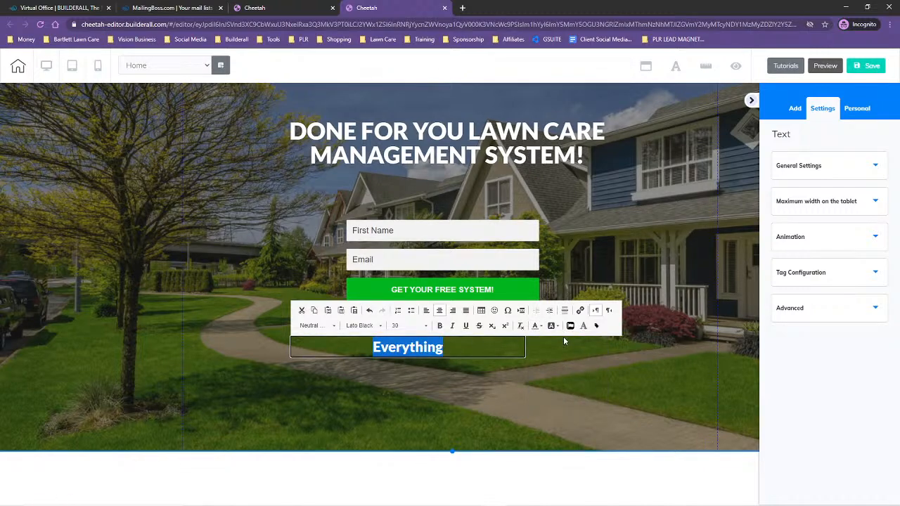
Step: Add a text shadow with blur 2 and extend the text to "Everything you need to put your lawn care business on autopilot..... FOR FREE!"
click(584, 325)
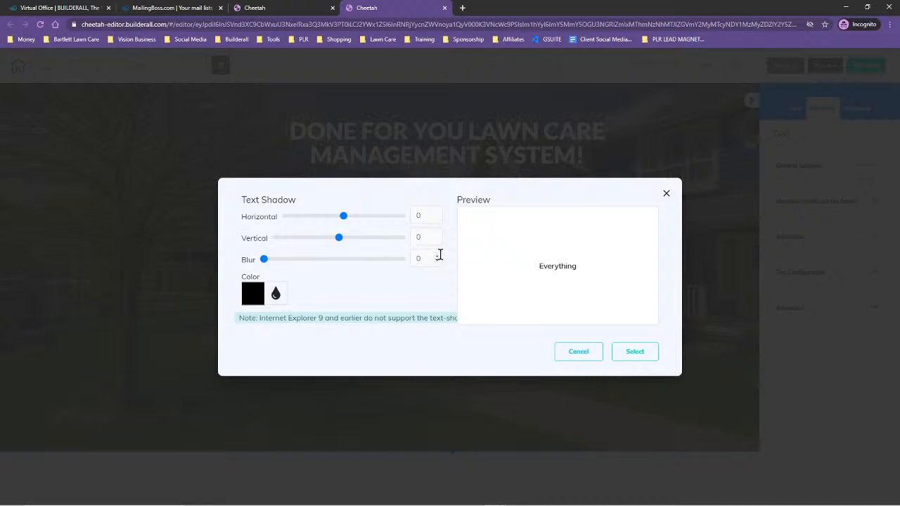
click(435, 257)
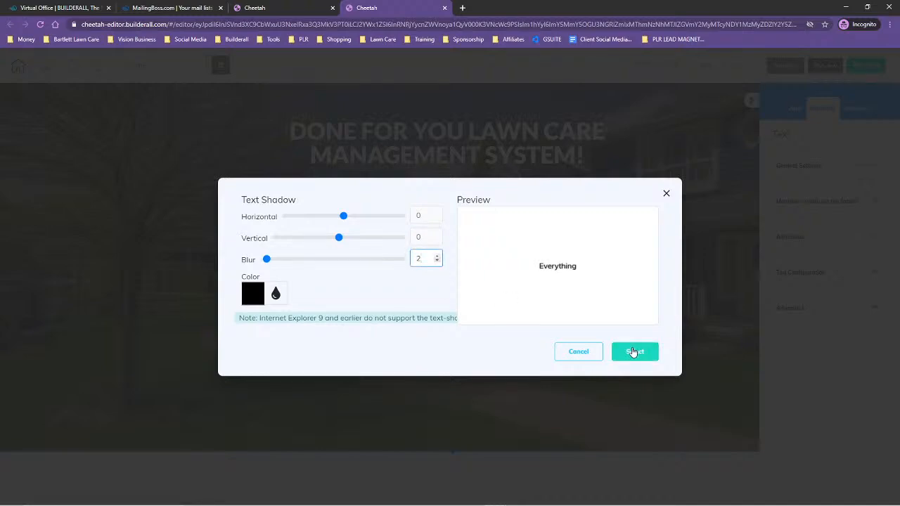
click(634, 351)
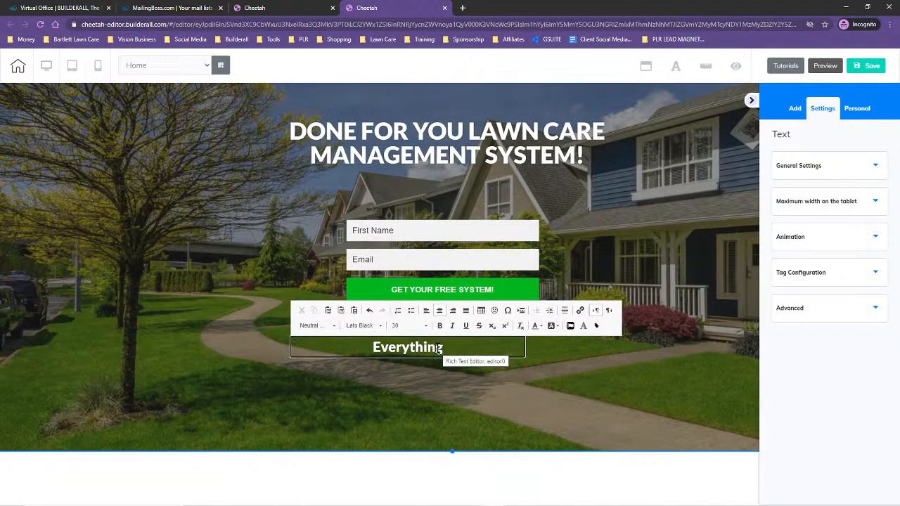
text(you n)
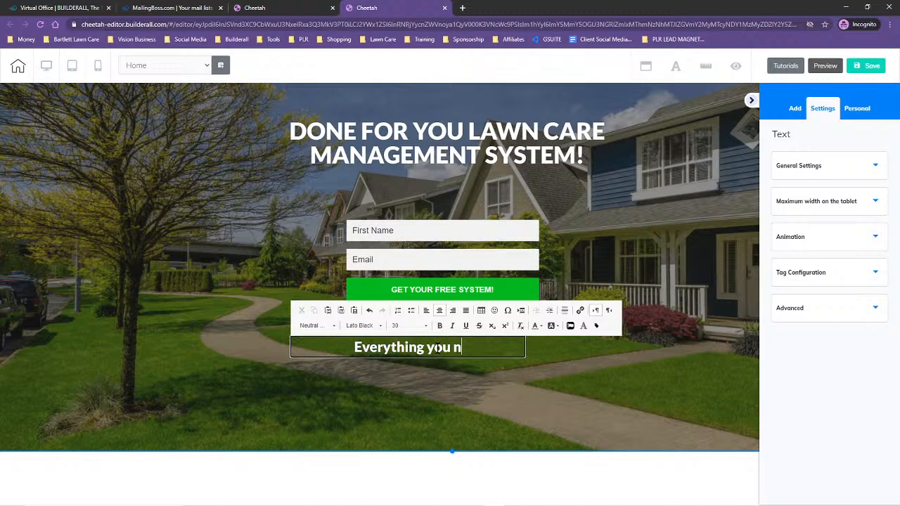
text(eed to put your lawn care business on autopilot..... FOR FREE!)
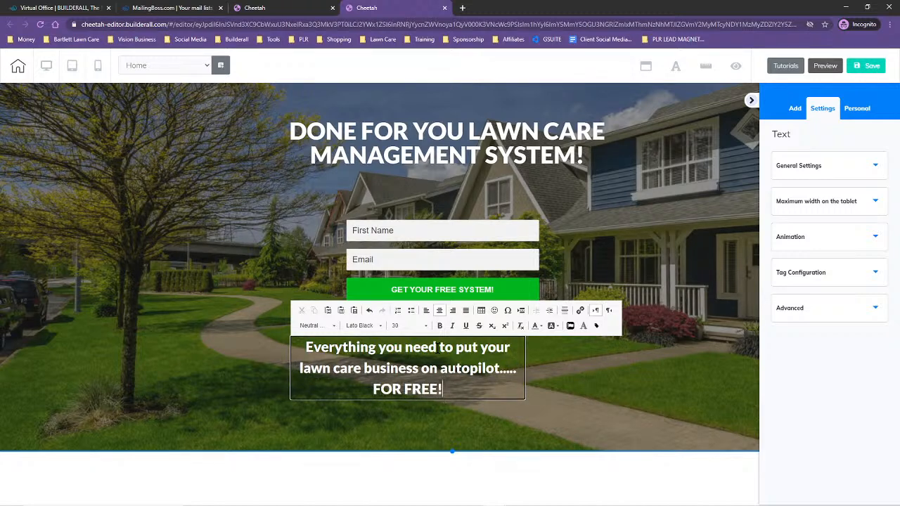
Step: Set the line height of the whole text below the form to 1
drag(301, 343, 422, 395)
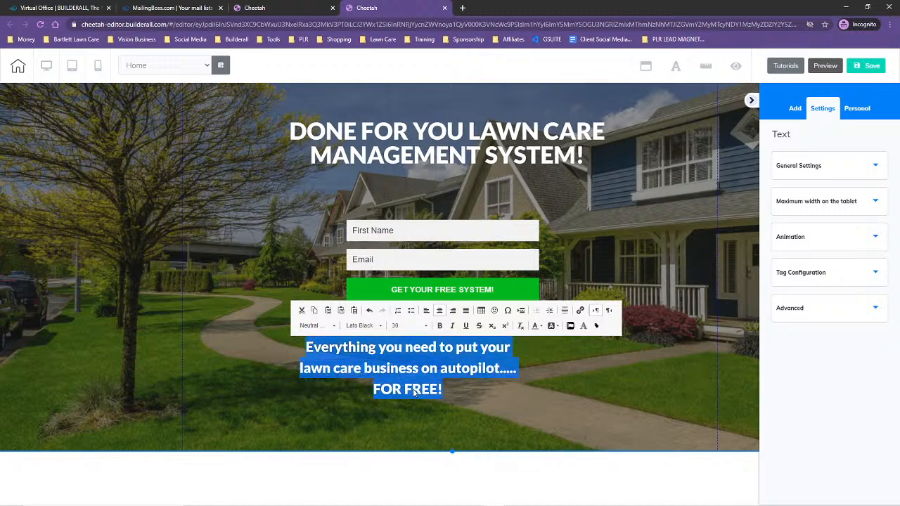
click(382, 387)
click(345, 366)
click(345, 367)
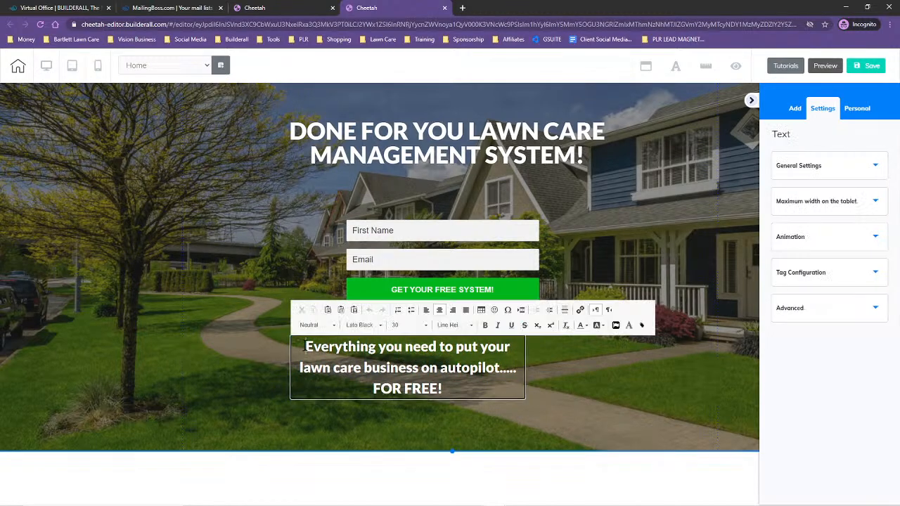
drag(307, 345, 499, 387)
click(442, 327)
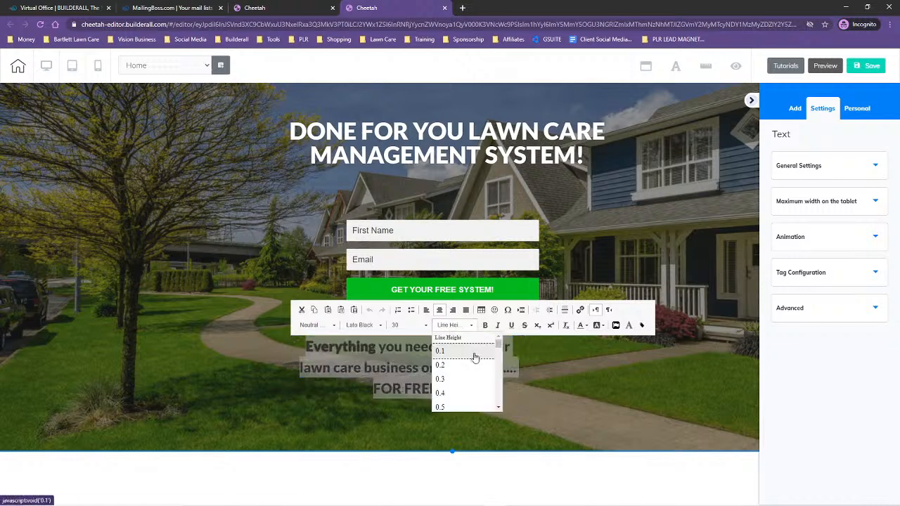
click(451, 342)
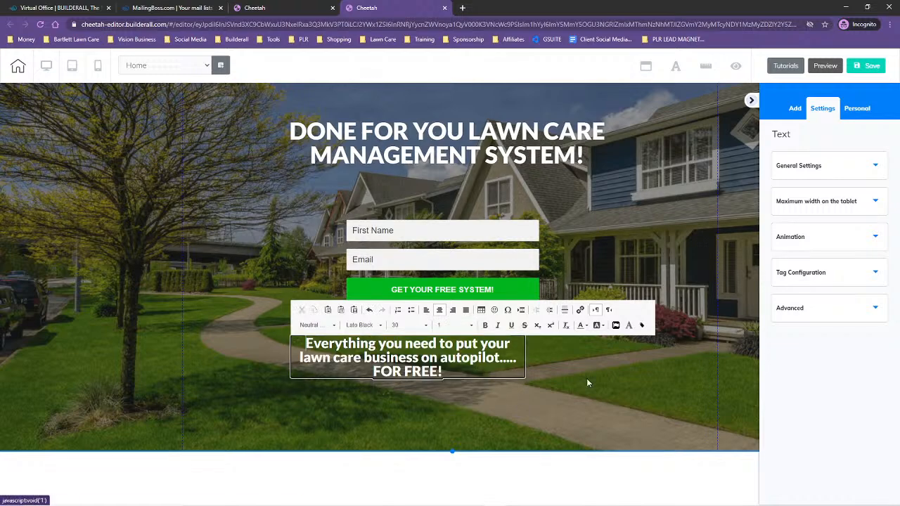
Step: Move the opt-in form lower, place the supporting text beneath the headline and widen its box so it wraps onto two lines
click(455, 373)
drag(430, 374, 443, 187)
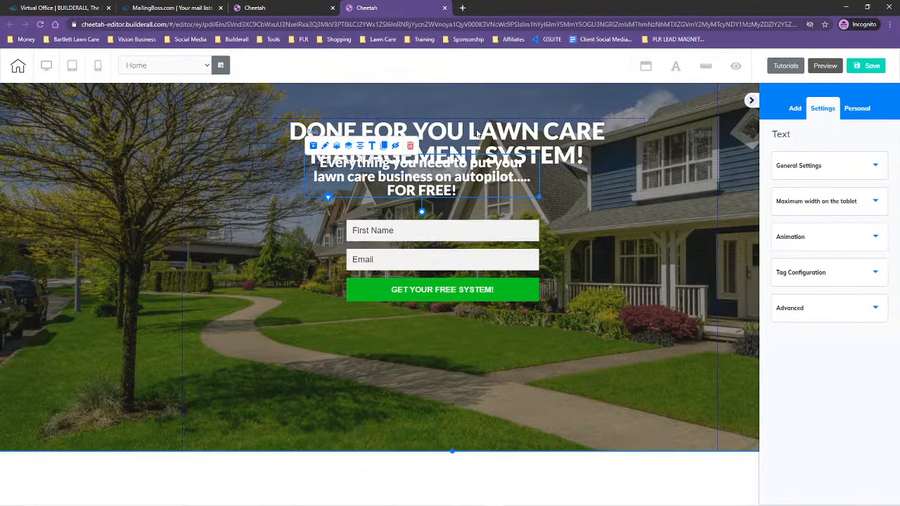
drag(468, 291, 483, 404)
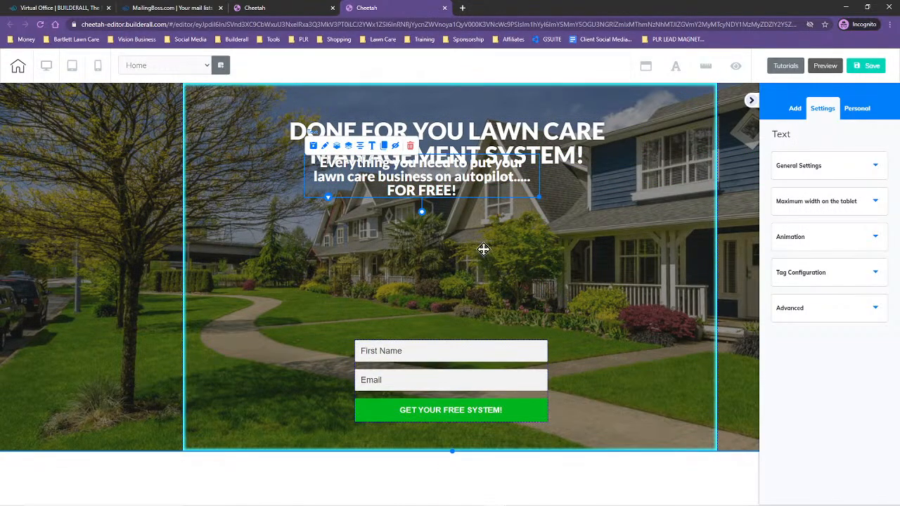
drag(458, 190, 445, 219)
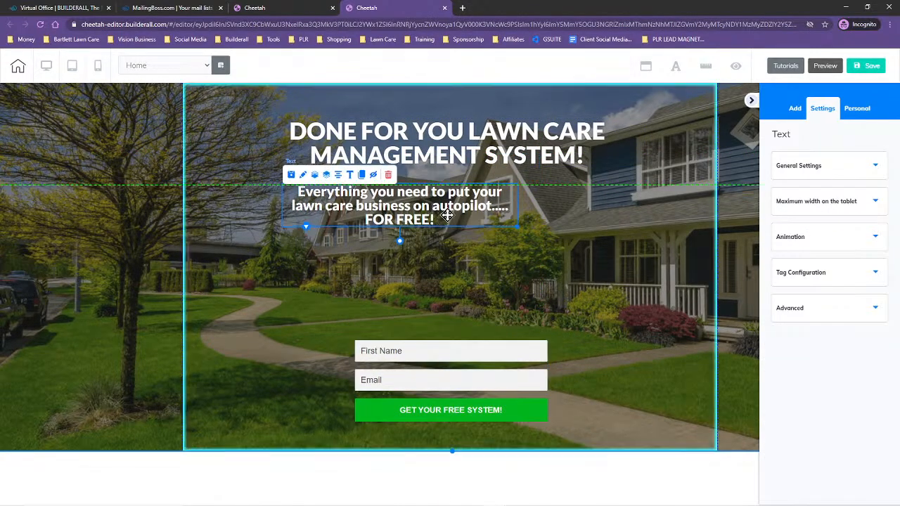
drag(518, 225, 607, 222)
click(597, 214)
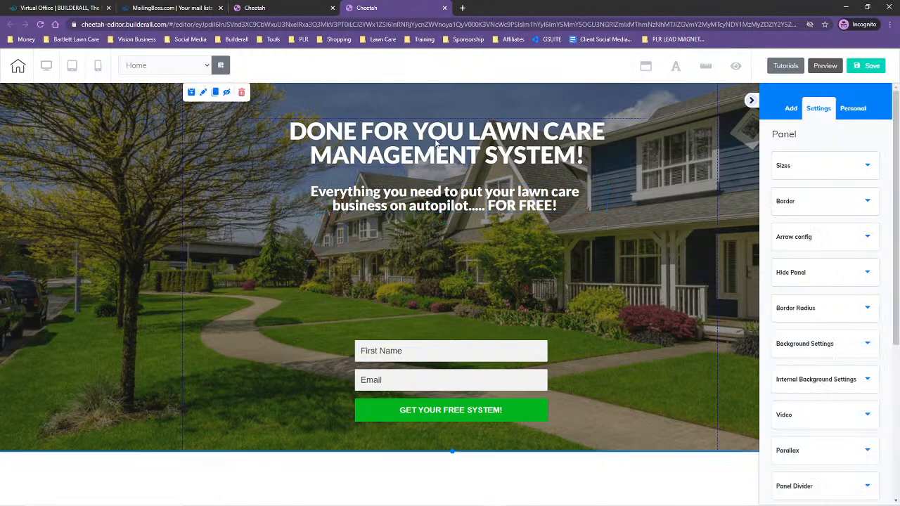
Step: Center the headline and the supporting text horizontally, and move the opt-in form up to sit just below them
click(441, 201)
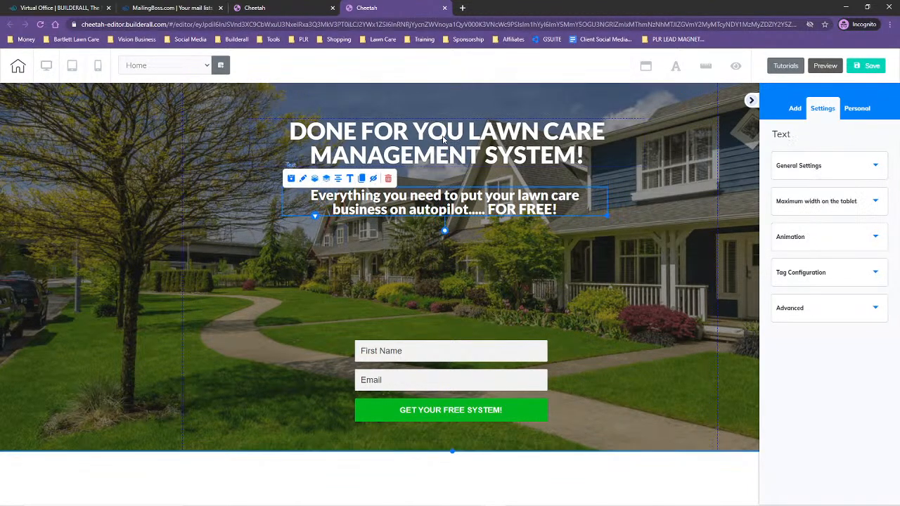
click(445, 141)
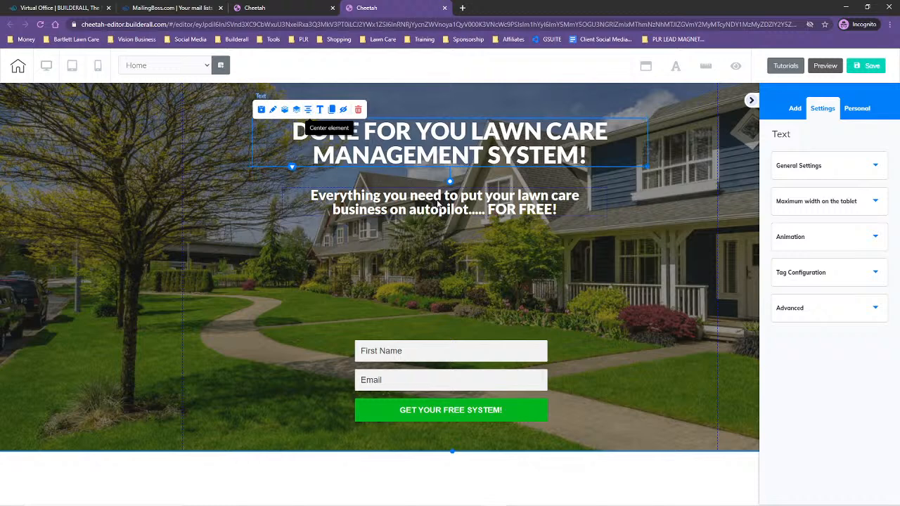
click(355, 192)
click(338, 179)
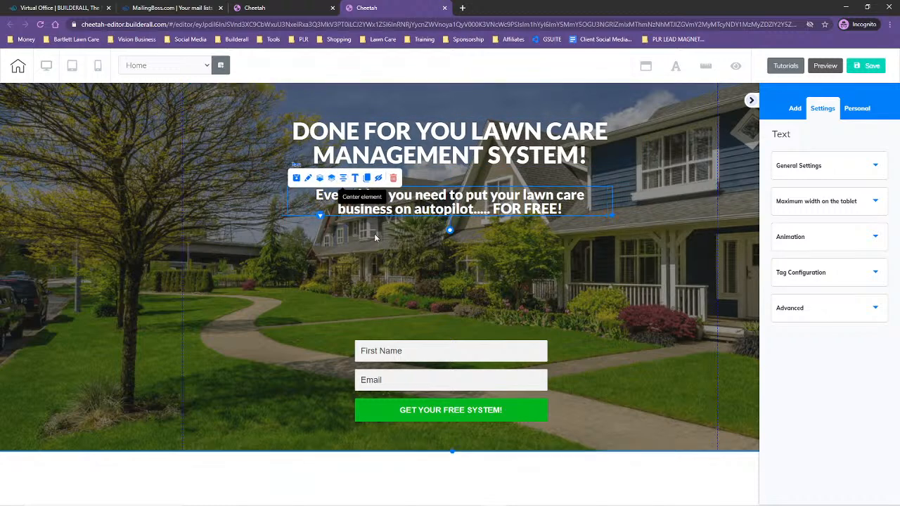
drag(448, 369, 447, 269)
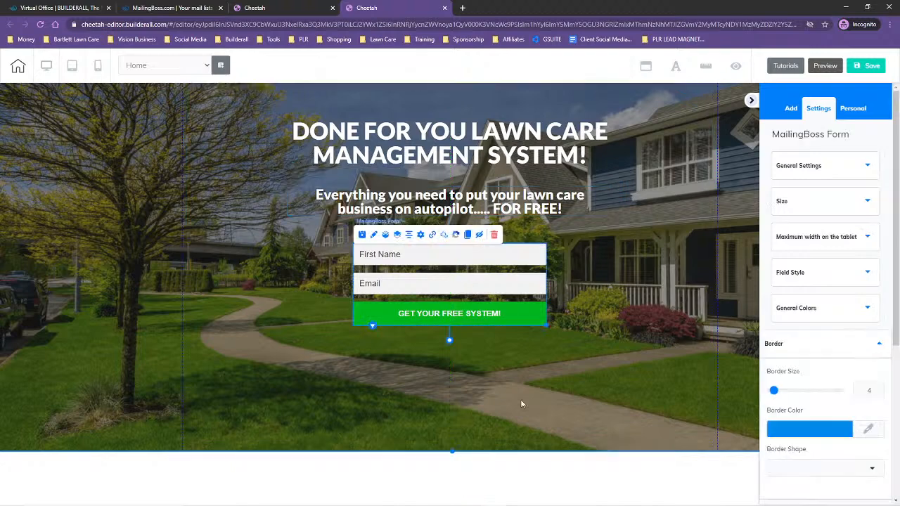
click(533, 387)
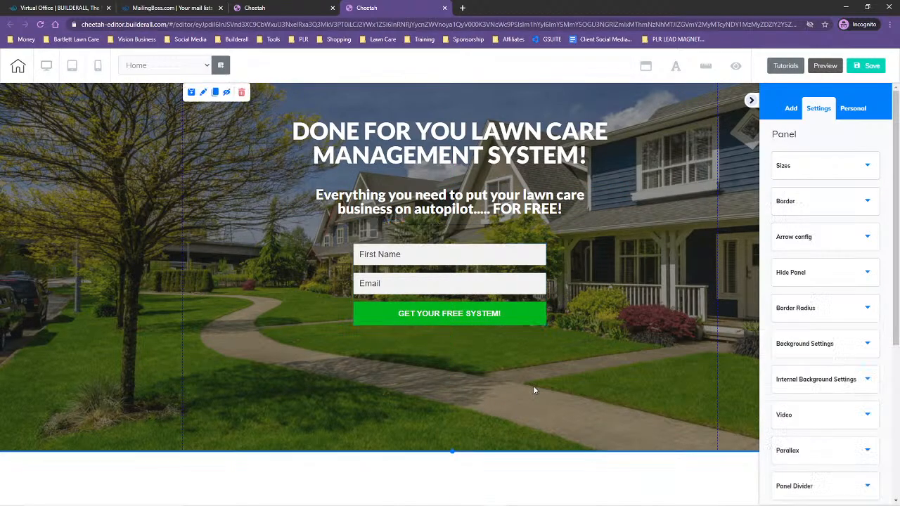
Step: Save the site and publish it to its domain, closing the publishing dialog
click(866, 65)
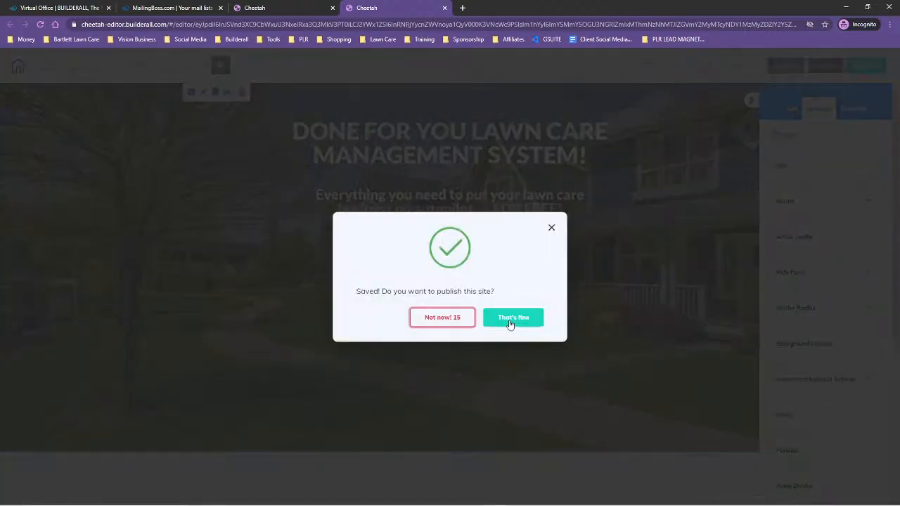
click(510, 320)
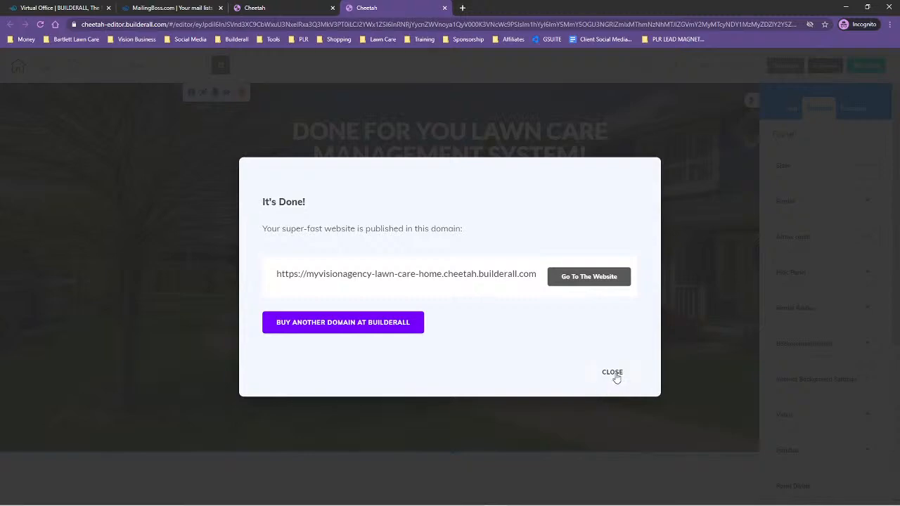
click(612, 373)
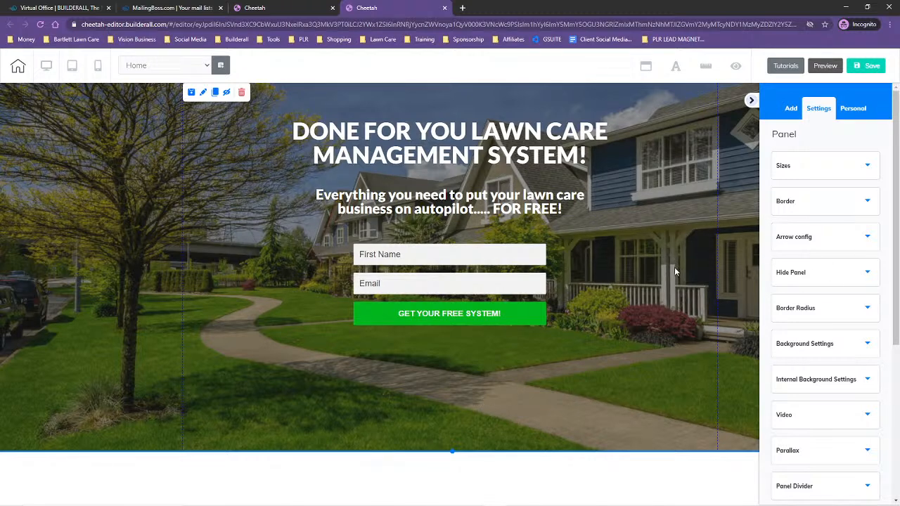
Step: Add a blank panel below the banner and shorten the banner so it ends a little below the opt-in form
click(792, 111)
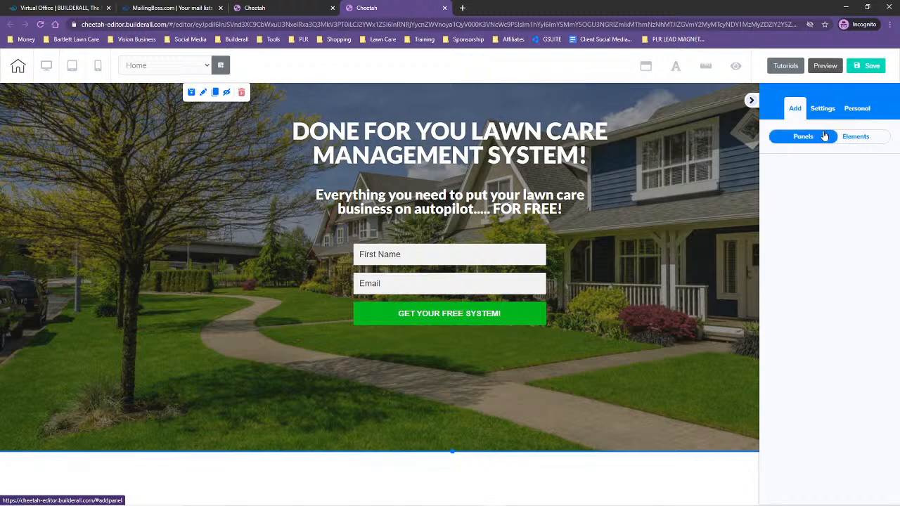
click(802, 138)
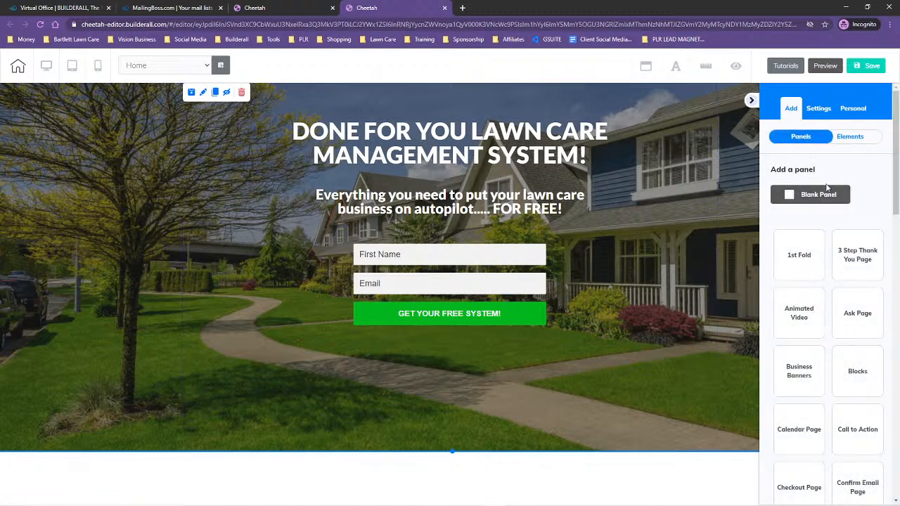
click(819, 198)
scroll(624, 367, down, 3)
scroll(624, 367, up, 3)
drag(447, 452, 447, 378)
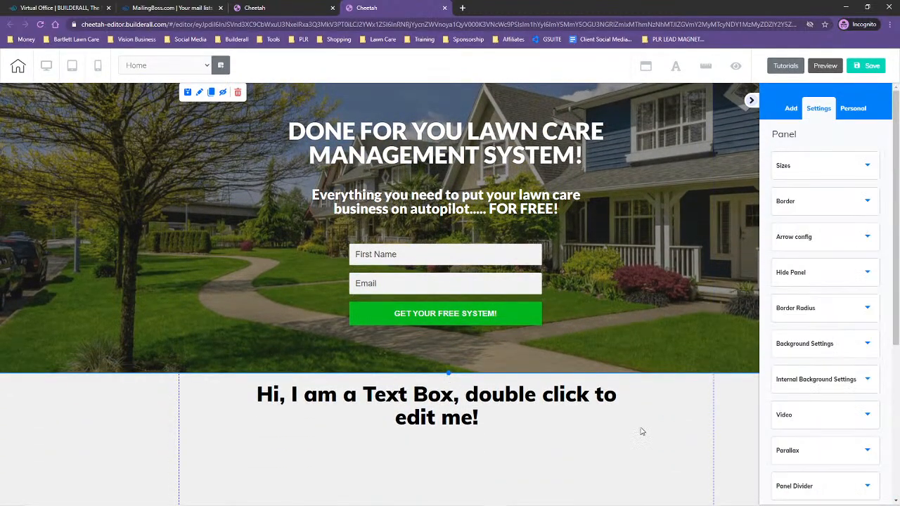
Step: Apply the Neutral Heading 3 format to the whole placeholder text in the new panel
scroll(642, 431, down, 1)
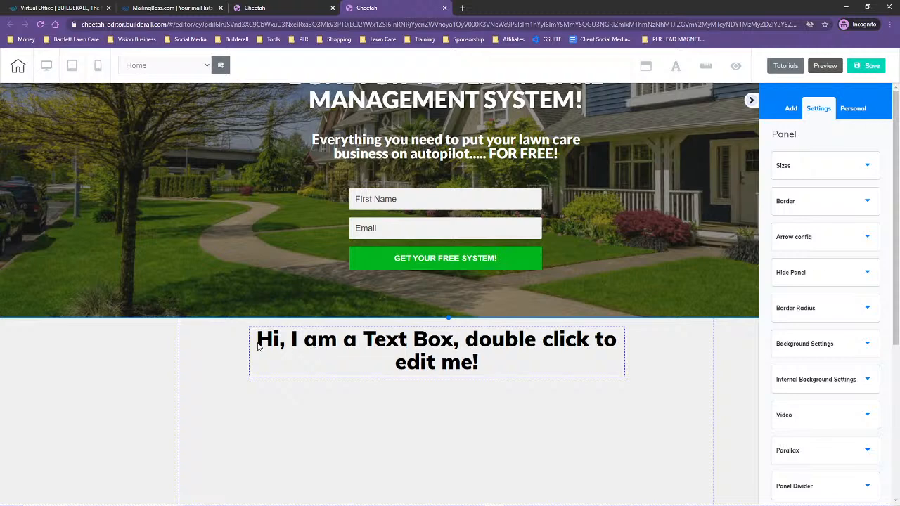
double_click(258, 347)
drag(258, 346, 551, 358)
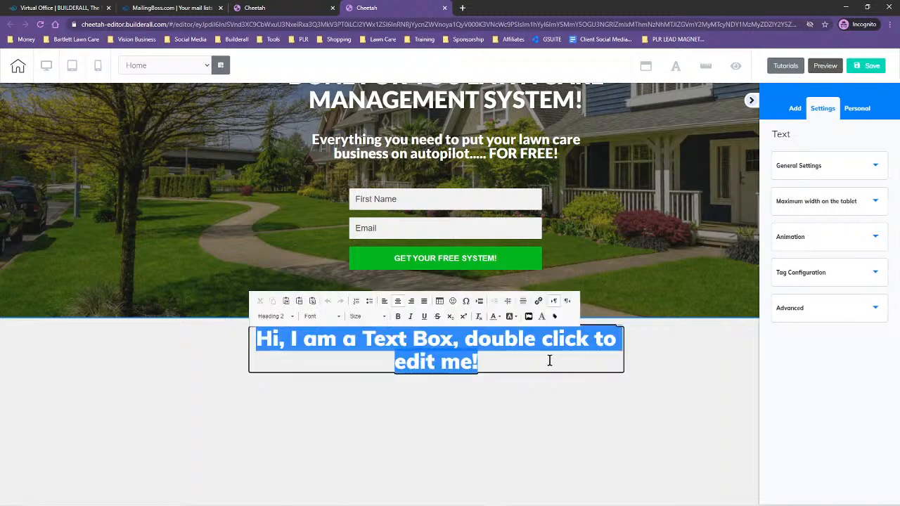
click(285, 317)
scroll(290, 376, down, 3)
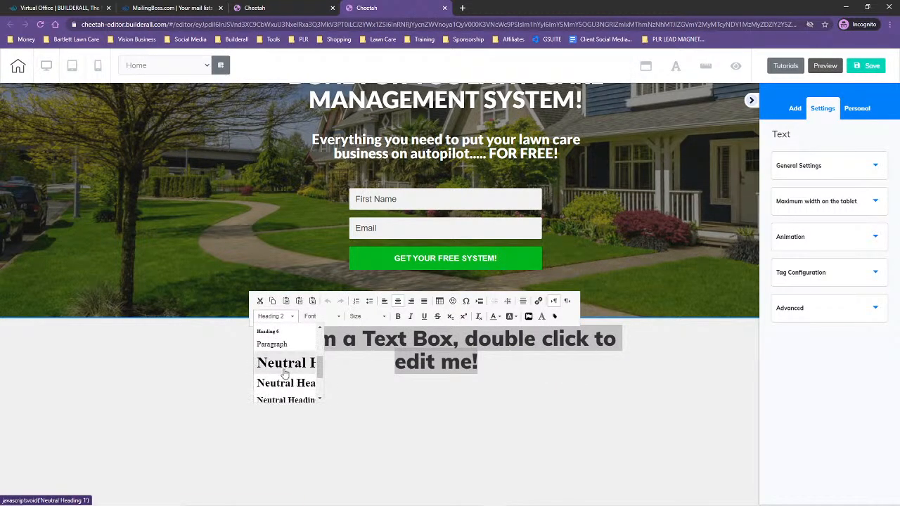
click(291, 398)
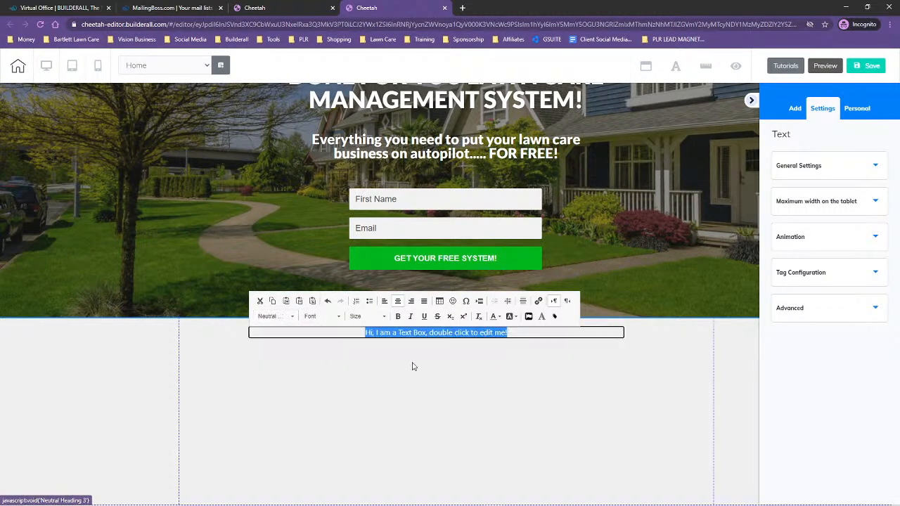
Step: Set the placeholder text's font to Lato Black at size 30
click(313, 316)
scroll(333, 378, down, 5)
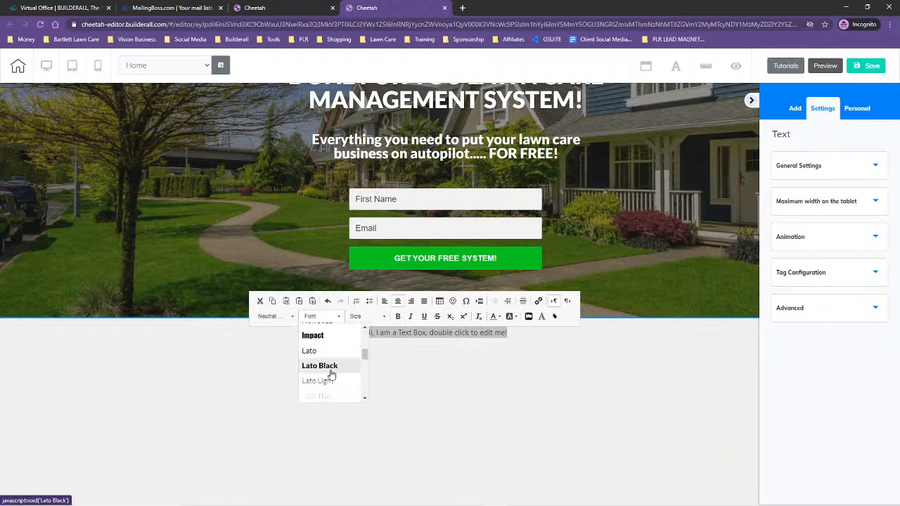
click(319, 366)
click(360, 317)
scroll(371, 382, down, 10)
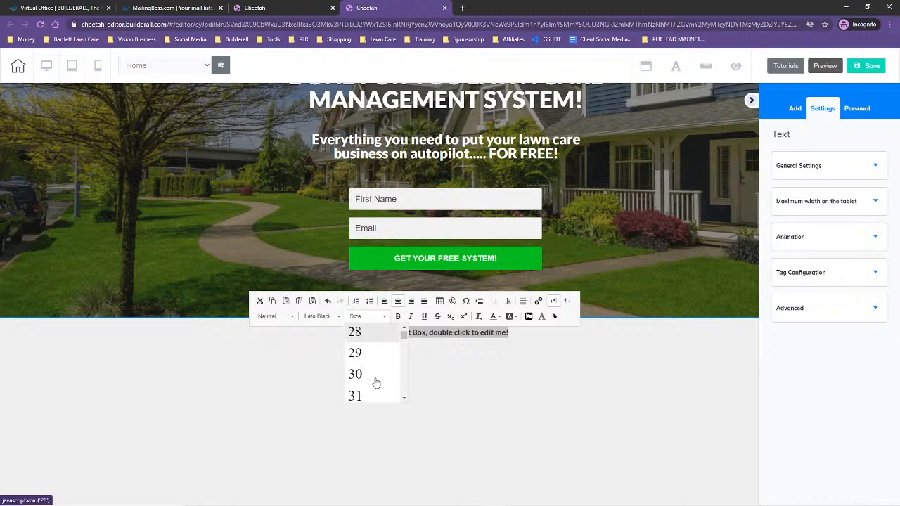
click(373, 375)
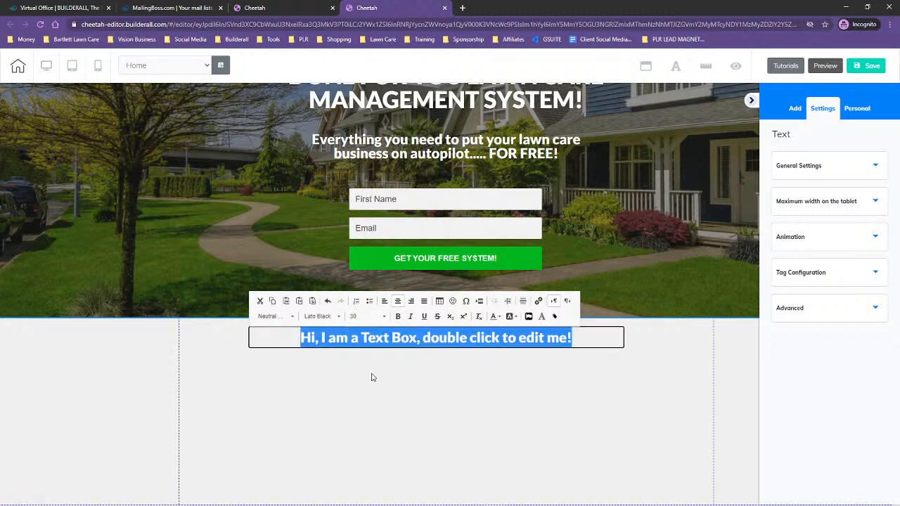
Step: Replace the placeholder text in the new panel with "This Complete System Includes..."
text(This )
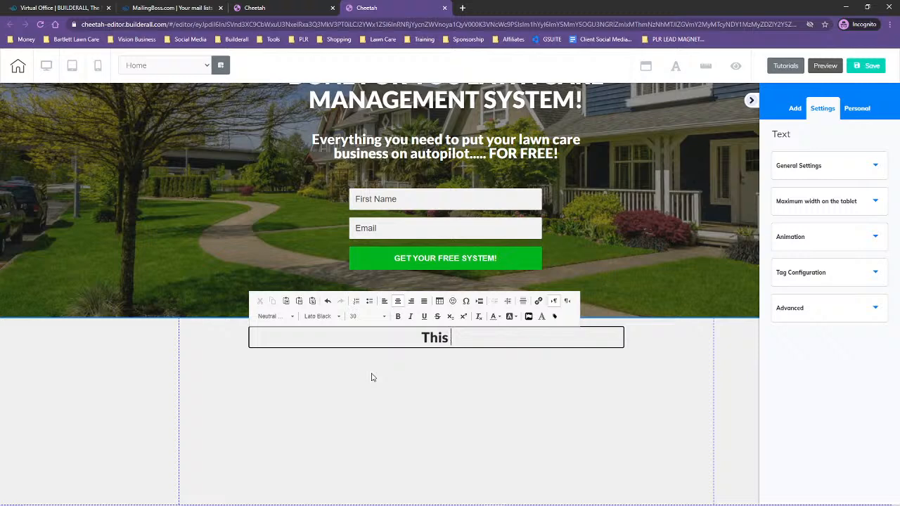
text(COmplete)
key(BackSpace)
key(BackSpace)
key(BackSpace)
key(BackSpace)
key(BackSpace)
key(BackSpace)
key(BackSpace)
text(om)
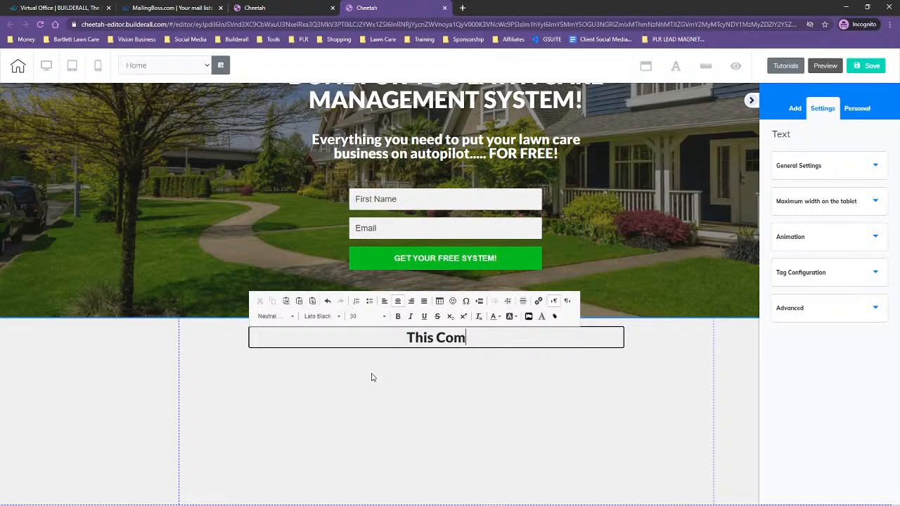
text(plete Sys)
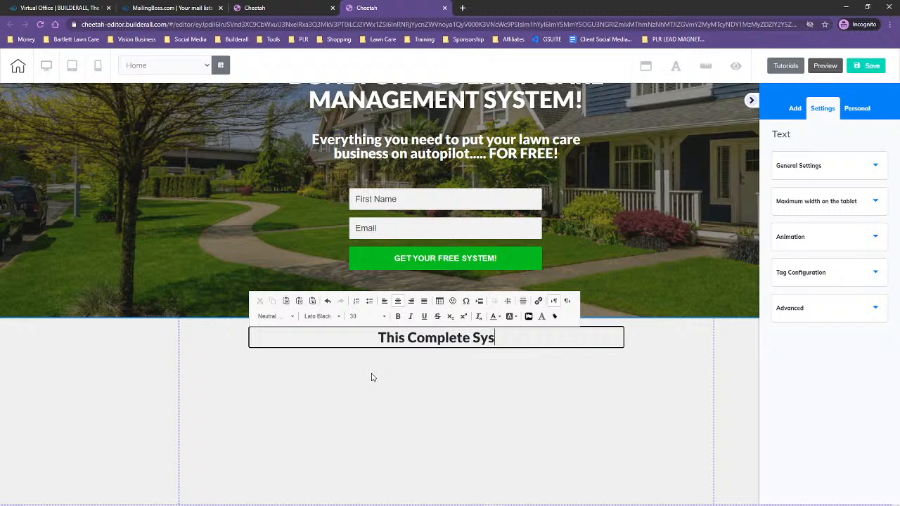
text(tem Inclu)
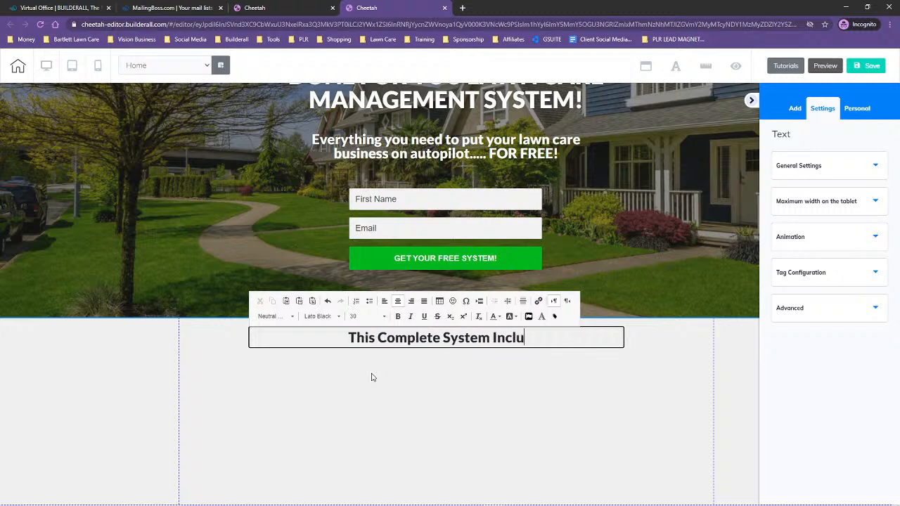
text(des...)
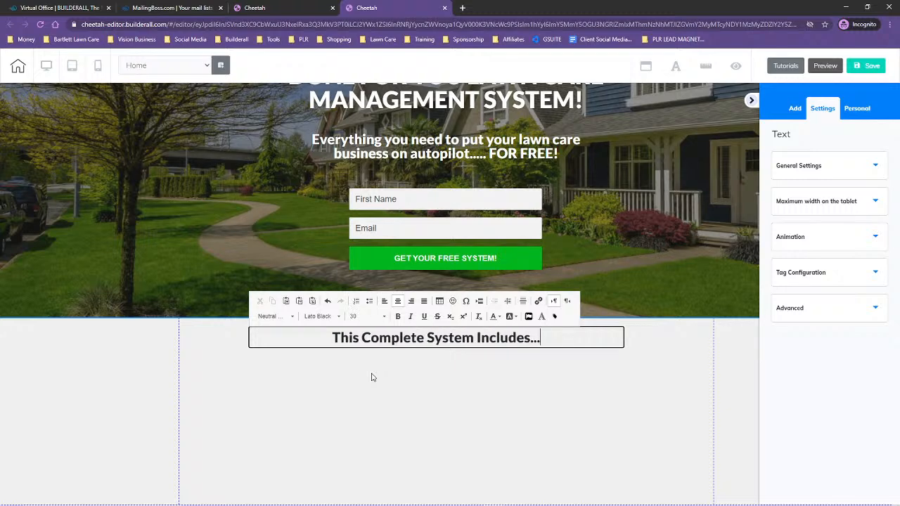
click(373, 377)
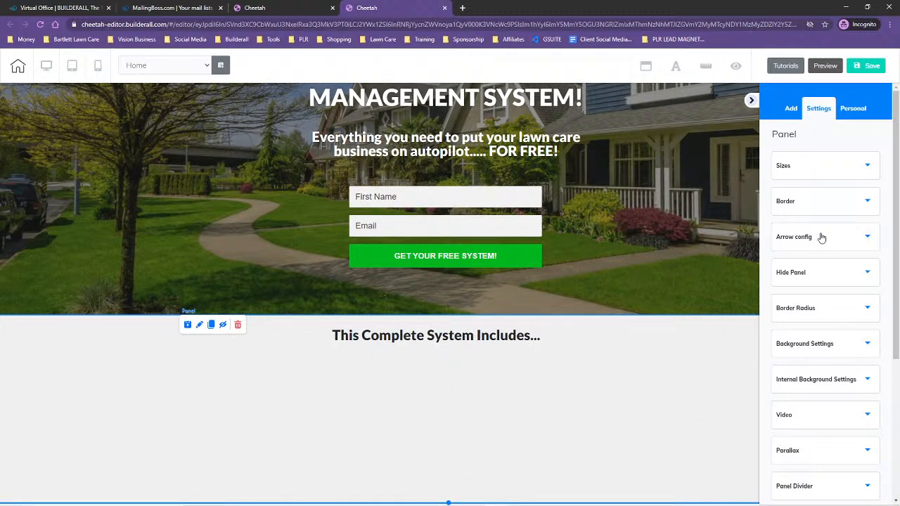
Step: Set the new panel's background to the solid light grey F6F6F6
click(824, 352)
scroll(837, 325, down, 3)
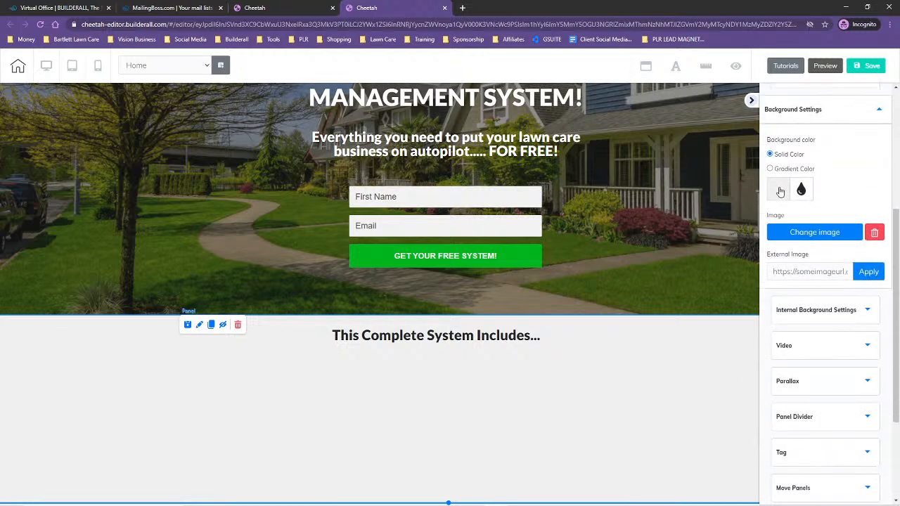
click(783, 194)
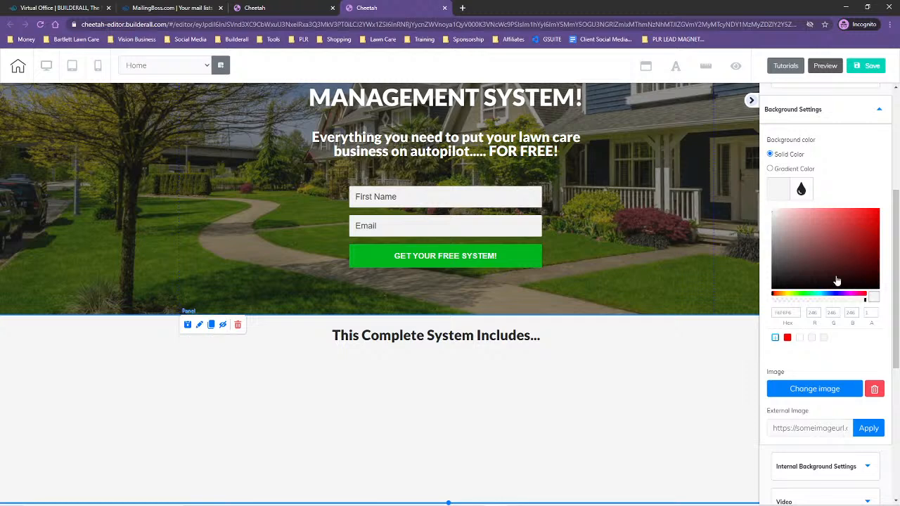
scroll(814, 273, up, 4)
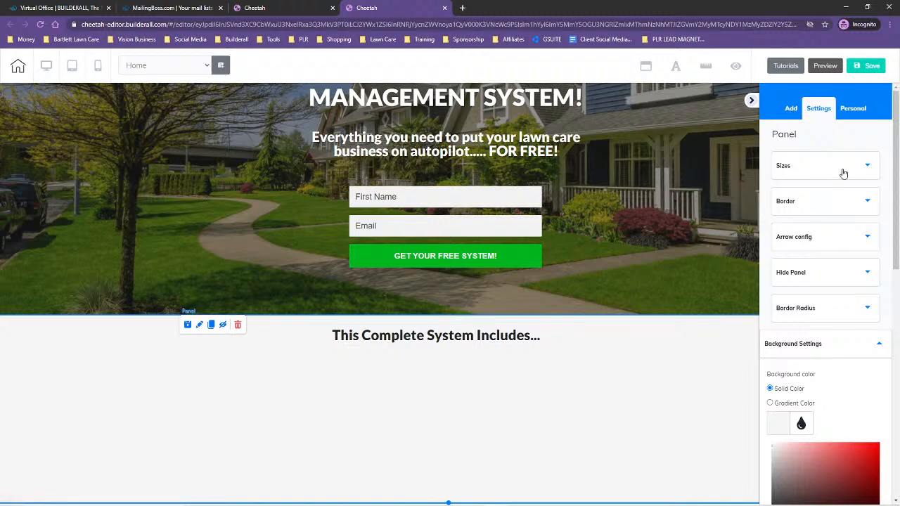
Step: Increase the height of the "This Complete System Includes..." panel to 835
click(791, 111)
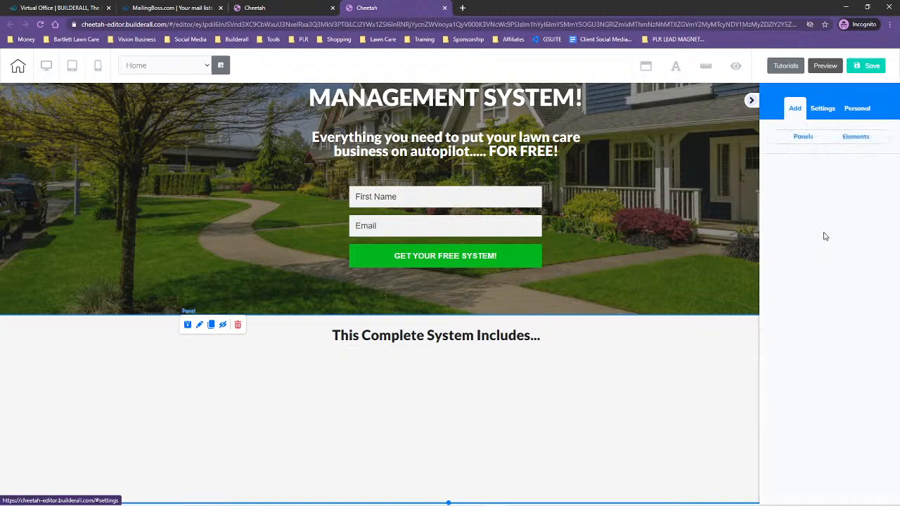
click(548, 472)
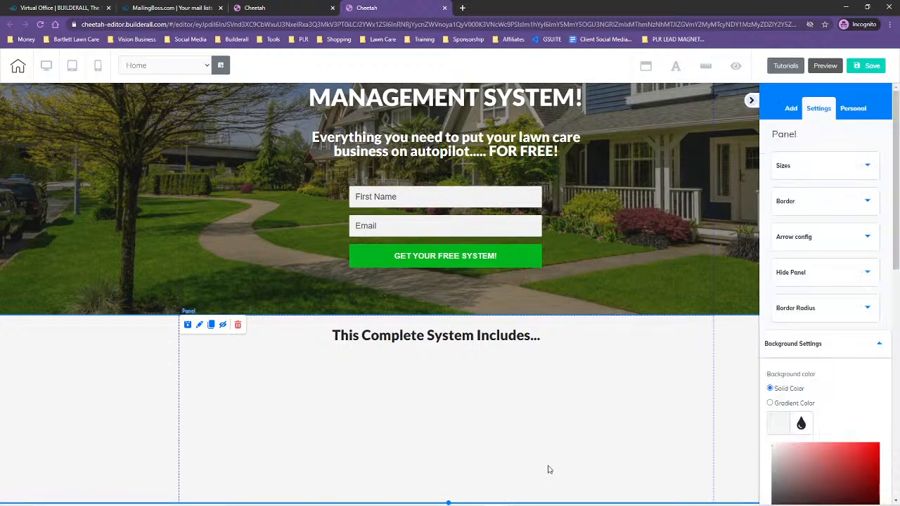
click(817, 169)
drag(781, 229, 785, 225)
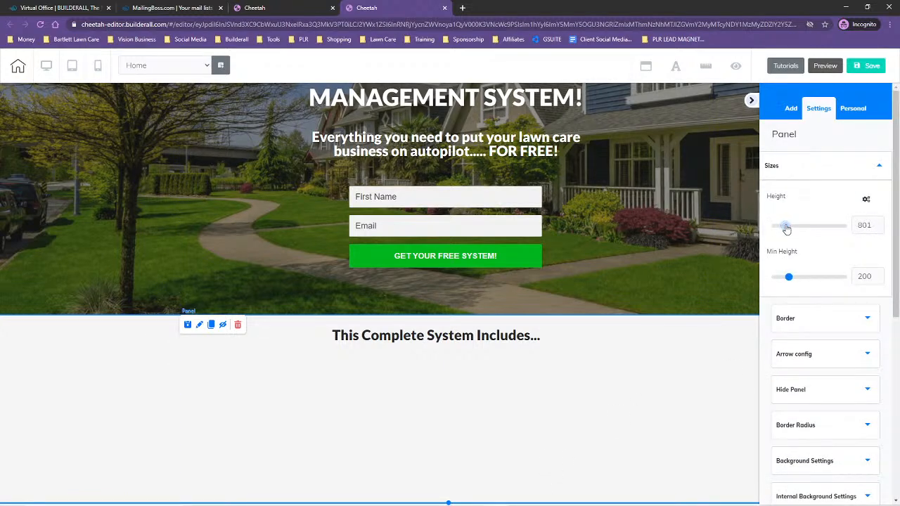
scroll(701, 421, down, 2)
scroll(685, 428, down, 1)
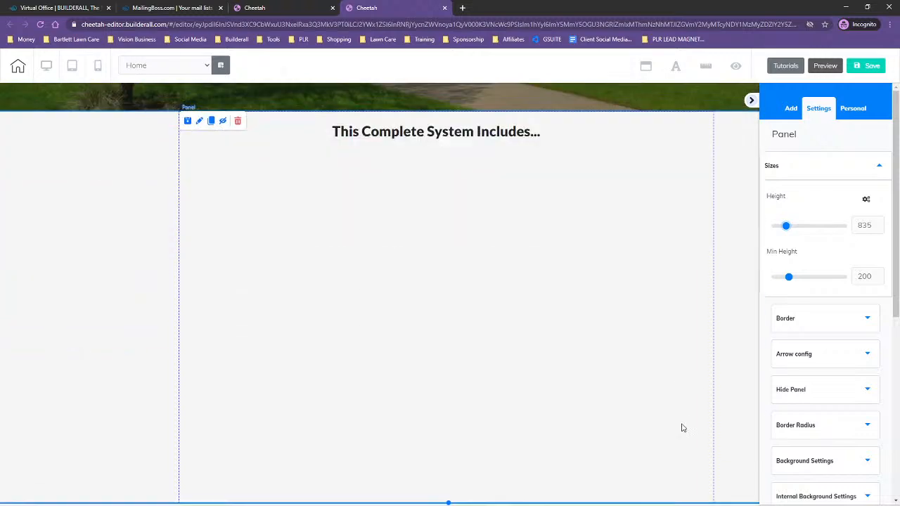
Step: Add four horizontal image placeholders to the panel, three across the middle and one centred under the "This Complete System Includes..." heading
click(789, 110)
click(855, 137)
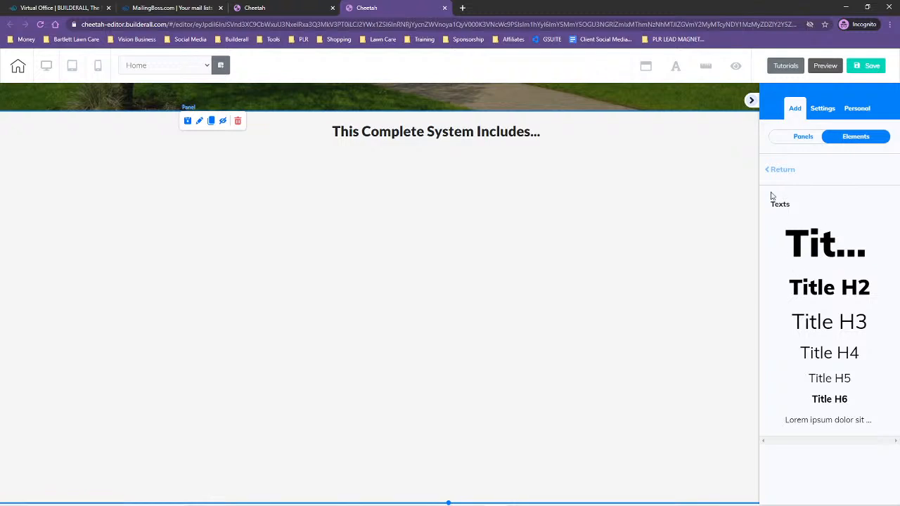
click(789, 171)
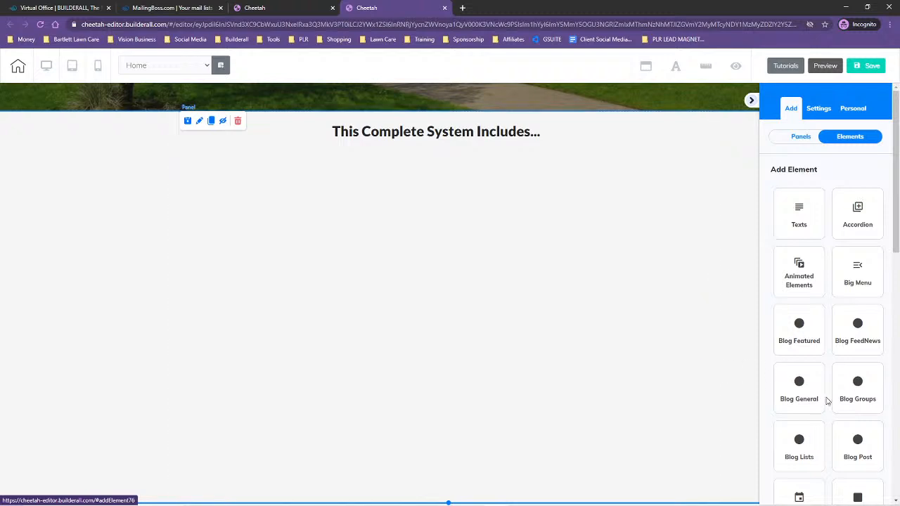
scroll(824, 401, down, 5)
click(858, 316)
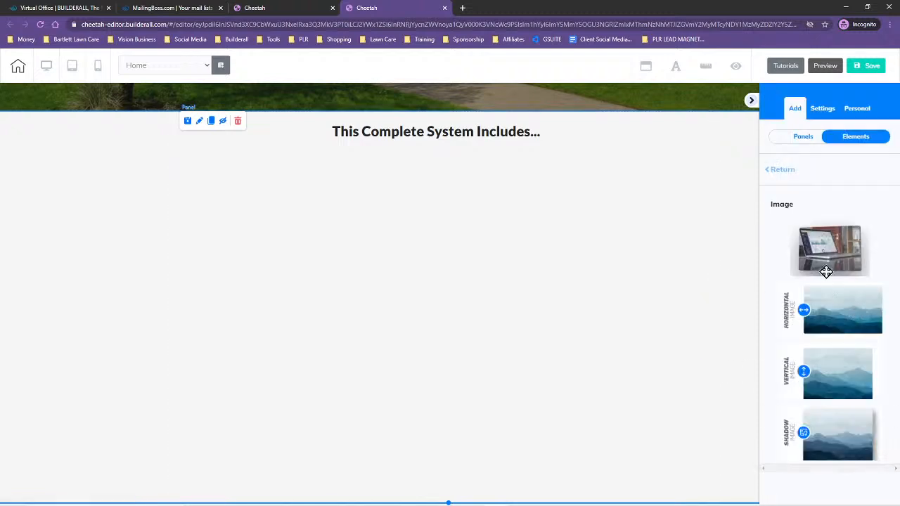
drag(846, 309, 263, 318)
drag(858, 315, 420, 328)
drag(869, 307, 562, 323)
drag(852, 310, 435, 187)
Step: Spread the three lower image placeholders apart so they form an evenly spaced row across the panel
drag(526, 345, 629, 350)
drag(401, 330, 427, 335)
drag(253, 336, 267, 337)
drag(426, 335, 429, 330)
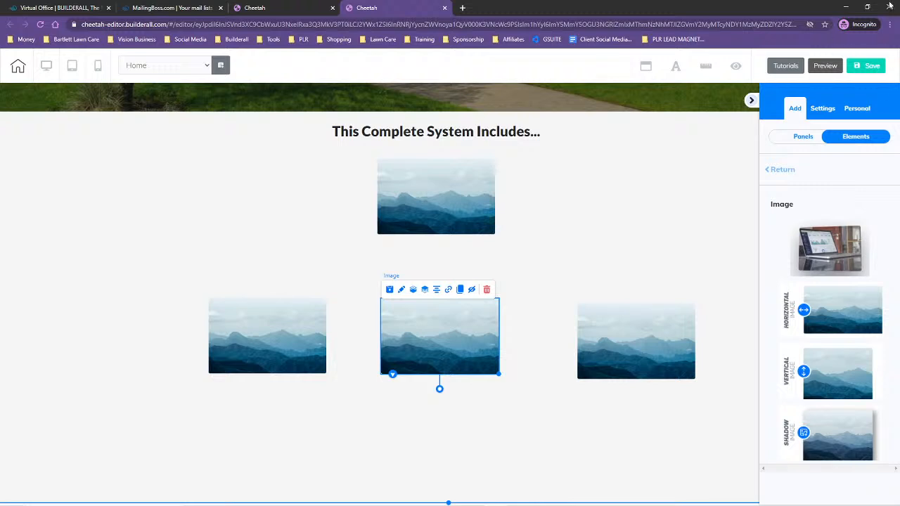
Step: Open yardbook.com in a new maximized browser window and find the "A Complete Suite of Features" section
mouse_move(407, 503)
key(ctrl+n)
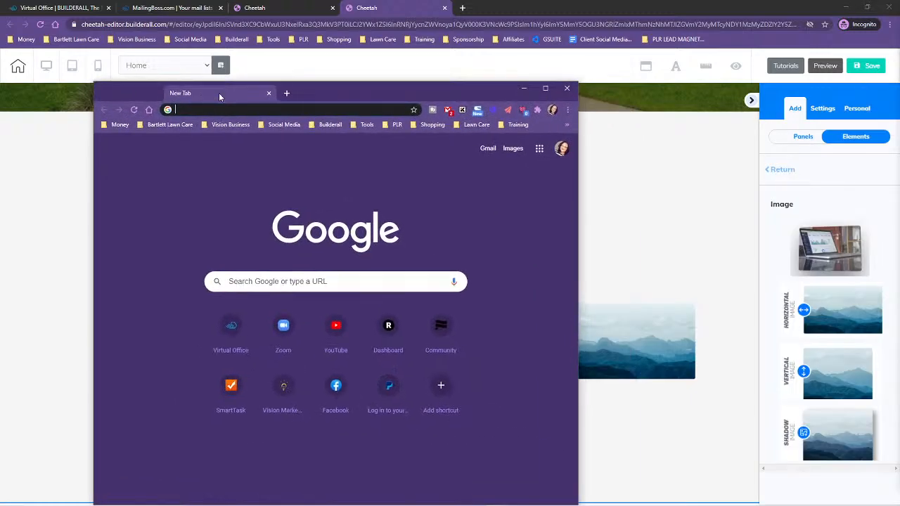
double_click(517, 87)
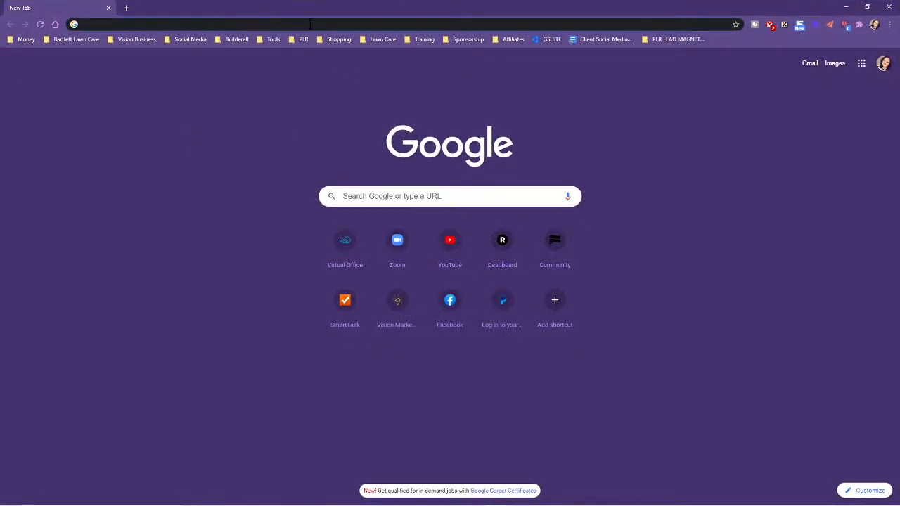
click(310, 24)
text(yardbo)
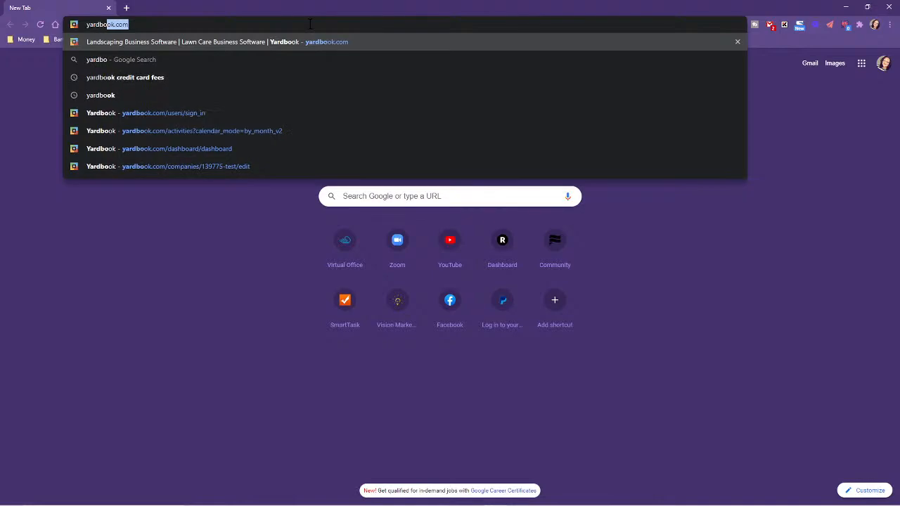
key(Return)
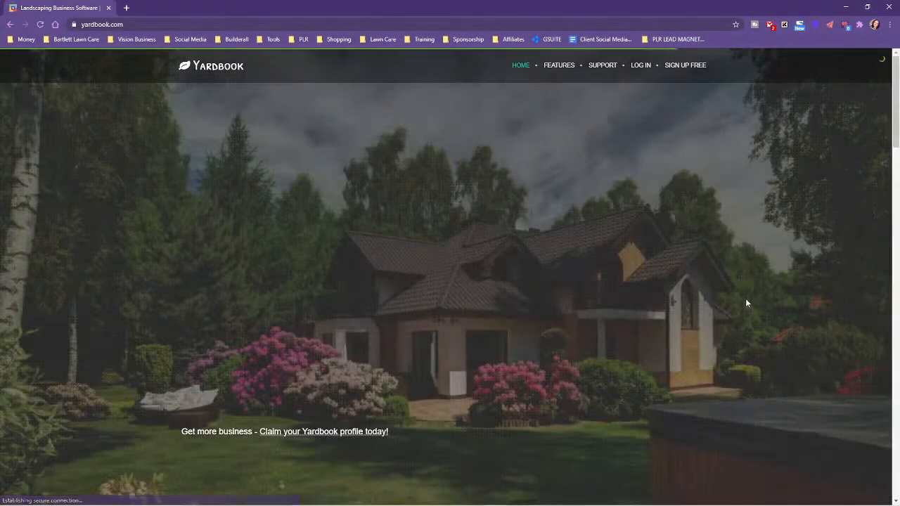
scroll(746, 298, down, 10)
scroll(743, 278, up, 2)
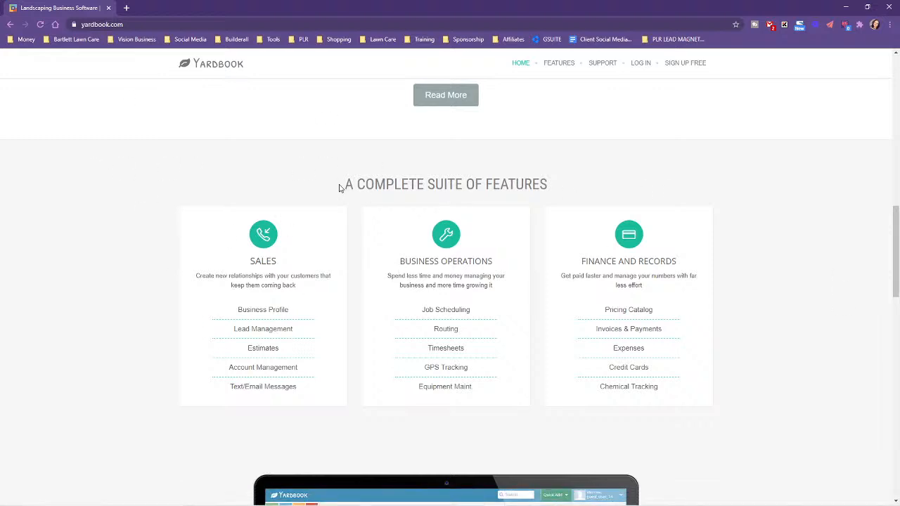
drag(346, 181, 627, 183)
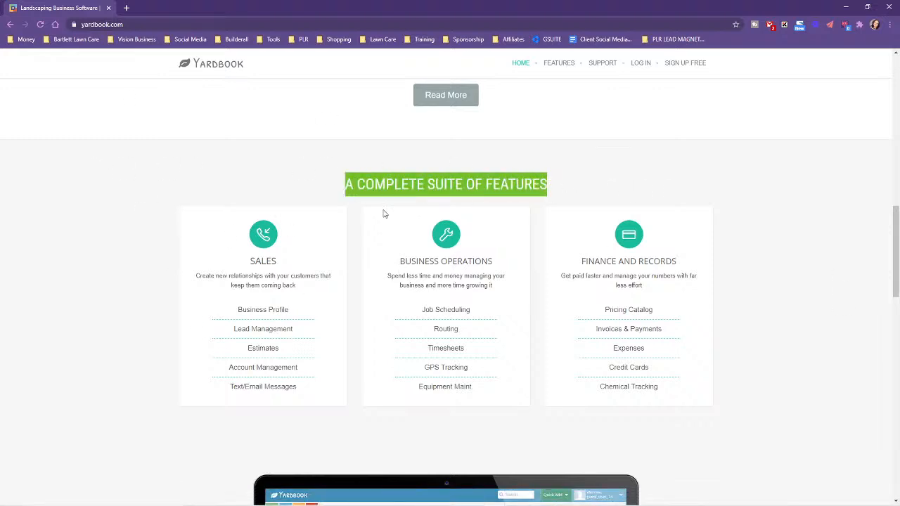
click(87, 276)
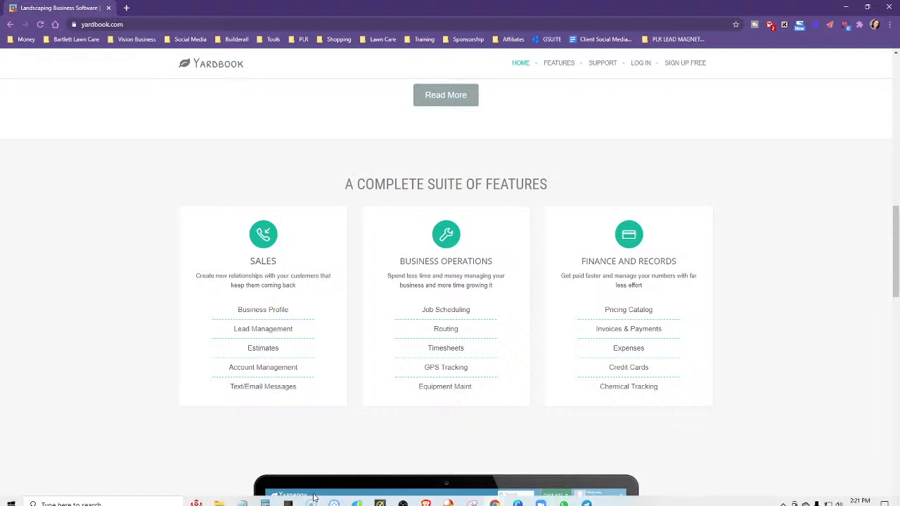
Step: Capture the whole Sales feature card with the Snipping Tool and copy the snip
click(472, 497)
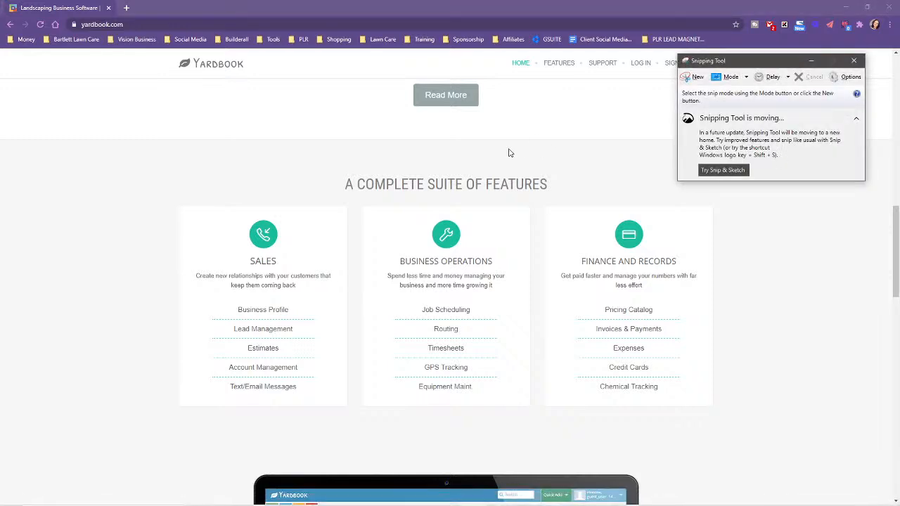
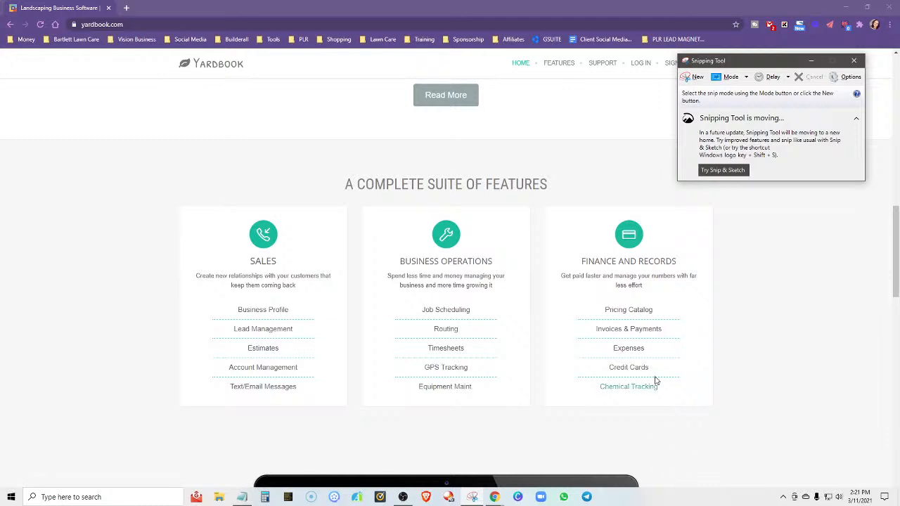
click(693, 79)
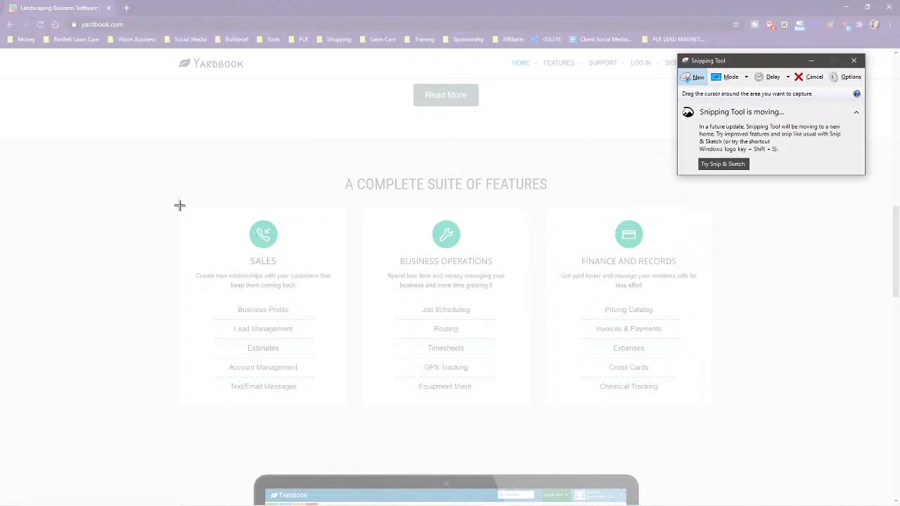
drag(180, 206, 297, 315)
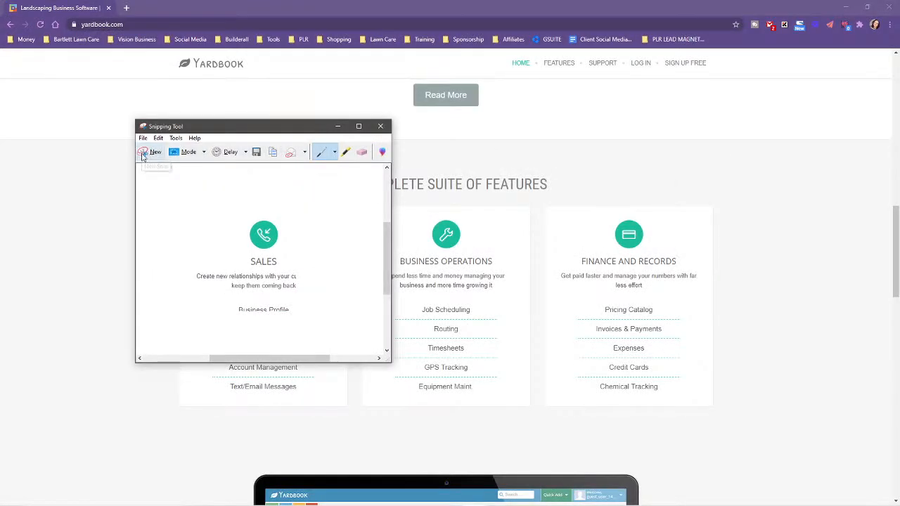
click(149, 152)
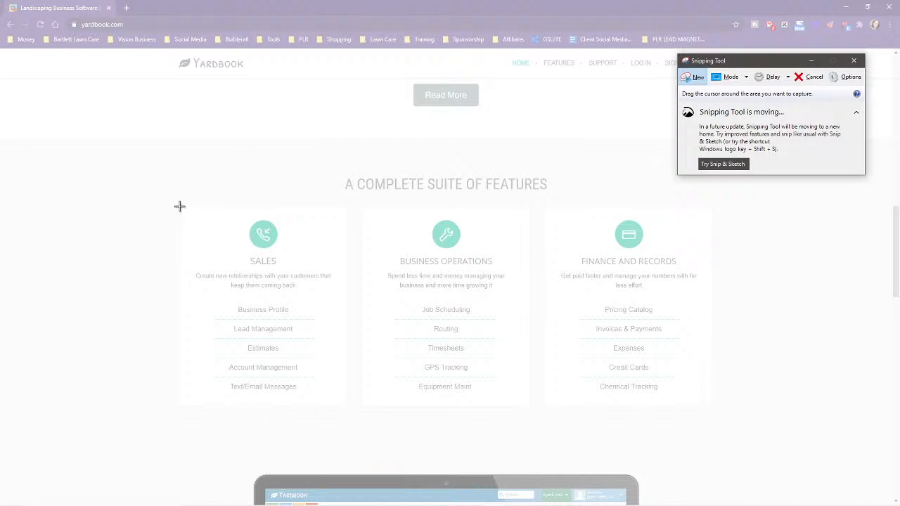
drag(179, 207, 346, 407)
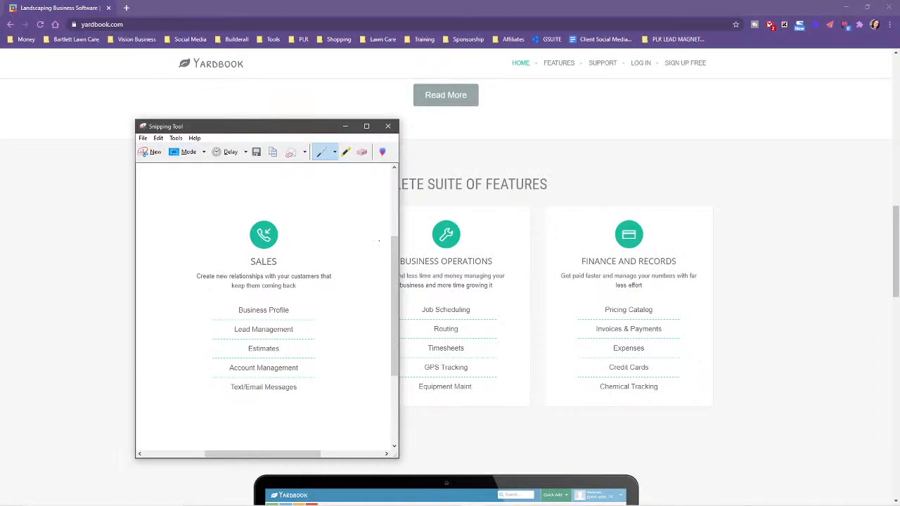
click(158, 138)
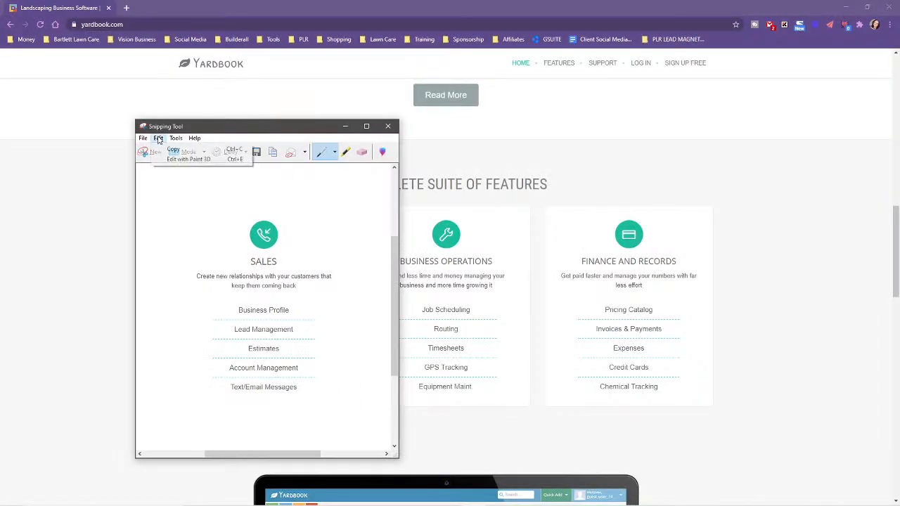
click(167, 150)
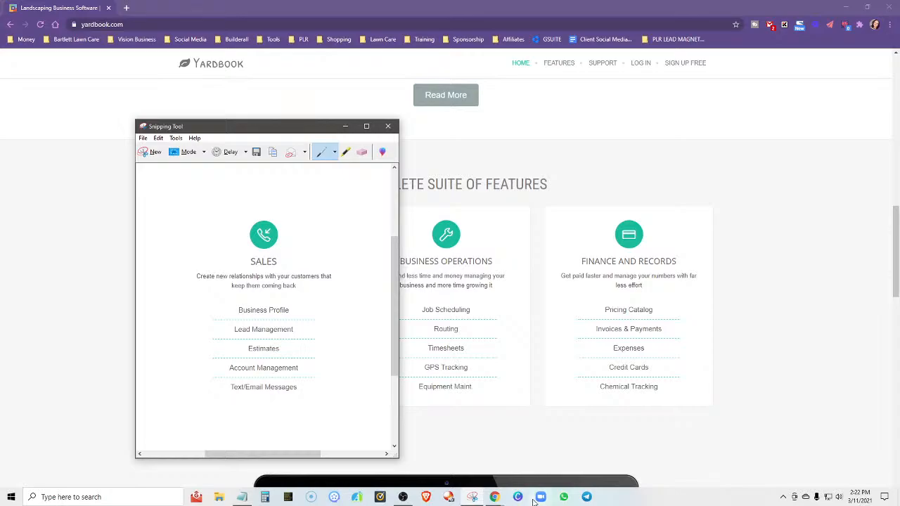
Step: Switch to Canva and create a new custom-size design of 700 x 700 px
click(517, 497)
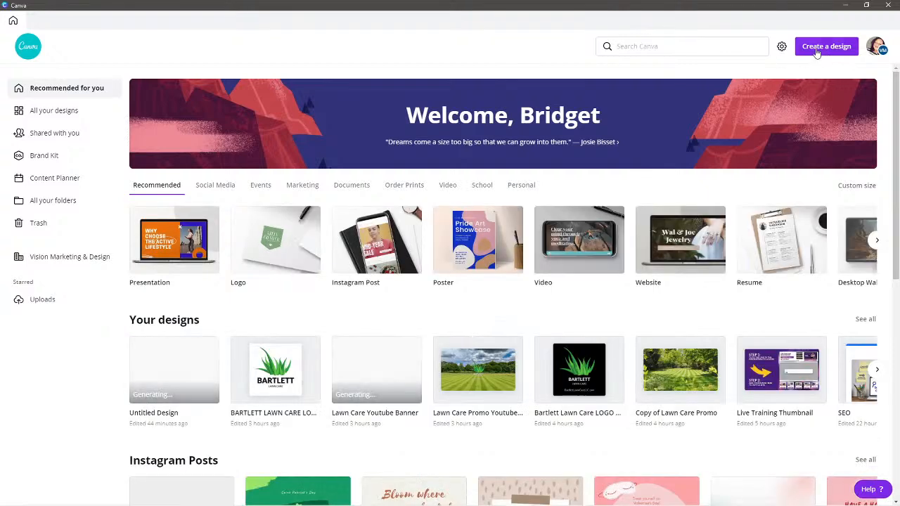
click(816, 50)
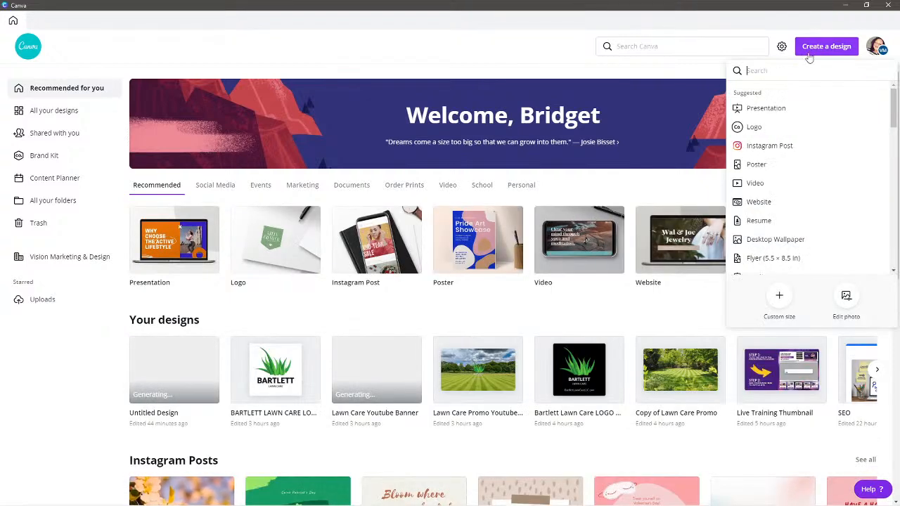
click(780, 301)
click(757, 97)
text(700)
click(811, 98)
text(700)
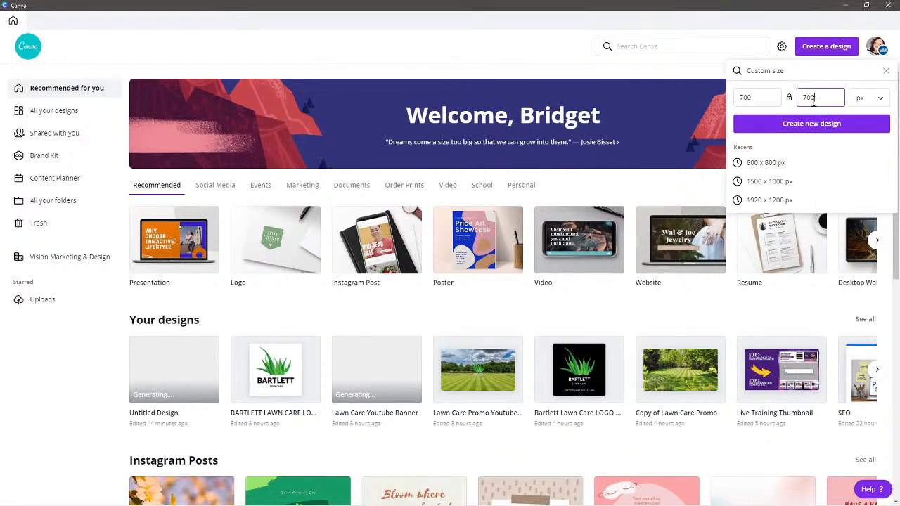
click(801, 127)
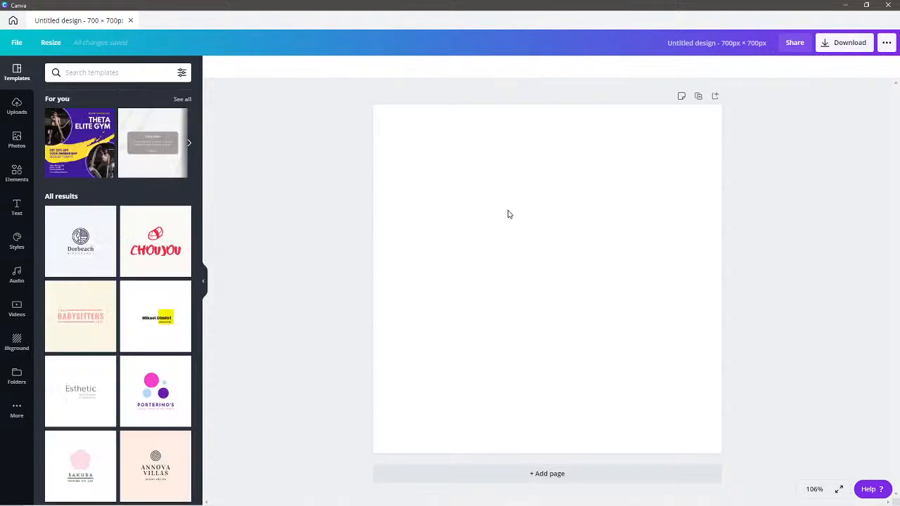
Step: Paste the Sales card snip into the blank design, enlarge it to nearly the full page height and centre it
click(536, 274)
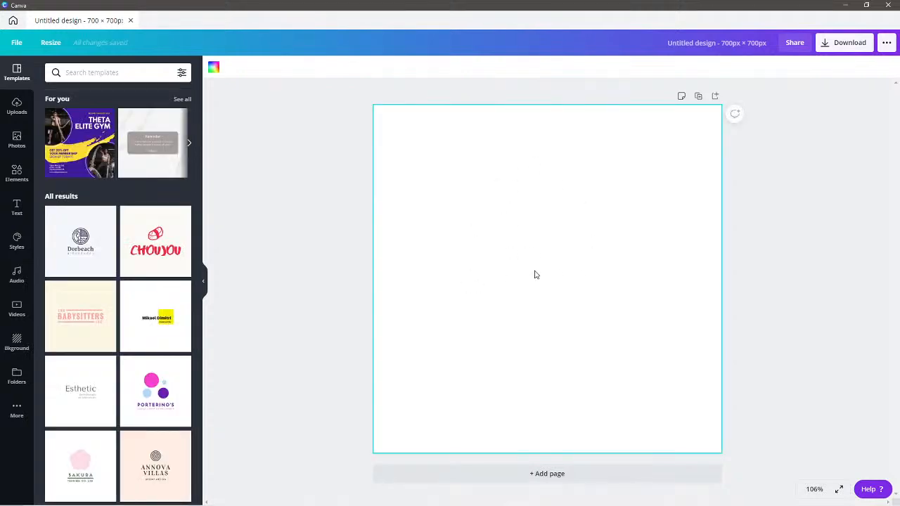
key(ctrl+v)
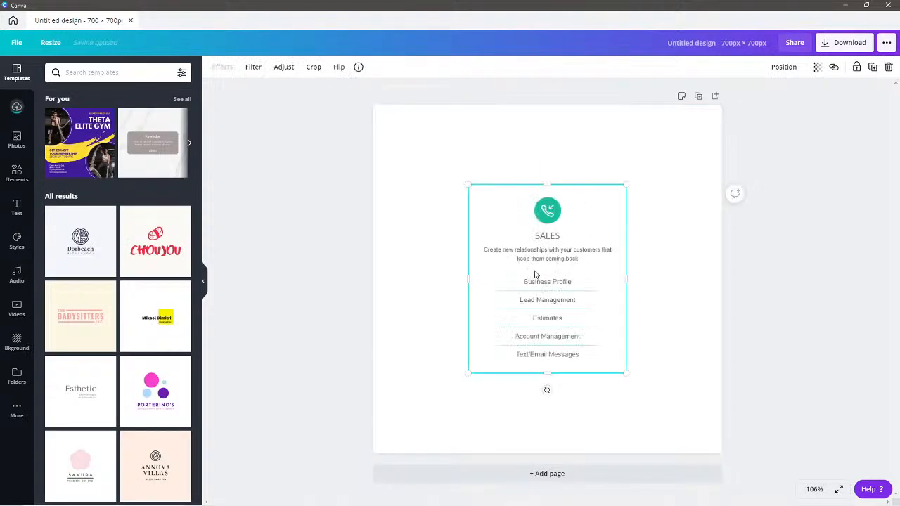
drag(535, 273, 448, 193)
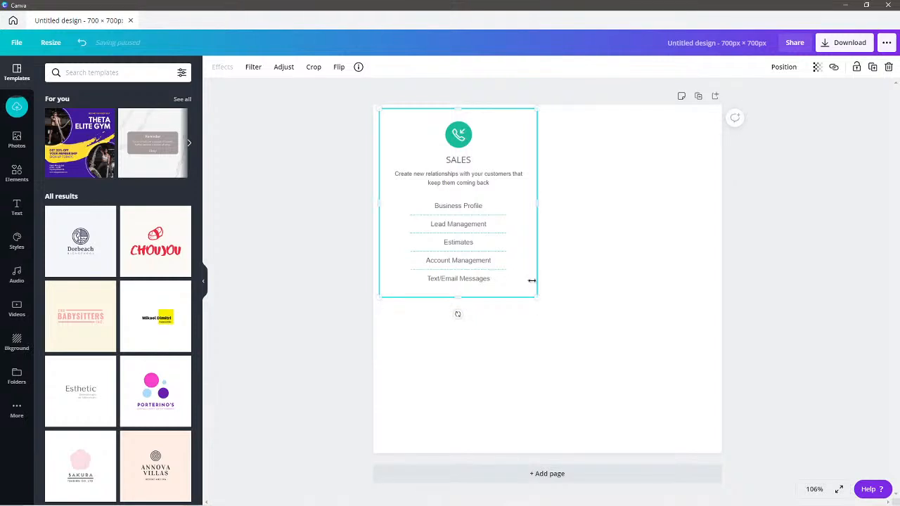
drag(535, 297, 703, 415)
drag(474, 265, 525, 258)
click(749, 254)
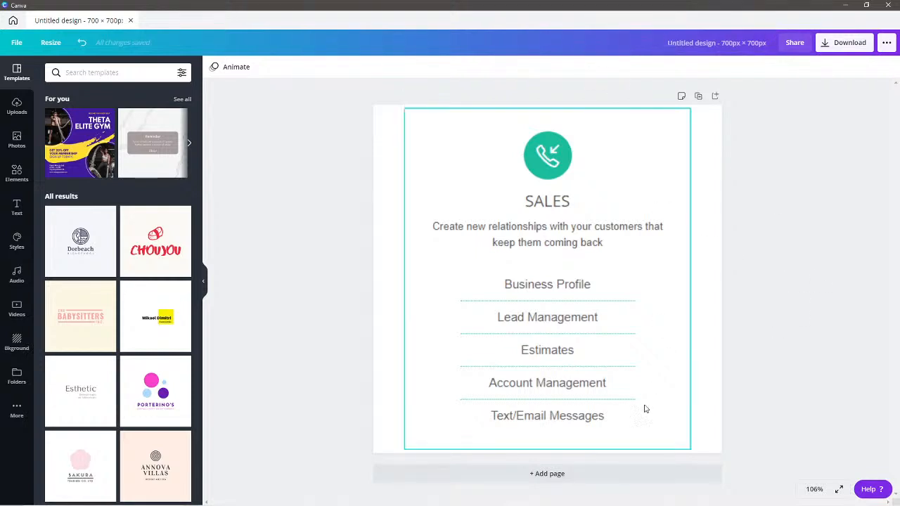
Step: Duplicate the Sales page and delete the card image from the copy to get a blank second page
click(698, 97)
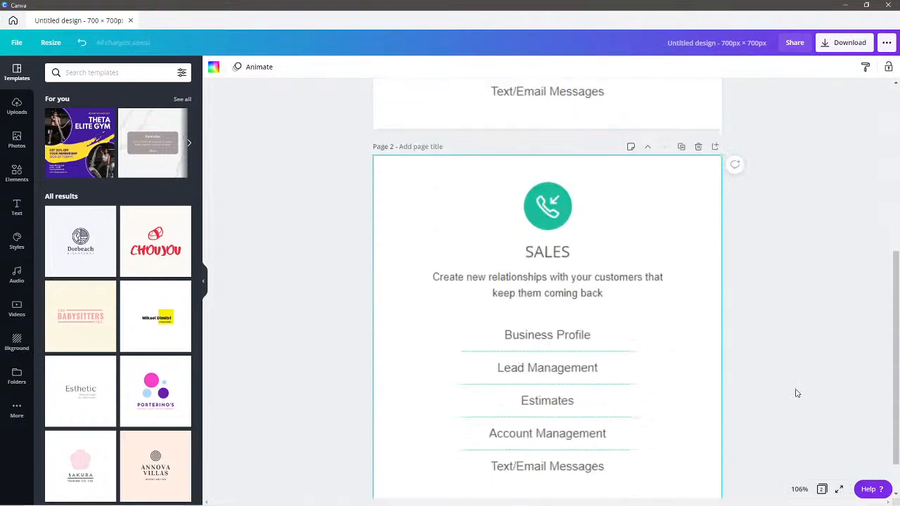
click(587, 371)
key(Delete)
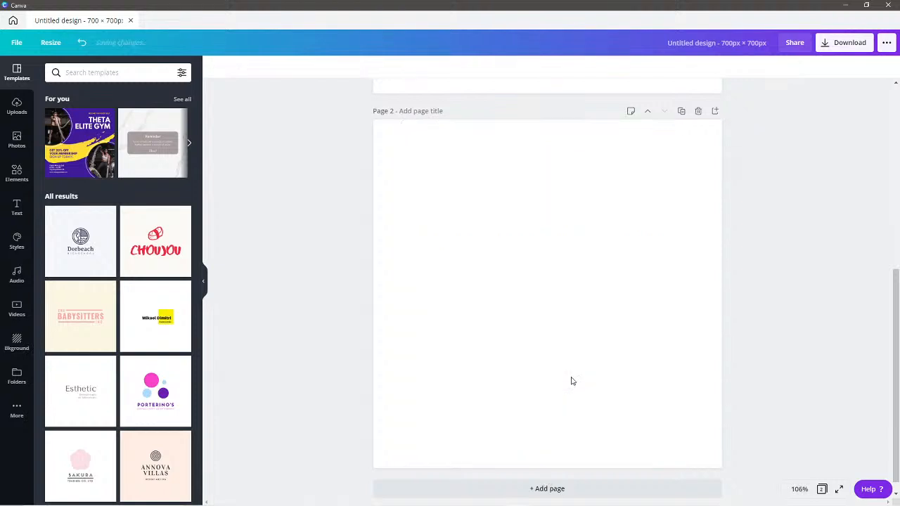
Step: Switch to the Yardbook page, capture the whole Business Operations feature card with the Snipping Tool and copy the snip
mouse_move(517, 498)
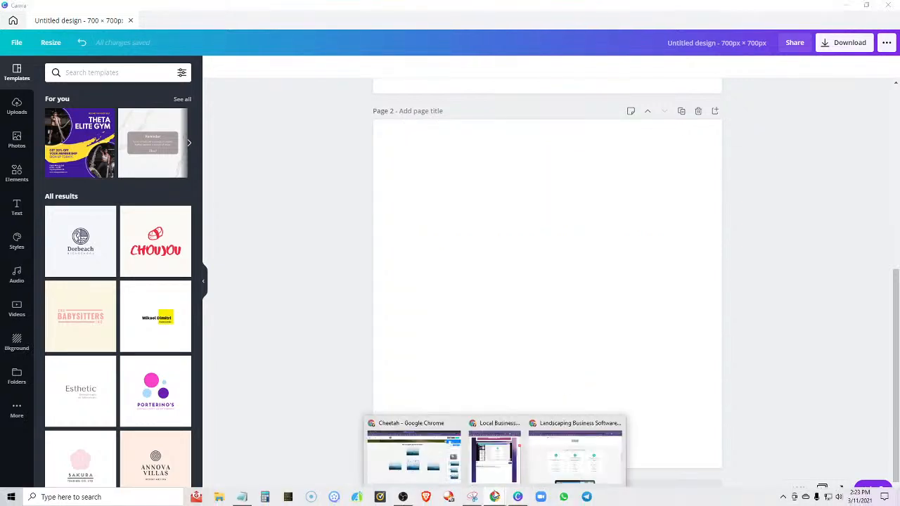
click(440, 466)
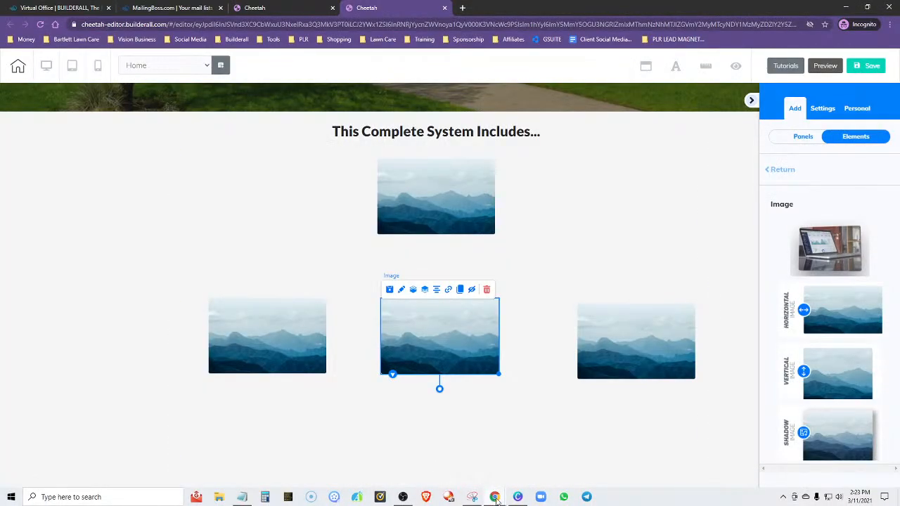
click(578, 466)
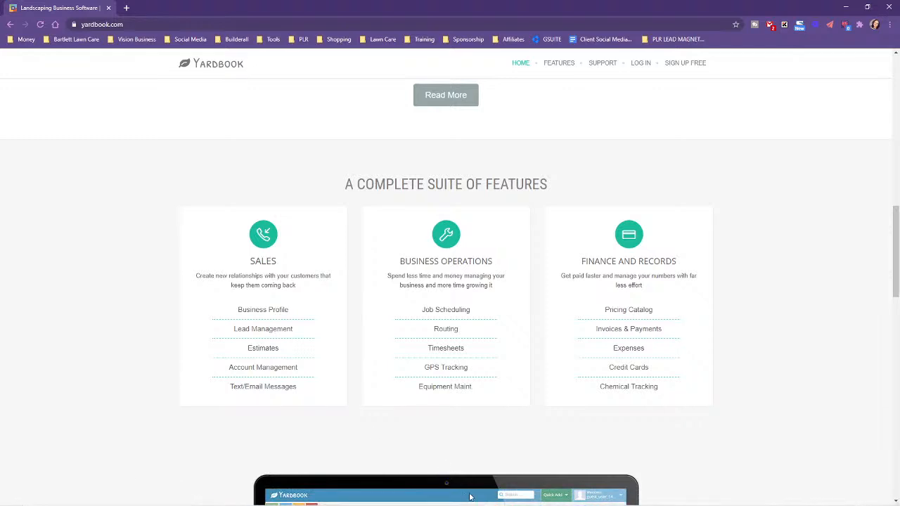
click(453, 497)
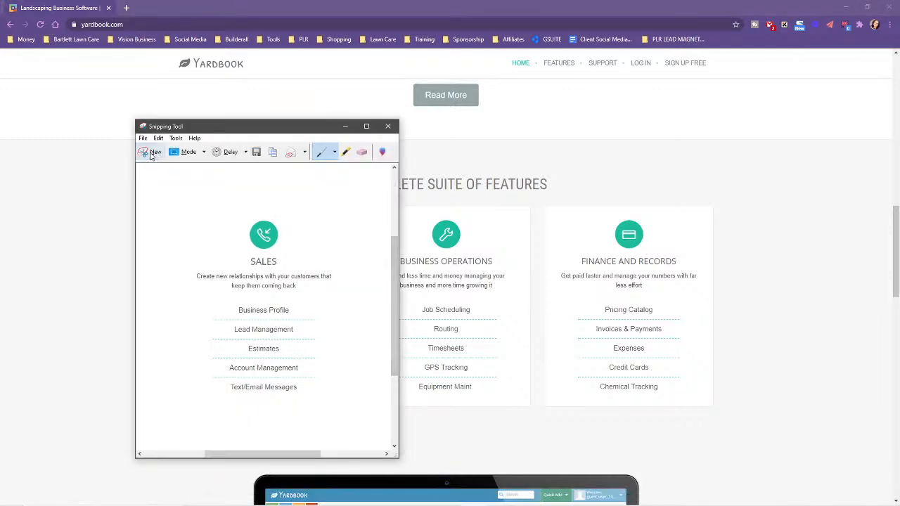
click(151, 152)
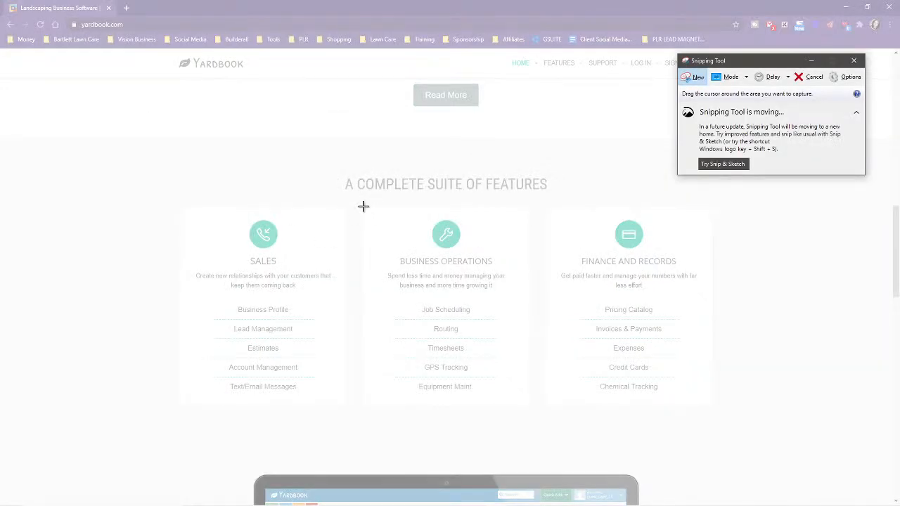
drag(363, 205, 530, 405)
click(343, 138)
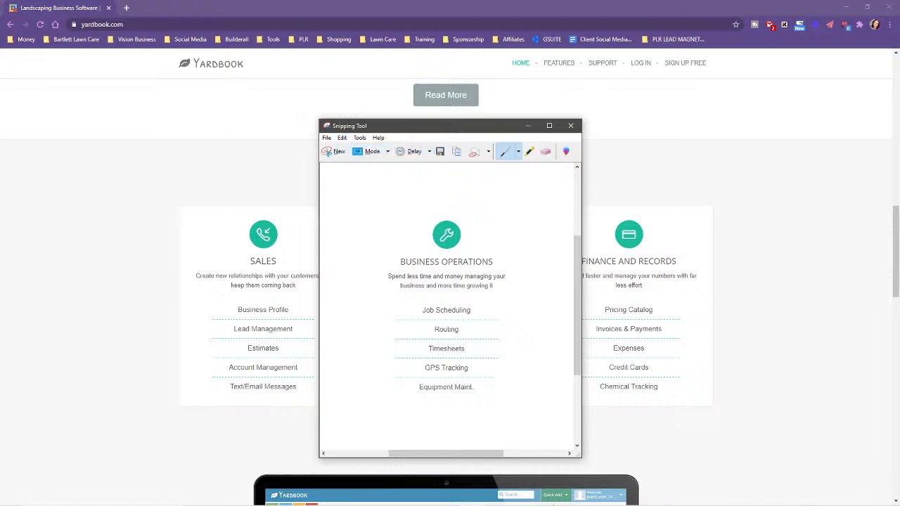
Step: Switch to Canva, paste the Business Operations snip onto blank page 2, enlarge it to nearly the full page height and centre it
mouse_move(464, 505)
click(518, 497)
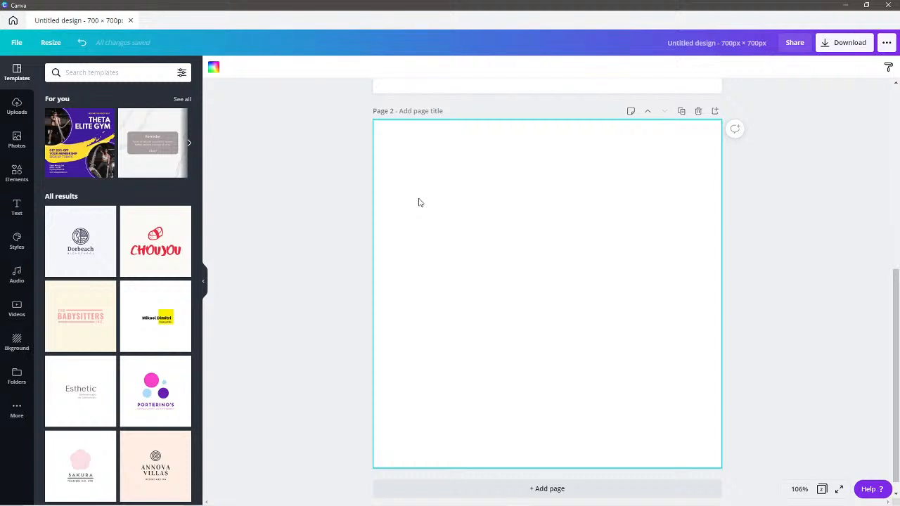
key(ctrl+v)
drag(555, 293, 471, 221)
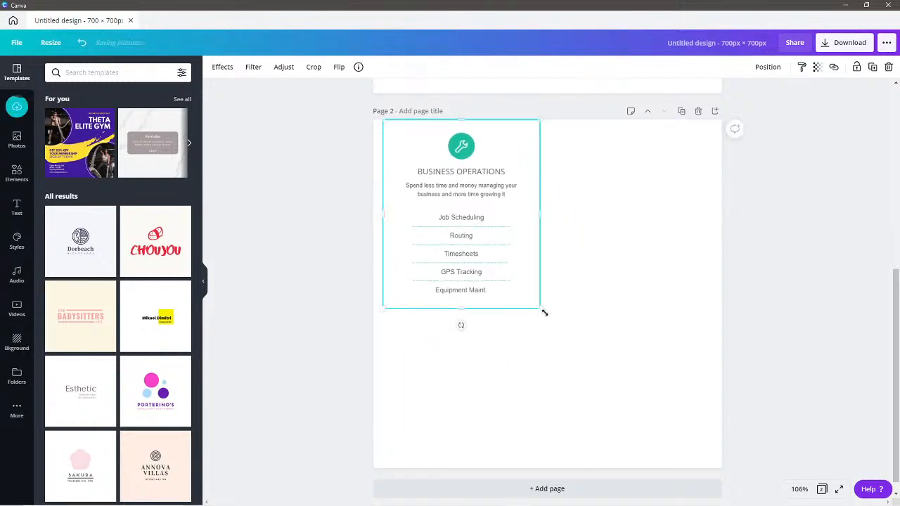
drag(548, 317, 701, 446)
drag(510, 300, 529, 298)
Step: Shrink the Business Operations card slightly to match the Sales card on page 1, and add a blank third page
scroll(773, 307, up, 5)
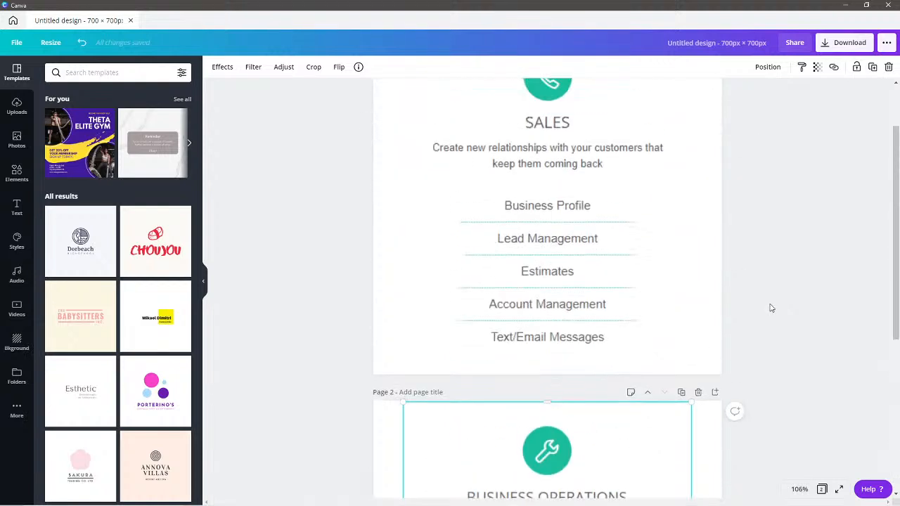
scroll(727, 309, up, 1)
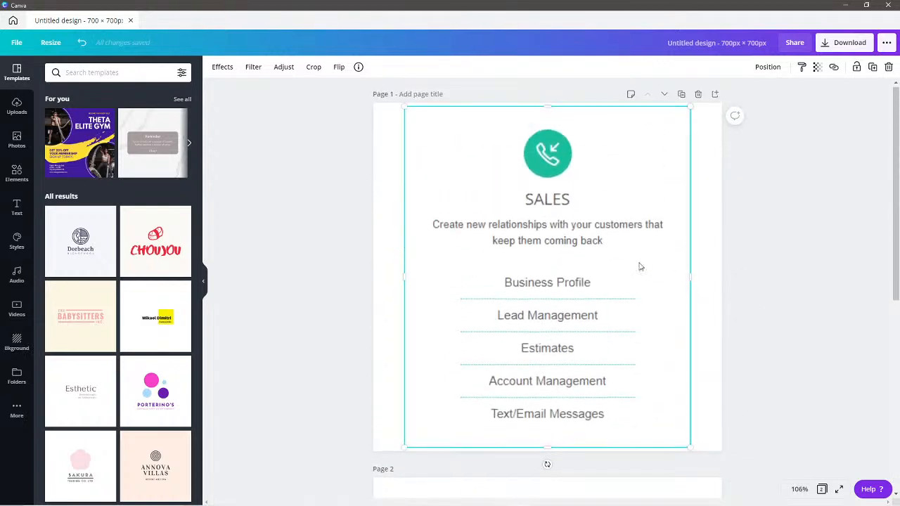
scroll(590, 376, down, 5)
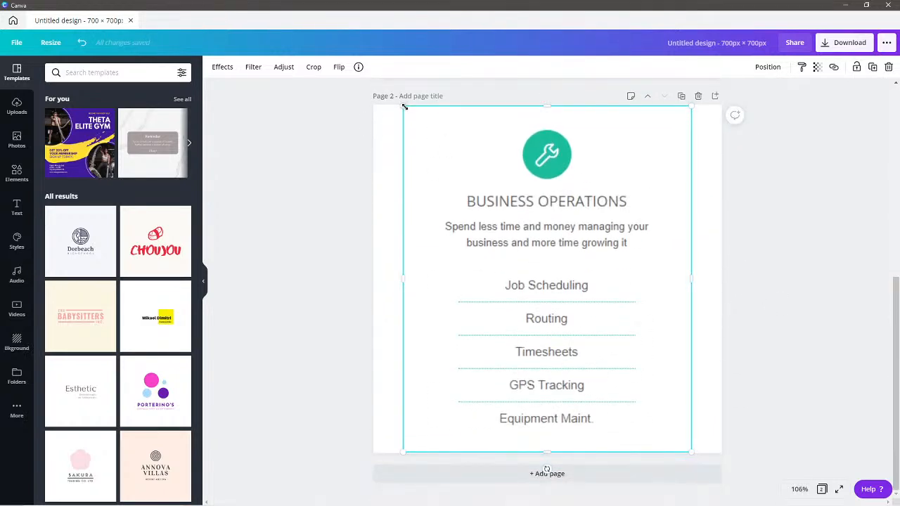
drag(404, 106, 407, 106)
drag(539, 251, 538, 247)
click(620, 474)
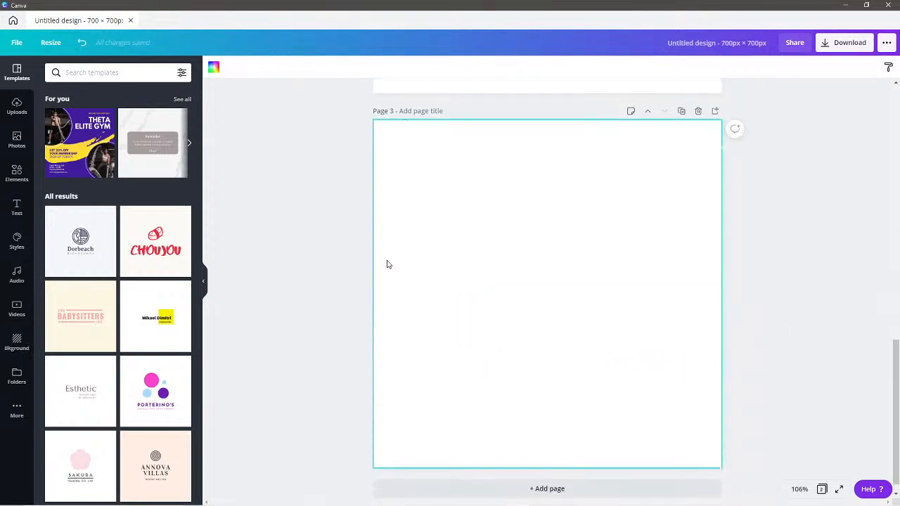
Step: Switch to the Yardbook page, capture the whole Finance and Records feature card with the Snipping Tool and copy the snip
mouse_move(380, 504)
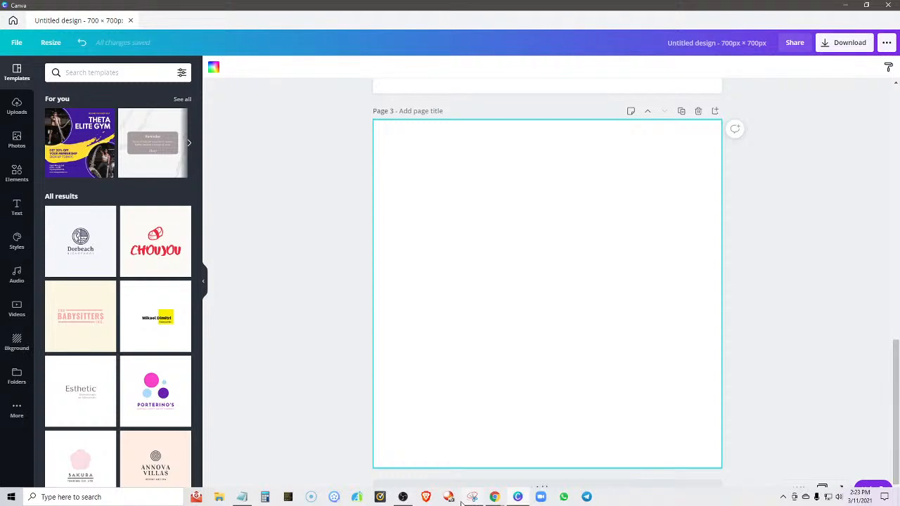
mouse_move(494, 497)
click(555, 440)
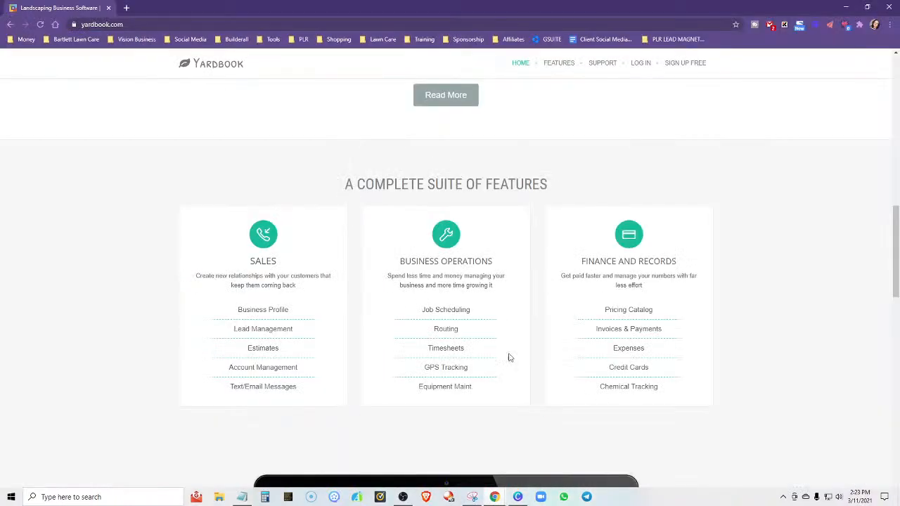
click(473, 499)
click(334, 150)
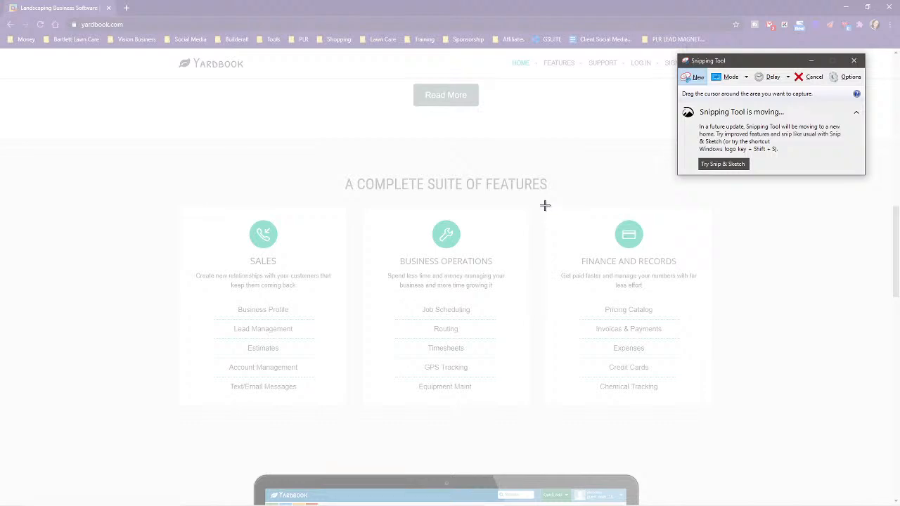
drag(546, 206, 711, 405)
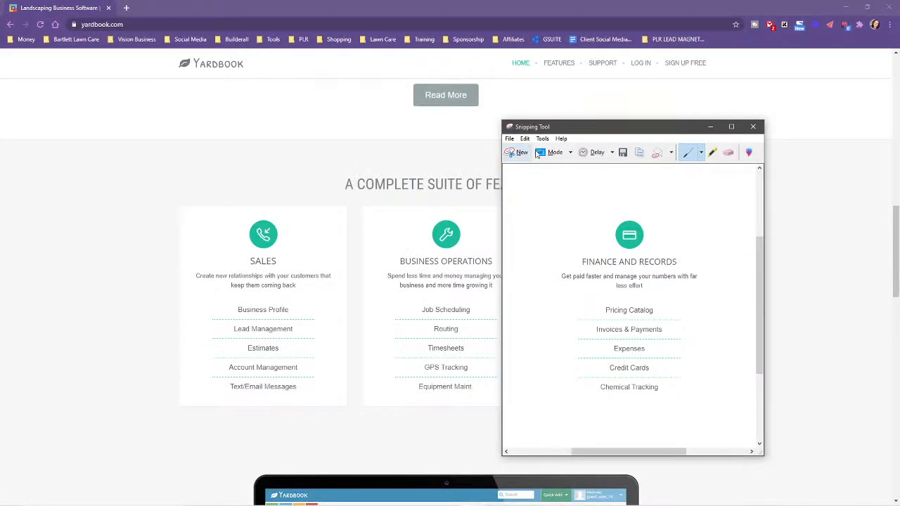
click(524, 139)
click(533, 149)
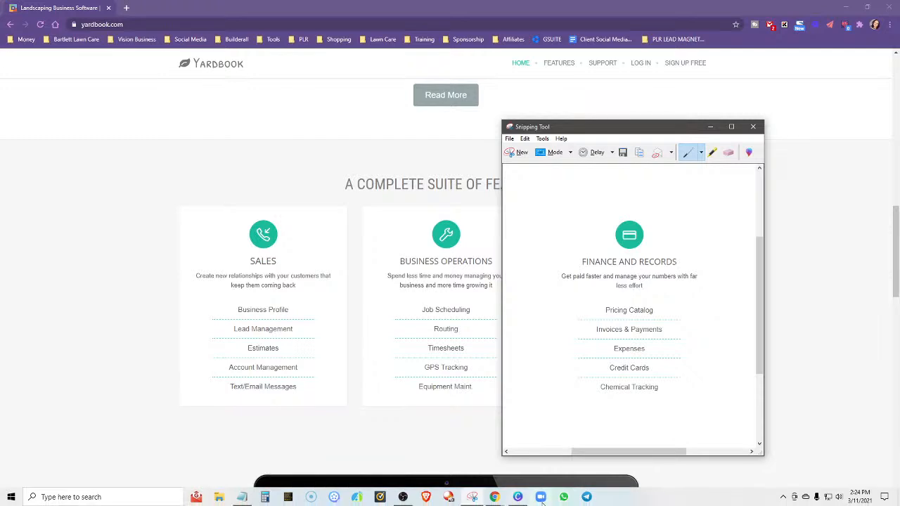
Step: Switch to Canva, paste the Finance and Records snip onto page 3, enlarge it to about 571 x 678 px and centre it
click(517, 497)
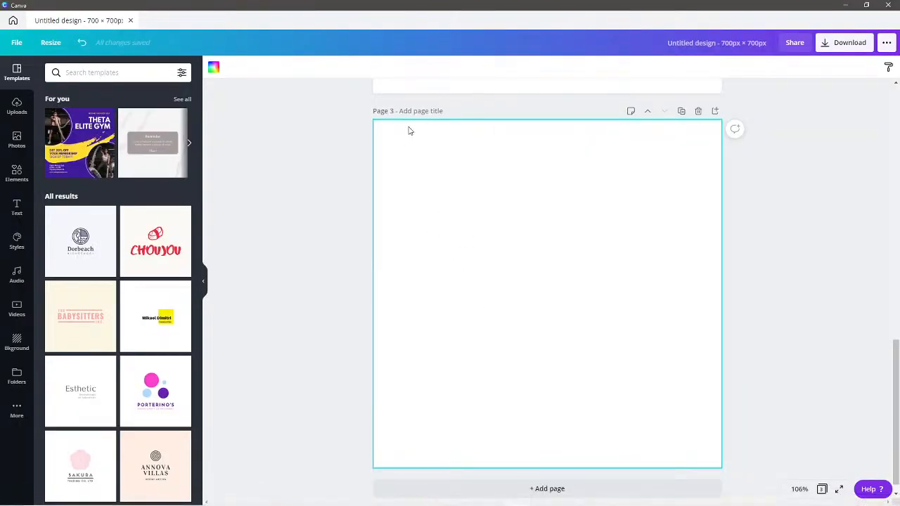
key(ctrl+v)
drag(535, 274, 466, 197)
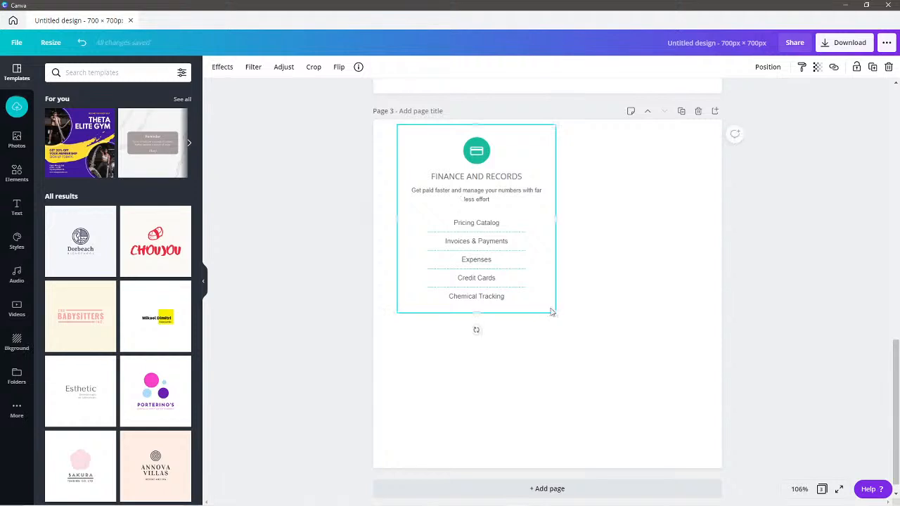
drag(556, 313, 683, 463)
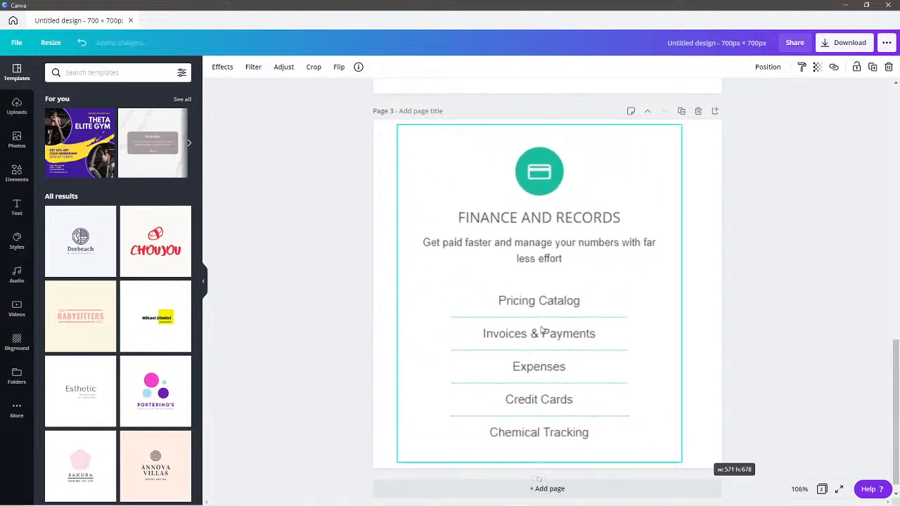
drag(519, 293, 528, 293)
click(780, 243)
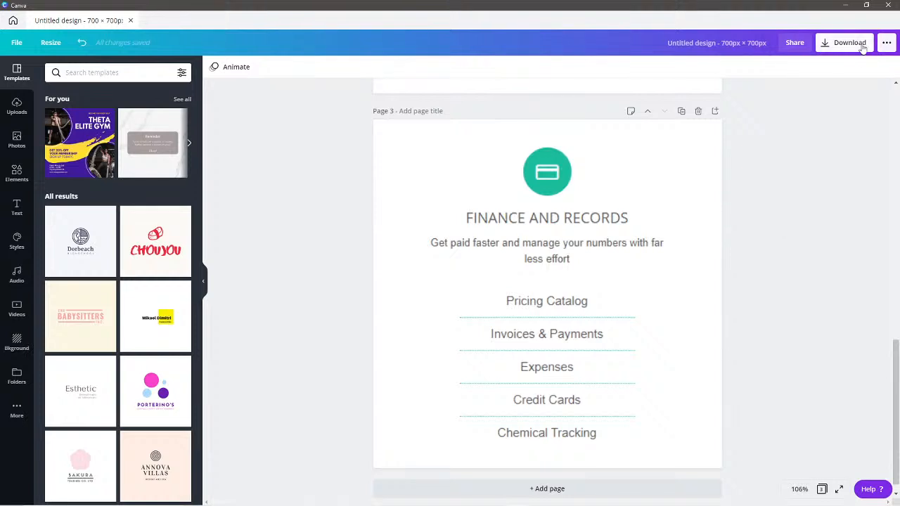
Step: Rename the design as Yardbook Features
click(749, 44)
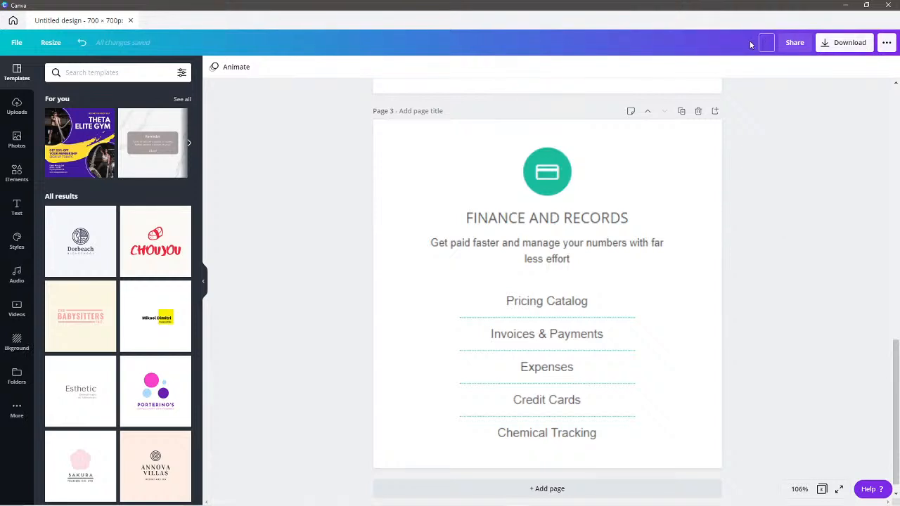
text(Yardbook Features)
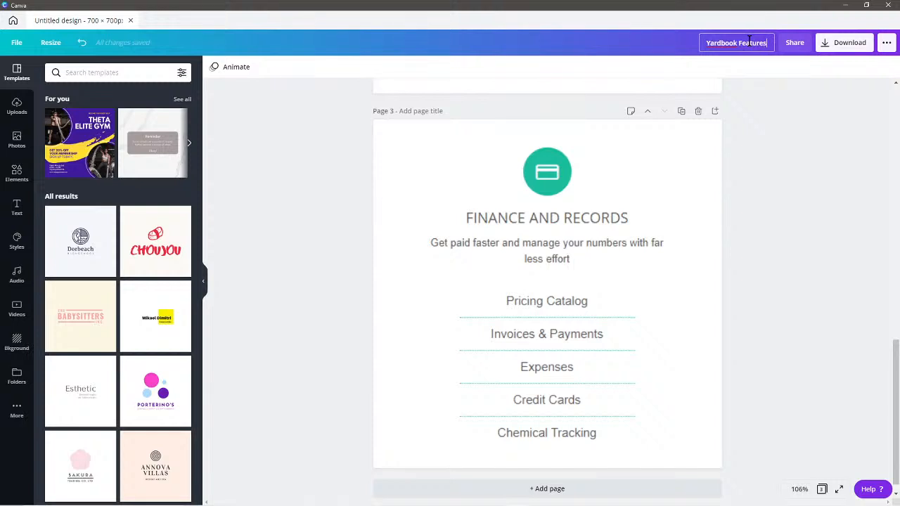
key(Return)
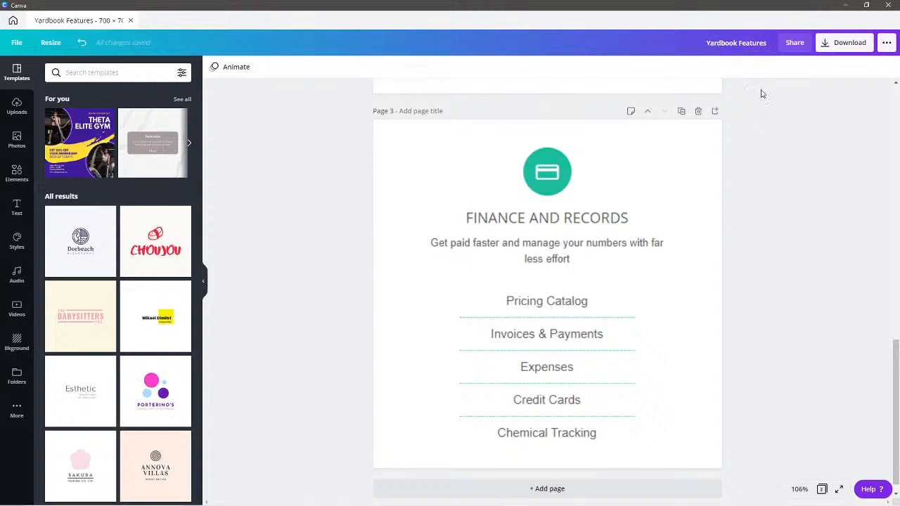
Step: Download all three pages as PNG and save the Yardbook Features ZIP in New folder inside the Lawn Care Template folder
click(828, 47)
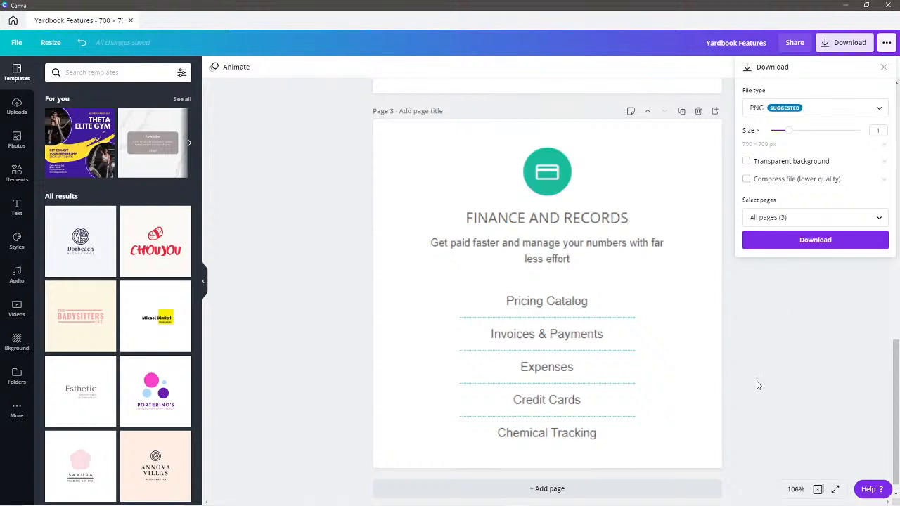
scroll(658, 345, up, 6)
scroll(780, 385, up, 1)
scroll(749, 344, up, 3)
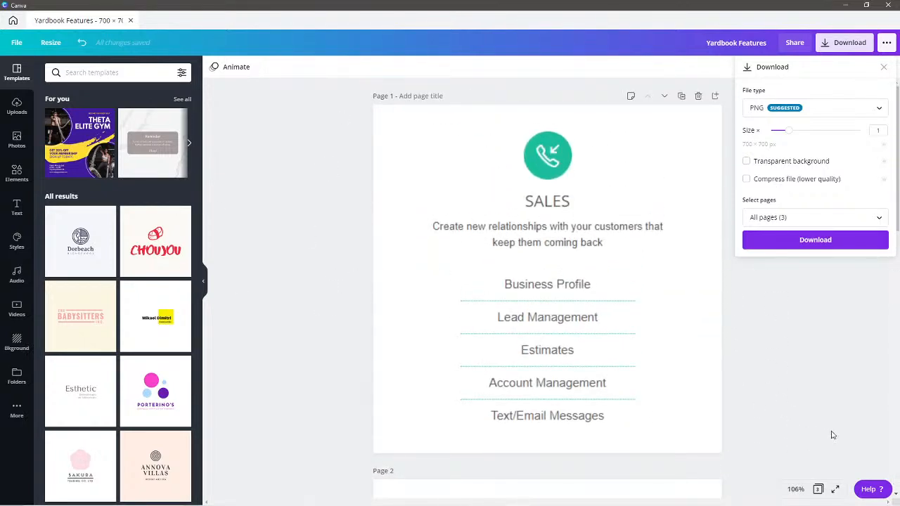
scroll(787, 419, down, 12)
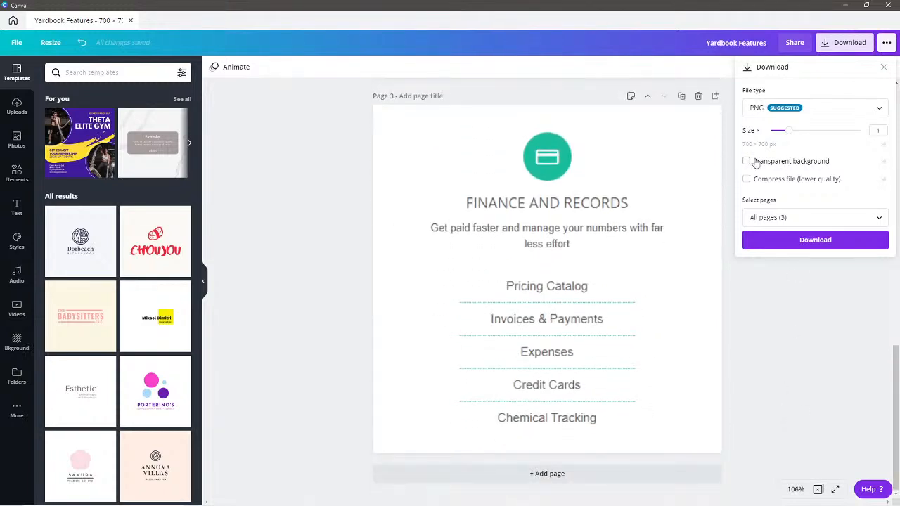
click(819, 240)
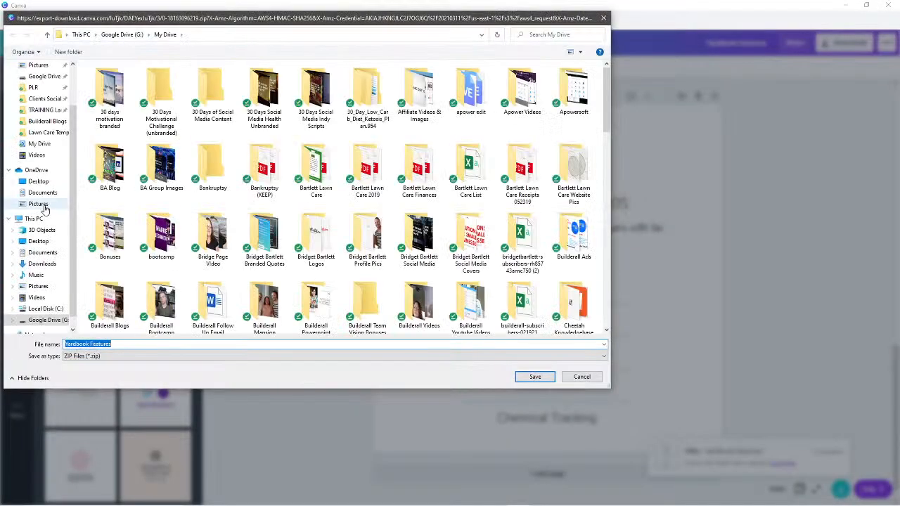
click(51, 132)
double_click(106, 90)
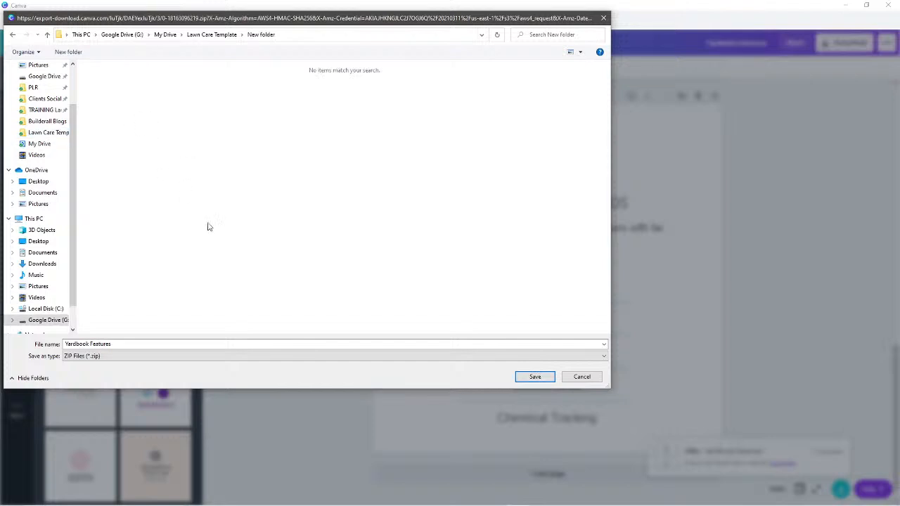
click(535, 376)
Step: Close the Snipping Tool without saving the snip, and close the Yardbook window to return to the Cheetah editor
click(845, 5)
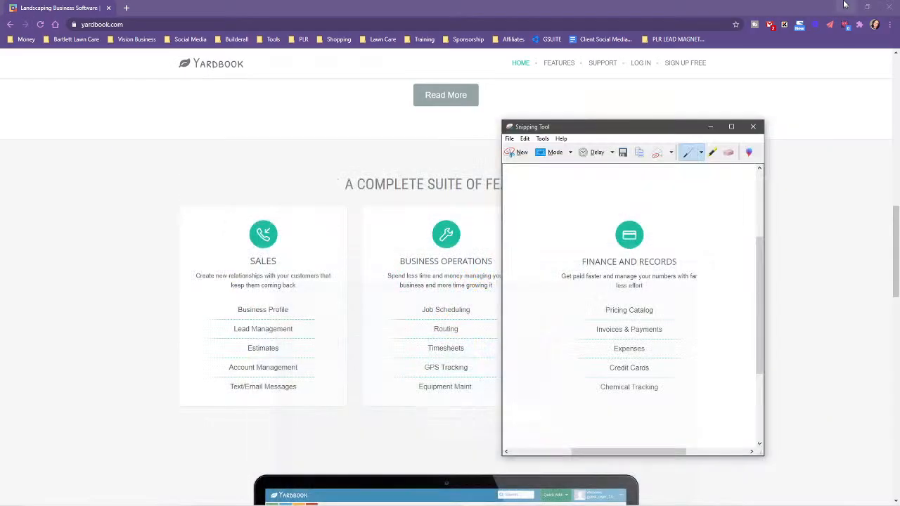
click(753, 127)
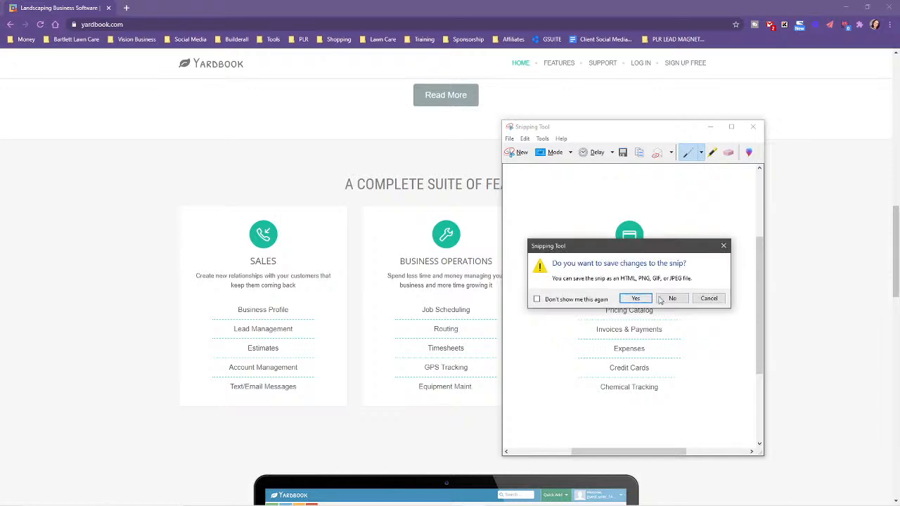
click(668, 297)
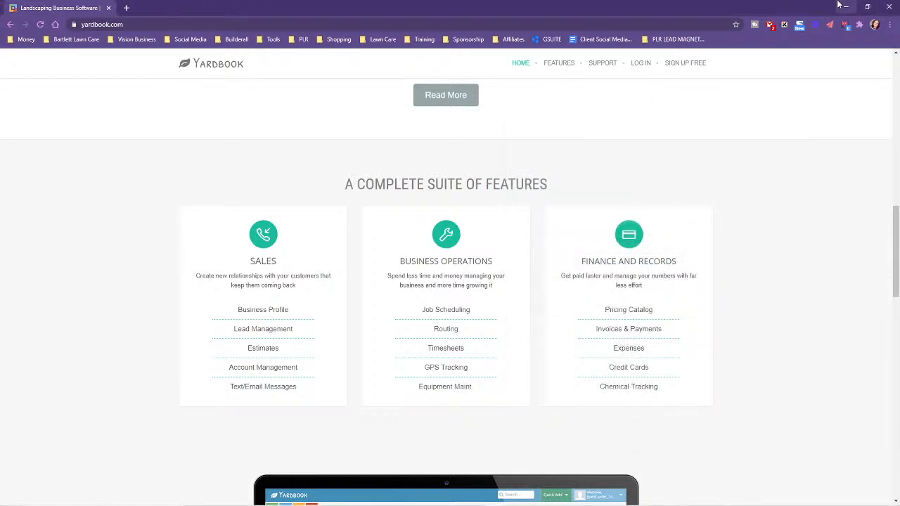
drag(542, 6, 436, 4)
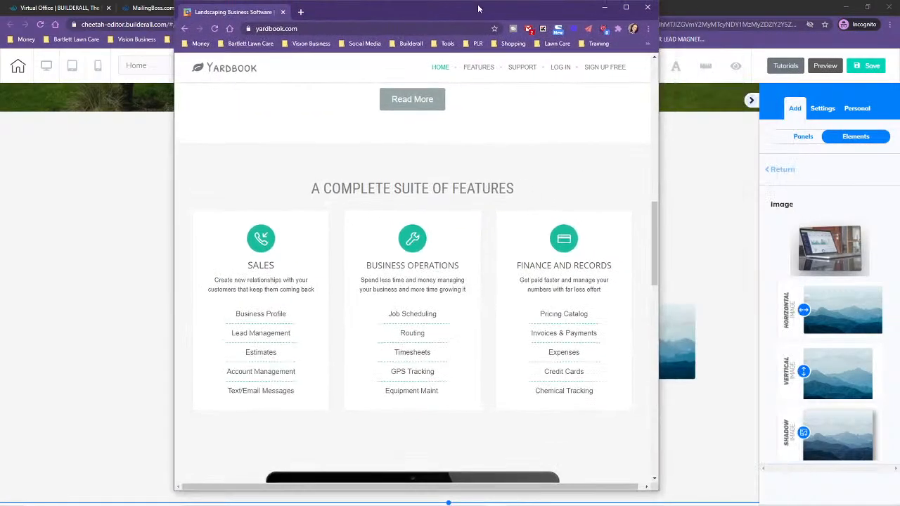
click(646, 7)
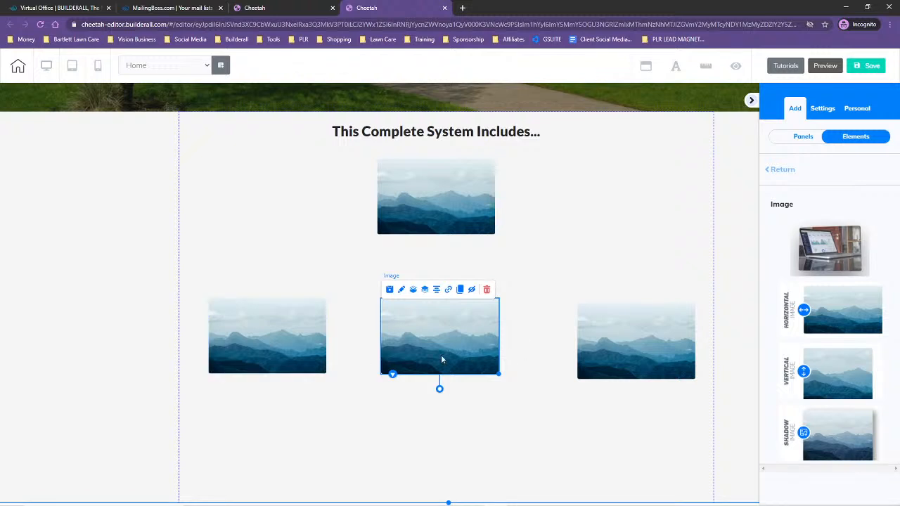
Step: Open the image library to replace the lower-left placeholder image in the "This Complete System Includes..." panel
click(281, 345)
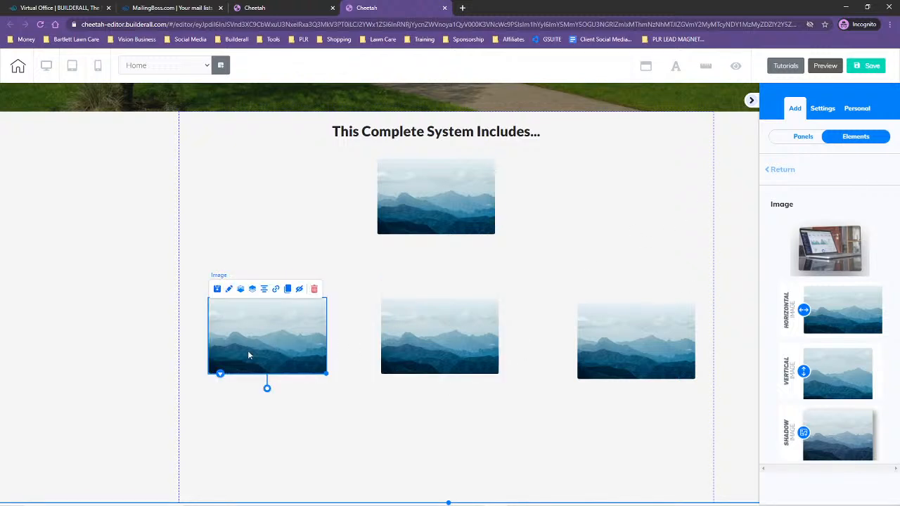
click(248, 355)
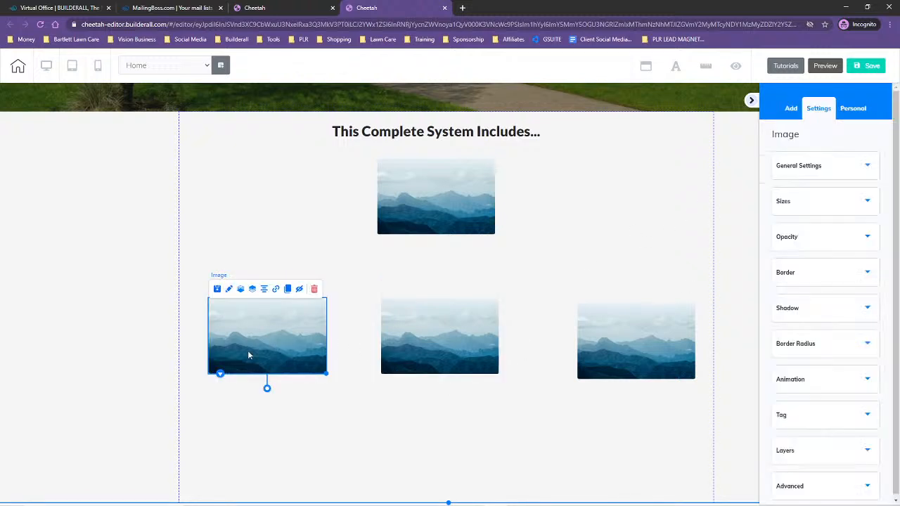
click(808, 165)
click(817, 362)
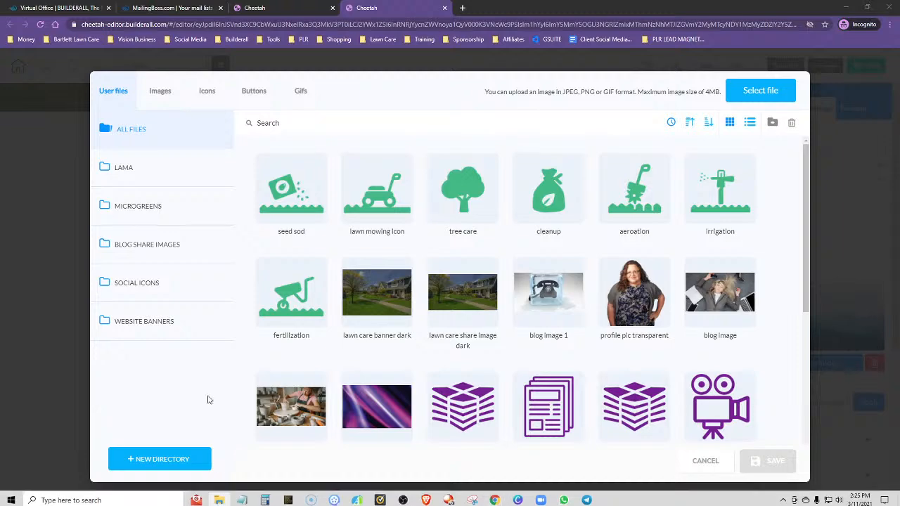
Step: Switch to File Explorer, extract the Yardbook Features ZIP into Lawn Care Template\New folder\Yardbook Features, and close the window
drag(898, 35, 392, 26)
click(560, 26)
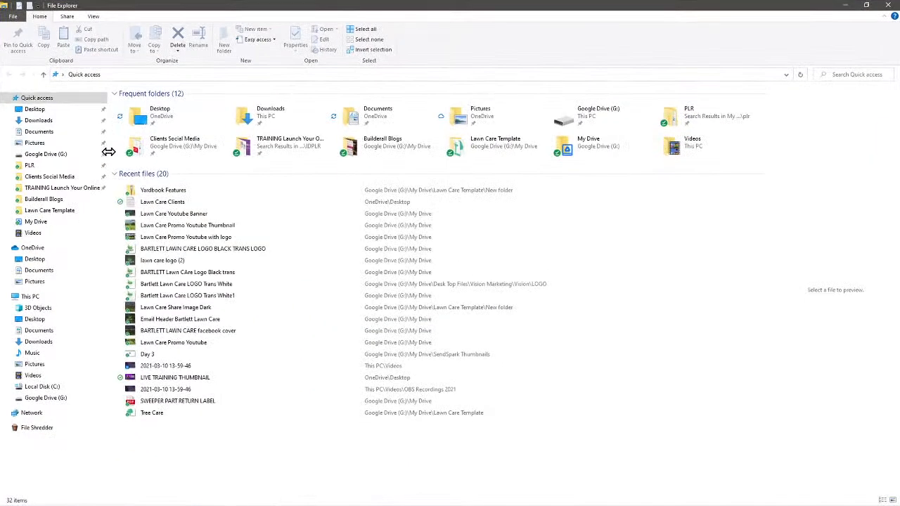
click(50, 212)
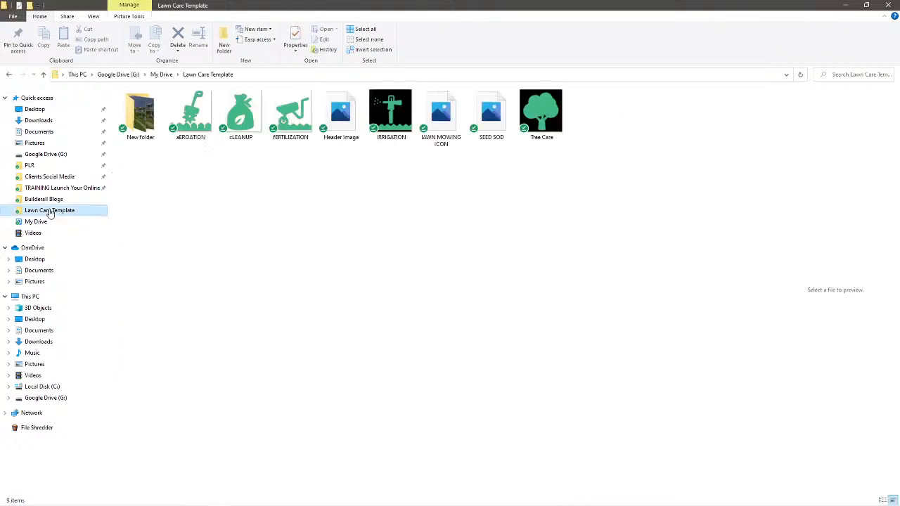
double_click(141, 112)
double_click(254, 127)
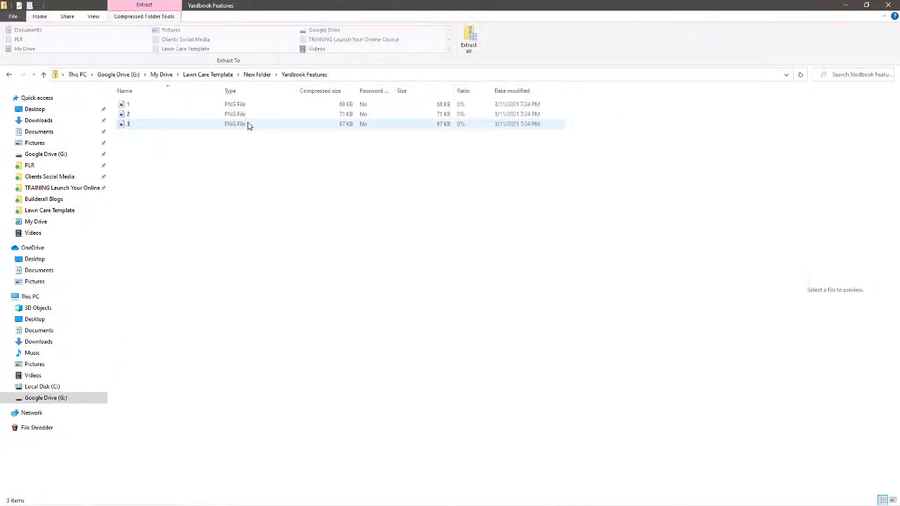
click(469, 47)
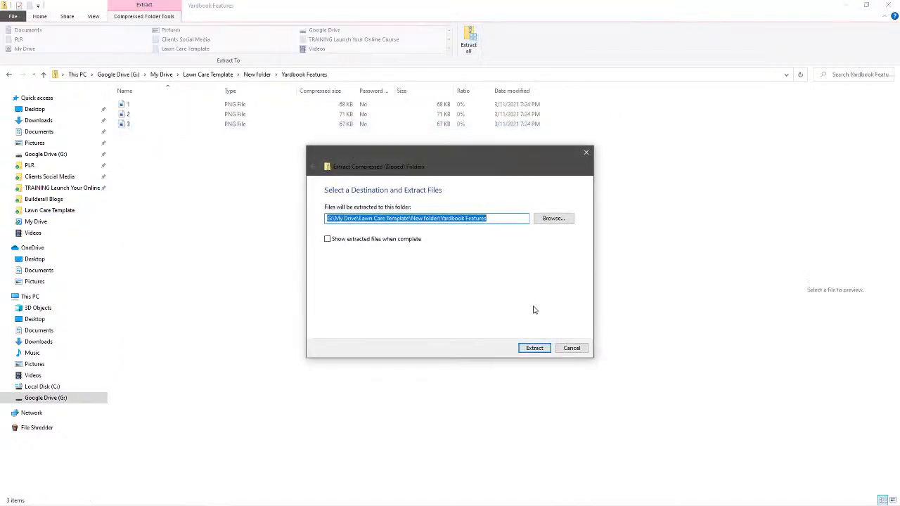
click(534, 347)
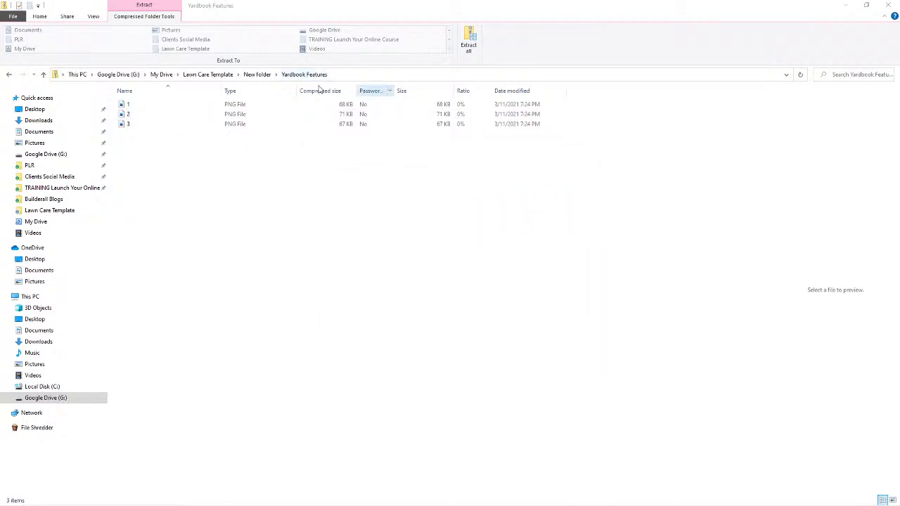
click(887, 6)
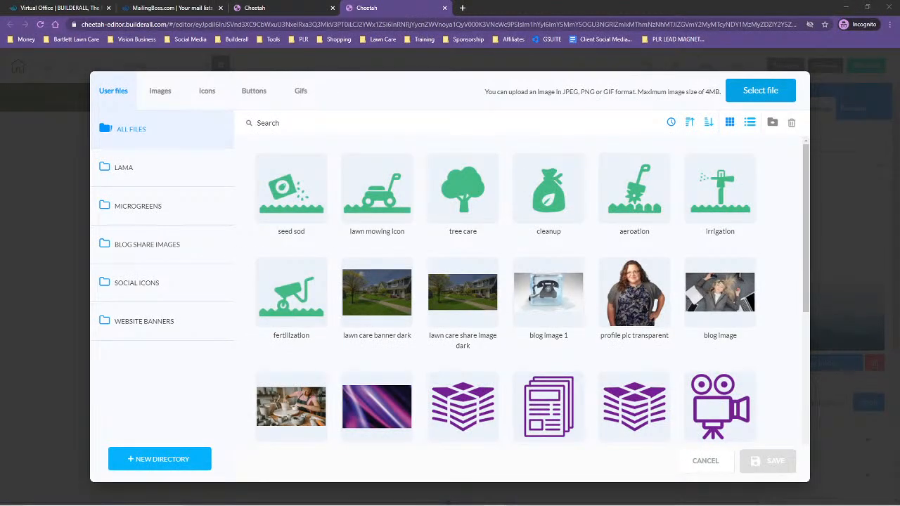
Step: Upload PNG files 1, 2 and 3 from the extracted Yardbook Features folder to the image library
click(760, 90)
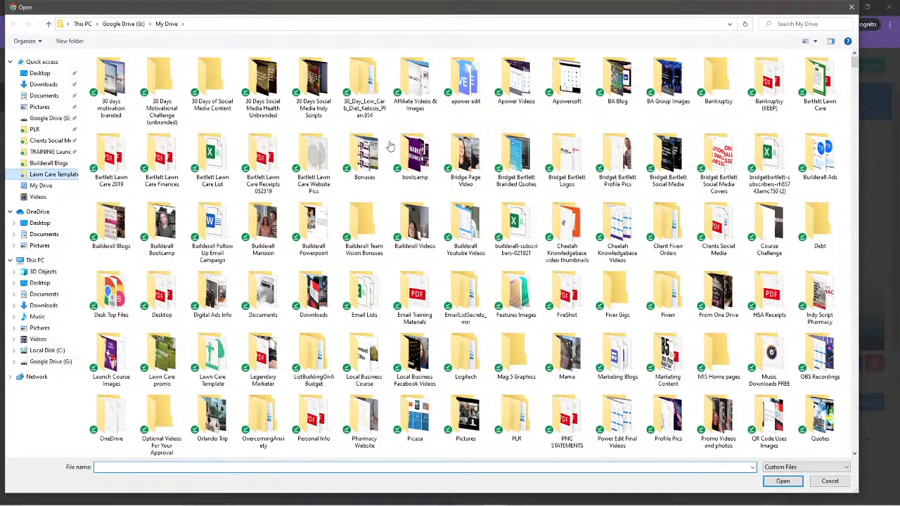
double_click(132, 102)
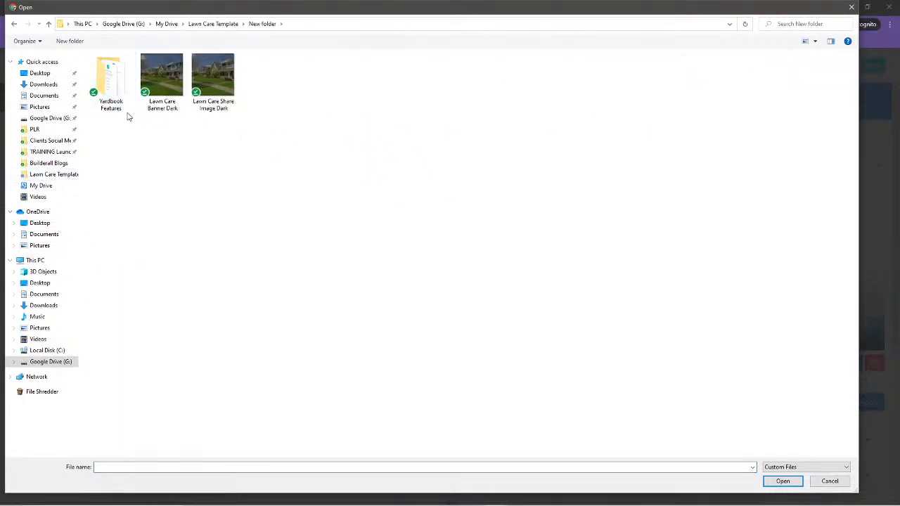
double_click(110, 78)
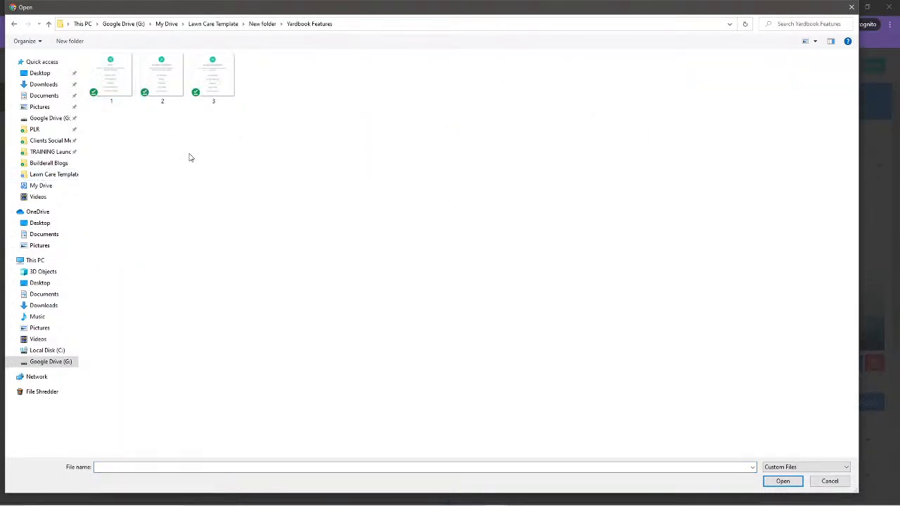
click(109, 82)
ctrl+click(162, 76)
ctrl+click(218, 78)
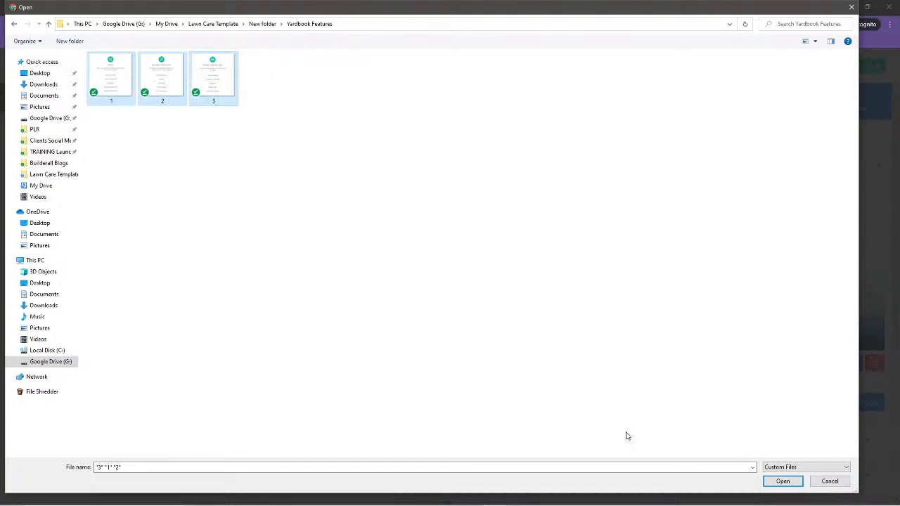
click(781, 481)
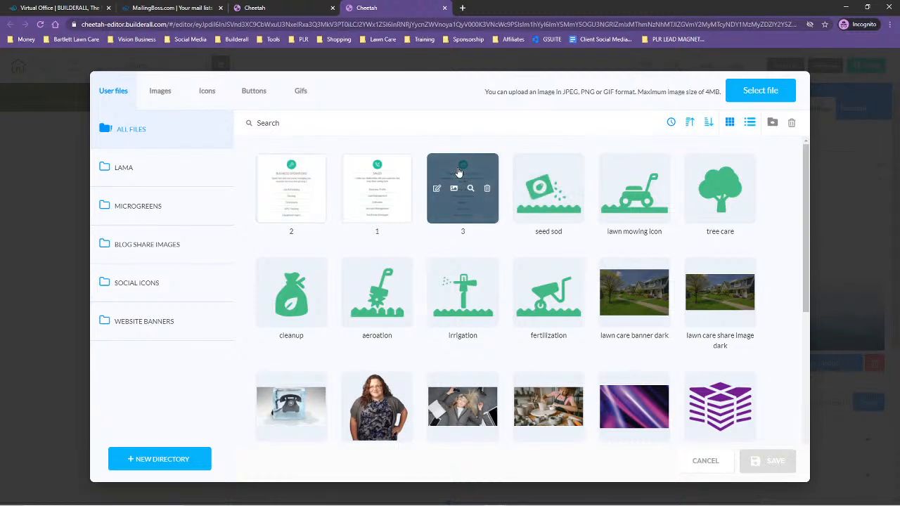
Step: Replace the lower-left placeholder with image 2 (Business Operations) and the middle placeholder with image 1 (Sales)
click(302, 167)
click(765, 460)
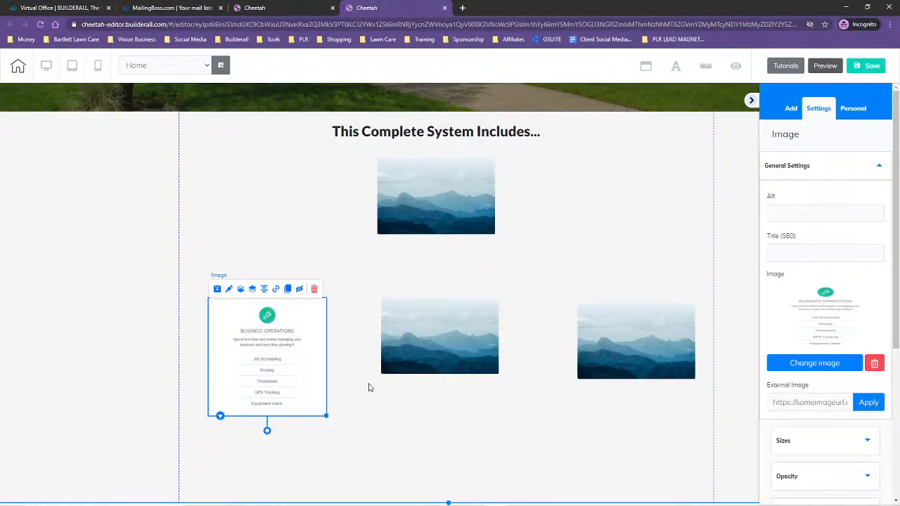
click(450, 351)
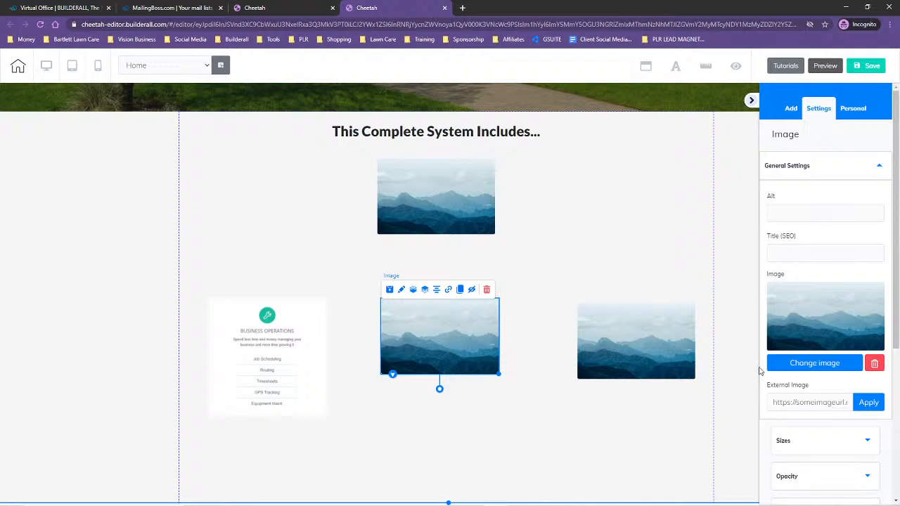
click(792, 366)
click(376, 173)
click(766, 462)
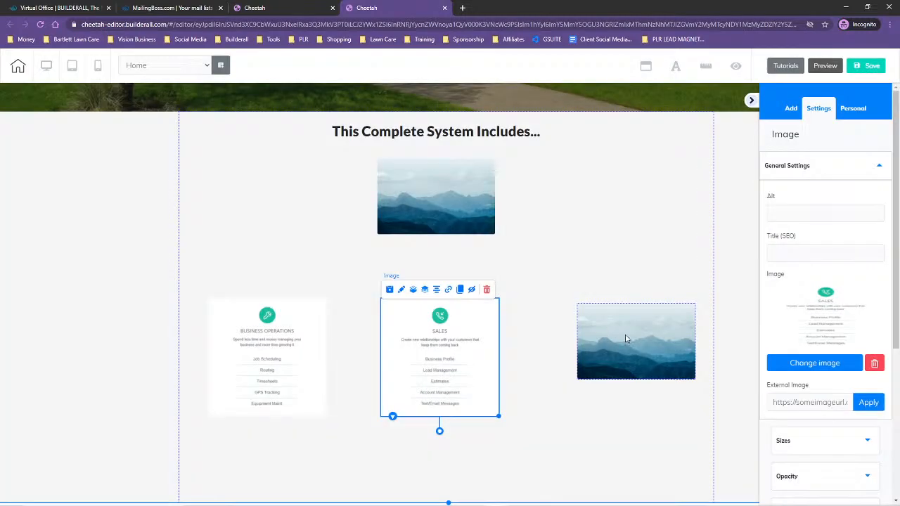
Step: Replace the lower-right placeholder with image 3 (Finance and Records) and move the card slightly closer to the Sales card
click(626, 339)
click(814, 362)
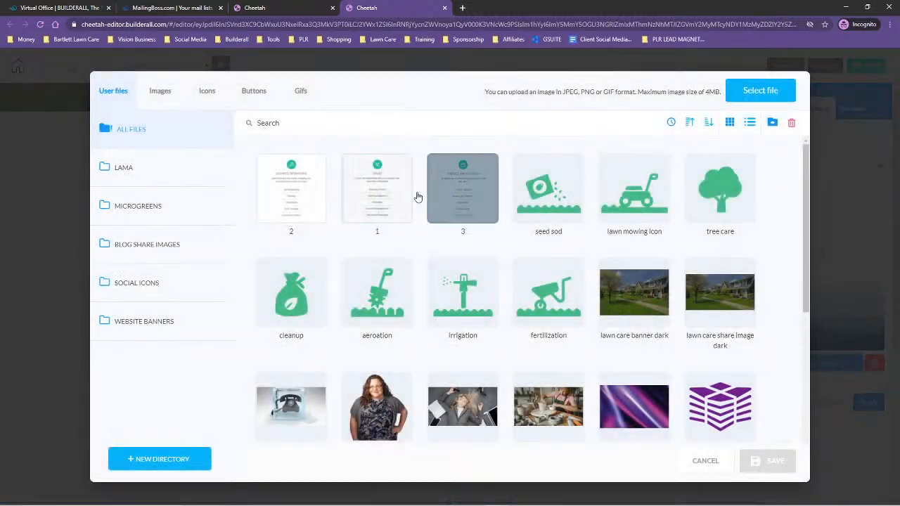
click(481, 176)
click(761, 460)
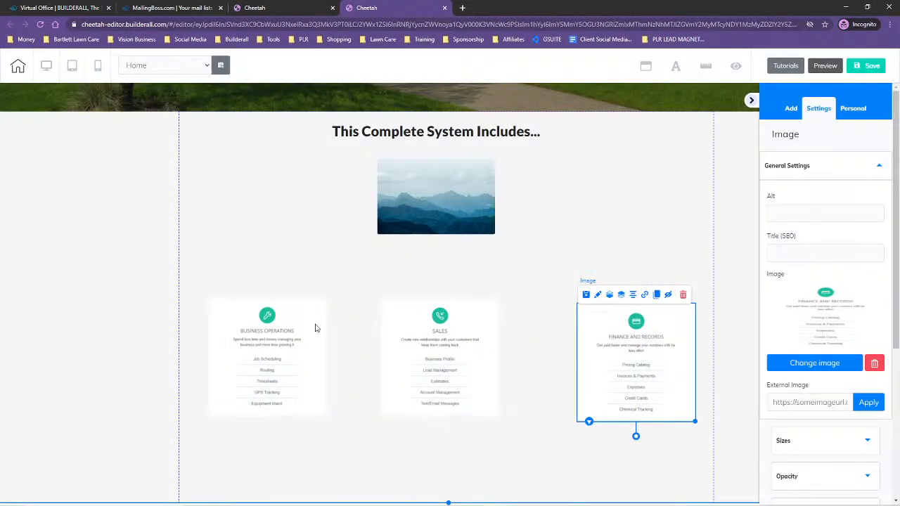
drag(642, 377, 604, 373)
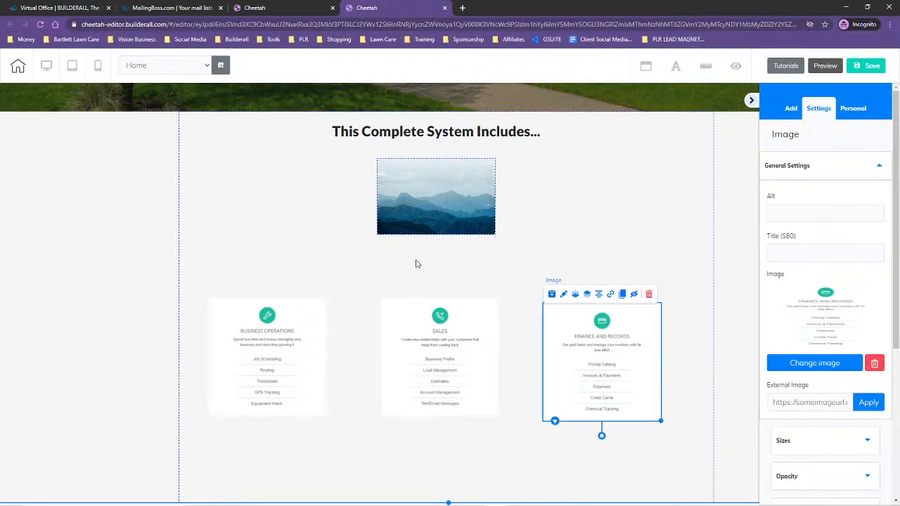
Step: Close the MailingBoss tab and go from the Lawn Care Management System site's pages to the Cheetah websites overview
scroll(698, 253, up, 4)
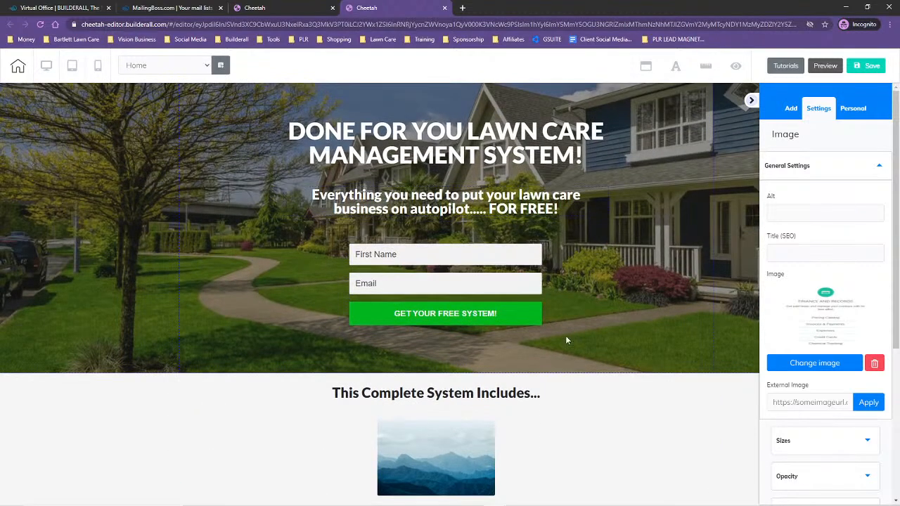
scroll(680, 373, down, 3)
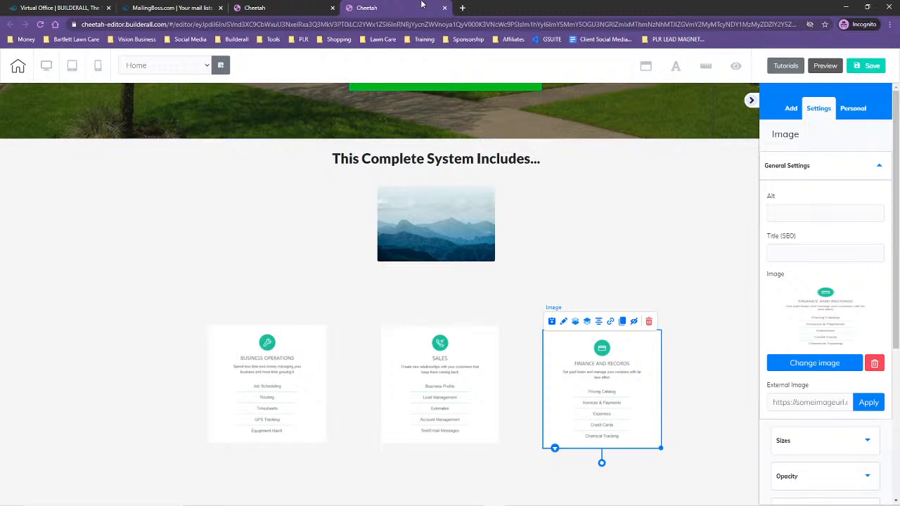
click(184, 8)
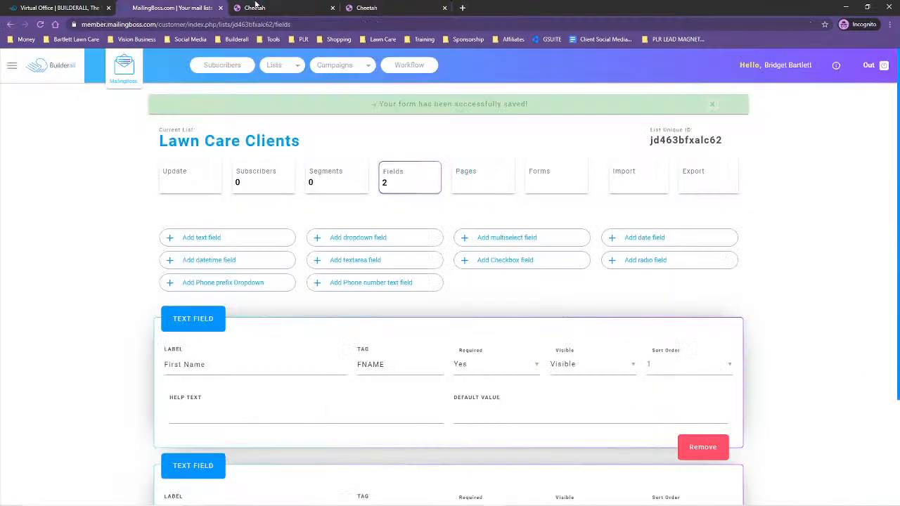
click(258, 8)
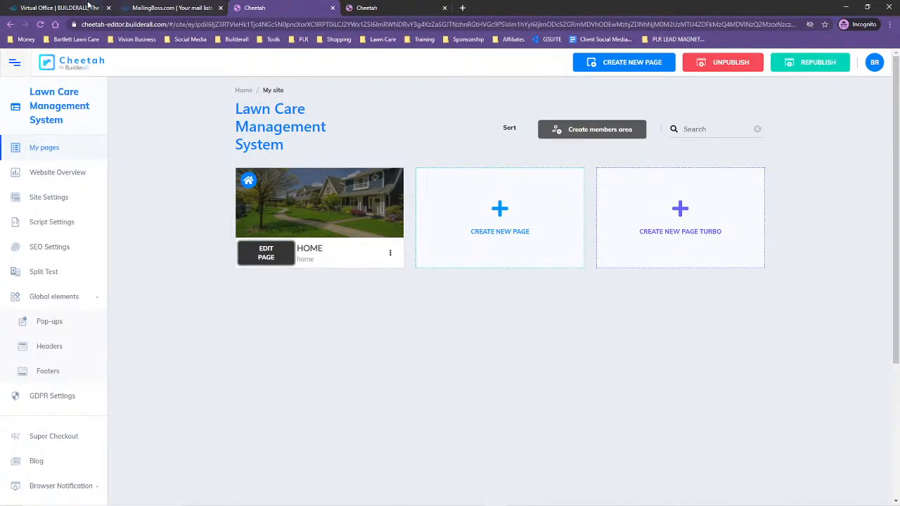
click(60, 8)
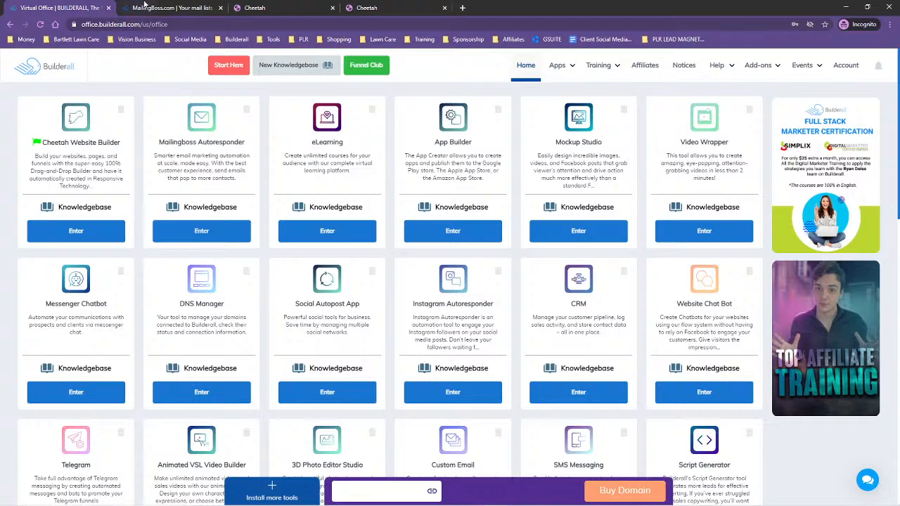
click(135, 7)
click(258, 8)
click(220, 7)
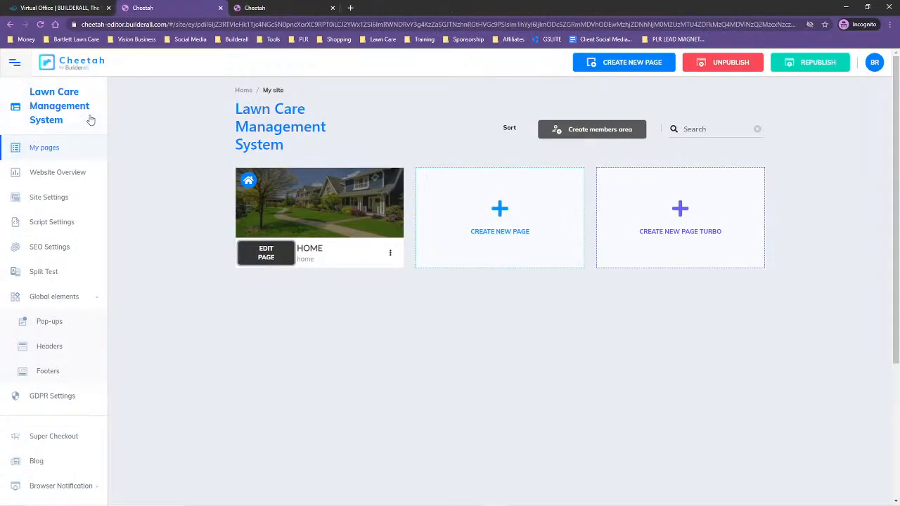
click(66, 65)
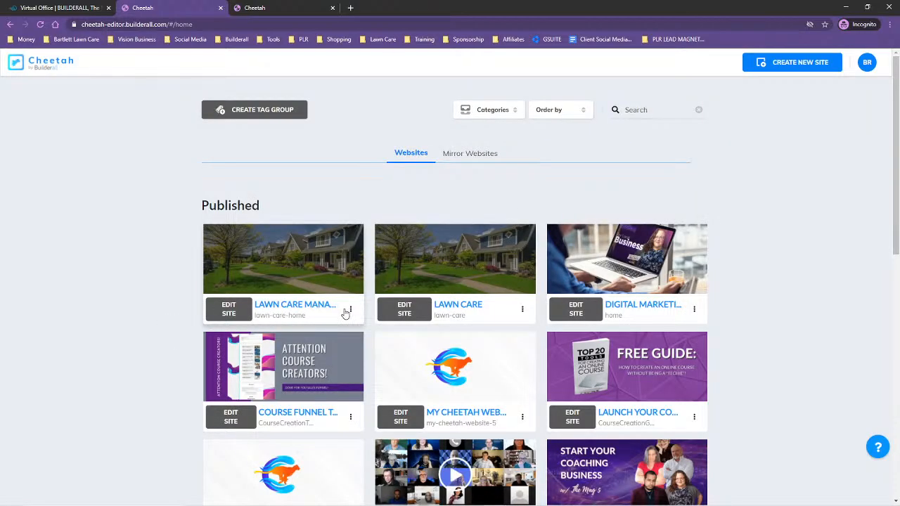
Step: View the published Lawn Care site, copy its web address, and close its tab
click(491, 142)
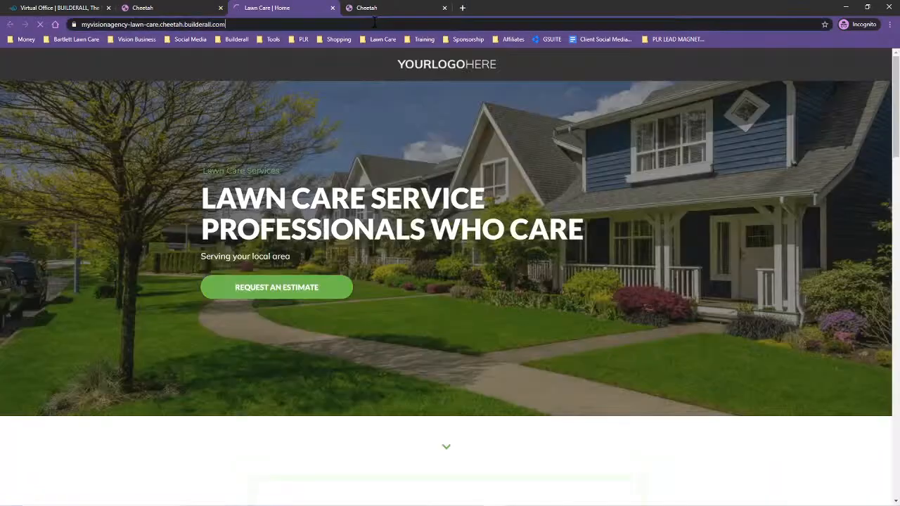
click(375, 22)
key(ctrl+c)
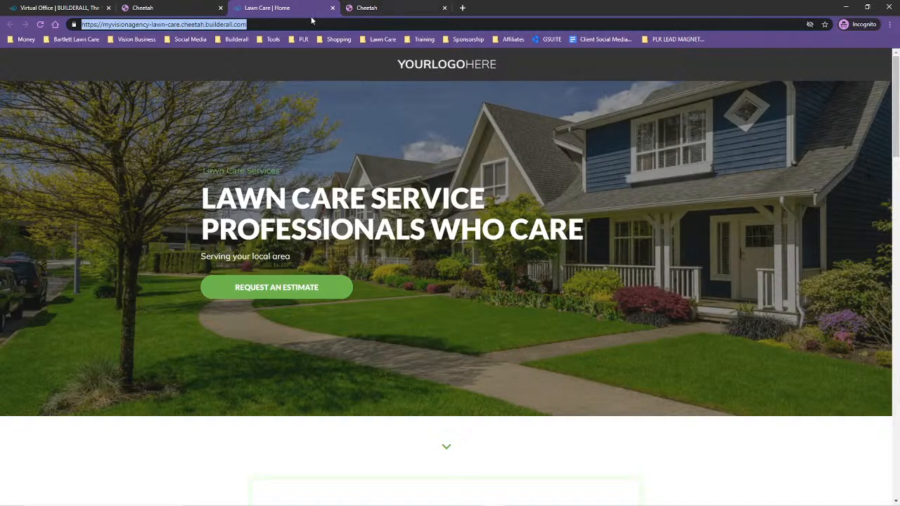
click(333, 8)
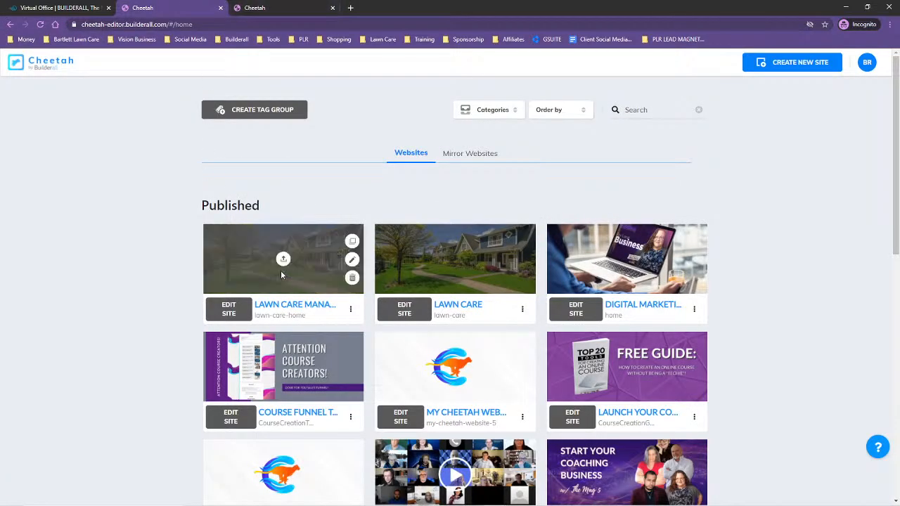
Step: Open the copied Lawn Care site address, myvisionagency-lawn-care.cheetah.builderall.com, in a new maximized regular browser window
mouse_move(508, 496)
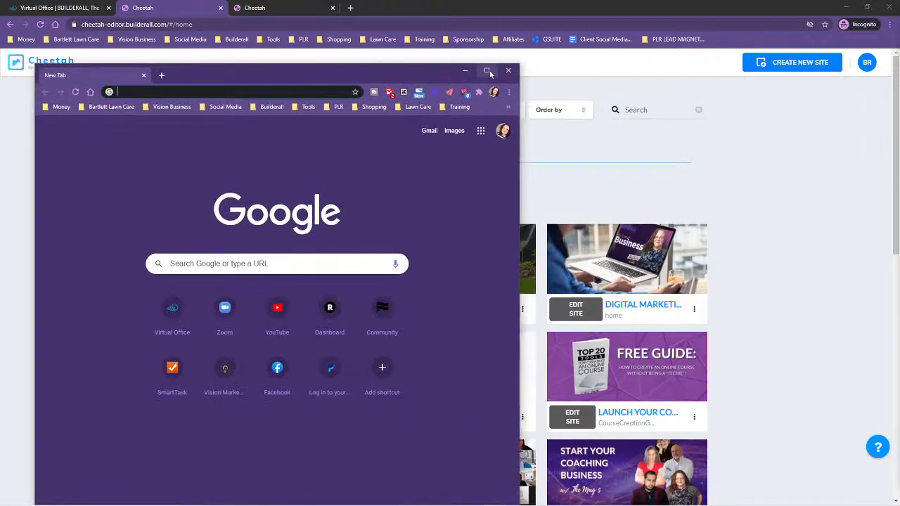
click(482, 71)
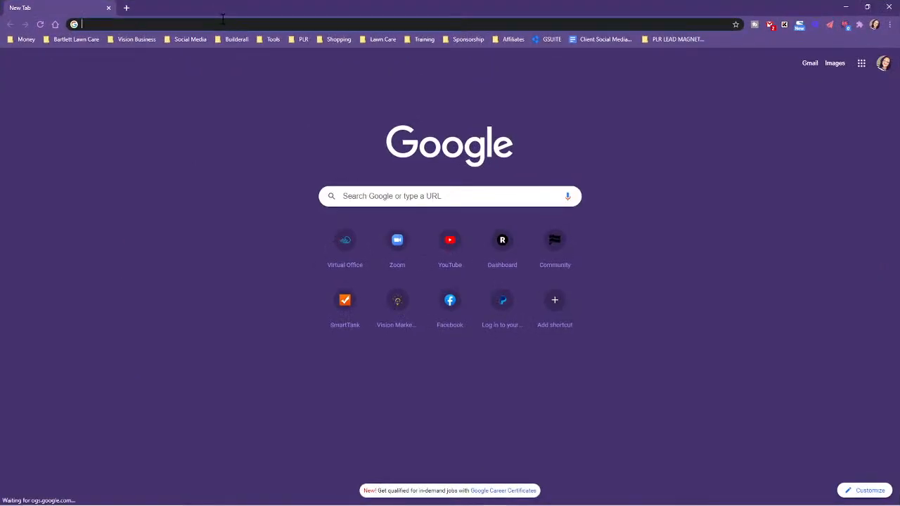
key(ctrl+v)
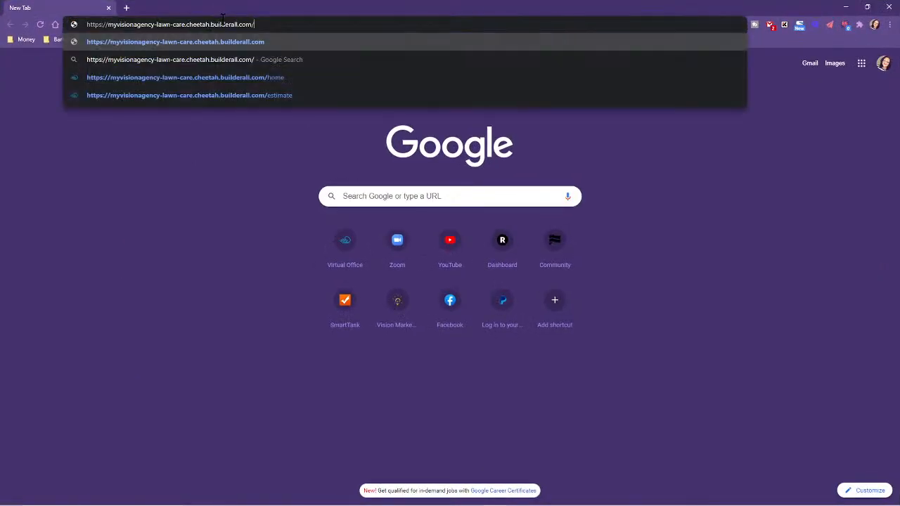
key(Return)
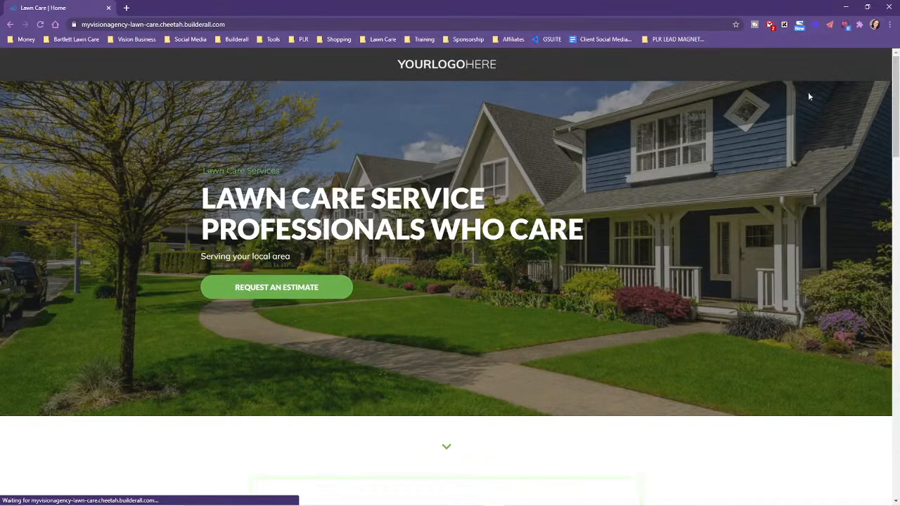
Step: Try a full-page FireShot capture of the Lawn Care home page, review its whole length, and close the capture
click(799, 27)
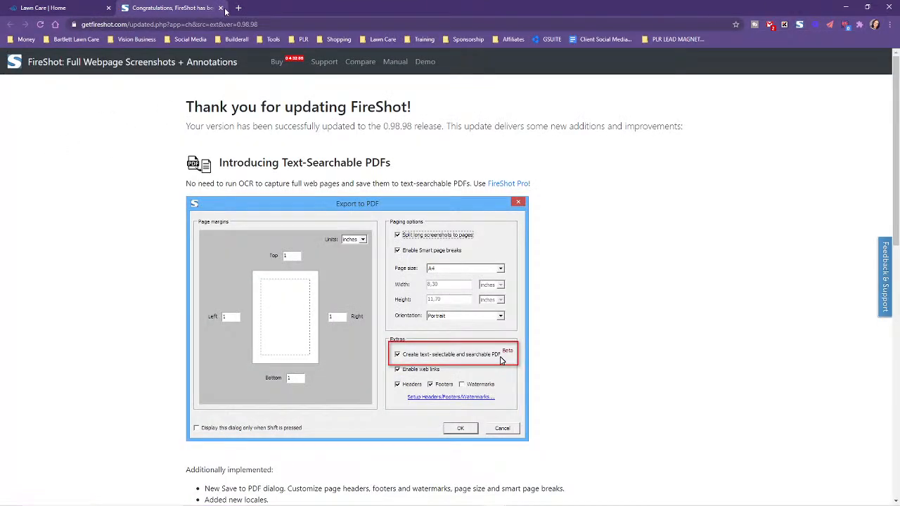
click(220, 7)
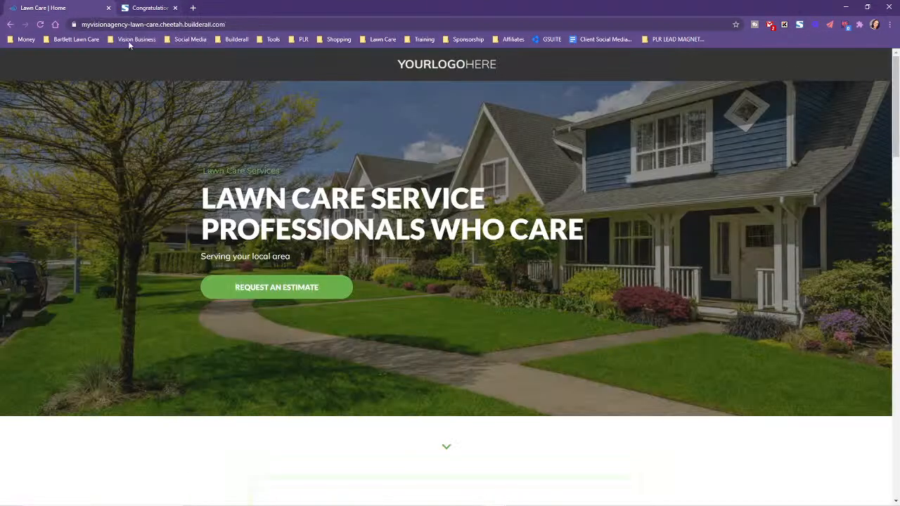
click(800, 25)
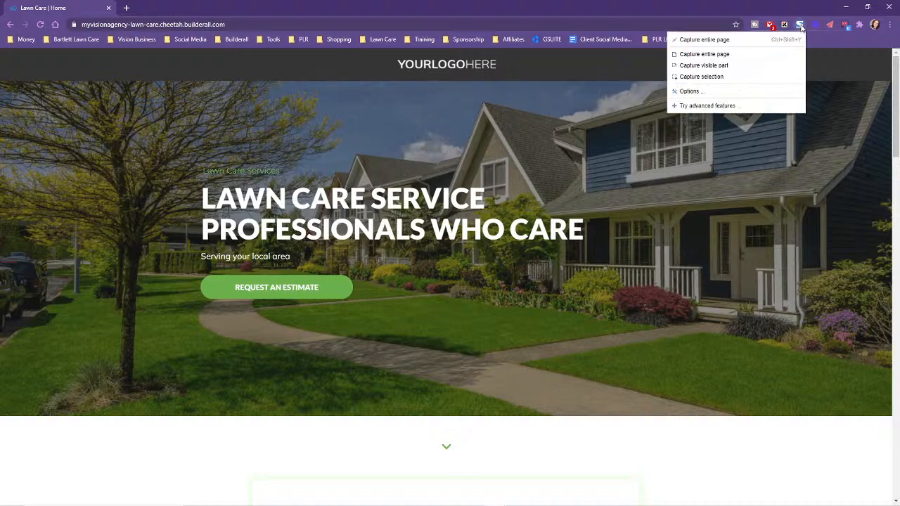
click(703, 40)
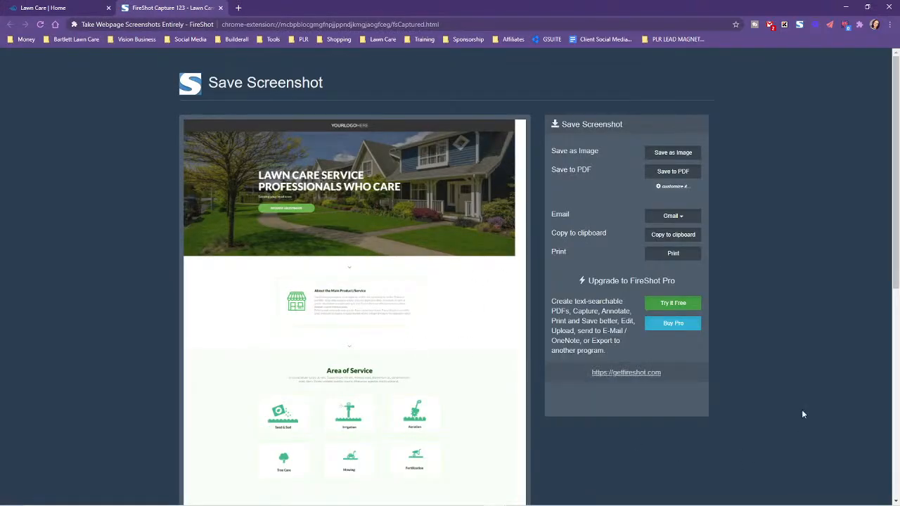
scroll(774, 379, down, 5)
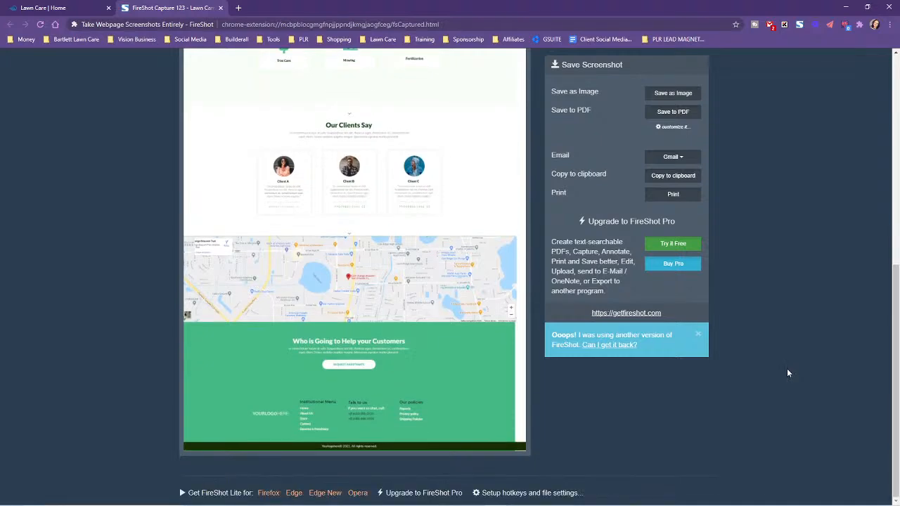
scroll(786, 369, up, 5)
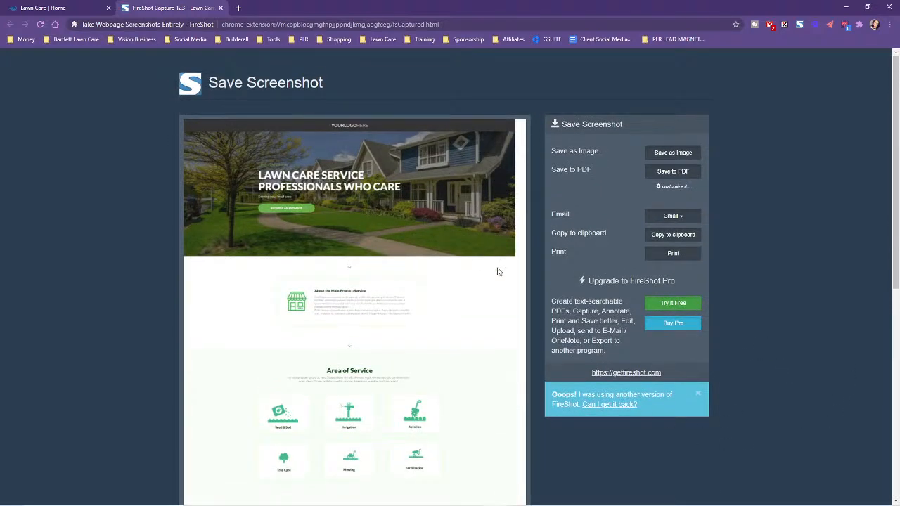
scroll(393, 362, down, 6)
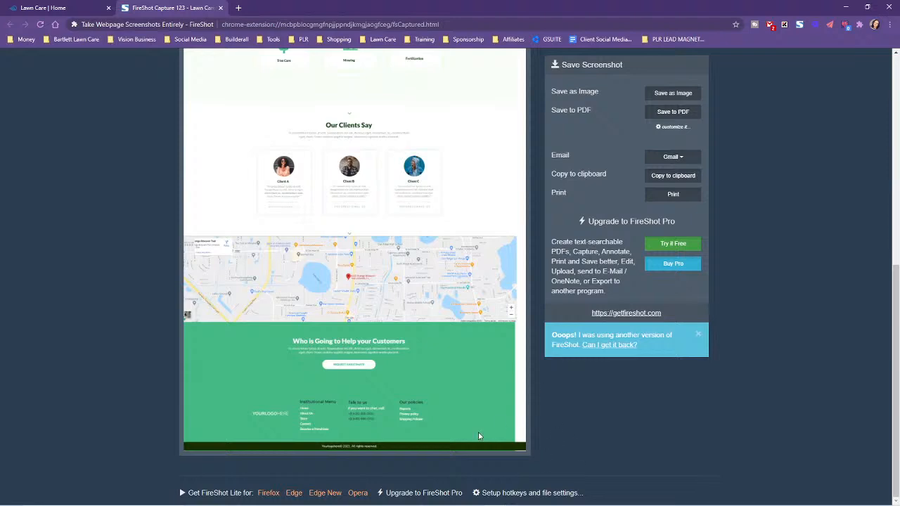
scroll(268, 199, up, 6)
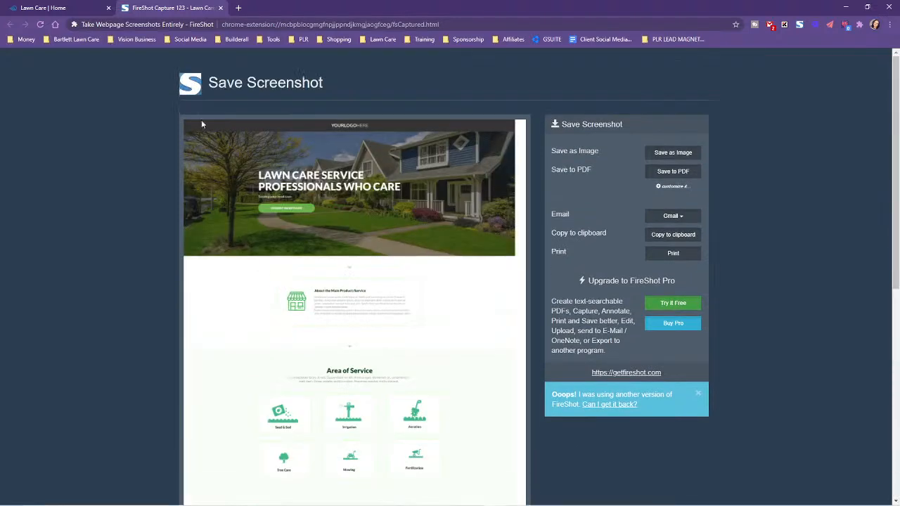
click(221, 8)
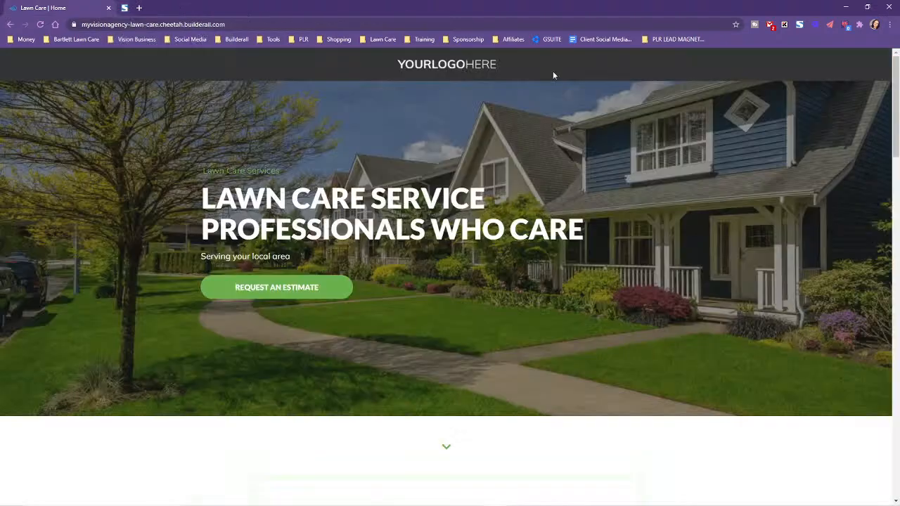
Step: Retake the full-page FireShot capture of the Lawn Care home page, check it, and discard it
click(799, 24)
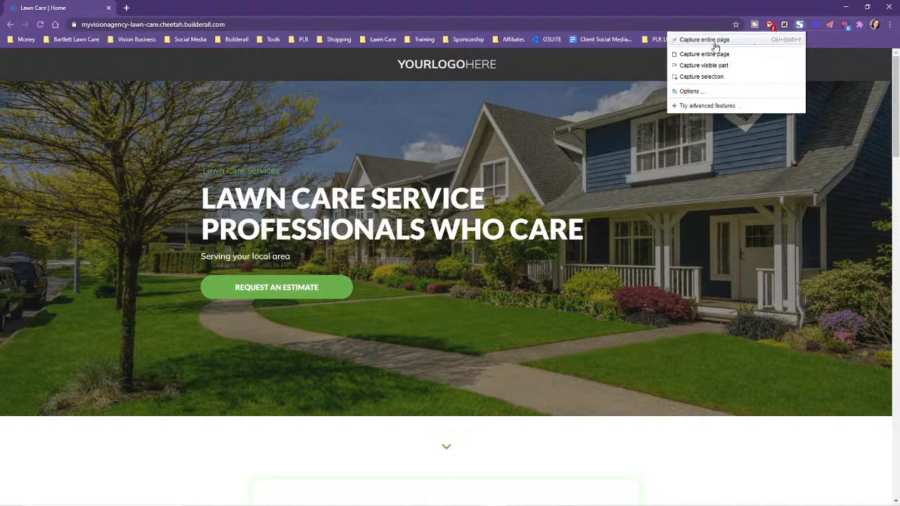
click(700, 43)
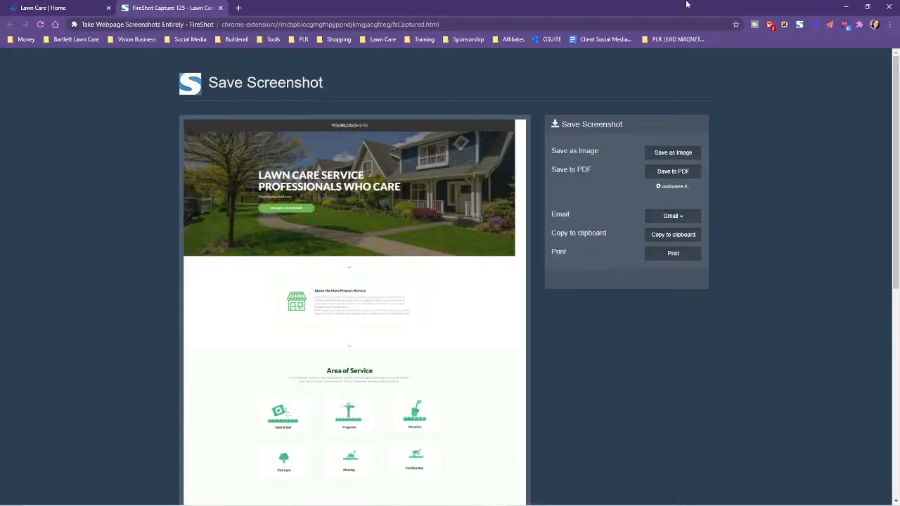
scroll(781, 417, down, 3)
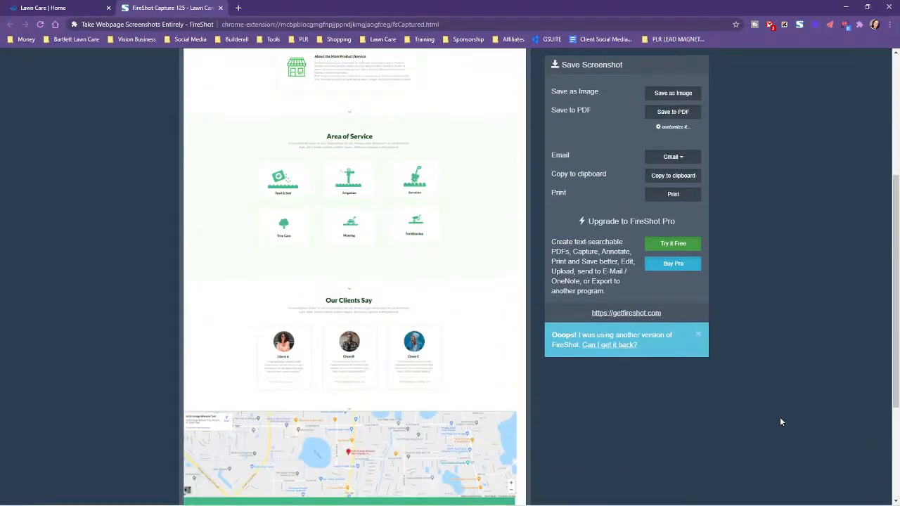
scroll(779, 421, down, 3)
scroll(780, 422, up, 6)
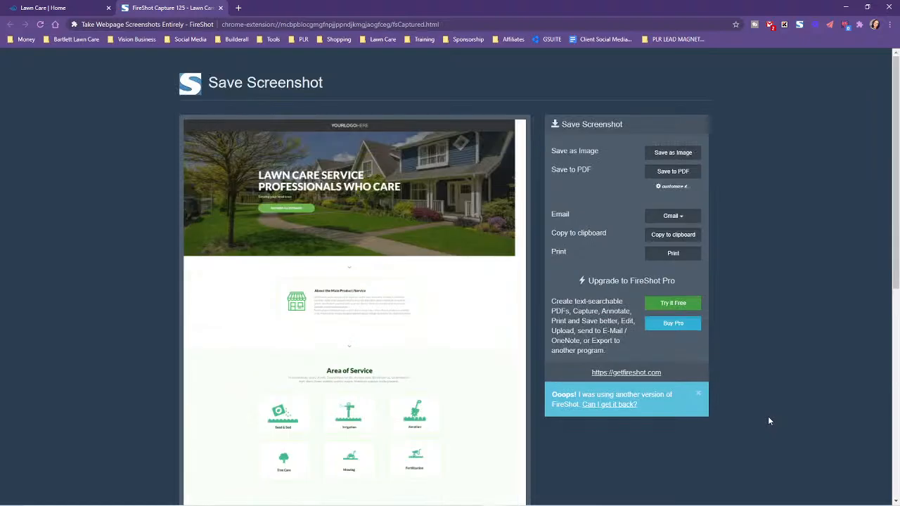
click(220, 8)
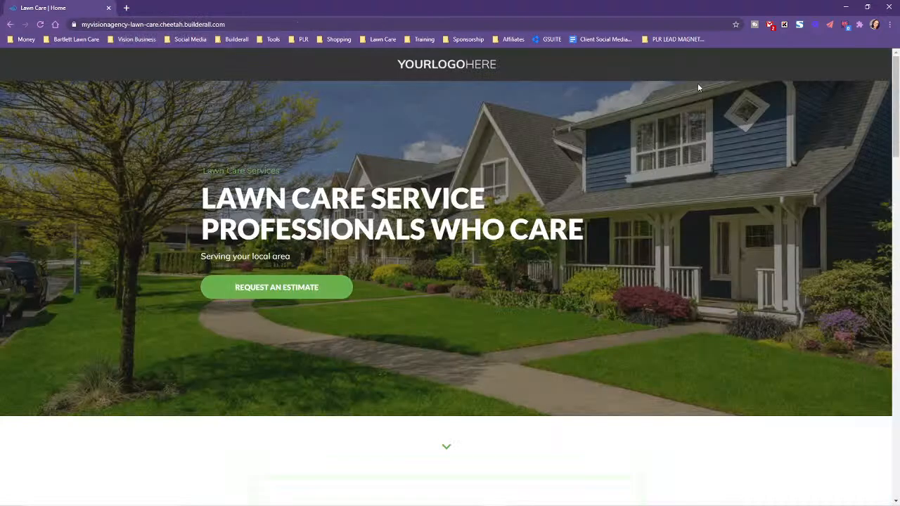
Step: Try a FireShot selection capture covering the visible part of the Lawn Care home page, and close the result
click(798, 25)
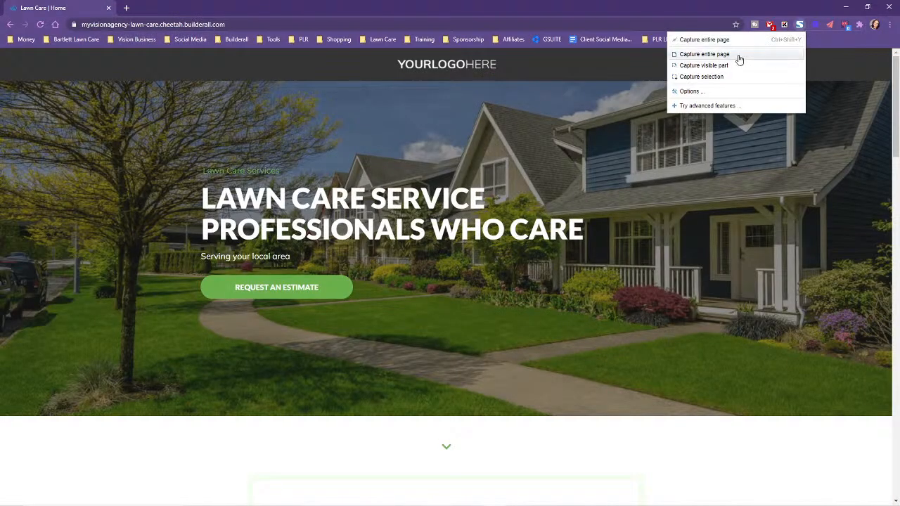
click(695, 77)
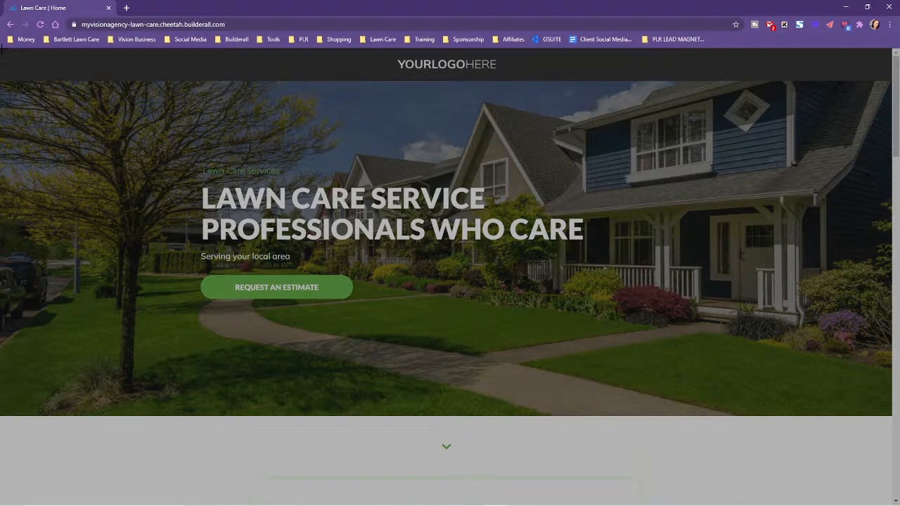
drag(1, 49, 889, 495)
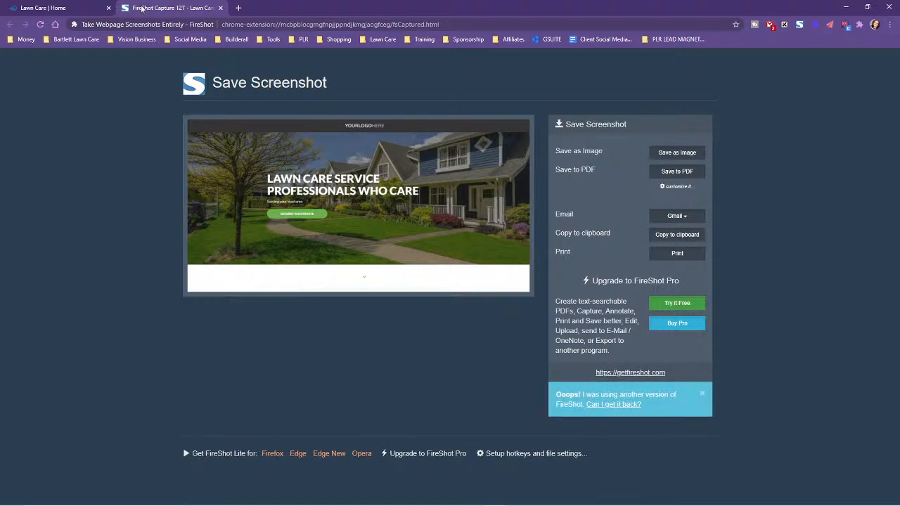
click(221, 8)
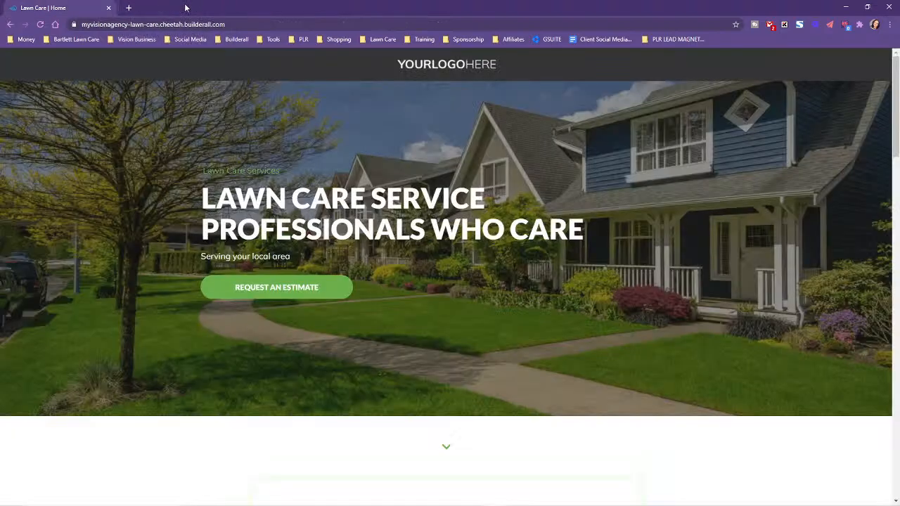
Step: Capture the entire Lawn Care home page with FireShot and copy the screenshot to the clipboard
click(799, 26)
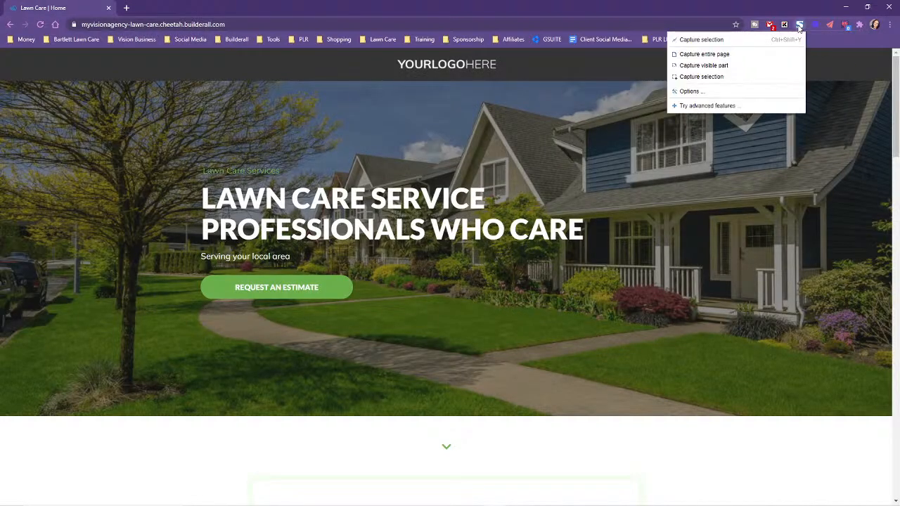
click(705, 55)
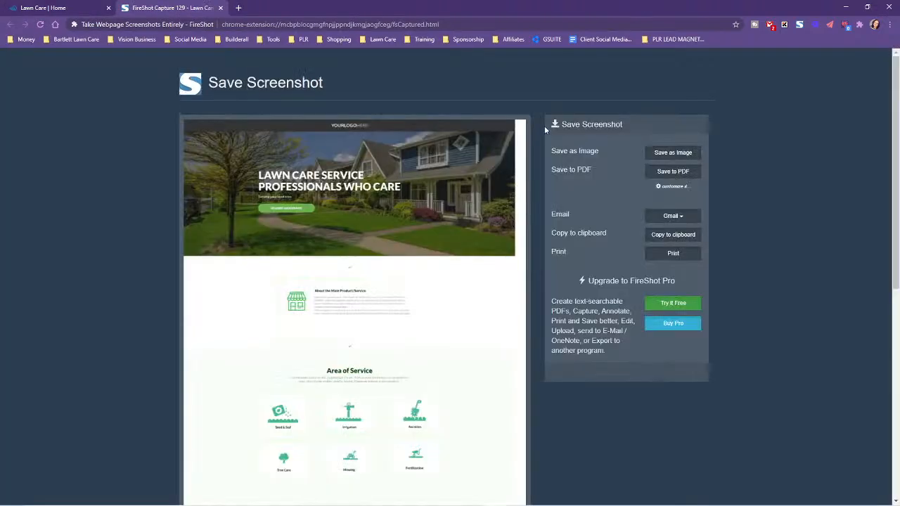
click(668, 235)
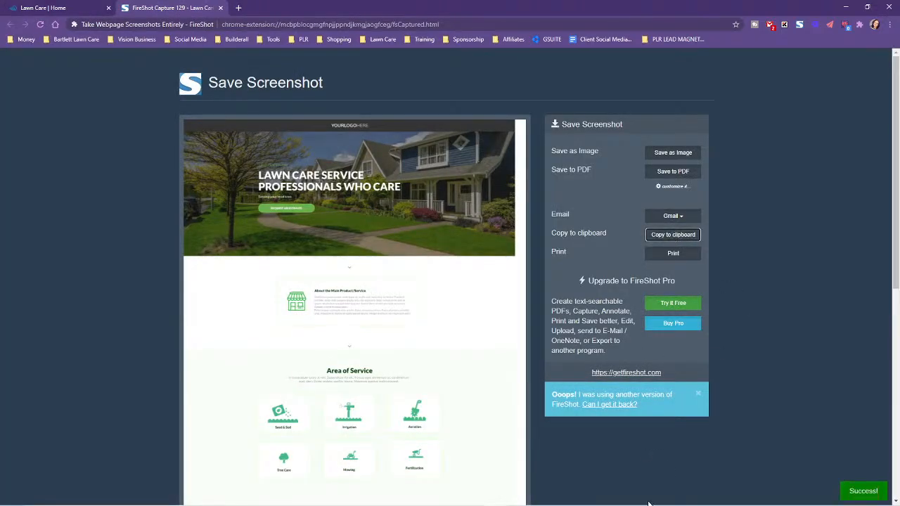
Step: Switch to Canva and close the Yardbook Features design
click(517, 498)
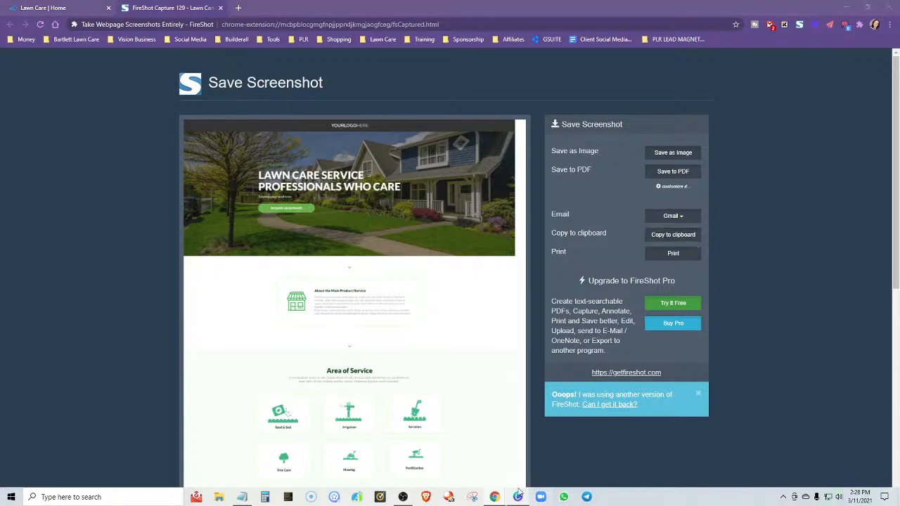
click(375, 340)
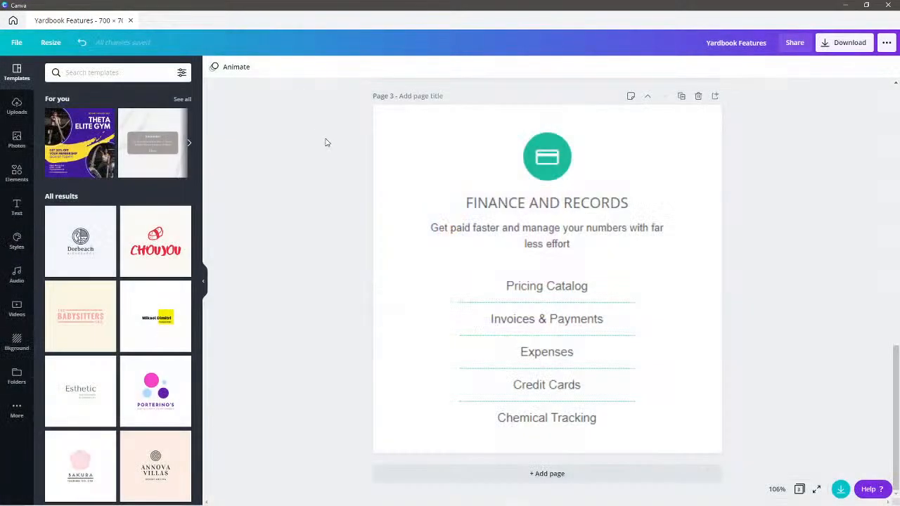
click(130, 21)
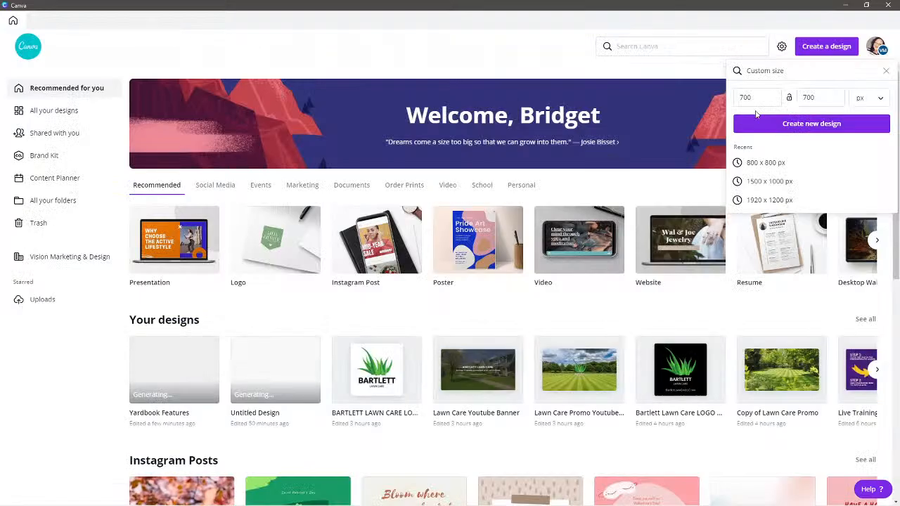
Step: Set the width of a new custom-size Canva design to 1000 px
double_click(736, 97)
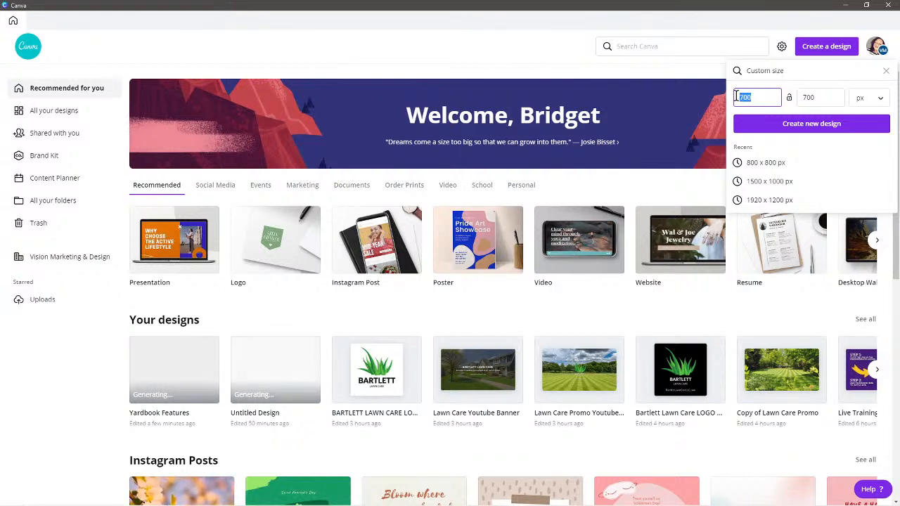
key(BackSpace)
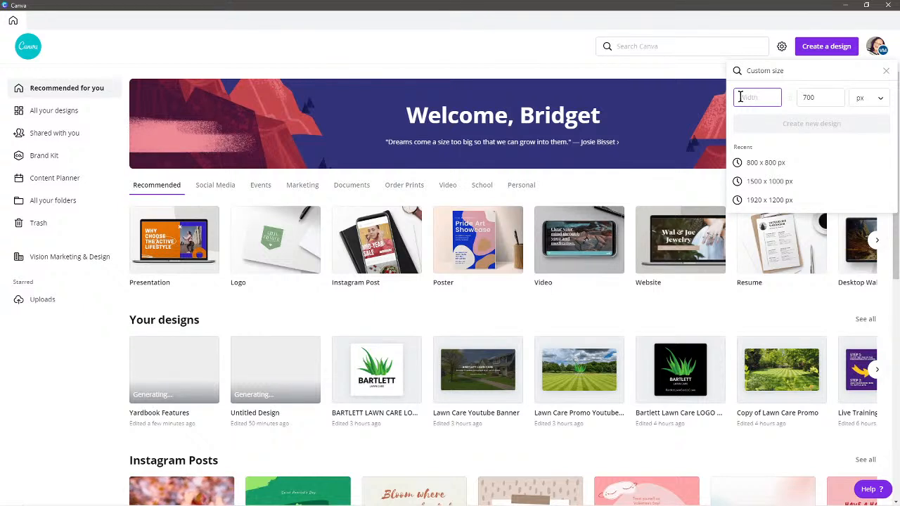
text(100)
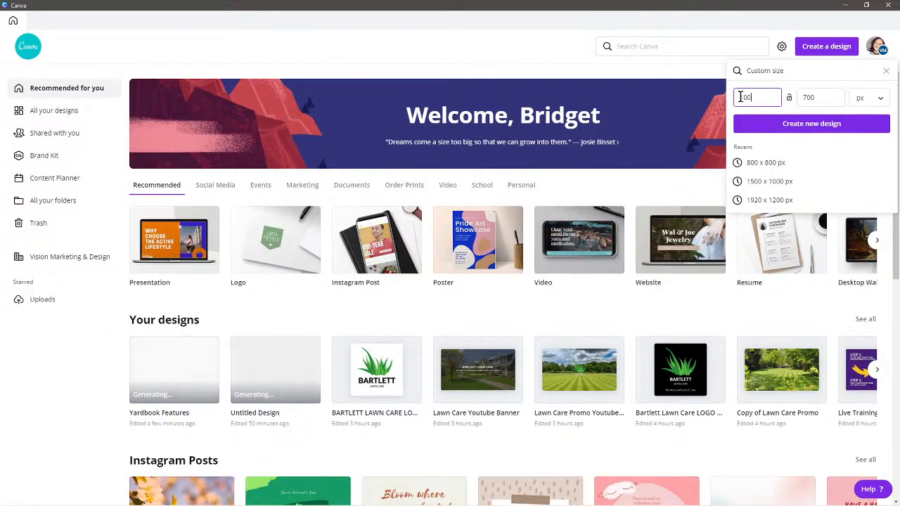
key(BackSpace)
key(BackSpace)
key(BackSpace)
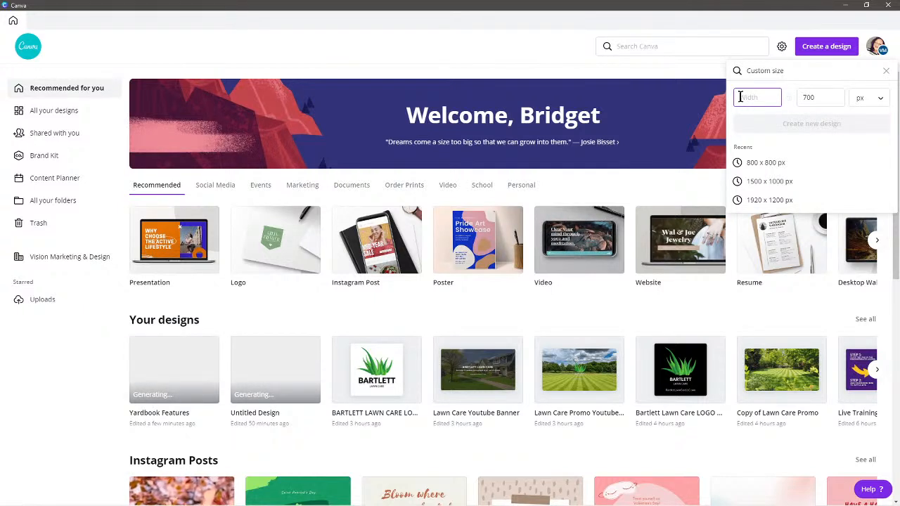
text(1000)
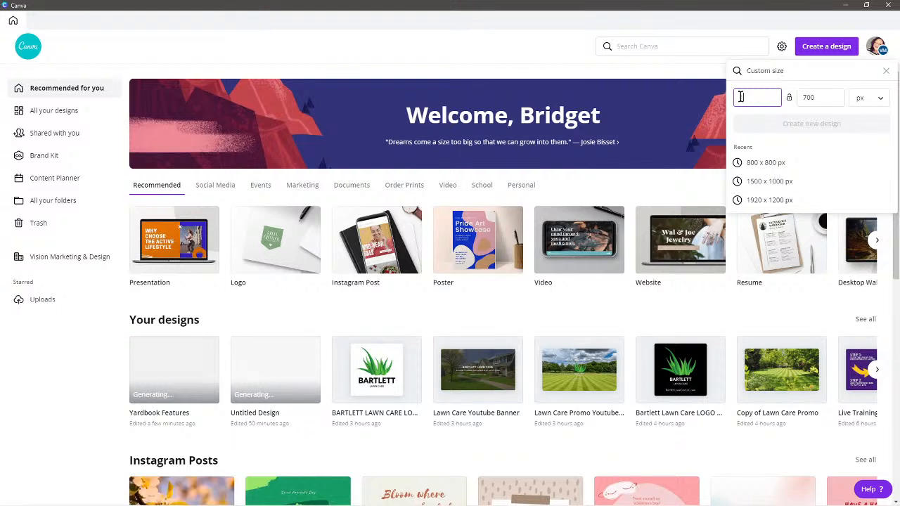
Step: Create a new custom-size design measuring 1000 × 1500 px
click(814, 98)
text(1500)
click(796, 124)
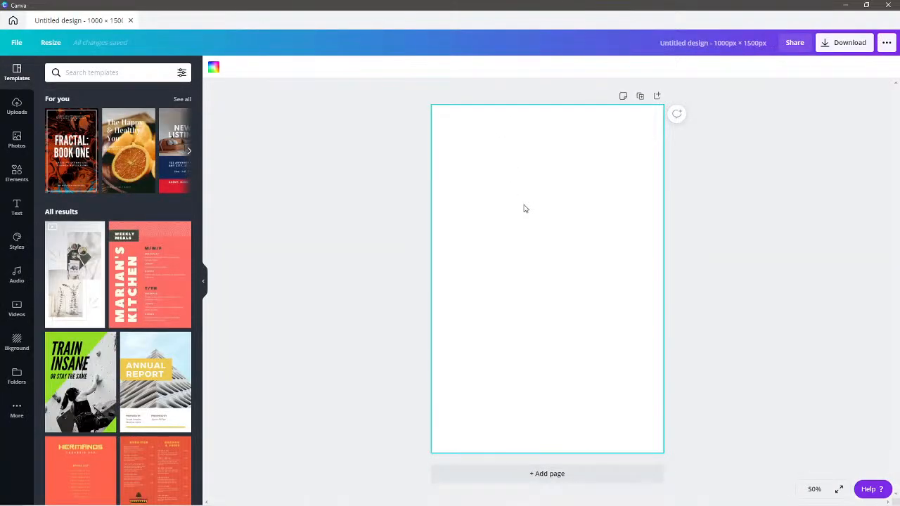
Step: Paste the copied website screenshot, enlarge it to about 664 × 1500 px to fill the page height, and centre it on the page
key(ctrl+v)
drag(532, 217, 484, 177)
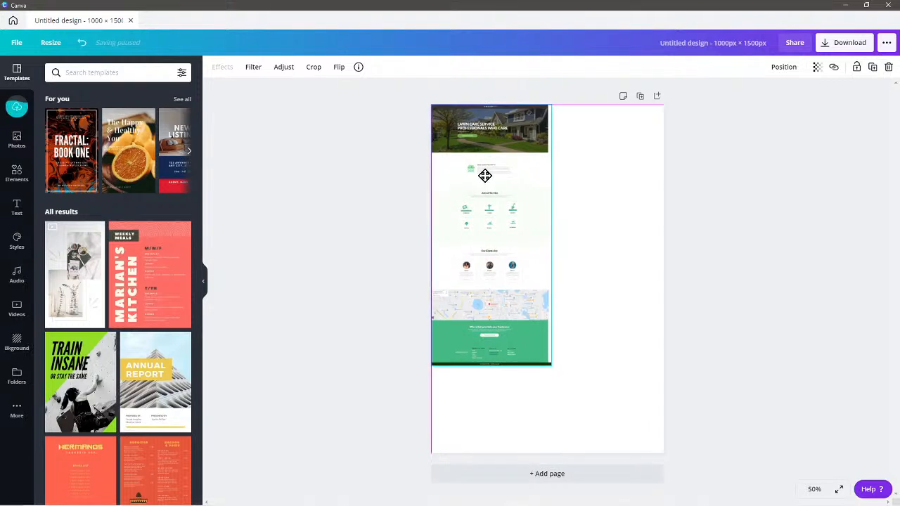
drag(552, 365, 627, 434)
drag(591, 279, 584, 277)
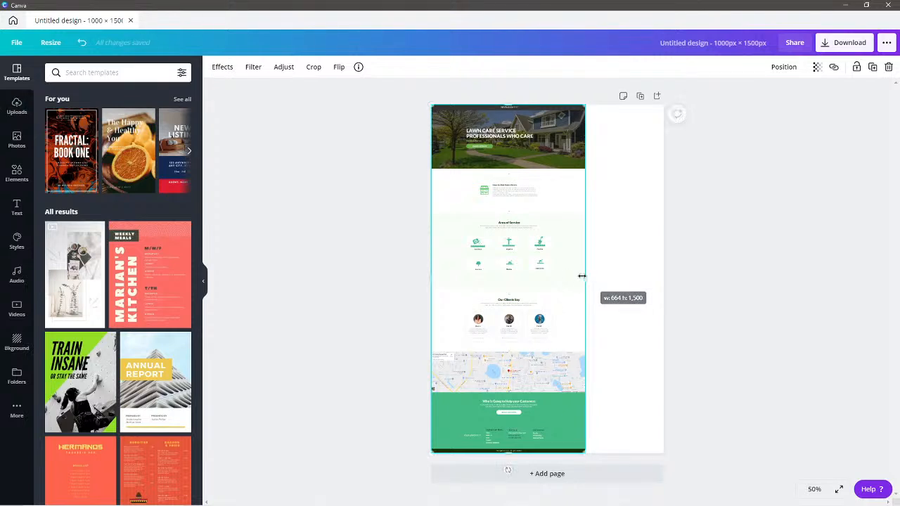
drag(567, 255, 603, 258)
click(456, 284)
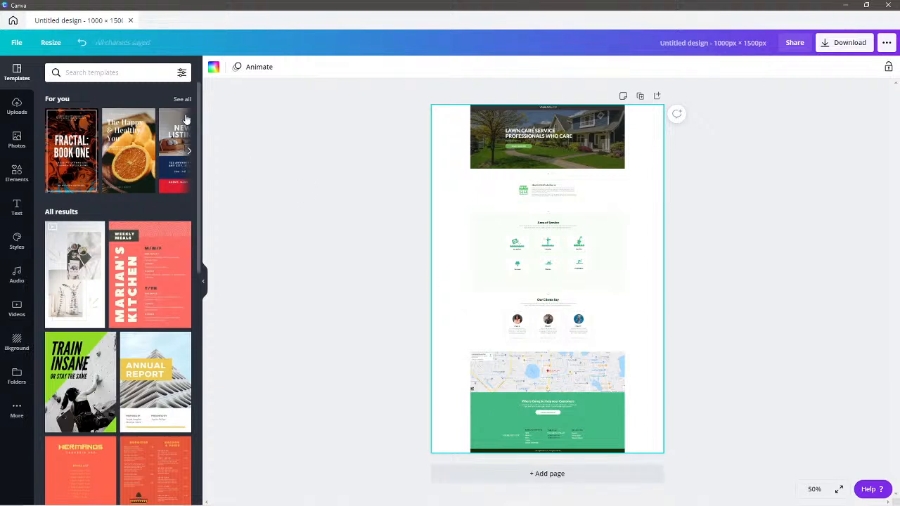
Step: Resize the current design to a custom size of 1200 × 1000 px
click(50, 43)
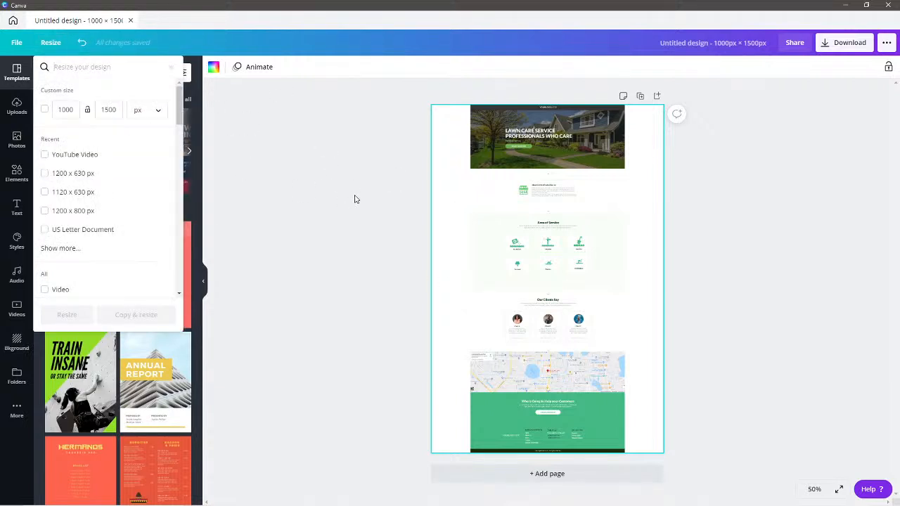
click(64, 106)
drag(77, 110, 46, 110)
text(1200)
click(113, 112)
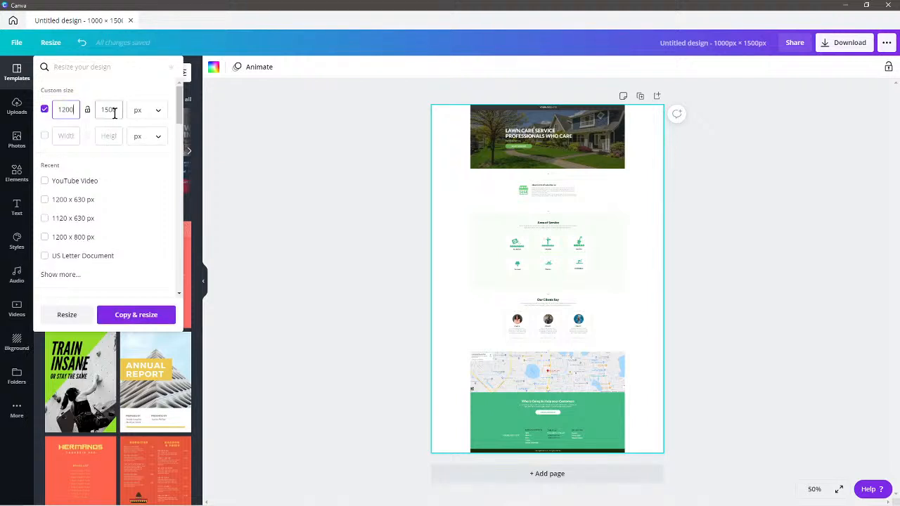
drag(120, 109, 90, 110)
text(100)
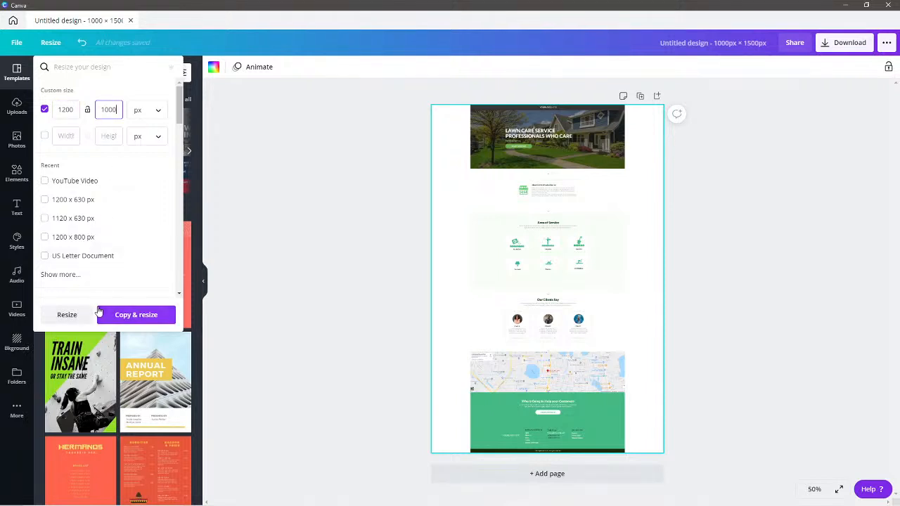
click(78, 316)
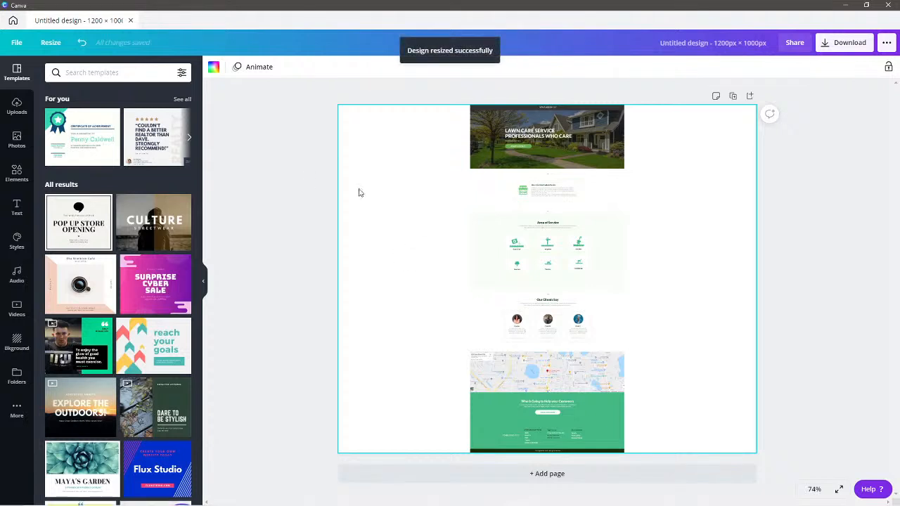
Step: Resize the current design to a custom size of 800 × 1500 px
click(56, 44)
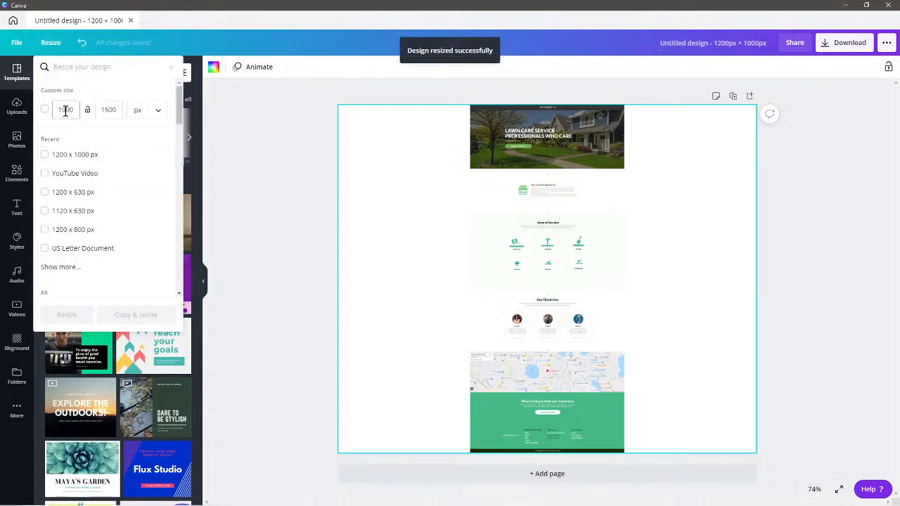
drag(71, 109, 35, 114)
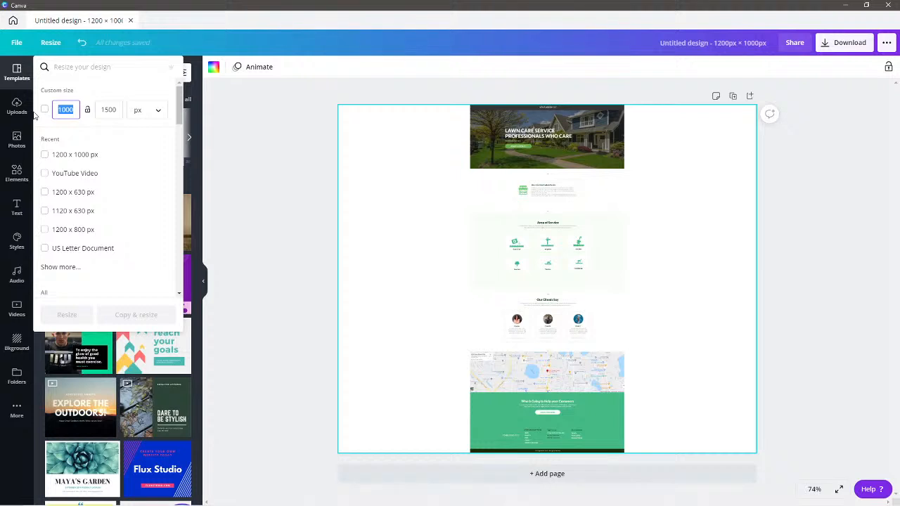
key(BackSpace)
text(1)
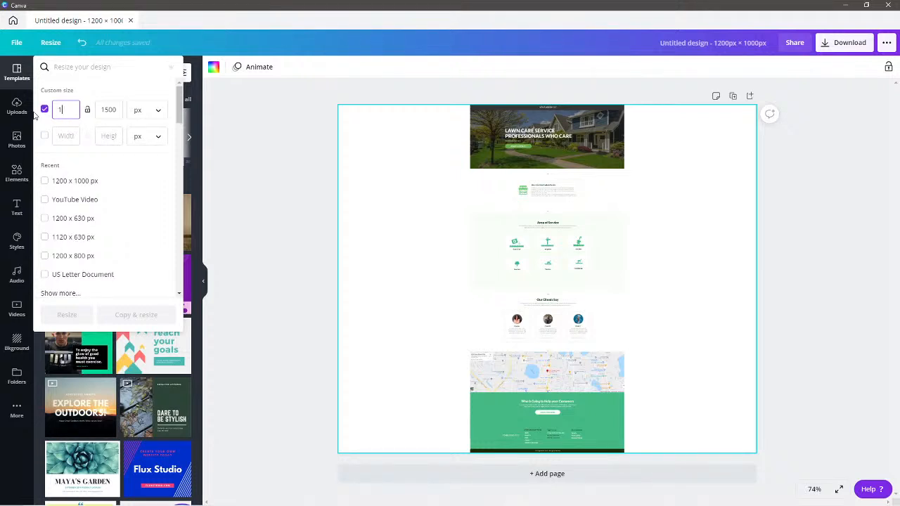
text(000)
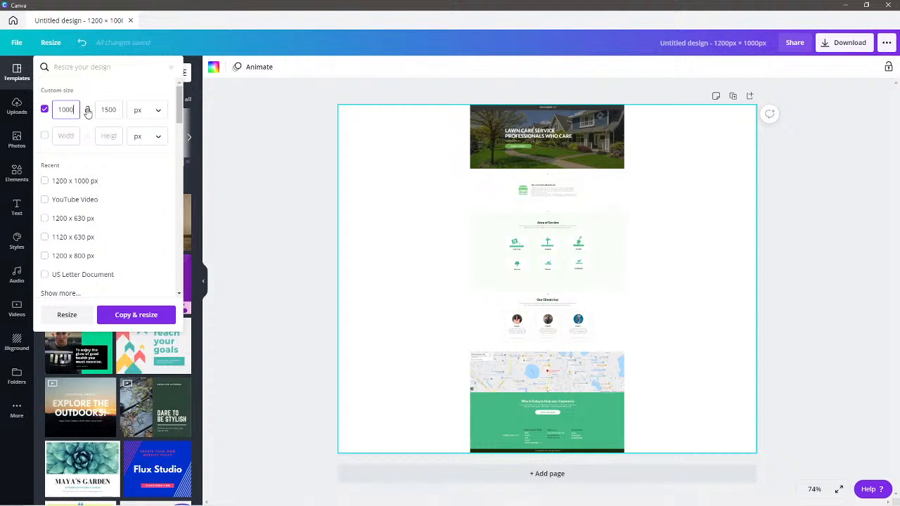
key(BackSpace)
key(BackSpace)
key(BackSpace)
key(BackSpace)
text(800)
click(81, 315)
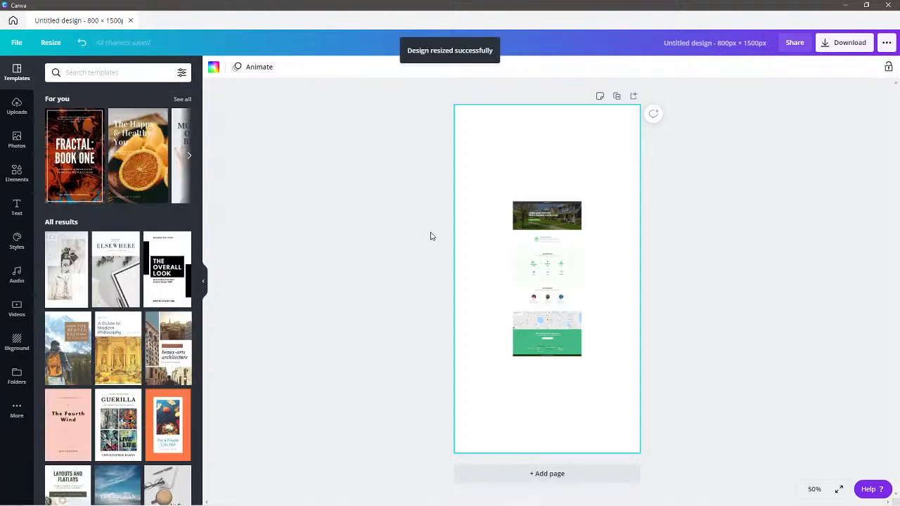
Step: Enlarge the shrunken website screenshot to the full height of the 800 px wide page and centre it
drag(556, 266, 497, 169)
drag(522, 260, 664, 428)
drag(534, 278, 544, 269)
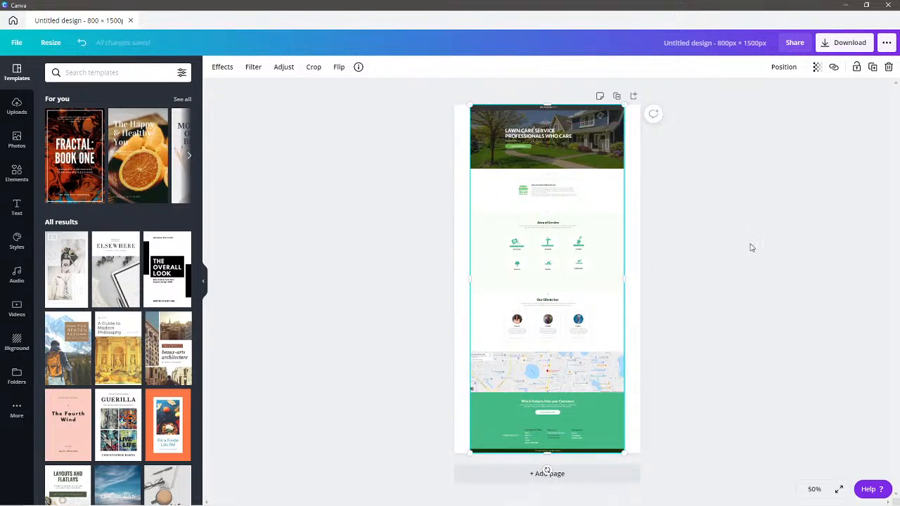
Step: Resize the current design to a custom size of 700 × 1500 px
click(48, 42)
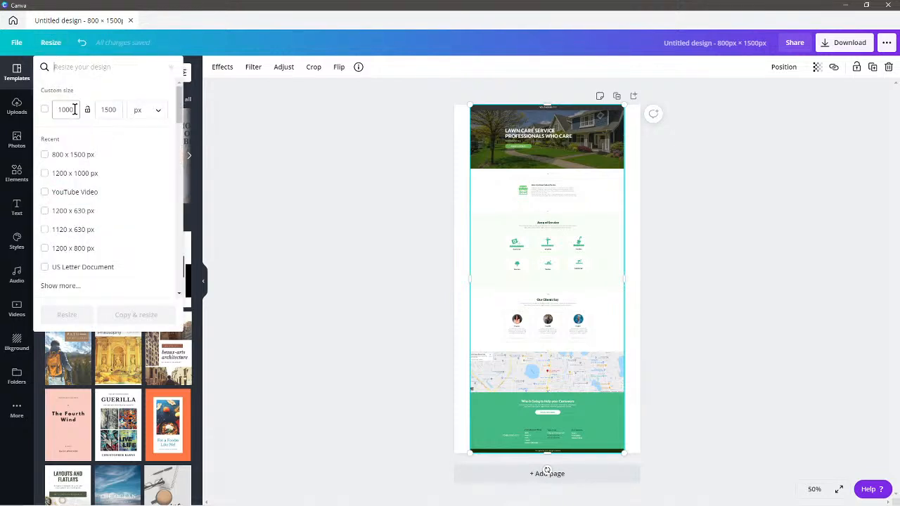
drag(74, 109, 56, 109)
text(700)
click(67, 312)
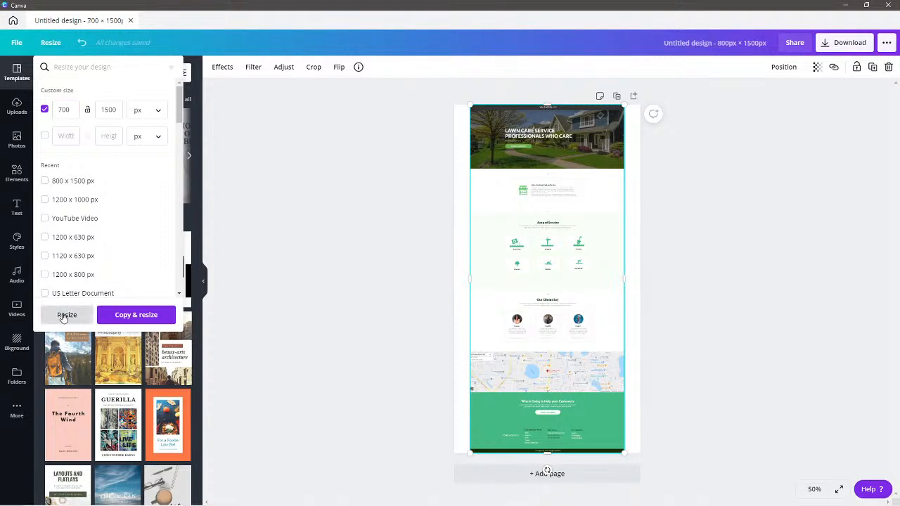
Step: Scale the website screenshot to the full height of the 700 px wide page and centre it horizontally
drag(523, 235, 516, 233)
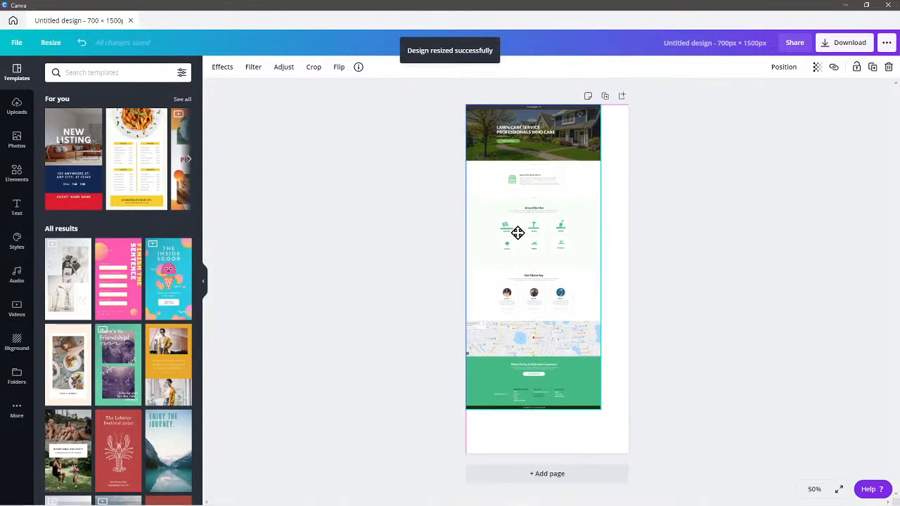
drag(601, 411, 640, 448)
drag(545, 307, 549, 304)
click(681, 274)
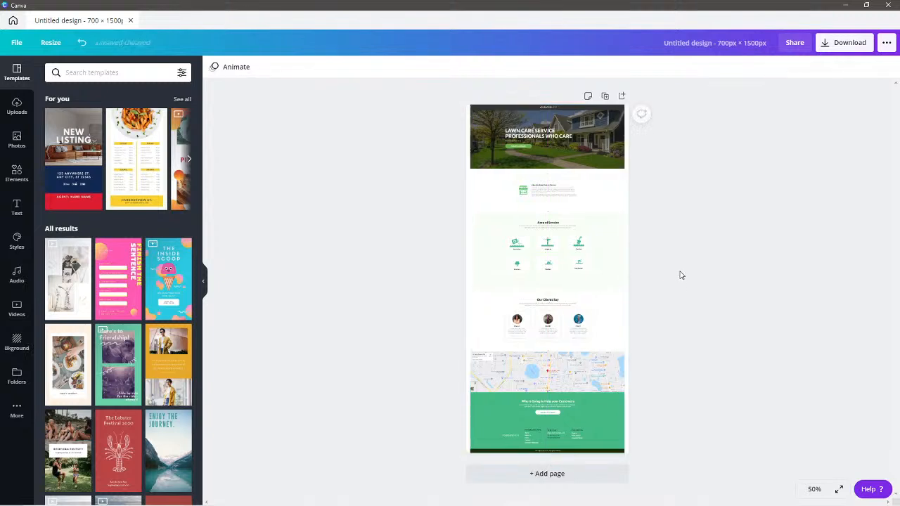
Step: Rename the design as "Lawn Care Website Template Image"
click(752, 43)
text(Lawn)
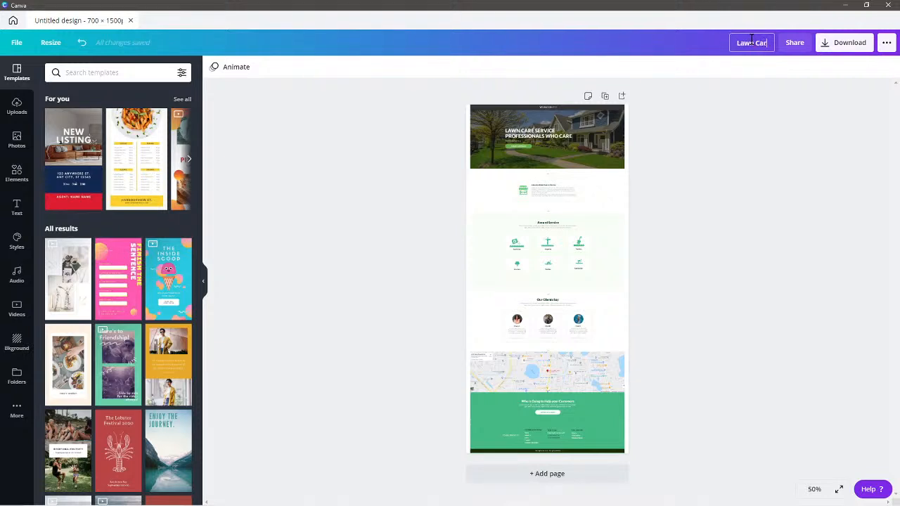
text(Care Website)
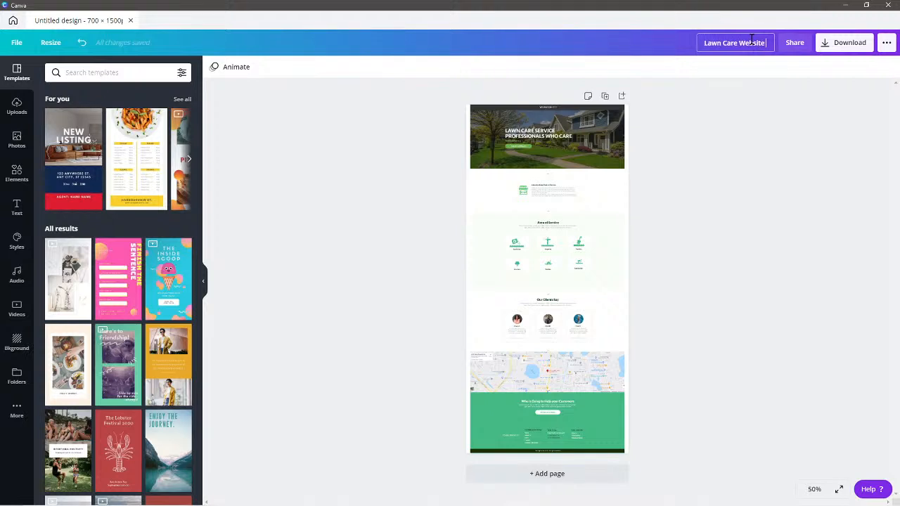
text( Template Image)
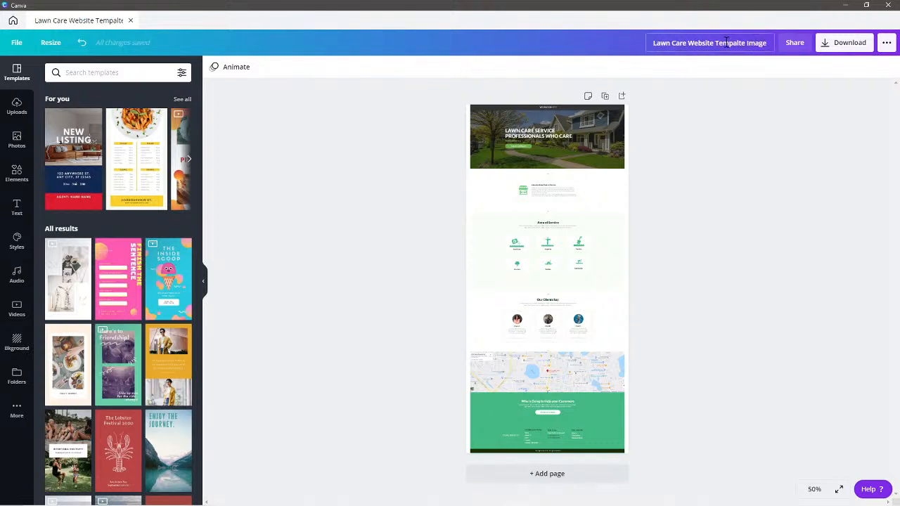
click(740, 43)
key(BackSpace)
key(BackSpace)
text(la)
click(732, 113)
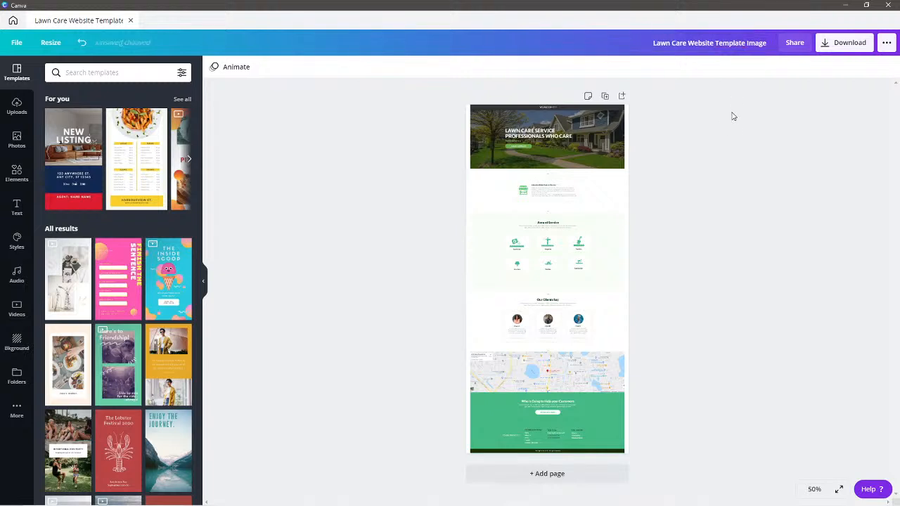
Step: Download the design as a PNG and save it as "Lawn Care Website Template Image" in New folder under Lawn Care Template
click(847, 42)
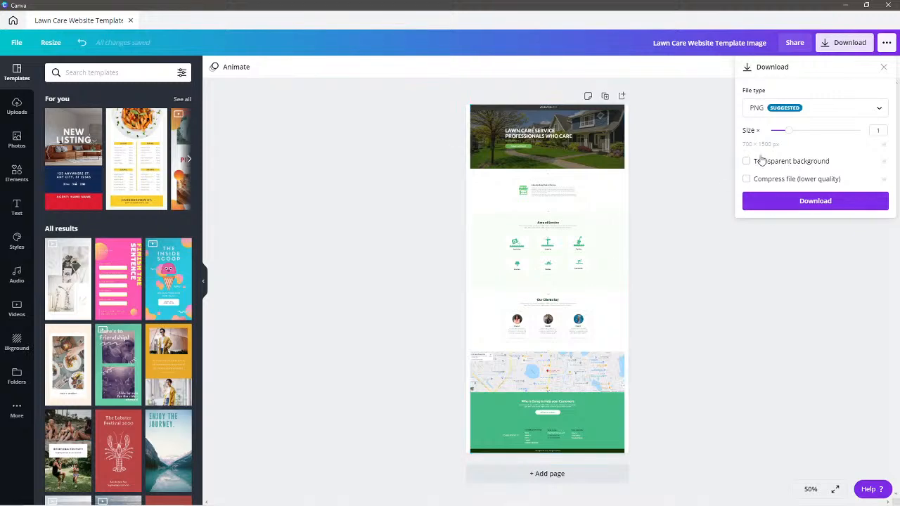
click(806, 202)
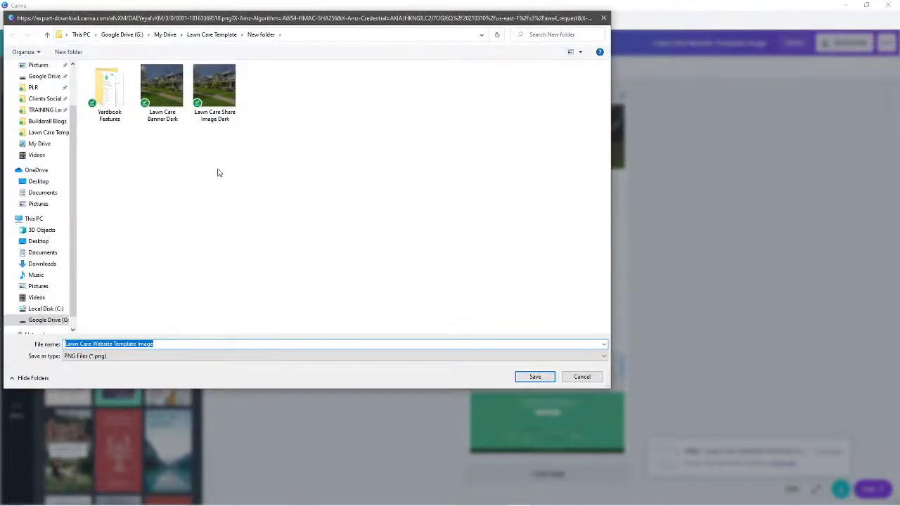
click(534, 377)
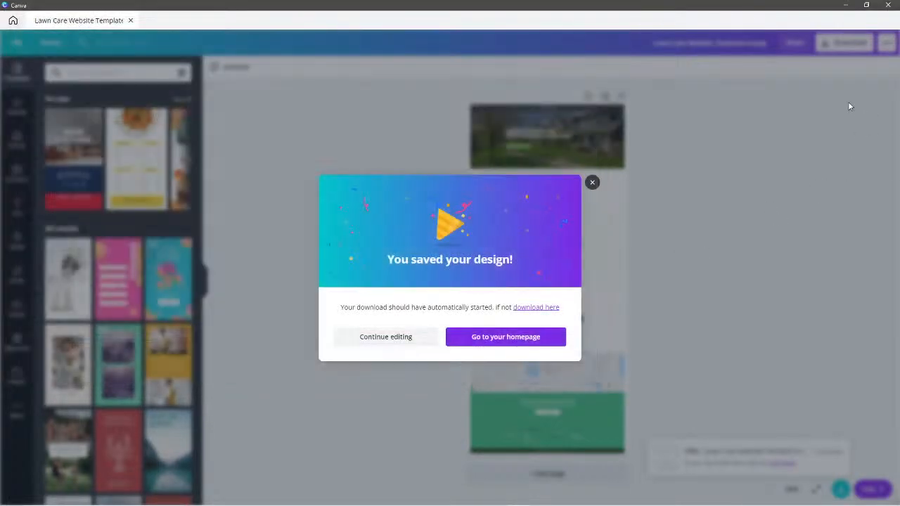
Step: Switch to the browser and close the FireShot capture and the live Lawn Care page, returning to the Cheetah site list
click(845, 5)
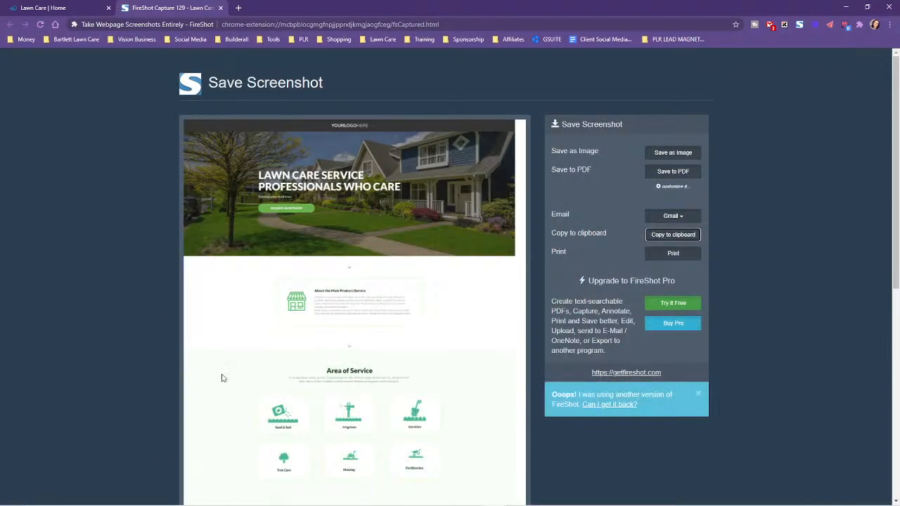
click(220, 8)
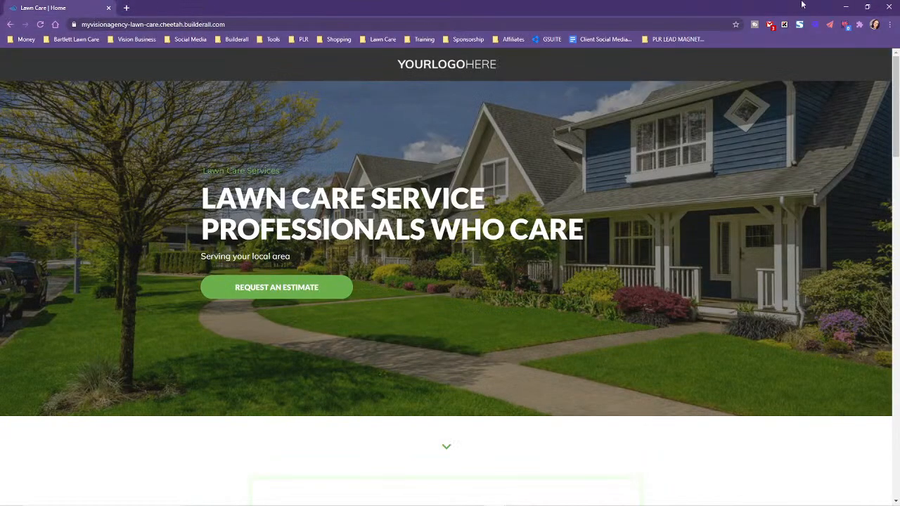
click(884, 6)
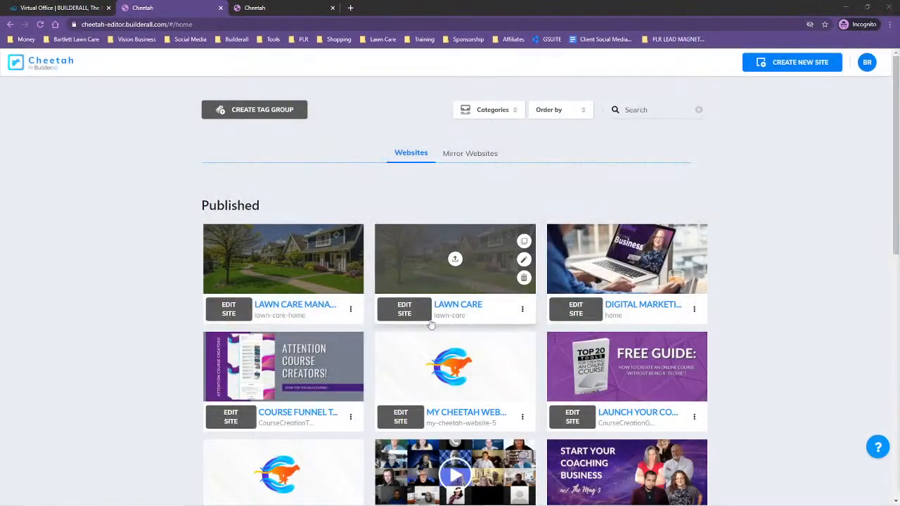
Step: Open the Home page of the Lawn Care Management System site in the editor and close the extra editor tab
click(228, 311)
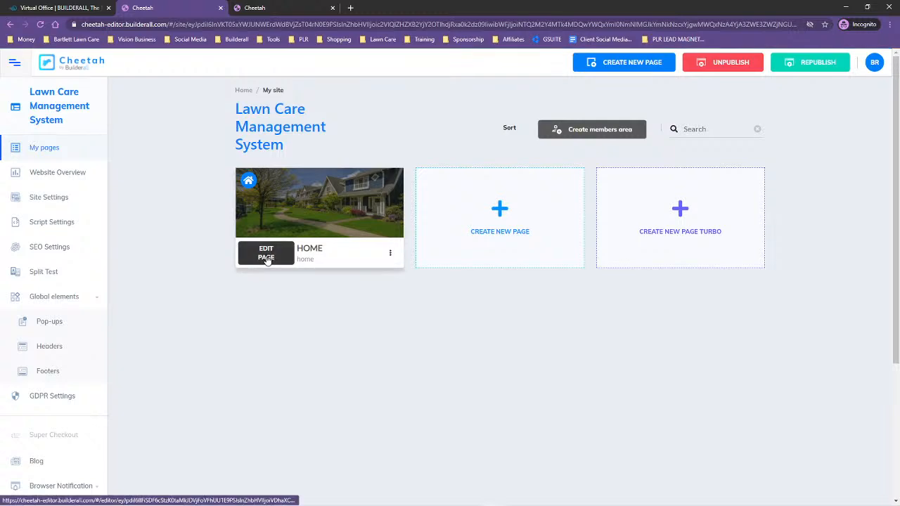
click(266, 254)
click(444, 8)
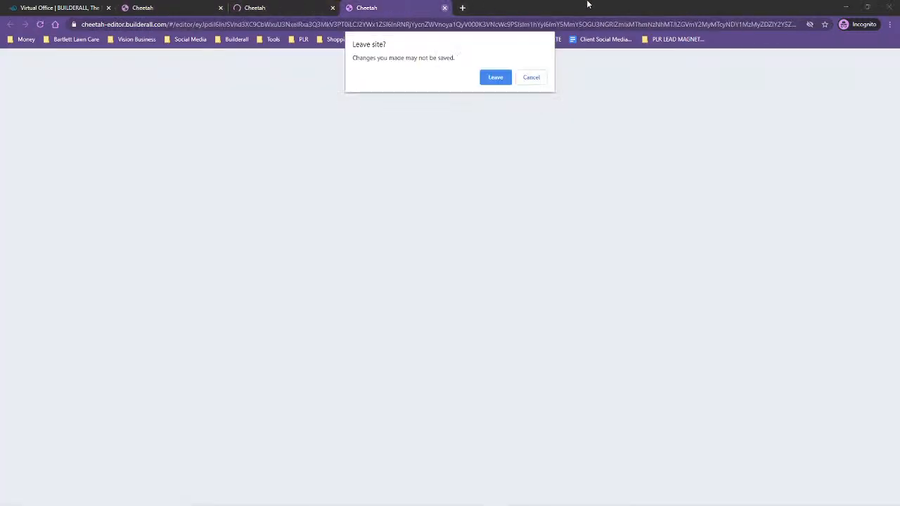
click(495, 77)
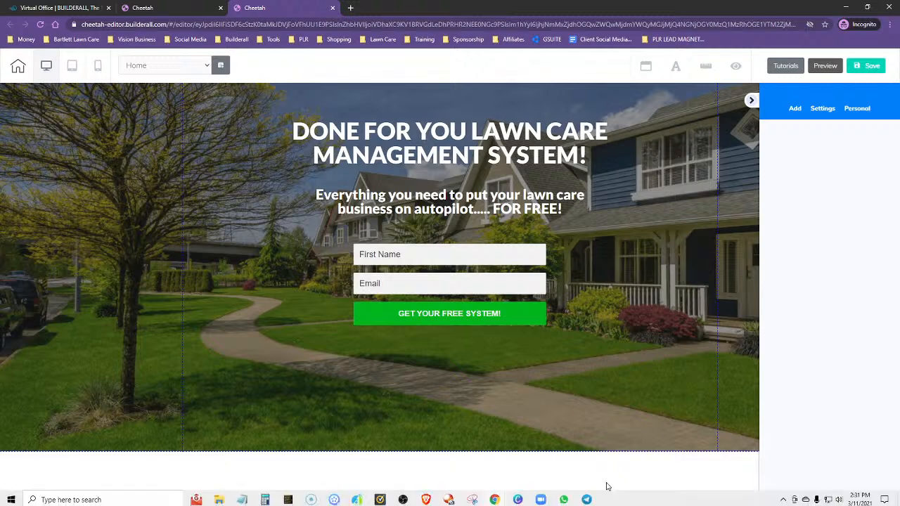
Step: Add a blank panel below the hero panel with the sign-up form and select the new panel
click(604, 443)
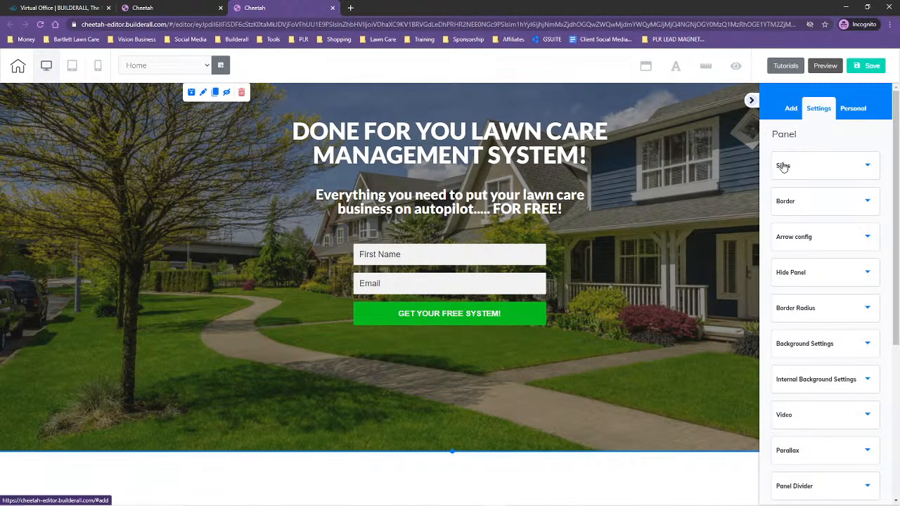
click(791, 109)
click(806, 137)
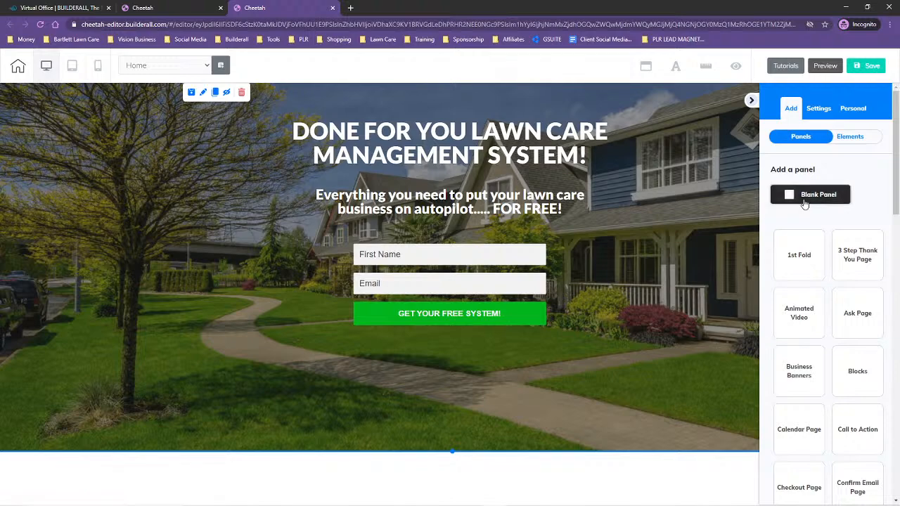
click(809, 194)
double_click(392, 350)
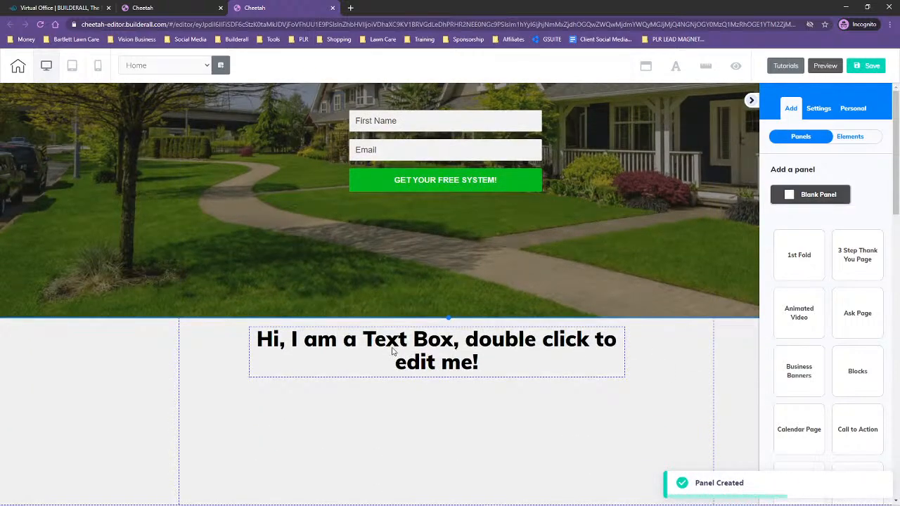
click(720, 397)
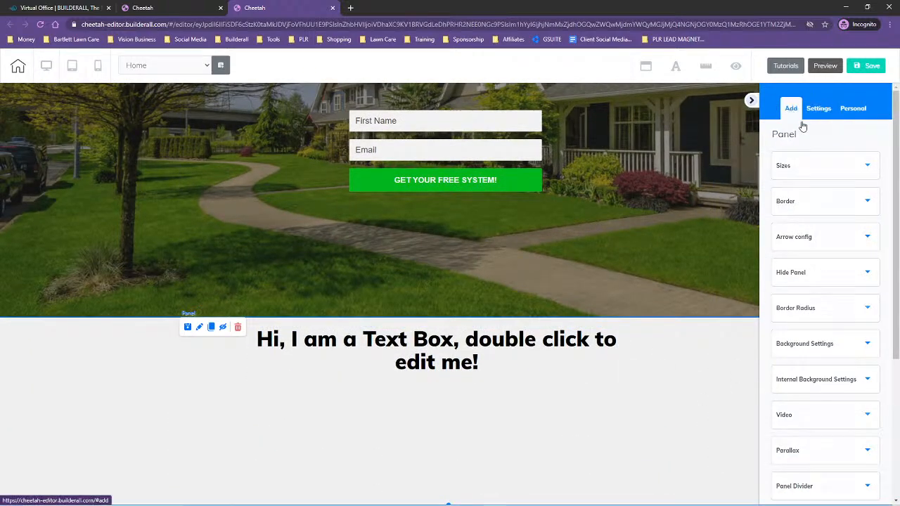
Step: Add three horizontal placeholder images and one vertical placeholder image to the blank panel below the heading text
click(791, 109)
click(858, 140)
scroll(811, 302, down, 8)
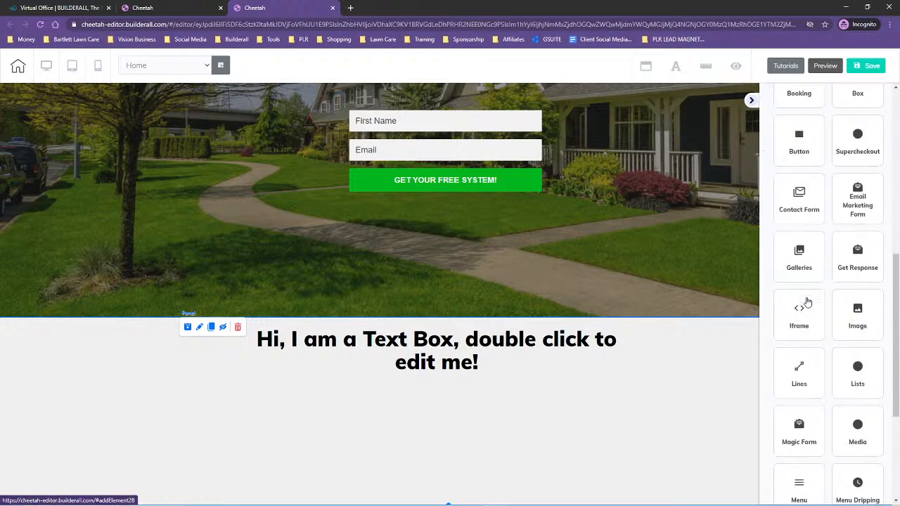
click(849, 209)
drag(845, 311, 402, 411)
drag(839, 316, 538, 444)
drag(862, 368, 635, 430)
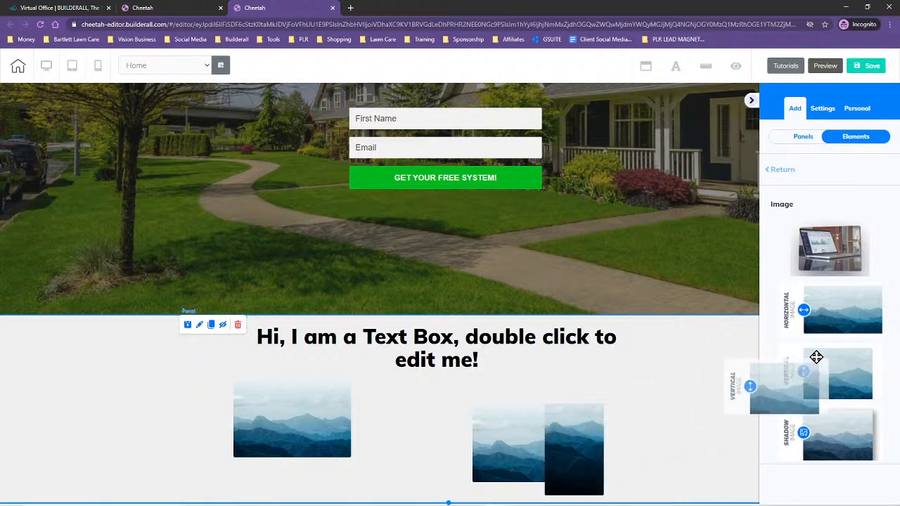
drag(822, 312, 683, 413)
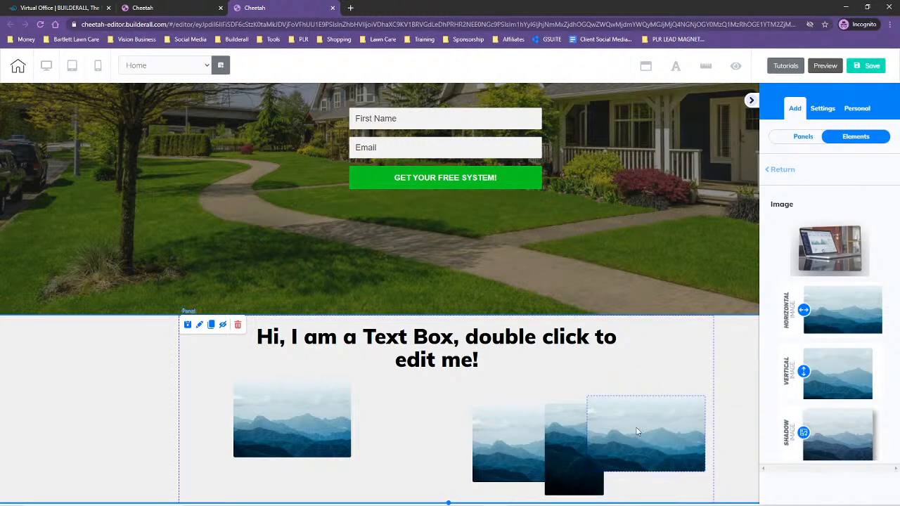
Step: Delete the vertical image overlapping the middle one and reposition the far-right horizontal image beside it
click(578, 454)
drag(551, 449, 486, 450)
click(584, 388)
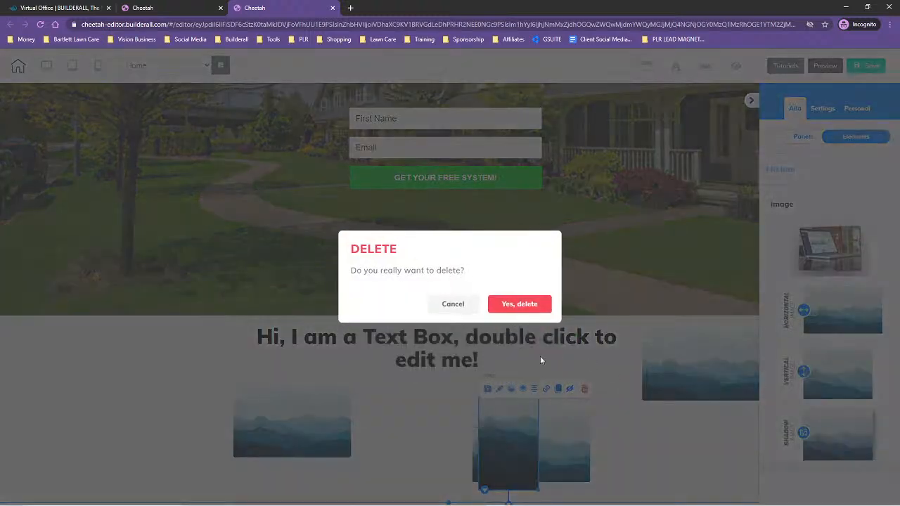
click(519, 304)
drag(705, 383, 675, 443)
Step: Add another horizontal image near the panel's center and a vertical image at the panel's left edge
click(891, 101)
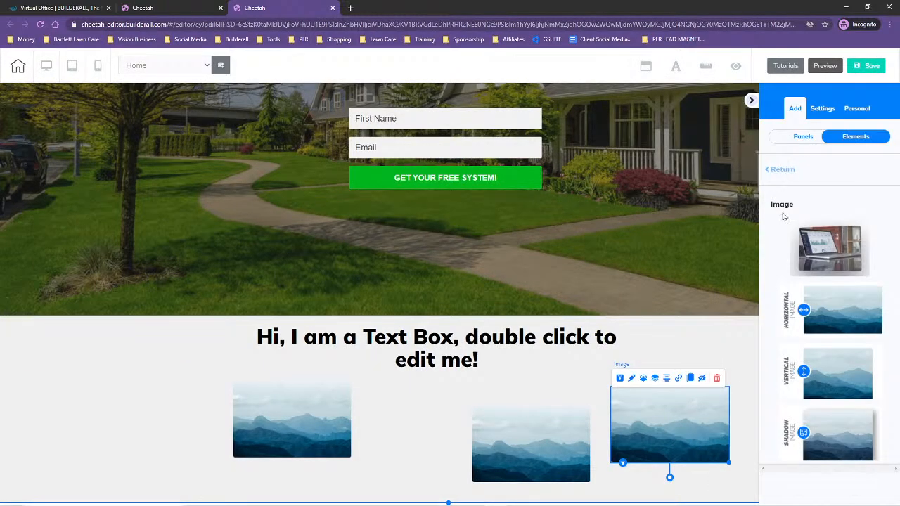
drag(843, 309, 457, 397)
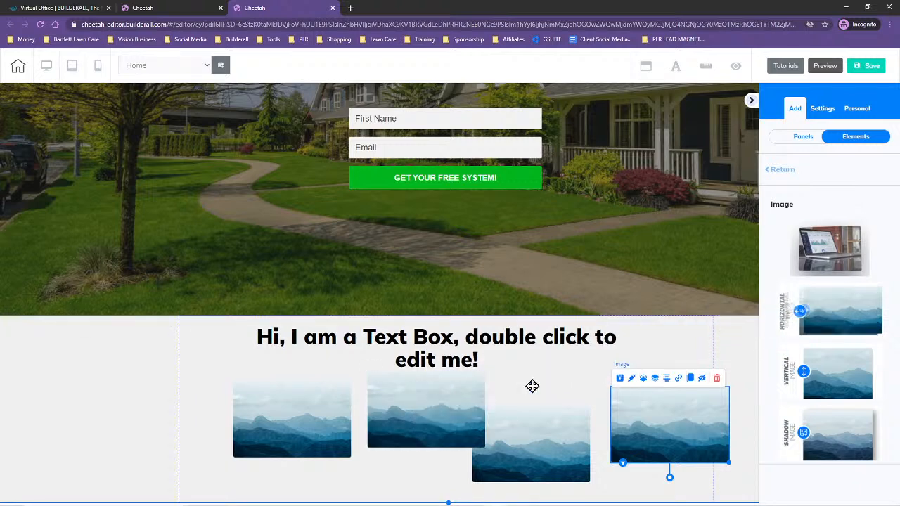
drag(842, 374, 184, 386)
Step: Delete the leftmost horizontal image and move the newly added horizontal image into its place
click(315, 419)
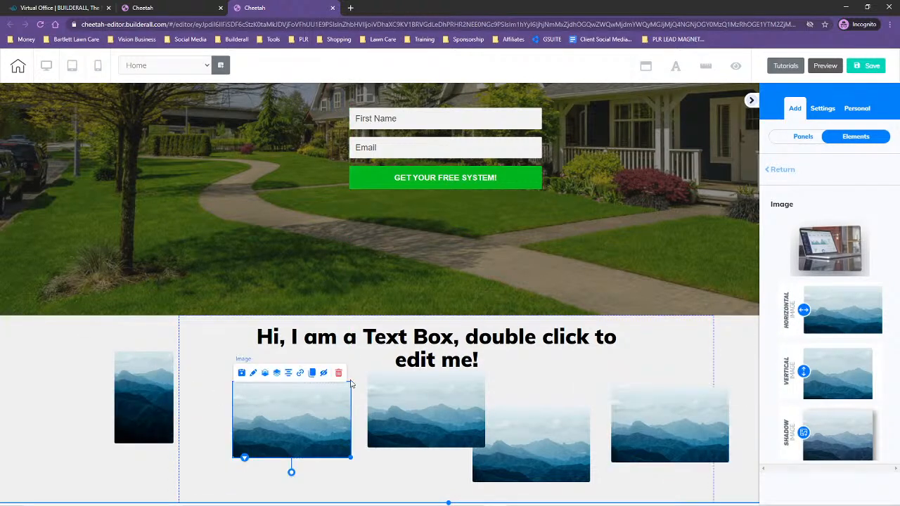
click(338, 372)
click(534, 304)
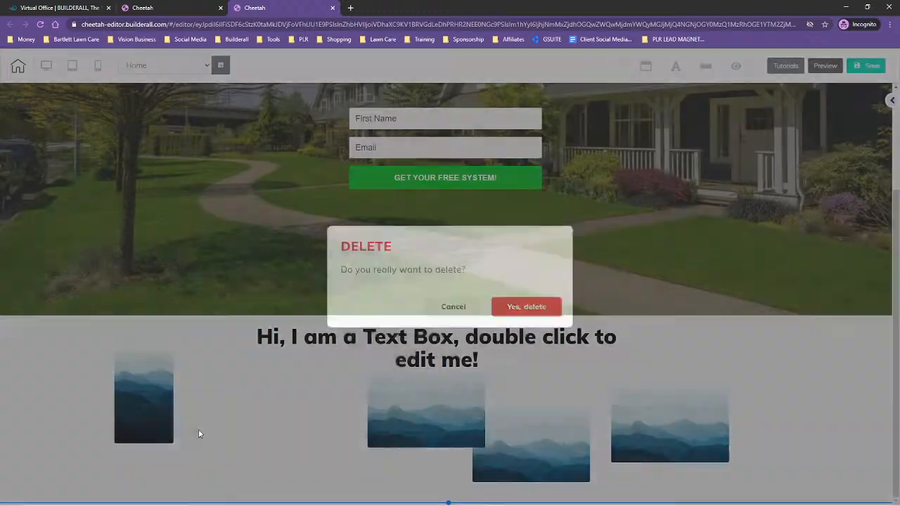
drag(430, 425, 237, 450)
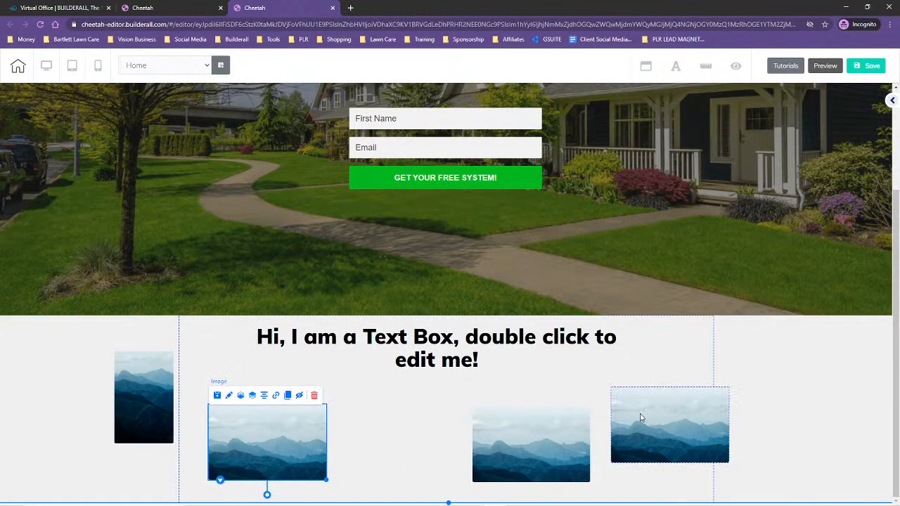
Step: Lighten the new panel's solid background color from its background settings to a near-white shade
click(787, 416)
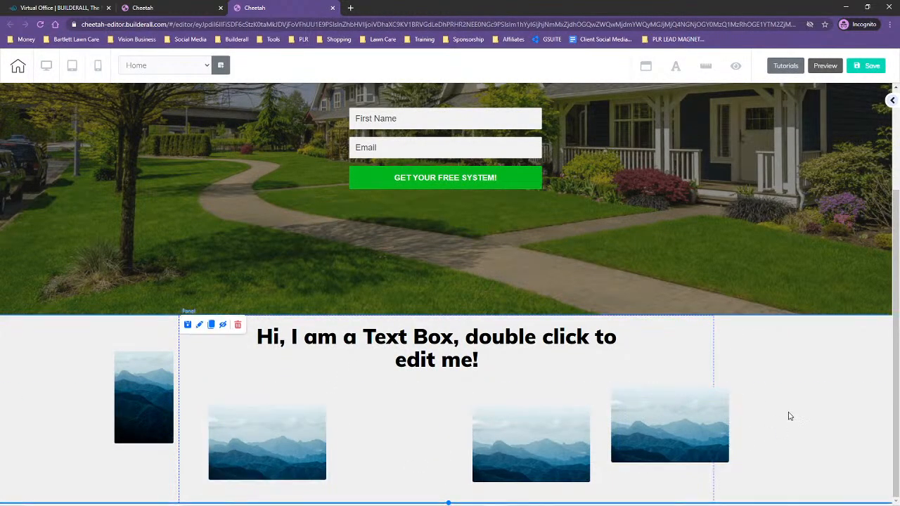
click(199, 324)
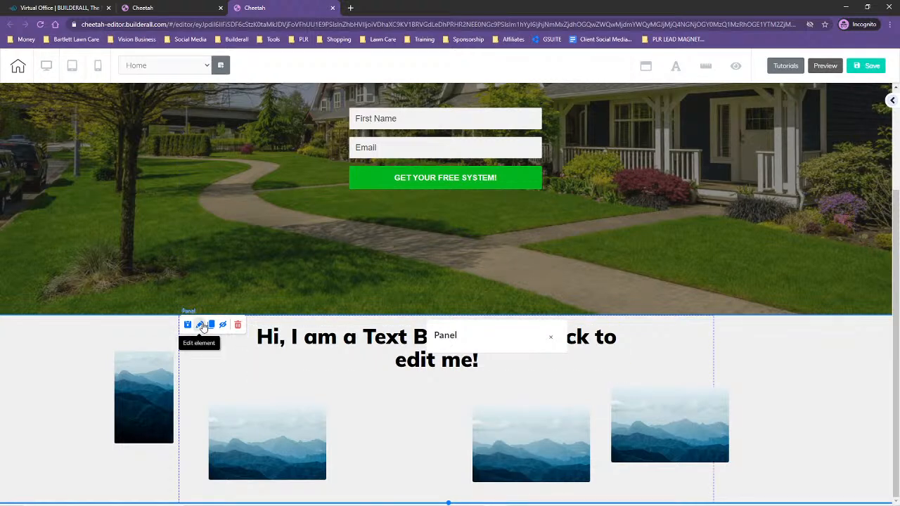
click(200, 325)
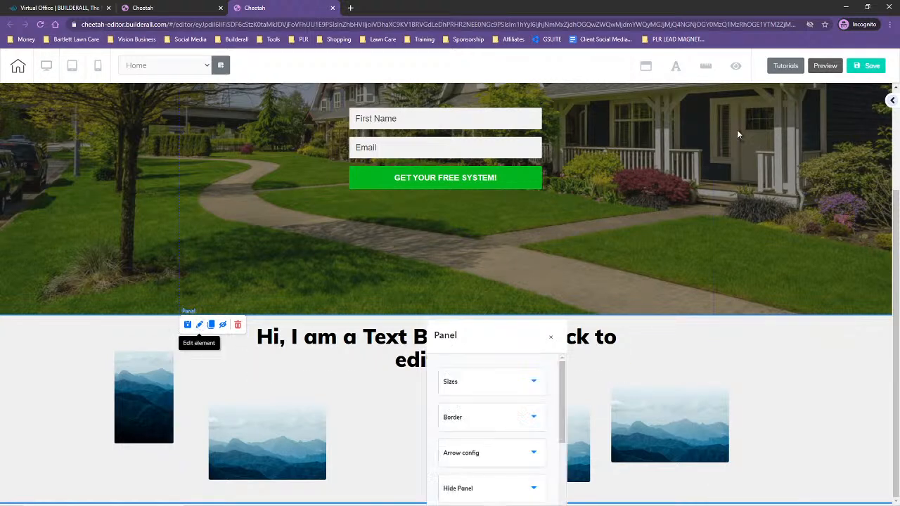
click(892, 102)
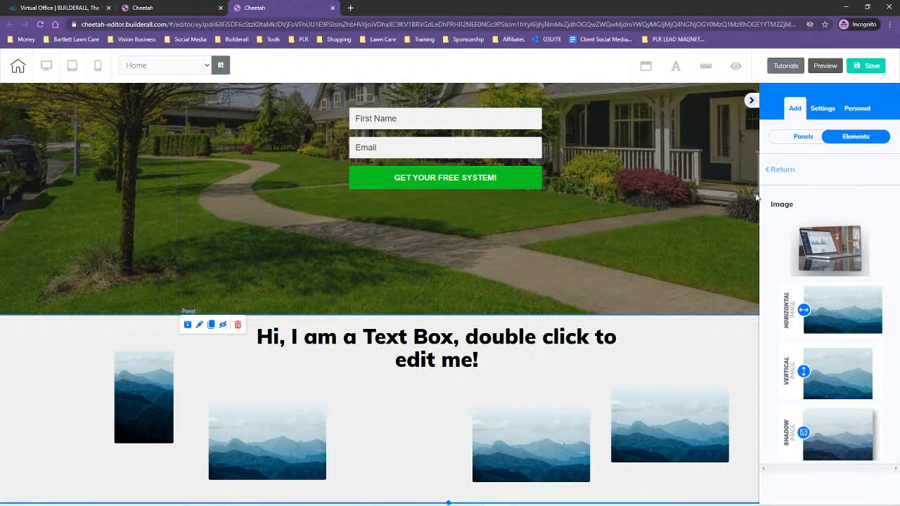
click(780, 171)
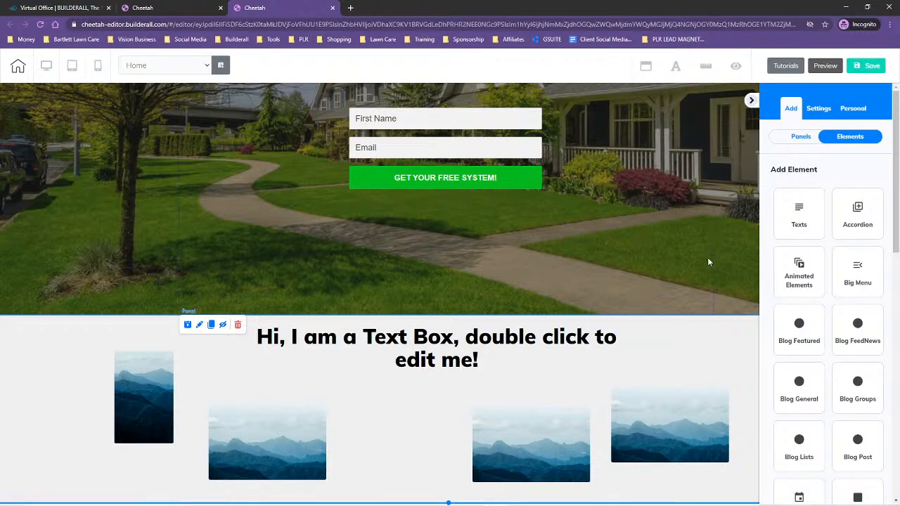
click(818, 109)
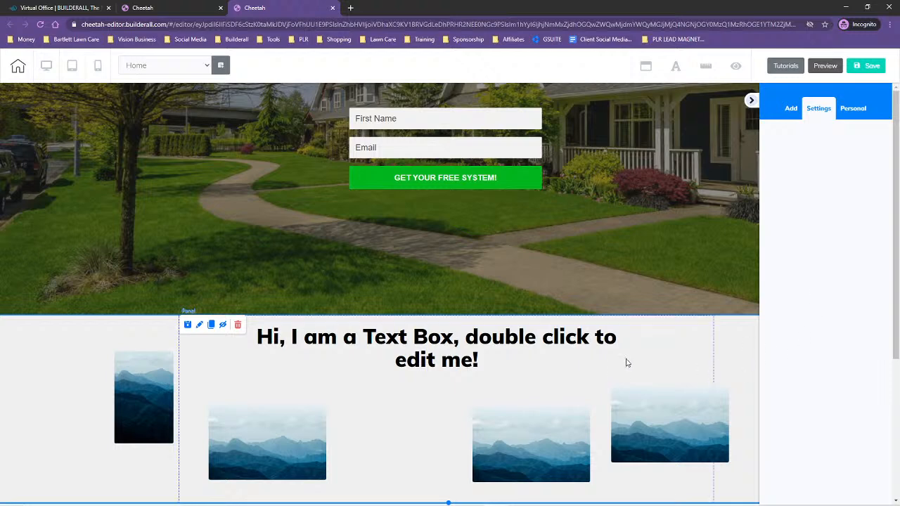
click(666, 353)
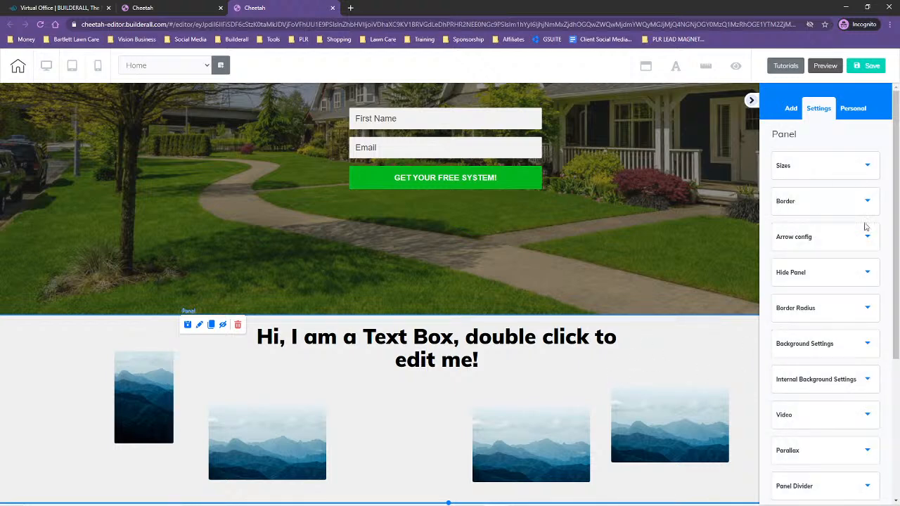
click(810, 344)
scroll(836, 309, down, 3)
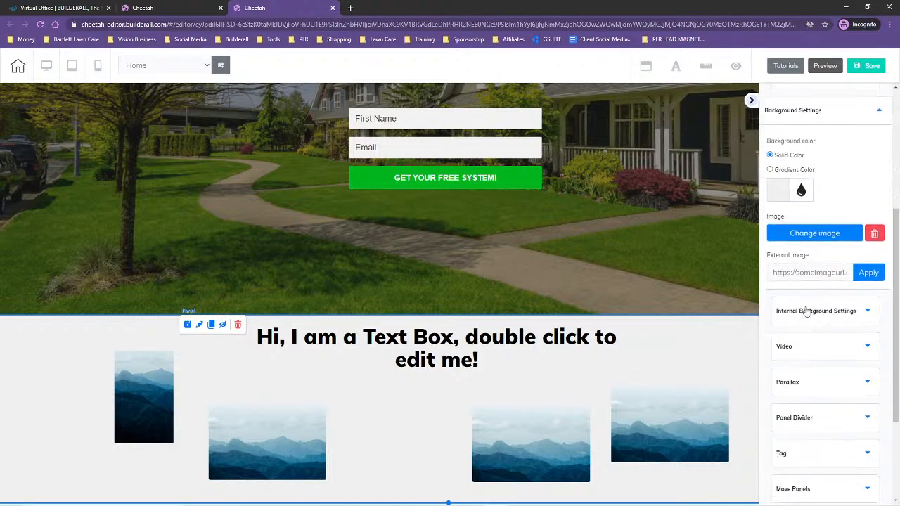
click(778, 189)
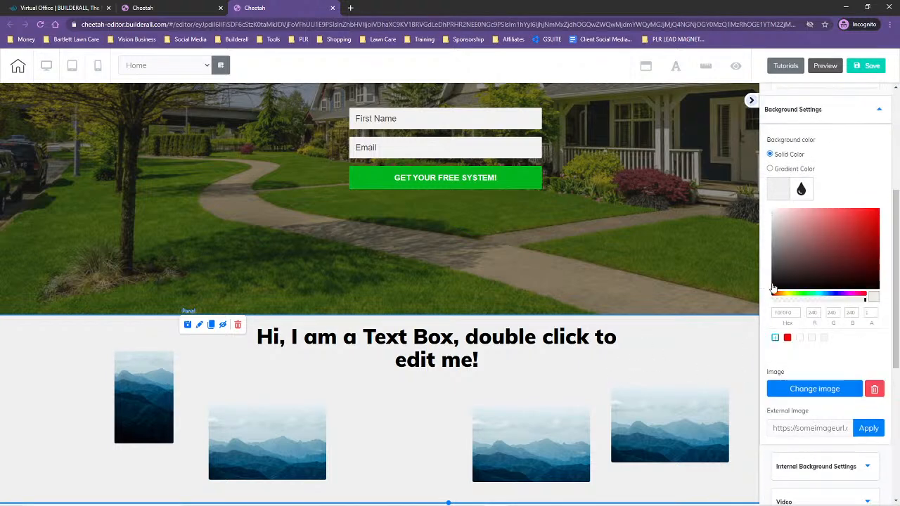
click(773, 216)
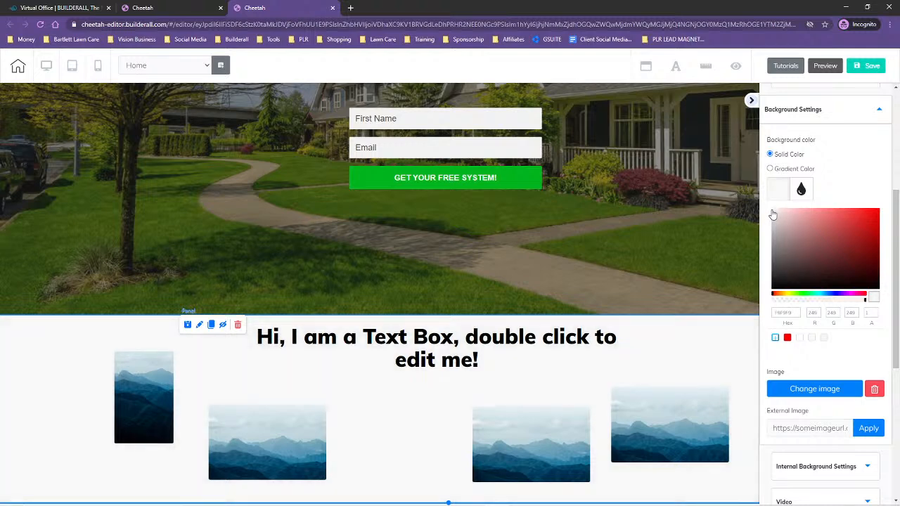
click(771, 213)
Step: Increase the height of the panel with the placeholder images to 1347
scroll(838, 187, up, 3)
click(814, 168)
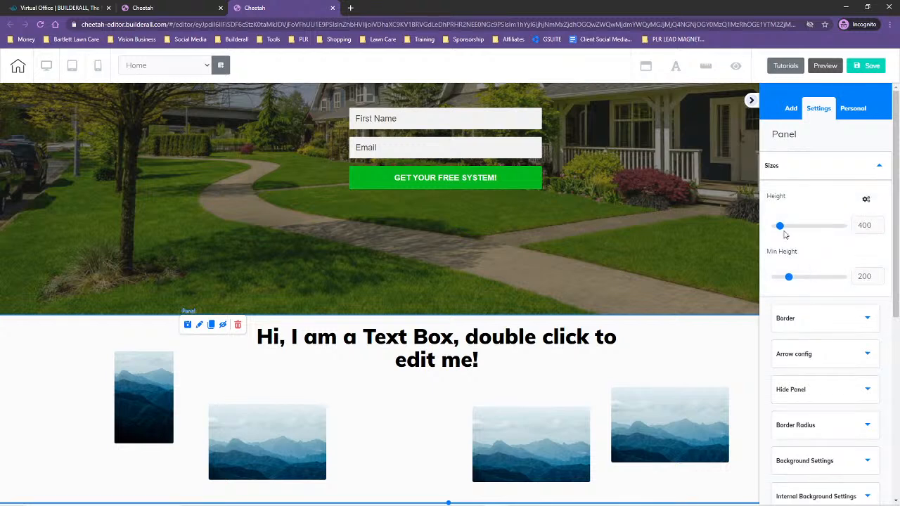
drag(794, 227, 794, 227)
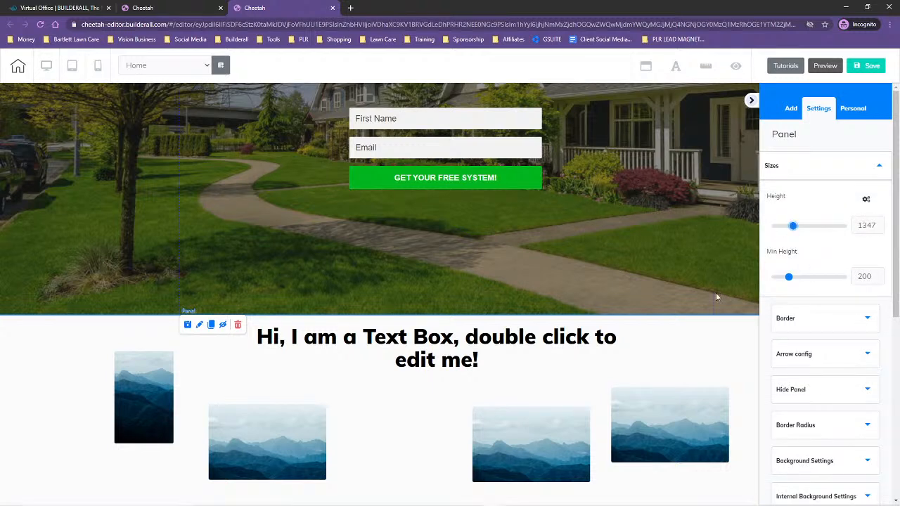
scroll(598, 300, down, 11)
scroll(553, 304, up, 10)
Step: Arrange the three horizontal images in an evenly spaced row lower in the panel and move the vertical image above them
scroll(523, 373, down, 3)
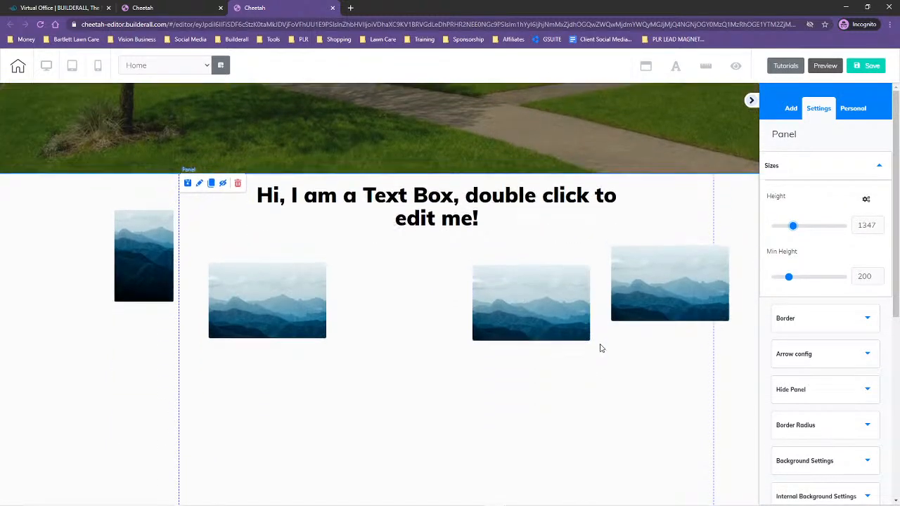
drag(546, 201, 478, 344)
drag(667, 194, 618, 347)
drag(289, 225, 302, 356)
drag(484, 316, 468, 317)
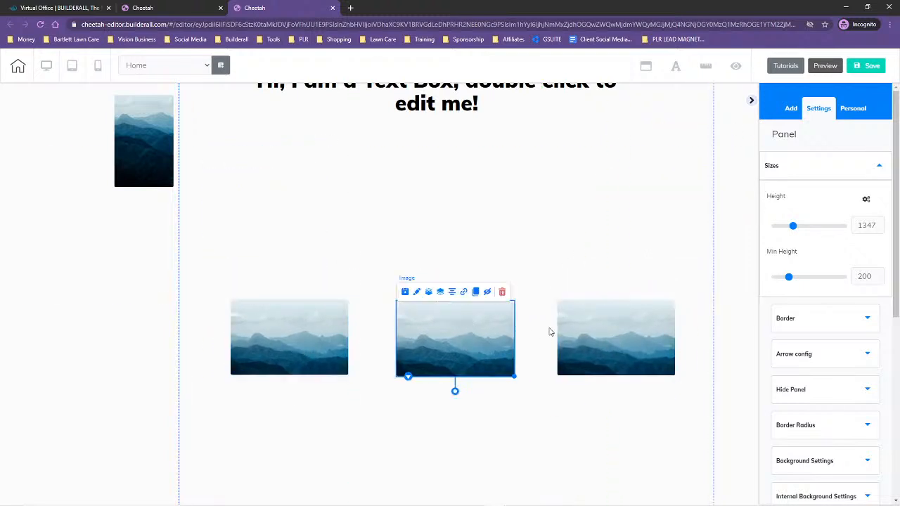
drag(151, 147, 345, 191)
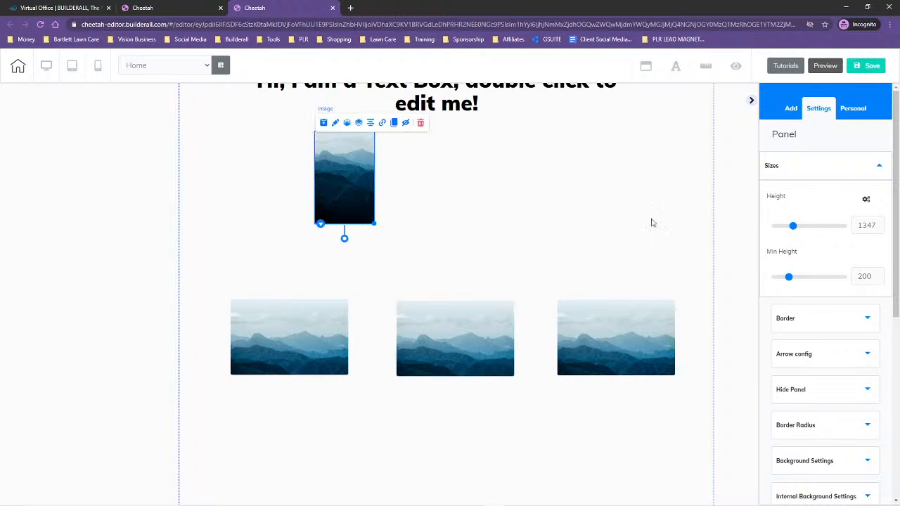
Step: Replace the left image of the row with the user file "2" showing Business Operations
click(302, 334)
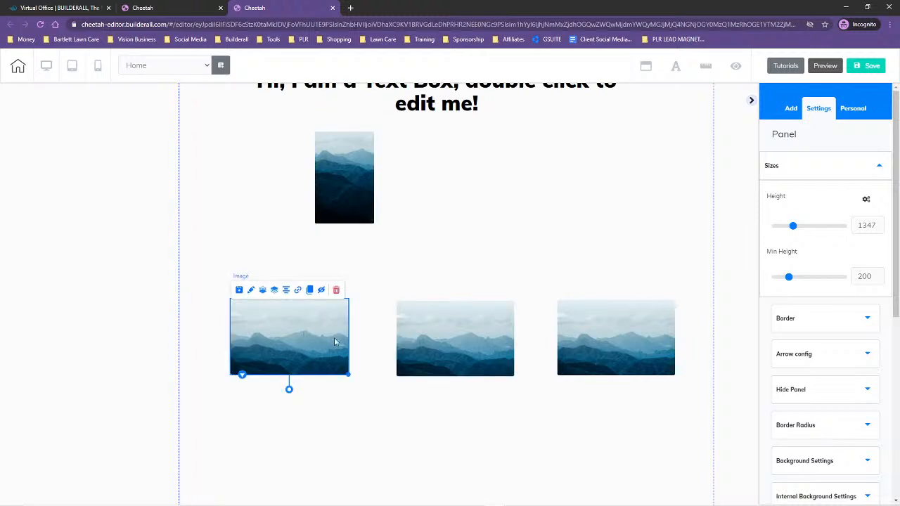
click(820, 170)
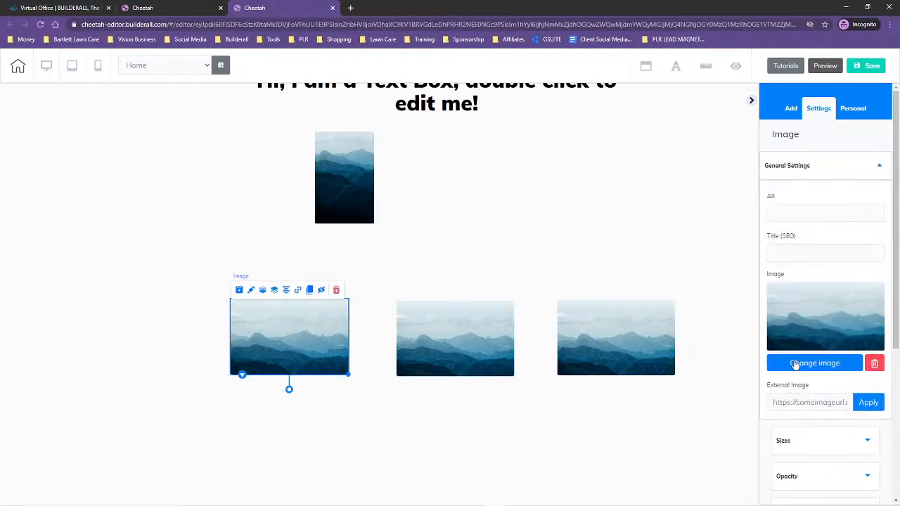
click(795, 364)
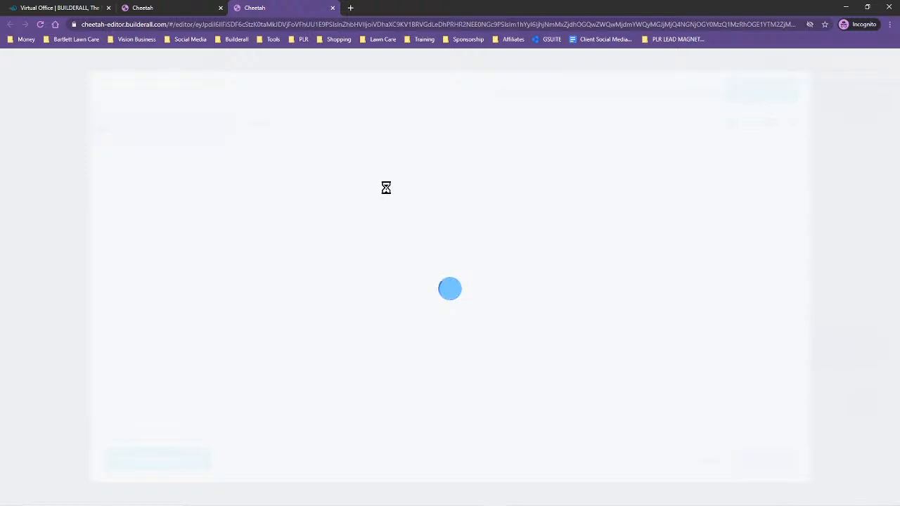
click(283, 173)
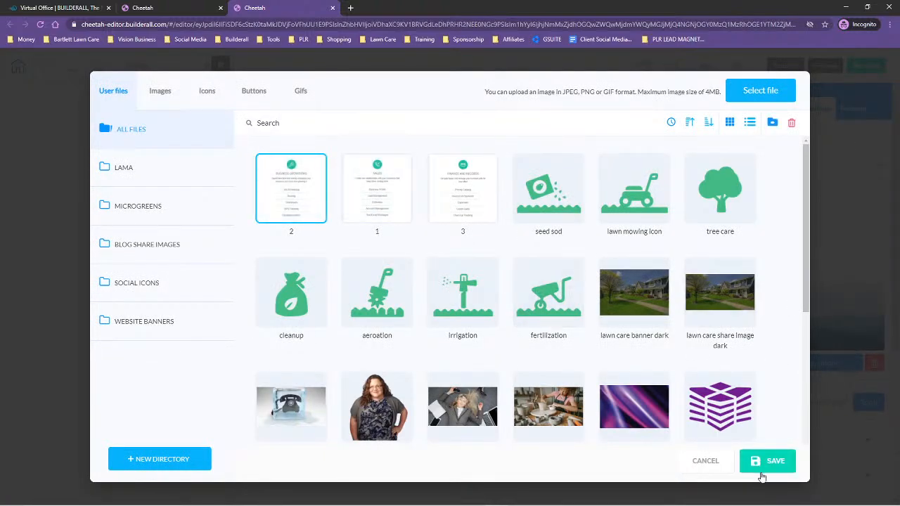
click(766, 461)
Step: Replace the middle image of the row with the user file "1" showing Sales
click(458, 328)
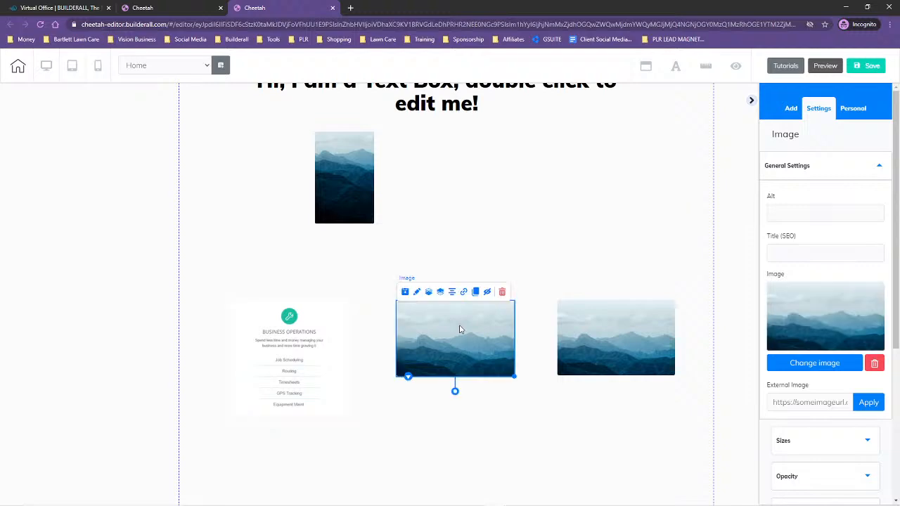
click(810, 362)
click(377, 184)
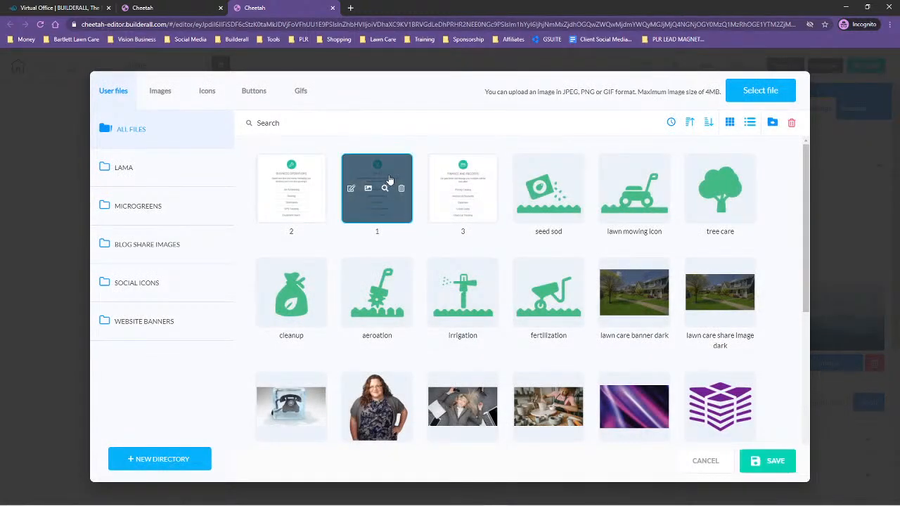
click(770, 461)
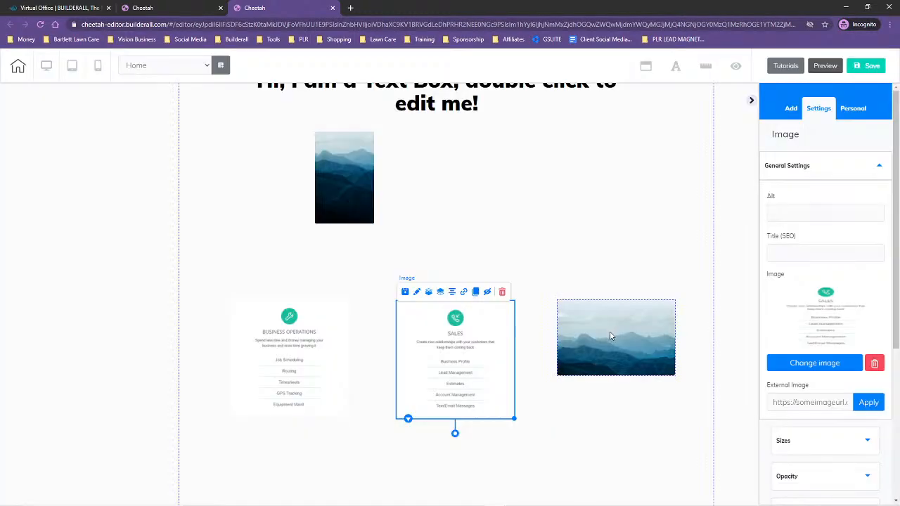
Step: Replace the right image of the row with the user file "3" showing Finance and Records
click(609, 331)
click(814, 363)
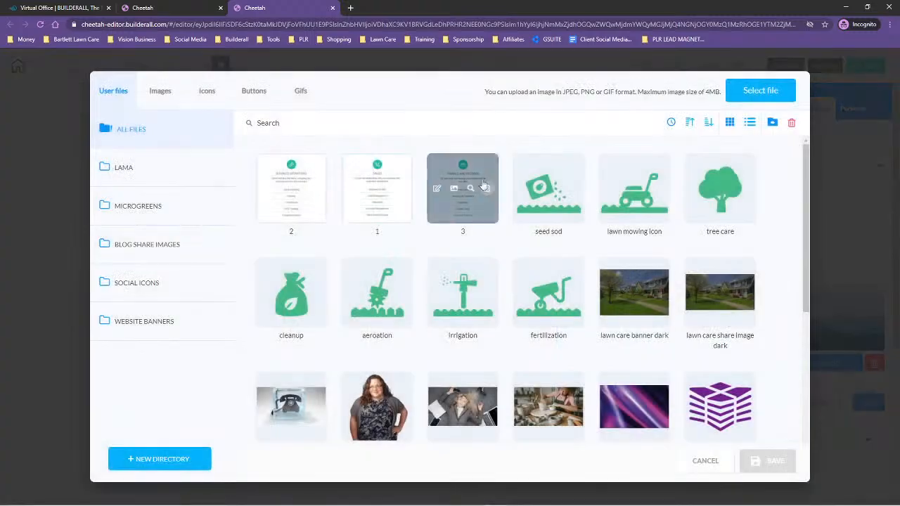
click(483, 166)
click(773, 461)
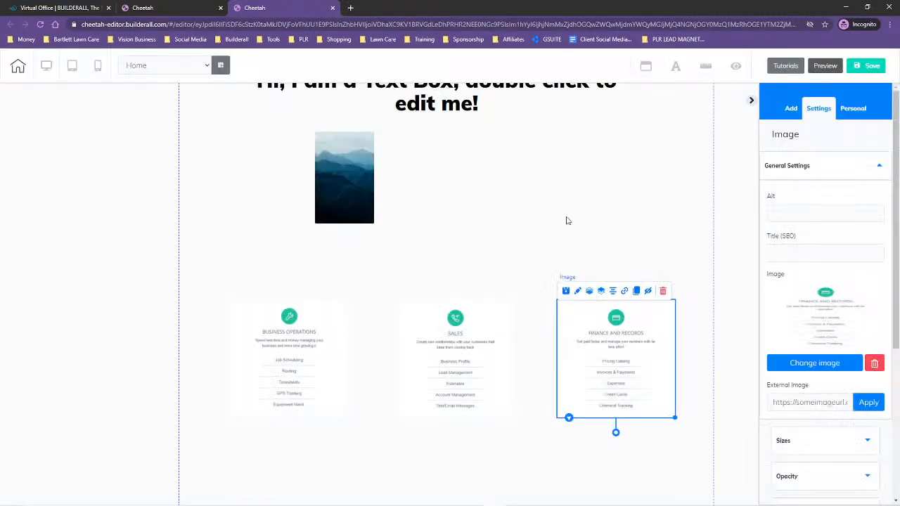
Step: Replace the vertical image above the row with the Lawn Care Website Template image uploaded from New folder in Lawn Care Template
click(347, 194)
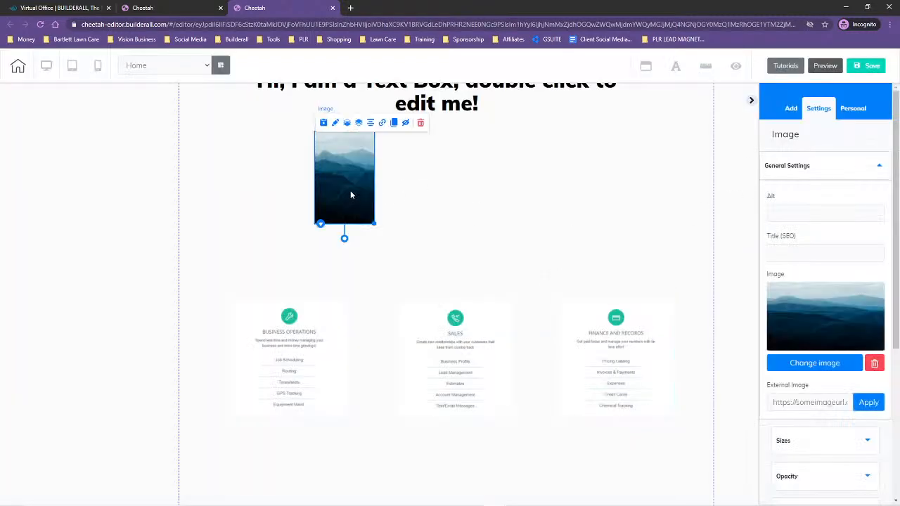
click(813, 362)
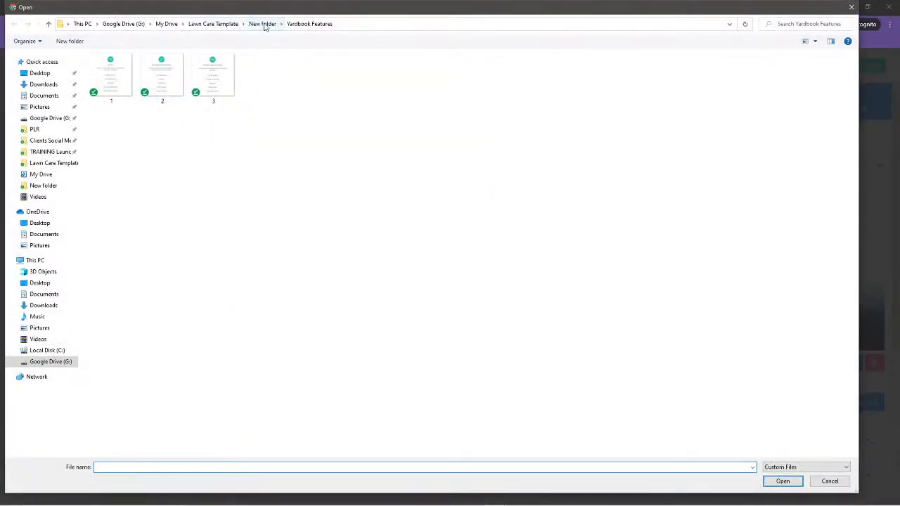
click(264, 24)
click(213, 24)
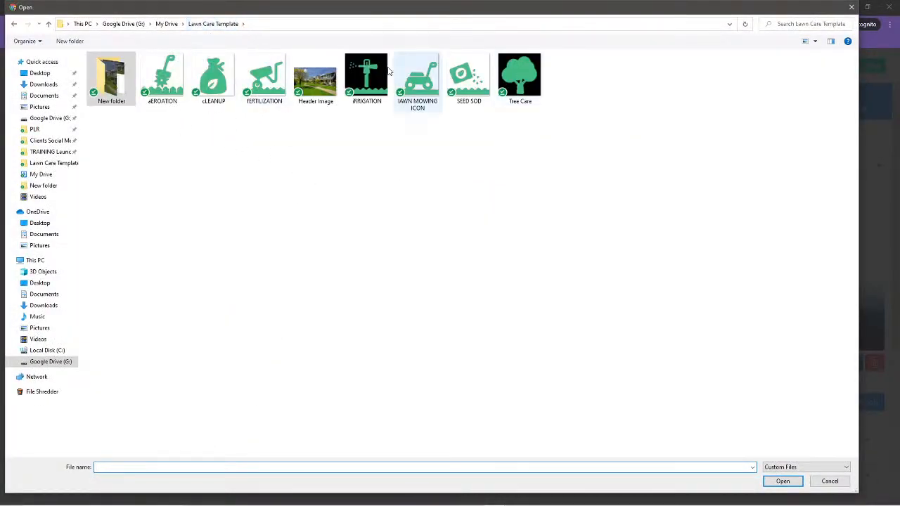
double_click(111, 76)
click(270, 86)
click(783, 481)
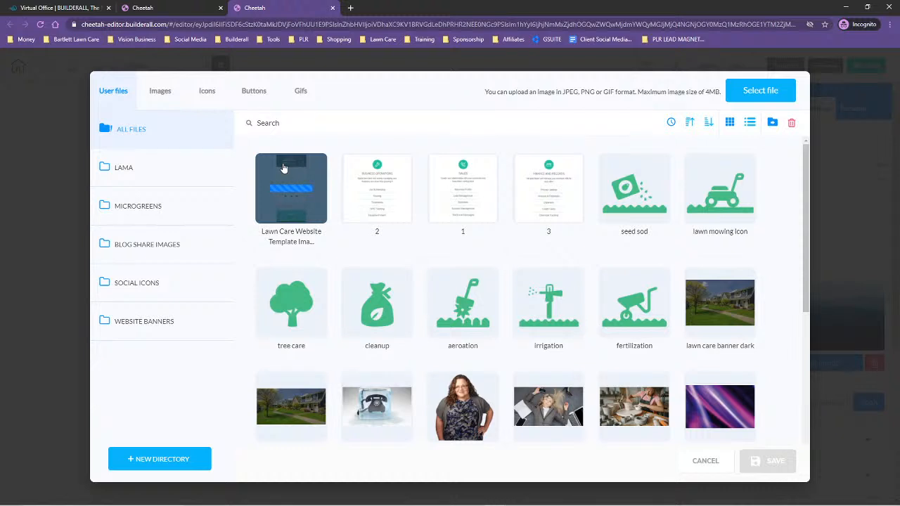
click(291, 162)
click(777, 466)
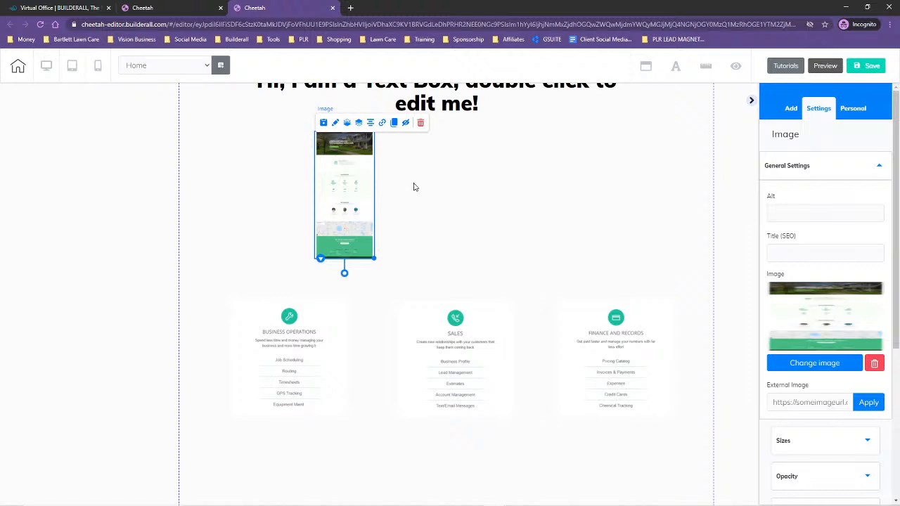
Step: Move the Business Operations, Sales and Finance and Records images further down the panel, keeping them in a row
drag(307, 384, 287, 429)
drag(457, 377, 458, 423)
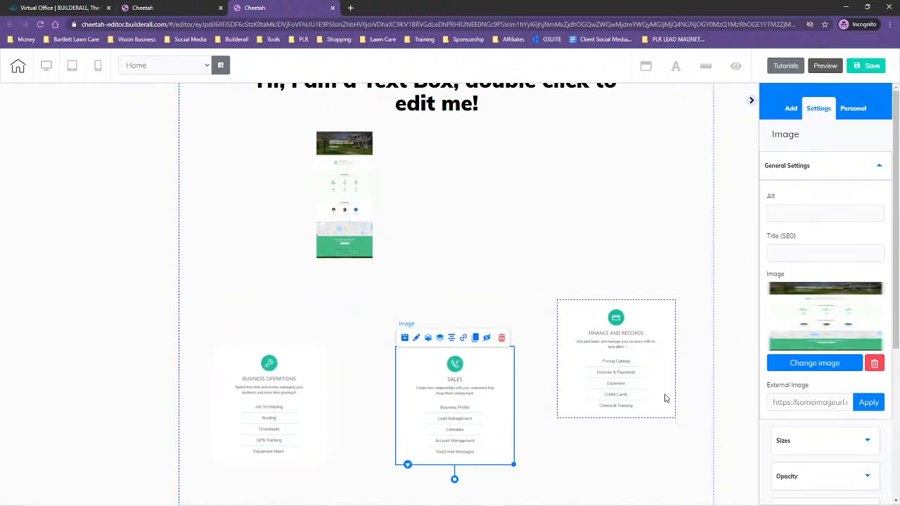
mouse_move(636, 407)
mouse_down()
mouse_move(636, 429)
mouse_move(631, 424)
mouse_up()
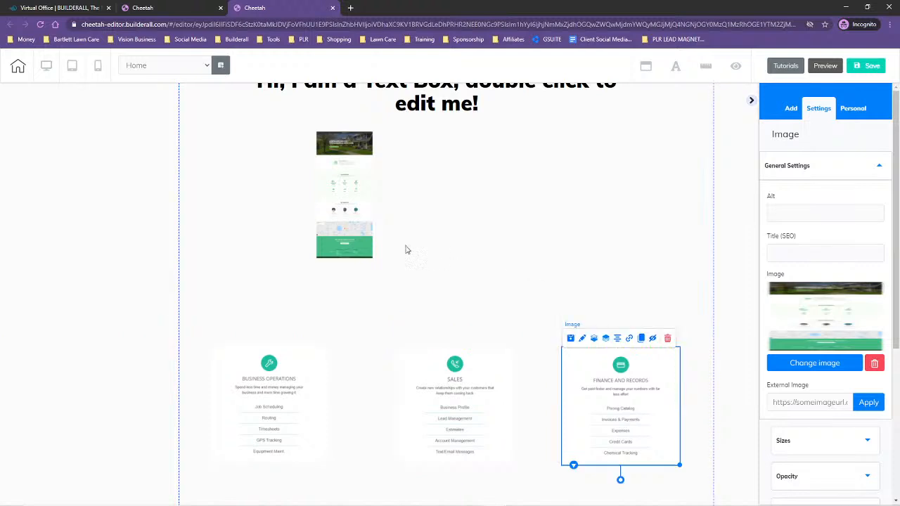
Step: Enlarge the website template image and move it to the left side of the panel above the Business Operations image
click(342, 211)
drag(376, 257, 403, 276)
click(504, 202)
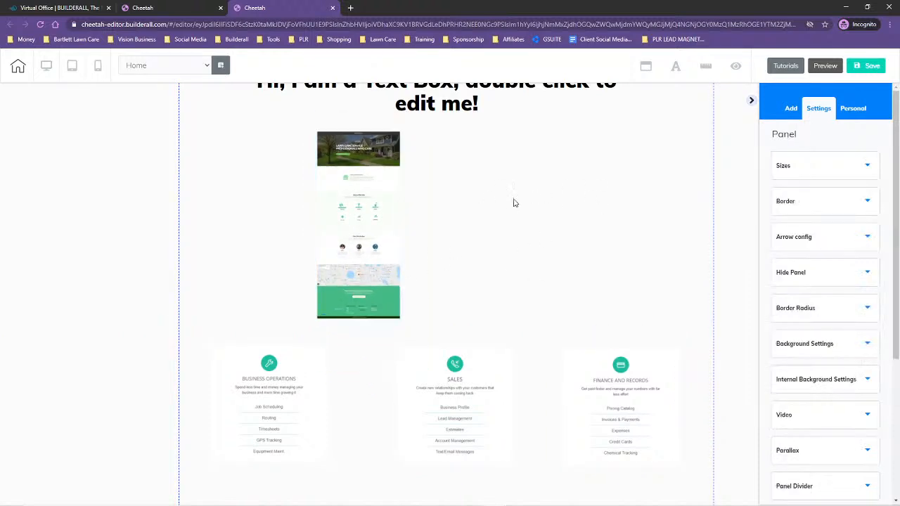
drag(379, 206, 267, 176)
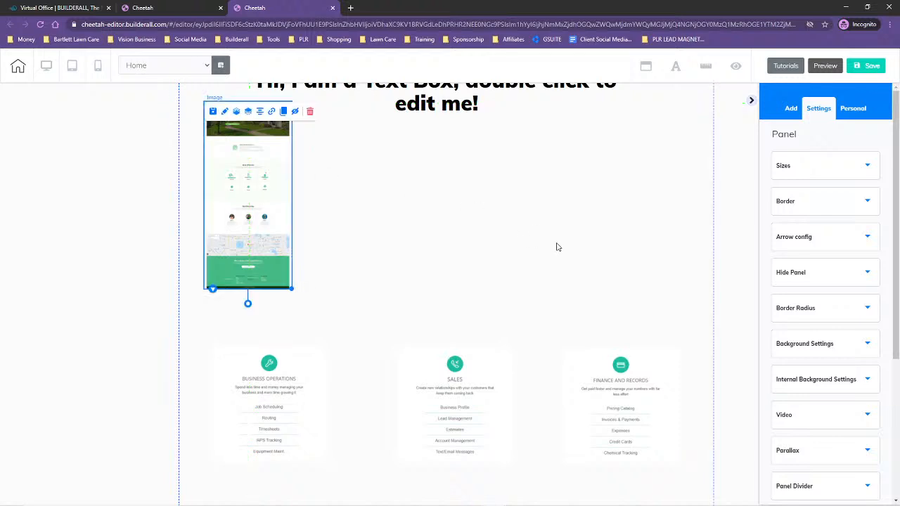
Step: Place the heading text box to the right of the website template image, and move that image up and enlarge it further
scroll(574, 268, down, 1)
scroll(572, 263, up, 3)
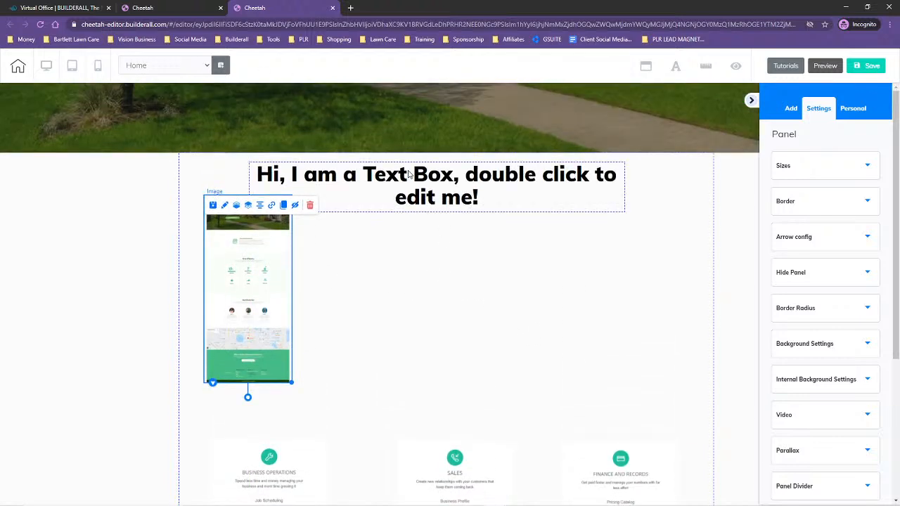
click(522, 224)
drag(269, 265, 261, 239)
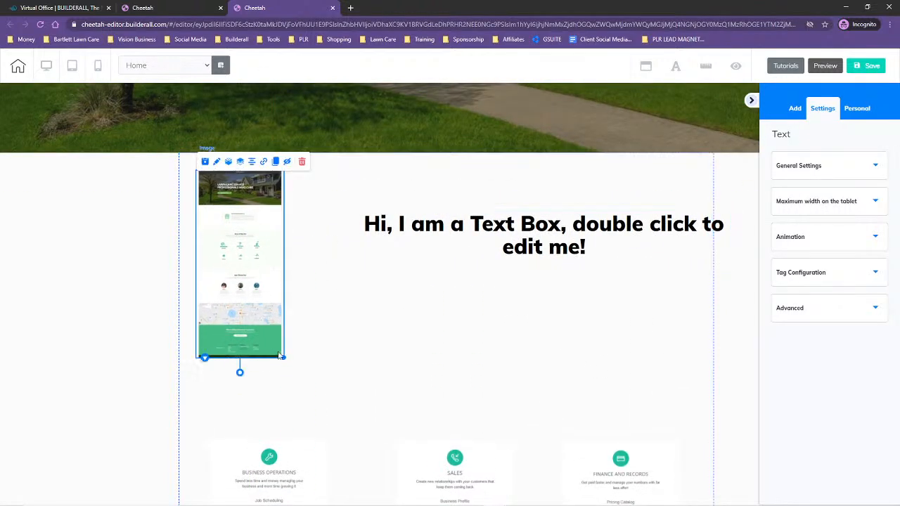
drag(282, 359, 307, 365)
drag(528, 234, 526, 235)
drag(508, 222, 510, 220)
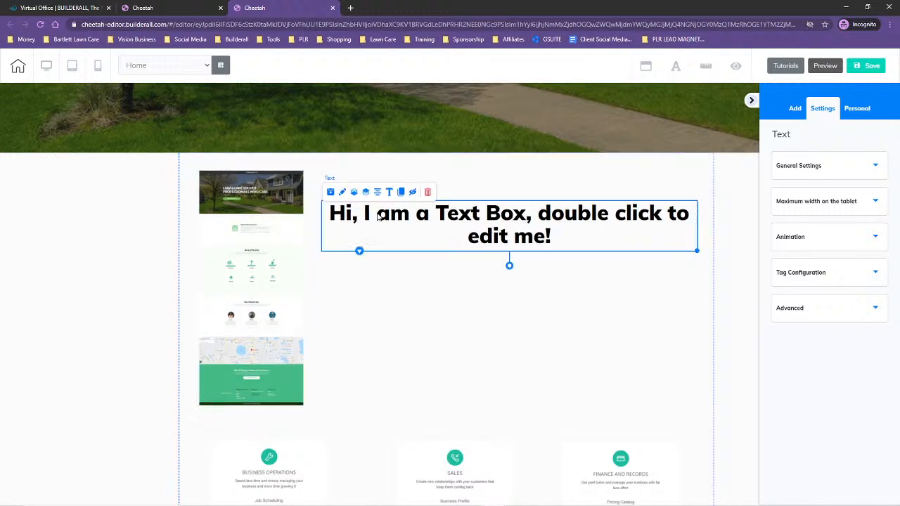
Step: Replace the placeholder heading text with "This Complete Package Includes.."
double_click(330, 214)
drag(331, 214, 642, 231)
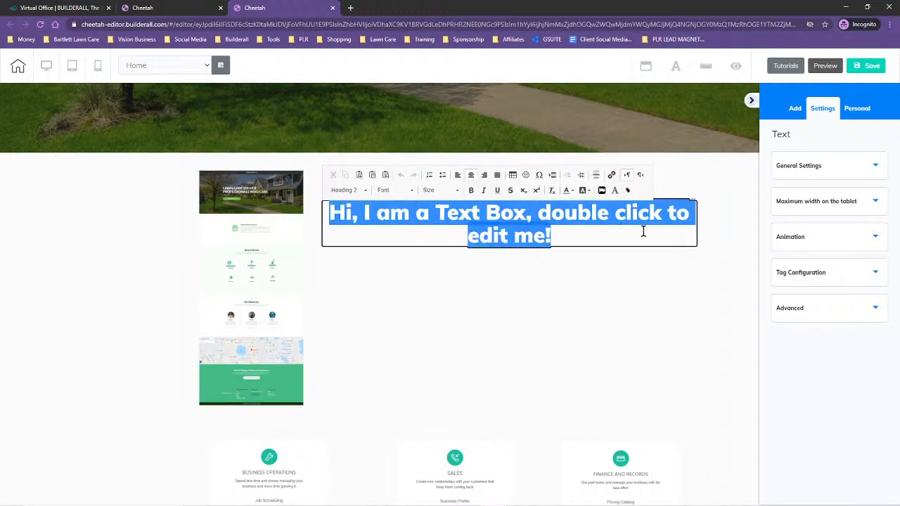
text(This)
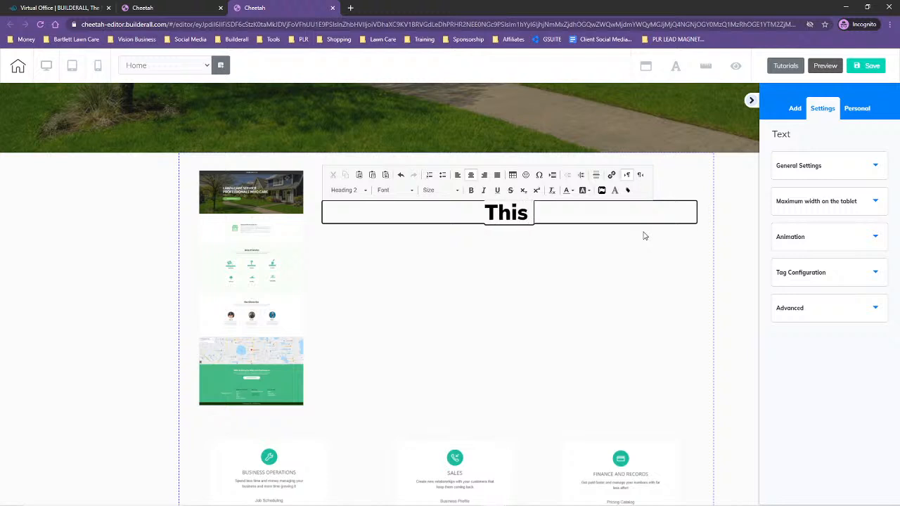
text( Complete)
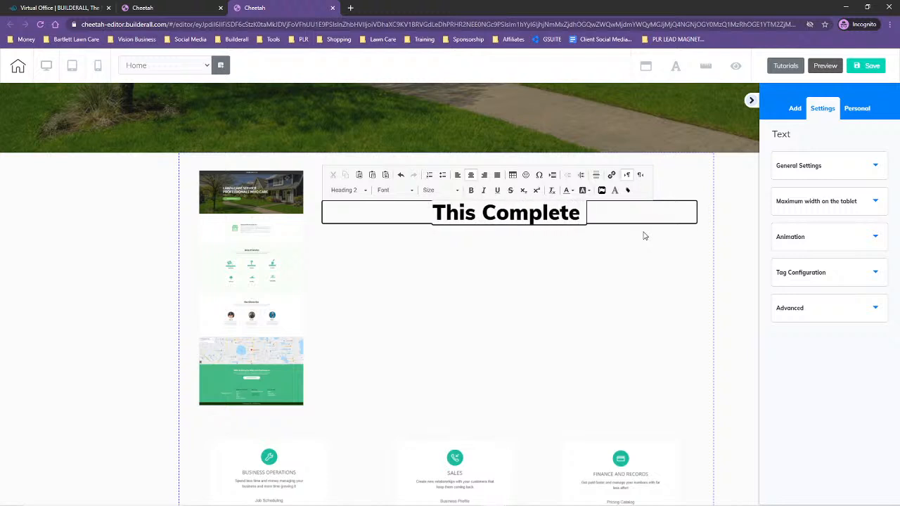
text( Package I)
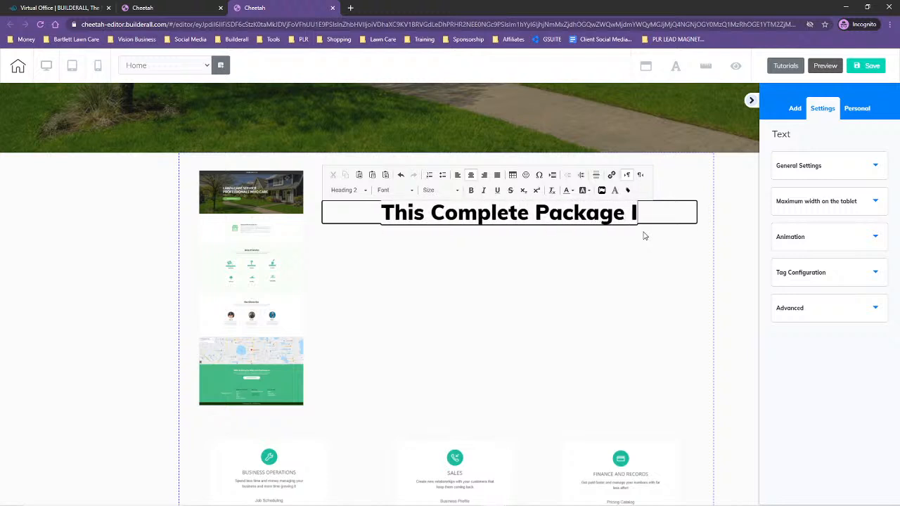
text(nclu)
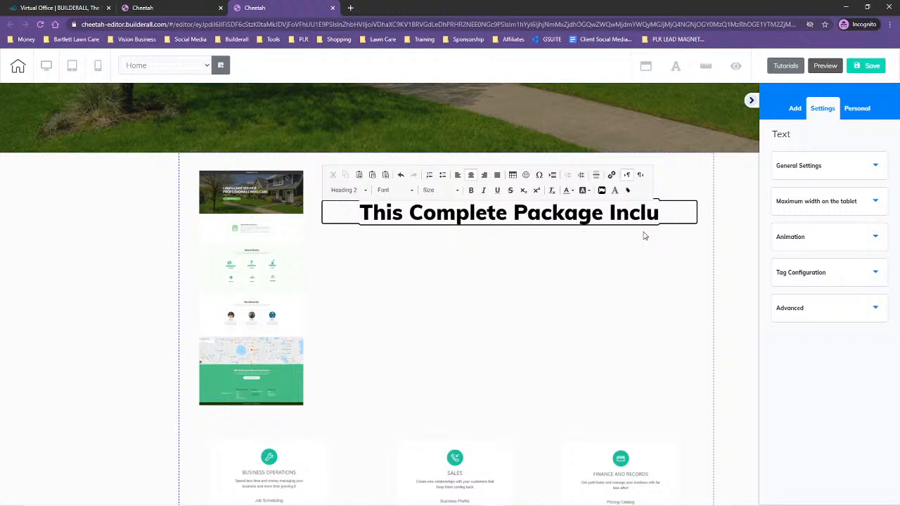
text(desa)
key(BackSpace)
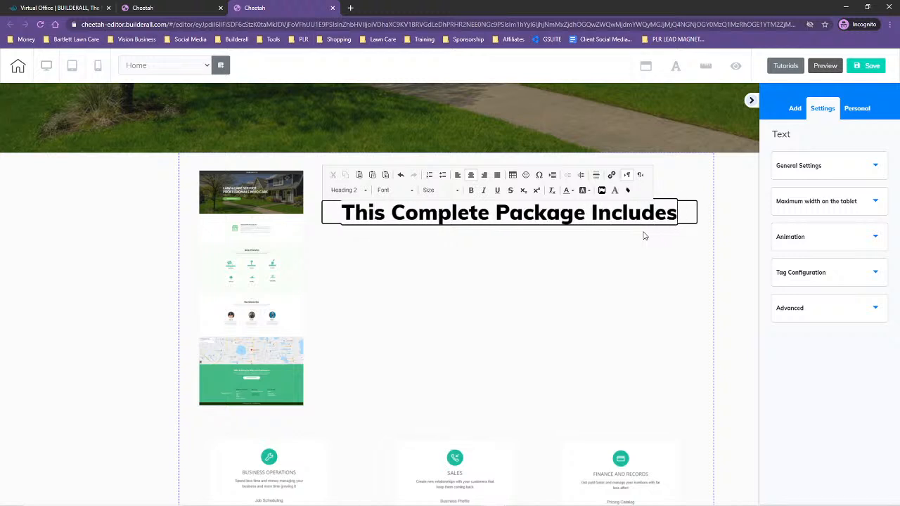
text(..)
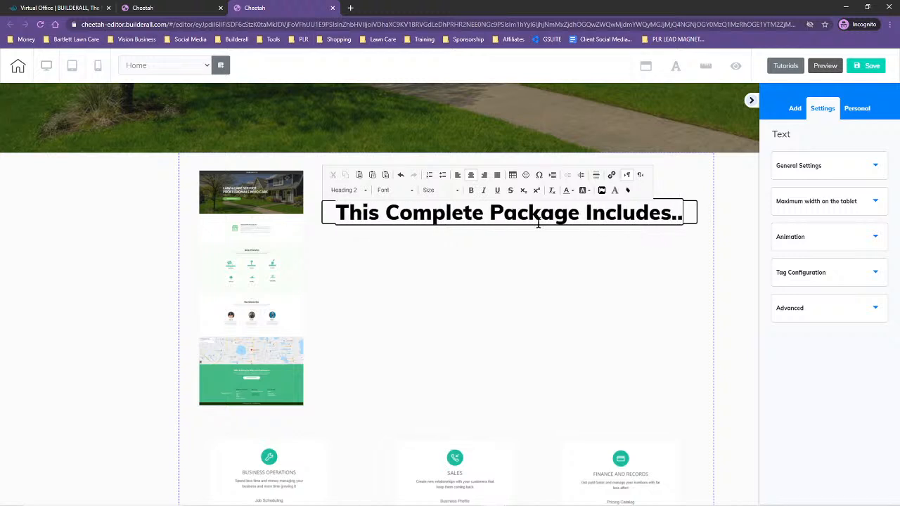
Step: Apply the Neutral Heading 2 style to the "This Complete Package Includes.." heading
drag(329, 210, 746, 206)
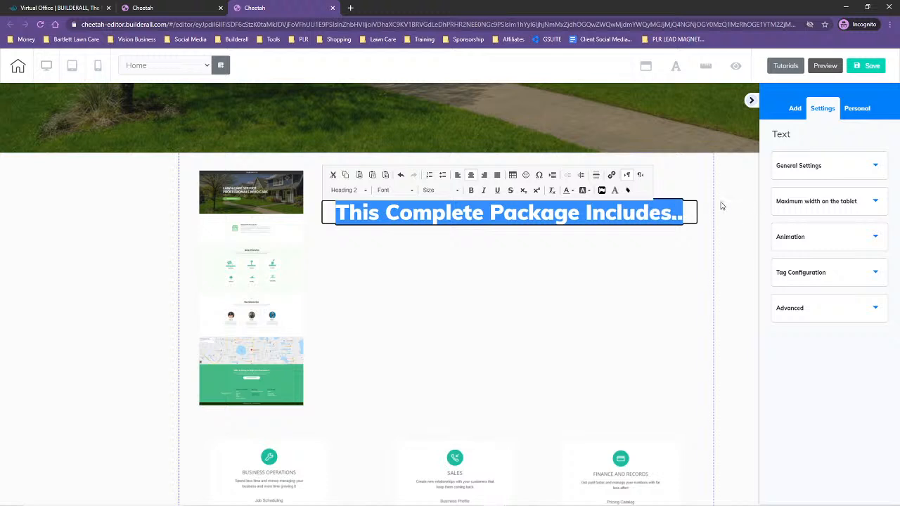
click(344, 190)
scroll(355, 249, down, 5)
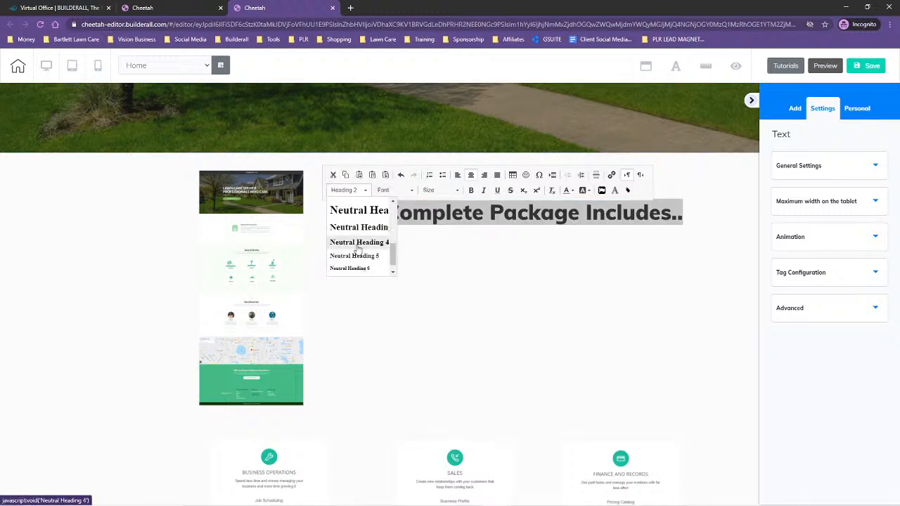
click(380, 211)
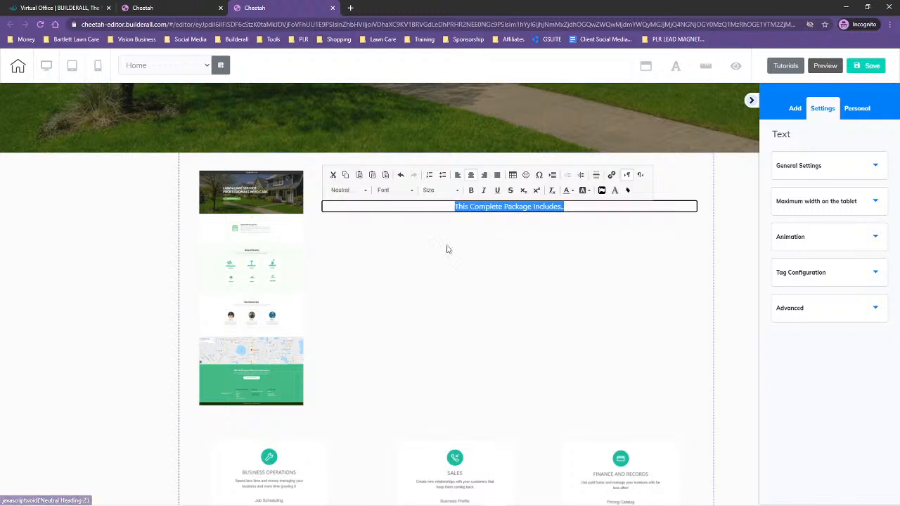
Step: Set the heading's font to Lato Black and its size to 30
click(393, 191)
scroll(414, 246, down, 3)
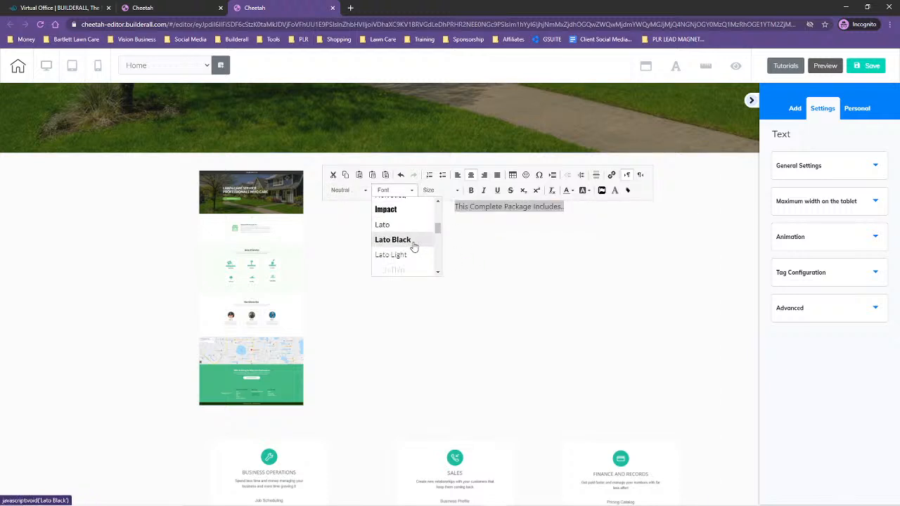
click(414, 243)
click(435, 190)
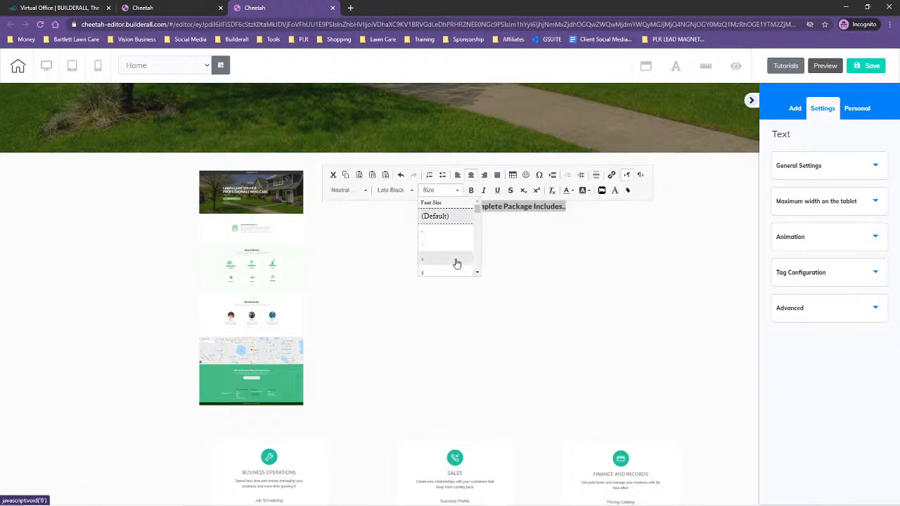
scroll(454, 261, down, 8)
scroll(443, 261, down, 3)
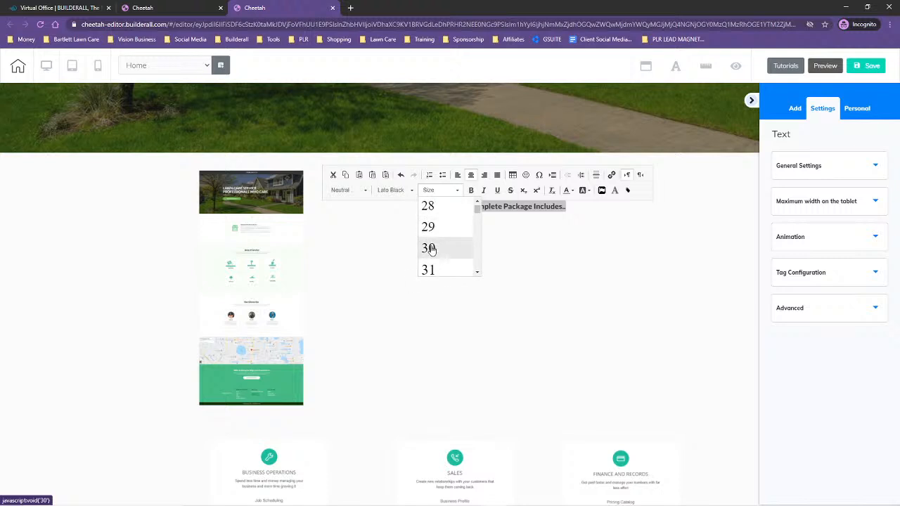
click(429, 248)
click(472, 277)
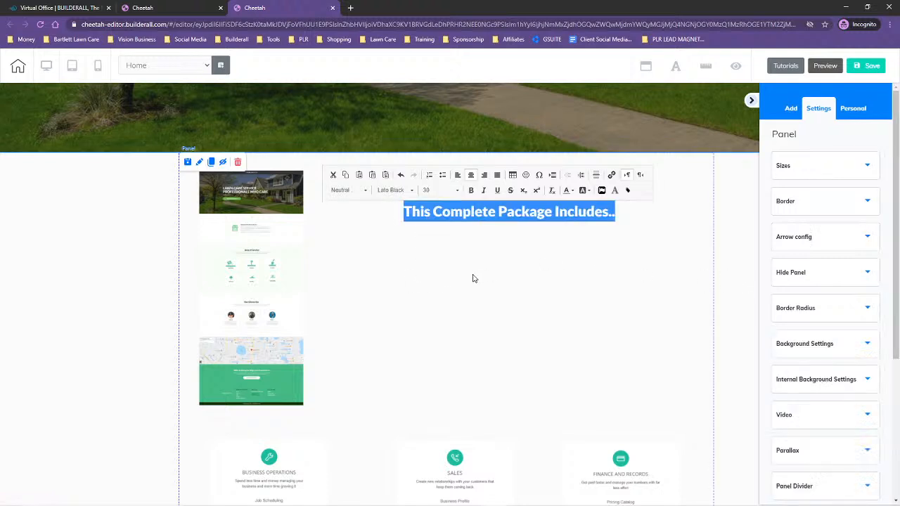
Step: Add the rectangular green Register Now button and center it beneath the "This Complete Package Includes.." heading
click(793, 110)
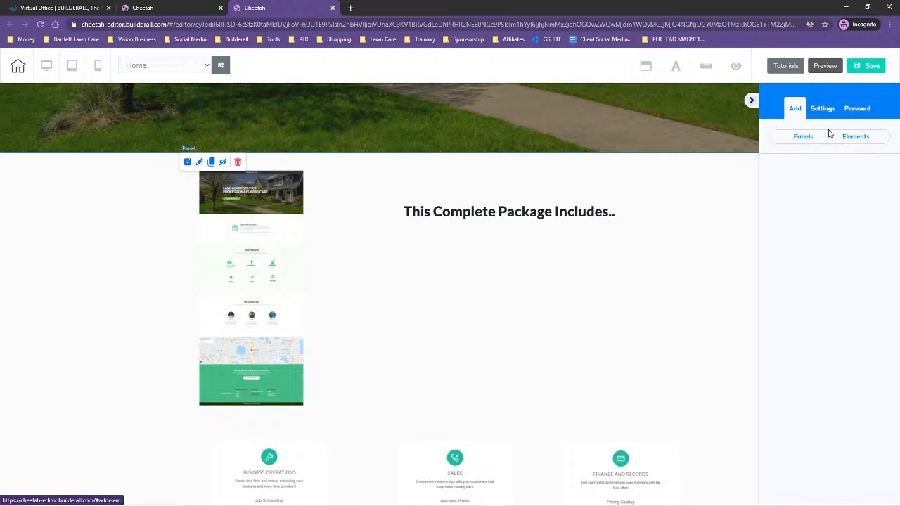
click(863, 137)
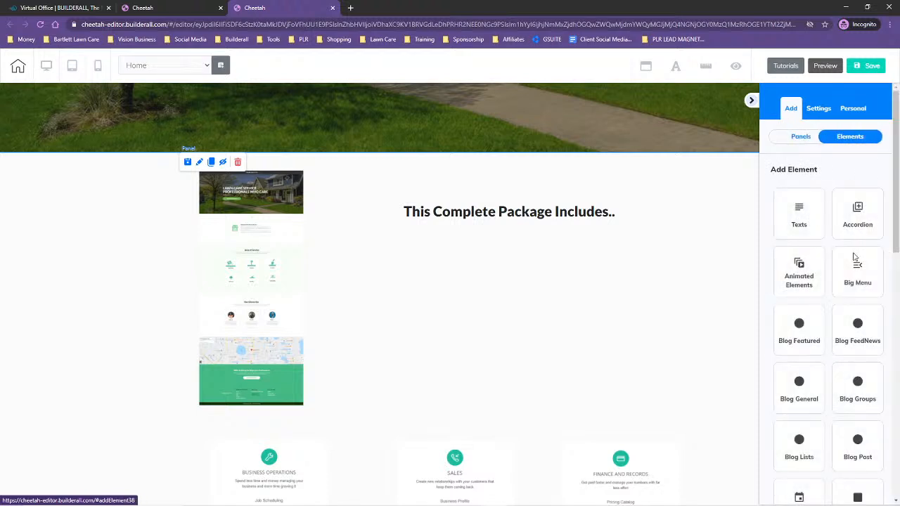
scroll(843, 253, down, 3)
scroll(816, 302, down, 2)
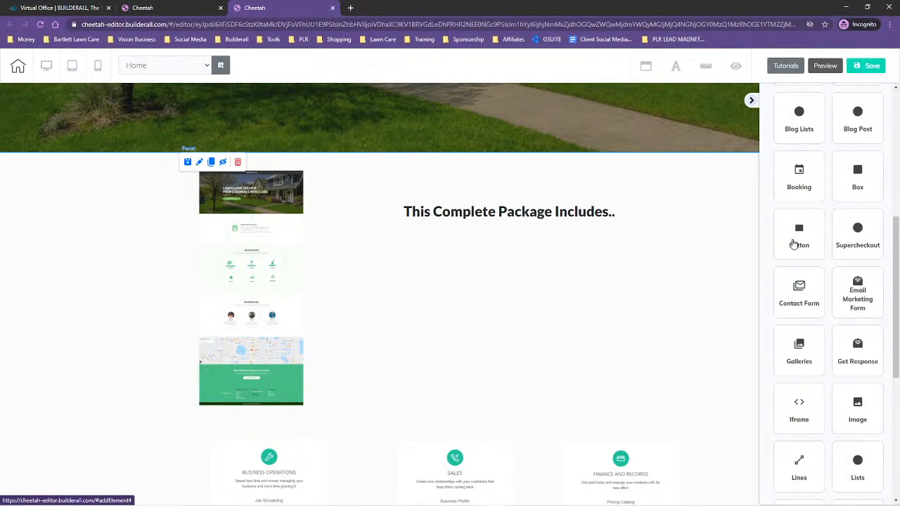
click(794, 243)
drag(833, 249, 494, 287)
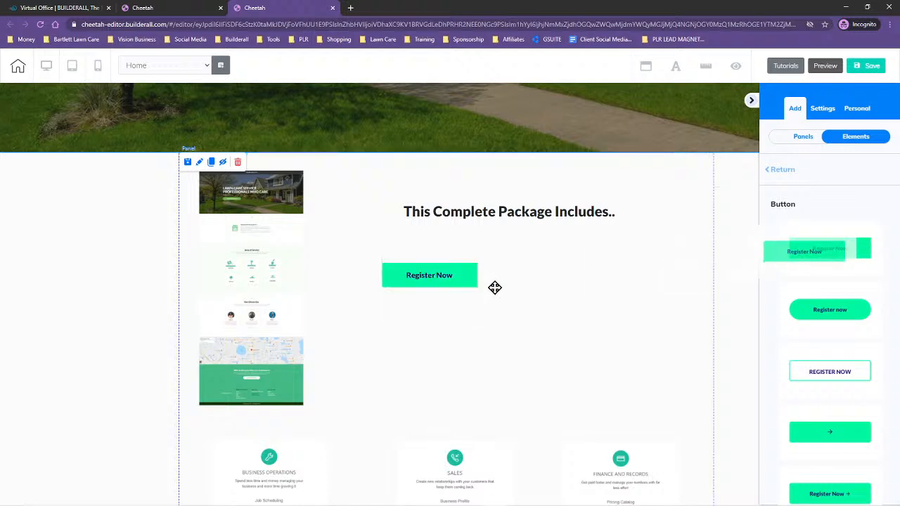
drag(427, 271, 496, 270)
click(501, 282)
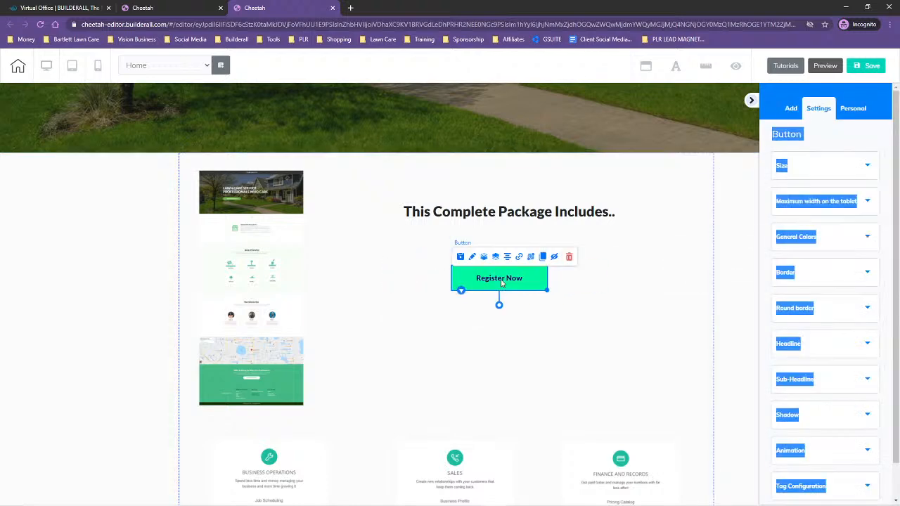
Step: Open the published Lawn Care site from the Cheetah website list and select its full web address
click(168, 6)
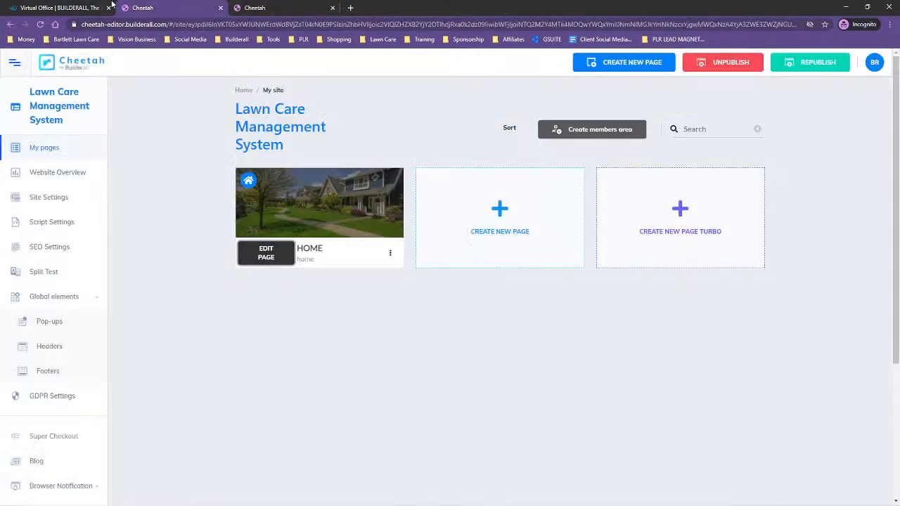
click(59, 6)
click(73, 236)
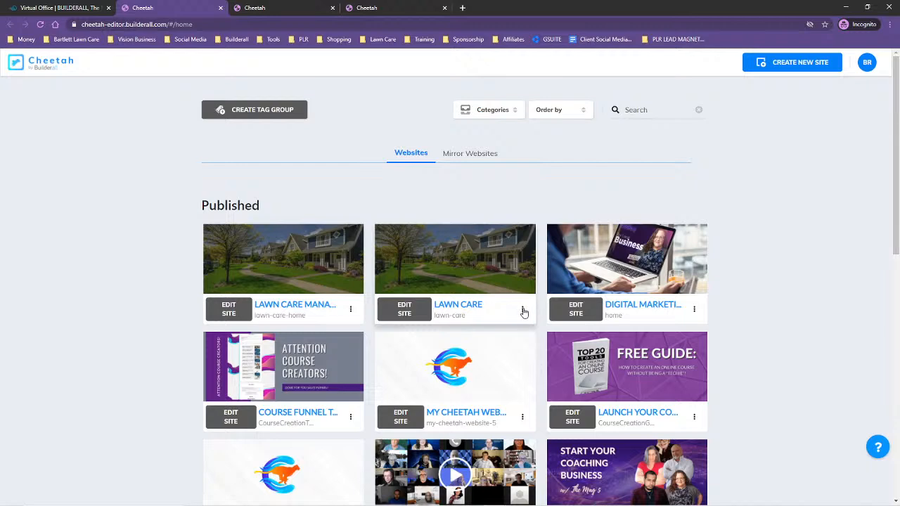
click(522, 309)
click(478, 144)
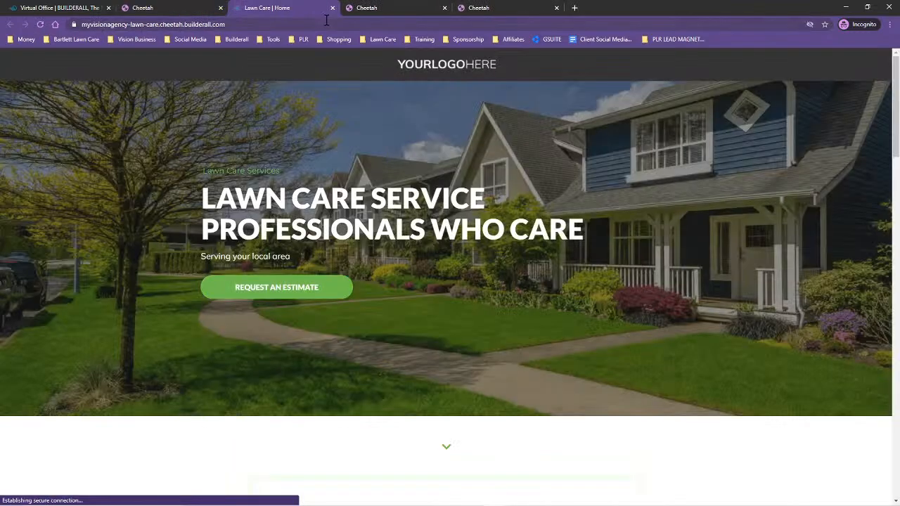
click(260, 24)
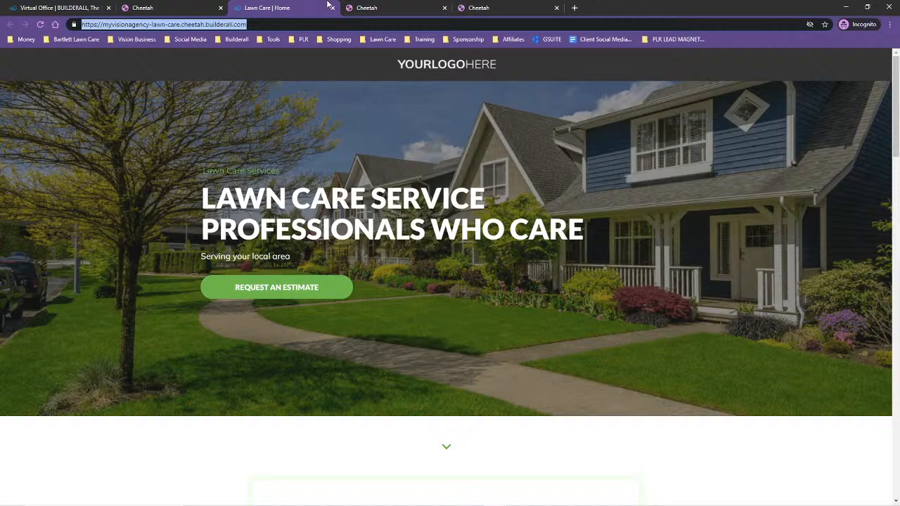
Step: Look over the published Lawn Care page, return to the Cheetah website list and close the published page
scroll(248, 217, down, 5)
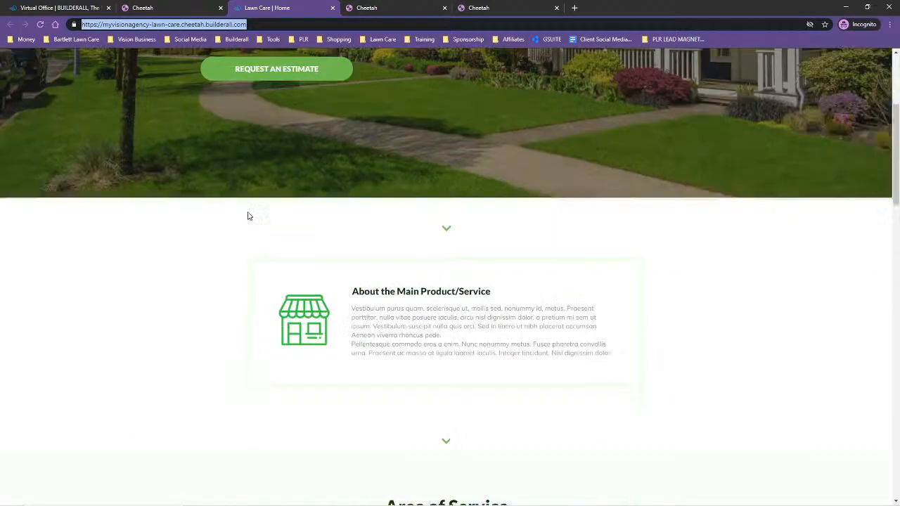
scroll(249, 221, up, 5)
click(160, 7)
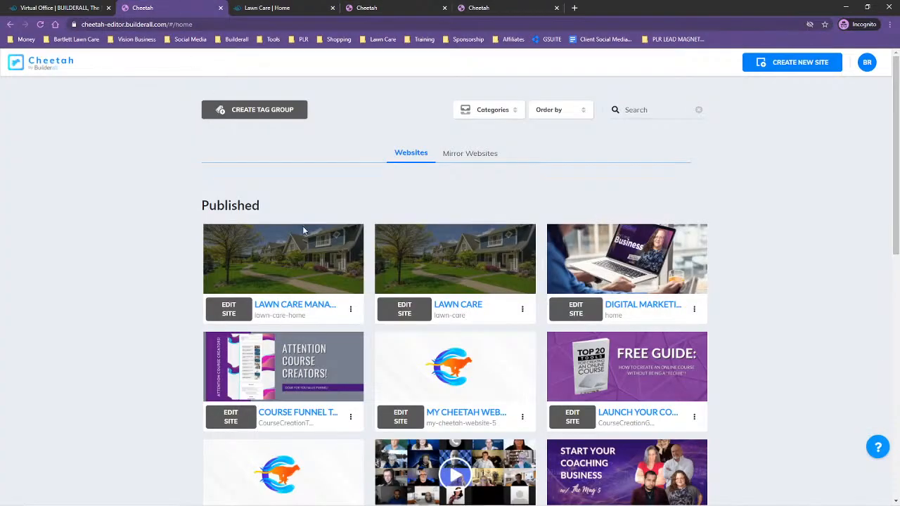
click(331, 8)
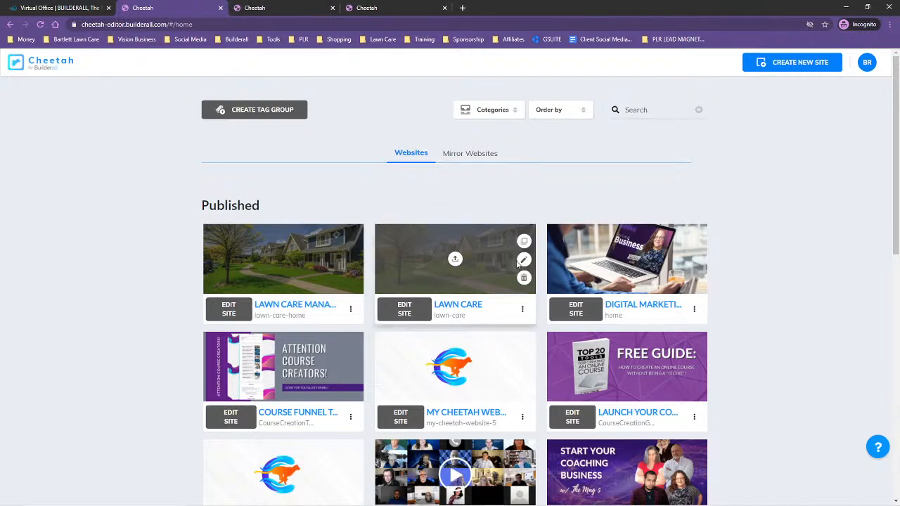
Step: Open the domain connection for the Lawn Care site and enter LawnCare.VisionMarketingandDesign.com as its domain
click(522, 309)
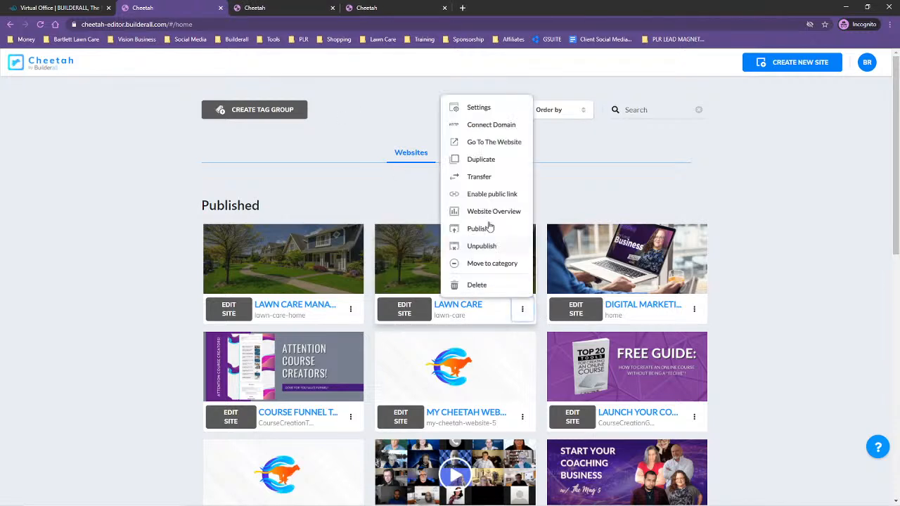
click(480, 127)
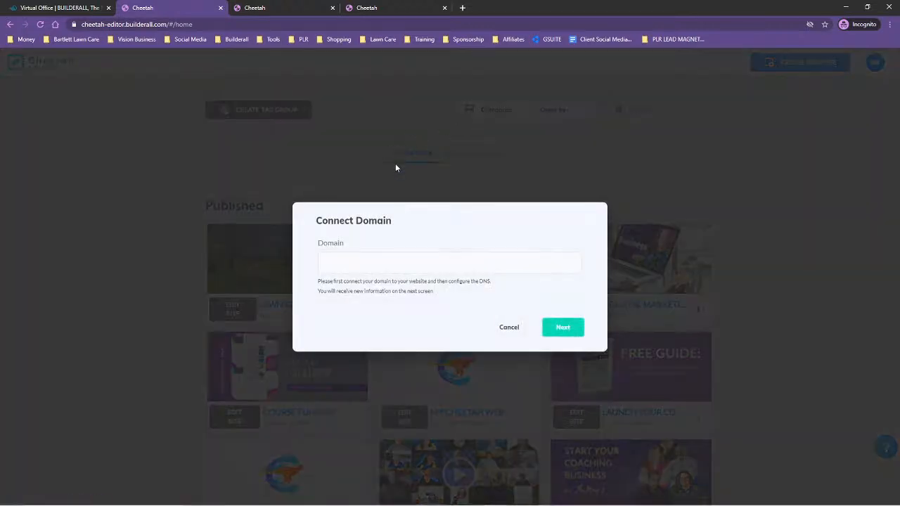
click(382, 262)
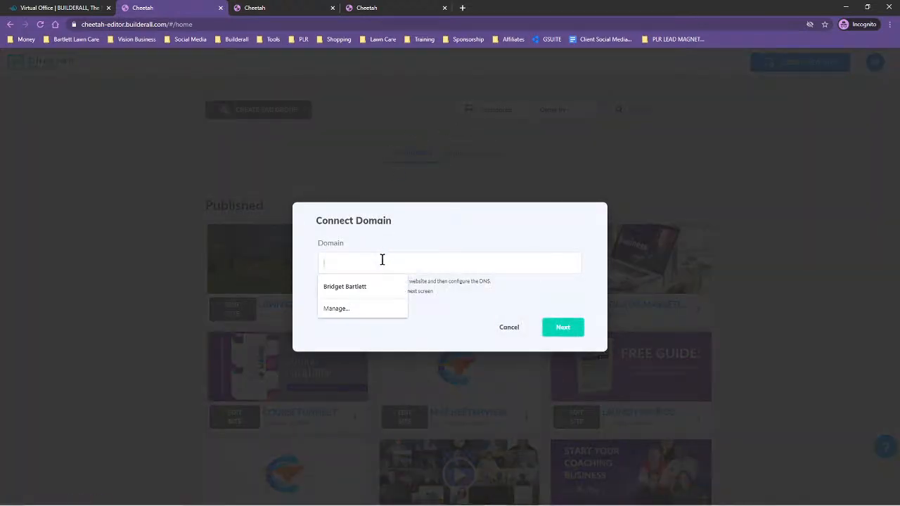
click(383, 236)
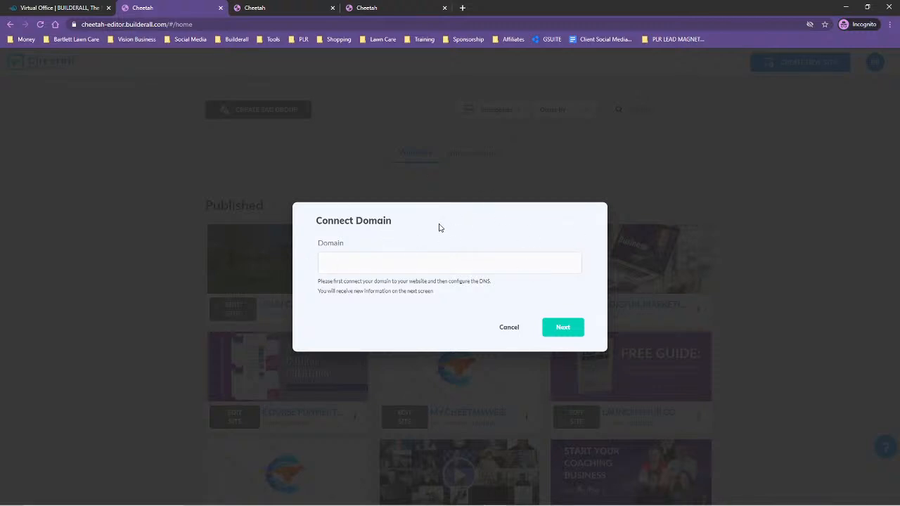
click(426, 260)
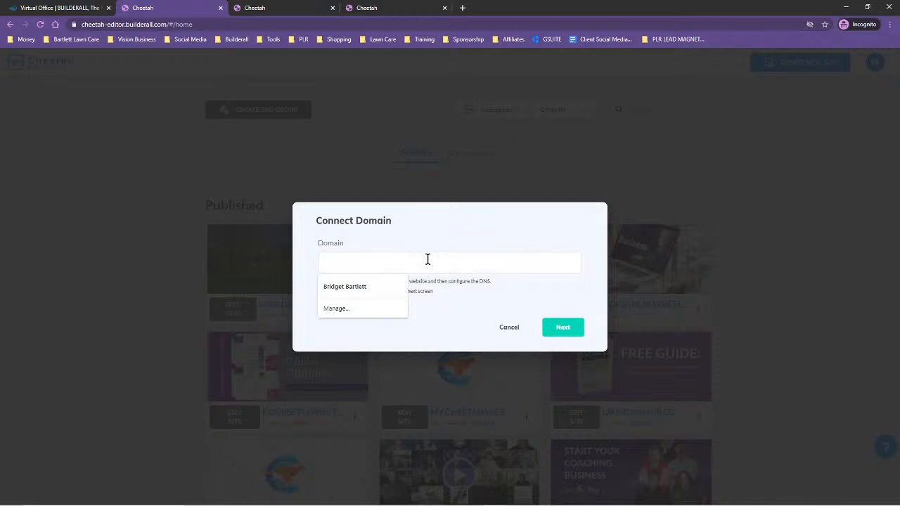
text(LawnCare)
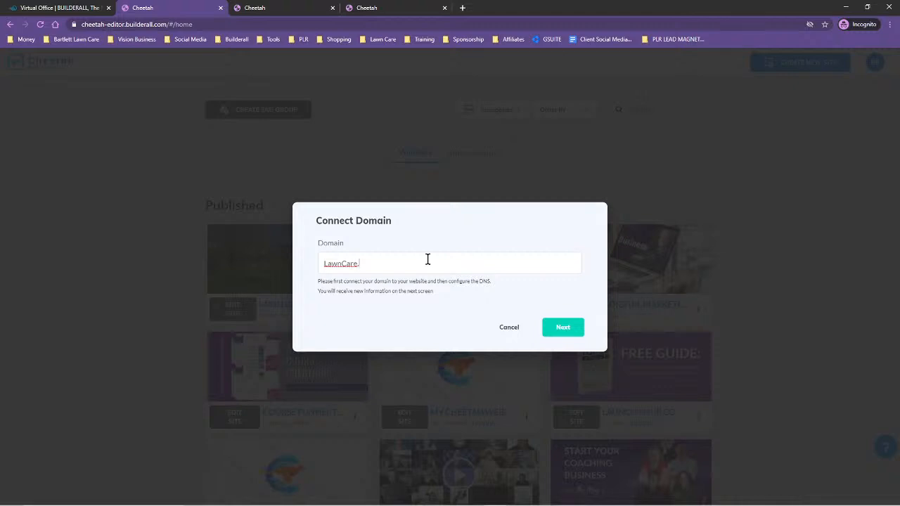
key(BackSpace)
key(BackSpace)
key(BackSpace)
text(arketingandDesign.com)
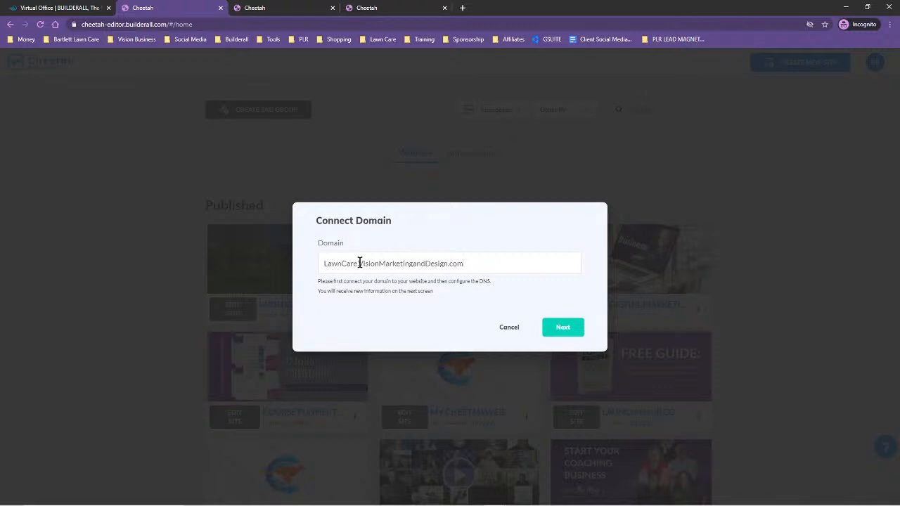
Step: Confirm and save the Lawn Care site's domain connection, then close the domain information
click(569, 331)
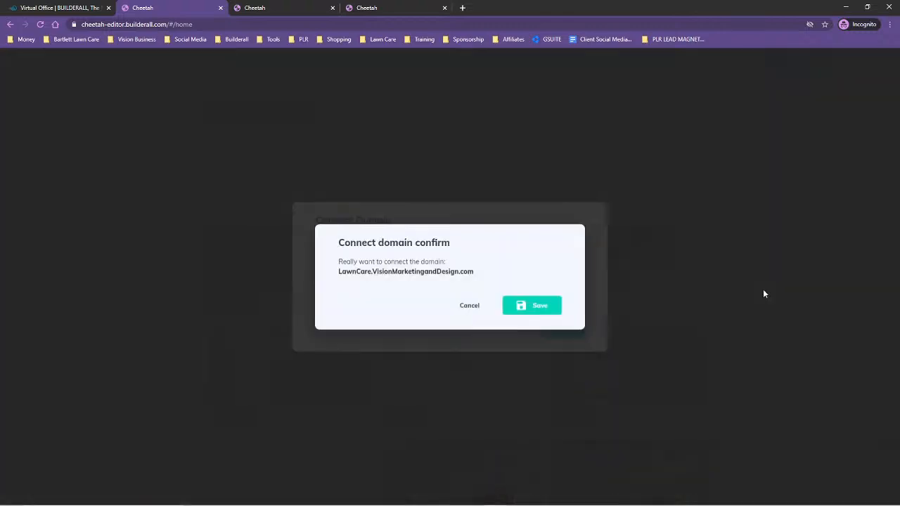
click(530, 306)
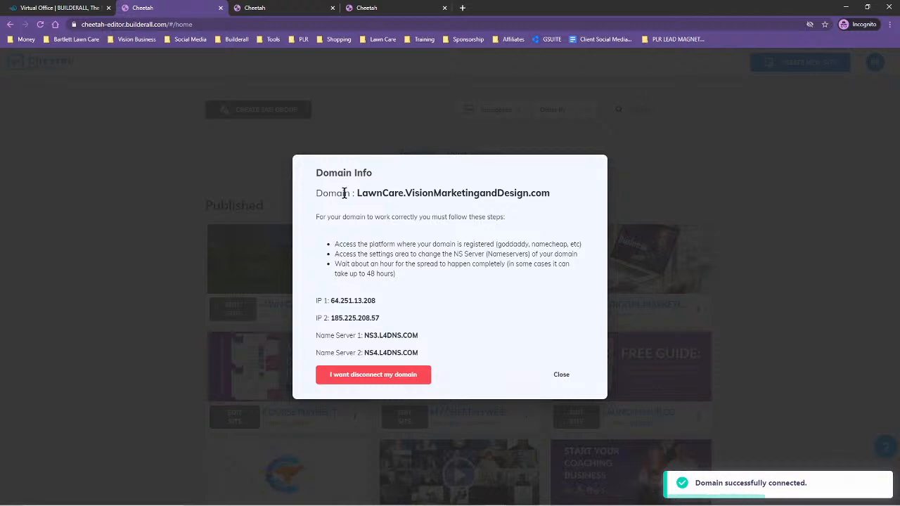
click(560, 375)
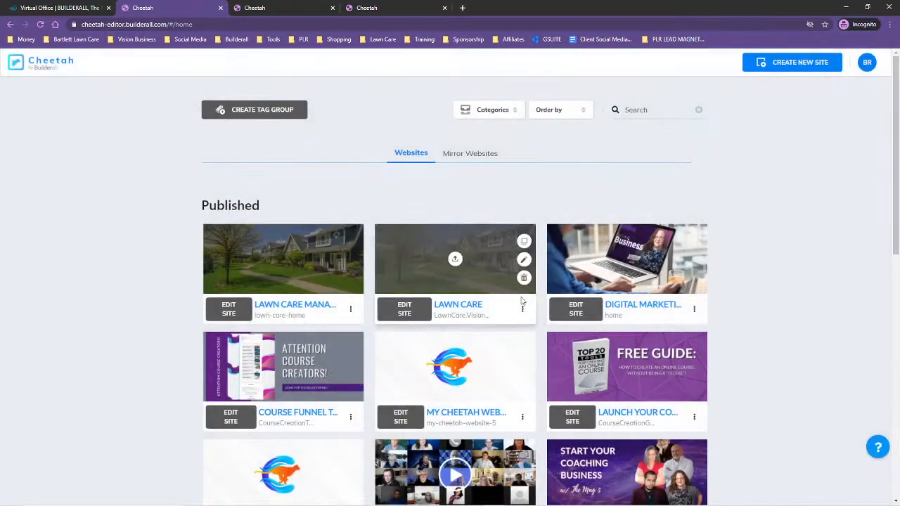
Step: Open the Lawn Care site at its connected domain, reload it and close the page
click(522, 309)
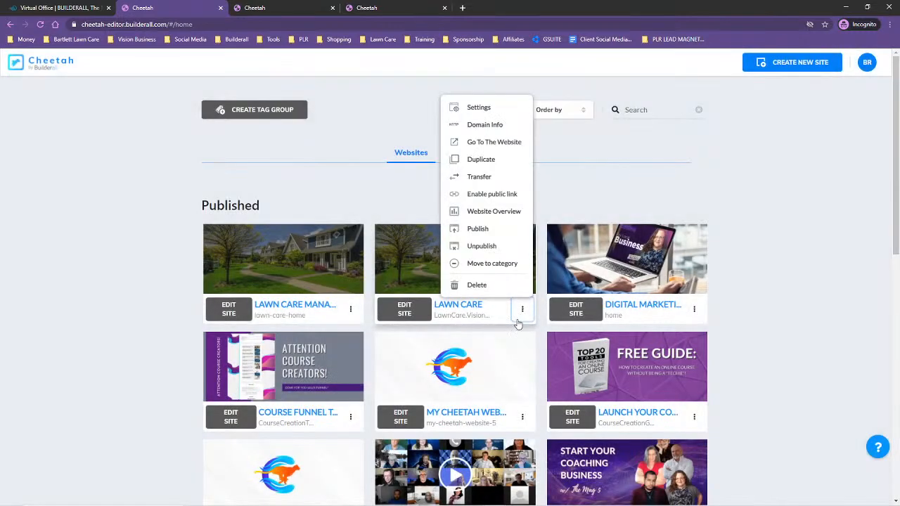
click(485, 142)
click(40, 25)
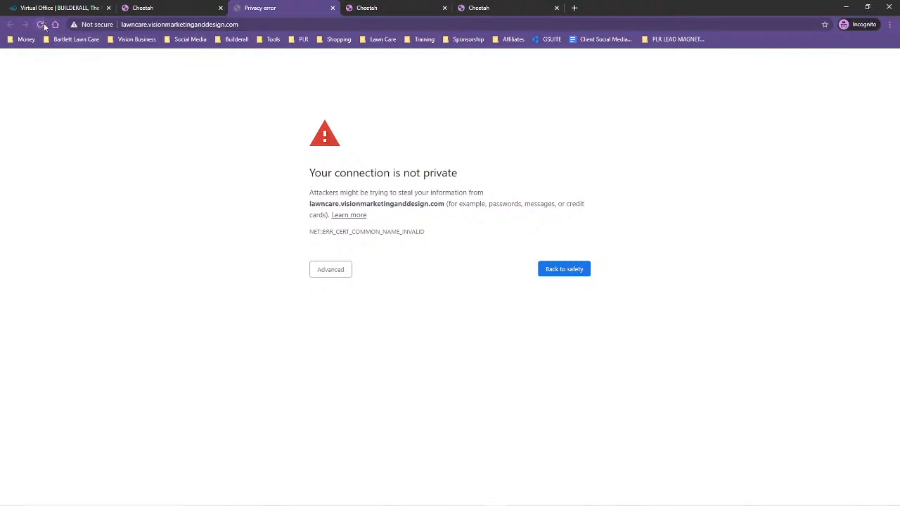
click(39, 25)
click(332, 8)
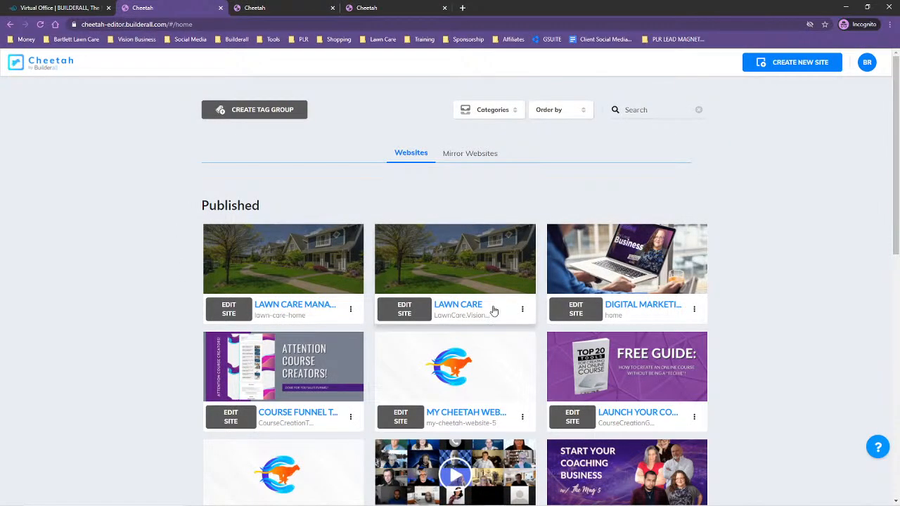
click(299, 7)
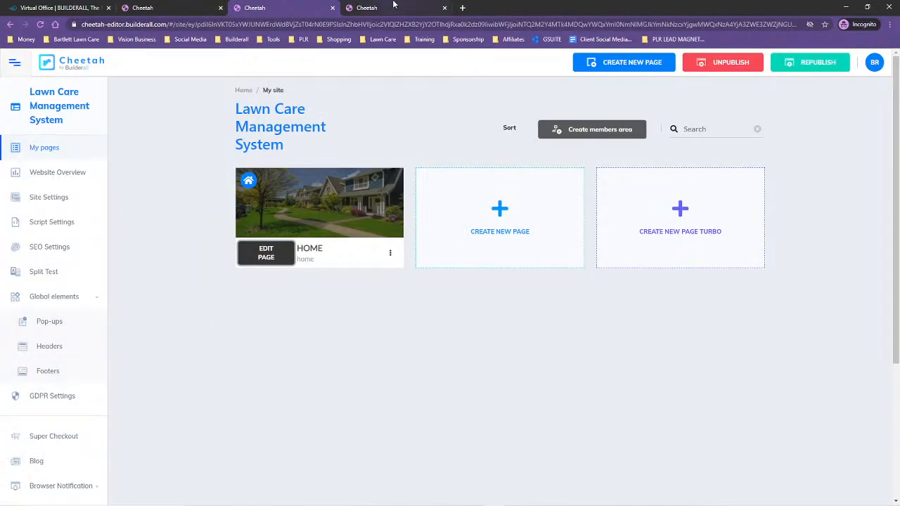
click(394, 6)
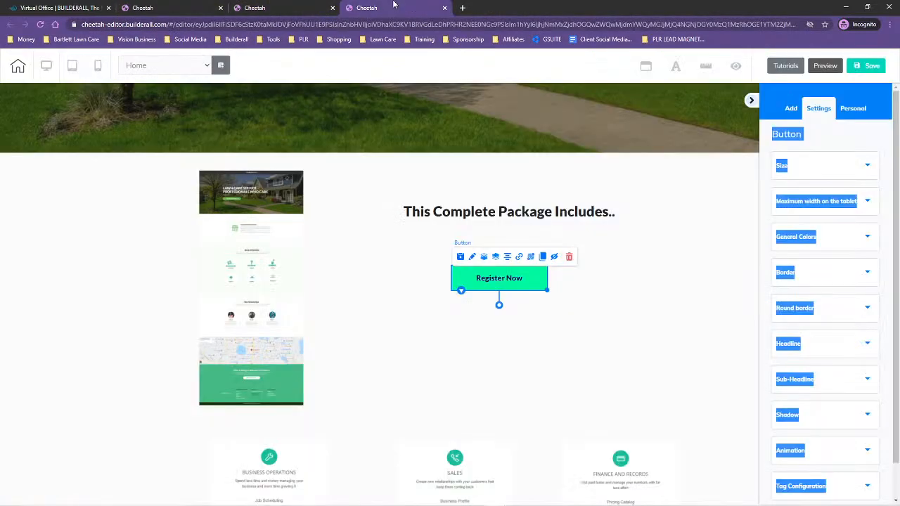
click(519, 258)
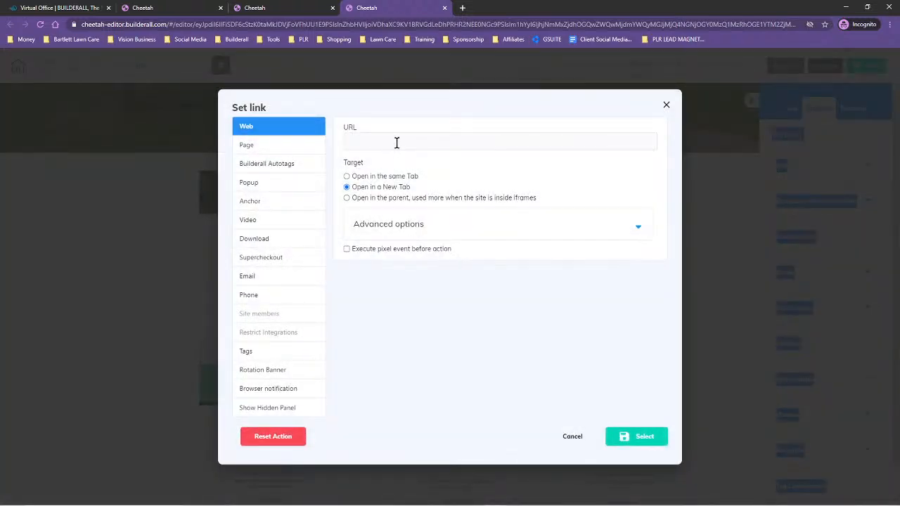
click(396, 143)
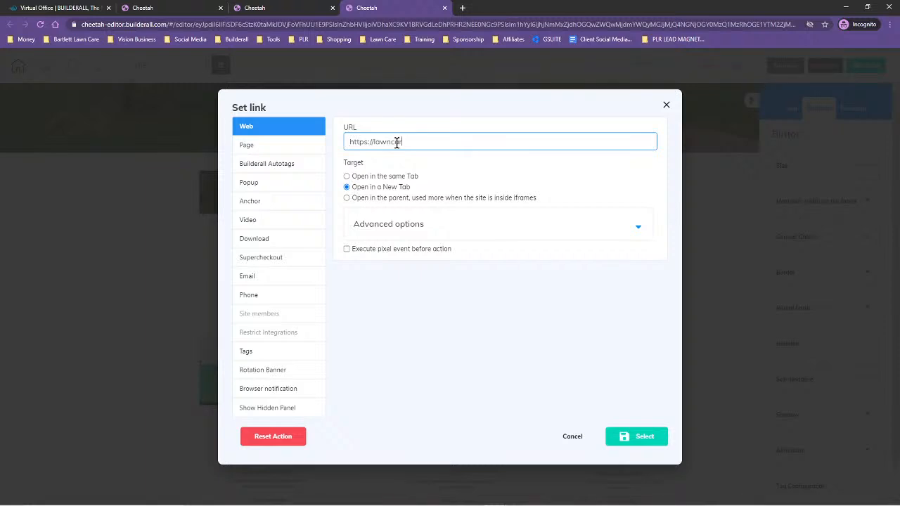
text(arketinganddesign.com)
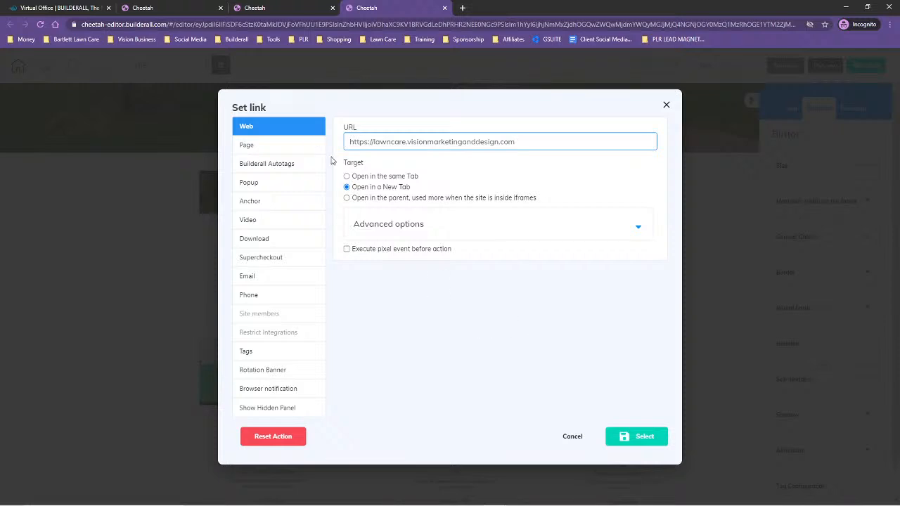
click(346, 176)
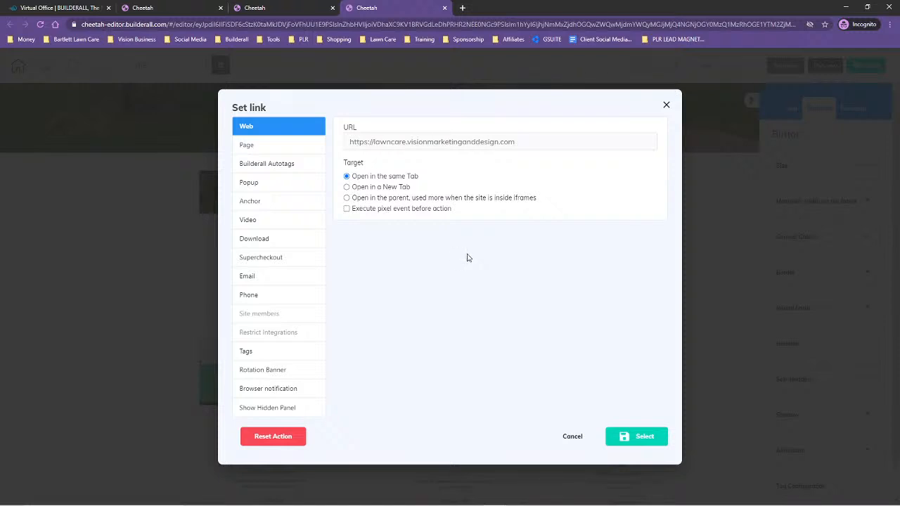
click(346, 187)
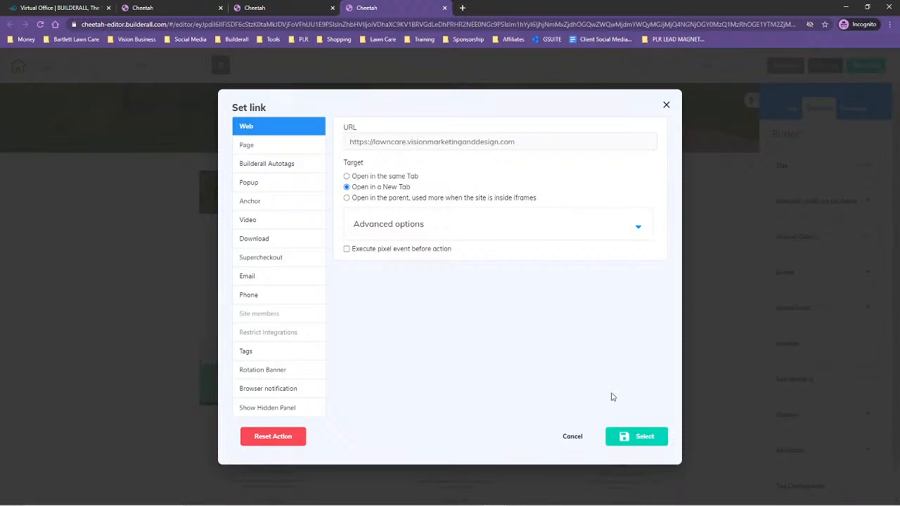
click(631, 439)
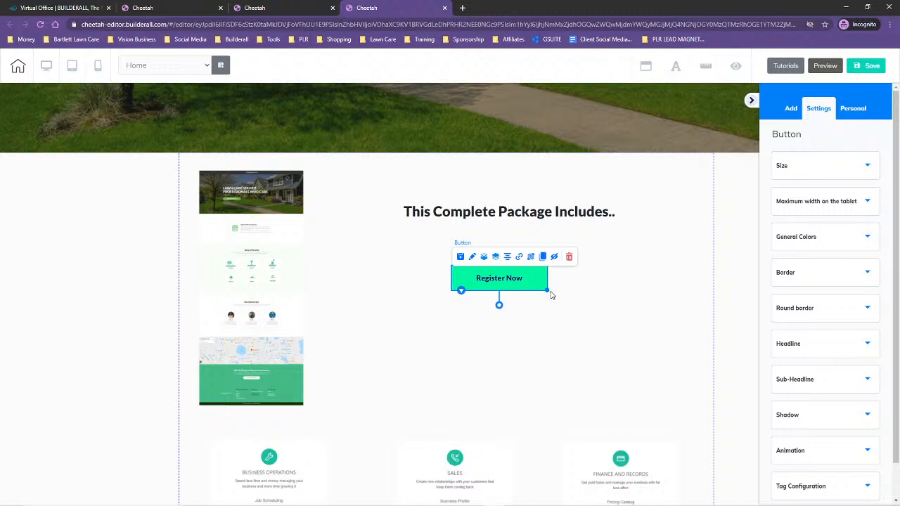
Step: Widen the Register Now button and change its headline to "DEMO THIS SYSTEM"
drag(548, 292, 584, 293)
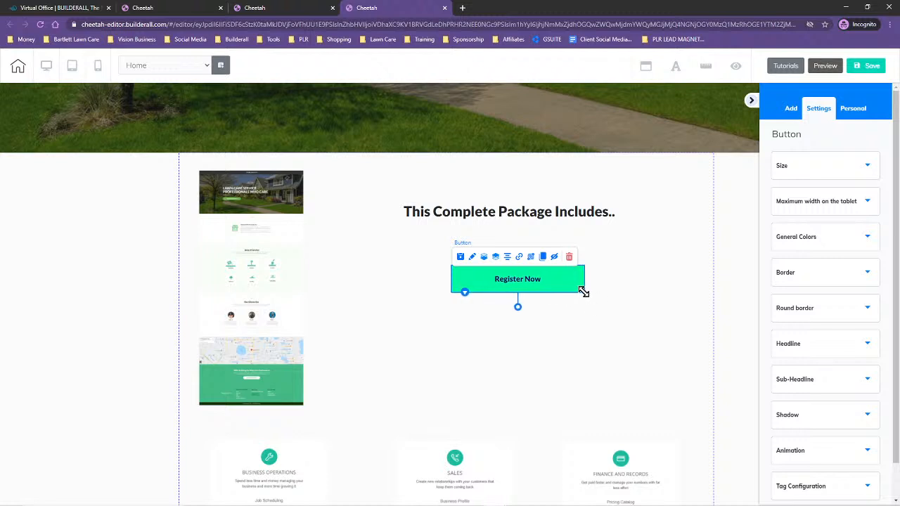
click(814, 348)
drag(820, 391, 711, 392)
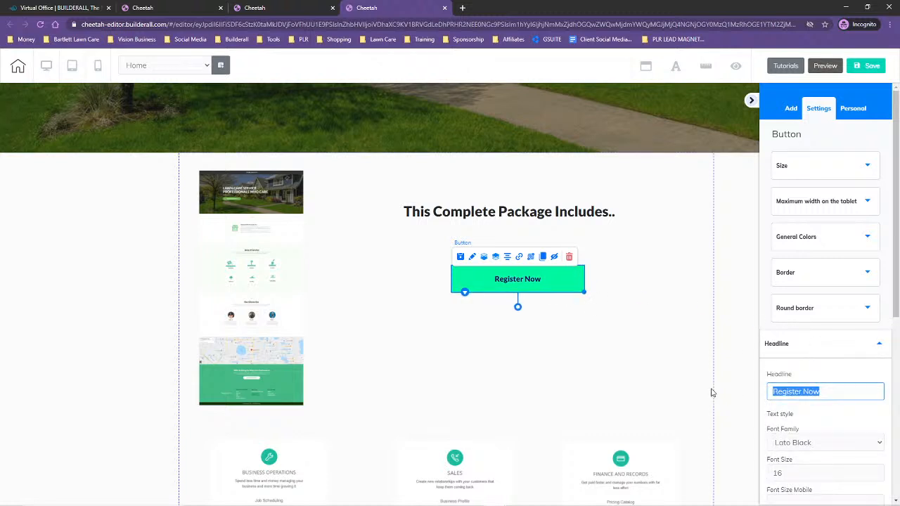
text(DEMO THI)
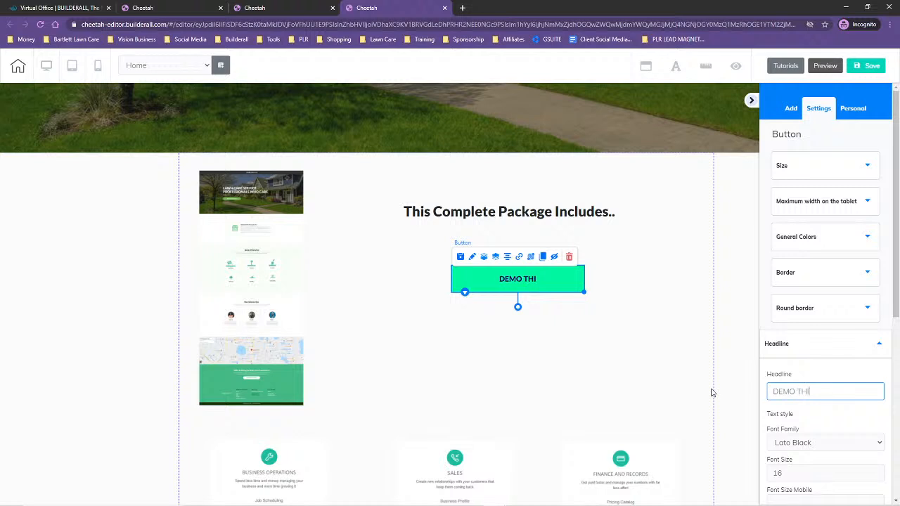
text(S SYSTEM)
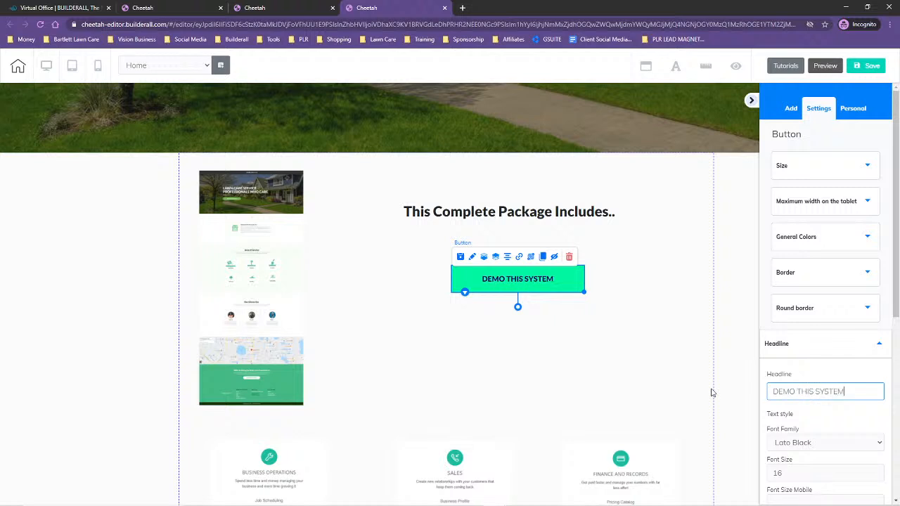
Step: Set the DEMO THIS SYSTEM button's headline text color to white, FFFFFF
scroll(835, 379, down, 3)
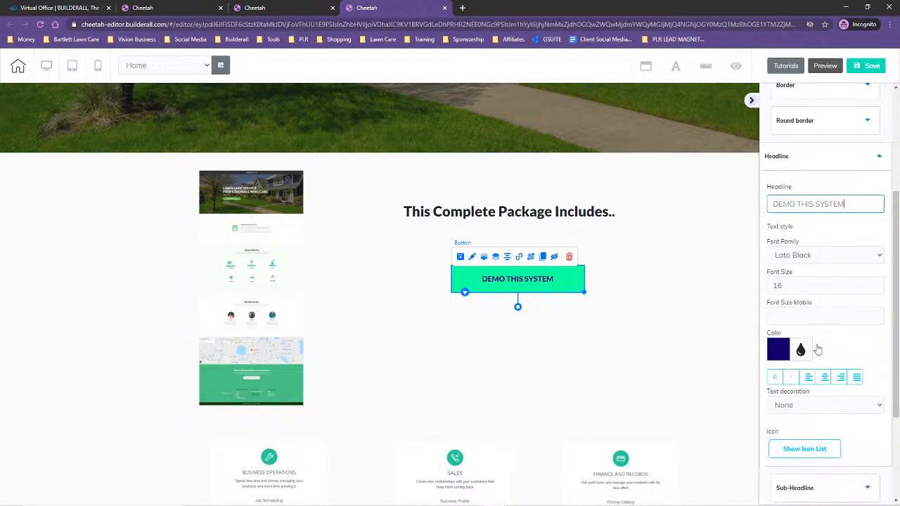
click(776, 349)
drag(808, 399, 759, 356)
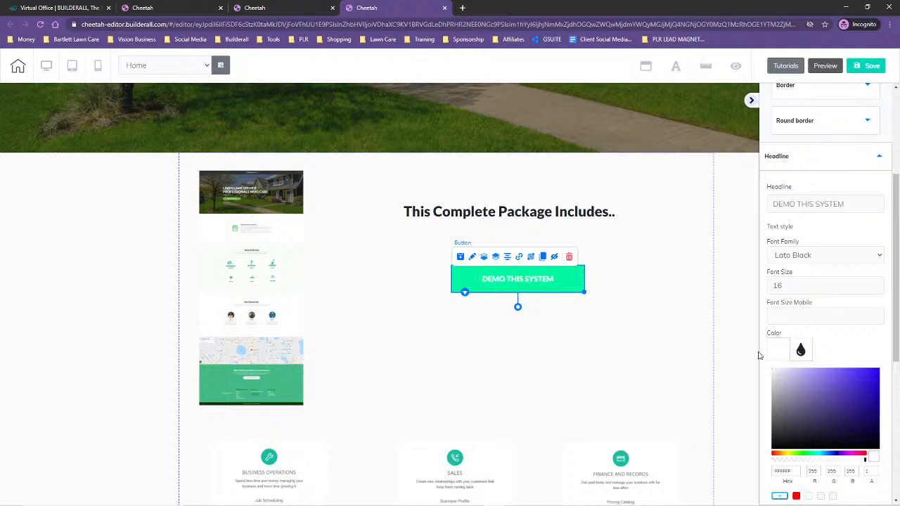
scroll(875, 319, down, 5)
Step: Change the DEMO THIS SYSTEM button's solid background color to a dark green
scroll(865, 331, up, 8)
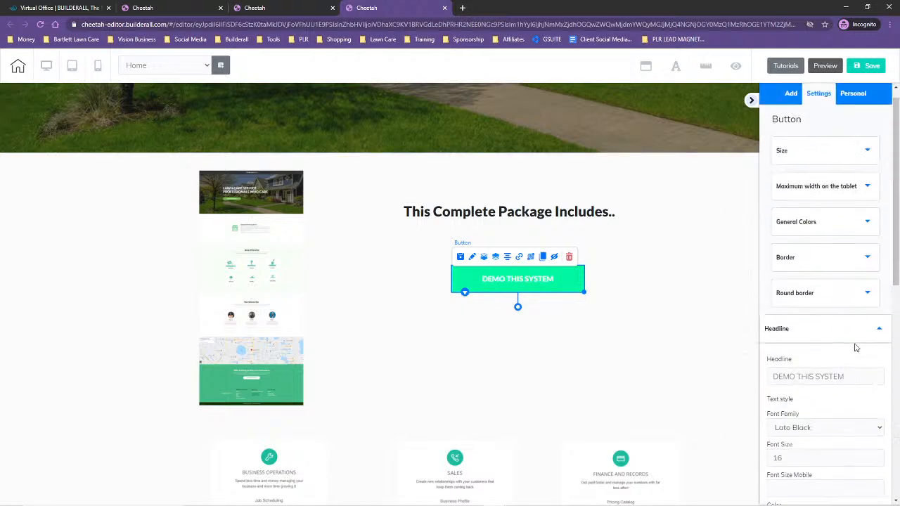
click(814, 238)
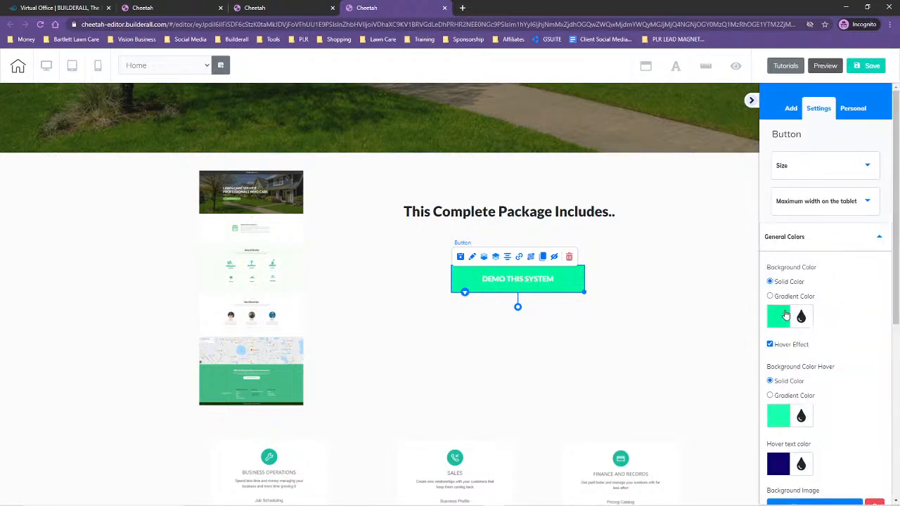
click(785, 317)
scroll(864, 312, down, 3)
drag(781, 201, 875, 185)
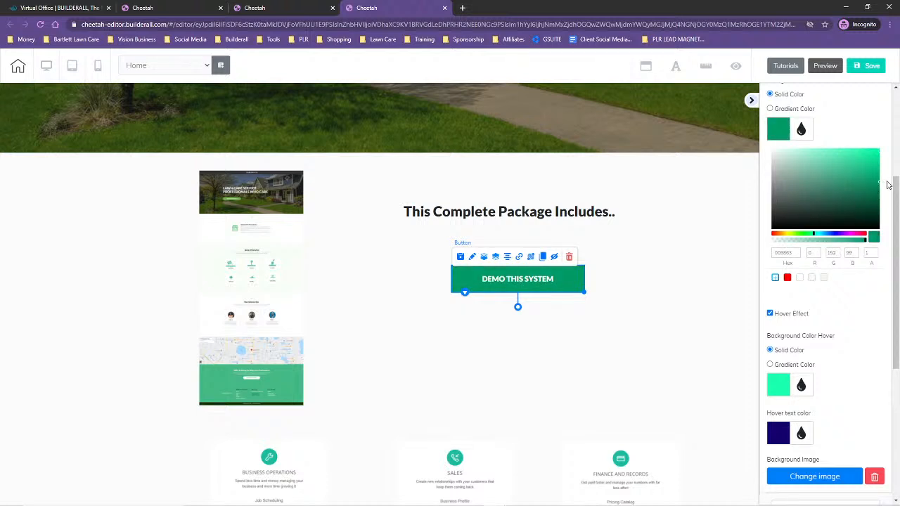
drag(887, 186, 893, 186)
Step: Set the DEMO THIS SYSTEM button's hover background color to black
click(801, 385)
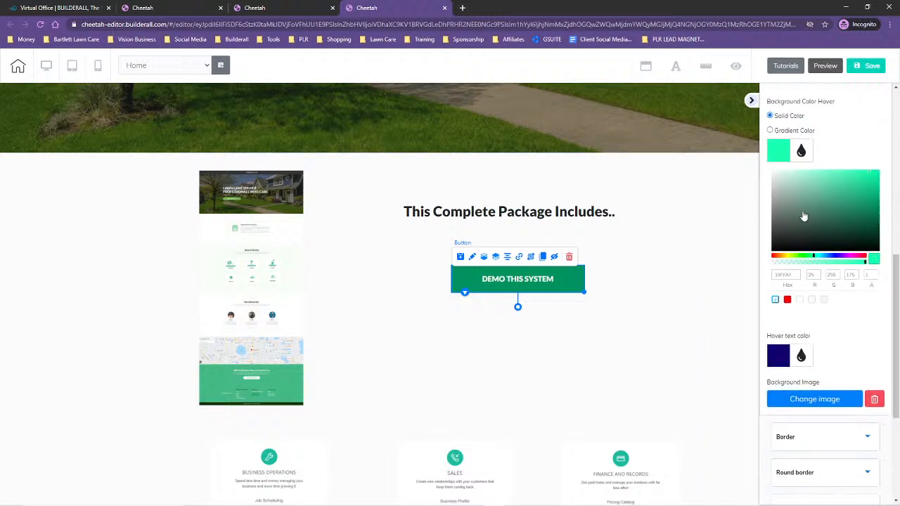
drag(781, 229, 771, 257)
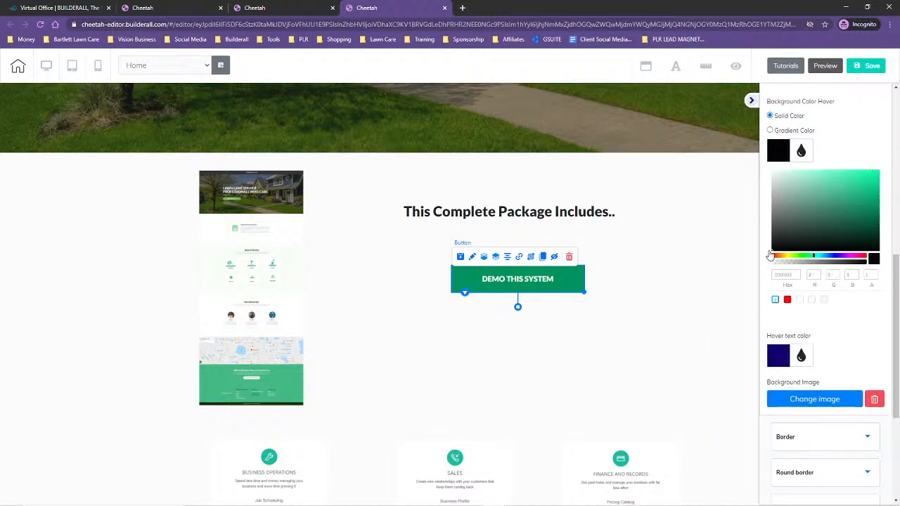
Step: Set the DEMO THIS SYSTEM button's hover text color to white and center the button closer beneath the package heading
click(778, 356)
drag(795, 382, 763, 368)
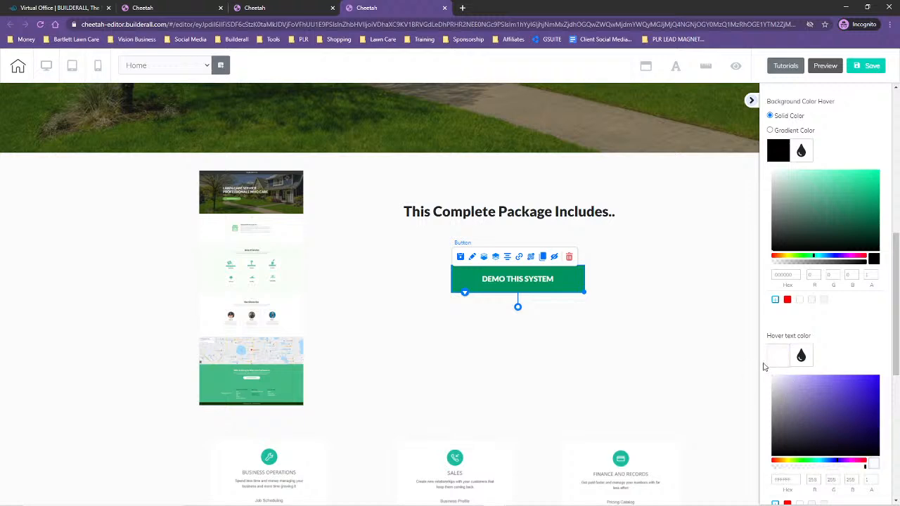
click(590, 305)
drag(531, 269, 510, 260)
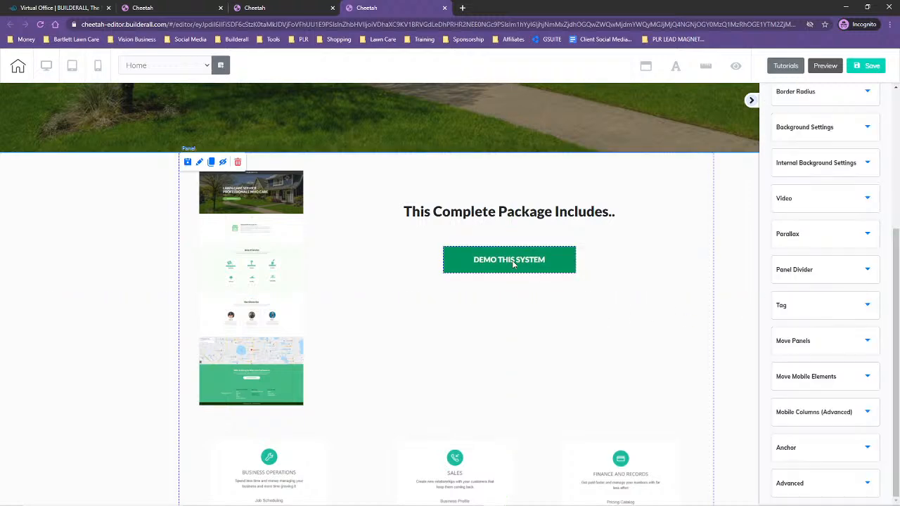
Step: Slightly increase the blur, spread, horizontal offset and vertical offset of the DEMO THIS SYSTEM button's shadow
scroll(843, 356, down, 5)
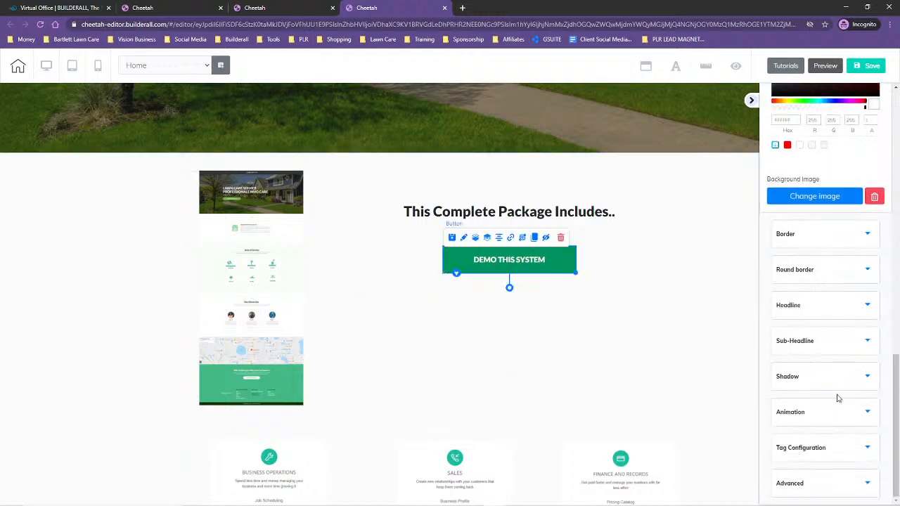
click(802, 376)
scroll(858, 309, down, 2)
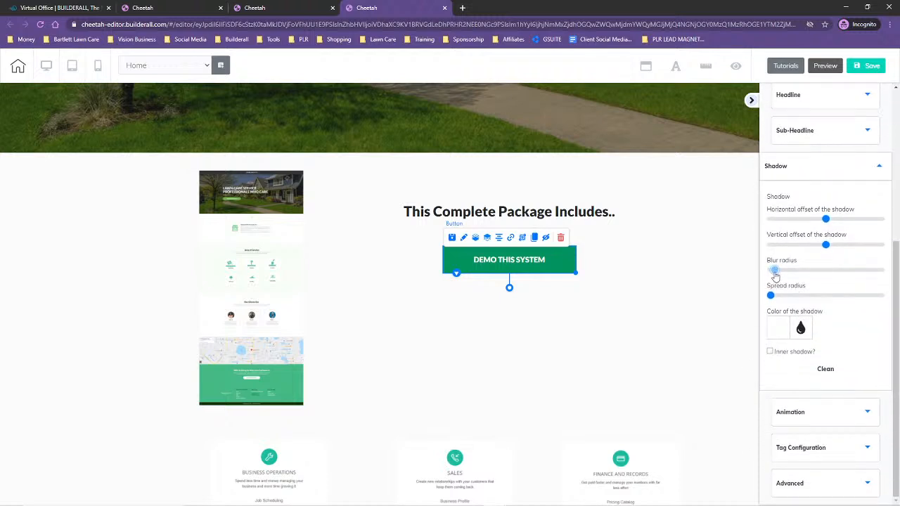
drag(770, 298, 778, 296)
drag(825, 220, 829, 244)
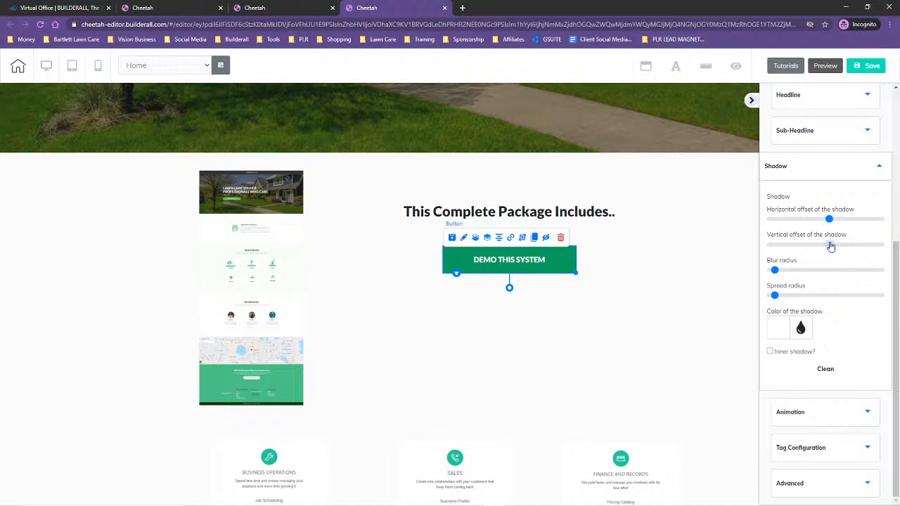
Step: Set the DEMO THIS SYSTEM button's shadow color to black at about 0.51 opacity
click(778, 328)
click(770, 435)
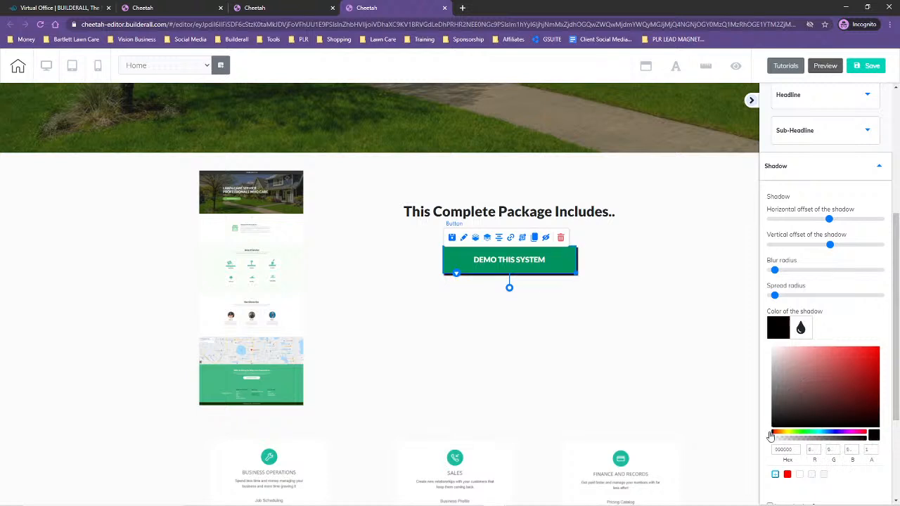
click(820, 439)
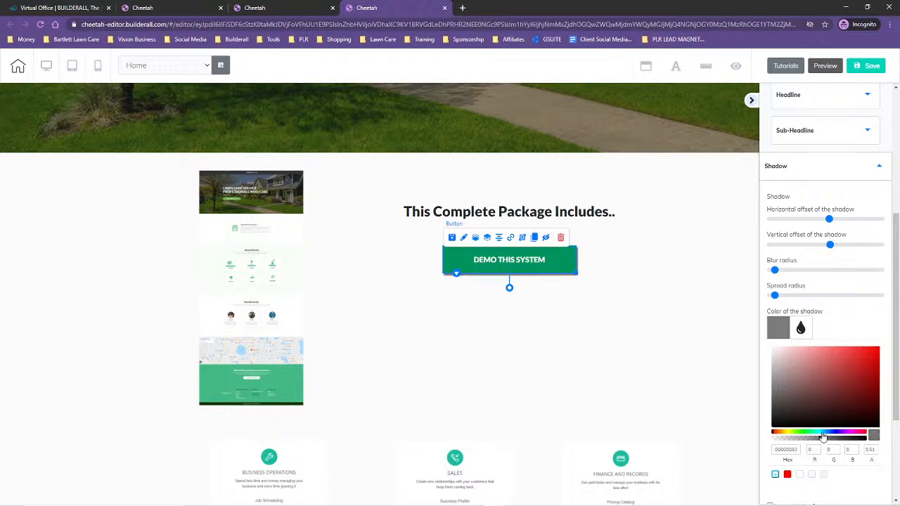
click(612, 316)
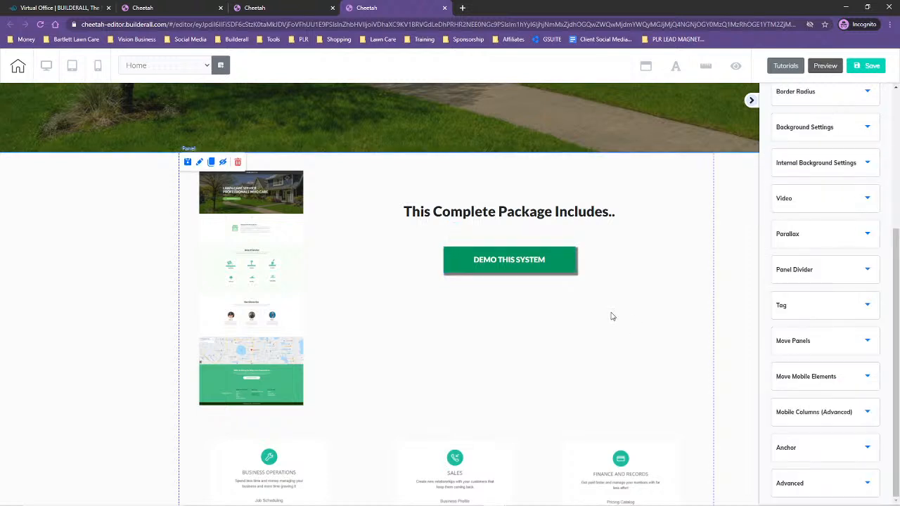
Step: Arrange the Business Operations, Sales, and Finance and Records images in a row below the demo button, beside the website screenshot
drag(505, 263, 504, 252)
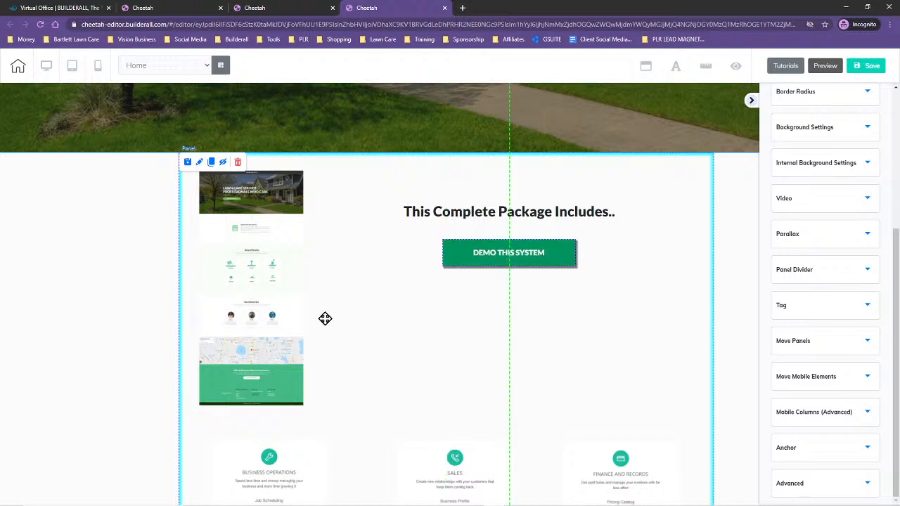
drag(267, 309, 309, 309)
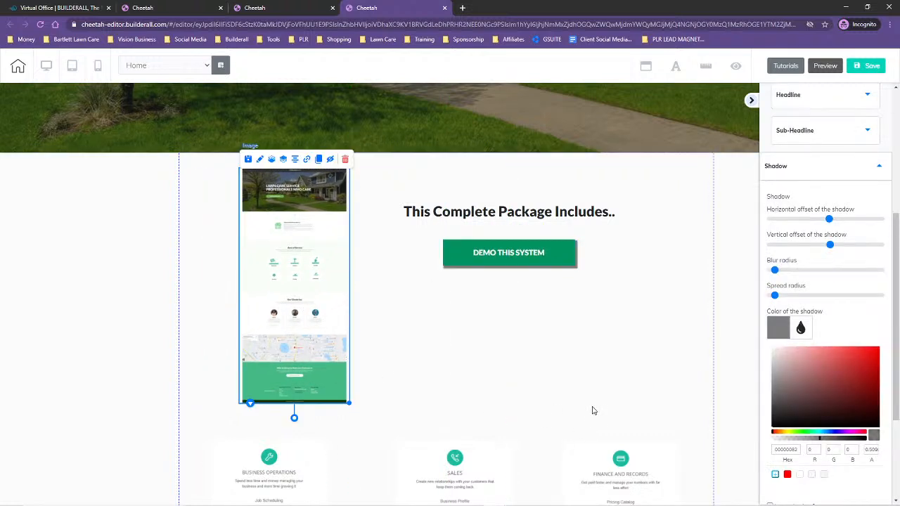
drag(273, 481, 421, 324)
drag(307, 278, 271, 281)
drag(434, 328, 411, 327)
drag(466, 474, 532, 313)
drag(614, 488, 638, 331)
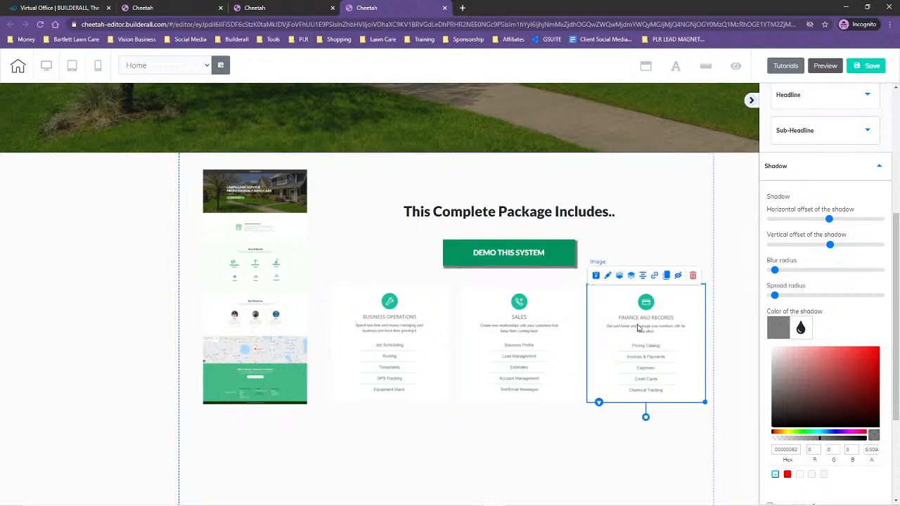
click(488, 468)
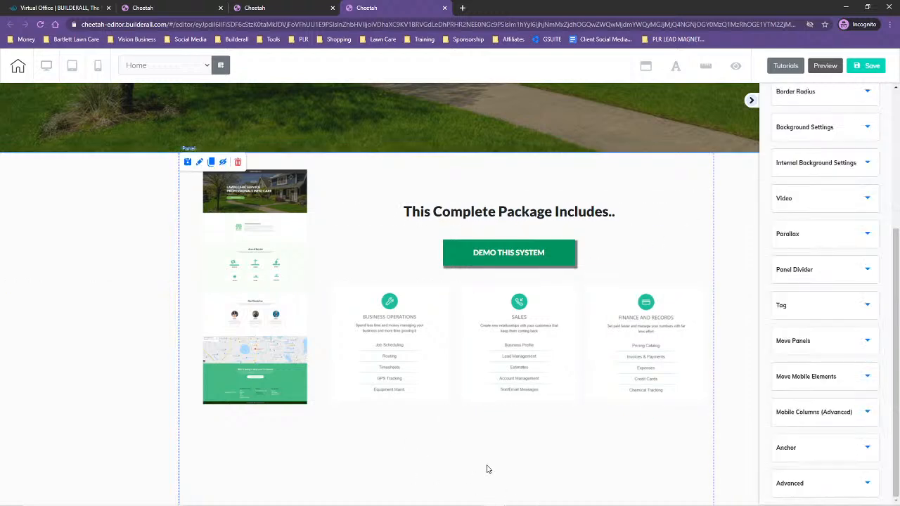
drag(427, 335, 425, 336)
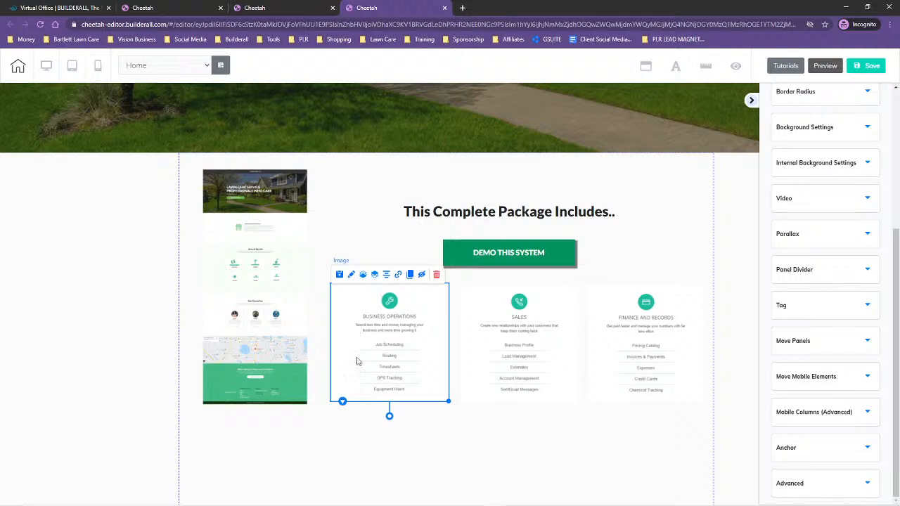
click(493, 455)
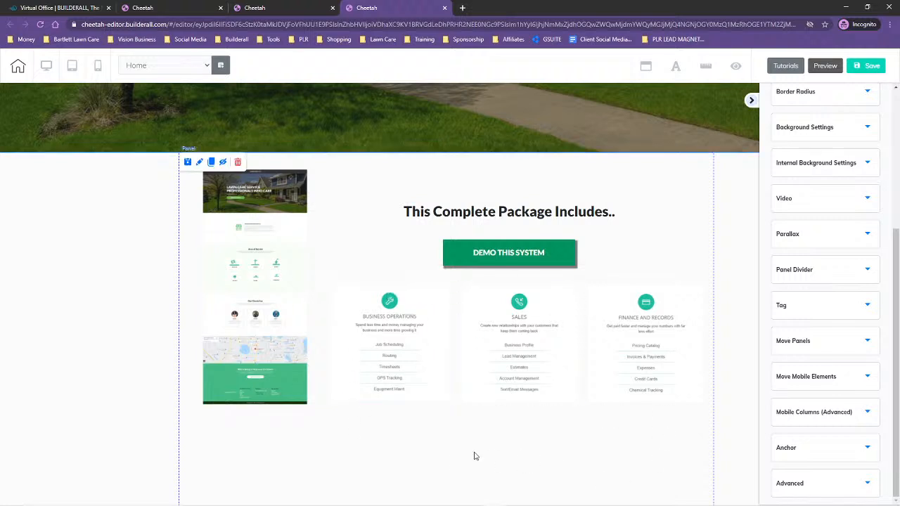
Step: Move the "This Complete Package Includes.." heading and the DEMO THIS SYSTEM button higher above the row of feature images
drag(518, 207, 521, 181)
drag(513, 252, 520, 234)
click(470, 464)
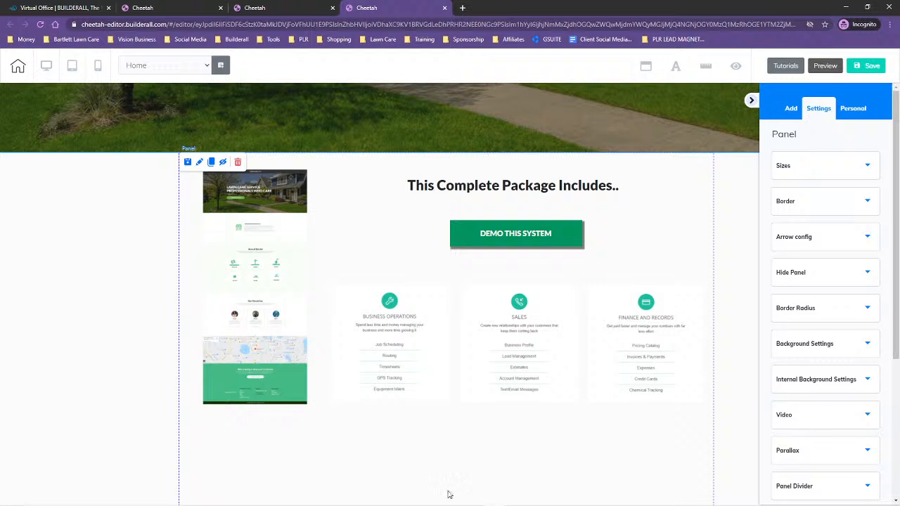
Step: Shorten the package panel to end just below the feature images, and save and publish the site
scroll(596, 424, down, 3)
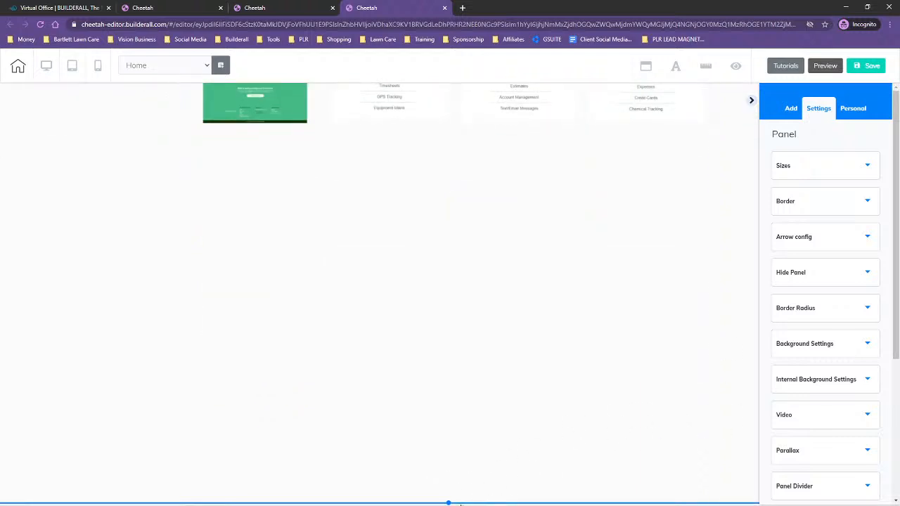
scroll(474, 245, up, 4)
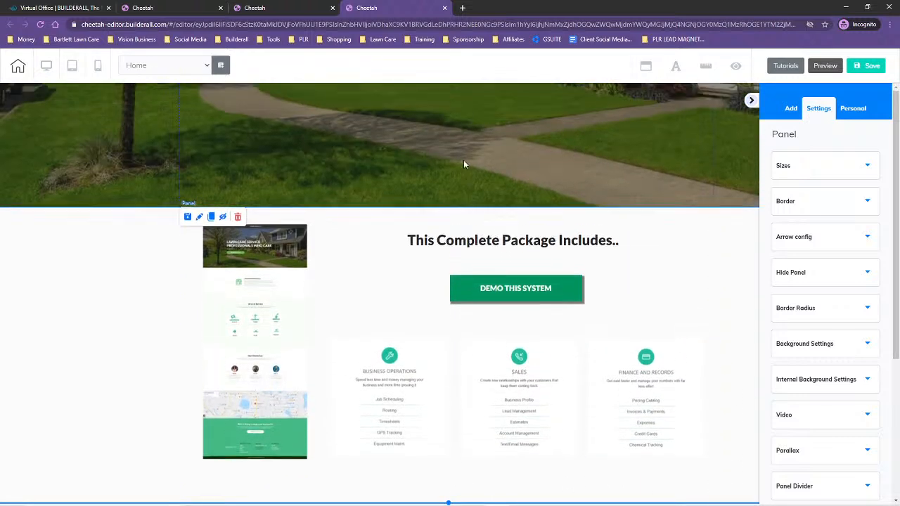
click(859, 67)
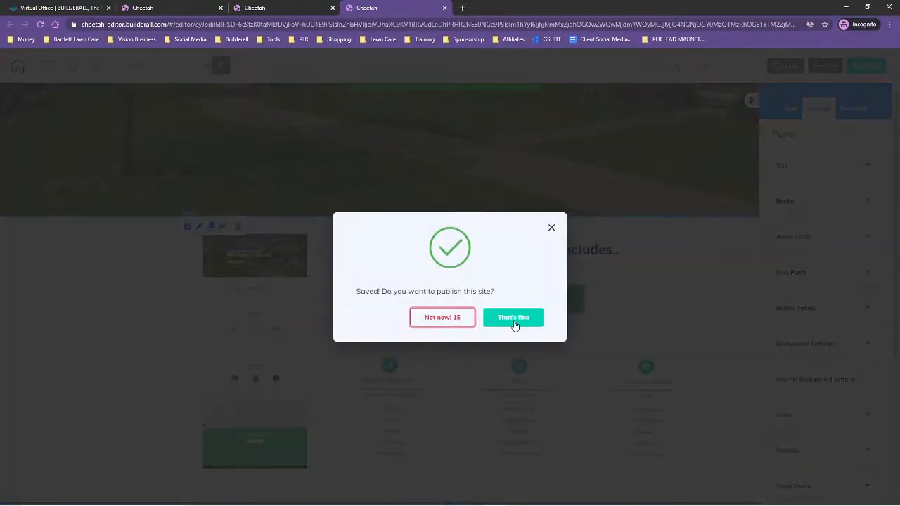
click(514, 319)
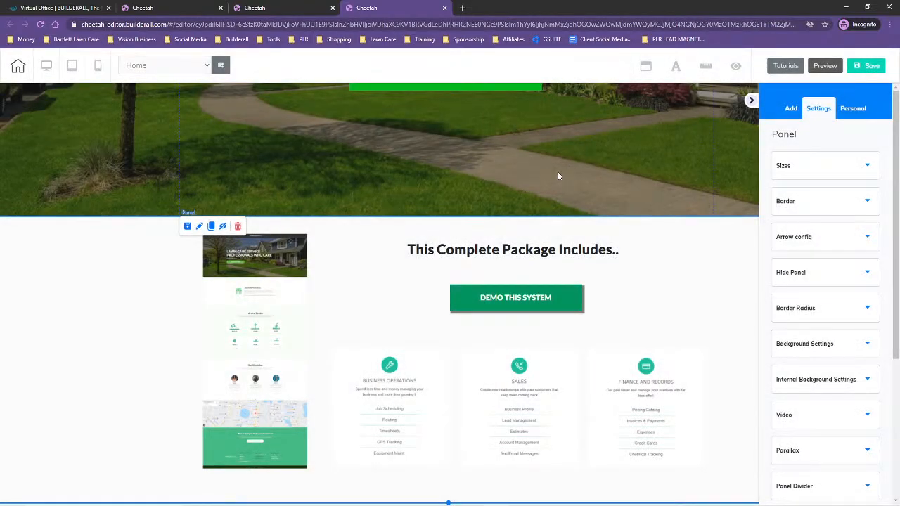
Step: Shorten the hero panel so it ends a little below the GET YOUR FREE SYSTEM! button
scroll(642, 220, up, 2)
scroll(642, 219, up, 2)
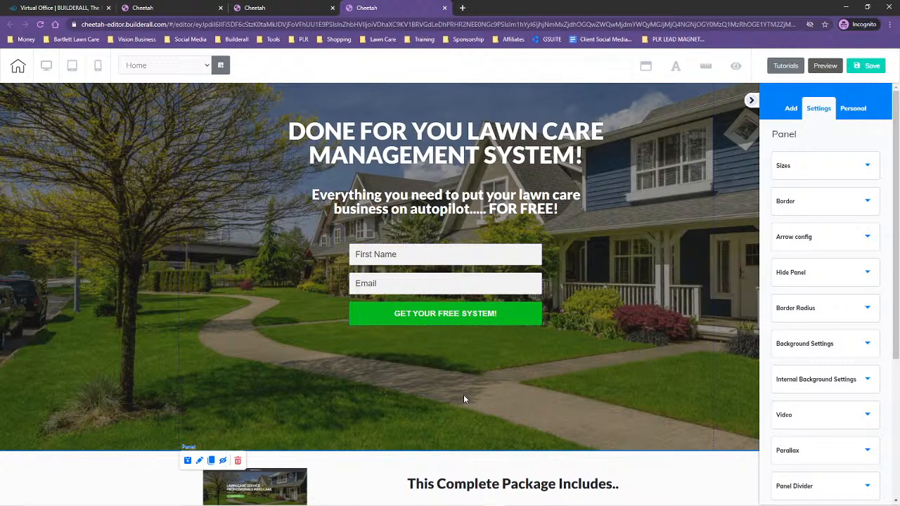
drag(448, 450, 453, 366)
Step: Save the landing page with the shortened hero panel and publish the site again
click(869, 70)
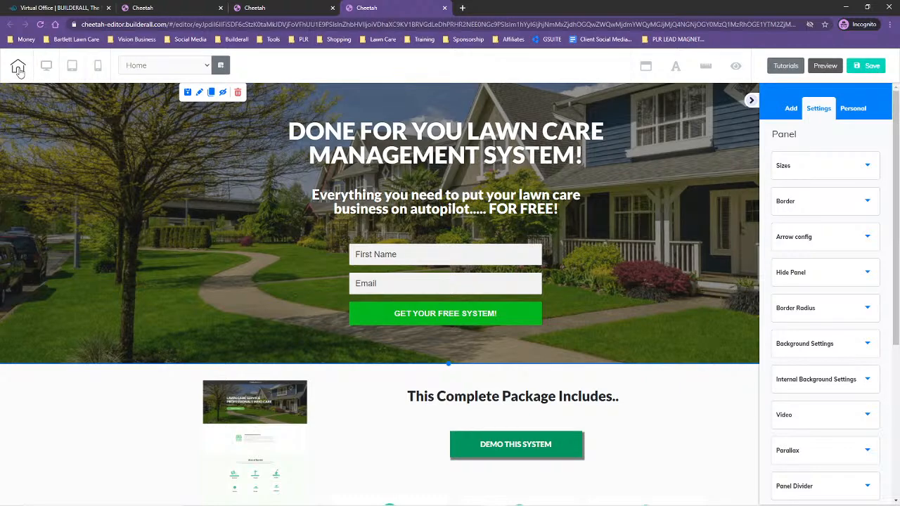
click(866, 66)
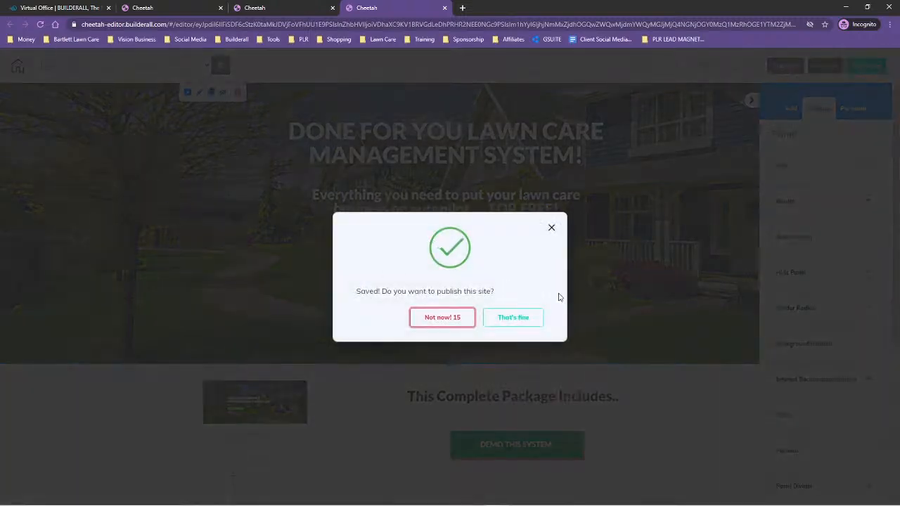
click(513, 317)
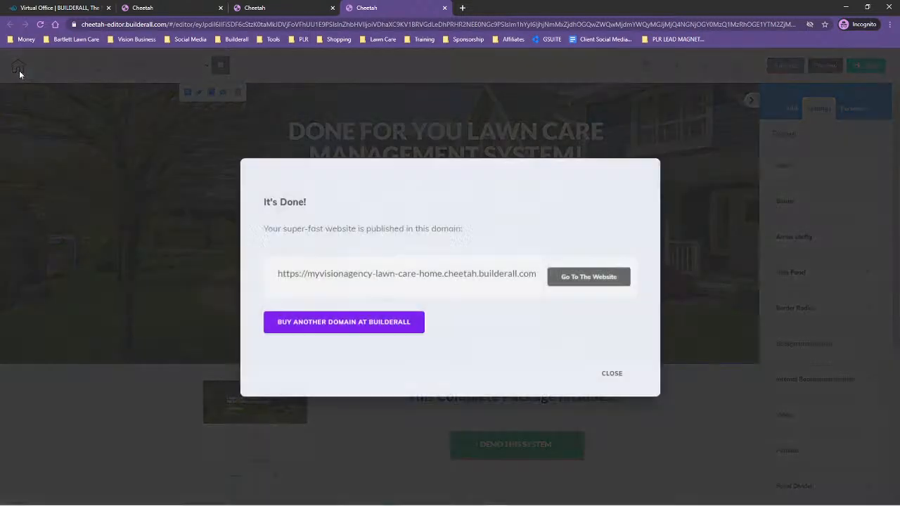
click(612, 372)
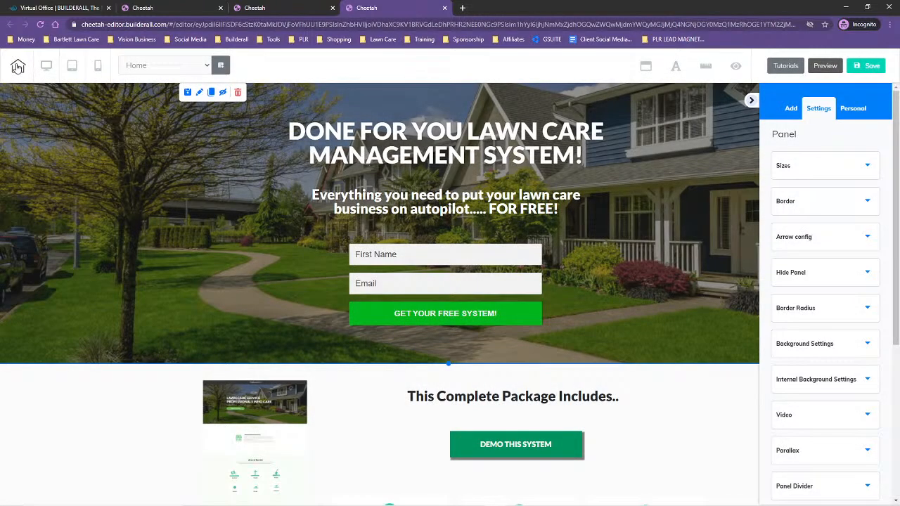
Step: Leave the editor for the Lawn Care Management System site's page list and duplicate the Home page
click(17, 67)
click(483, 294)
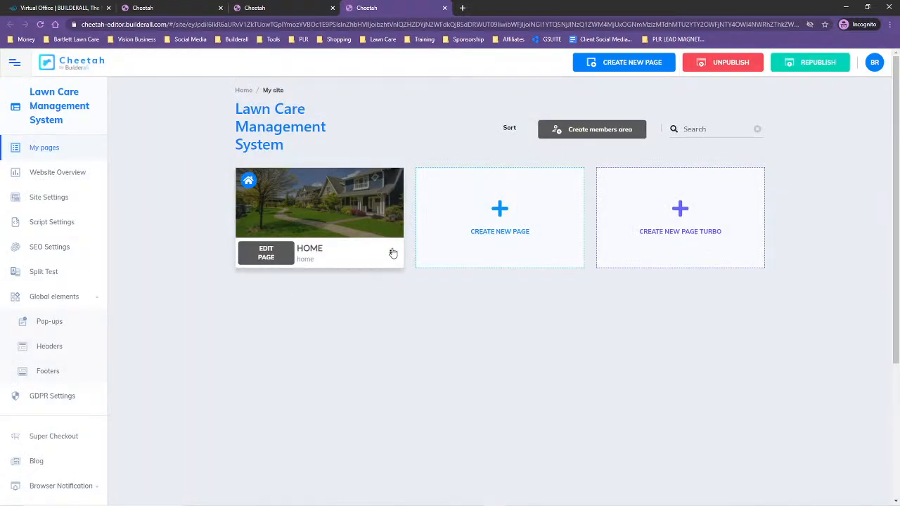
click(390, 253)
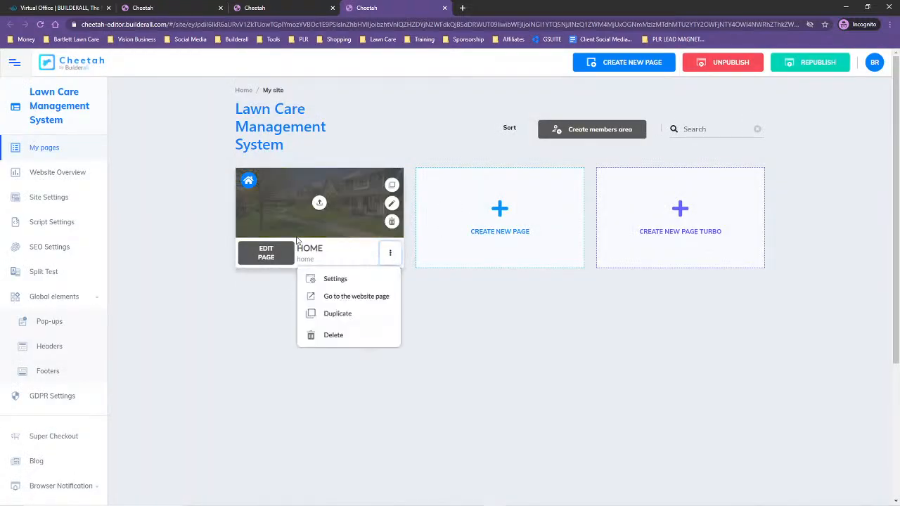
click(336, 313)
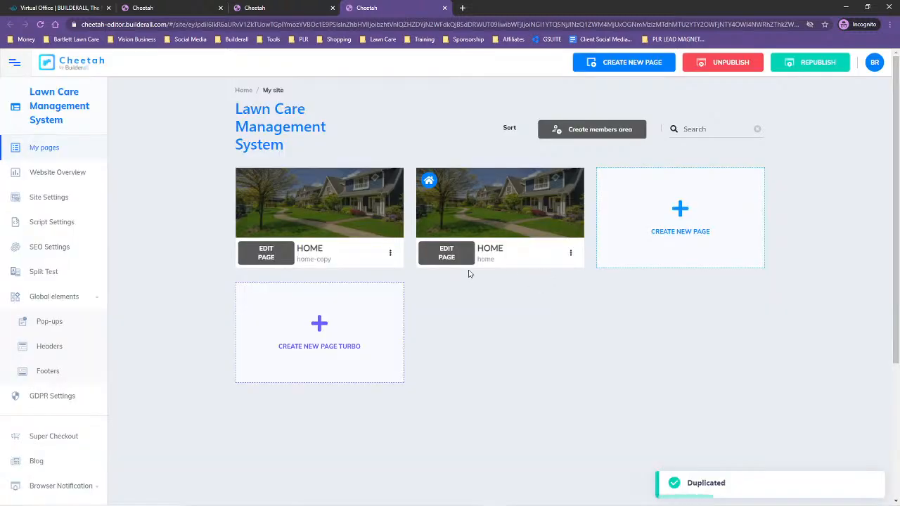
Step: Name the duplicated page "Confirm Email", set its title to "Confirm" and its address URL to "confirm", and save the settings
click(390, 254)
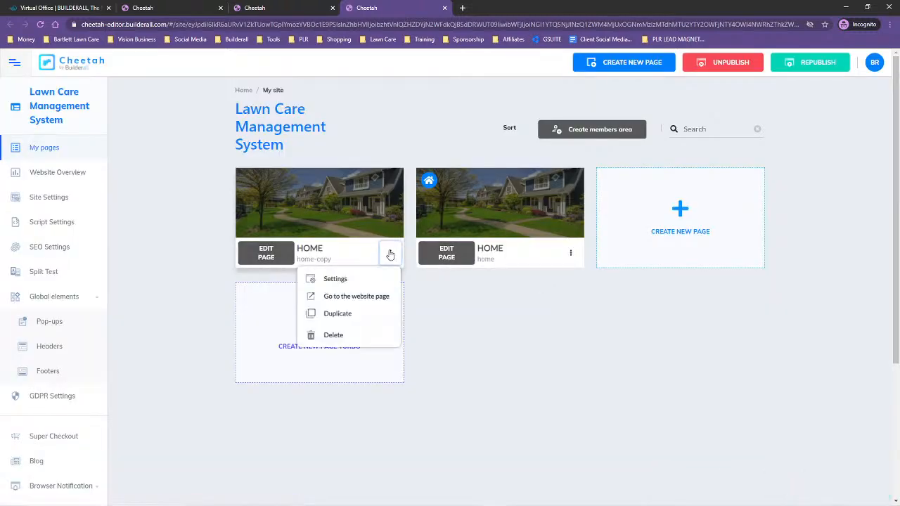
click(335, 279)
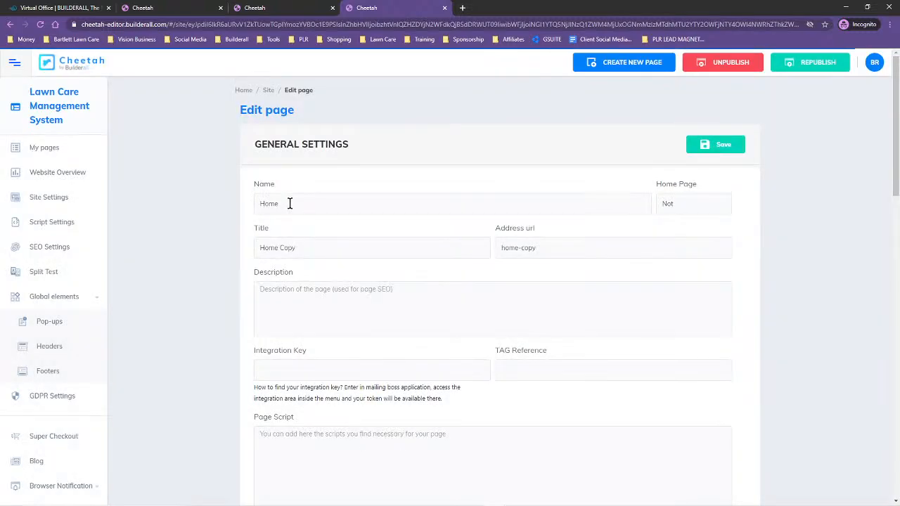
drag(289, 203, 246, 205)
text(Confirm Email)
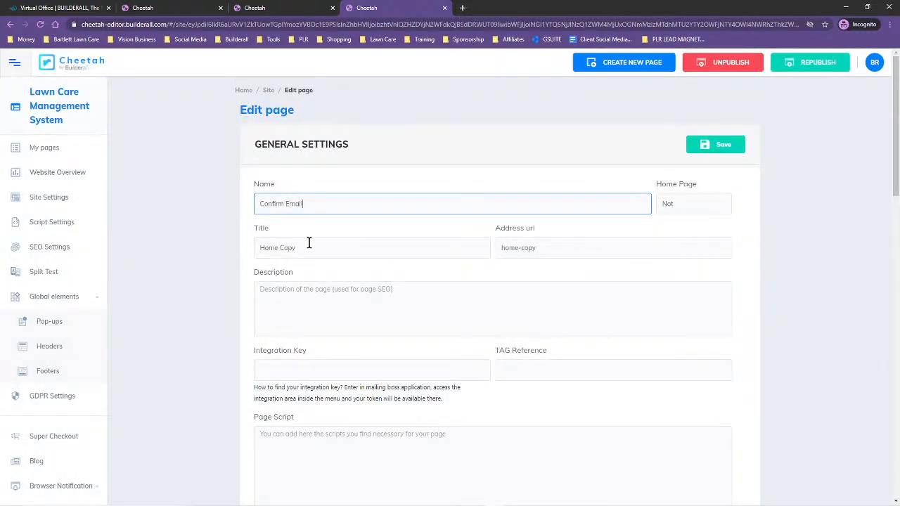
drag(308, 243, 213, 250)
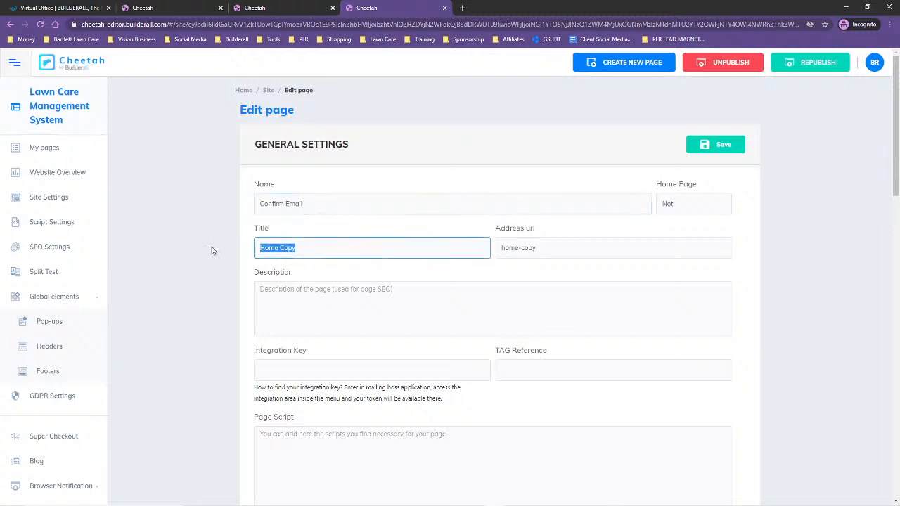
text(Confirm)
drag(538, 248, 457, 255)
text(c)
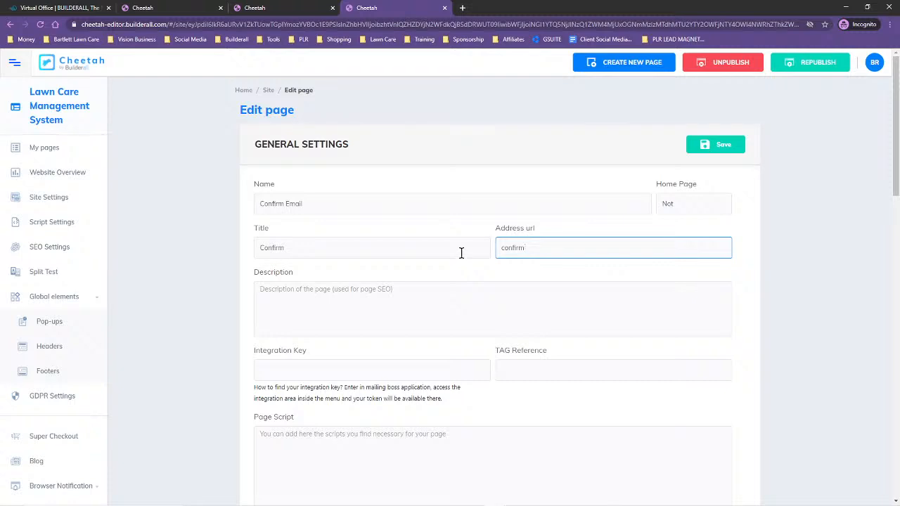
click(714, 144)
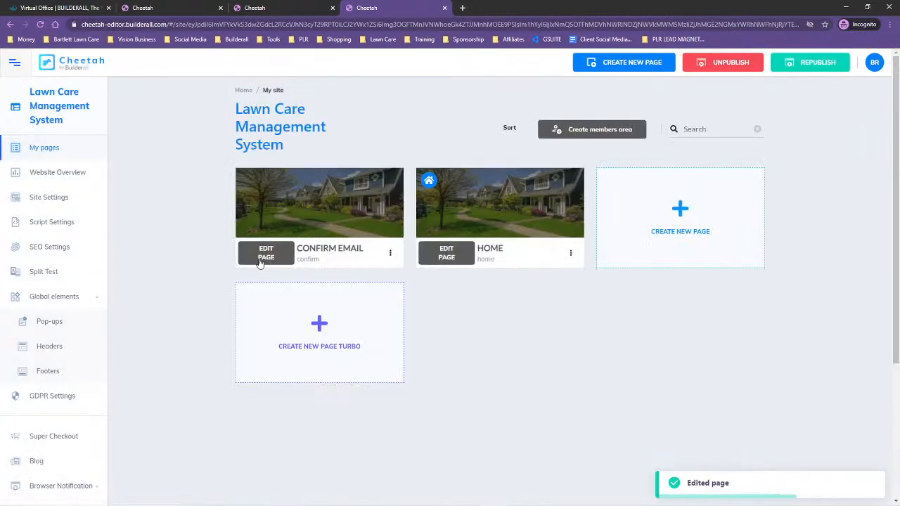
Step: Reorder the site's pages so Home comes before Confirm Email, and save the sort order
click(511, 131)
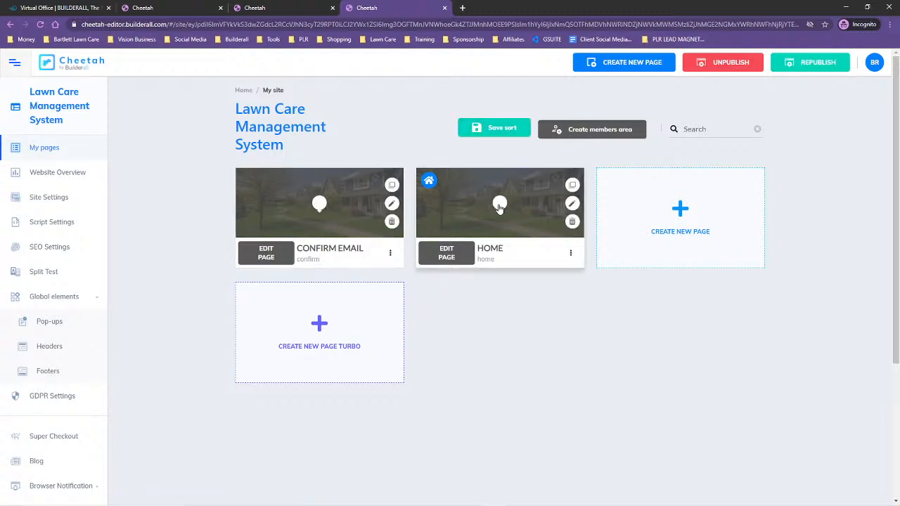
drag(498, 208, 318, 214)
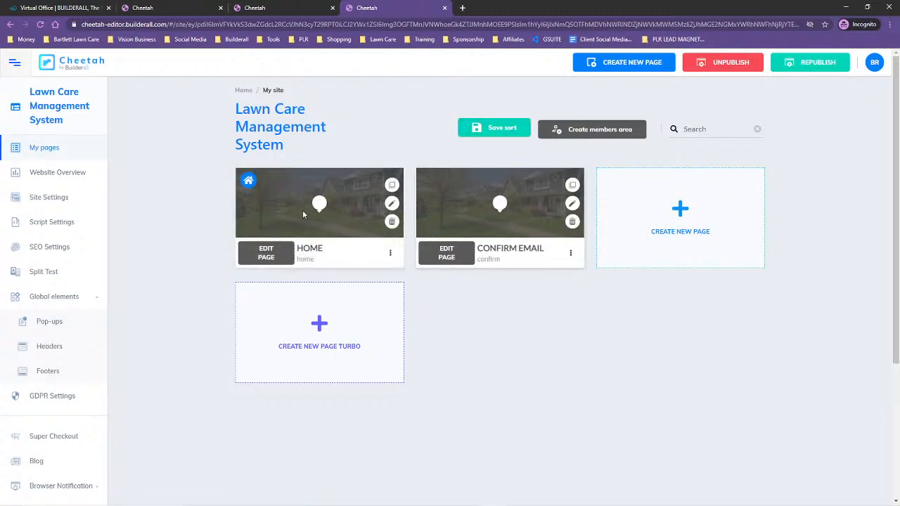
click(497, 129)
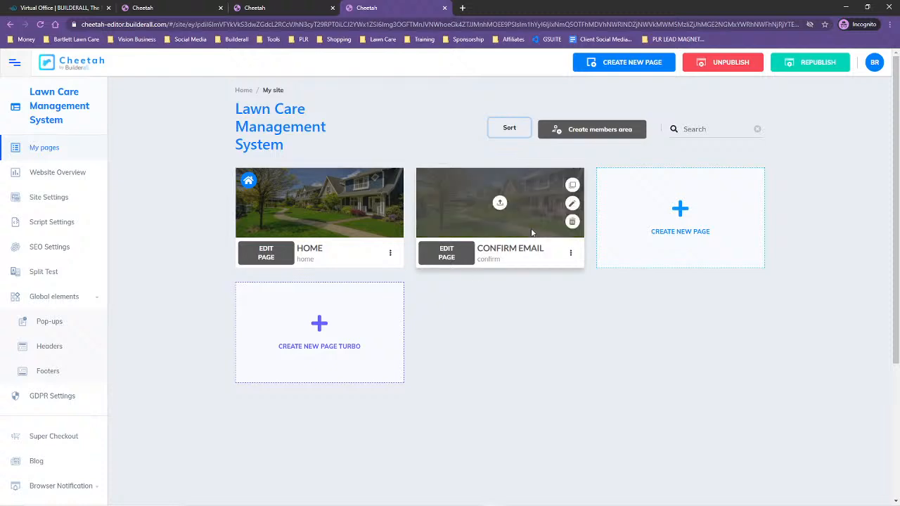
Step: Open the Confirm Email page for editing and delete its MailingBoss form and the "This Complete Package Includes.." panel
click(446, 253)
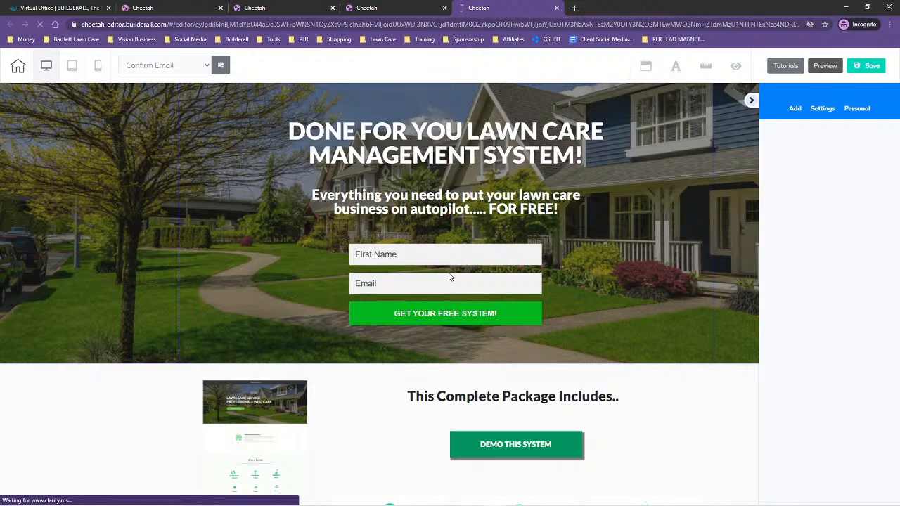
click(451, 276)
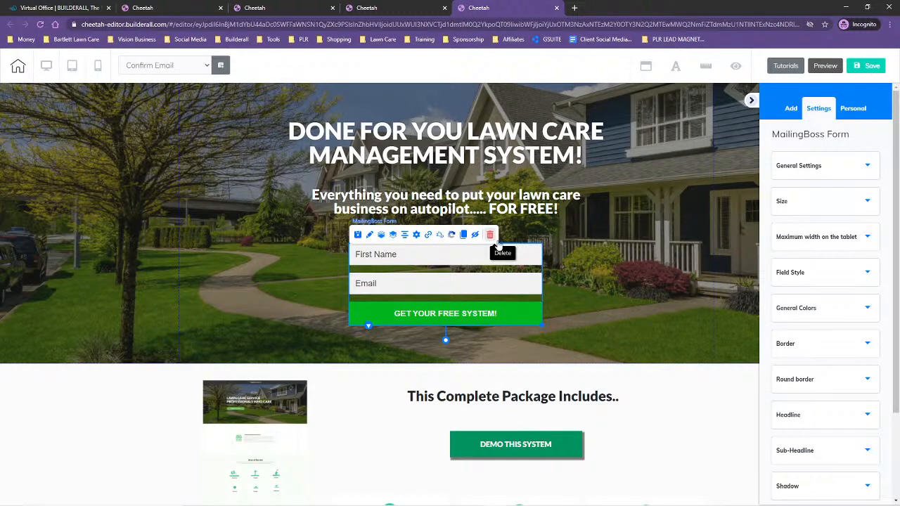
click(490, 235)
click(527, 304)
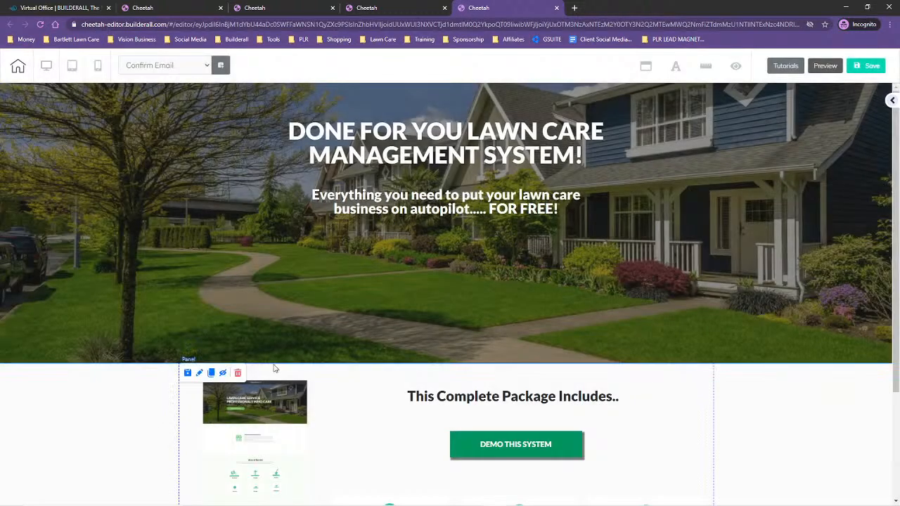
click(237, 374)
click(518, 305)
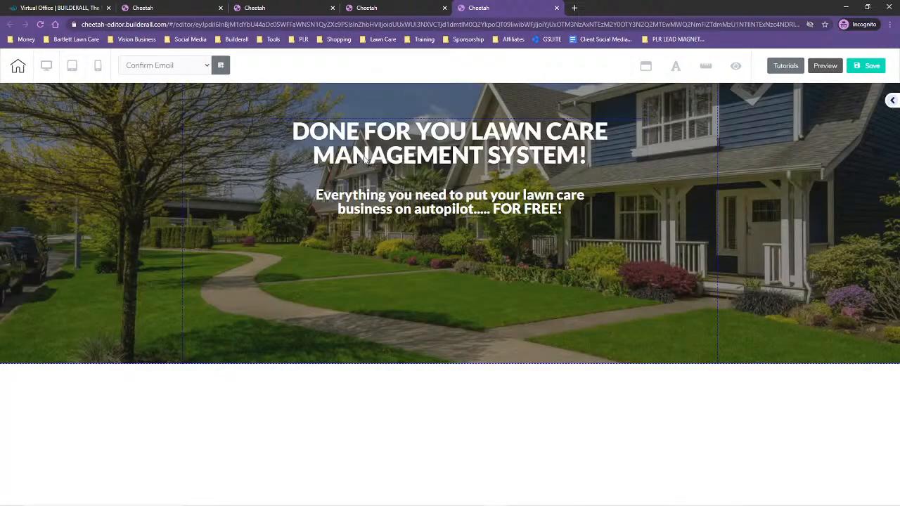
Step: Move the headline and subheadline lower in the hero panel and replace the headline text with "ALMOST THERE!"
drag(412, 203, 415, 258)
drag(450, 138, 454, 171)
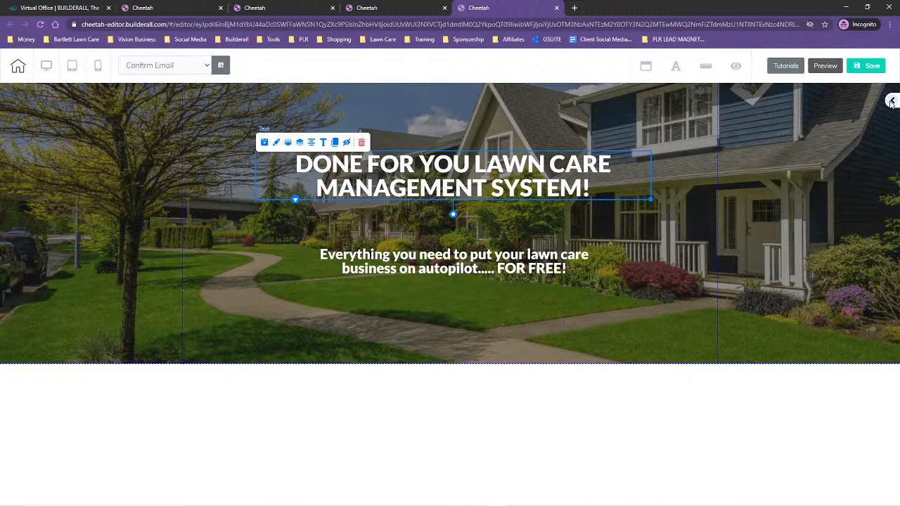
double_click(328, 162)
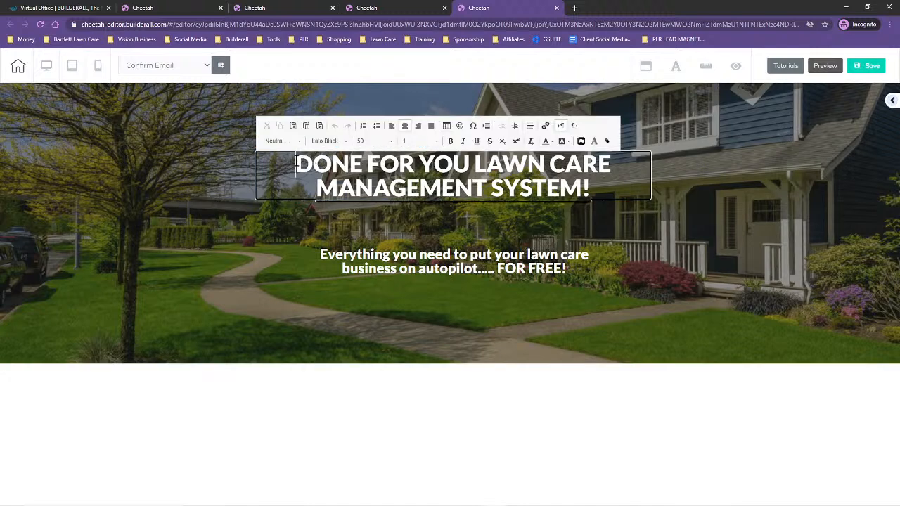
drag(293, 160, 592, 181)
text(AL)
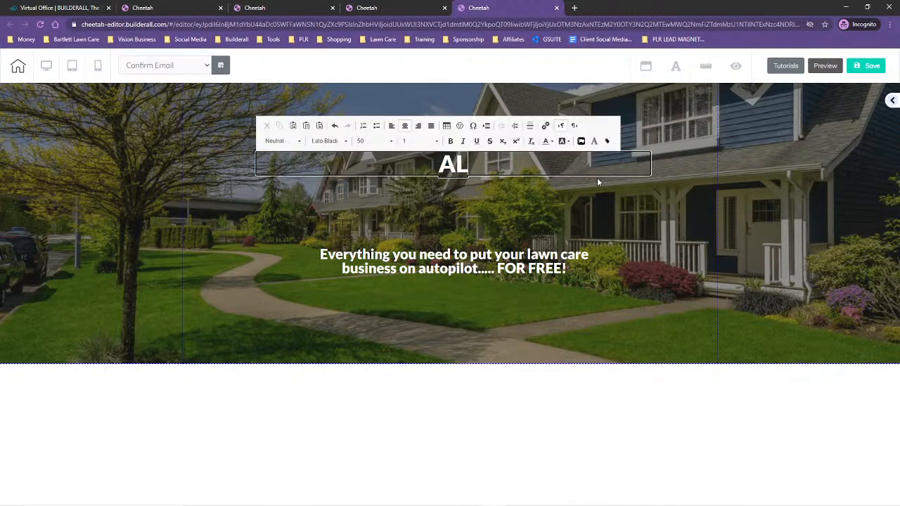
text(MOST THERE!)
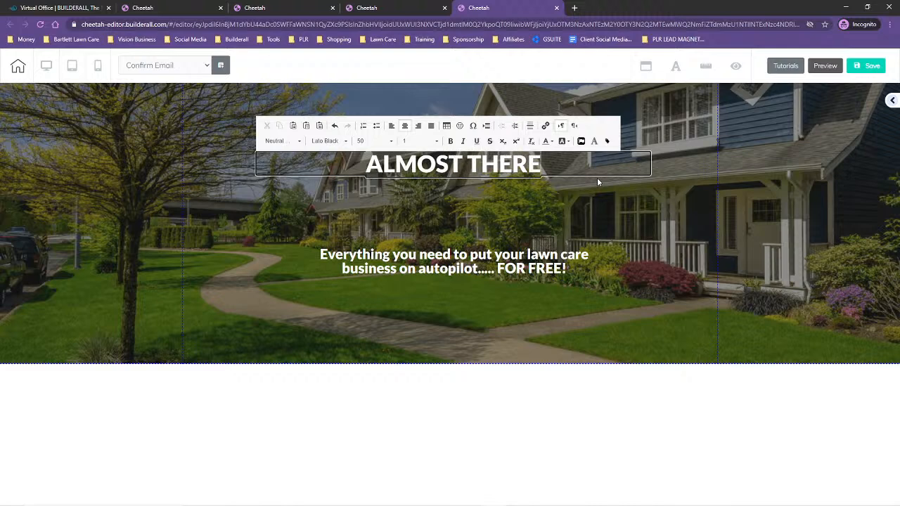
Step: Replace the subheadline text with "Check your email to receive your FREE Lawn Care Business Management System!"
double_click(546, 258)
drag(321, 254, 594, 268)
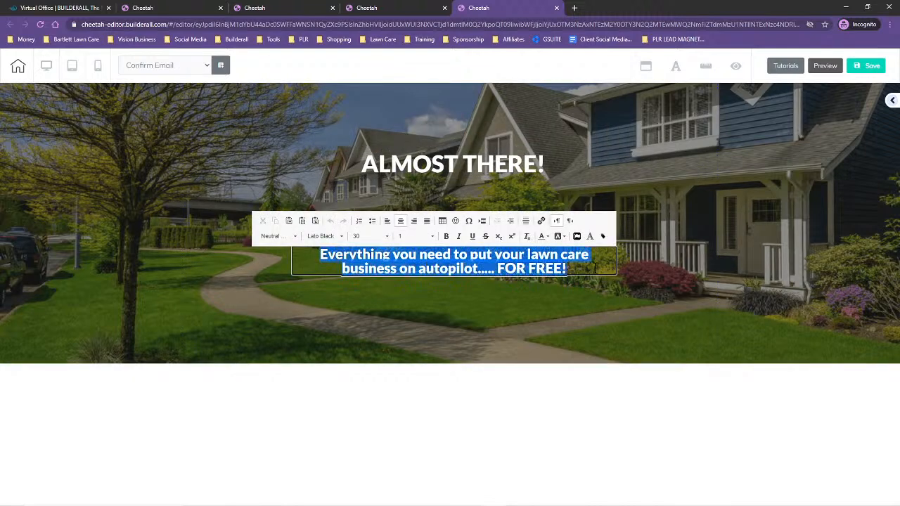
text(Check)
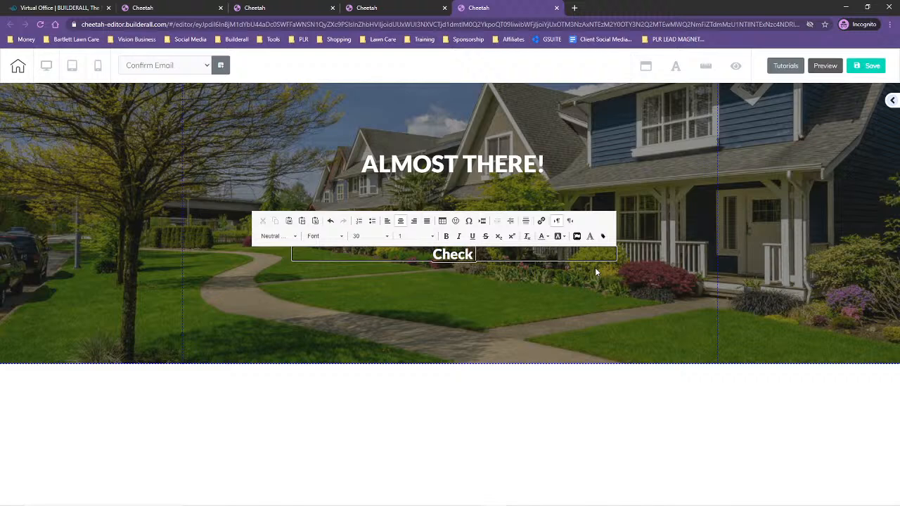
text( your email to)
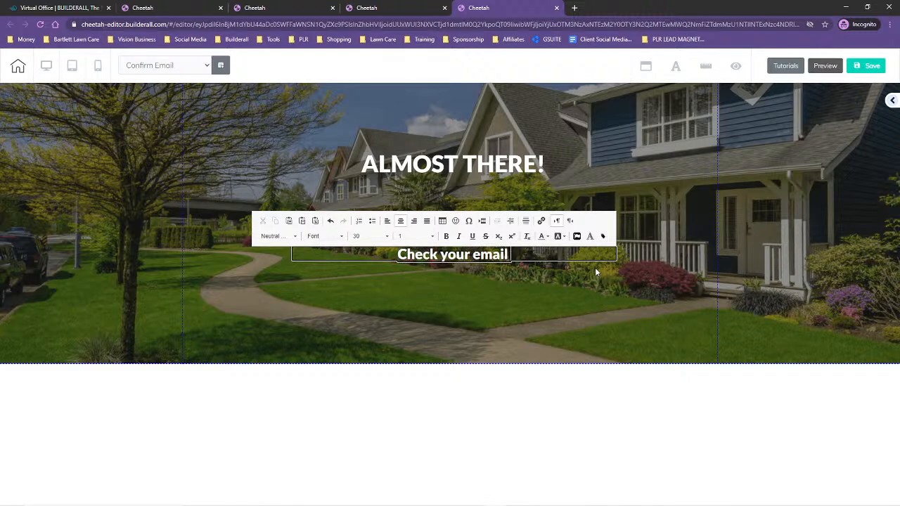
key(BackSpace)
key(BackSpace)
text(for instructi)
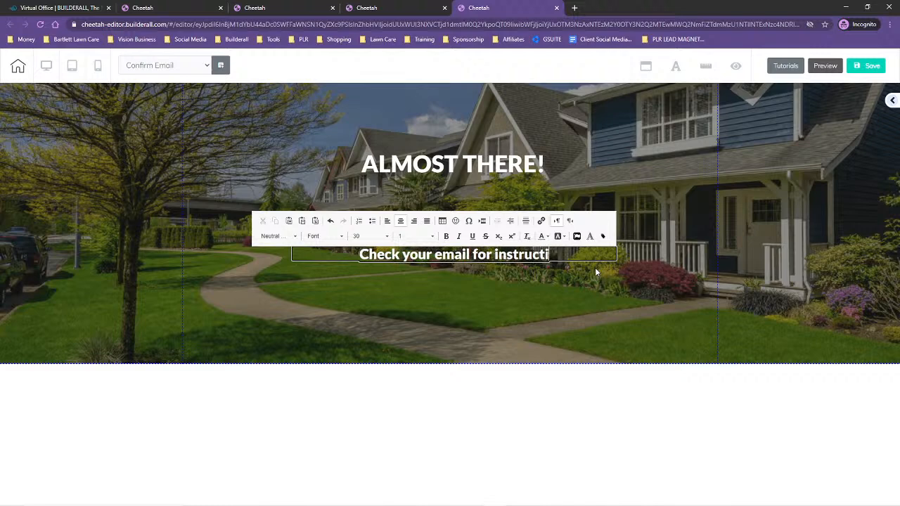
text(ons )
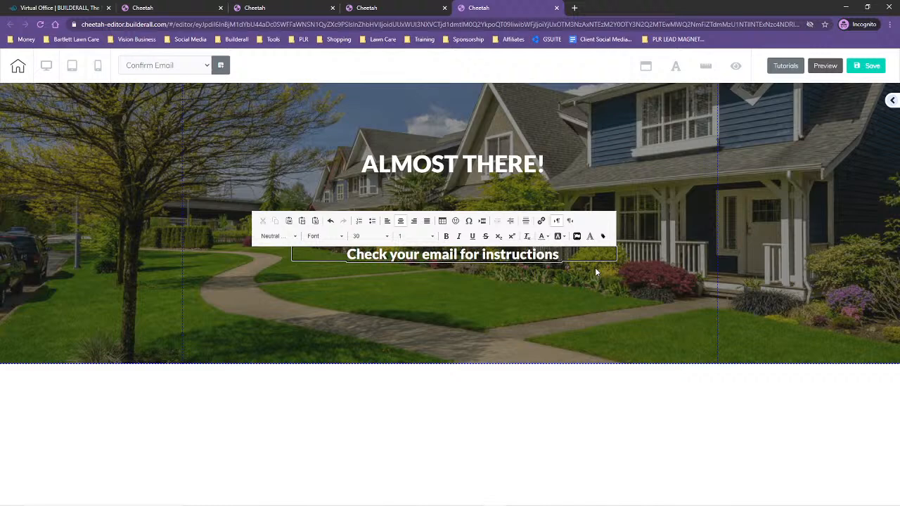
text(to receive your)
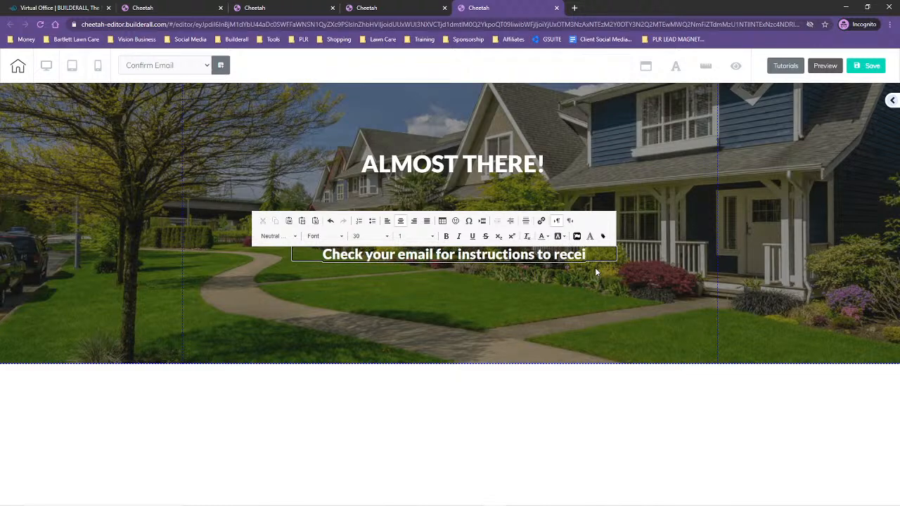
key(BackSpace)
key(BackSpace)
key(BackSpace)
key(BackSpace)
key(BackSpace)
key(BackSpace)
key(BackSpace)
key(BackSpace)
key(BackSpace)
key(BackSpace)
key(BackSpace)
key(BackSpace)
key(BackSpace)
key(BackSpace)
key(BackSpace)
key(BackSpace)
key(BackSpace)
key(BackSpace)
key(BackSpace)
key(BackSpace)
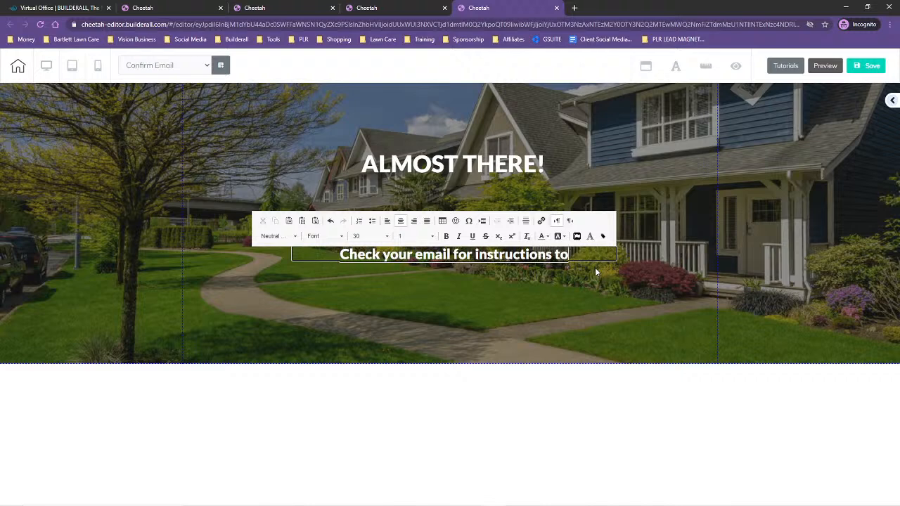
key(BackSpace)
key(BackSpace)
key(BackSpace)
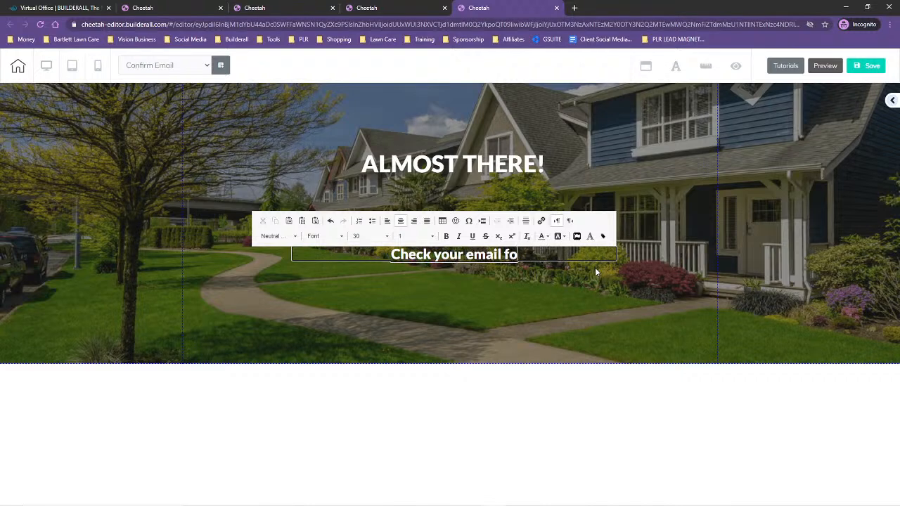
text(to receiv)
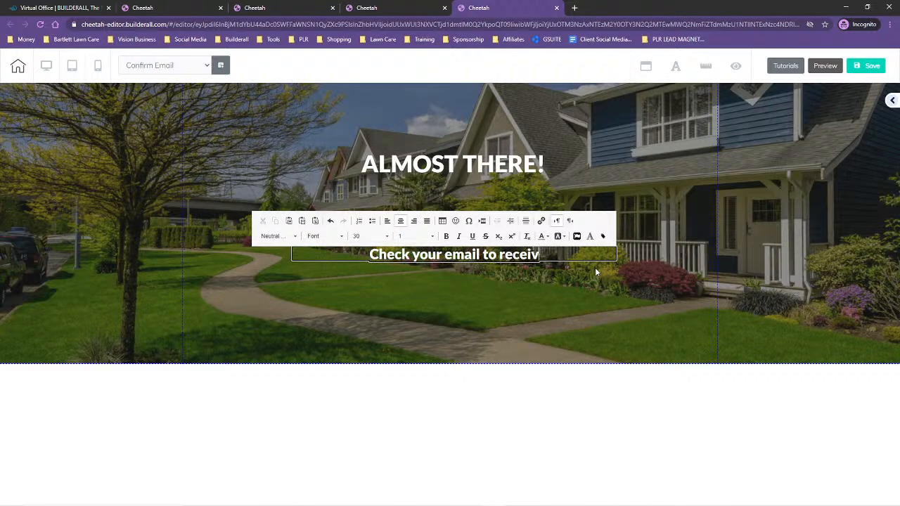
text(e your FR)
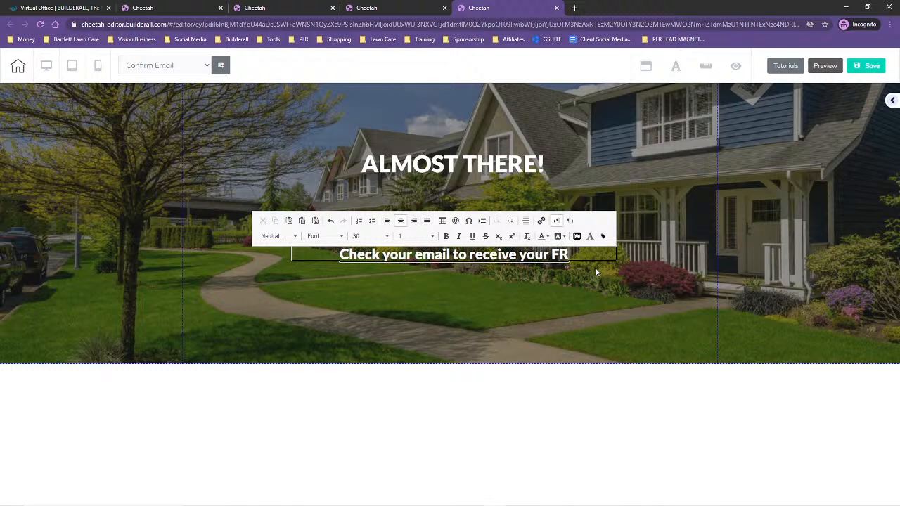
text(EE Lawn)
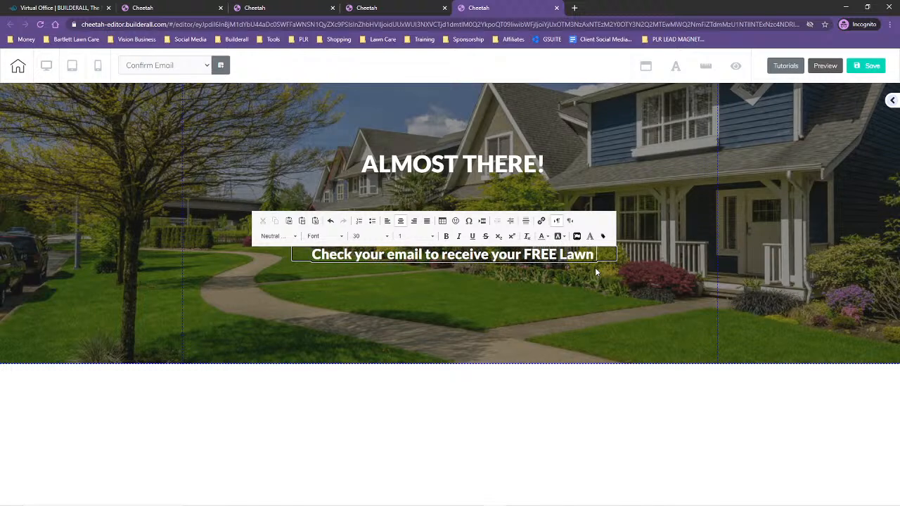
text( Care Busin)
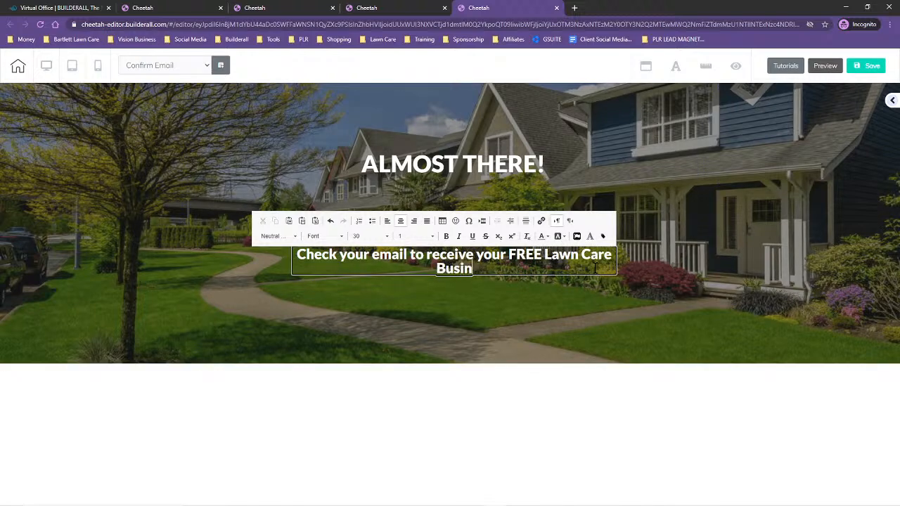
text(ess Manageme)
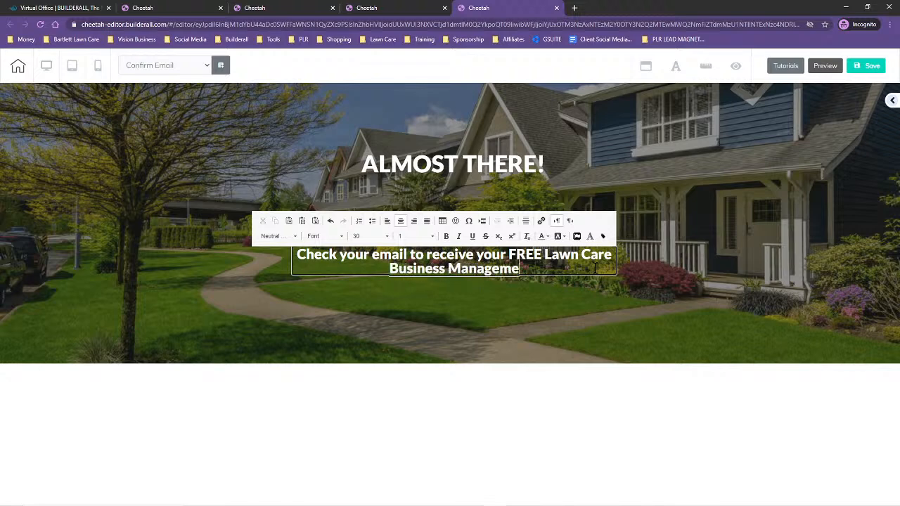
text(nt System)
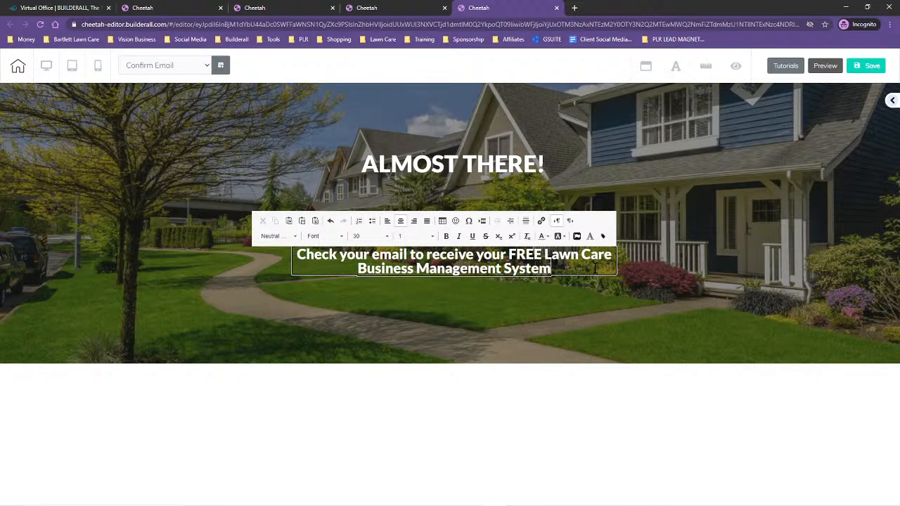
text(!)
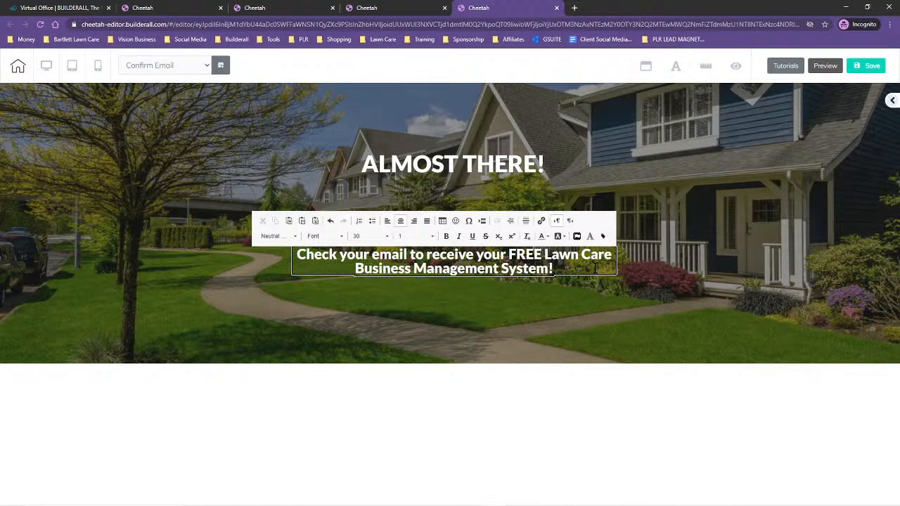
click(476, 316)
Step: Extend the hero panel downward and reposition the headline and subheadline close together around its middle
drag(431, 161, 439, 225)
drag(452, 364, 446, 429)
drag(452, 270, 452, 260)
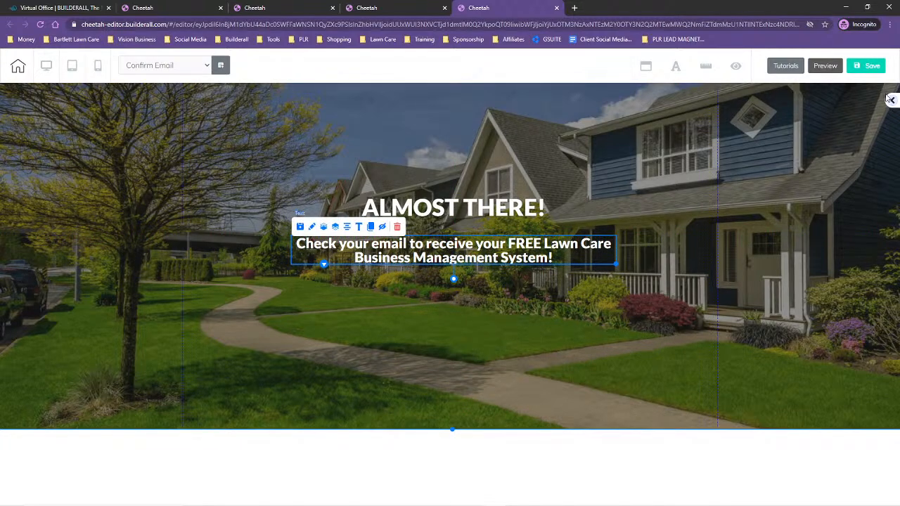
Step: Look through the element library, including the Lines and Media categories, for a progress bar
click(893, 101)
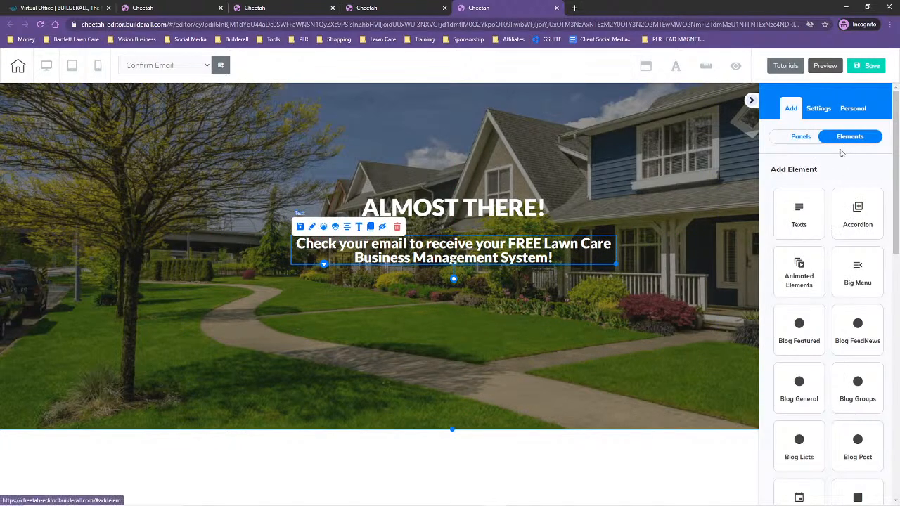
scroll(823, 281, down, 1)
scroll(823, 281, down, 9)
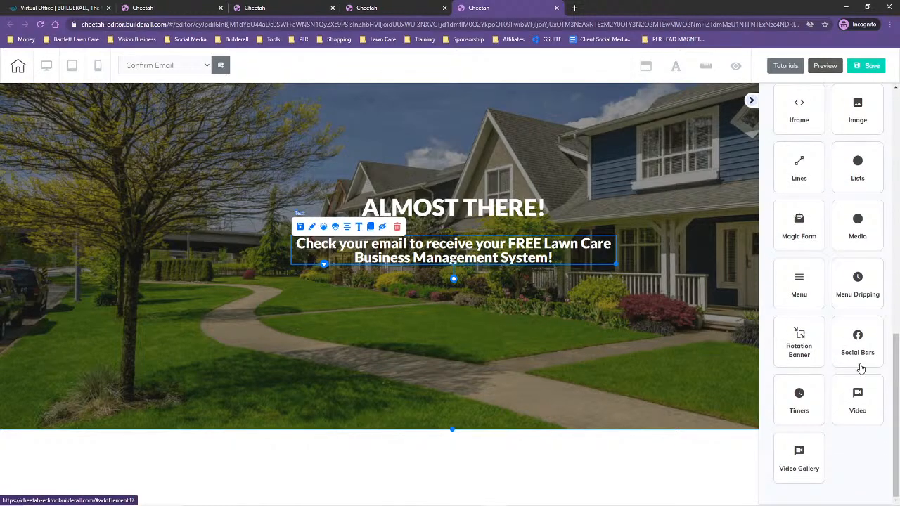
scroll(826, 337, up, 3)
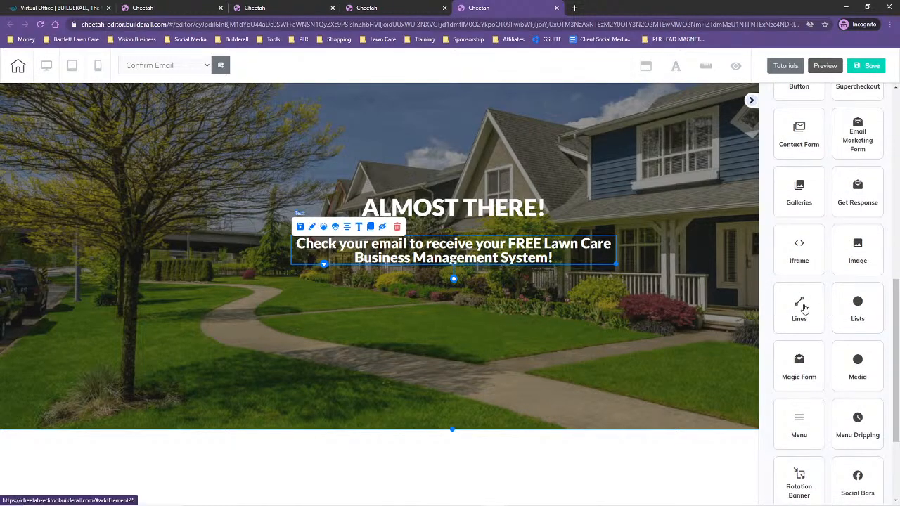
click(804, 308)
click(777, 170)
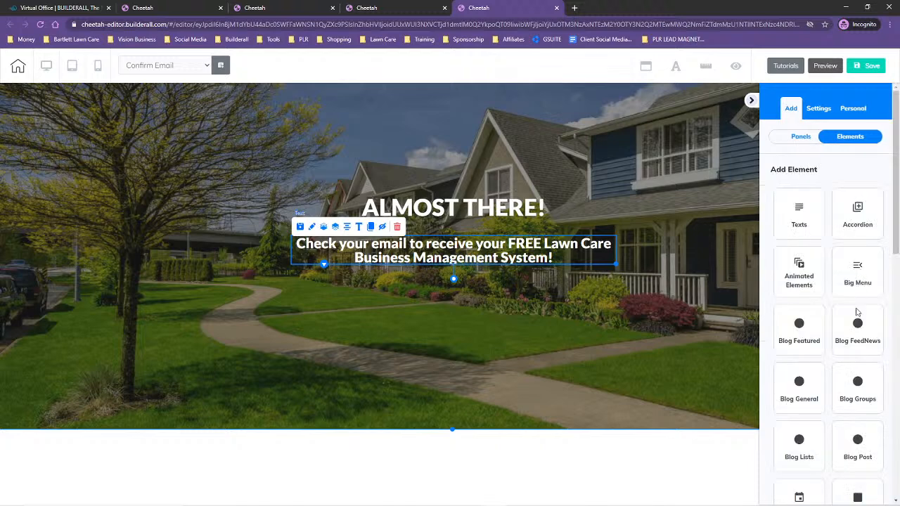
scroll(854, 295, down, 5)
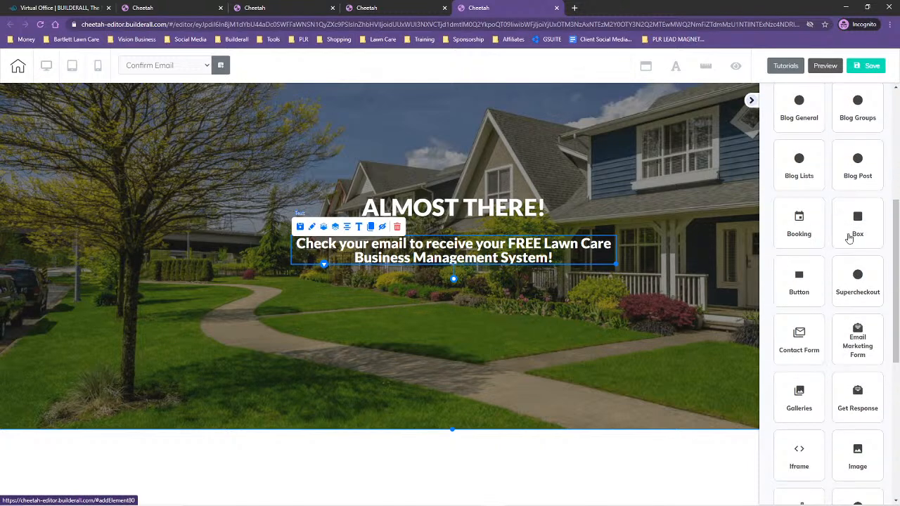
scroll(851, 281, down, 3)
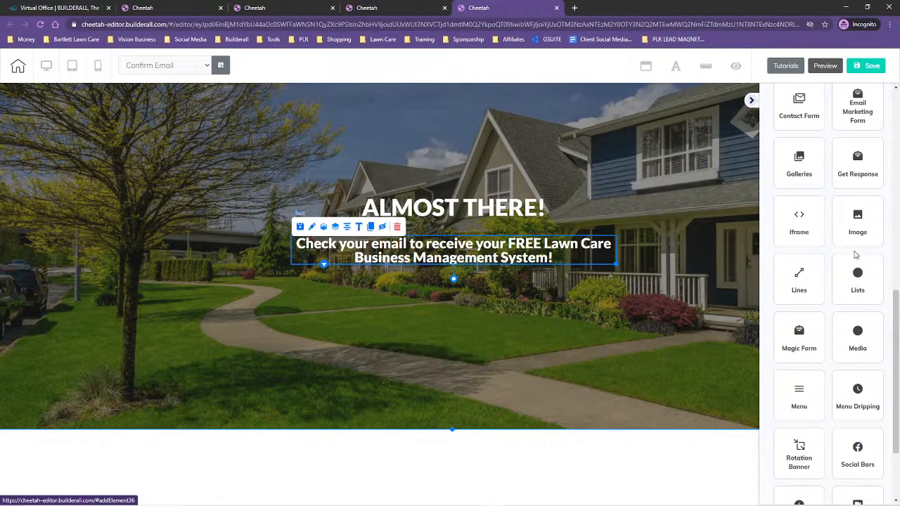
scroll(862, 277, down, 1)
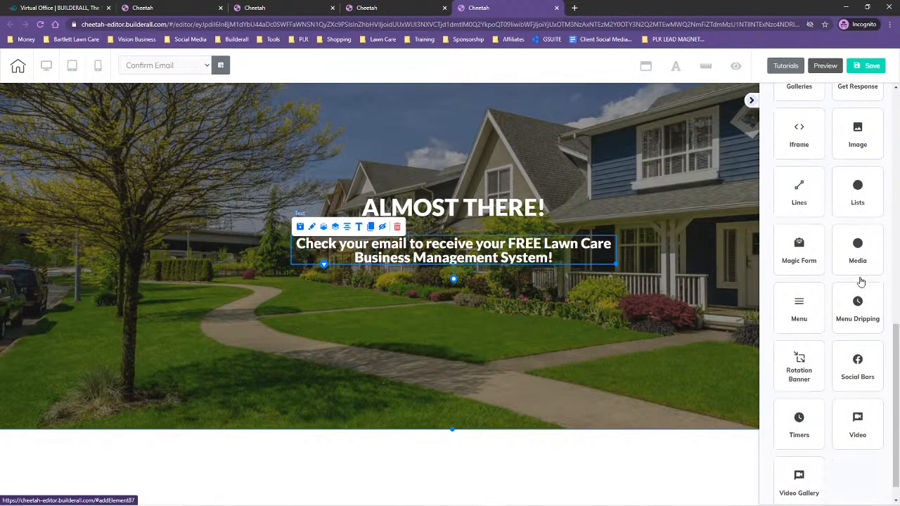
click(862, 242)
click(777, 170)
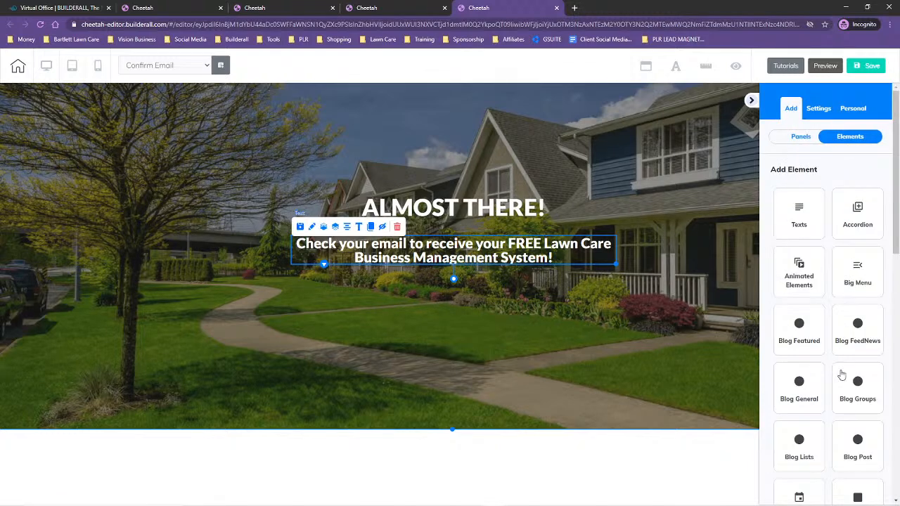
Step: Add the partly filled progress bar from Animated Elements to the hero panel, just below the subheadline
scroll(841, 375, down, 9)
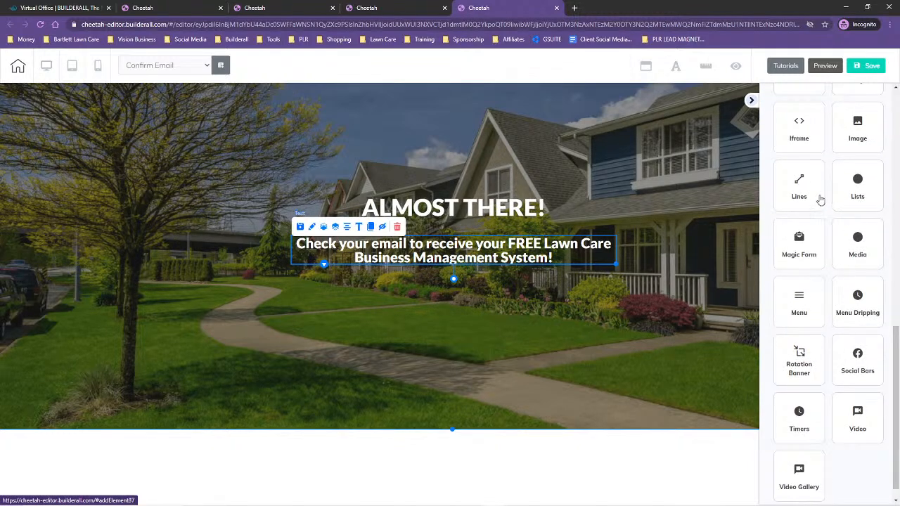
scroll(840, 337, up, 1)
scroll(840, 323, up, 5)
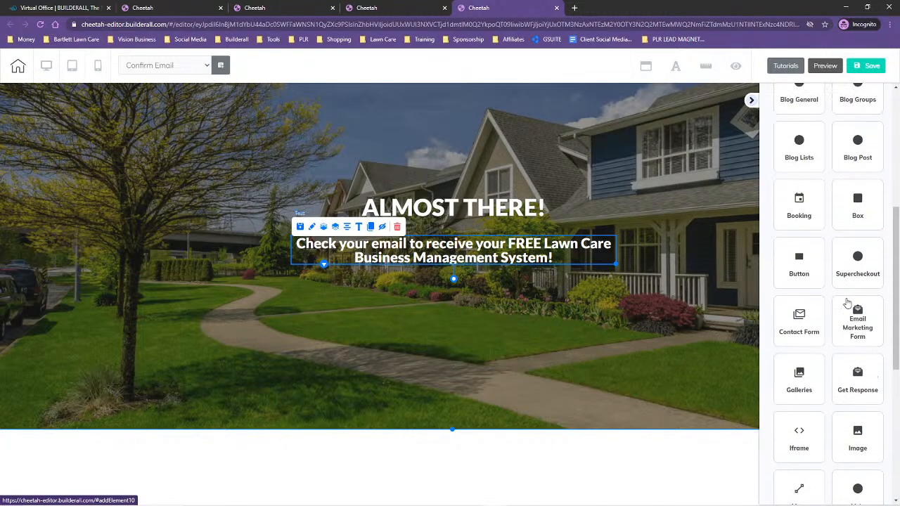
scroll(818, 309, up, 2)
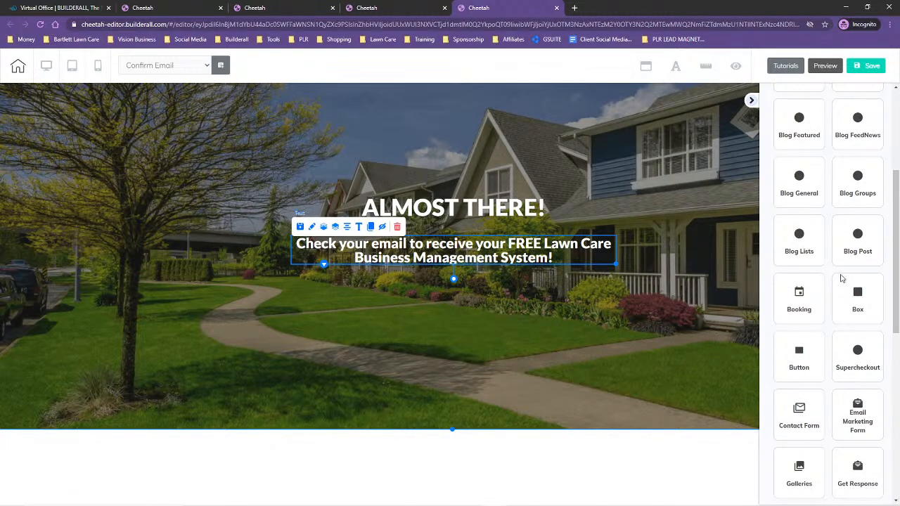
scroll(840, 279, up, 3)
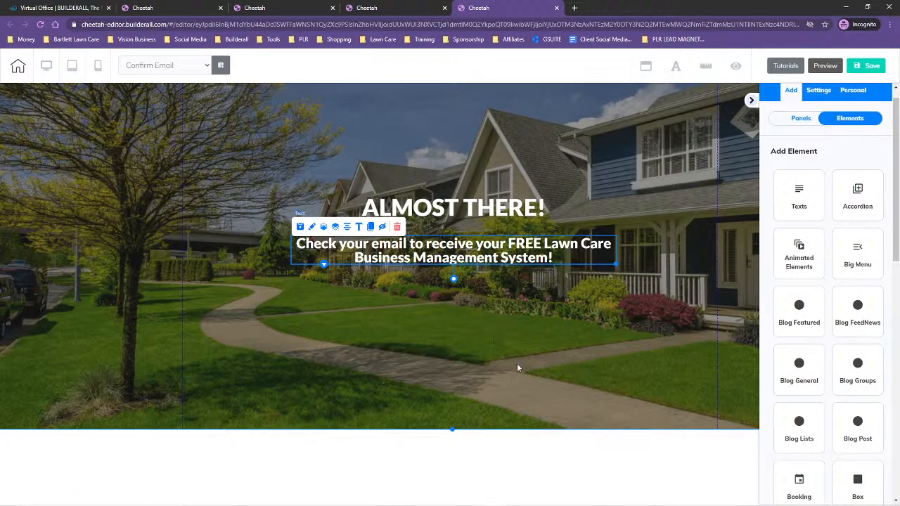
click(797, 253)
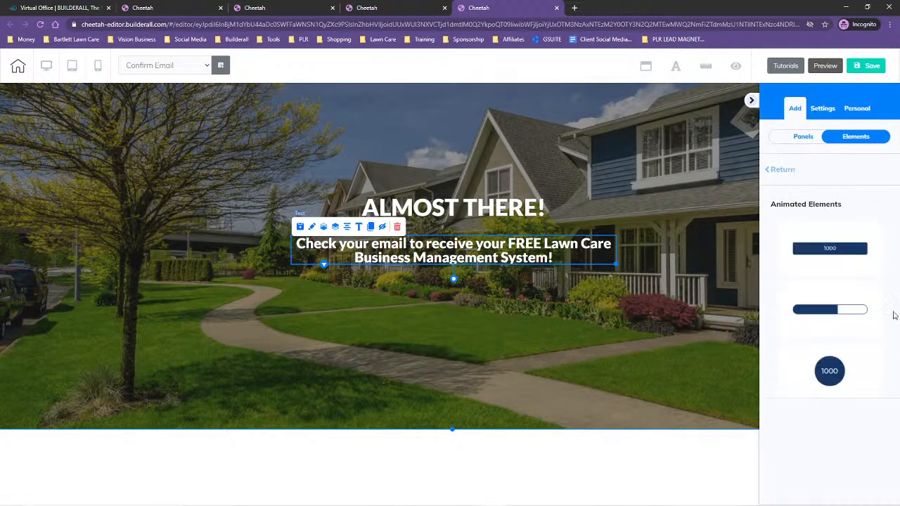
drag(854, 306, 457, 306)
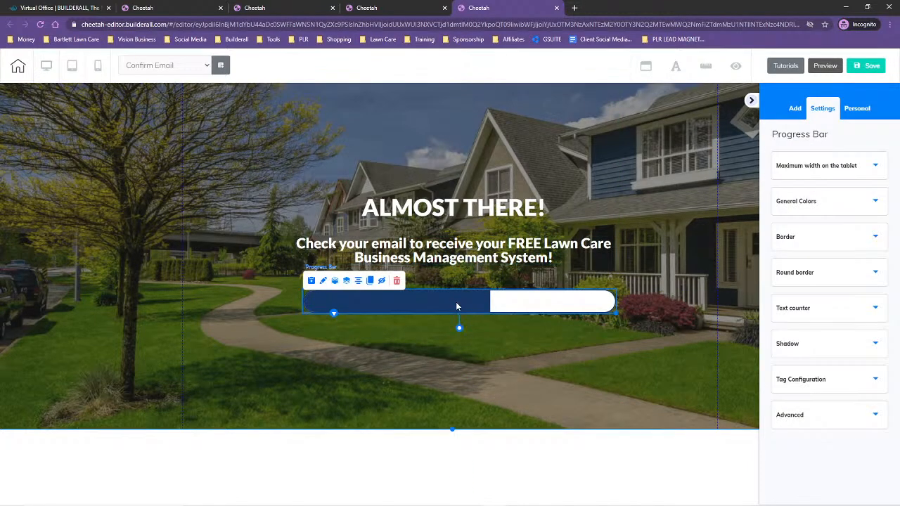
Step: Change the progress bar's bar color to a bright green
click(818, 203)
click(777, 302)
scroll(843, 302, down, 3)
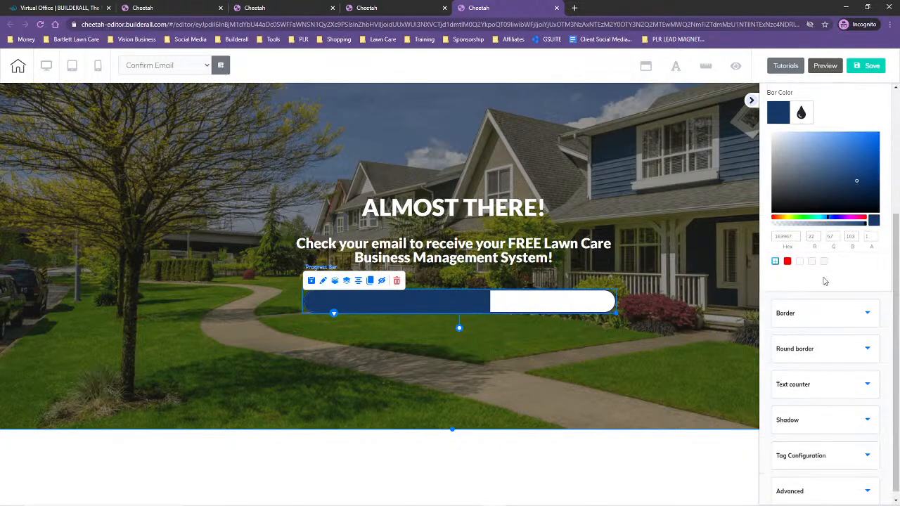
click(802, 219)
drag(856, 181, 890, 163)
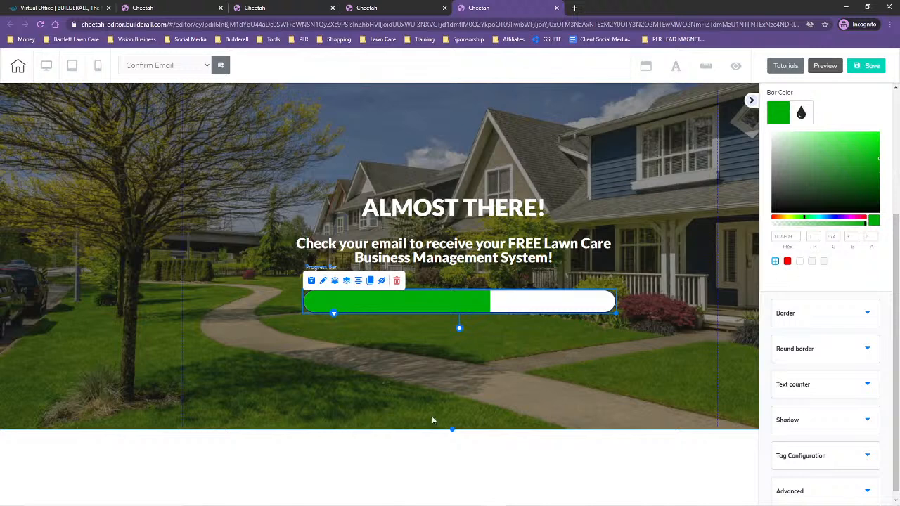
click(406, 395)
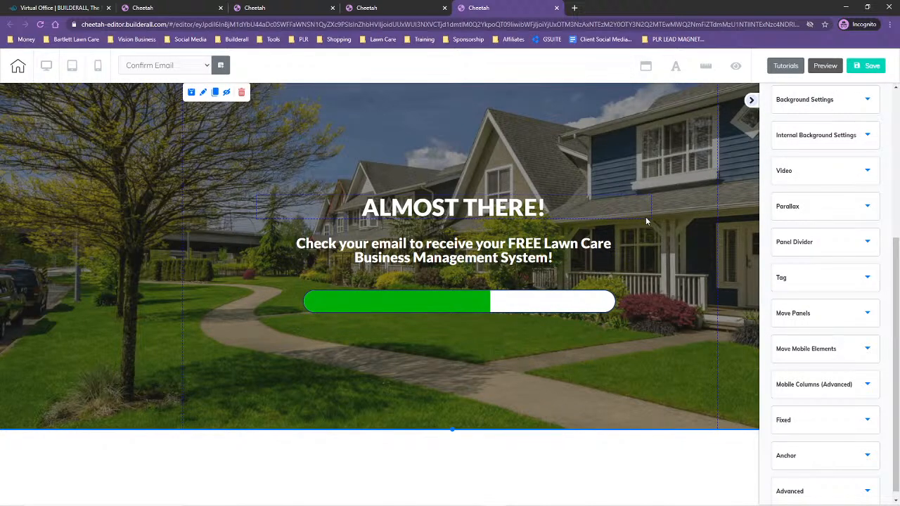
Step: Save the Confirm Email page and publish the site
click(871, 67)
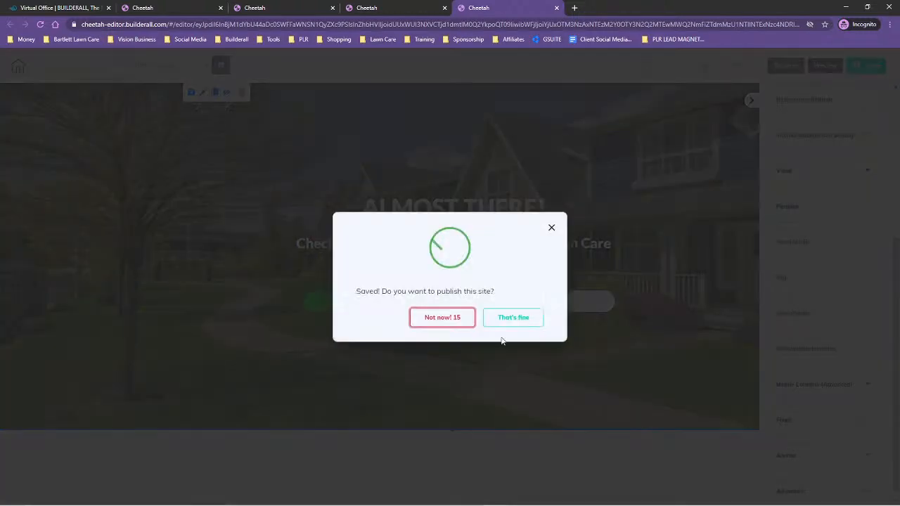
click(514, 322)
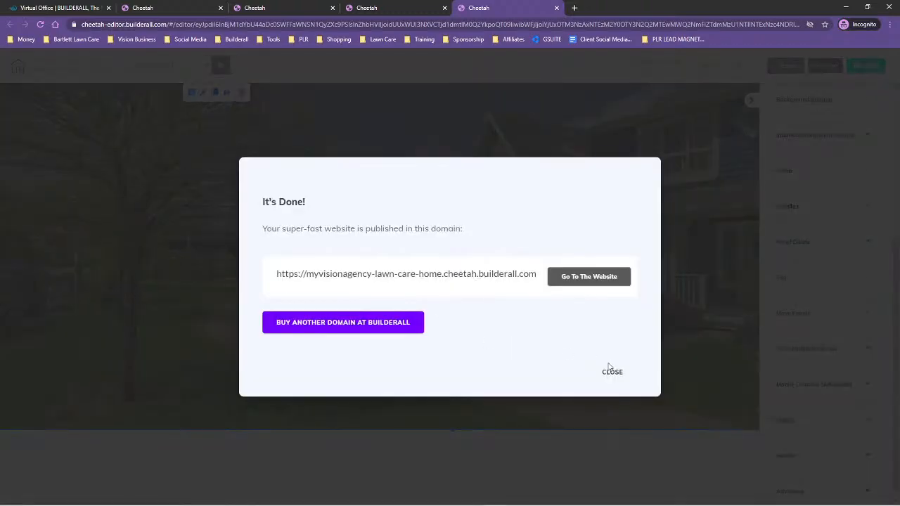
click(611, 370)
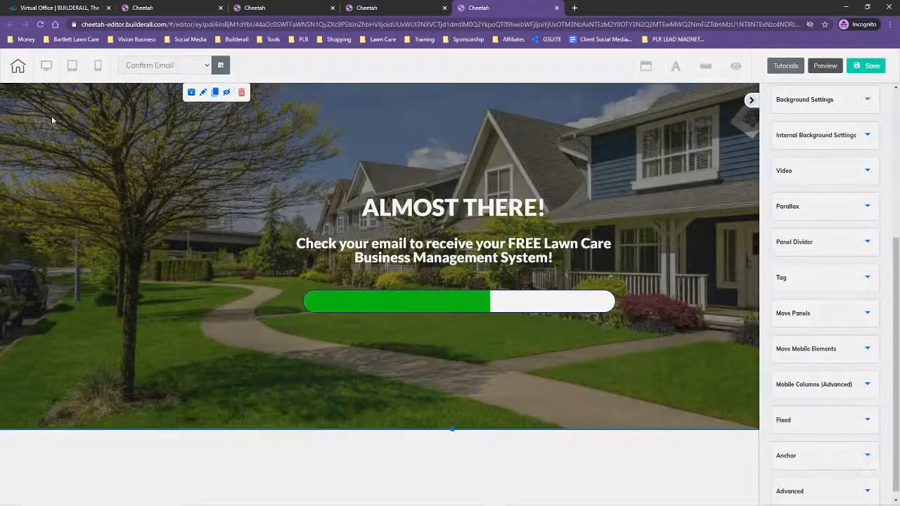
Step: Republish the site from its page list and open the live Confirm Email page
click(18, 67)
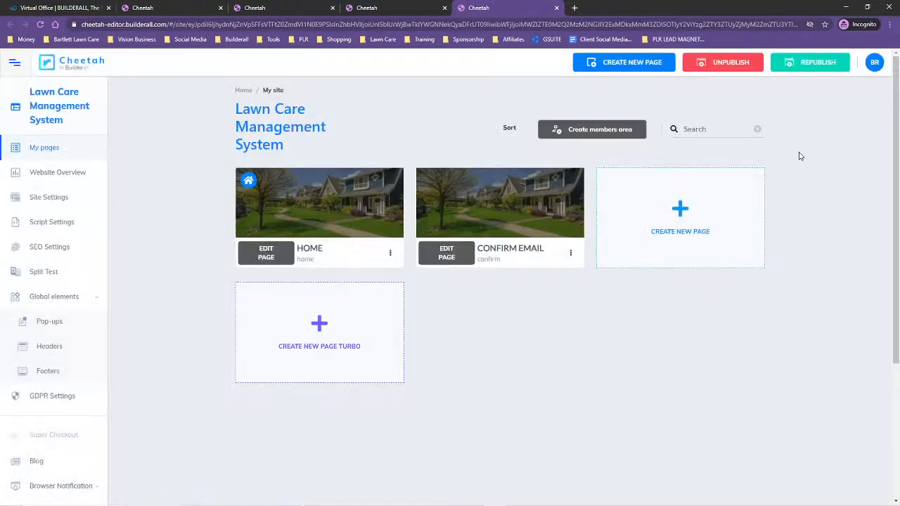
click(818, 62)
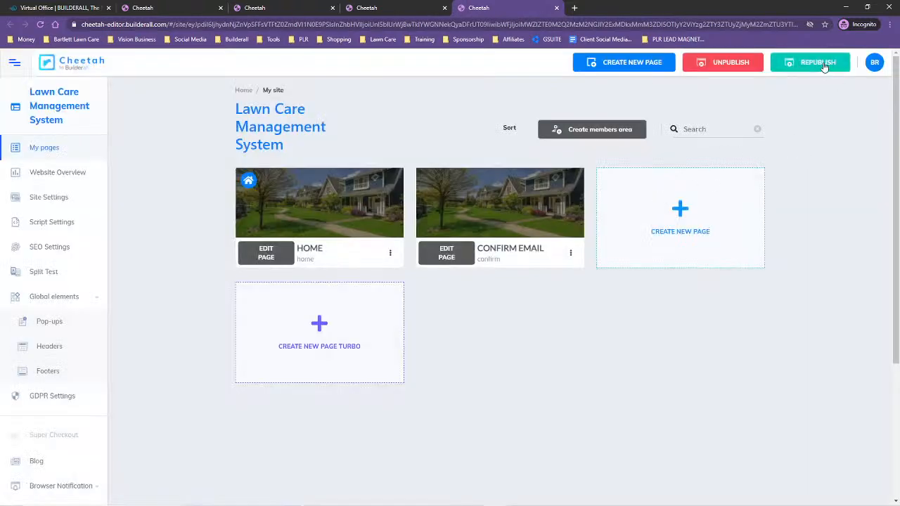
click(571, 256)
click(544, 295)
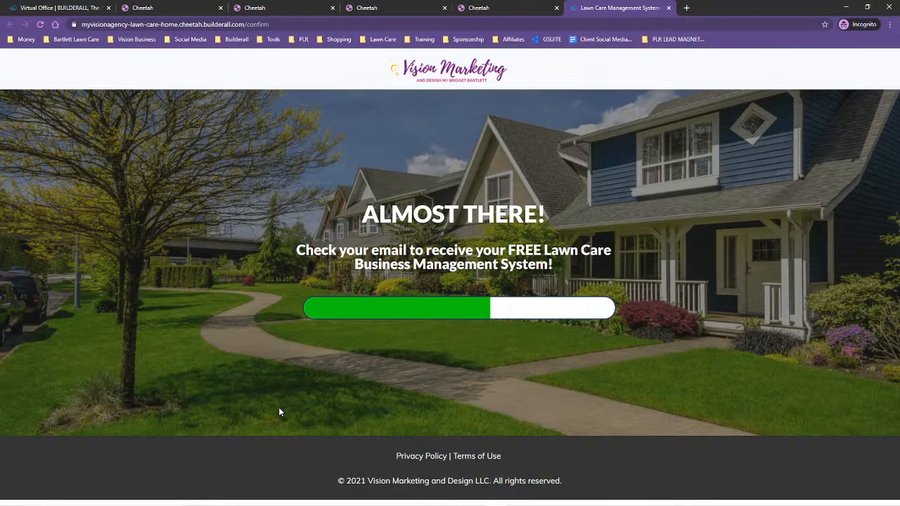
Step: Close the surplus Cheetah browser tabs and reopen the Confirm Email page for editing
click(506, 7)
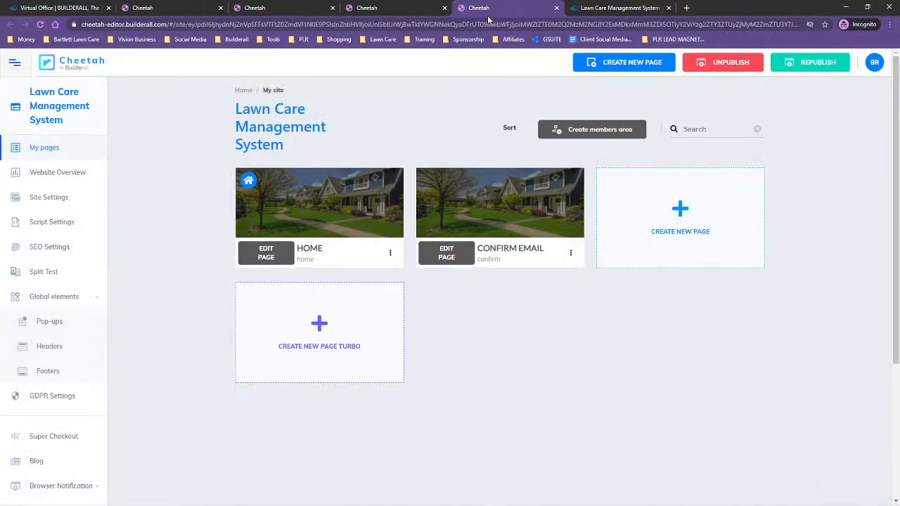
click(444, 8)
click(332, 8)
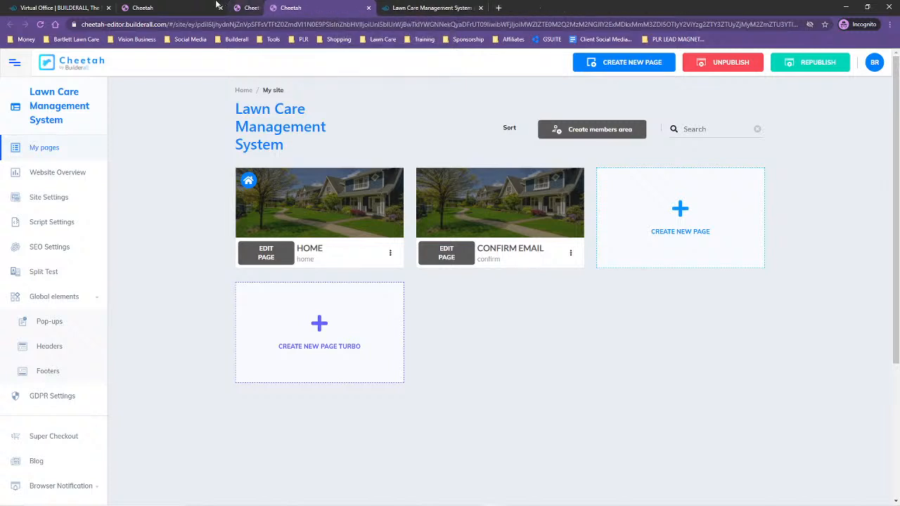
click(445, 256)
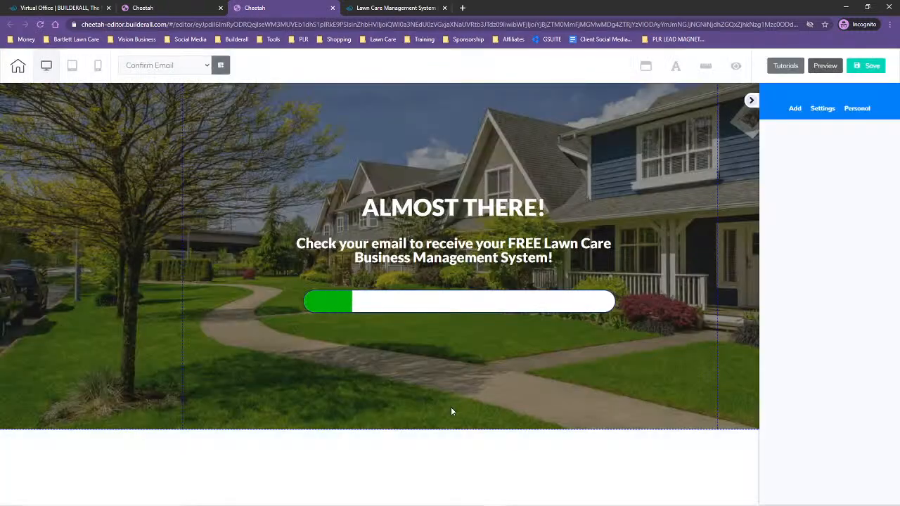
Step: Extend the hero panel a little further downward, and save and publish the page
click(451, 409)
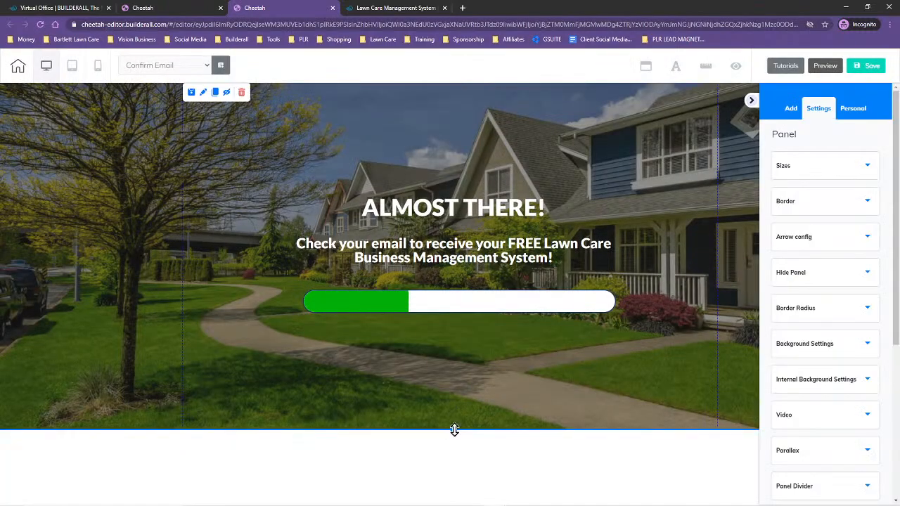
drag(451, 429, 455, 471)
click(877, 64)
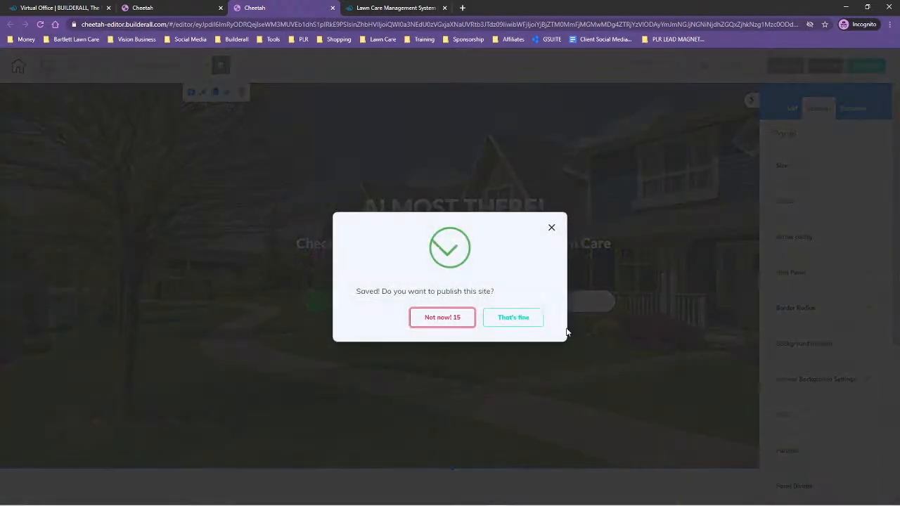
click(514, 320)
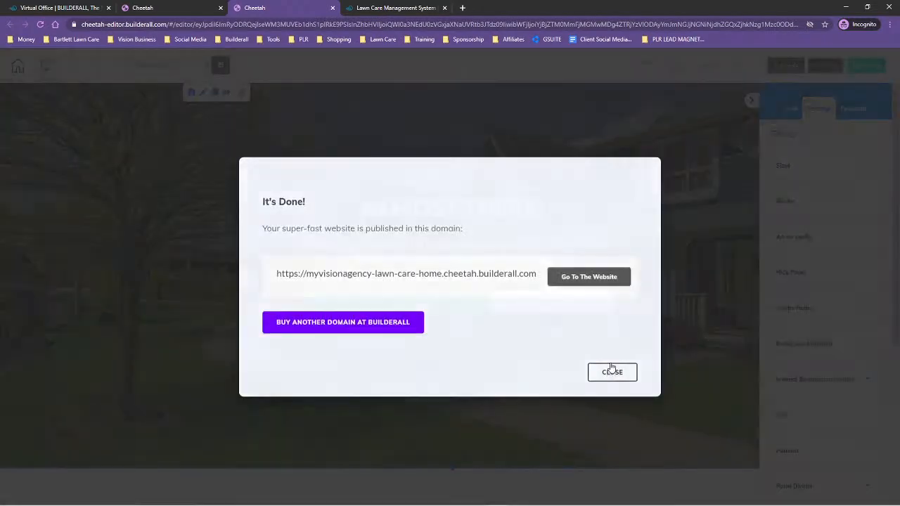
click(609, 371)
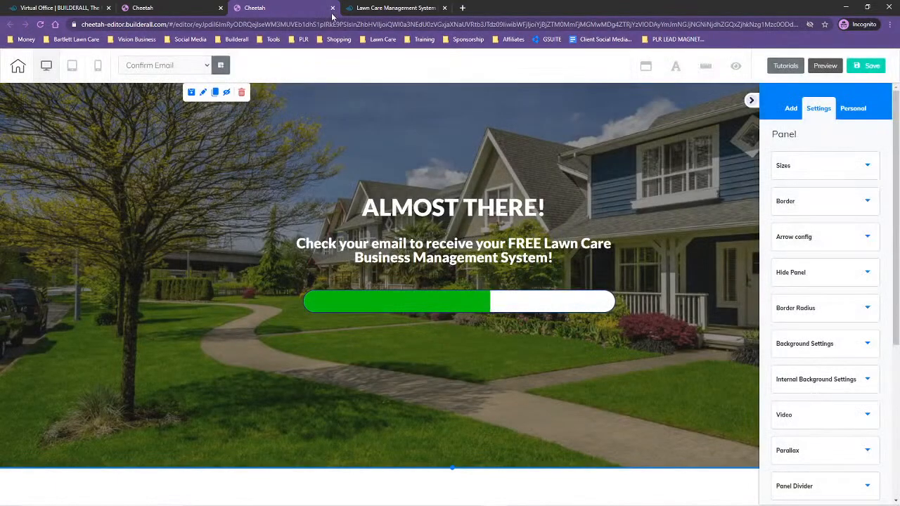
Step: Leave the page editor and republish the Lawn Care Management System site from its page list
click(332, 10)
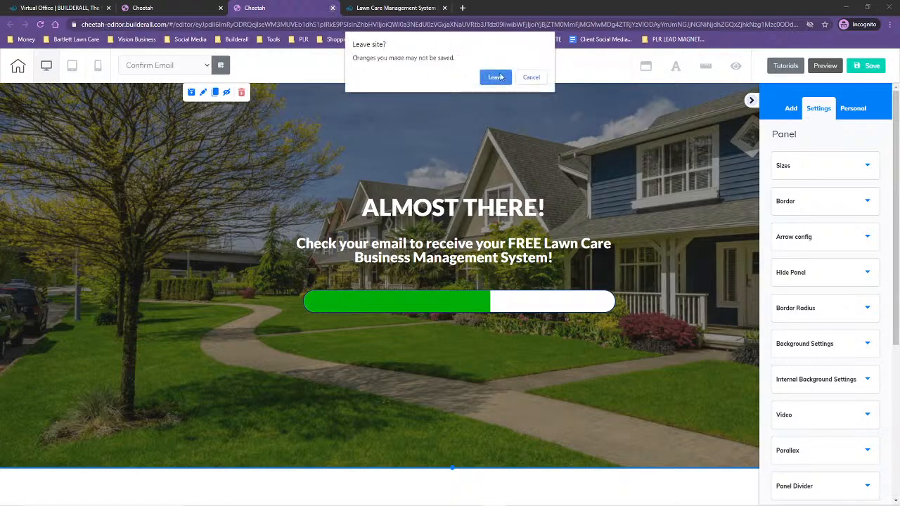
click(499, 78)
click(811, 62)
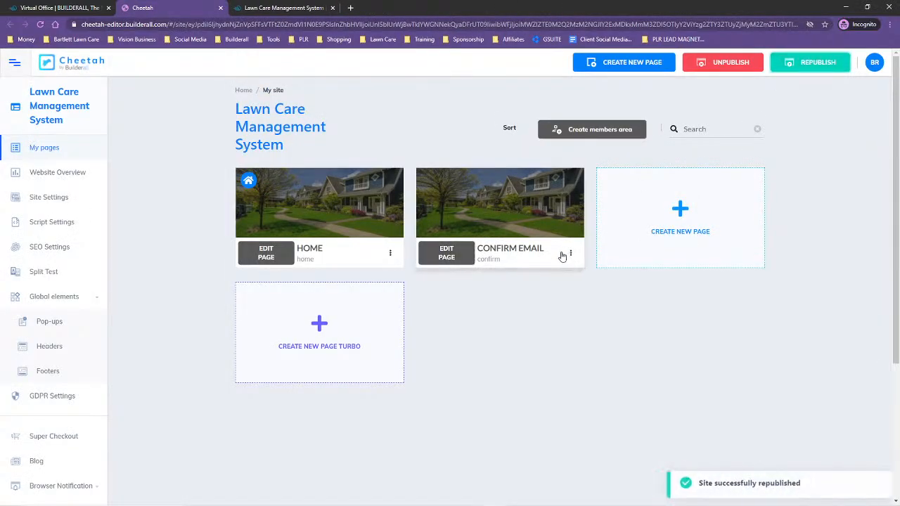
Step: Open the live Confirm Email page and check its layout down to the footer
click(570, 253)
click(500, 295)
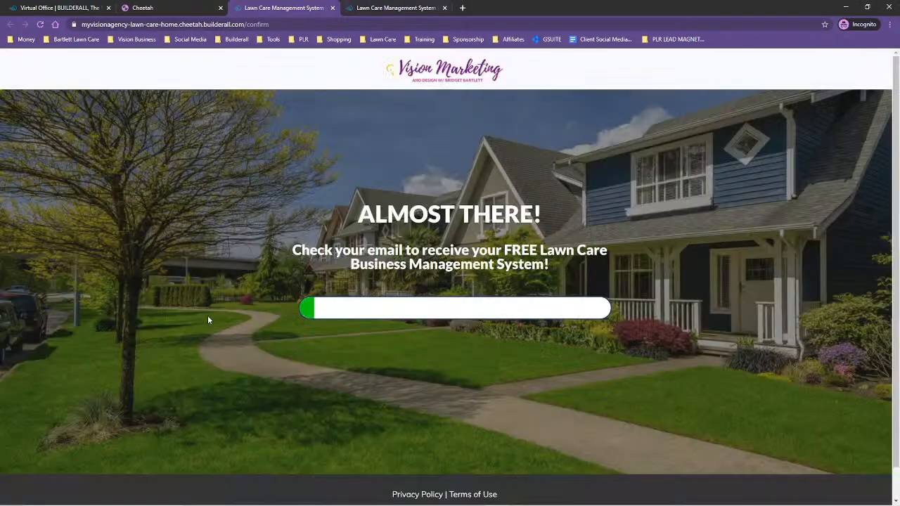
scroll(179, 414, down, 1)
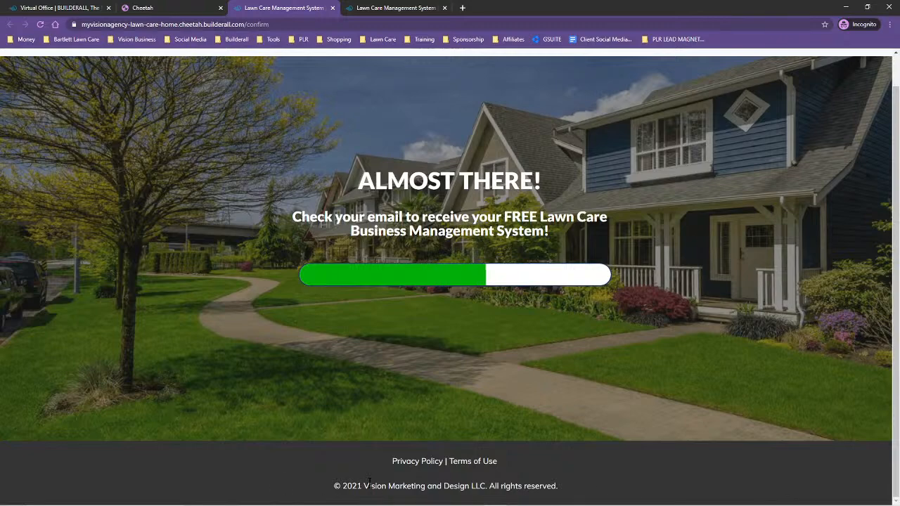
scroll(216, 391, up, 1)
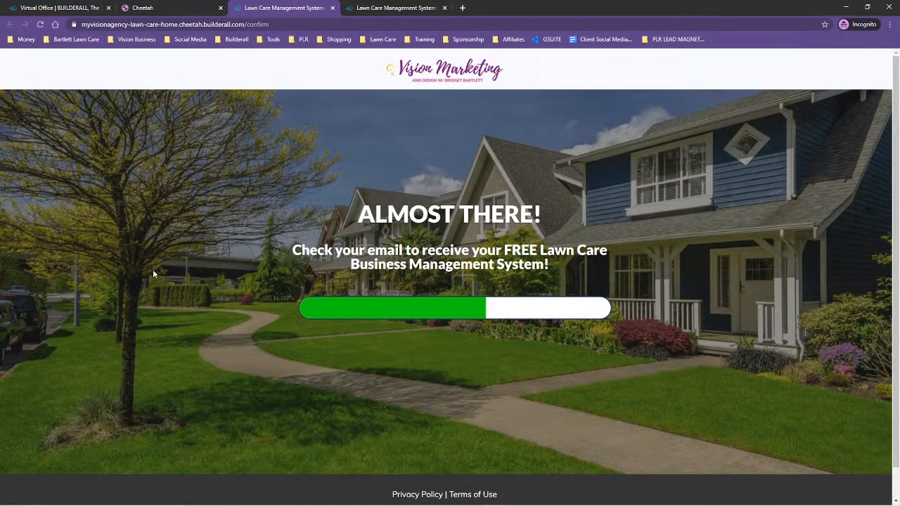
Step: Close the tabs showing the live site and duplicate the Confirm Email page in the page list
click(332, 7)
click(332, 8)
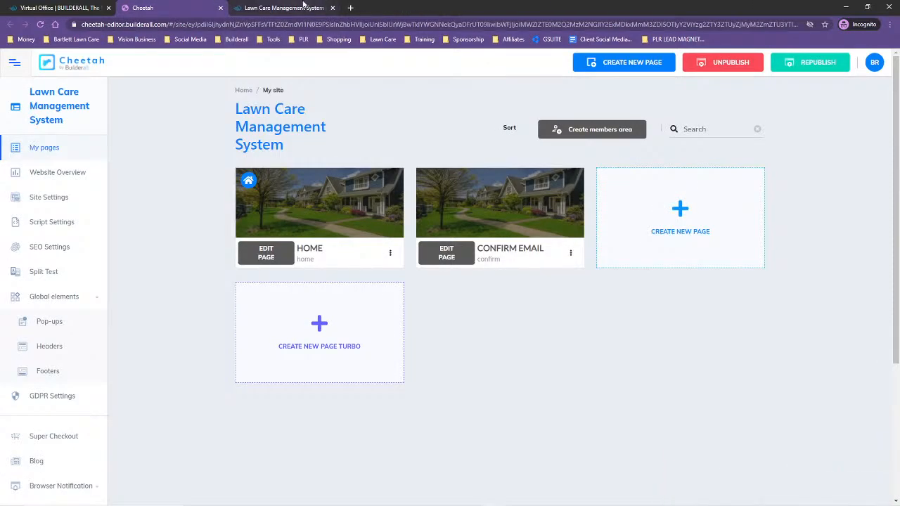
click(303, 4)
click(333, 8)
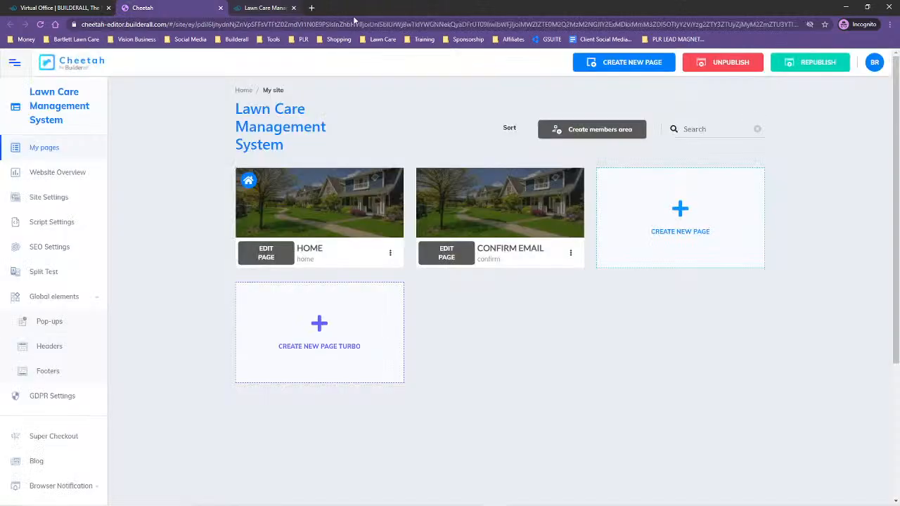
click(570, 254)
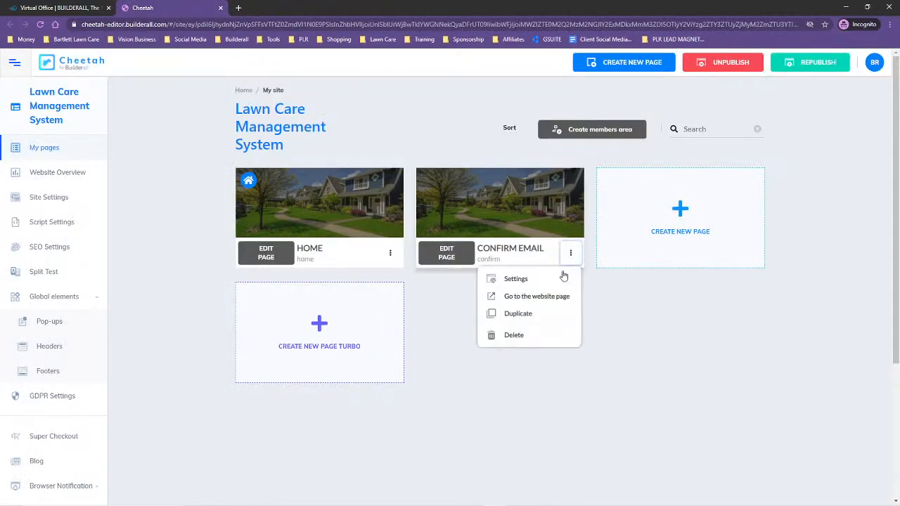
click(516, 314)
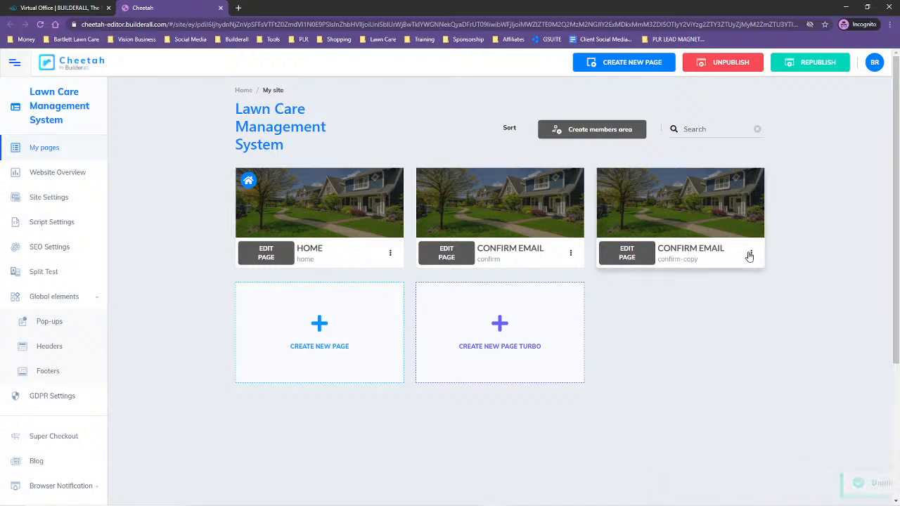
Step: Set the duplicated page's name and title to "Schedule" and its address URL to "schedule", and save the settings
click(751, 253)
click(731, 279)
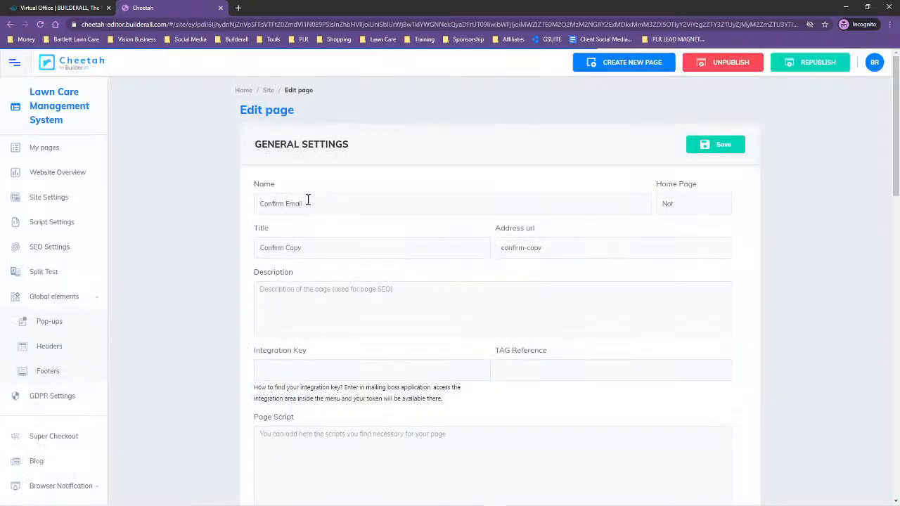
drag(307, 203, 251, 204)
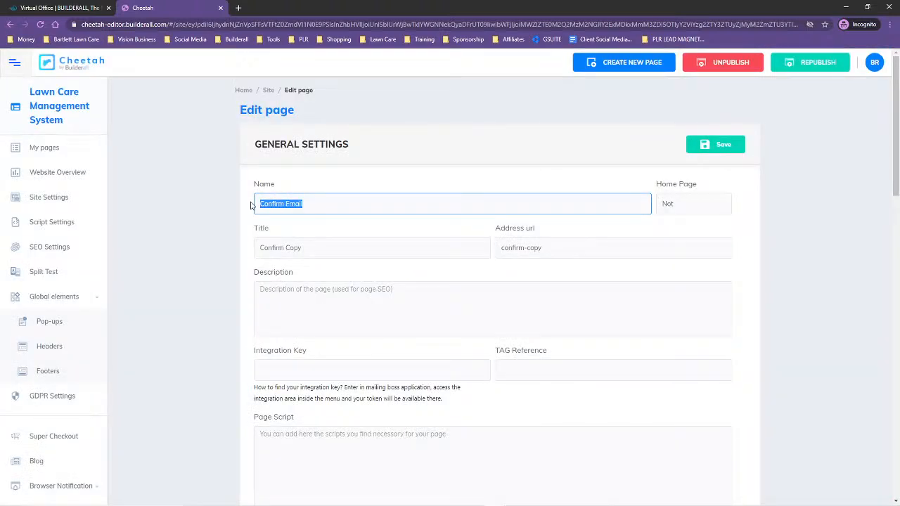
text(Schedule)
drag(312, 247, 250, 257)
text(Sche)
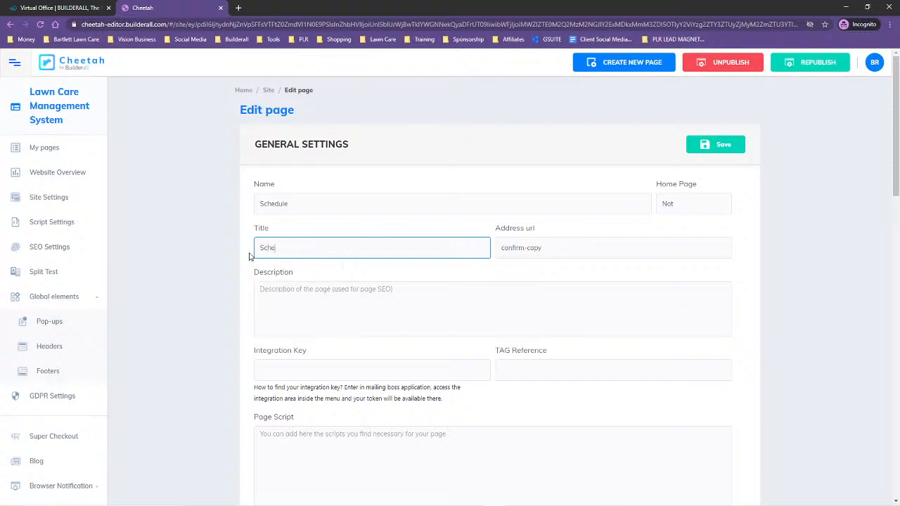
drag(548, 250, 449, 243)
text(schedule)
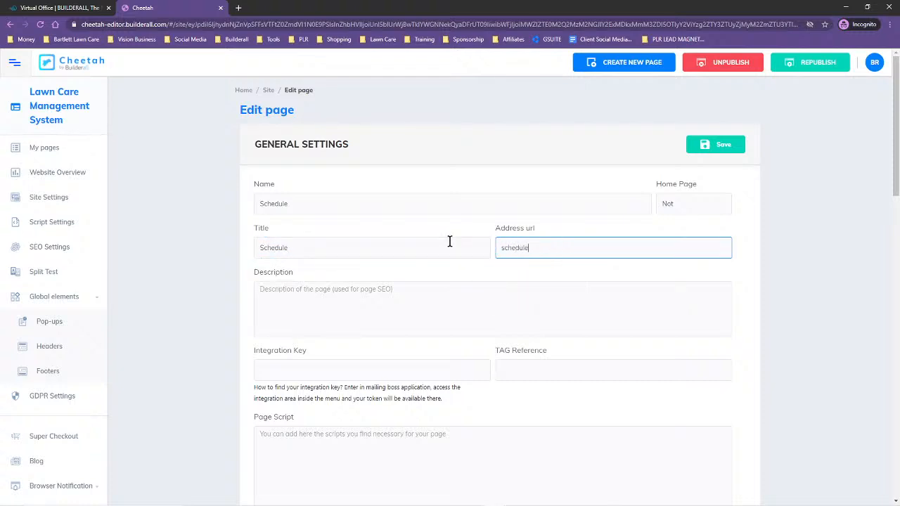
click(718, 144)
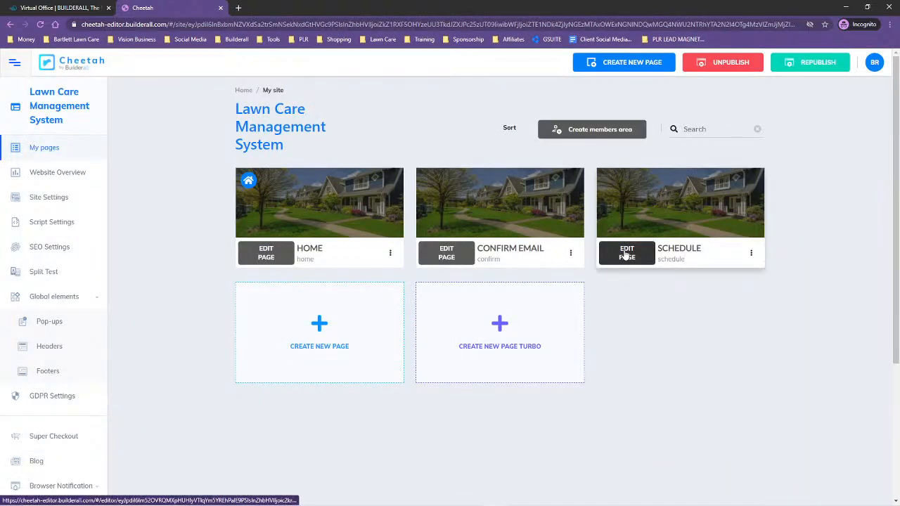
Step: Open the Schedule page for editing and replace the "ALMOST THERE!" heading with "CONGRATULATIONS!"
click(625, 255)
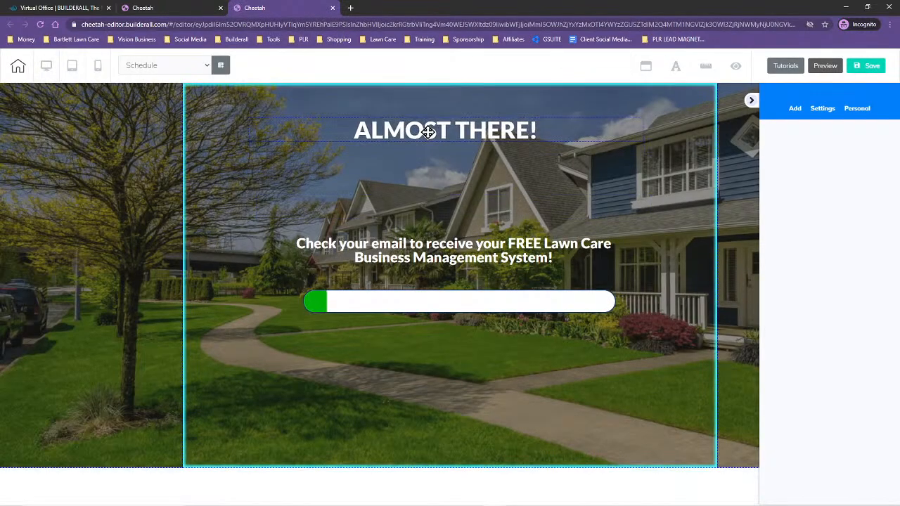
click(432, 130)
double_click(365, 137)
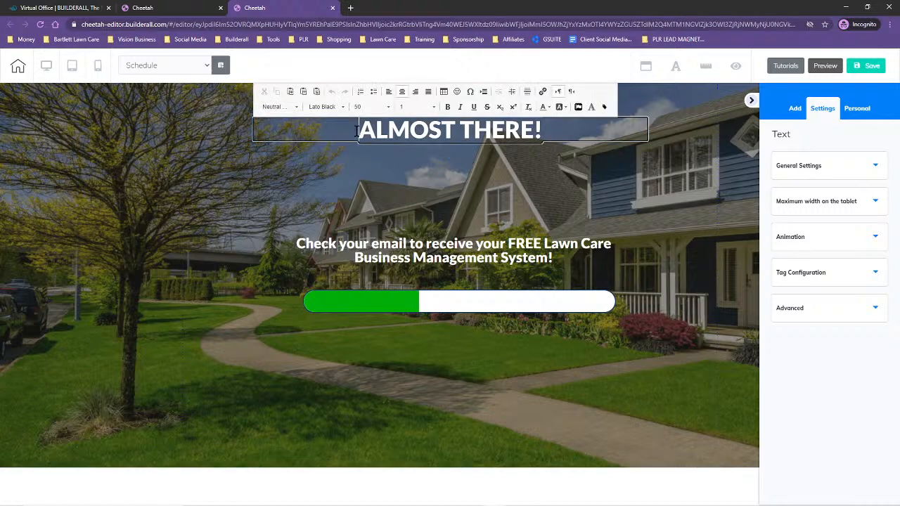
drag(361, 134, 568, 132)
text(CON)
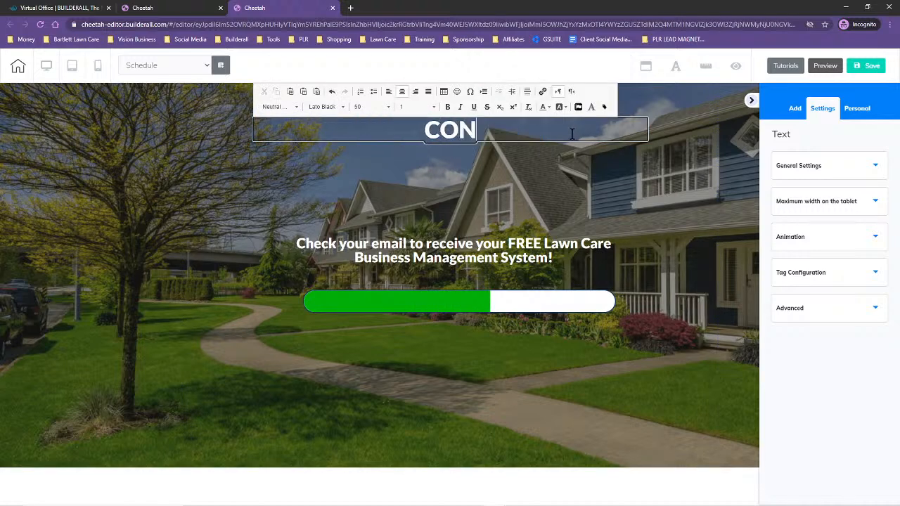
text(GRATUOLATIO)
key(BackSpace)
key(BackSpace)
key(BackSpace)
key(BackSpace)
key(BackSpace)
key(BackSpace)
text(LATIONS!)
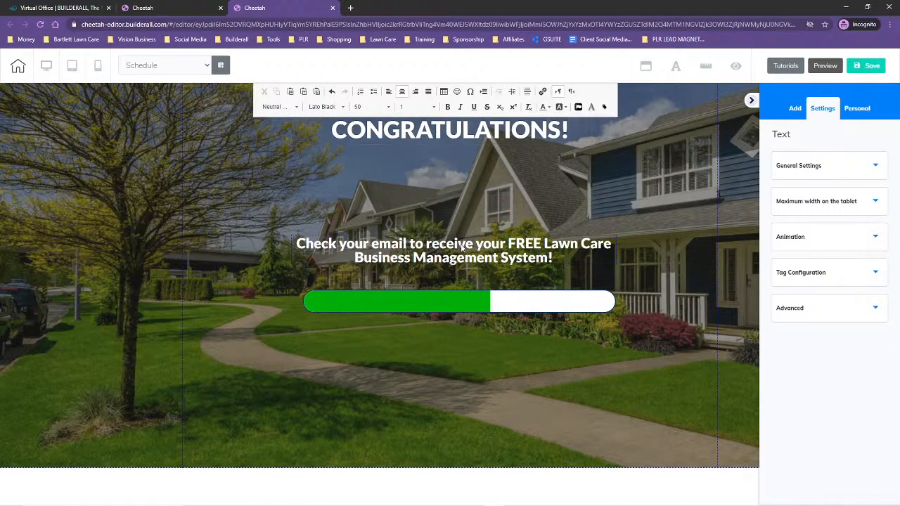
Step: Replace the subheading with "You have just qualified for a 1 hour set up session with our local business marketing specialists to"
click(303, 246)
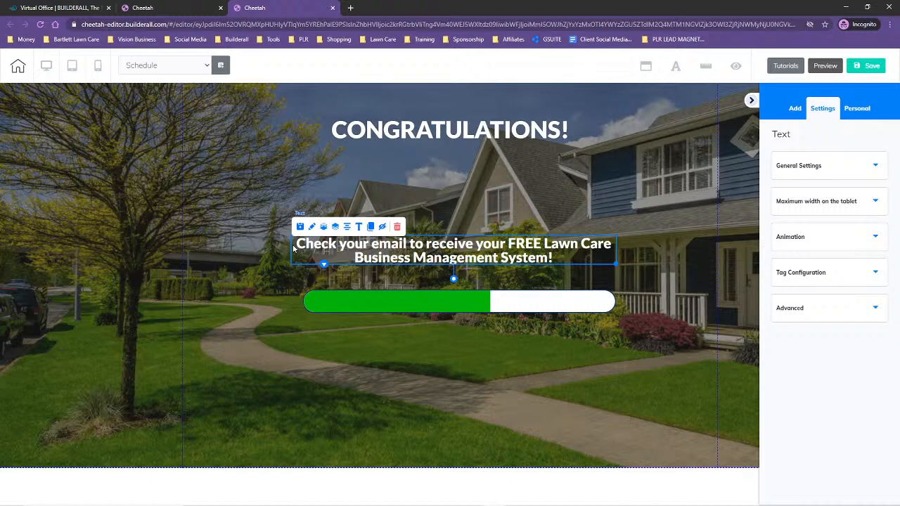
double_click(294, 247)
drag(296, 246, 553, 258)
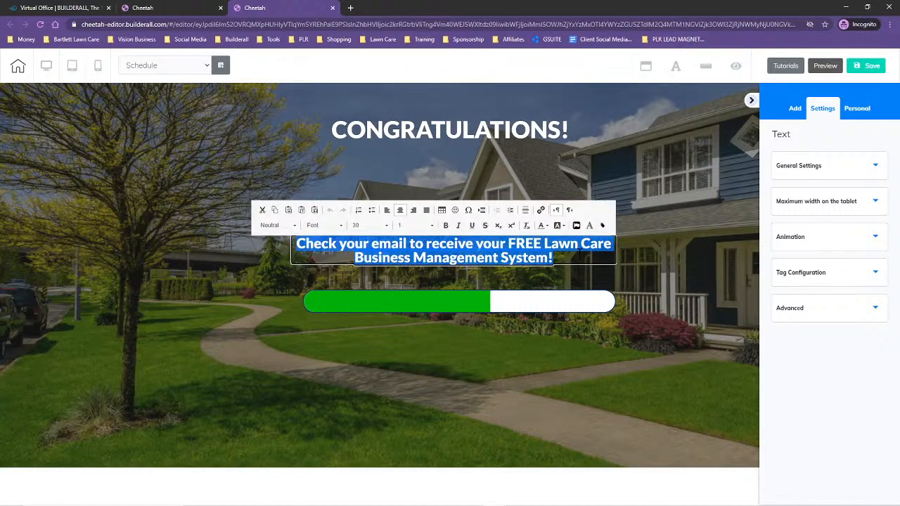
key(BackSpace)
text(You have just qualified for a 1 hour)
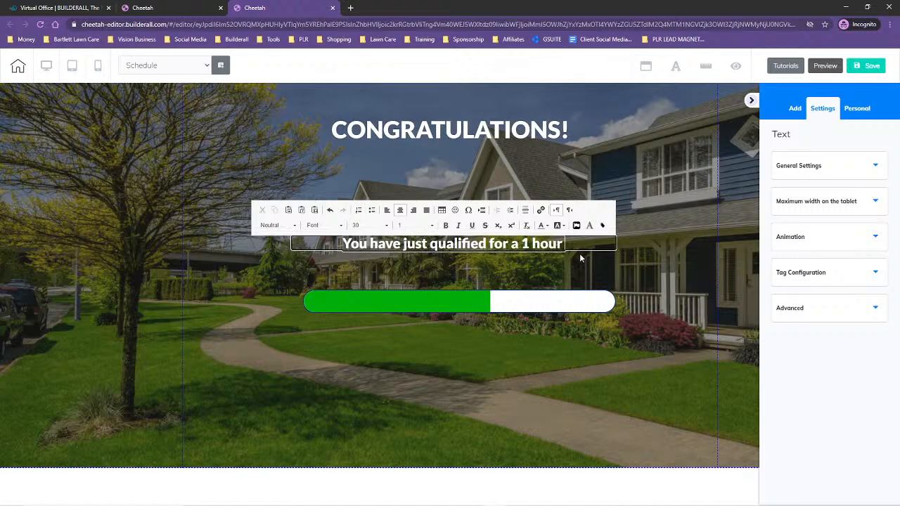
text( set up)
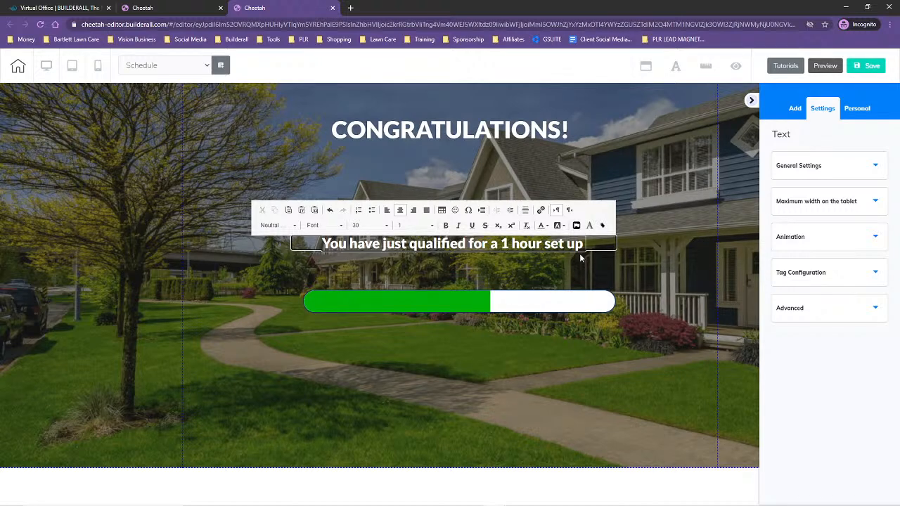
text(session)
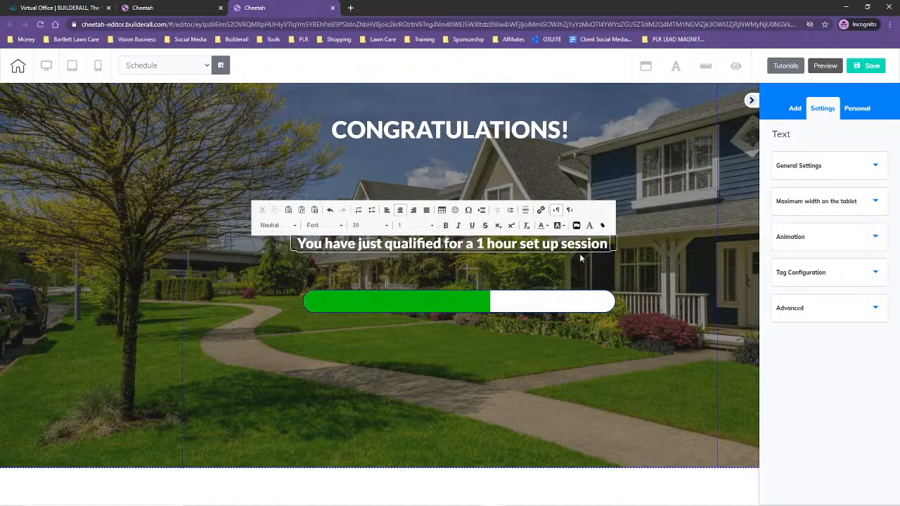
text( with one)
key(BackSpace)
key(BackSpace)
key(BackSpace)
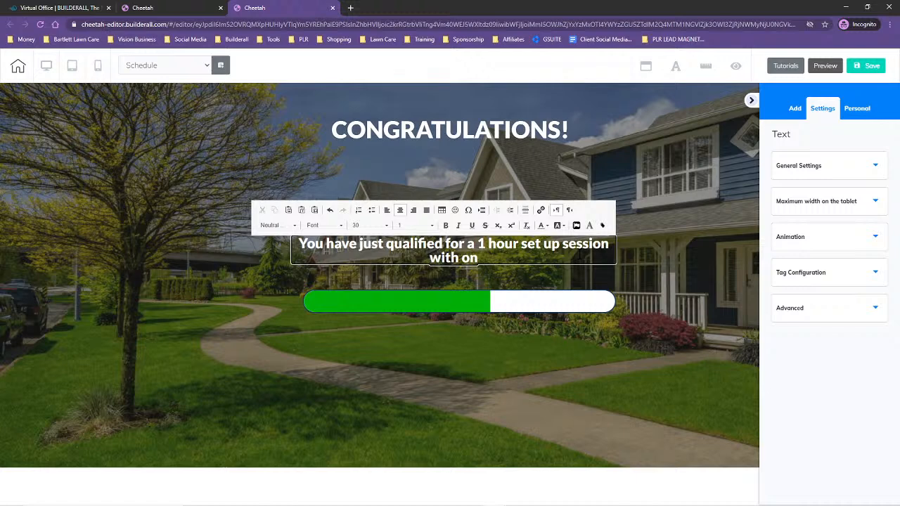
text(our)
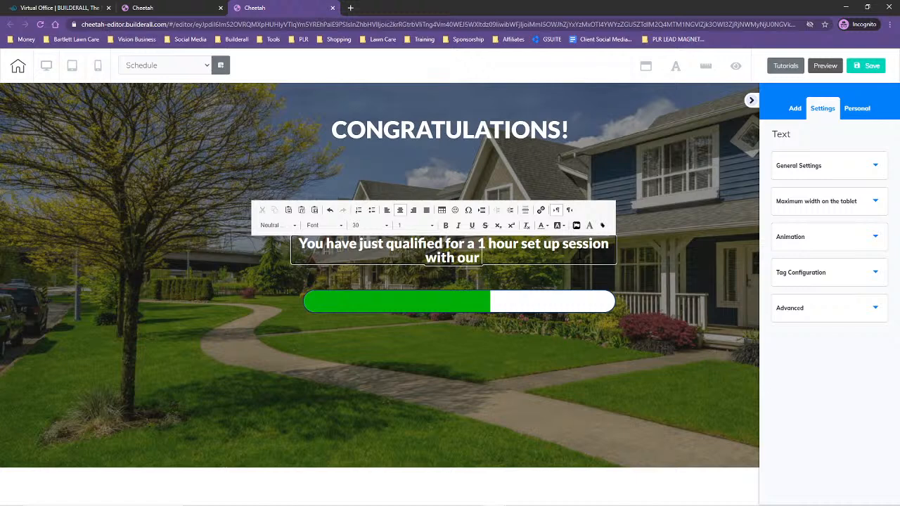
text( loc)
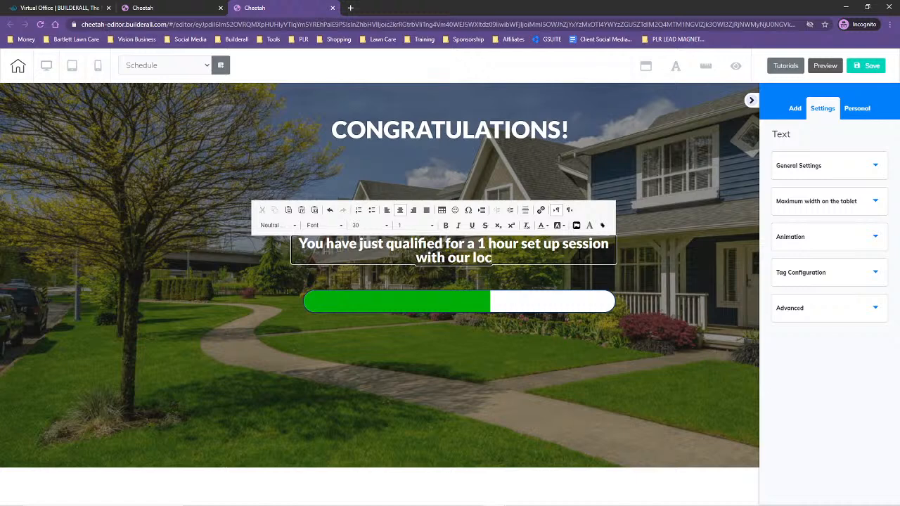
text(al business market)
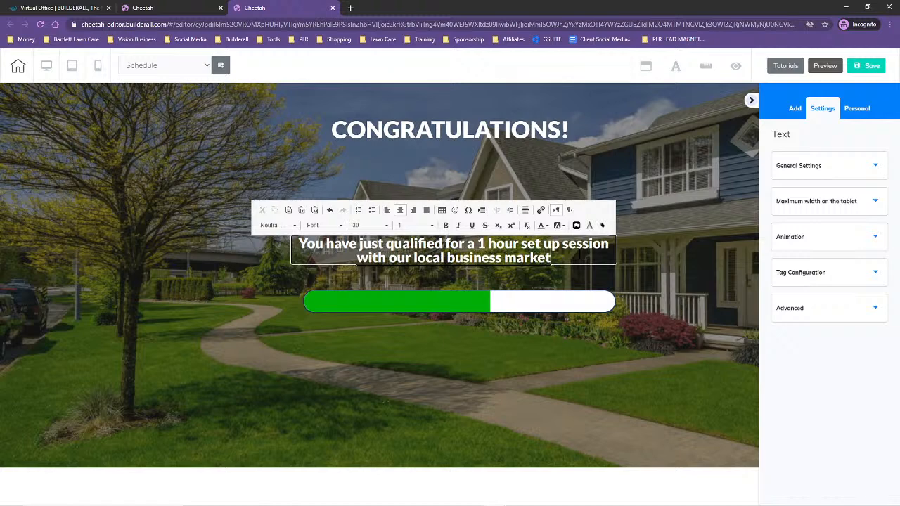
text(ing specialists to)
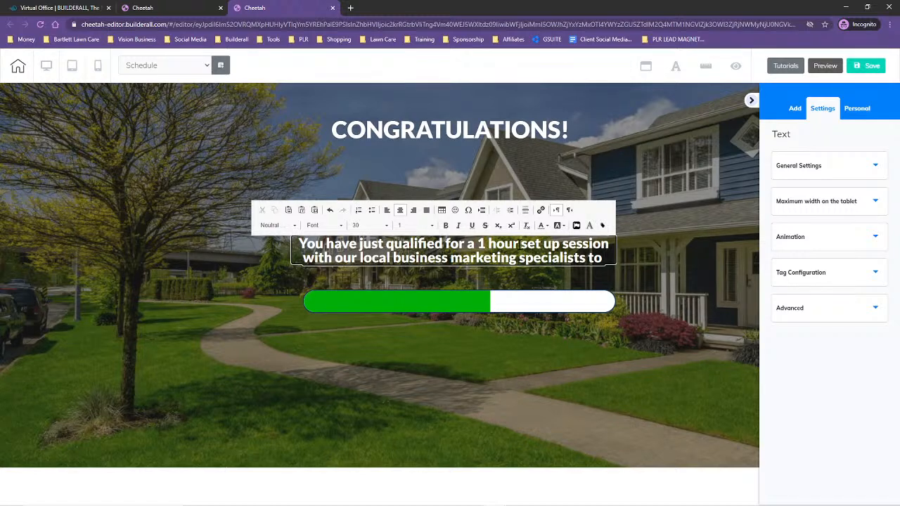
Step: Remove the words "set up" before "session" in the subheading
key(BackSpace)
key(BackSpace)
key(BackSpace)
key(BackSpace)
key(BackSpace)
key(BackSpace)
key(BackSpace)
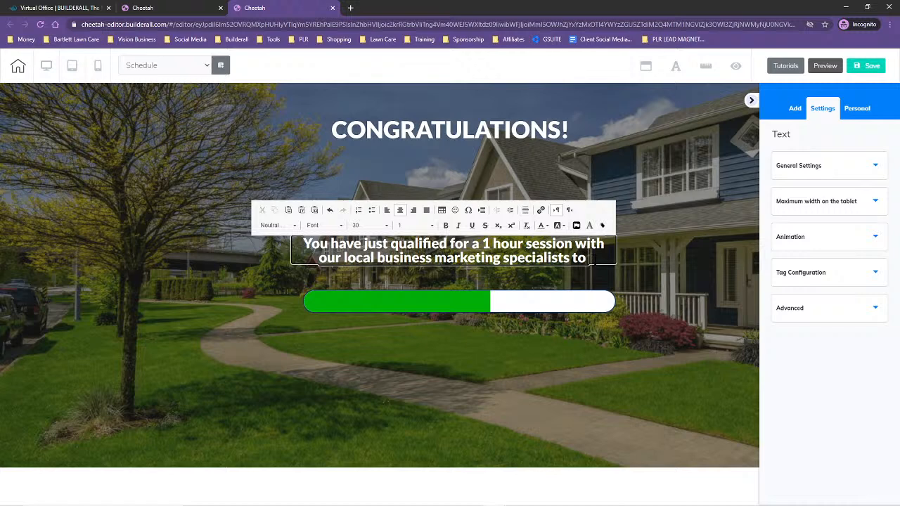
Step: Continue the subheading with "receive your system and", and change "specialists" to "specialist"
text(re)
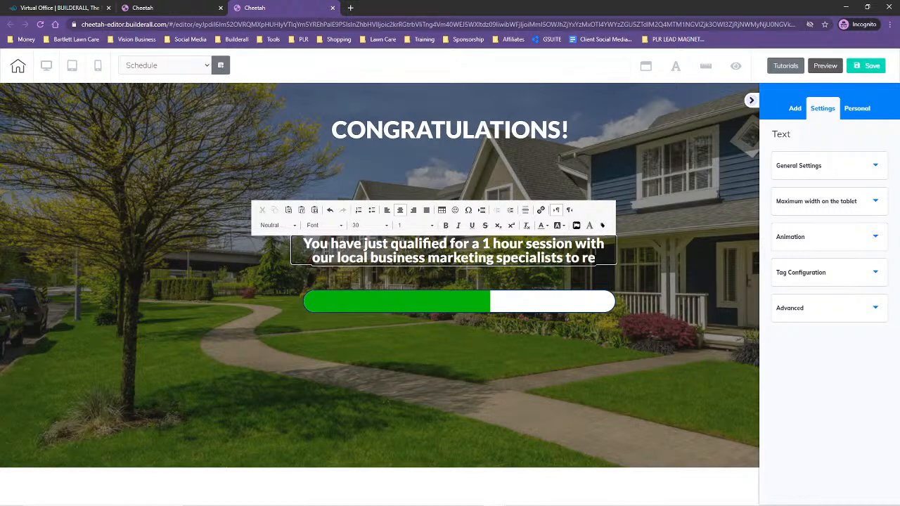
text(ceive your)
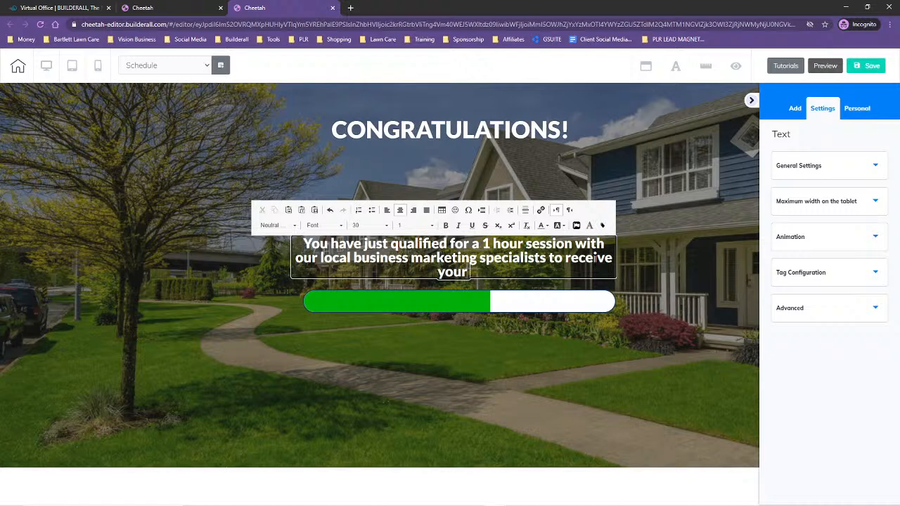
text( system and)
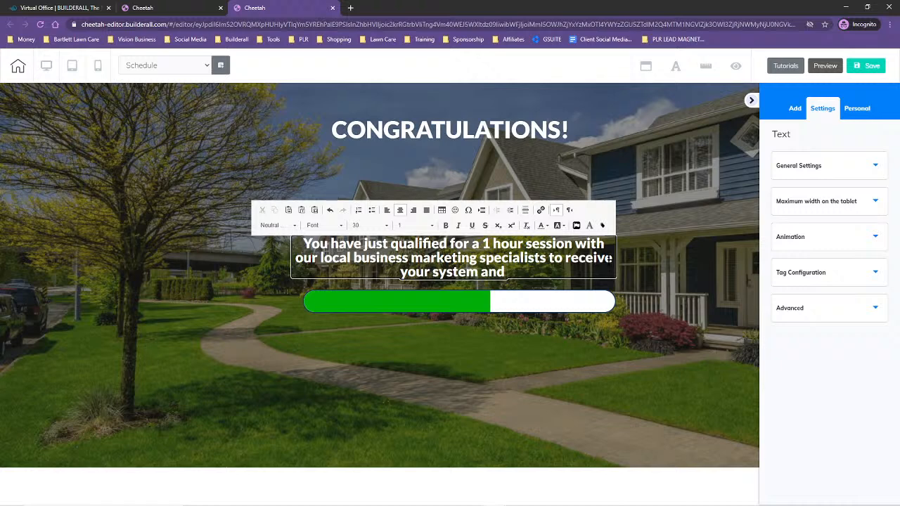
key(BackSpace)
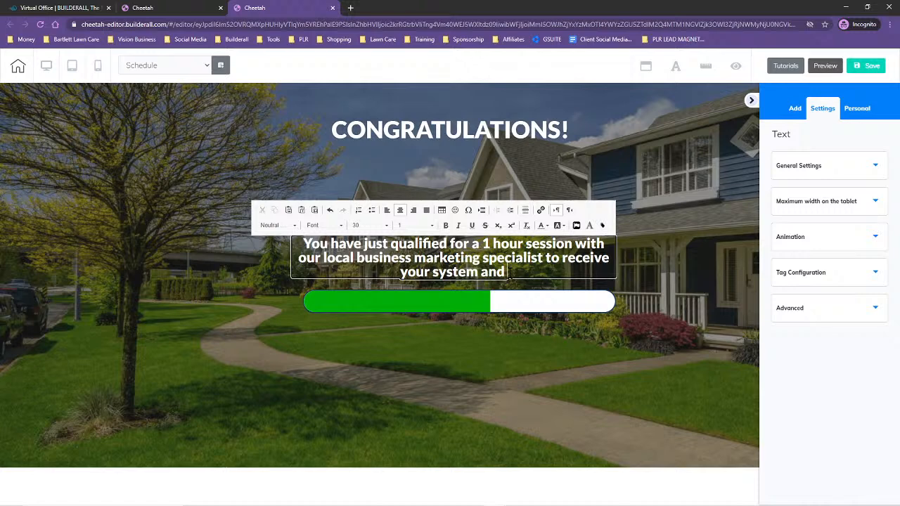
Step: Reword the subheading after "session with" to read "our local bsuiness marketing specialist to get your system set up for you!"
key(BackSpace)
key(BackSpace)
key(BackSpace)
key(BackSpace)
key(BackSpace)
key(BackSpace)
key(BackSpace)
key(BackSpace)
key(BackSpace)
key(BackSpace)
key(BackSpace)
key(BackSpace)
key(BackSpace)
key(BackSpace)
key(BackSpace)
key(BackSpace)
key(BackSpace)
key(BackSpace)
key(BackSpace)
key(BackSpace)
key(BackSpace)
key(BackSpace)
key(BackSpace)
key(BackSpace)
key(BackSpace)
key(BackSpace)
key(BackSpace)
key(BackSpace)
key(BackSpace)
key(BackSpace)
key(BackSpace)
key(BackSpace)
key(BackSpace)
key(BackSpace)
key(BackSpace)
key(BackSpace)
key(BackSpace)
key(BackSpace)
key(BackSpace)
key(BackSpace)
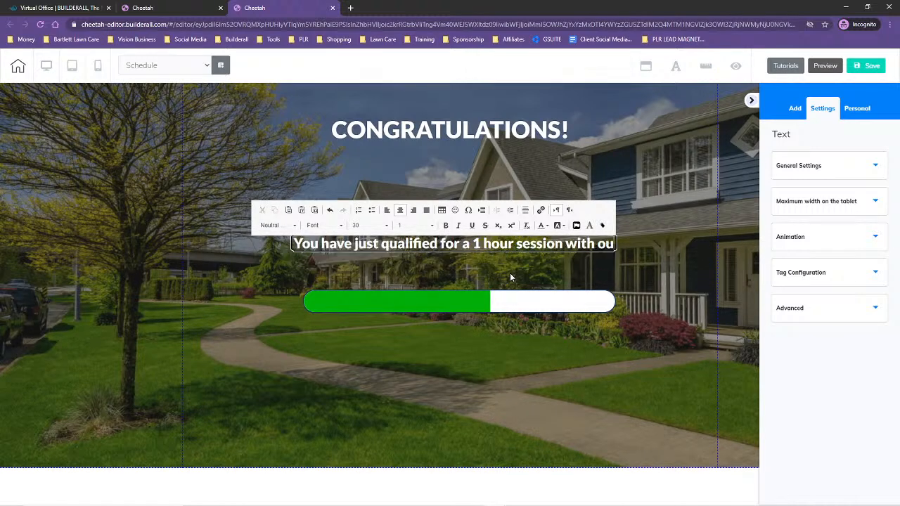
key(BackSpace)
key(BackSpace)
text(our)
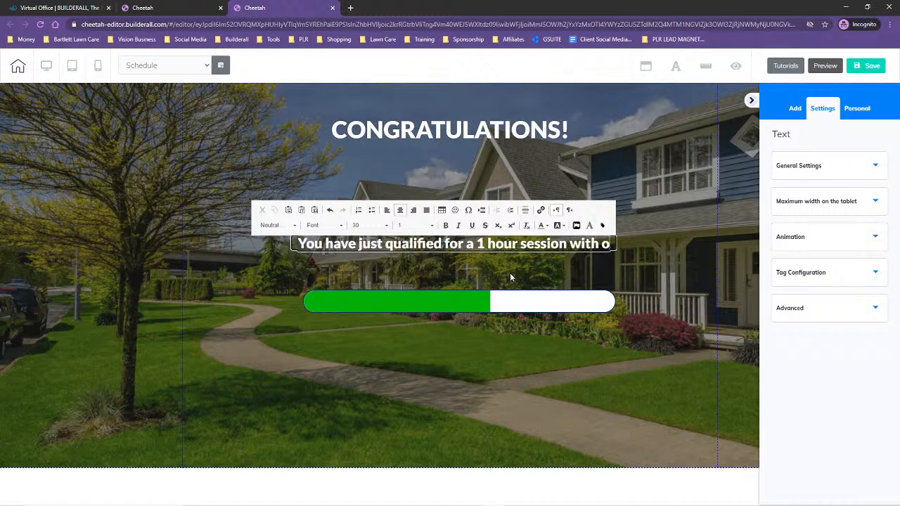
text( local)
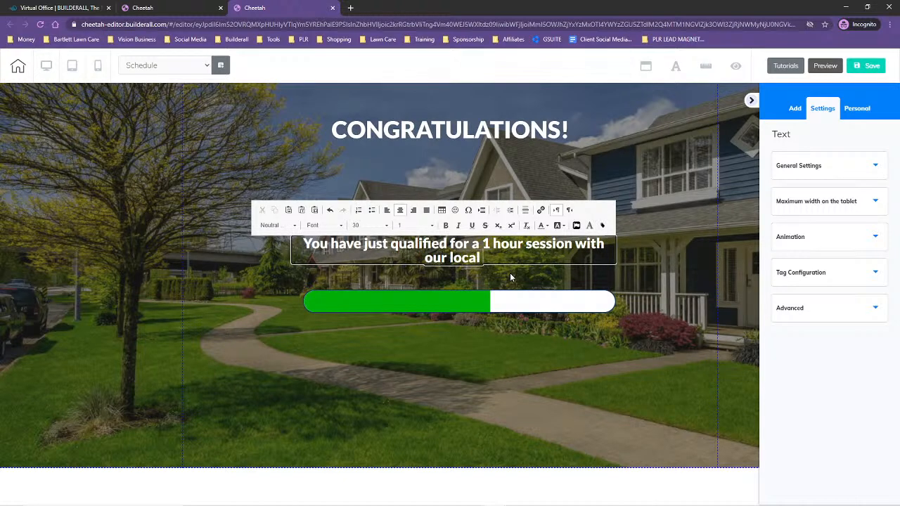
text( bsuiness marketin)
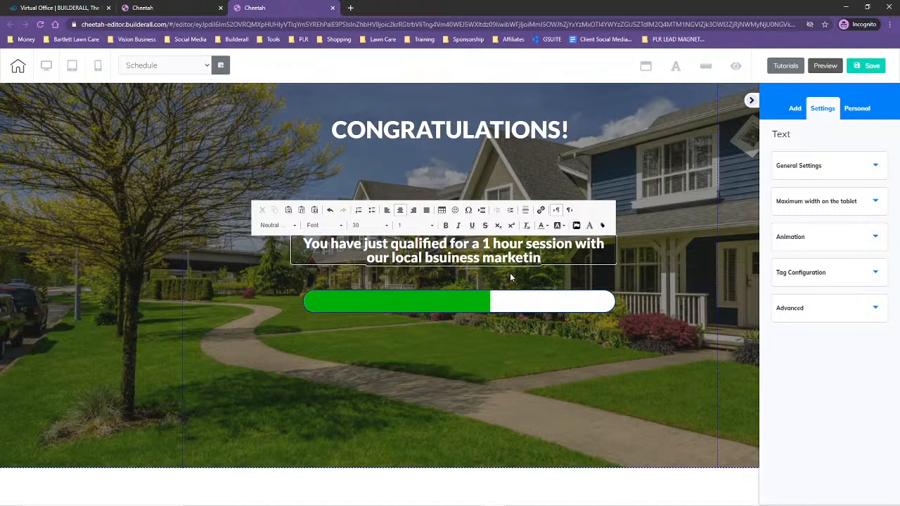
text(g specilist)
key(BackSpace)
key(BackSpace)
key(BackSpace)
key(BackSpace)
text(alis)
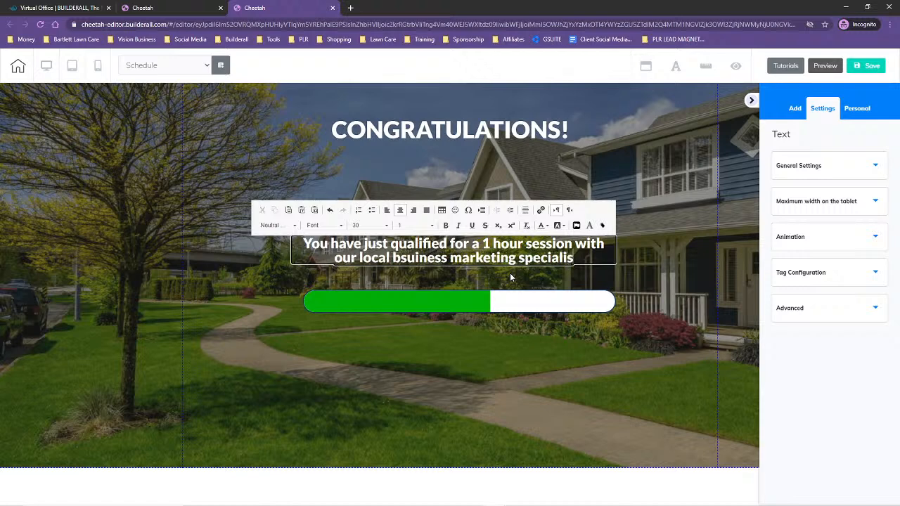
text(t to get you)
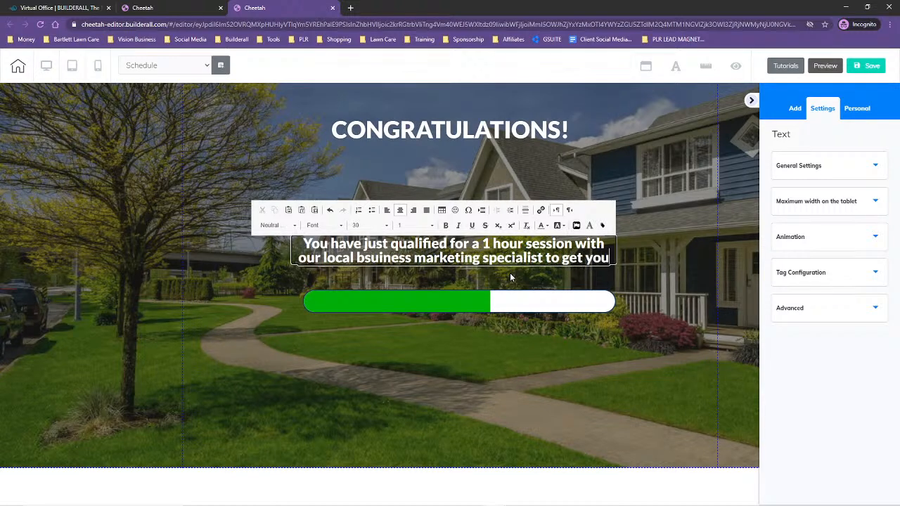
text(r system)
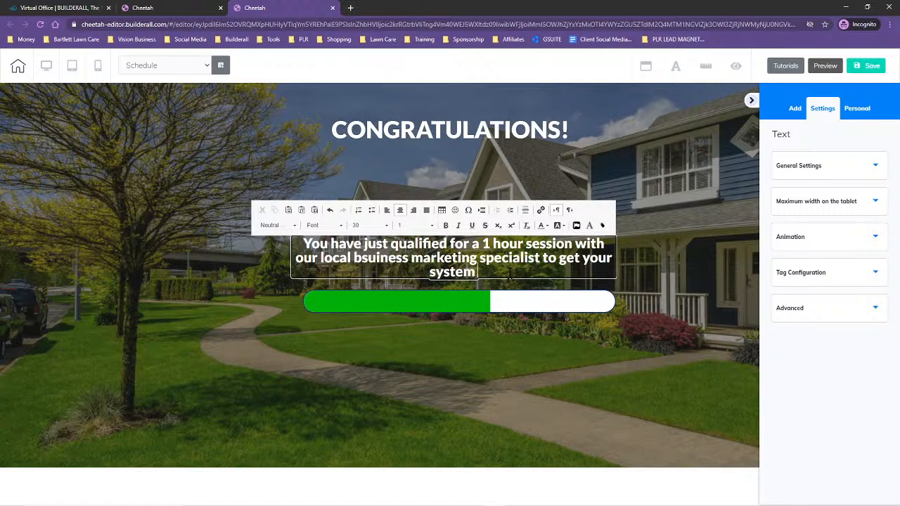
text( set up)
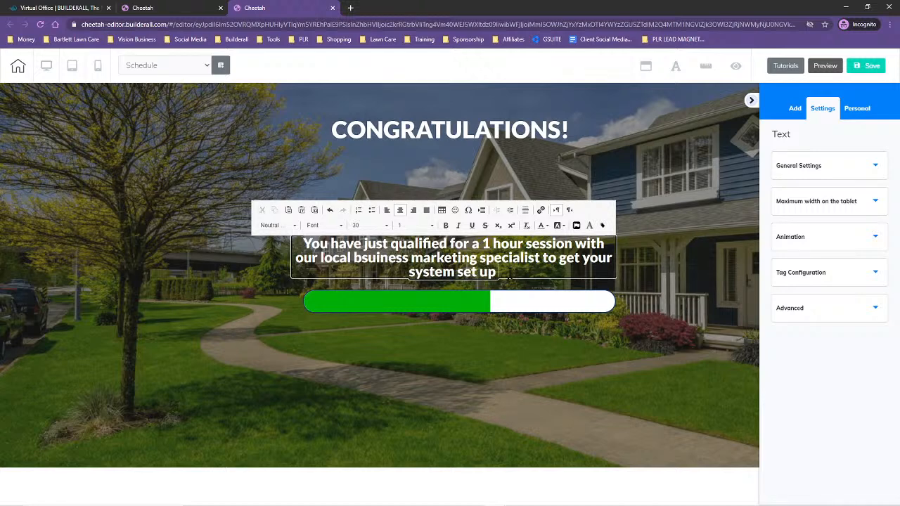
text( for you!)
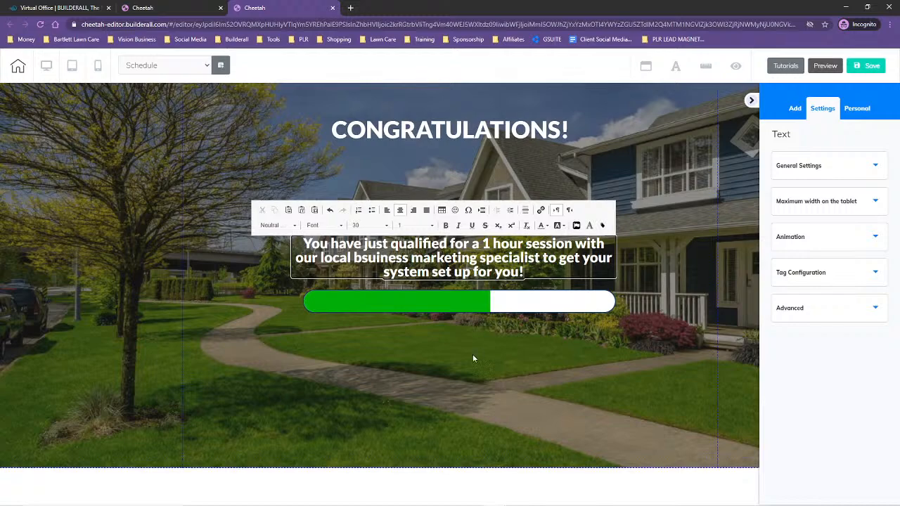
Step: Move the subheading up directly beneath the "CONGRATULATIONS!" heading and delete the green progress bar
click(450, 294)
drag(447, 257, 437, 173)
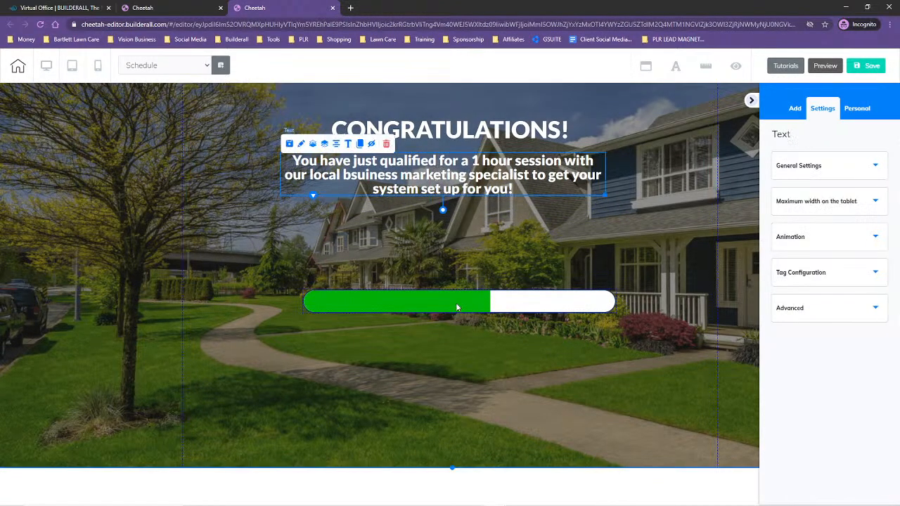
click(455, 302)
click(396, 283)
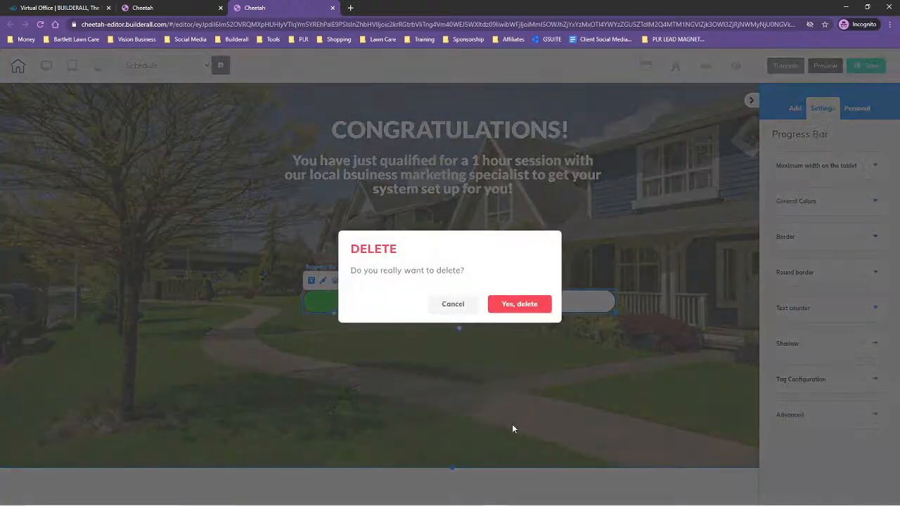
click(518, 304)
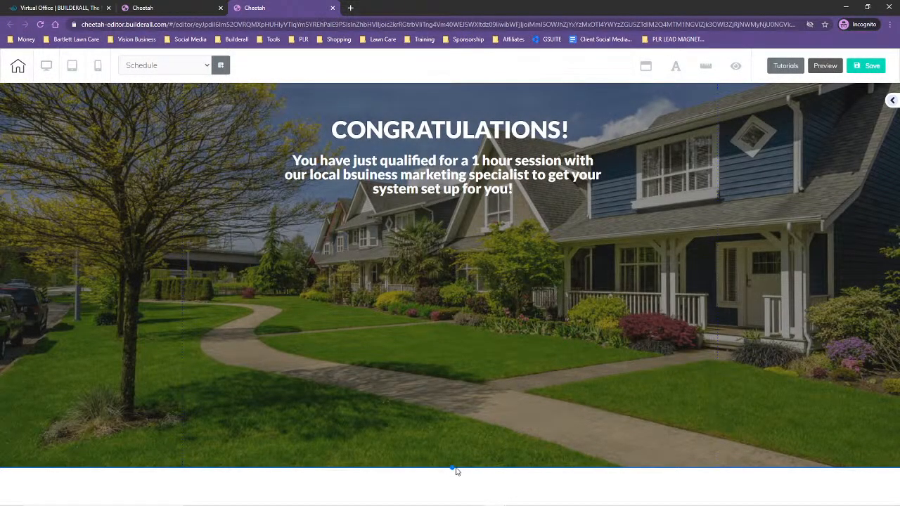
Step: Shorten the header panel to end just below the subheading, and centre the subheading under the heading
drag(454, 468, 474, 299)
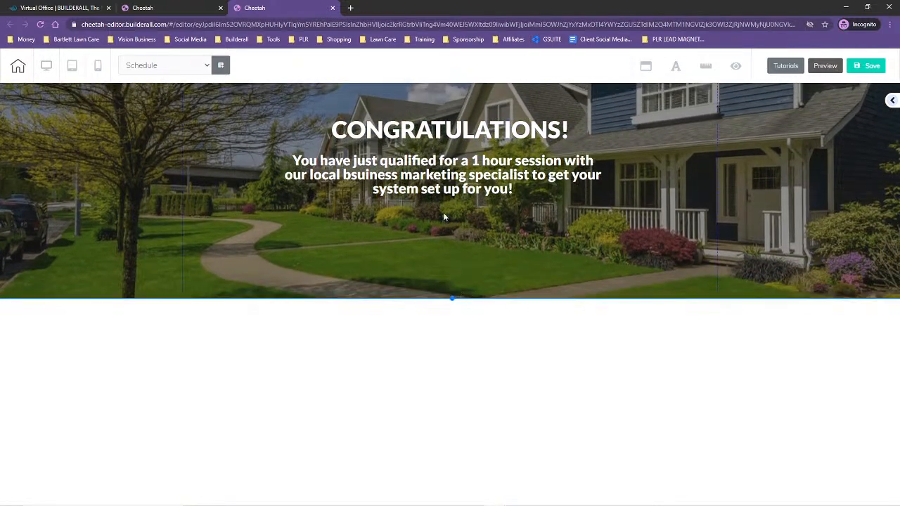
click(452, 181)
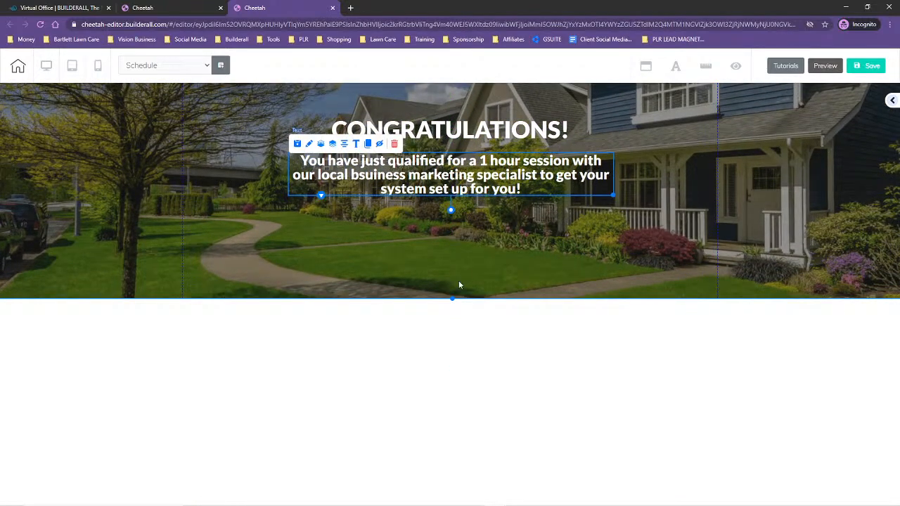
click(459, 285)
drag(451, 298, 453, 274)
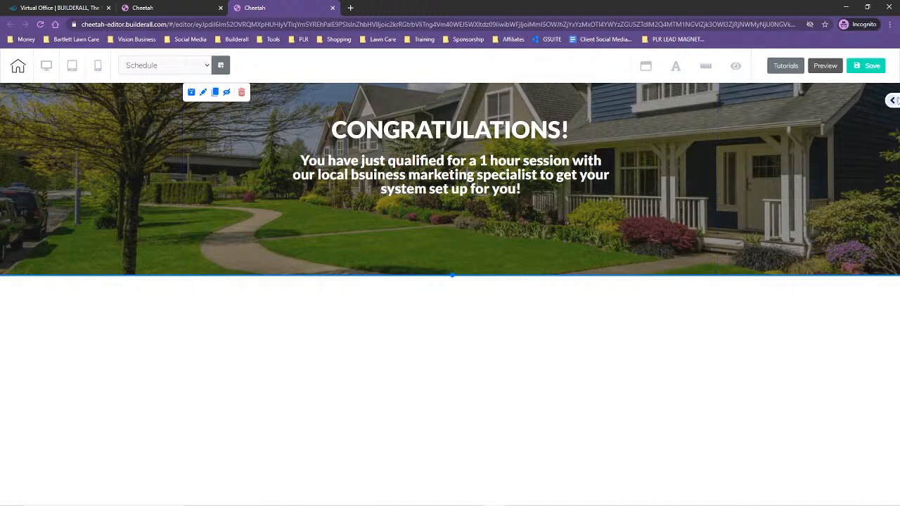
Step: Add the ready-made Calendar Page panel below the header panel
click(893, 102)
click(801, 137)
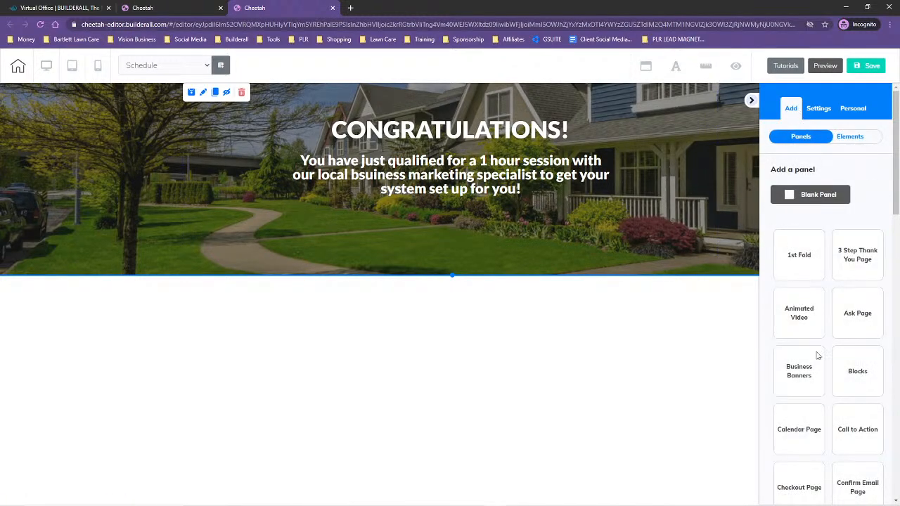
scroll(823, 384, down, 2)
scroll(823, 383, down, 2)
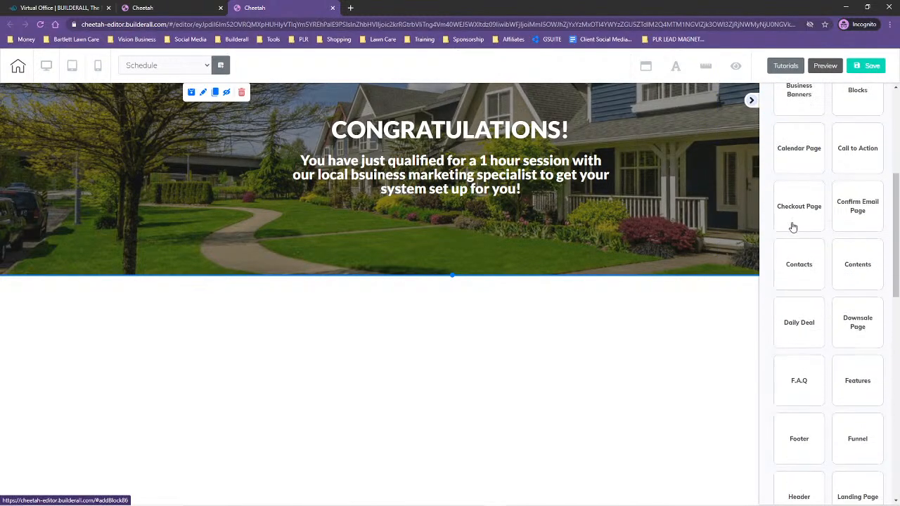
click(798, 161)
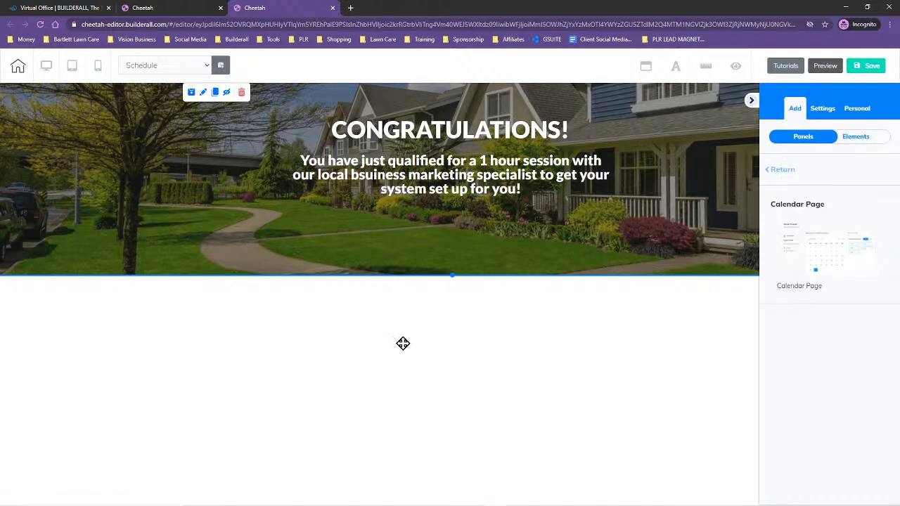
click(841, 256)
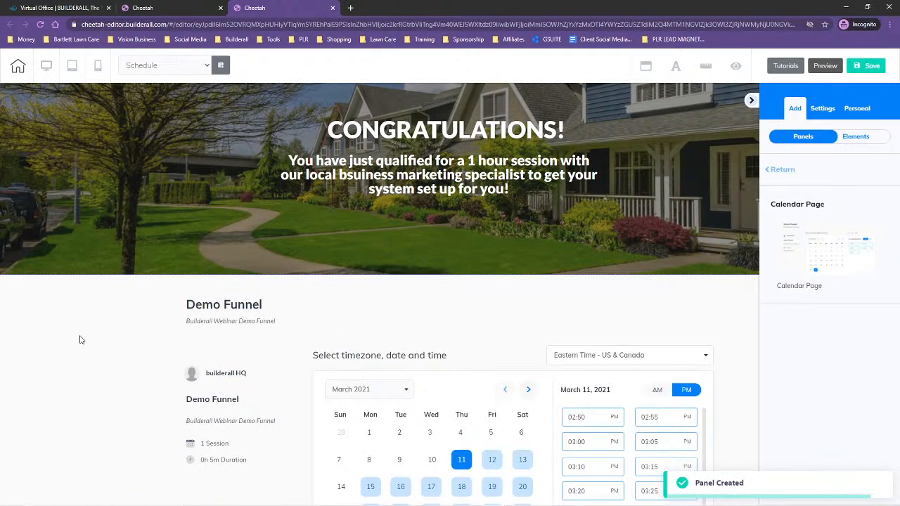
Step: Examine the new booking calendar and look through its size and other style settings
scroll(79, 340, down, 2)
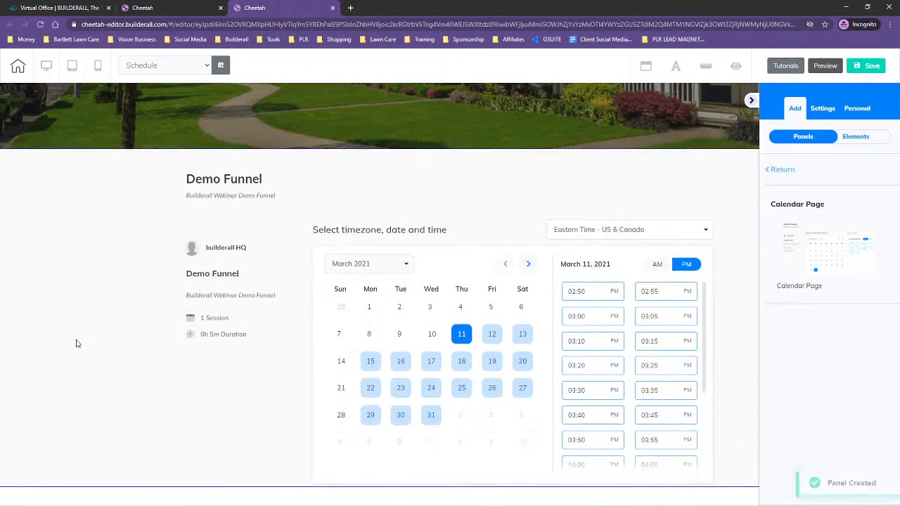
click(236, 438)
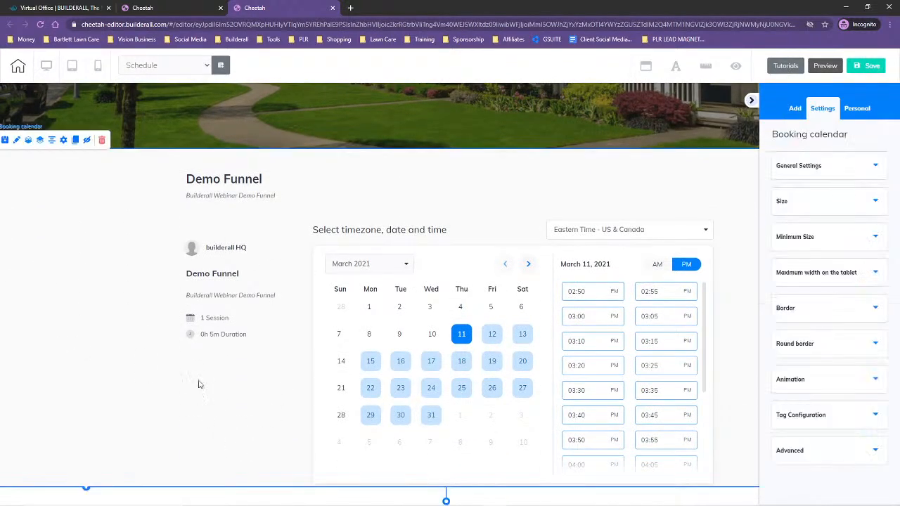
click(751, 100)
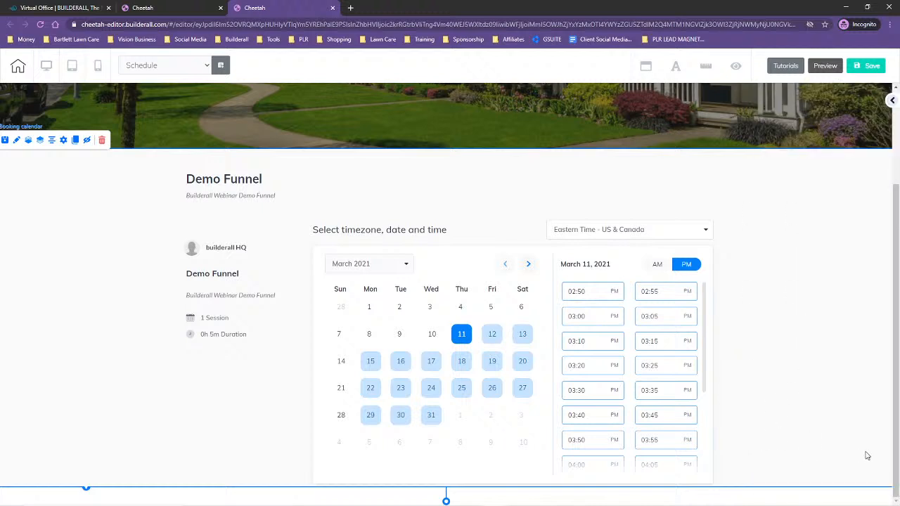
double_click(57, 262)
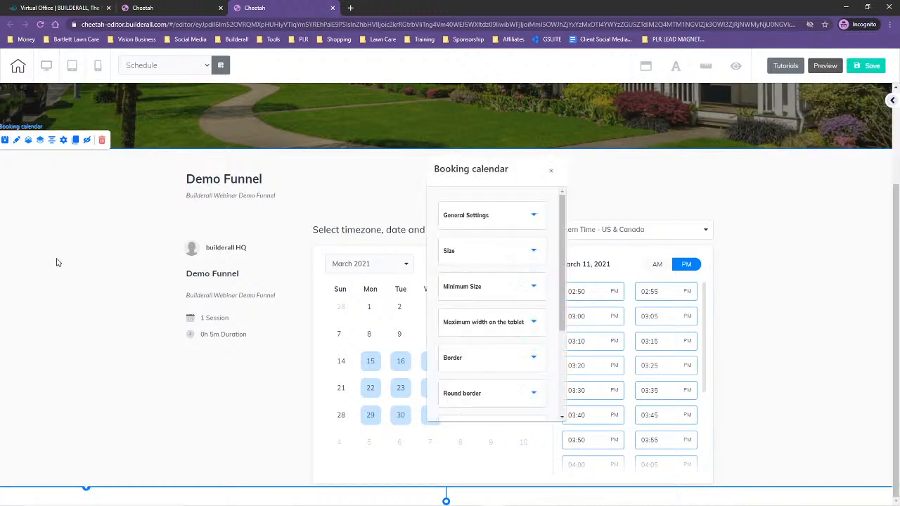
drag(487, 169, 815, 116)
click(807, 158)
click(817, 254)
scroll(835, 206, down, 3)
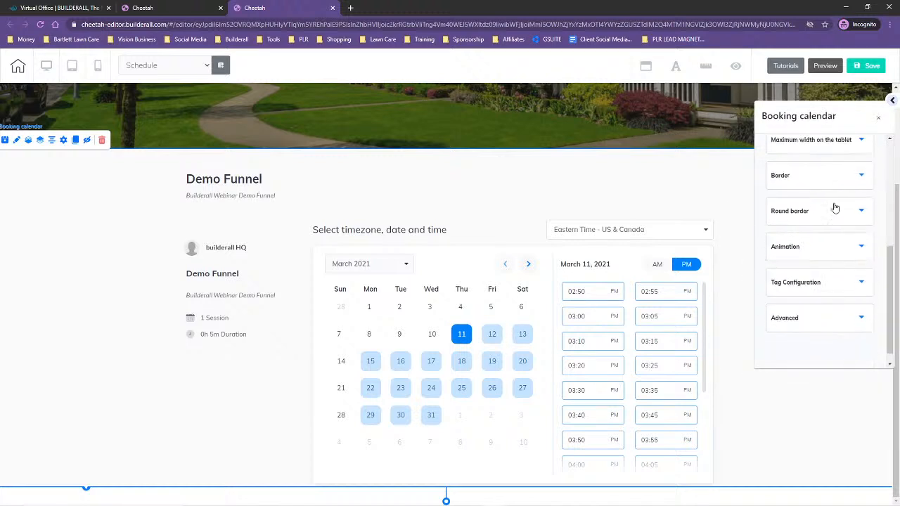
scroll(820, 215, up, 3)
drag(826, 197, 827, 197)
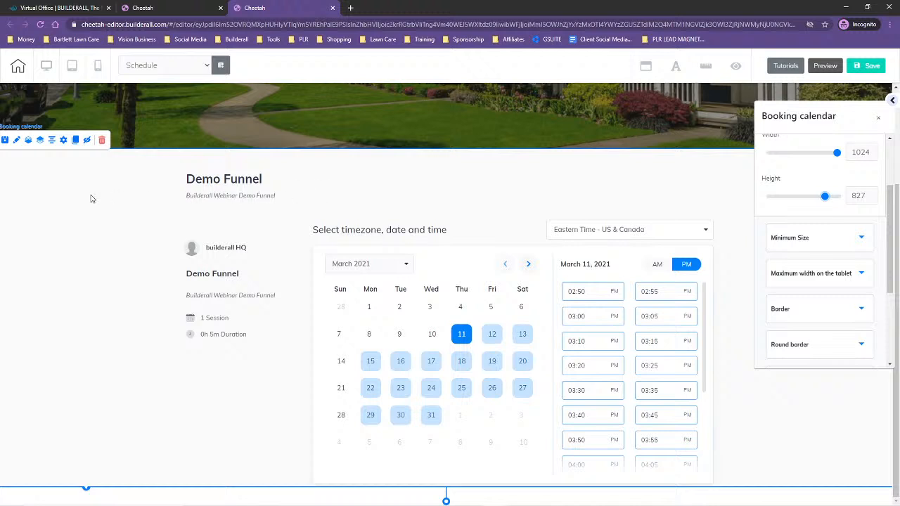
click(46, 192)
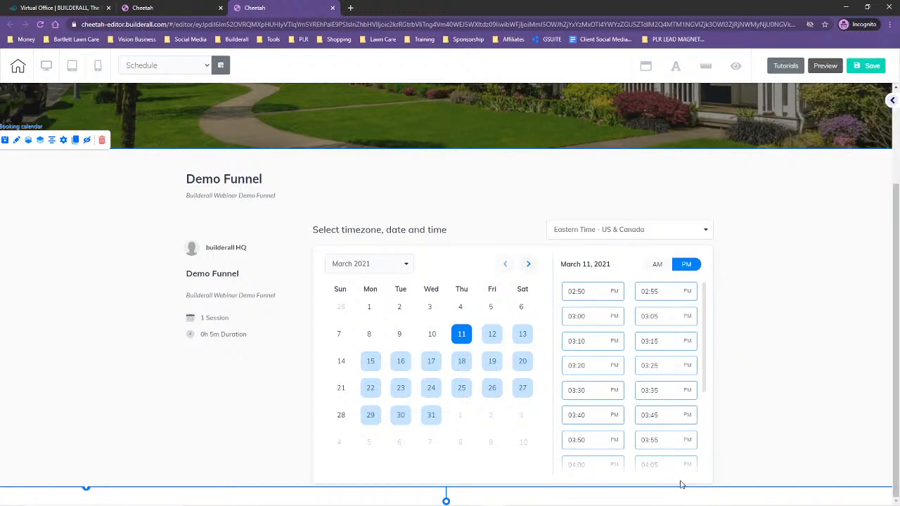
drag(818, 382, 813, 388)
mouse_move(707, 376)
mouse_down()
mouse_move(709, 402)
mouse_move(710, 367)
mouse_move(716, 385)
mouse_up()
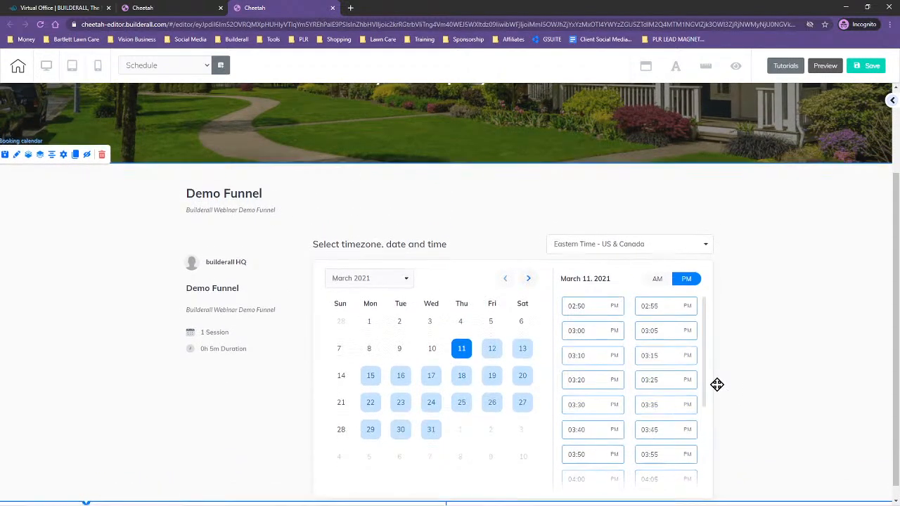
Step: Save the Schedule page and publish the site, dismissing the publishing confirmation
click(869, 67)
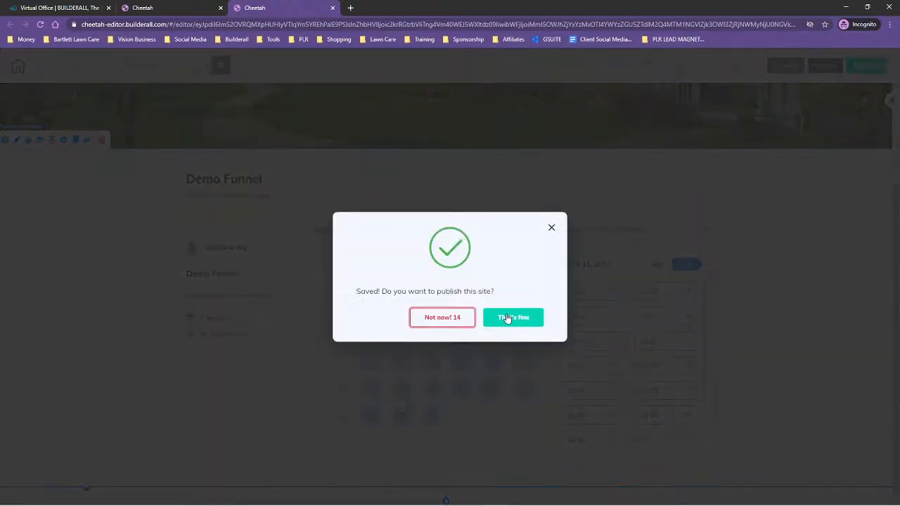
click(506, 317)
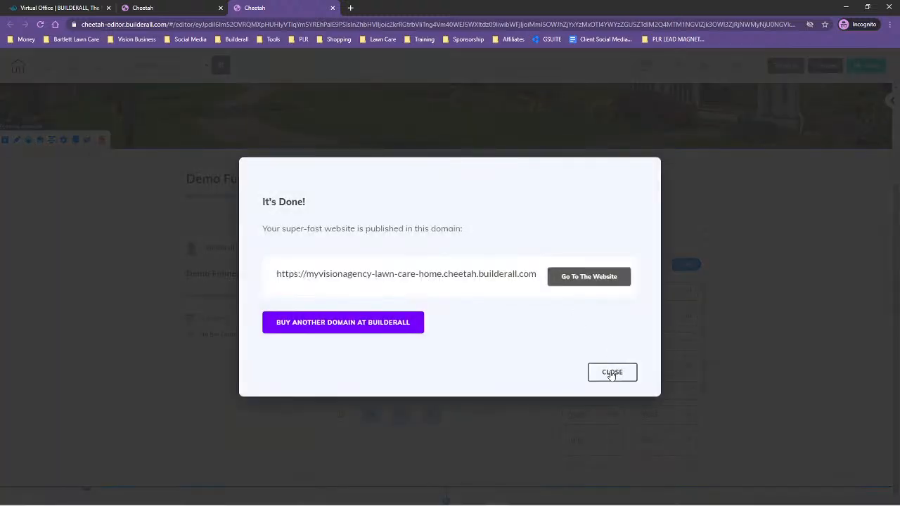
click(611, 372)
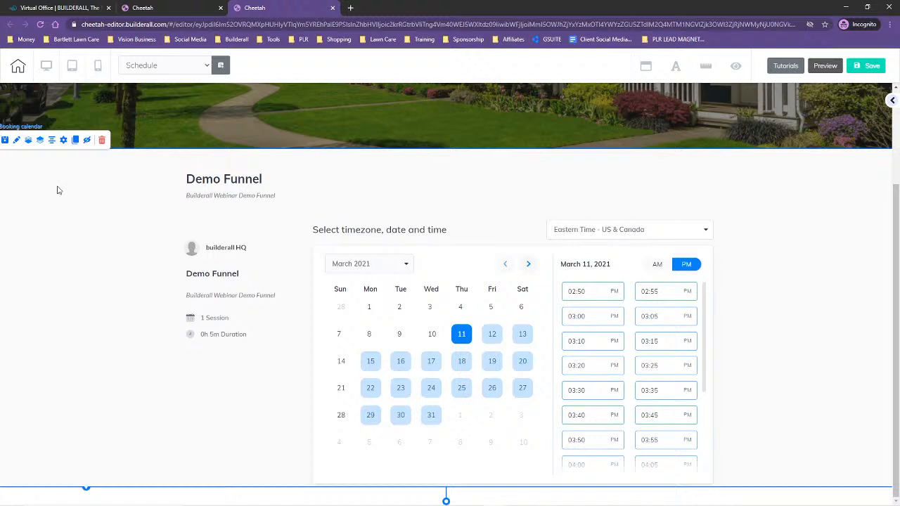
Step: Check the booking calendar's General Settings and its configuration options for linking a calendar, leaving them as they are
double_click(456, 217)
drag(467, 167, 631, 98)
scroll(667, 313, up, 3)
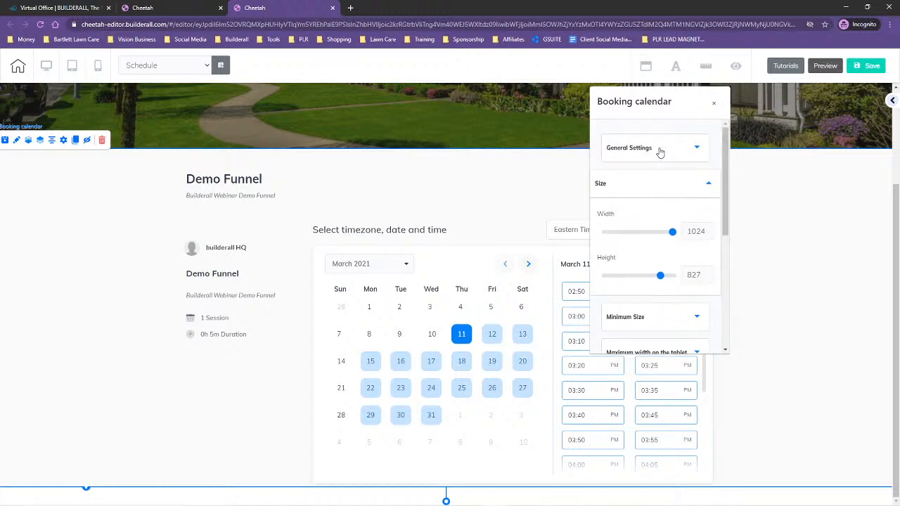
click(659, 149)
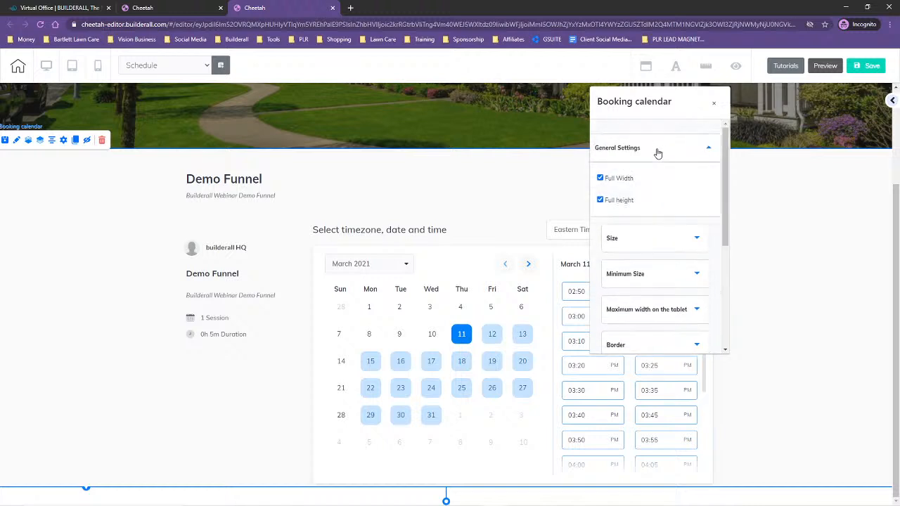
scroll(677, 293, down, 5)
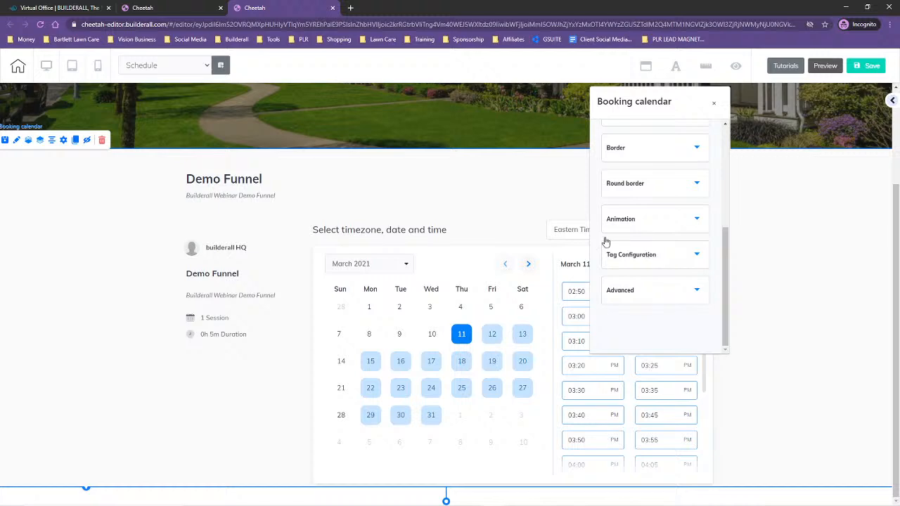
click(64, 140)
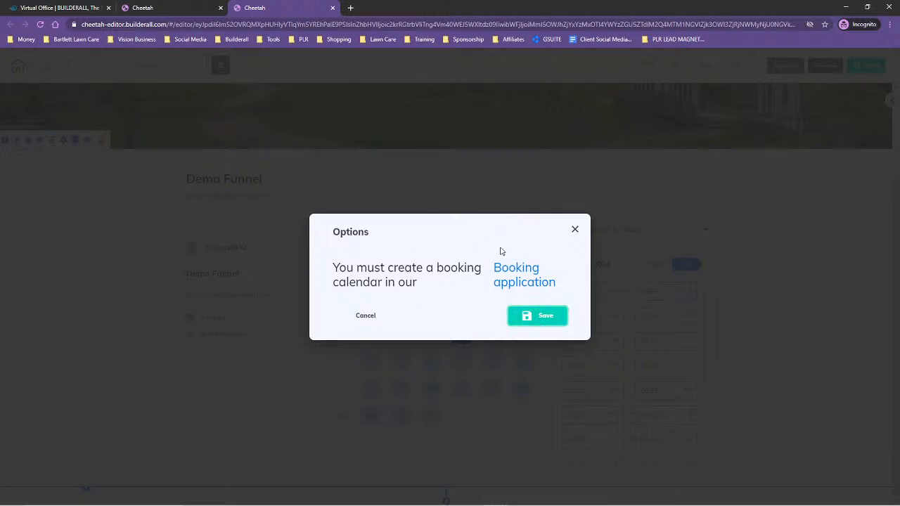
click(575, 232)
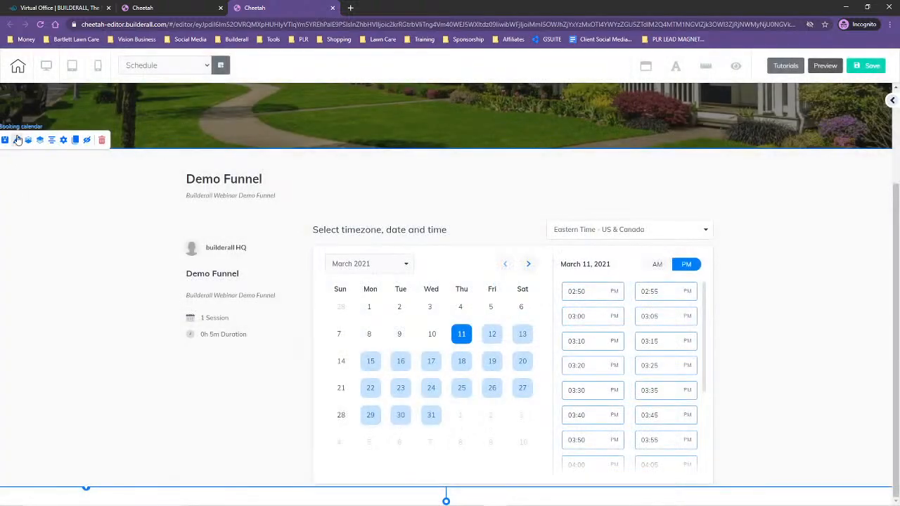
Step: Open the booking calendar's options and follow the link to the Booking application
click(16, 140)
scroll(498, 303, up, 3)
scroll(495, 299, up, 2)
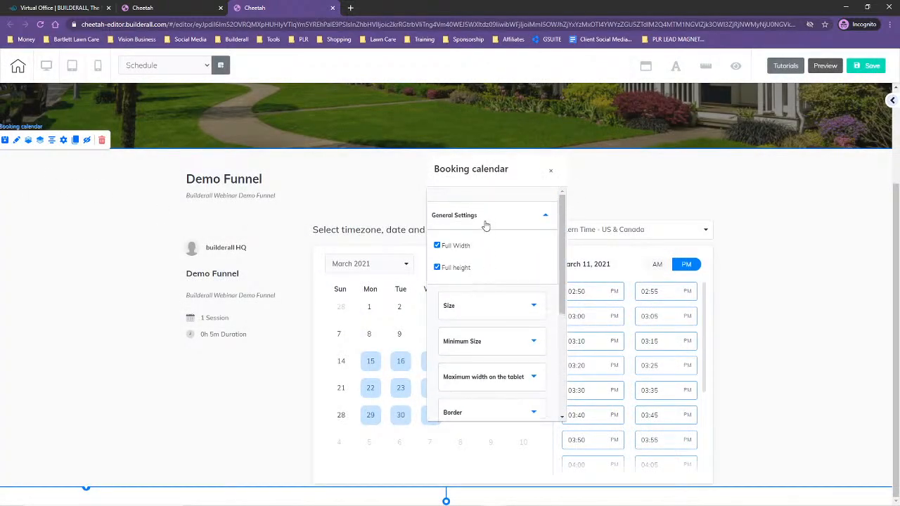
click(63, 140)
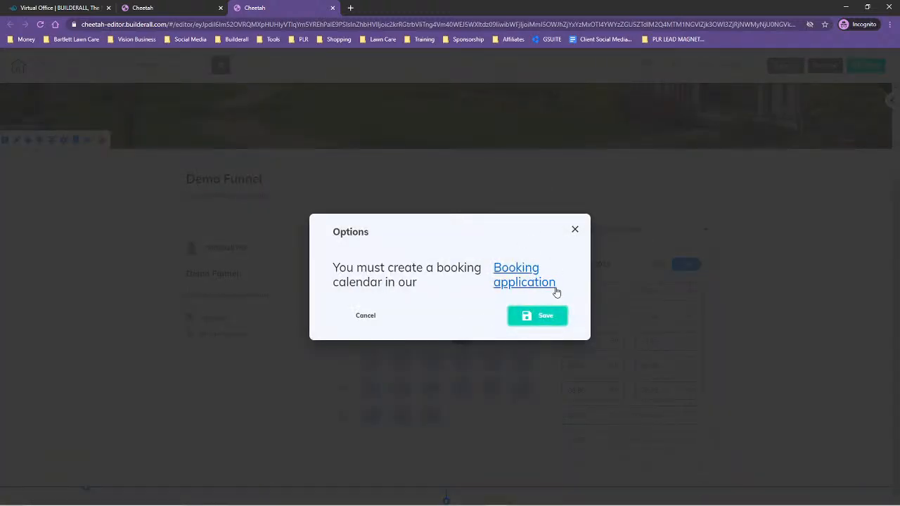
click(526, 280)
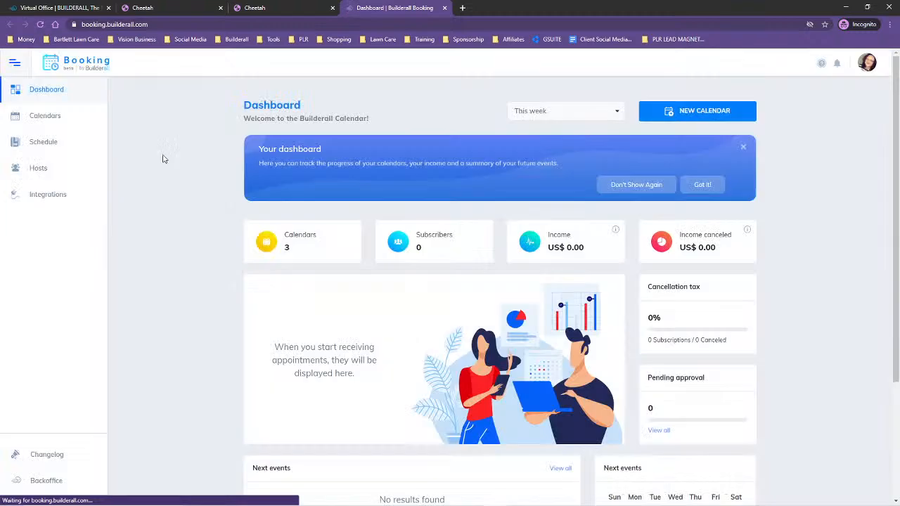
Step: Create a Consultation calendar titled "Lawn Care System Set Up" and save its basic settings with the defaults
click(41, 117)
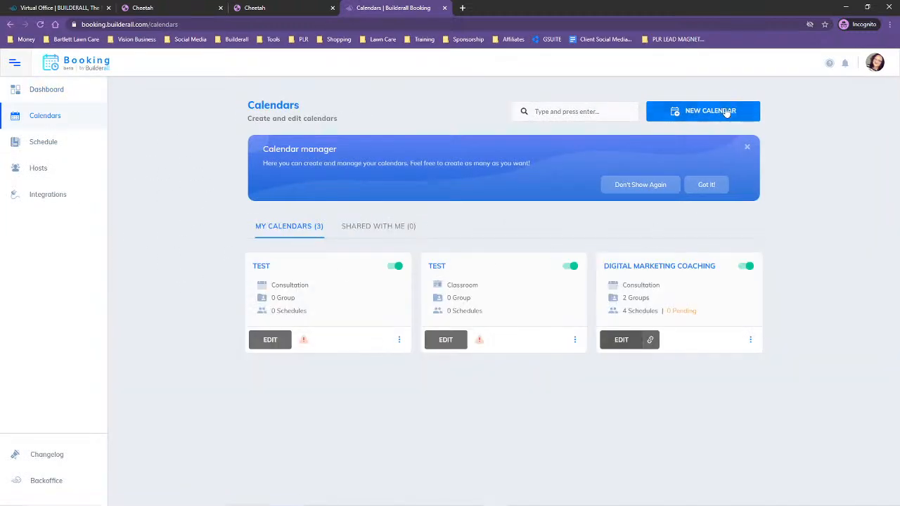
click(737, 115)
click(306, 338)
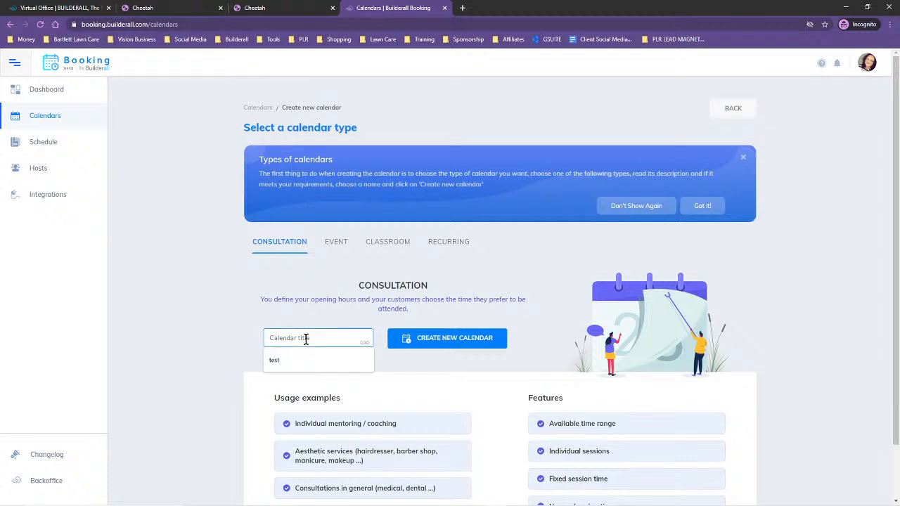
text(Lawn Care System Set Up)
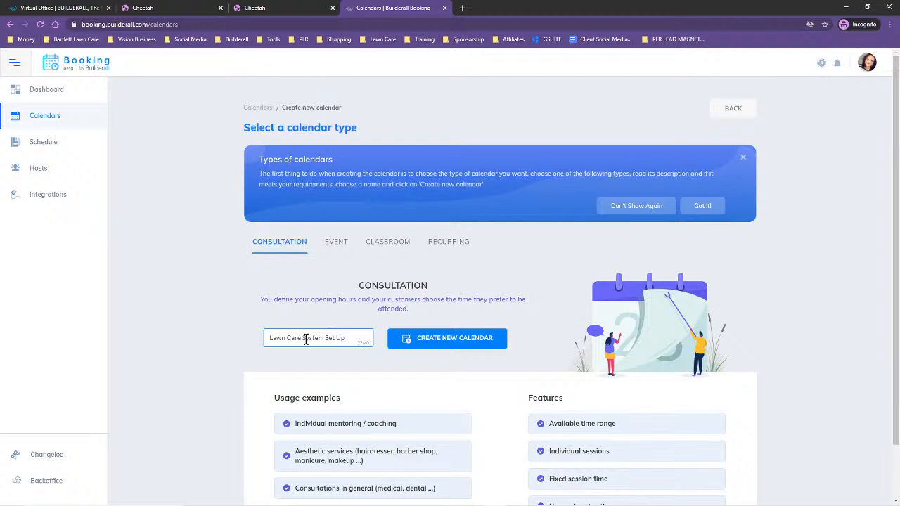
click(430, 340)
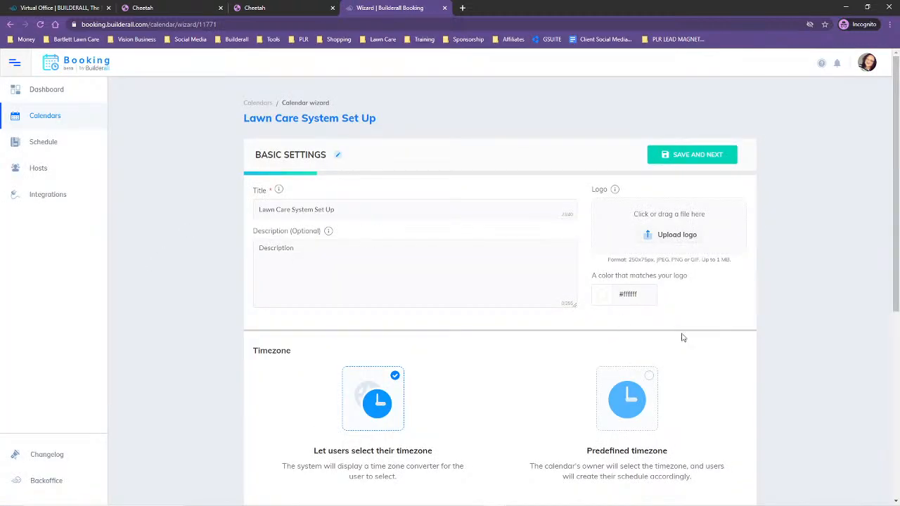
scroll(826, 324, down, 5)
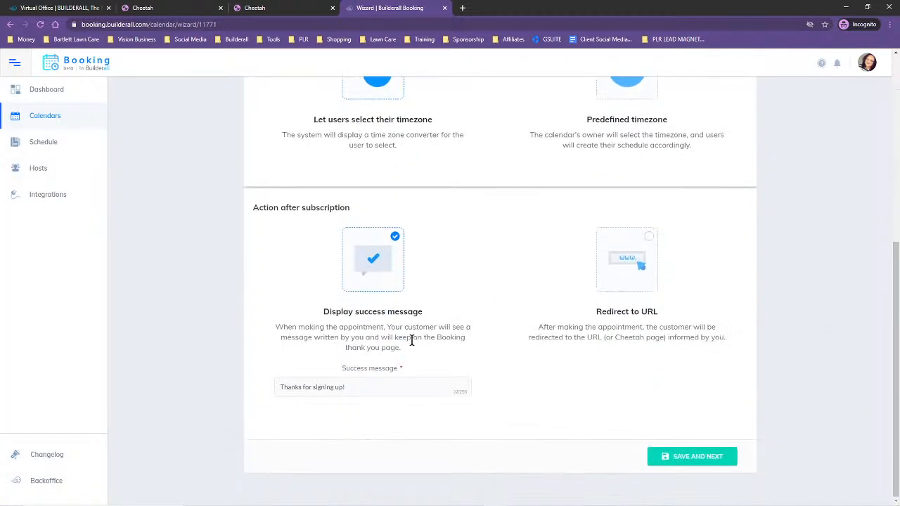
click(691, 456)
Step: Title the scheduling group "Lawn Care System Setup", assign the existing host, and save the scheduling settings
scroll(816, 321, down, 1)
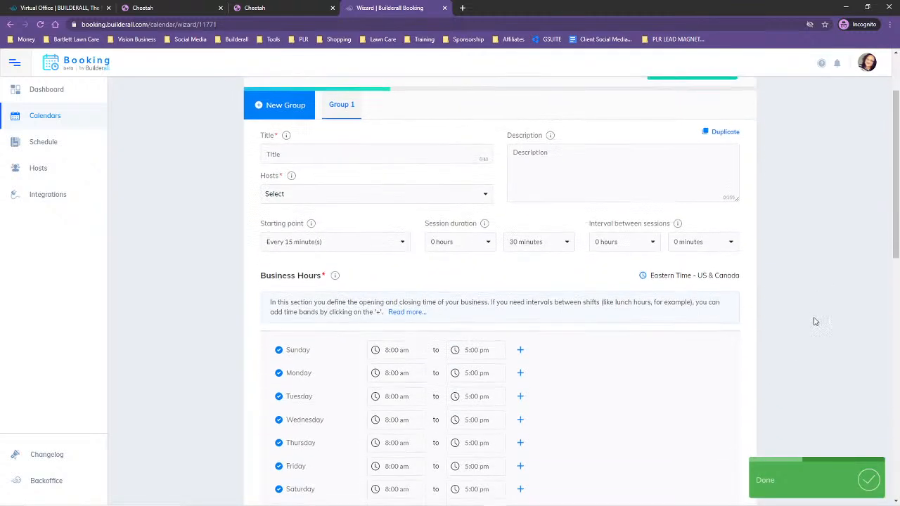
click(278, 155)
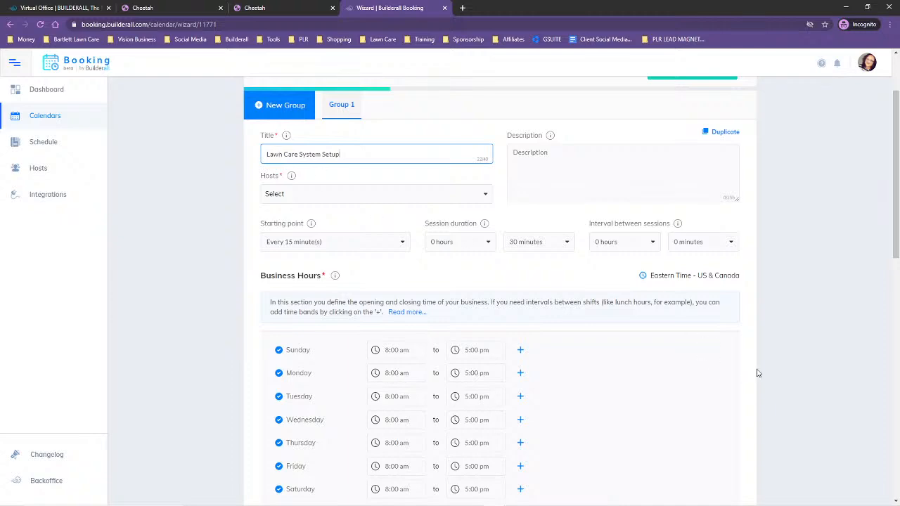
scroll(745, 372, down, 8)
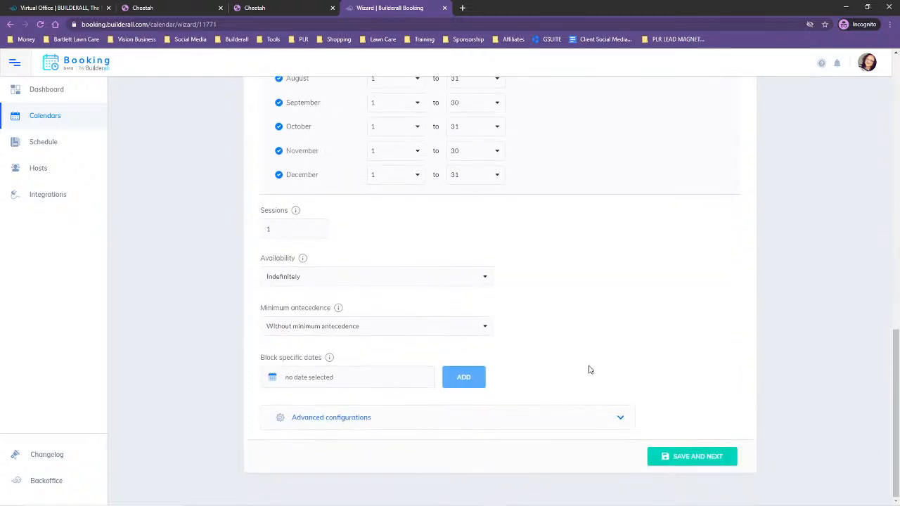
click(694, 456)
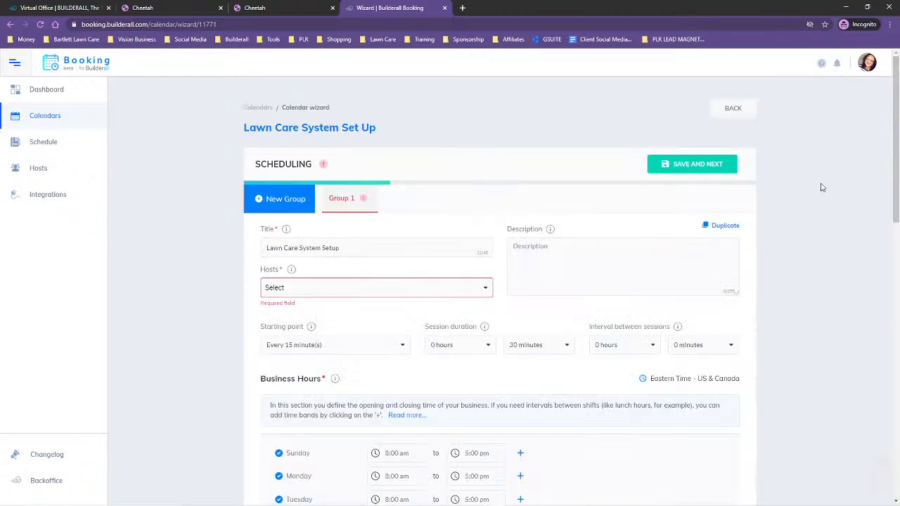
click(329, 290)
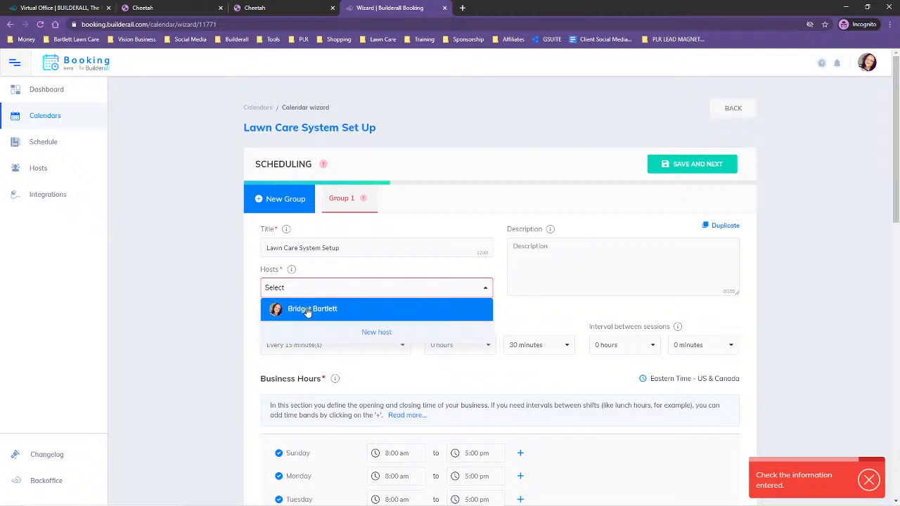
click(307, 310)
click(691, 164)
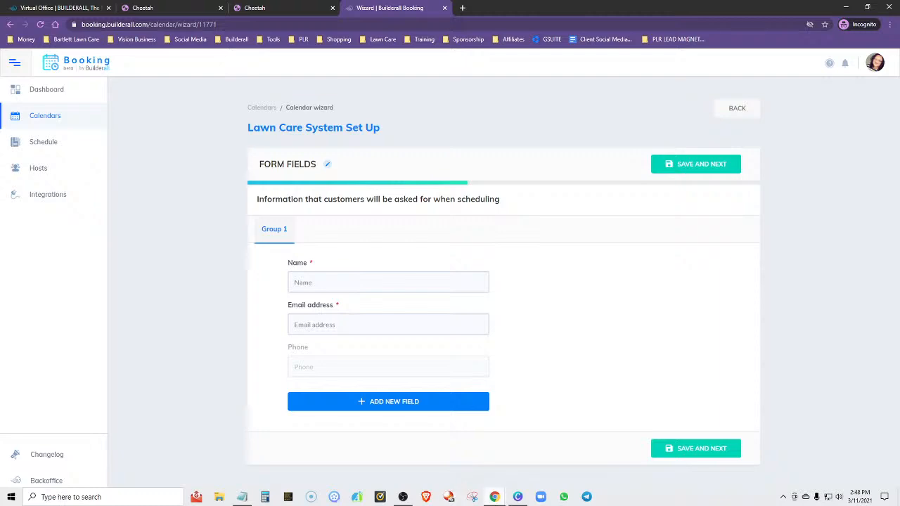
Step: Consult the Lawn Care Clients notes in Notepad for the booking calendar's form fields, then move the notes out of the way
mouse_move(494, 496)
click(243, 499)
drag(899, 56, 715, 28)
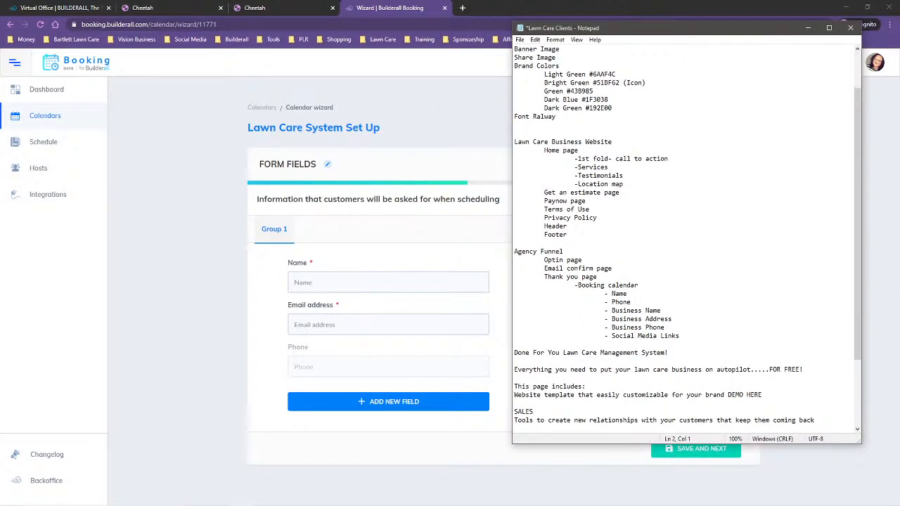
drag(861, 297, 809, 298)
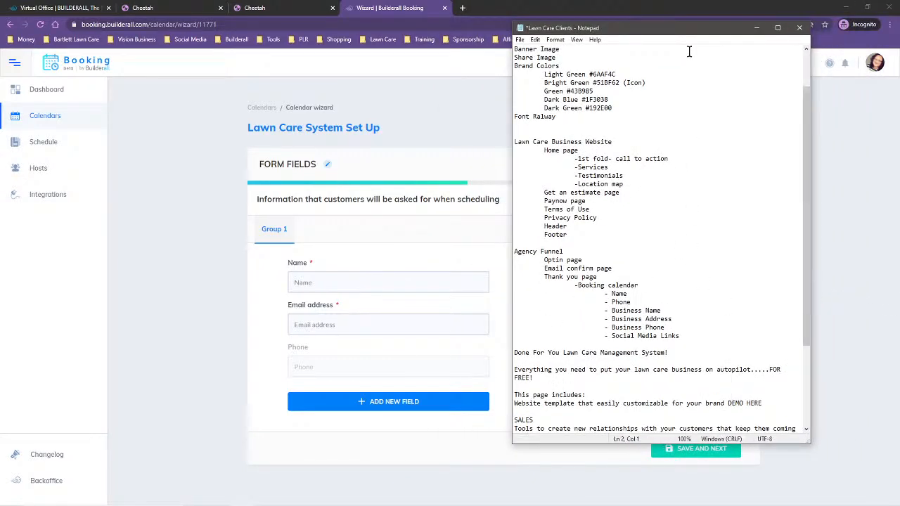
drag(662, 32, 746, 25)
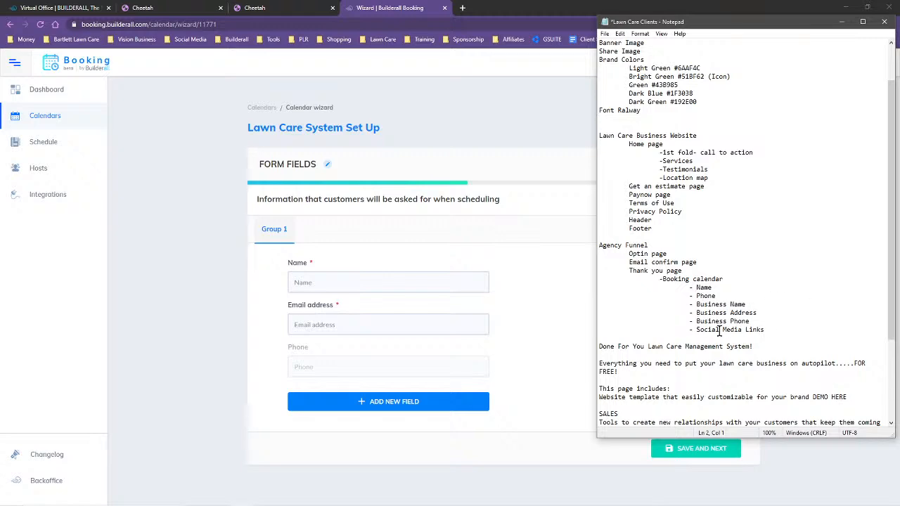
drag(738, 26, 899, 26)
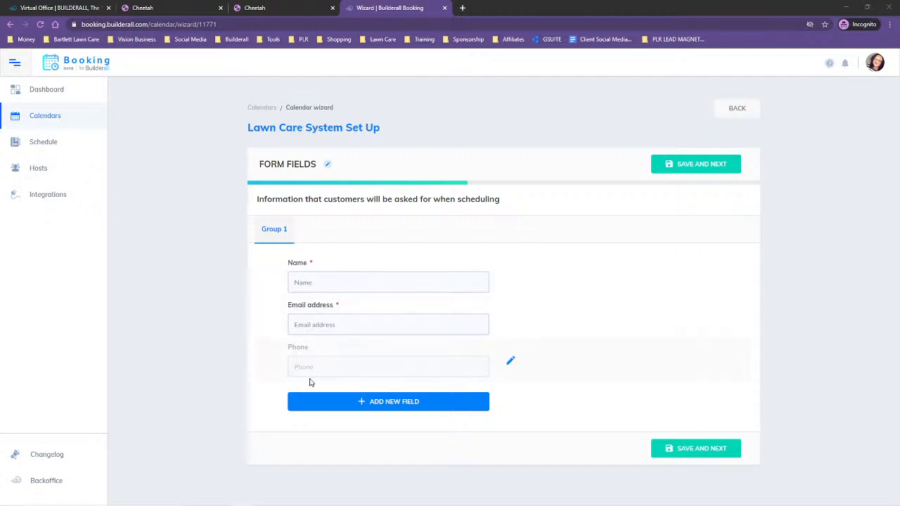
Step: Make the Phone field required in the booking form
click(508, 363)
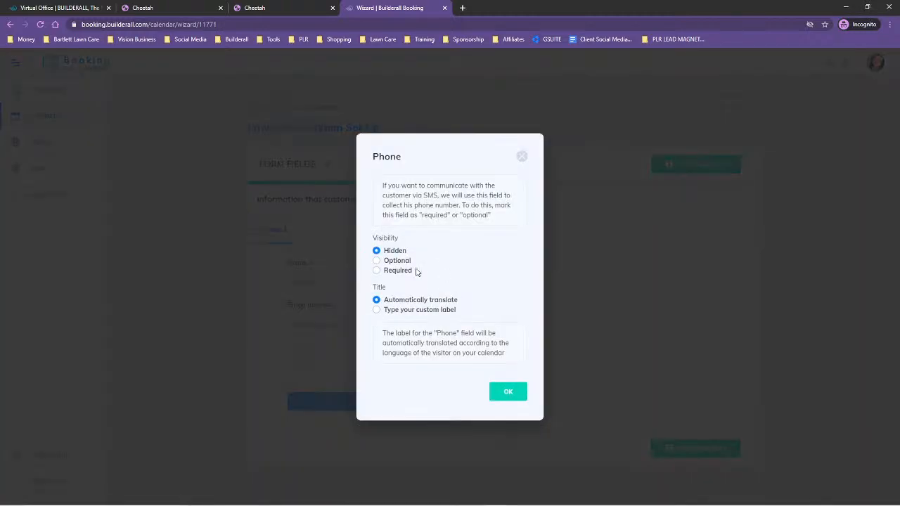
click(377, 270)
click(509, 398)
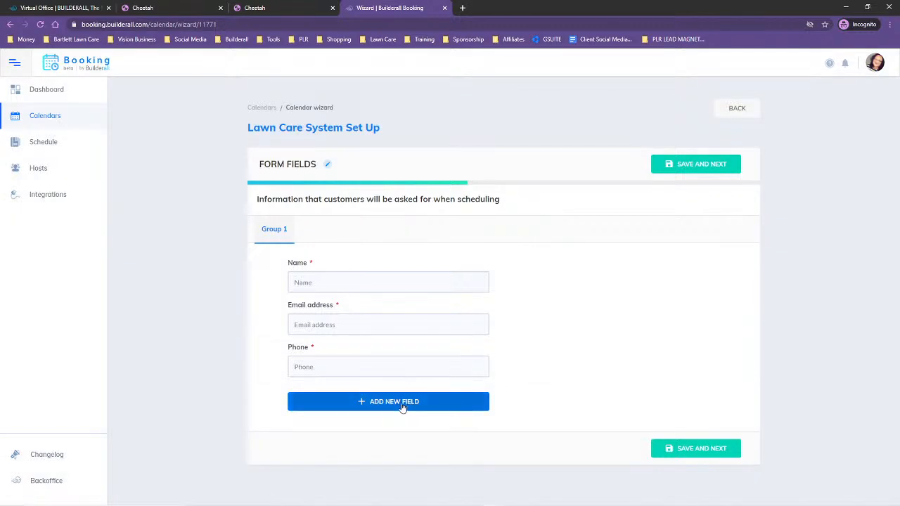
Step: Add a required short text field titled "Business Name" to the booking form
click(403, 408)
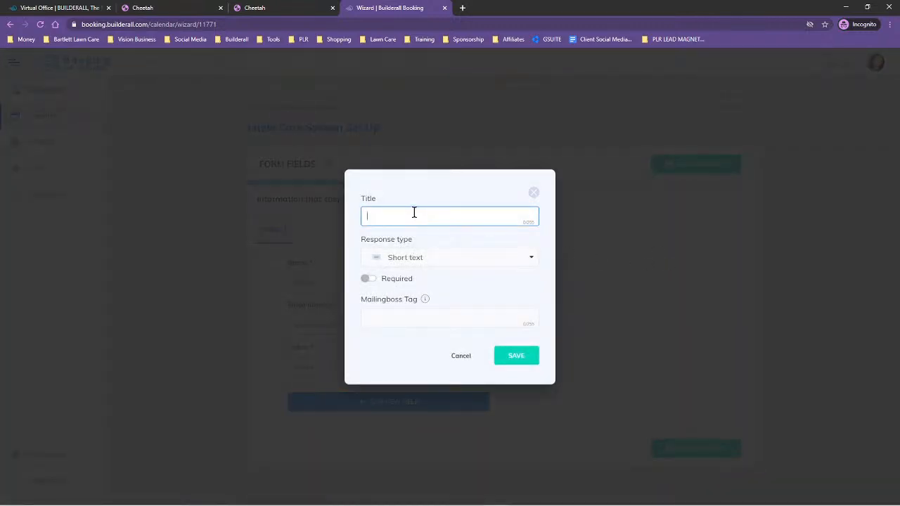
text(Business Name)
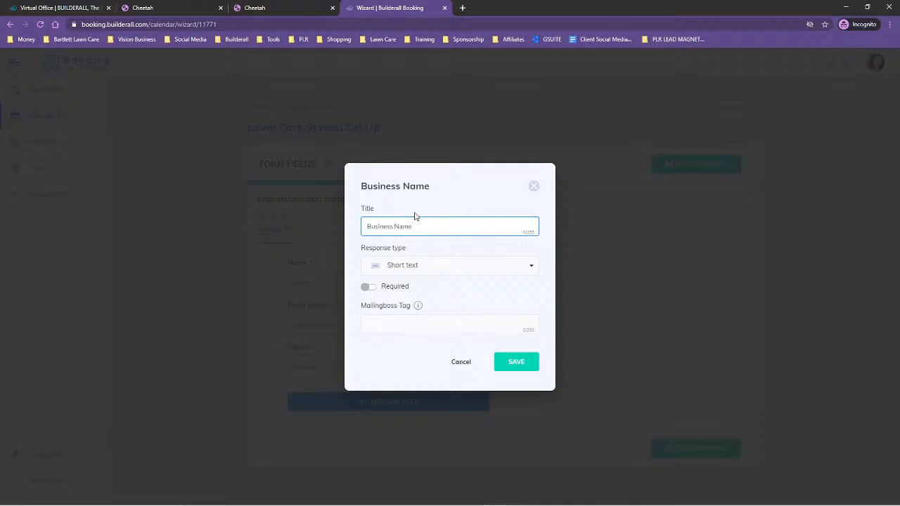
click(395, 274)
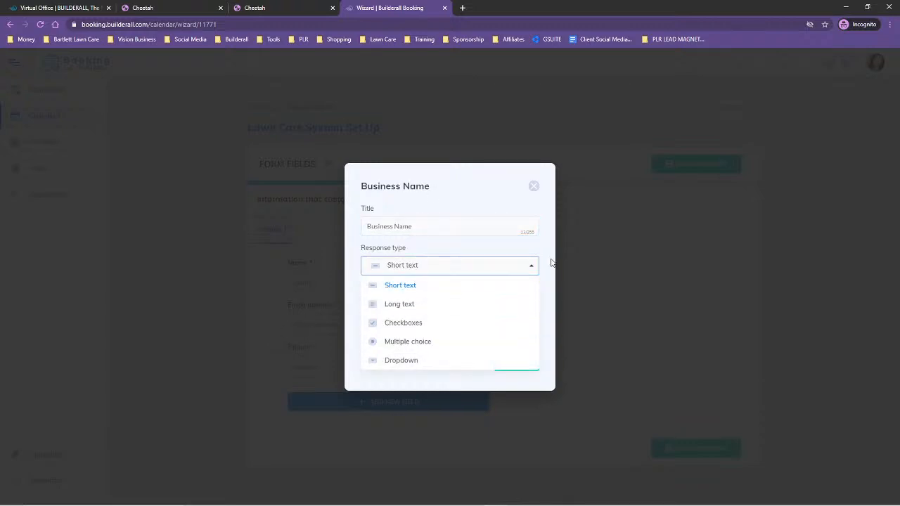
click(546, 265)
click(368, 288)
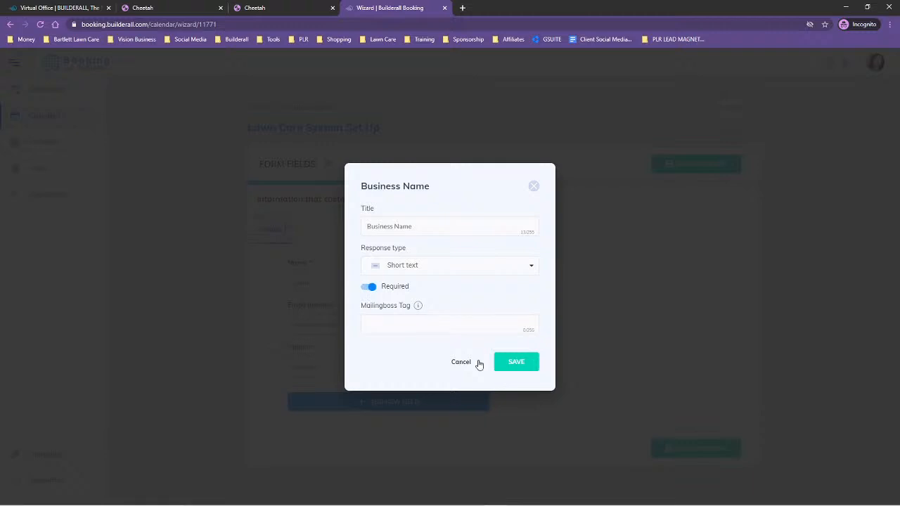
click(516, 362)
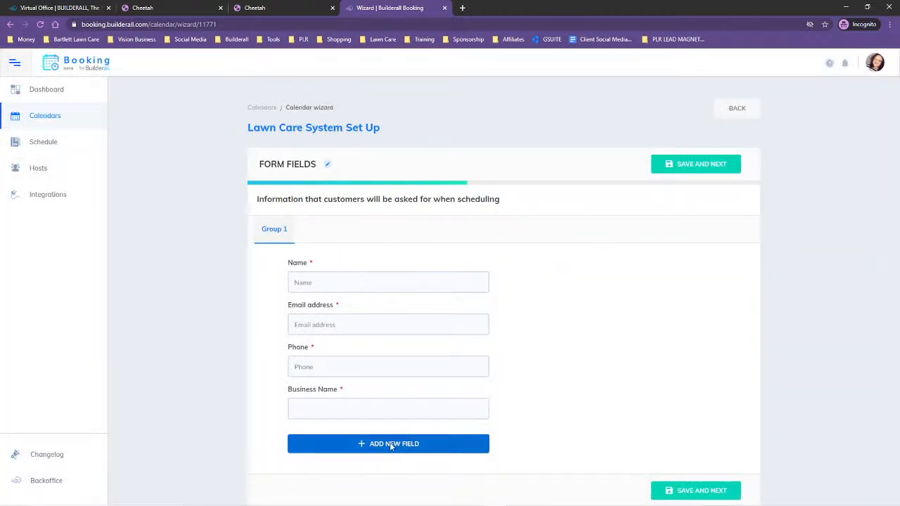
Step: Add a required long text field titled "Business Address" to the booking form
click(390, 443)
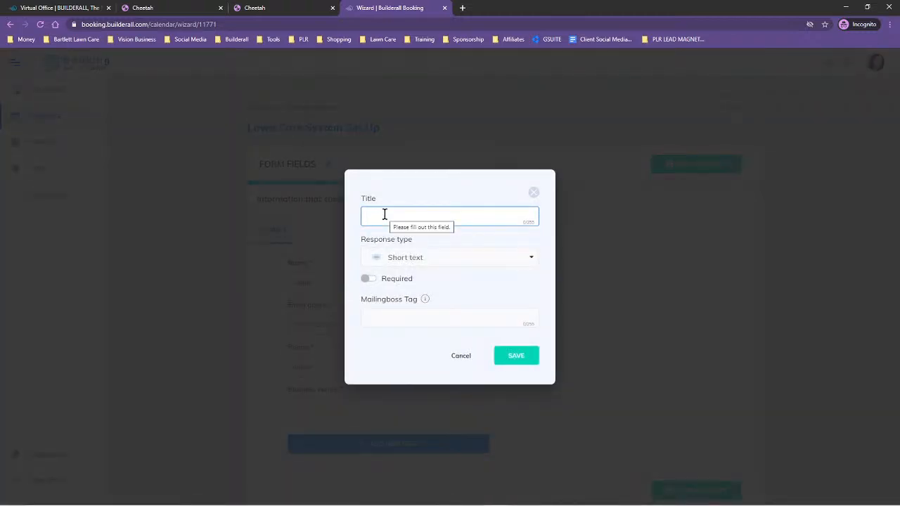
text(Business Address)
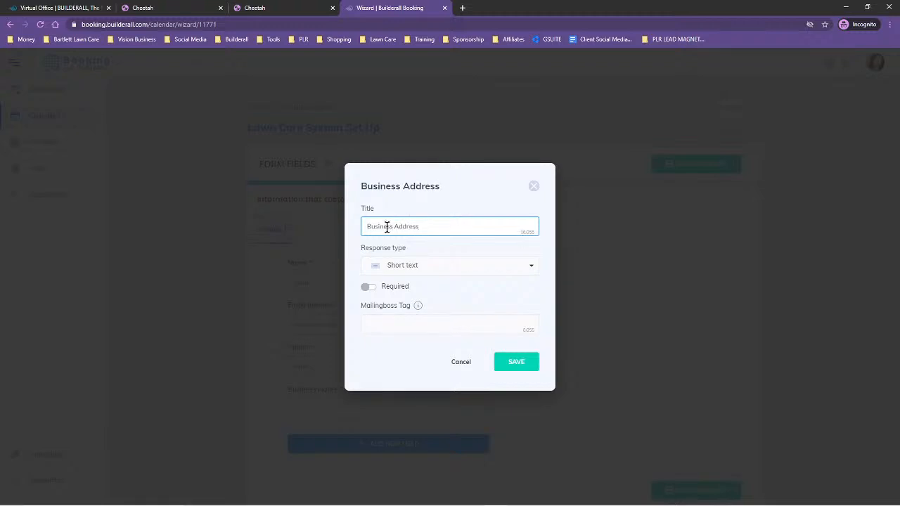
click(398, 266)
click(397, 309)
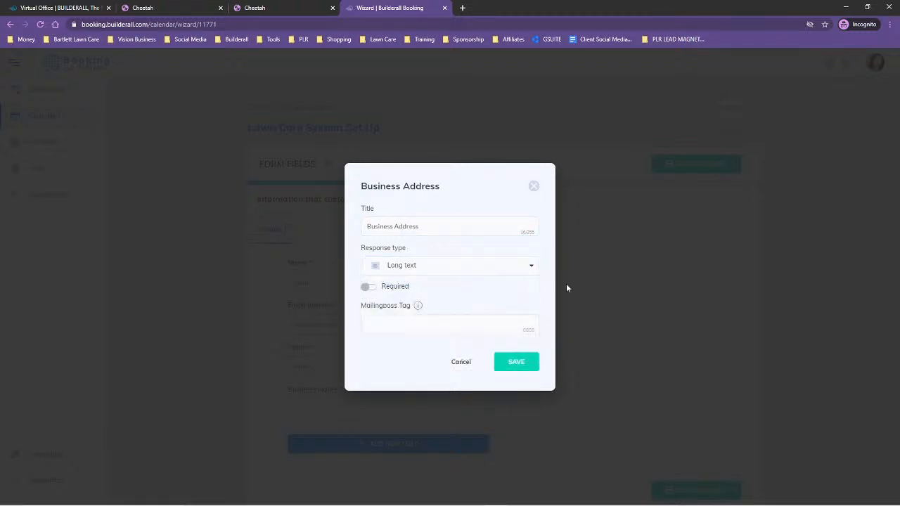
click(371, 288)
click(516, 361)
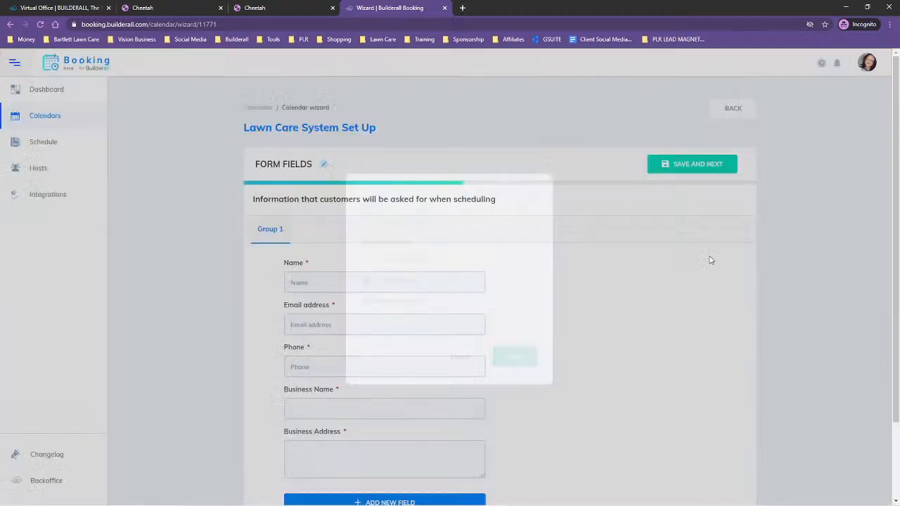
Step: Add a required short text field titled "Business Phone" to the booking form
scroll(531, 387, down, 3)
click(394, 410)
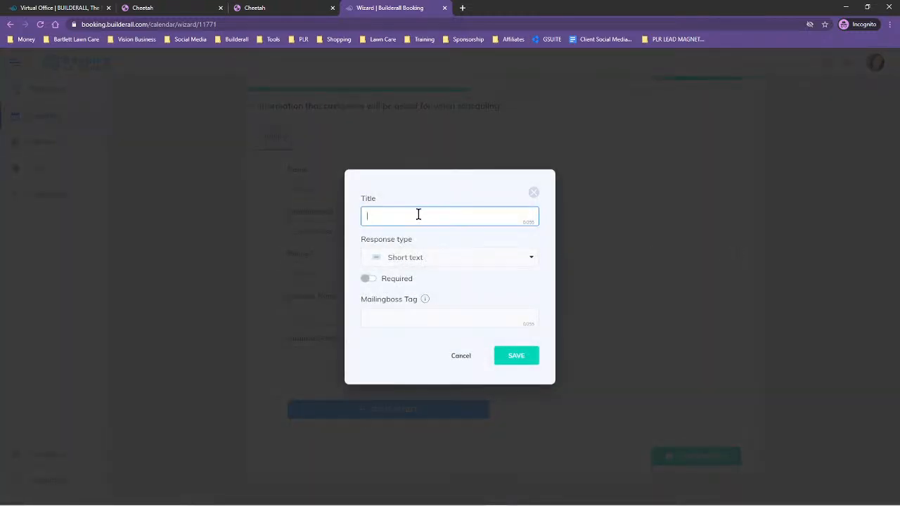
text(Busi)
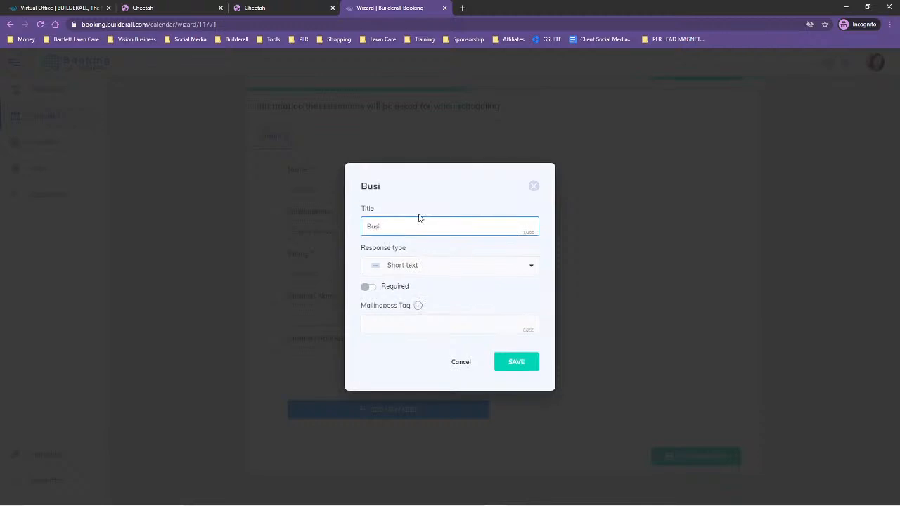
text(ness Phone)
click(365, 288)
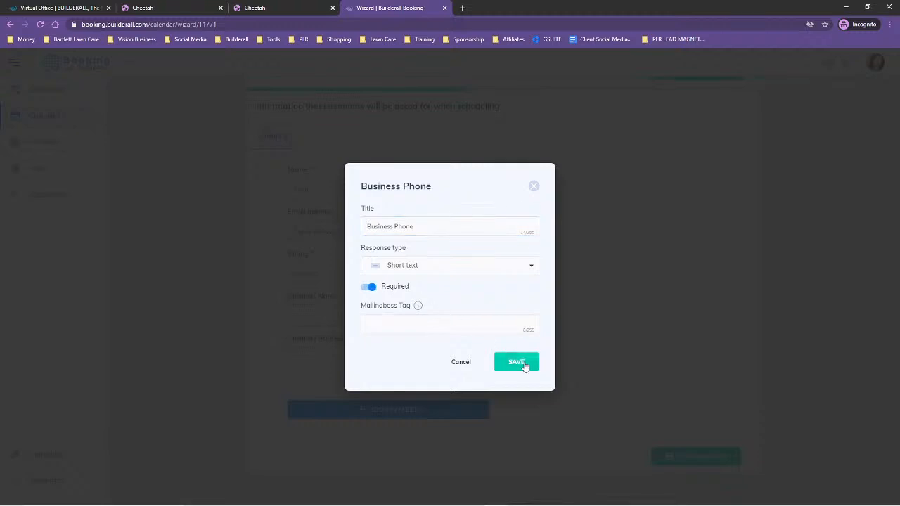
click(516, 361)
Step: Add a required long text field titled "Social Media Links" to the booking form
scroll(403, 450, down, 1)
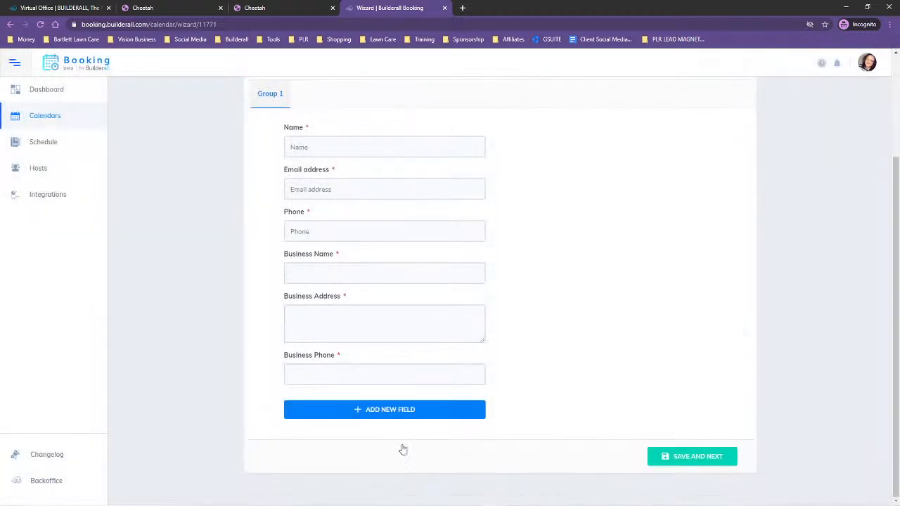
click(382, 413)
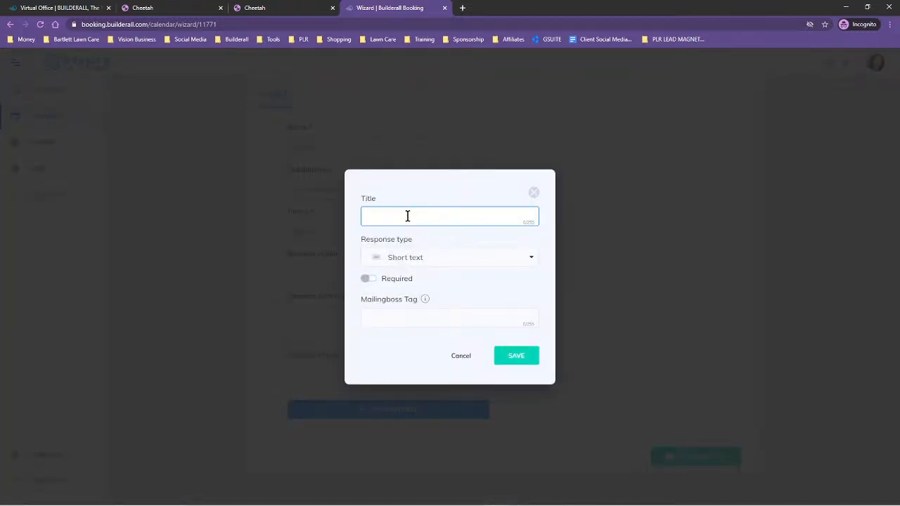
text(S)
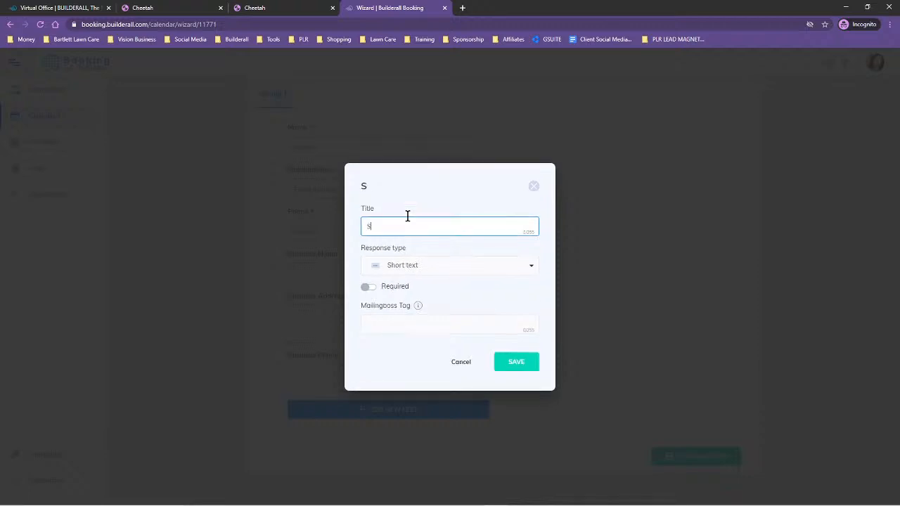
text(ocial Media Links)
click(399, 271)
click(374, 306)
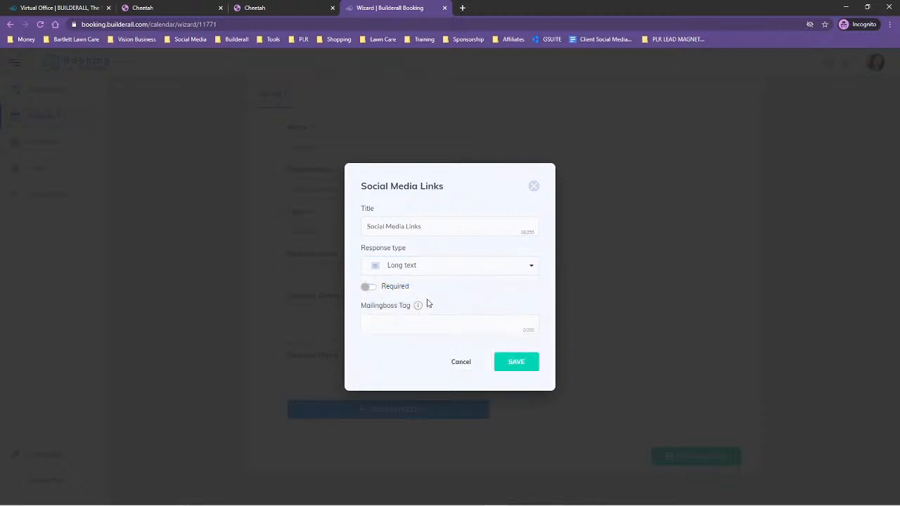
click(366, 287)
click(513, 364)
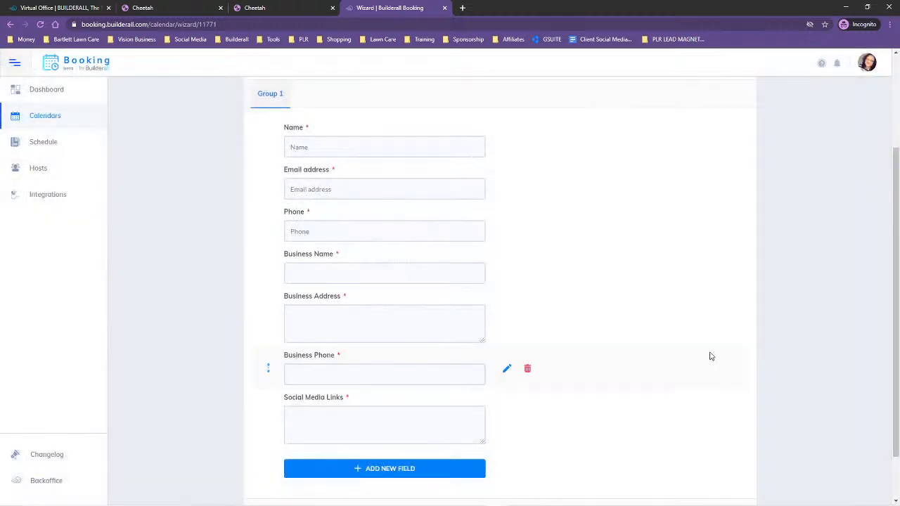
Step: Save the booking form, and save the communication settings with no confirmations, no reminders and the default email sender
scroll(634, 382, down, 2)
click(696, 456)
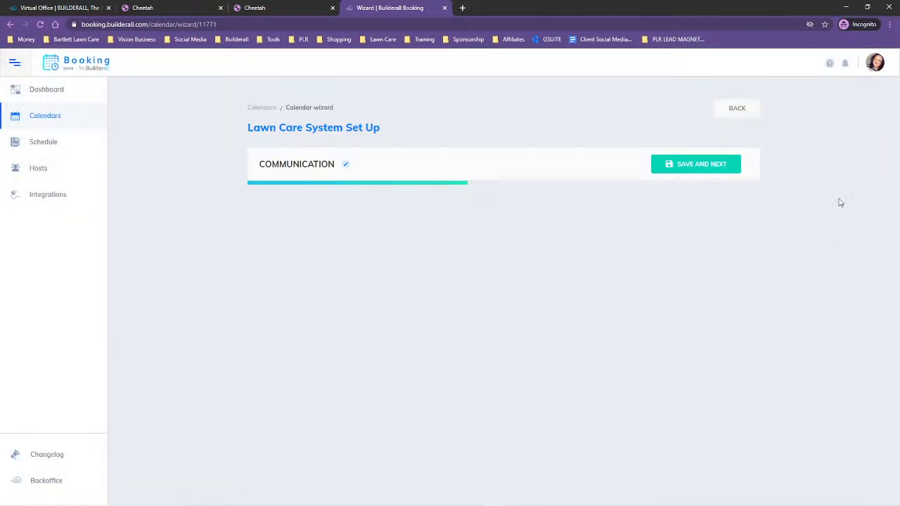
scroll(785, 295, down, 3)
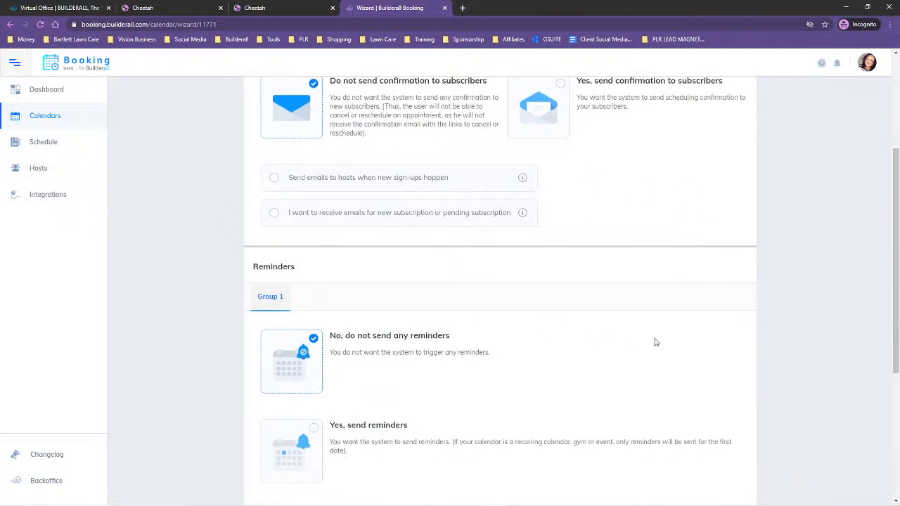
scroll(785, 328, down, 3)
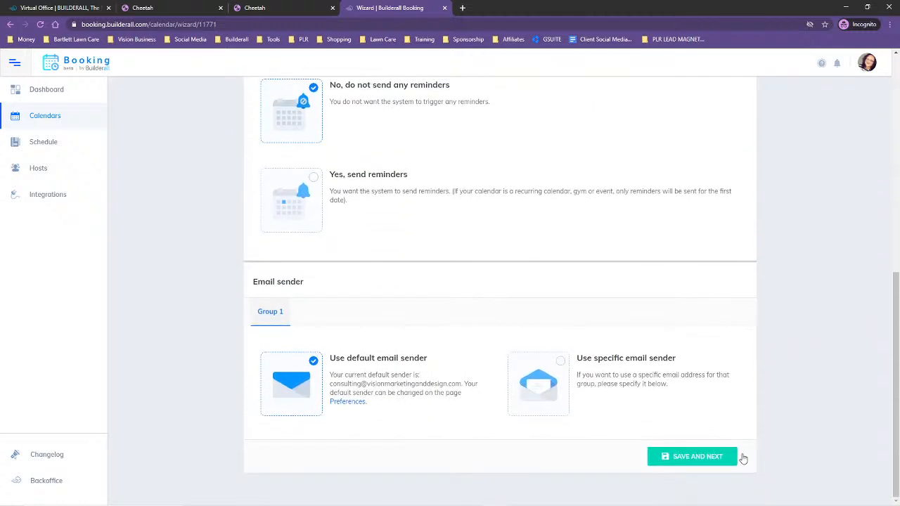
click(697, 457)
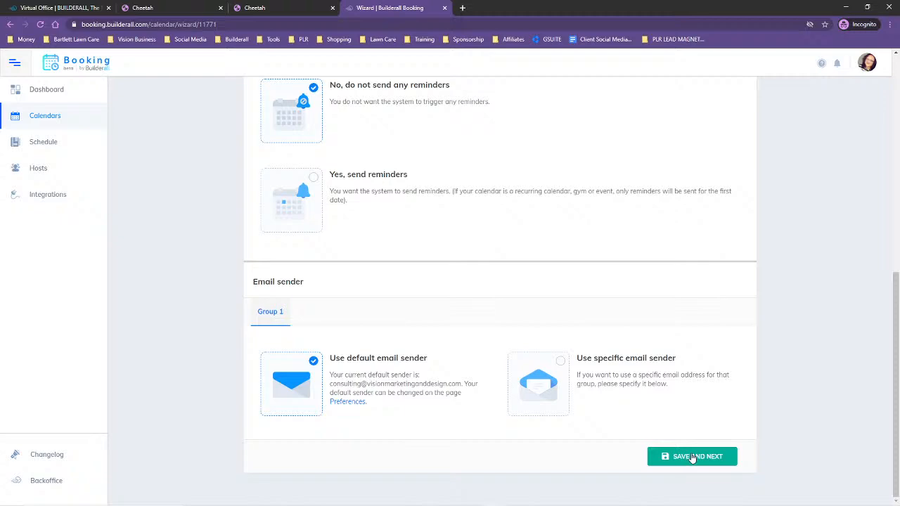
click(693, 457)
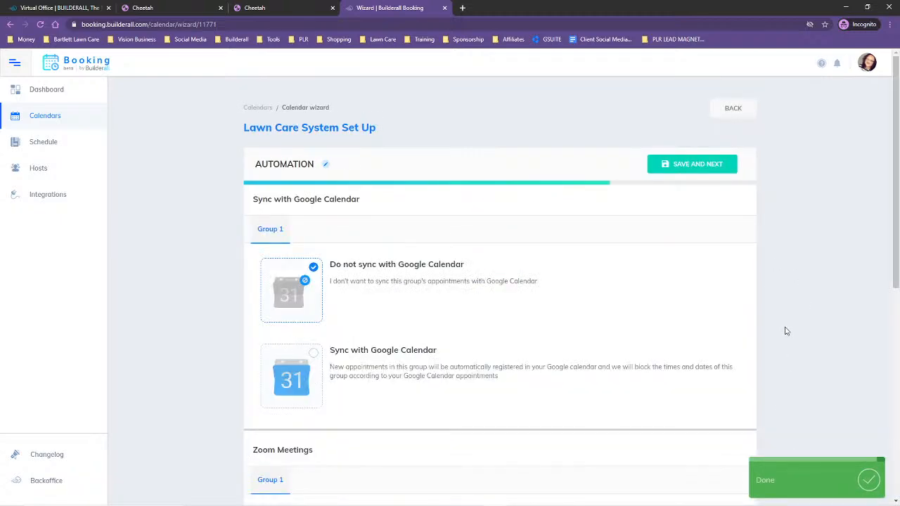
Step: Save the automation settings without Google Calendar sync to finish the calendar, and copy its booking link
scroll(783, 330, down, 5)
click(679, 461)
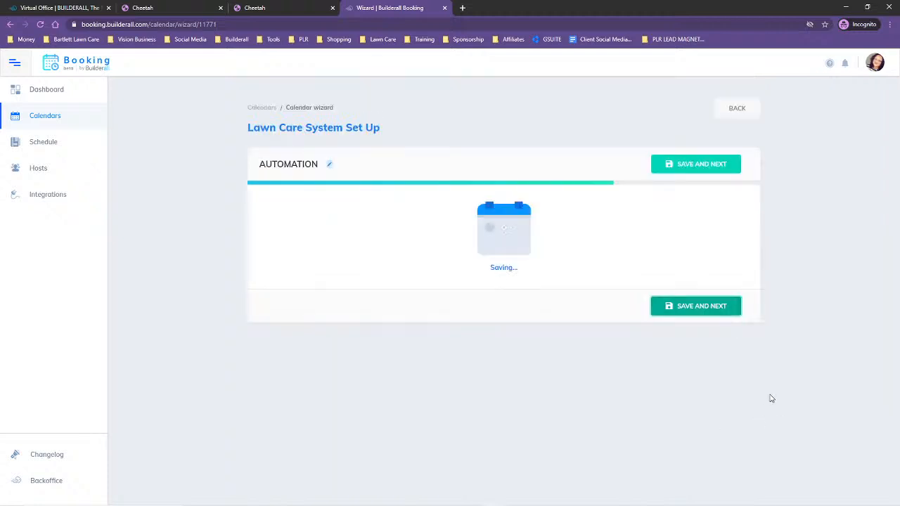
click(694, 309)
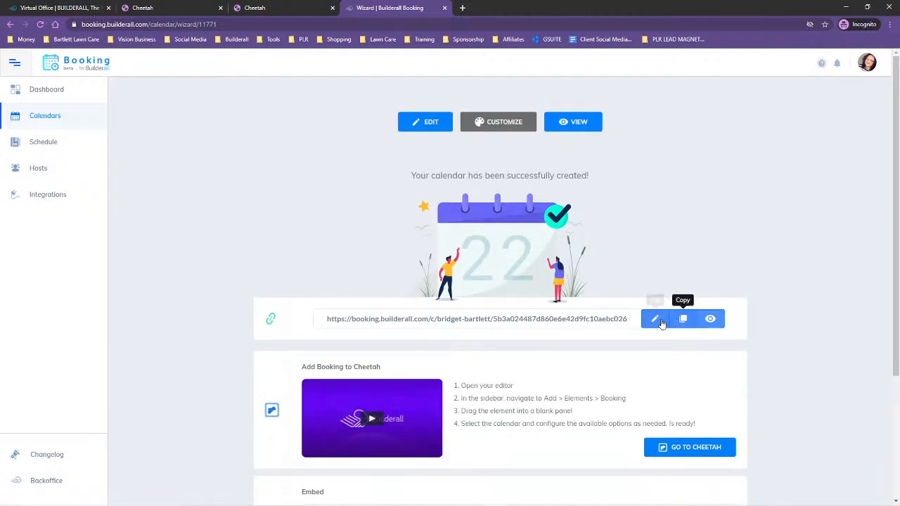
click(683, 320)
Step: Return to the Cheetah editor and check the booking calendar element's settings and options for the new calendar
click(309, 7)
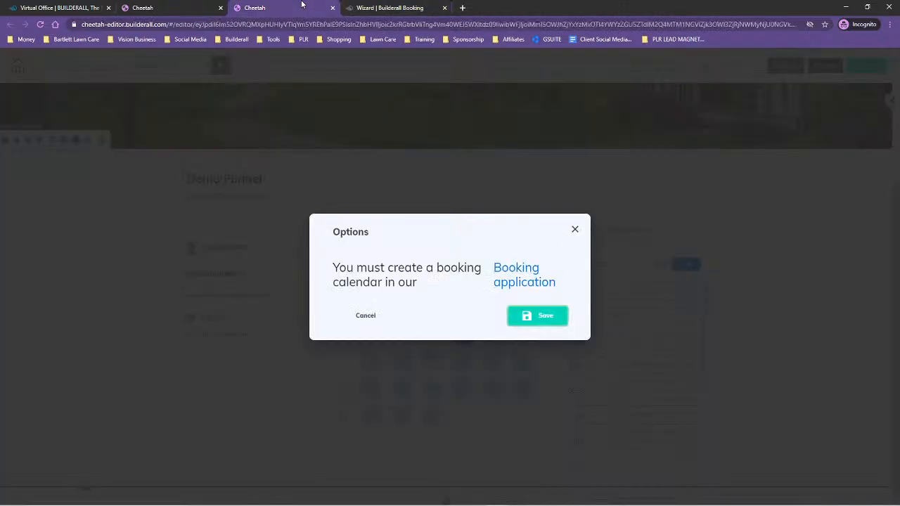
click(574, 229)
scroll(71, 204, up, 1)
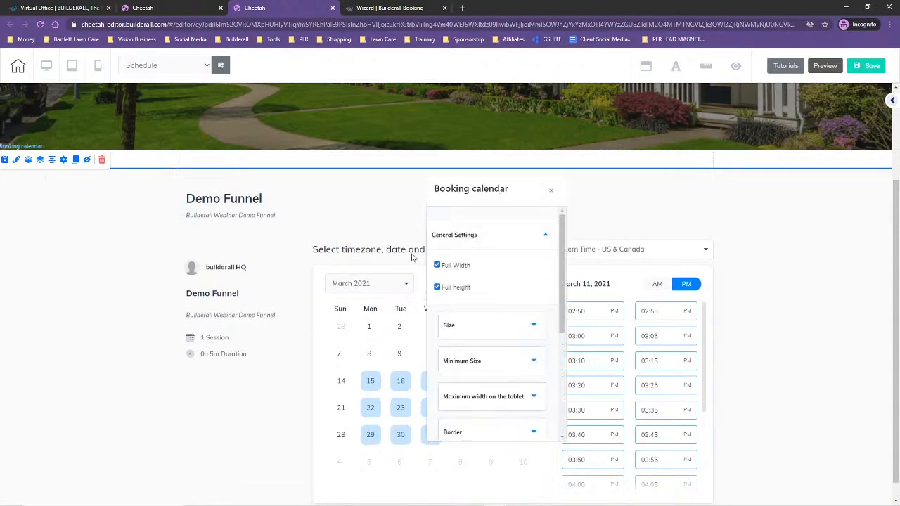
scroll(488, 321, down, 5)
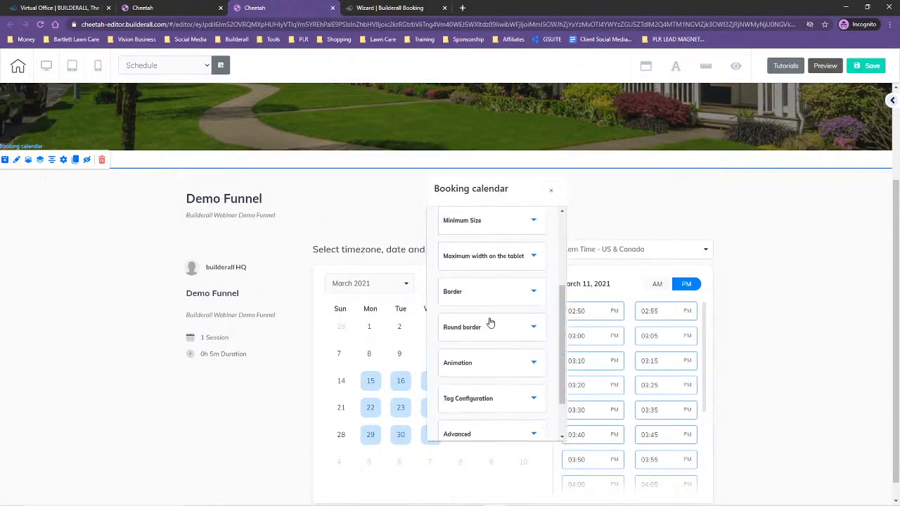
click(63, 160)
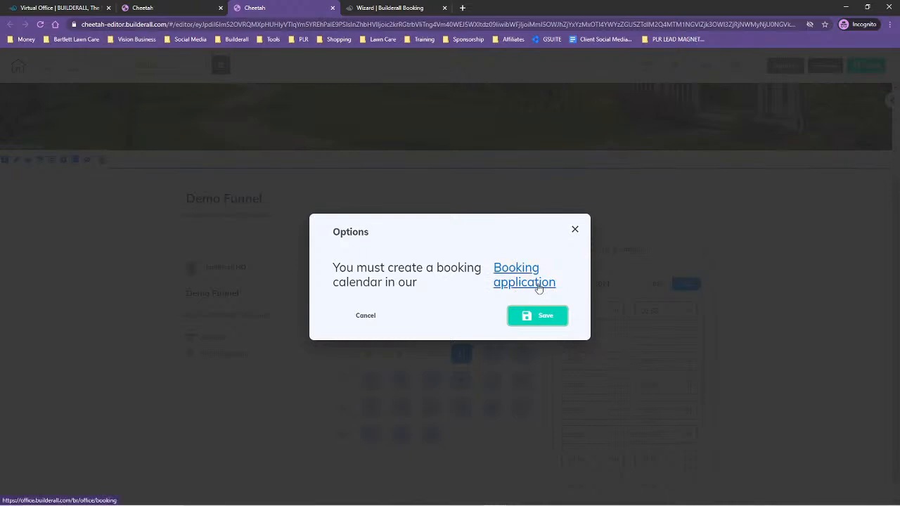
click(574, 230)
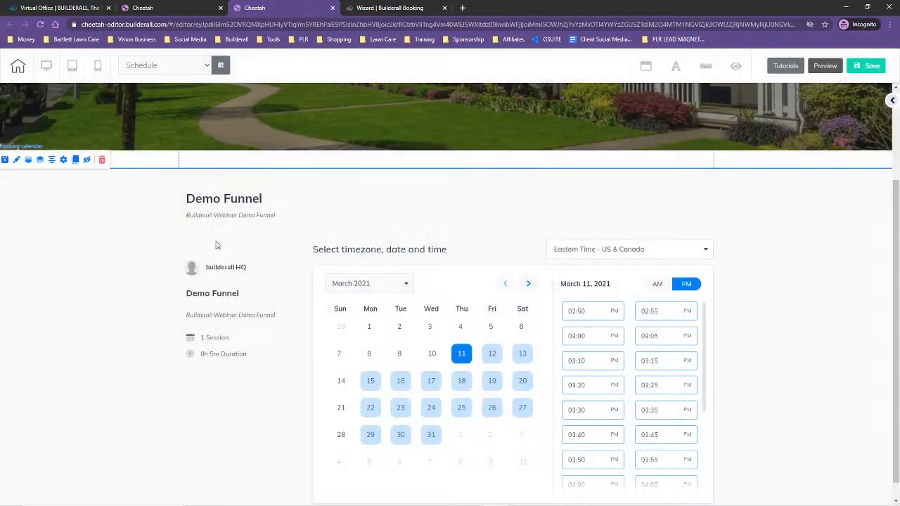
Step: Delete the booking calendar element from the Schedule page
click(101, 159)
click(520, 304)
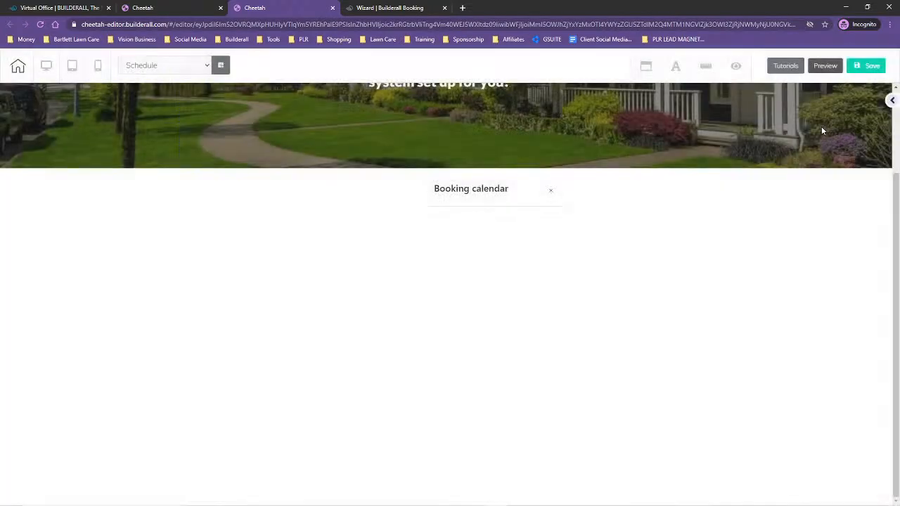
click(552, 194)
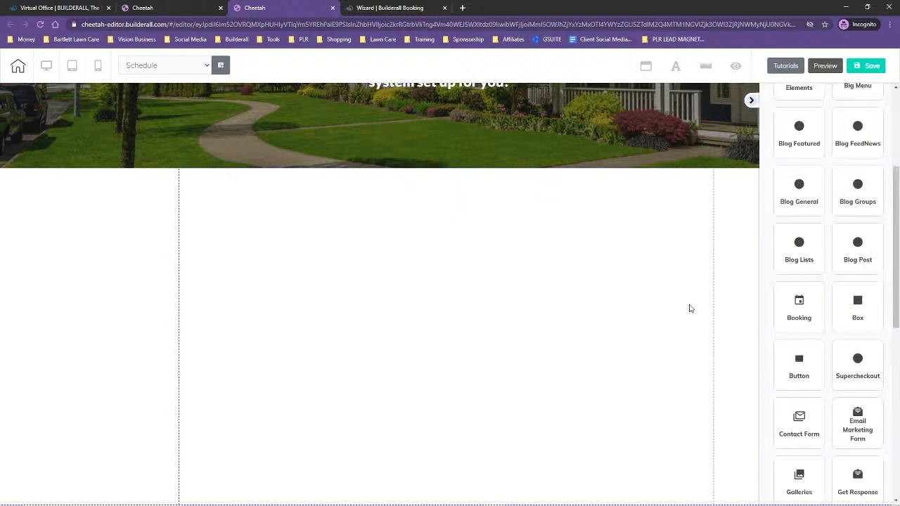
Step: Add an Iframe element to the blank panel below the header image on the Schedule page
click(499, 310)
scroll(856, 203, up, 3)
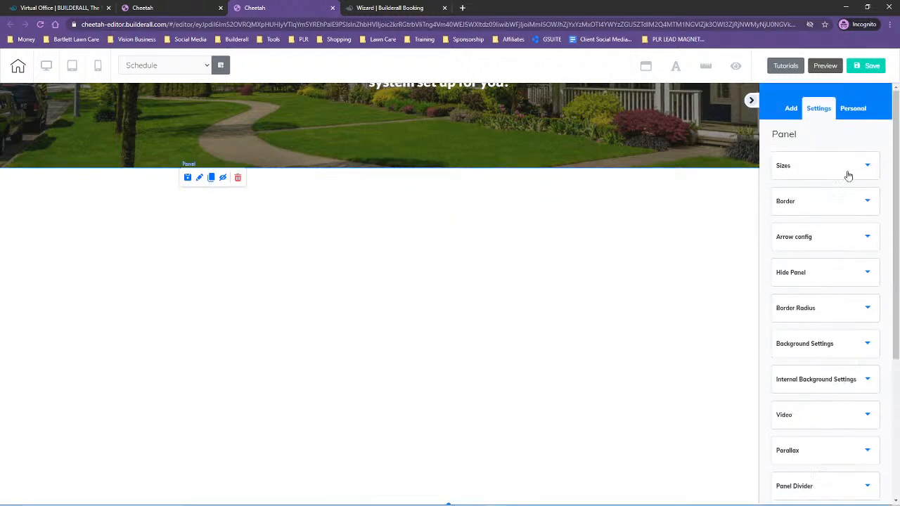
click(795, 116)
click(853, 139)
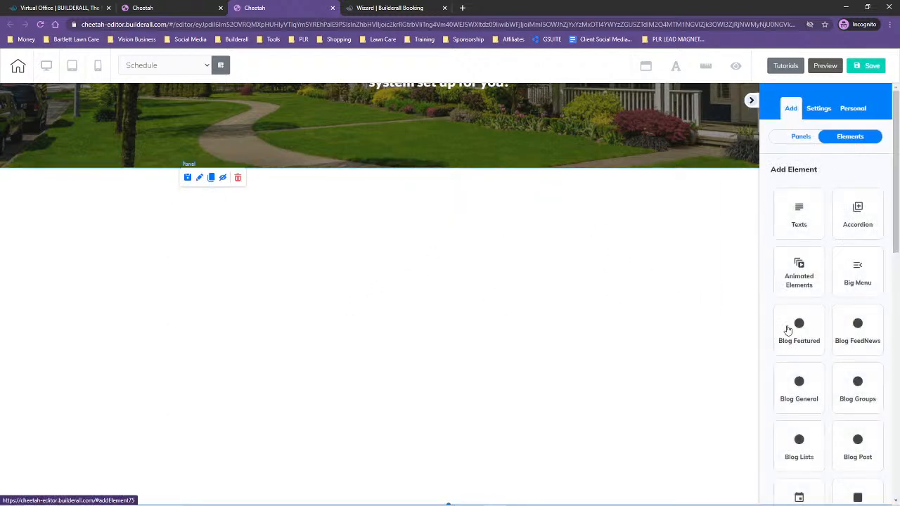
scroll(800, 312, down, 1)
scroll(808, 330, down, 5)
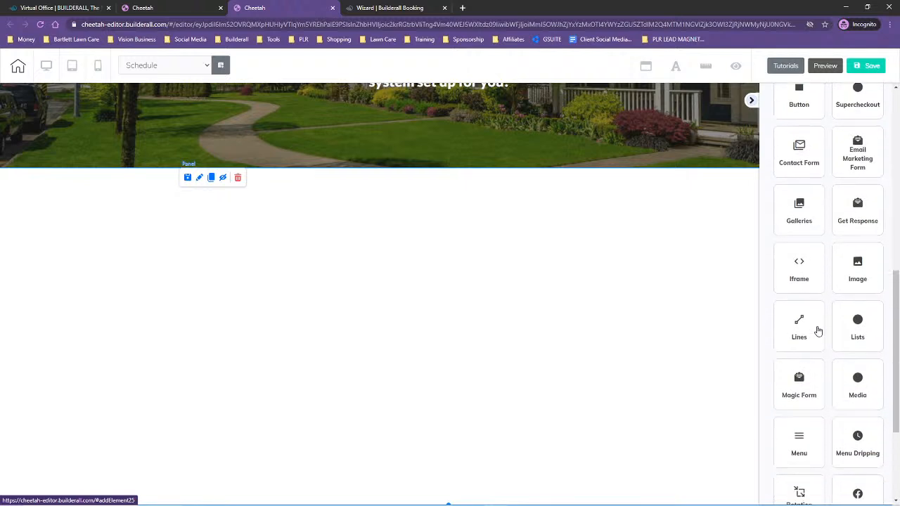
click(805, 271)
drag(851, 237, 274, 302)
click(329, 305)
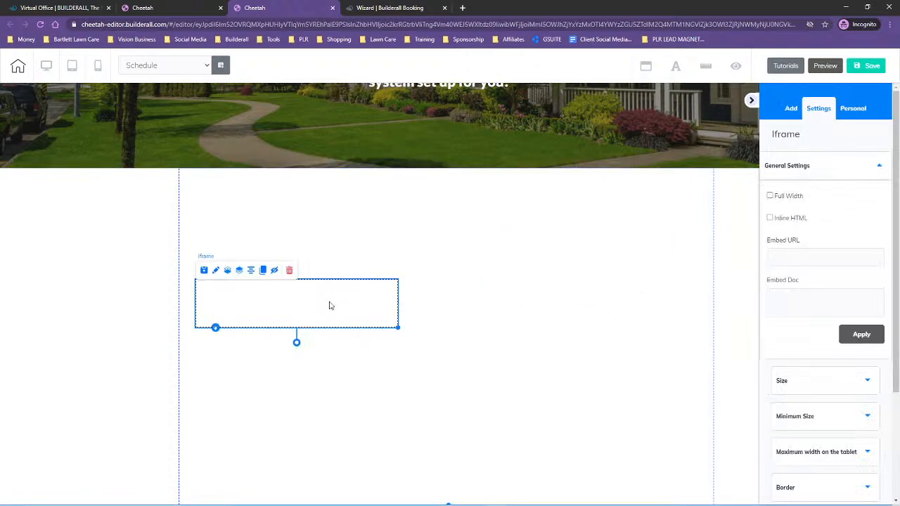
Step: Paste the copied booking link as the iframe's embed URL, enable Inline HTML and apply the settings
click(781, 257)
key(ctrl+v)
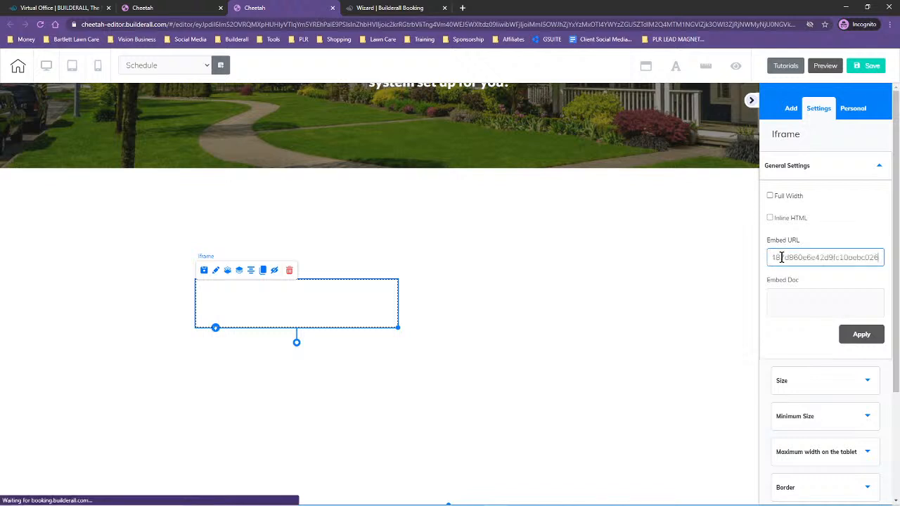
click(769, 218)
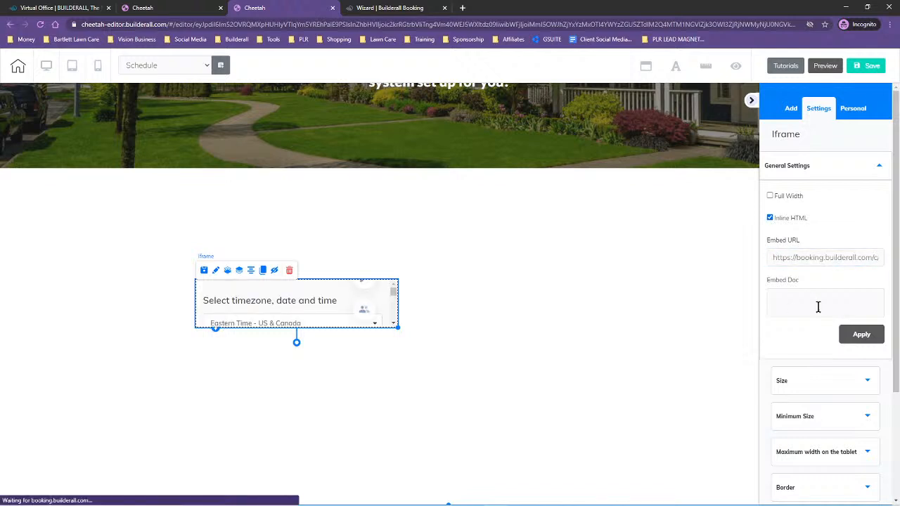
click(861, 336)
Step: Enlarge the iframe, make it full width and place it directly beneath the header image
drag(398, 327, 698, 402)
click(770, 196)
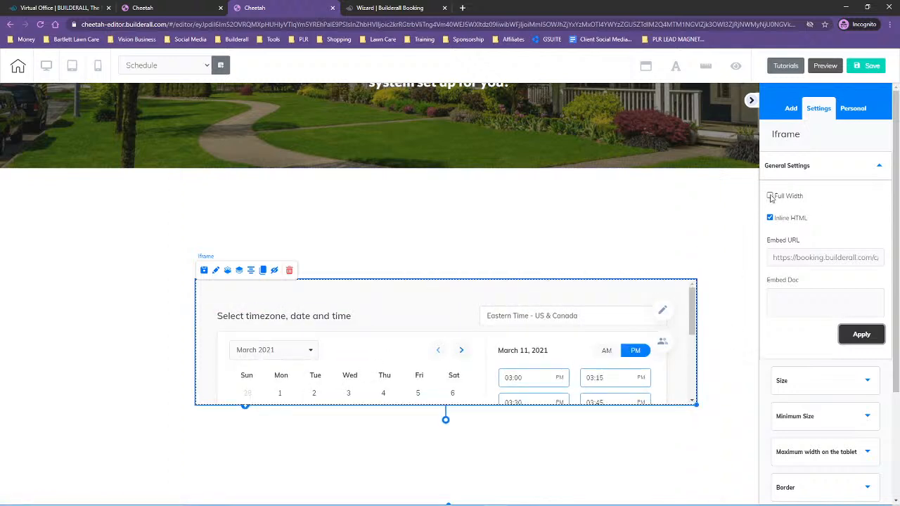
drag(464, 300, 453, 187)
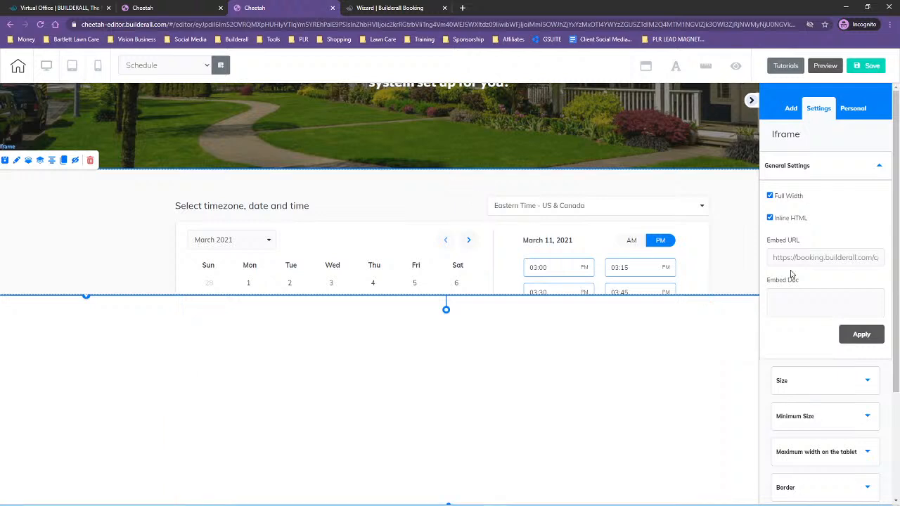
Step: Set the iframe's height to 708 so that the whole booking calendar fits in it
click(788, 390)
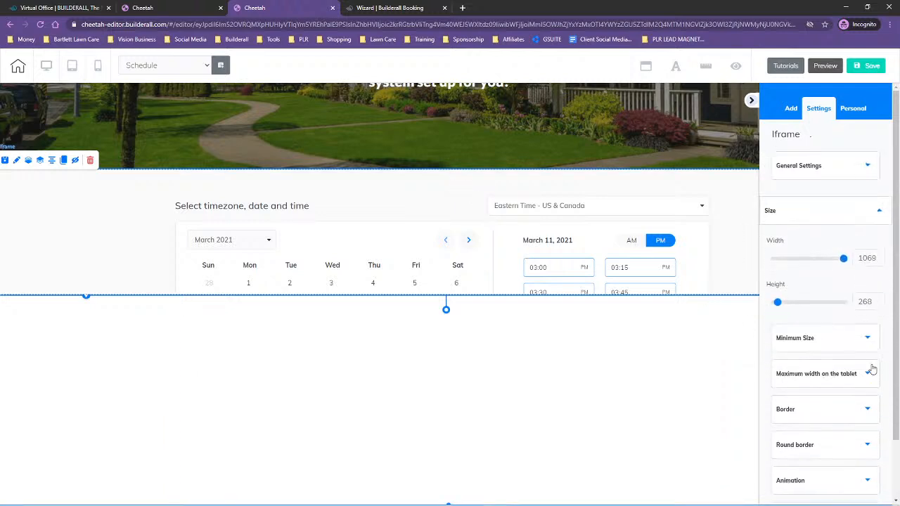
scroll(865, 358, down, 2)
drag(778, 248, 789, 246)
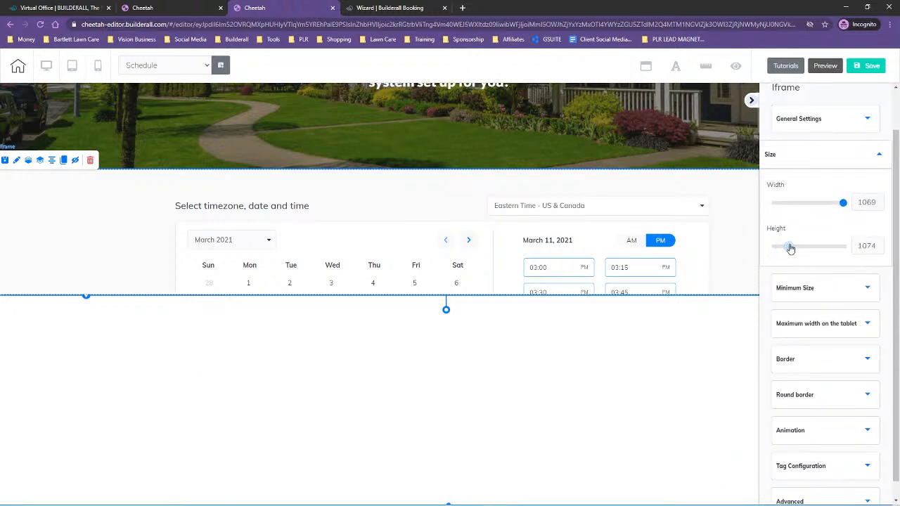
scroll(740, 387, down, 3)
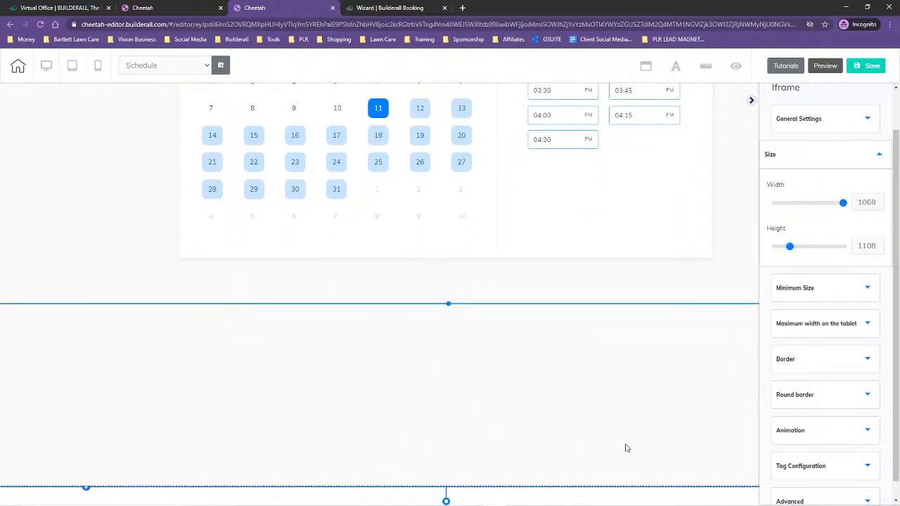
click(752, 101)
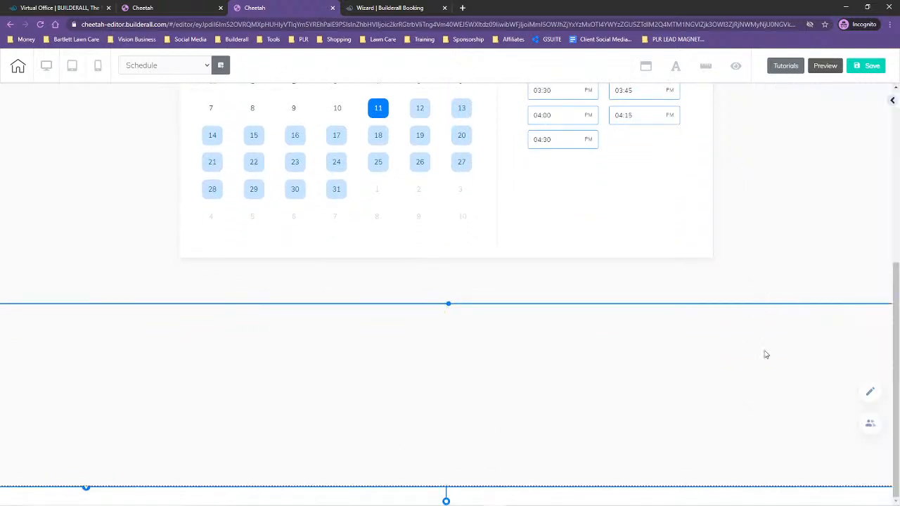
double_click(508, 406)
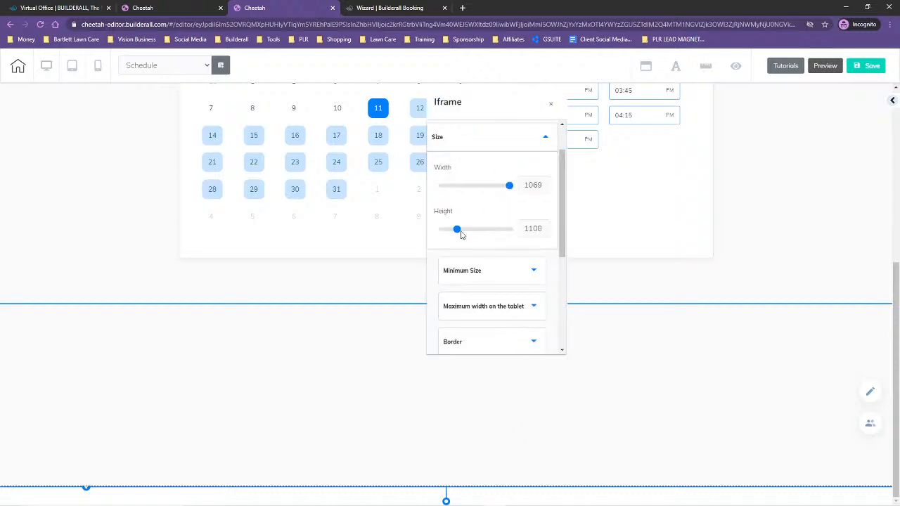
drag(455, 232, 452, 231)
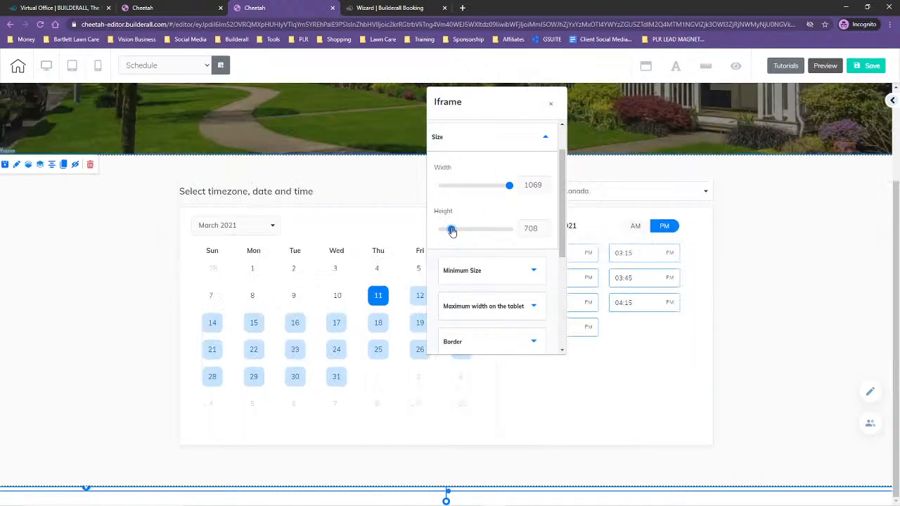
click(750, 342)
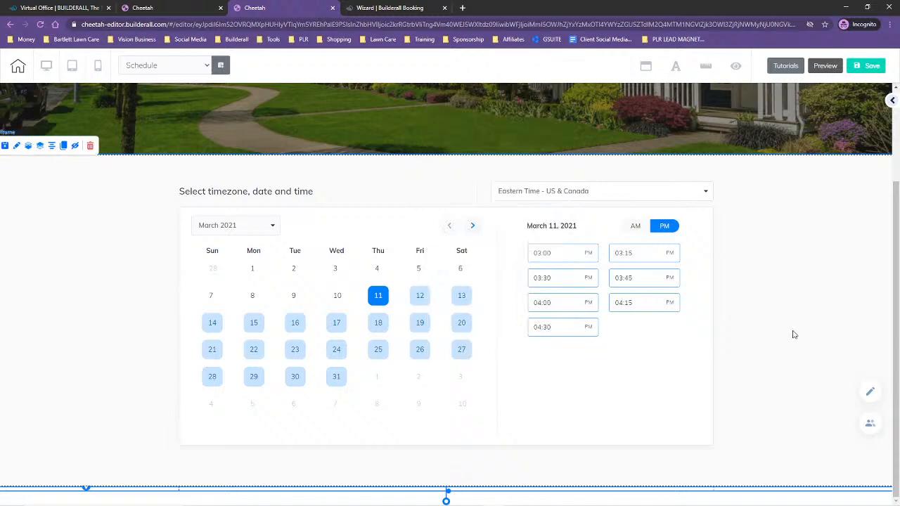
drag(786, 354, 784, 364)
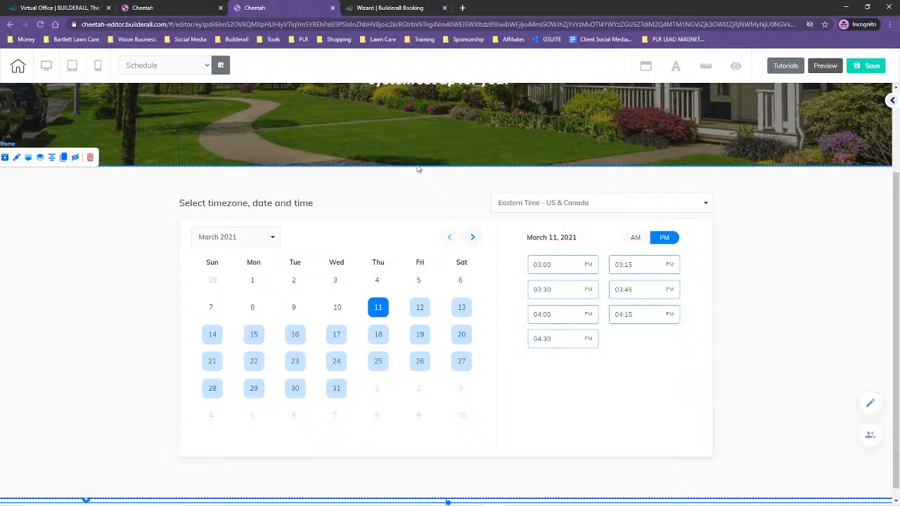
Step: Set the booking calendar iframe's border shape to the blank option so that it has no dotted outline
double_click(105, 227)
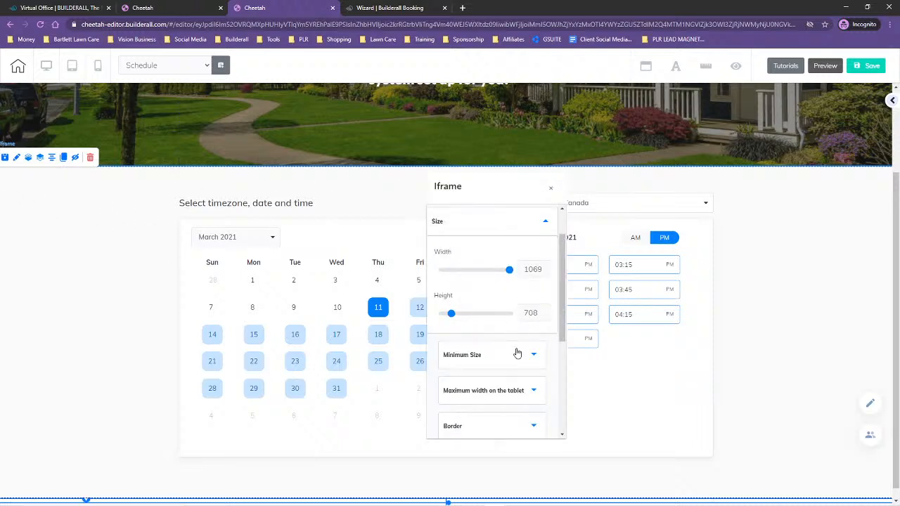
scroll(514, 347, down, 5)
click(465, 239)
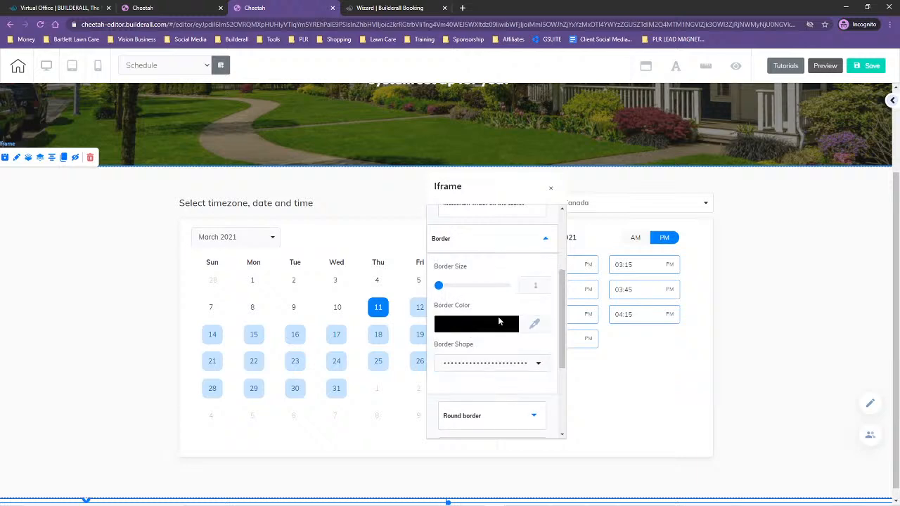
click(495, 362)
click(490, 386)
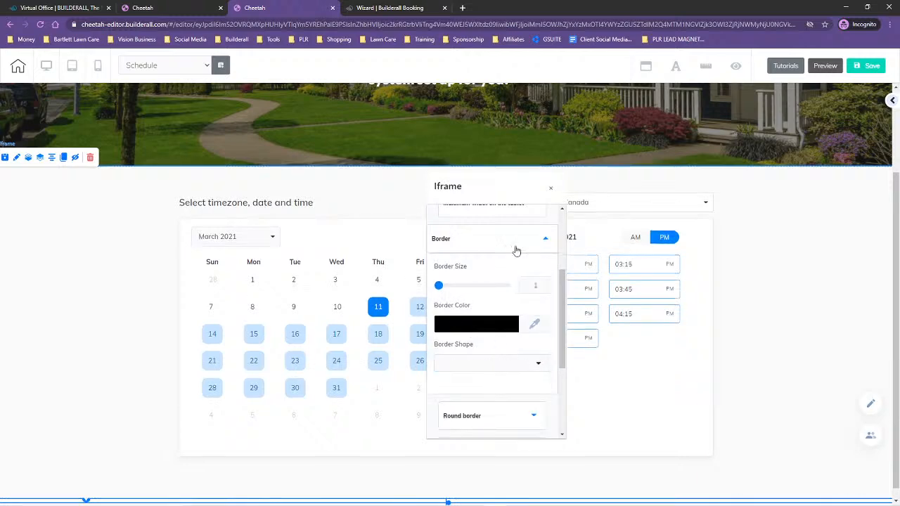
click(554, 188)
Step: Save the Schedule page and publish the site, repeating the save and publish once more
click(867, 65)
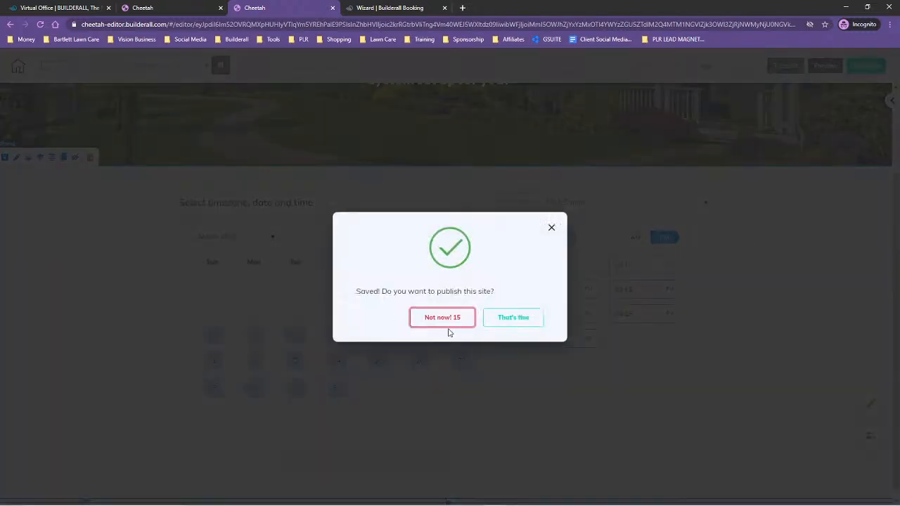
click(509, 317)
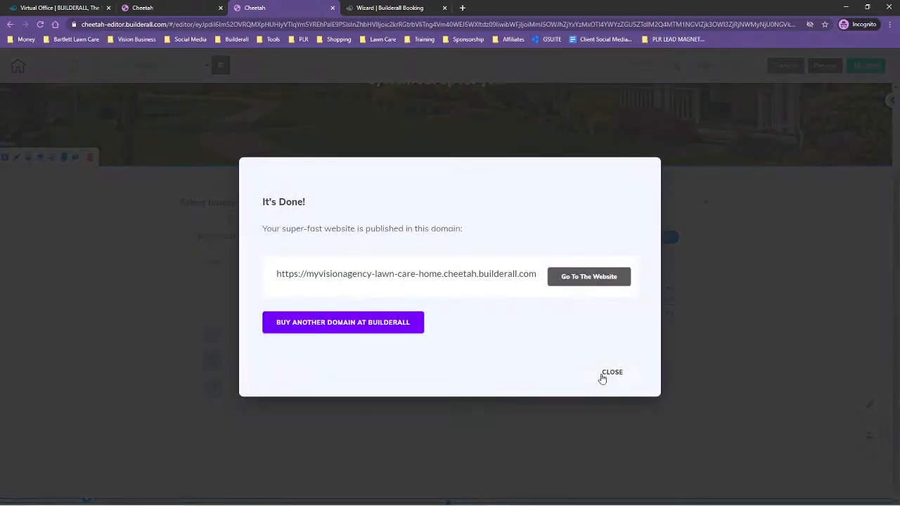
click(610, 373)
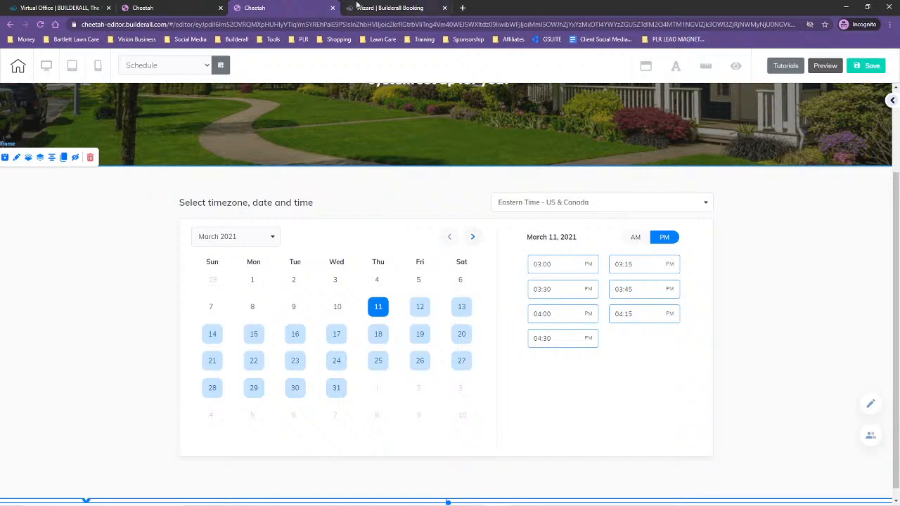
click(872, 65)
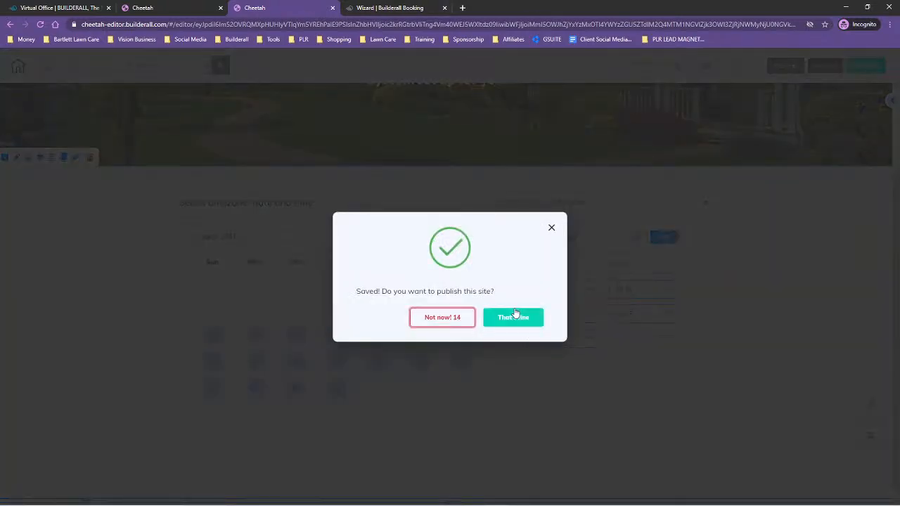
click(515, 316)
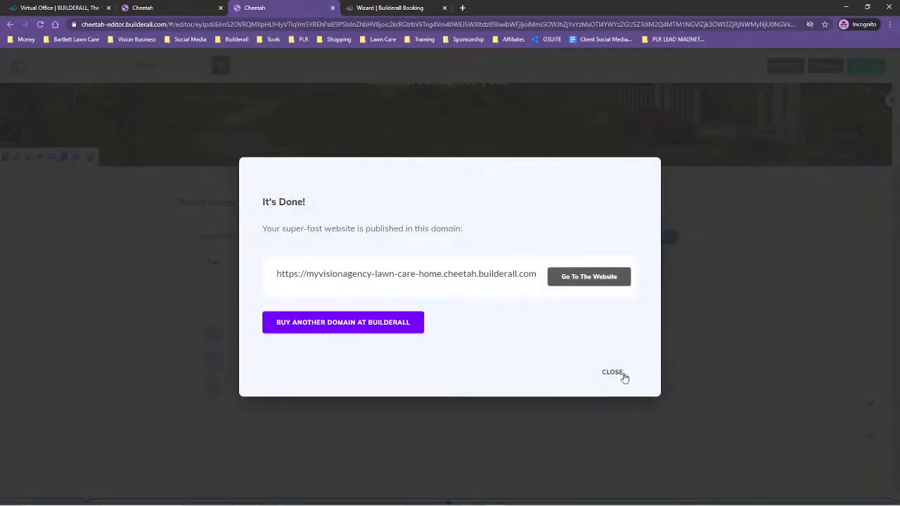
click(617, 373)
Step: Close the page editor and the Booking wizard, and republish the Lawn Care Management System site from its page overview
click(333, 8)
click(495, 77)
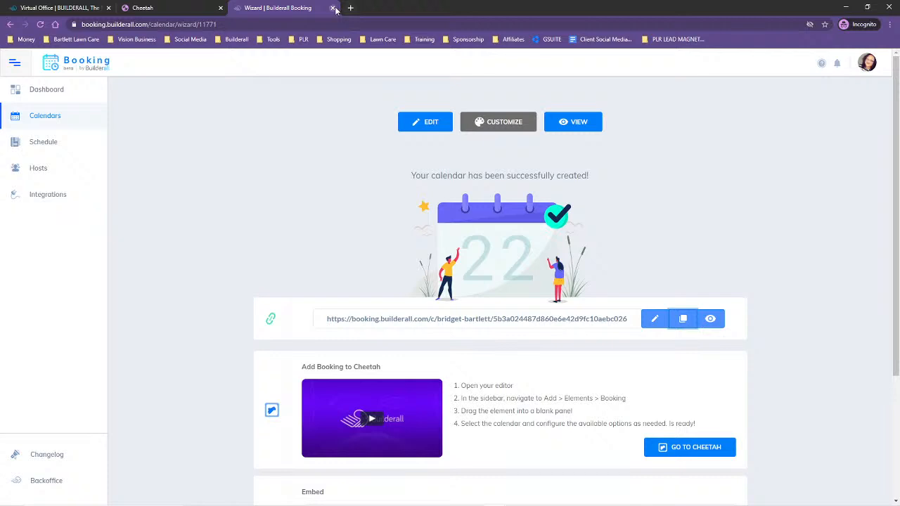
click(333, 8)
click(808, 67)
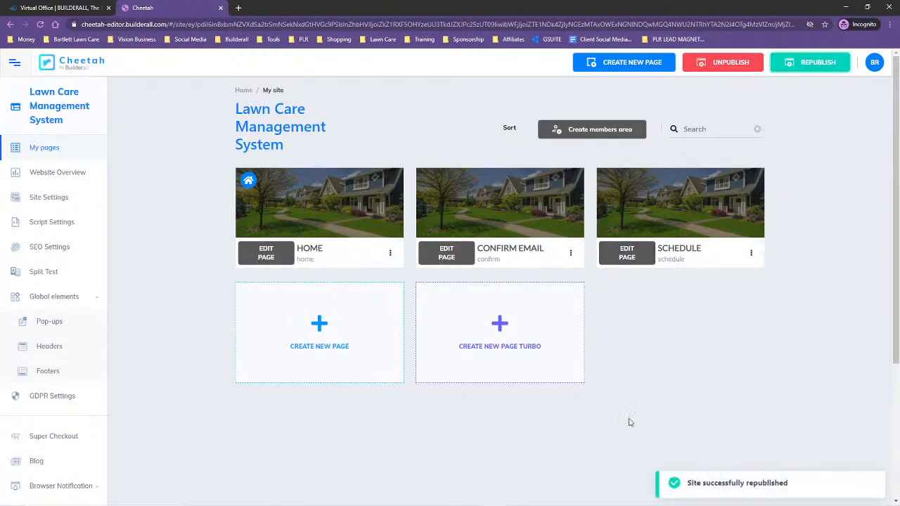
Step: Review the published Home page from top to footer and test its Demo This System link
click(390, 253)
click(351, 298)
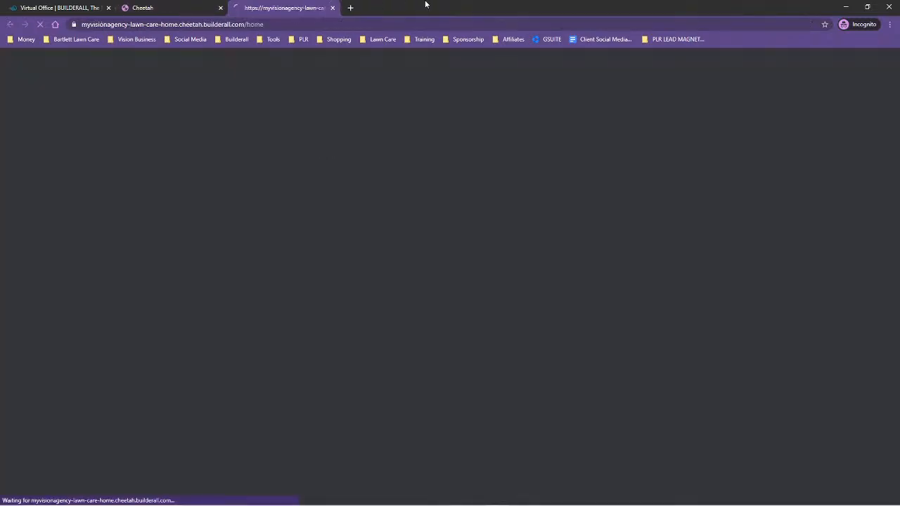
scroll(679, 361, down, 3)
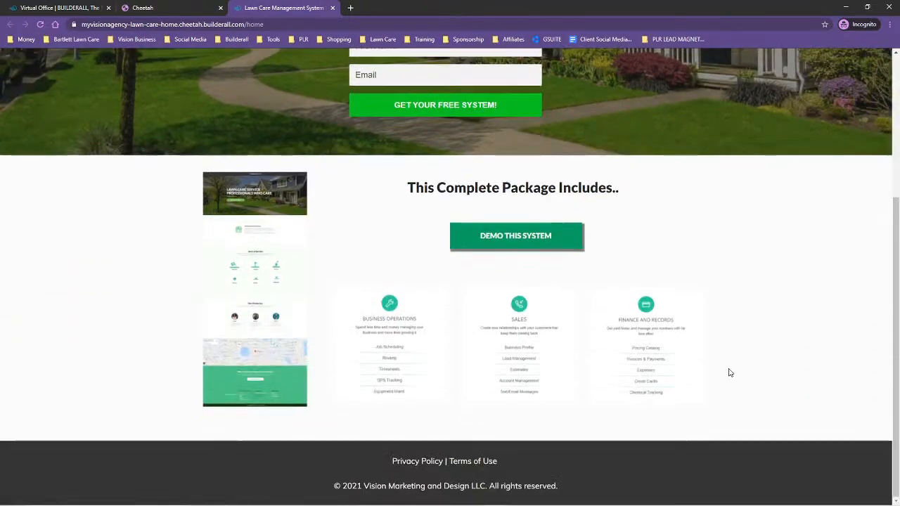
scroll(662, 337, up, 3)
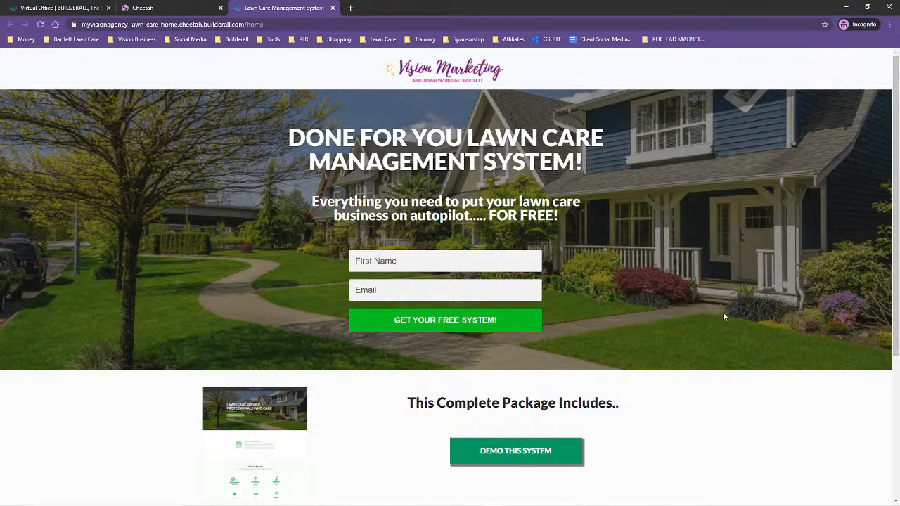
scroll(840, 341, down, 3)
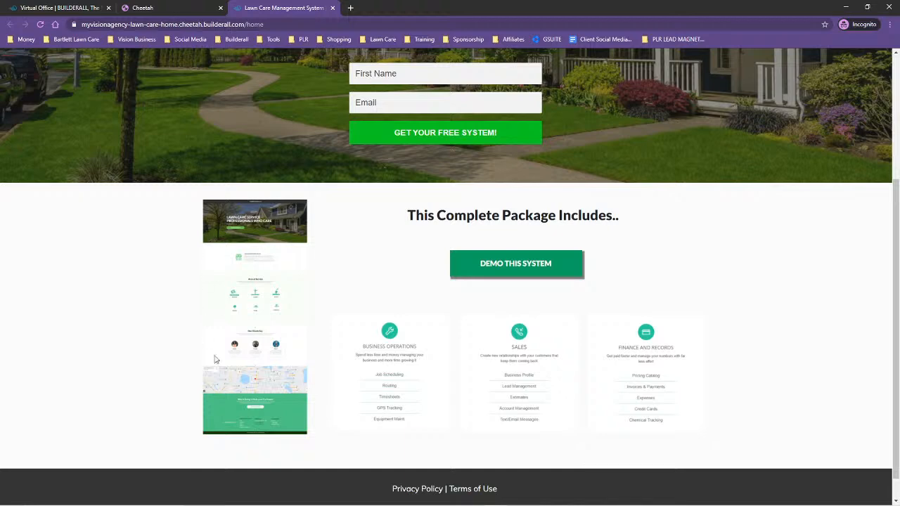
click(502, 267)
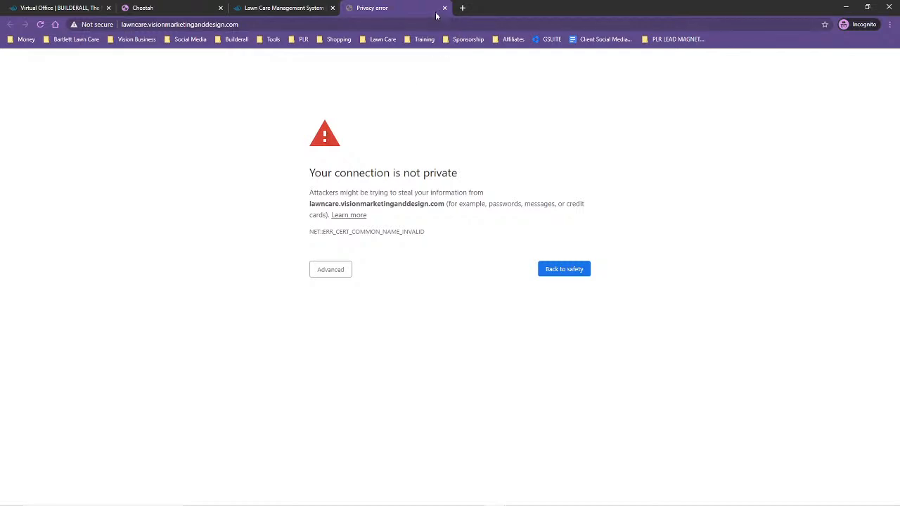
click(444, 8)
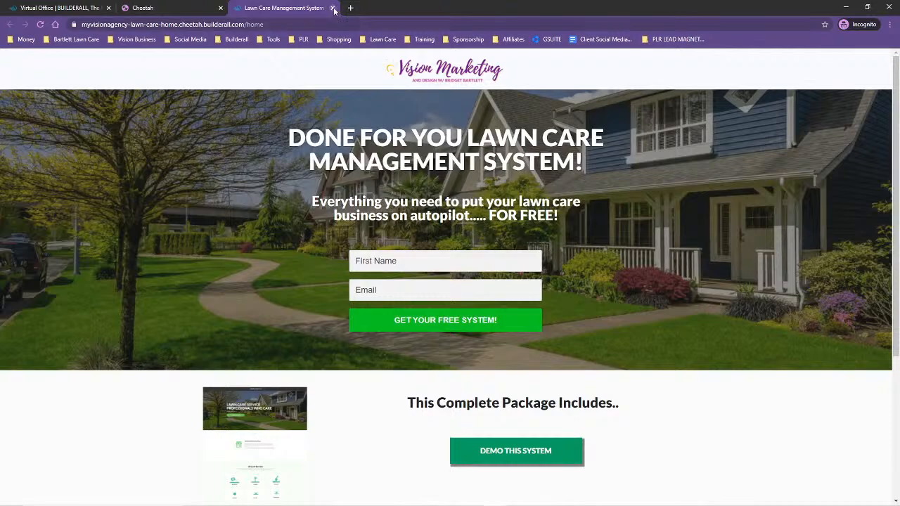
click(332, 8)
Step: Check the published Confirm Email page with its message and progress bar, and return to the site's pages
click(570, 253)
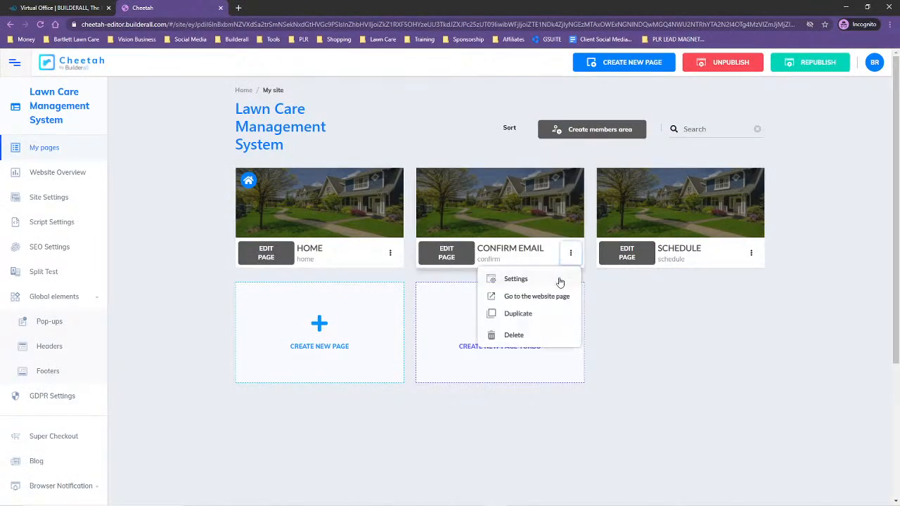
click(547, 295)
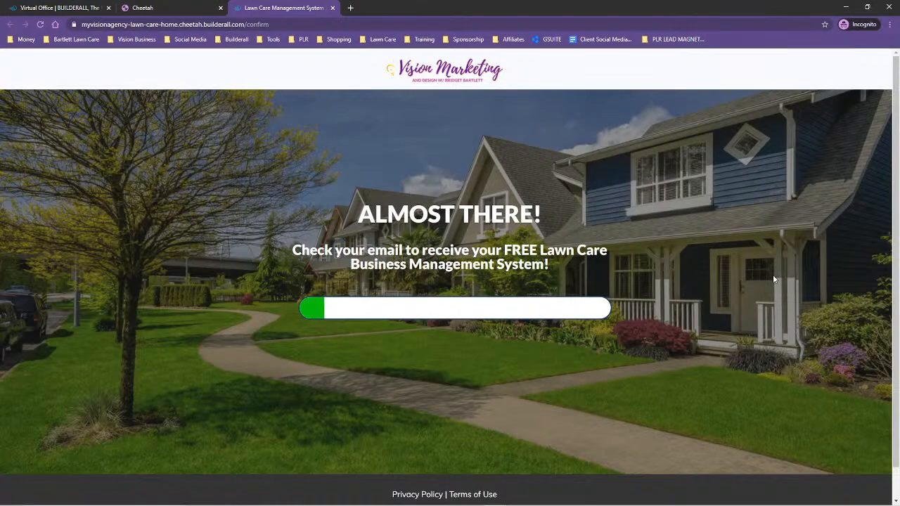
scroll(688, 261, down, 1)
scroll(733, 326, up, 1)
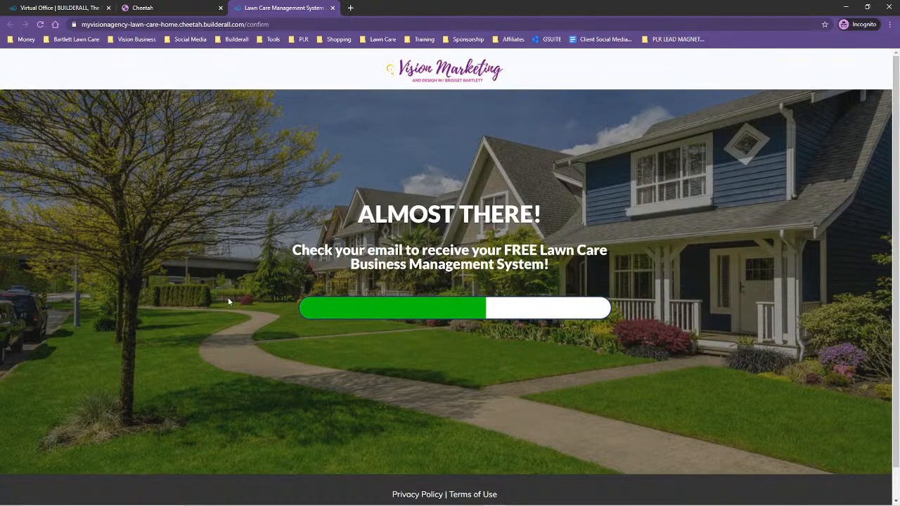
click(332, 9)
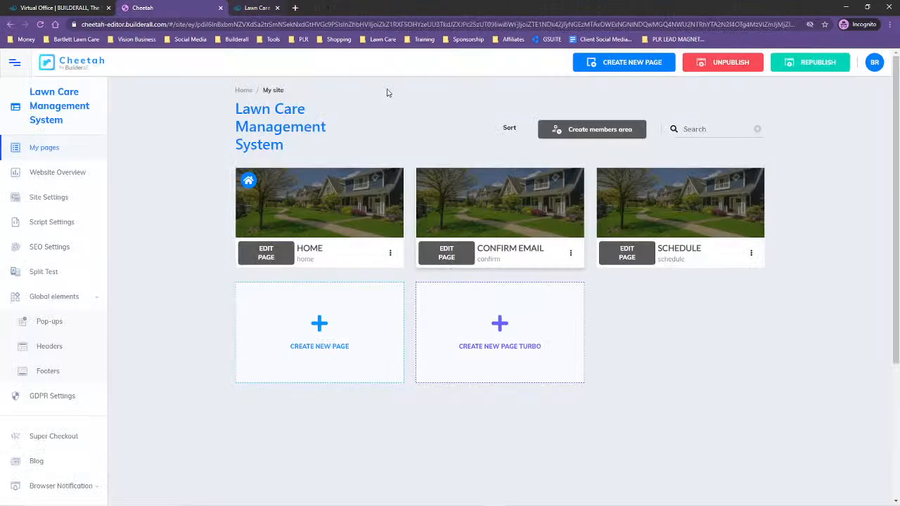
Step: Open the published Schedule page and check its header text and the embedded booking calendar
click(751, 252)
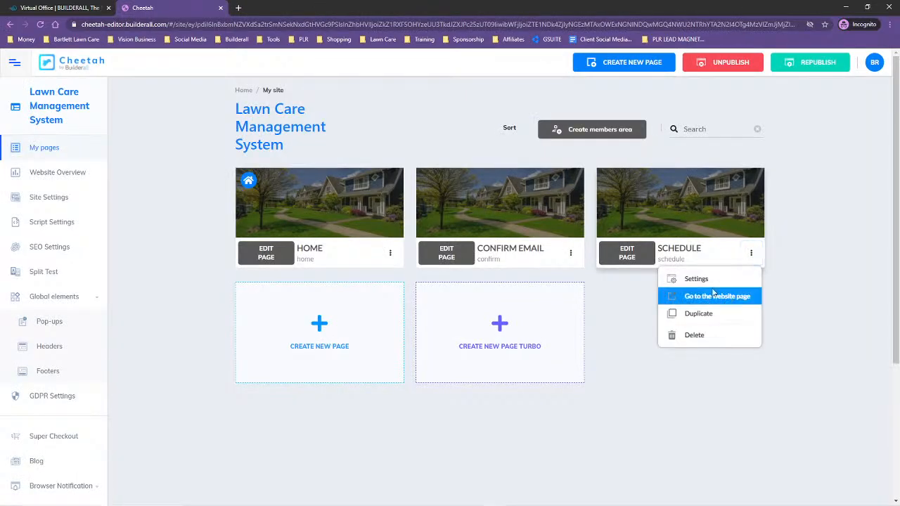
click(724, 296)
scroll(803, 351, down, 3)
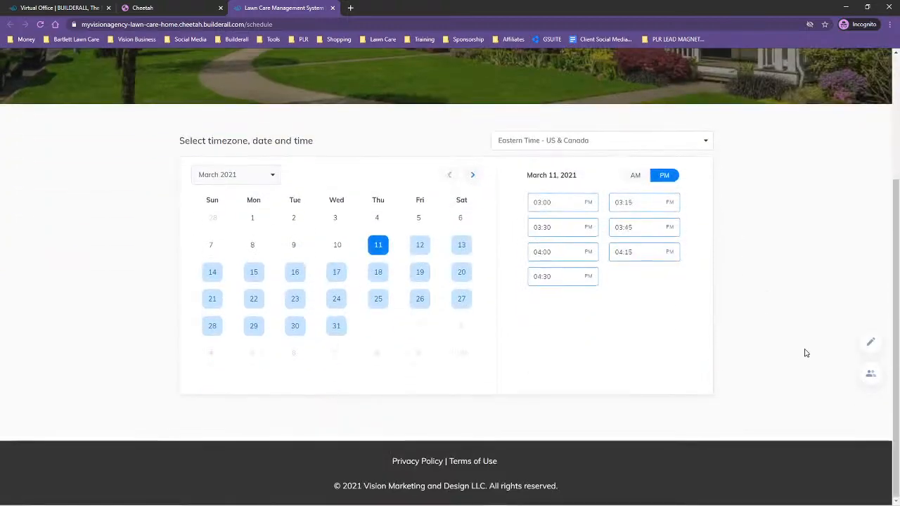
scroll(809, 352, up, 3)
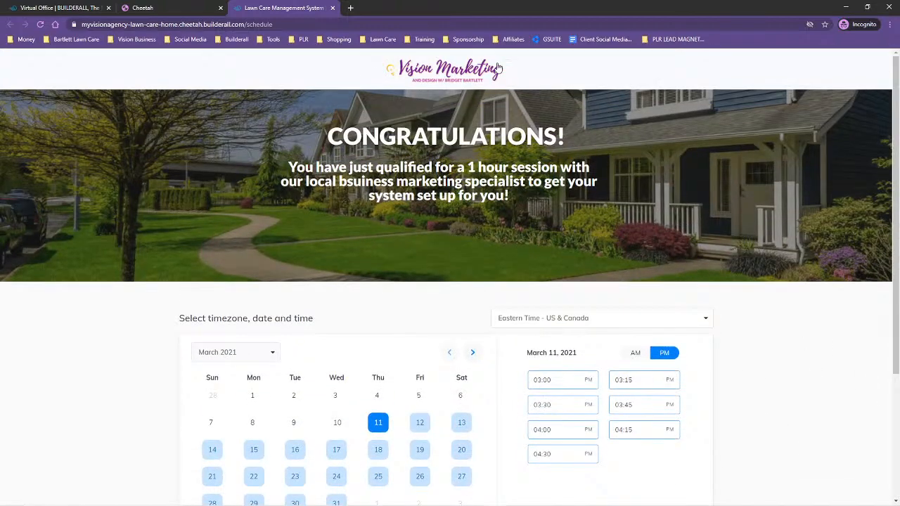
scroll(813, 381, down, 3)
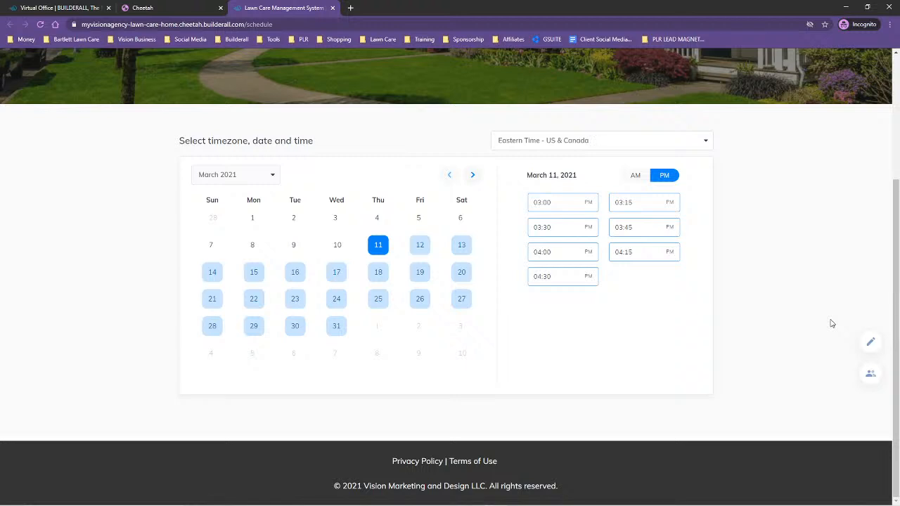
Step: View the live Home page once more, revisit the live Schedule page's header, and close both pages
click(186, 6)
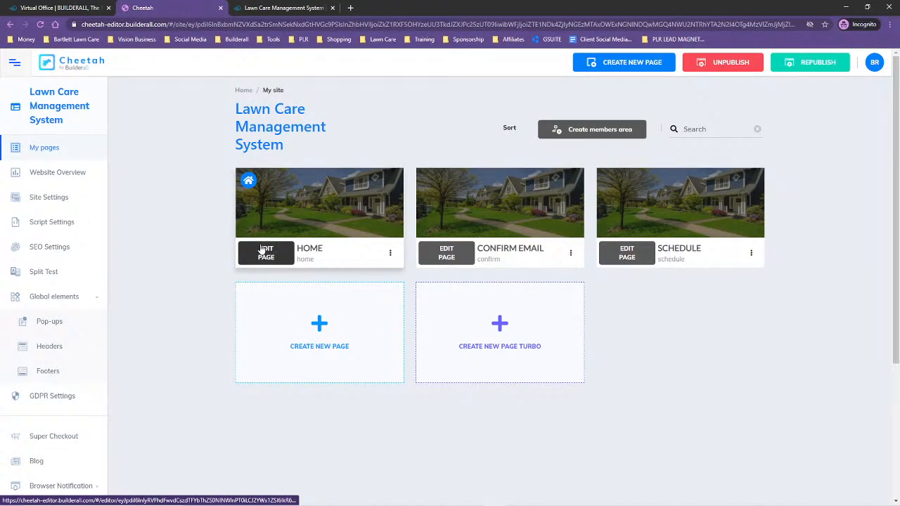
click(390, 255)
click(365, 295)
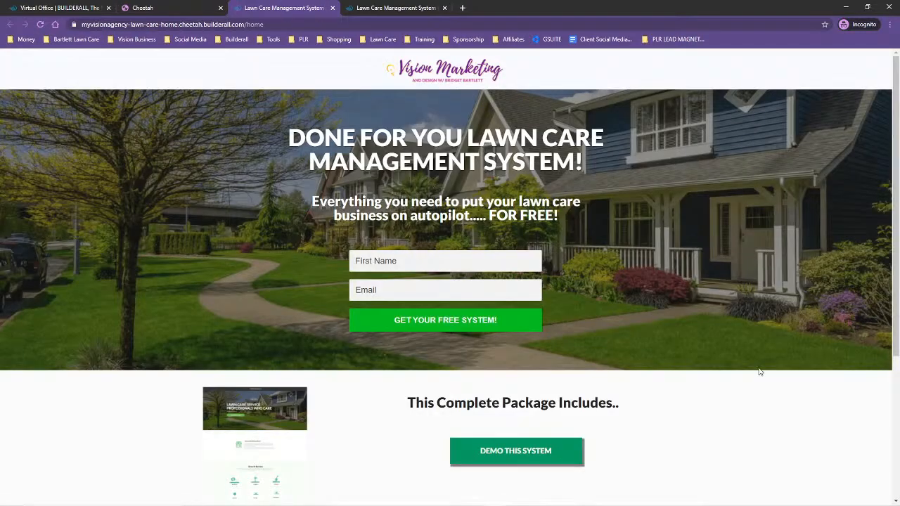
click(332, 7)
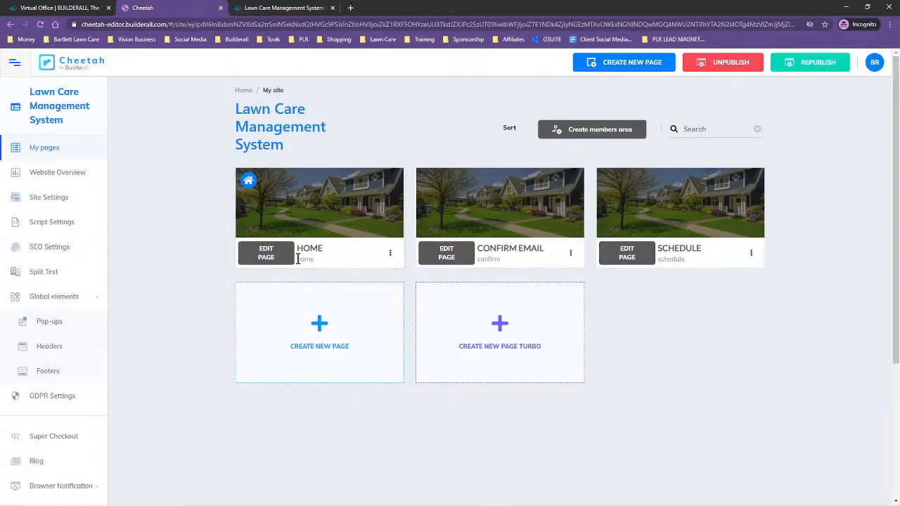
click(289, 8)
scroll(182, 90, up, 3)
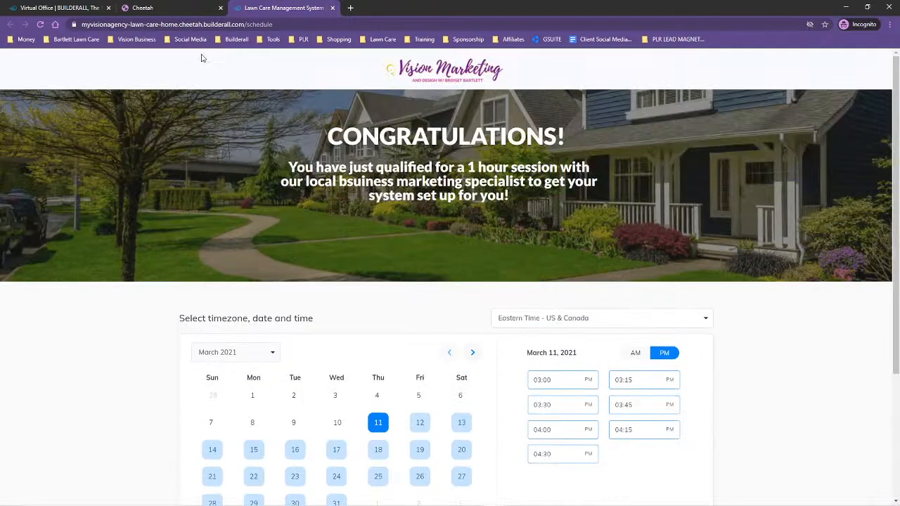
click(332, 8)
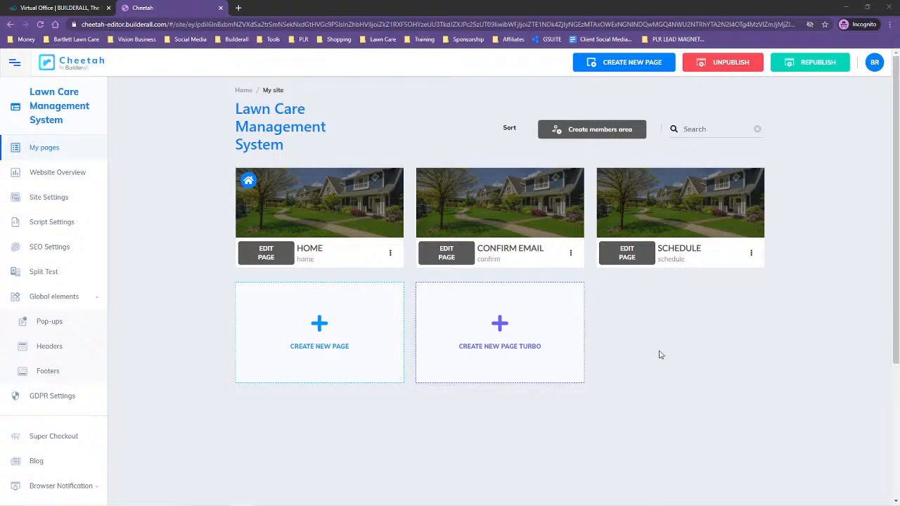
Step: Switch to the Local Business Digital Marketing course home page and look over the Friday Q&A Zoom link and live training area
drag(899, 7, 326, 7)
click(524, 8)
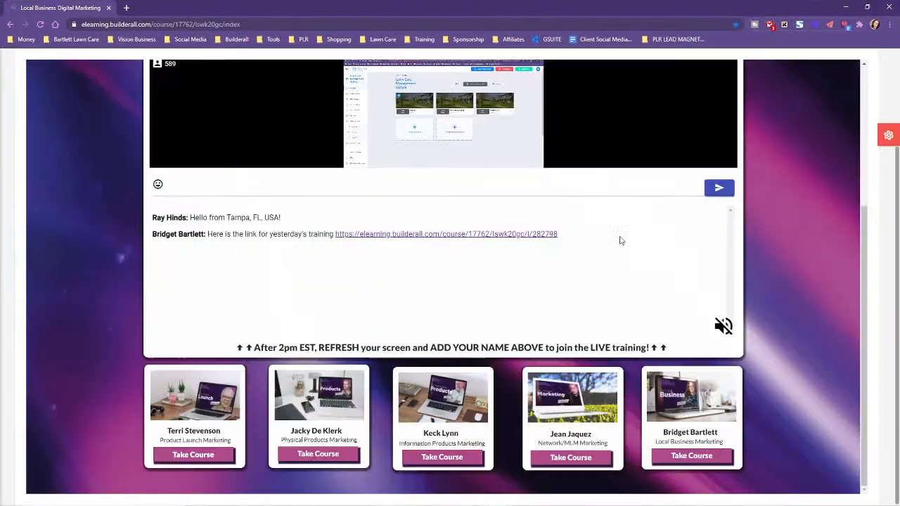
scroll(844, 274, up, 3)
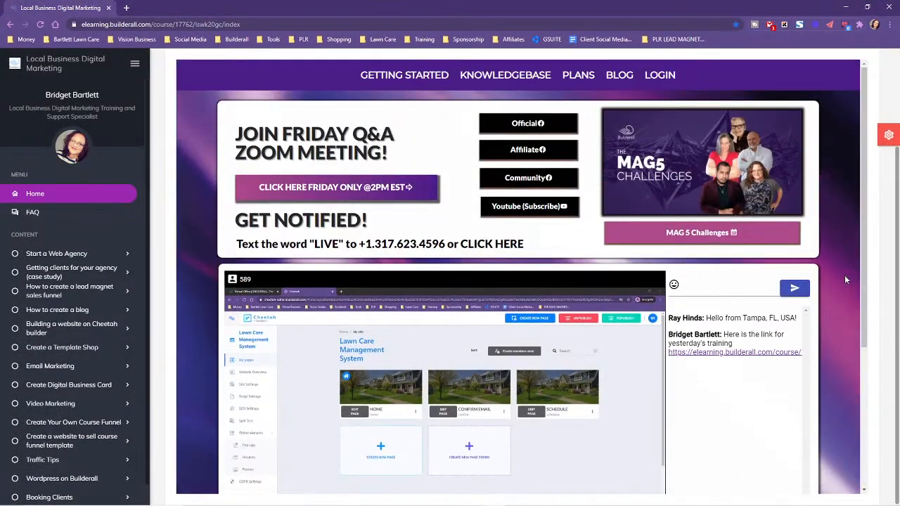
scroll(852, 258, up, 1)
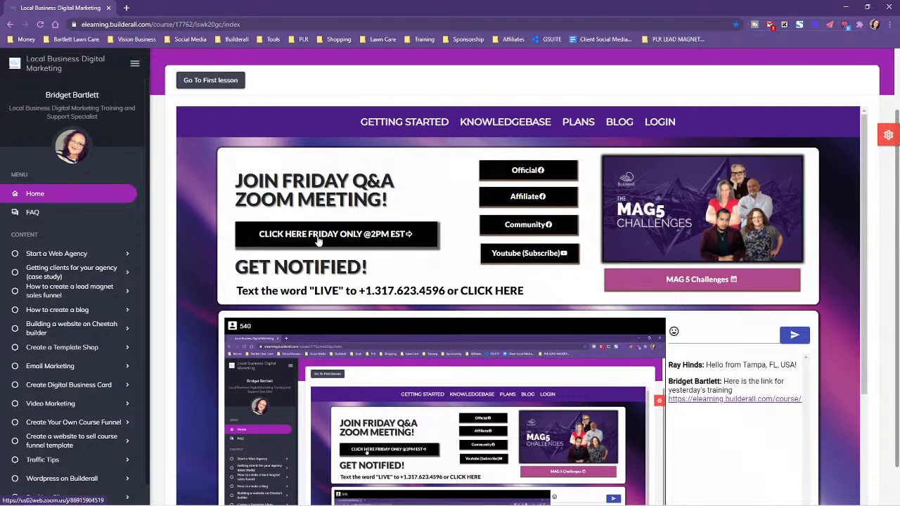
scroll(849, 387, down, 1)
scroll(849, 392, down, 1)
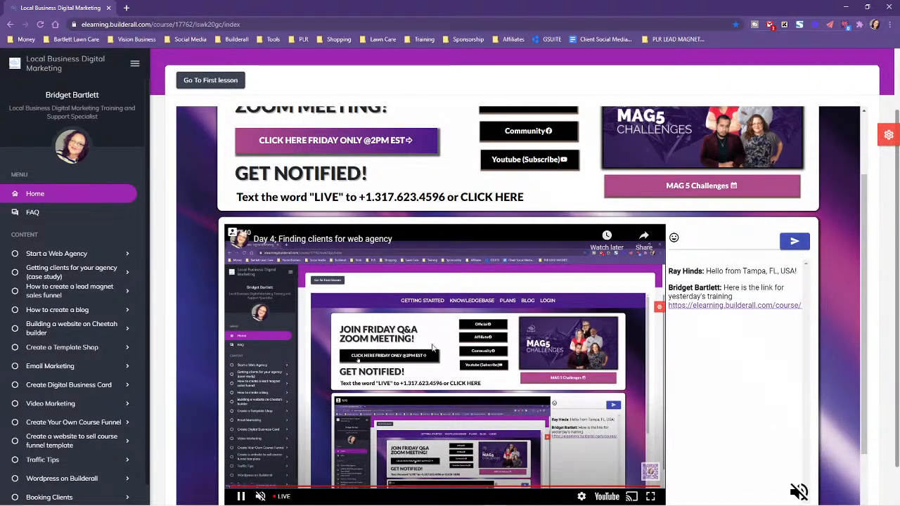